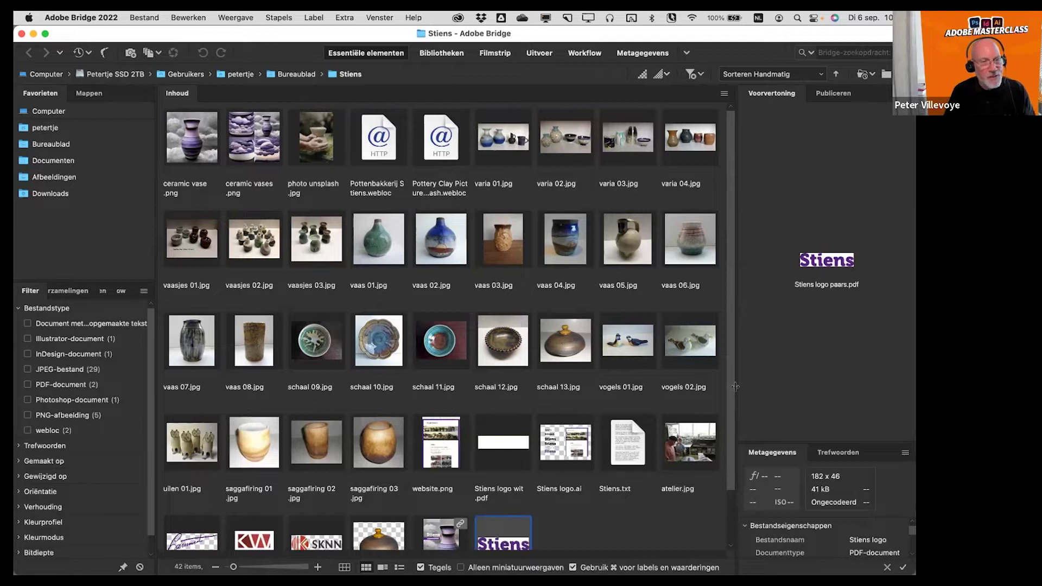
- Look over the files in the Stiens folder, and close its Bridge and Finder windows
scroll(728, 387, "down", 3)
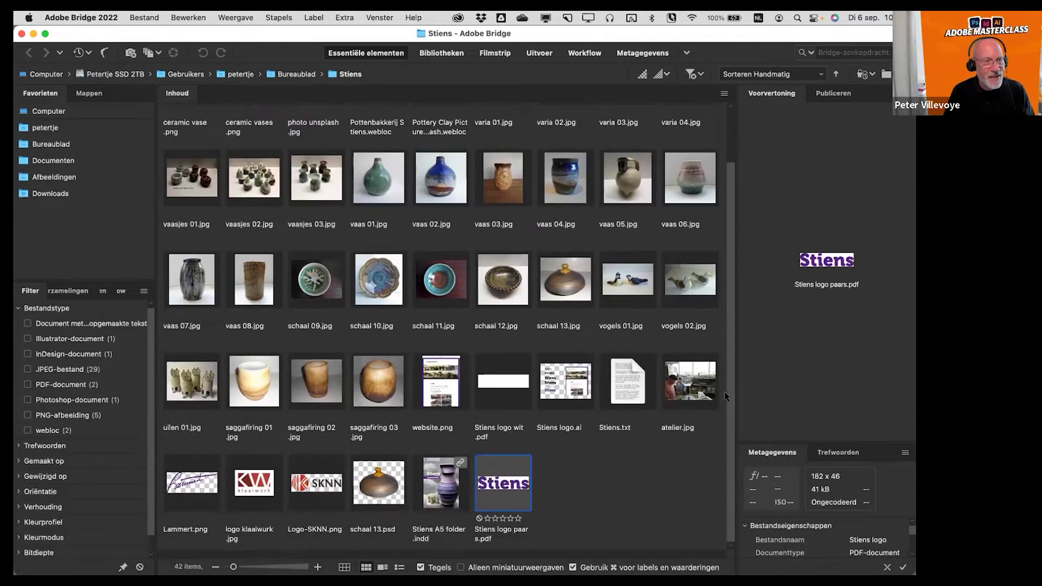
scroll(726, 385, "up", 3)
scroll(722, 412, "down", 2)
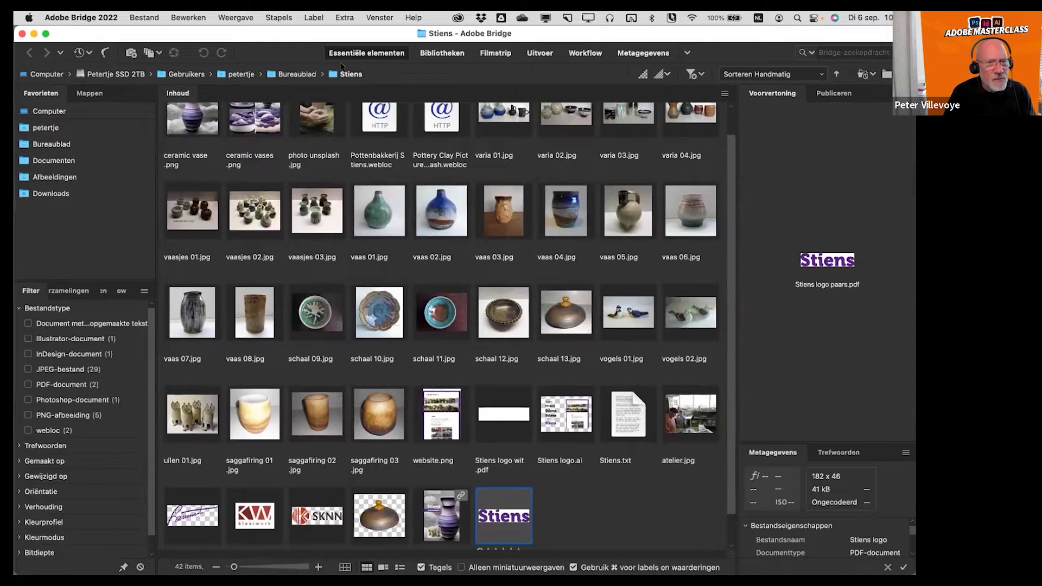
key("super+w")
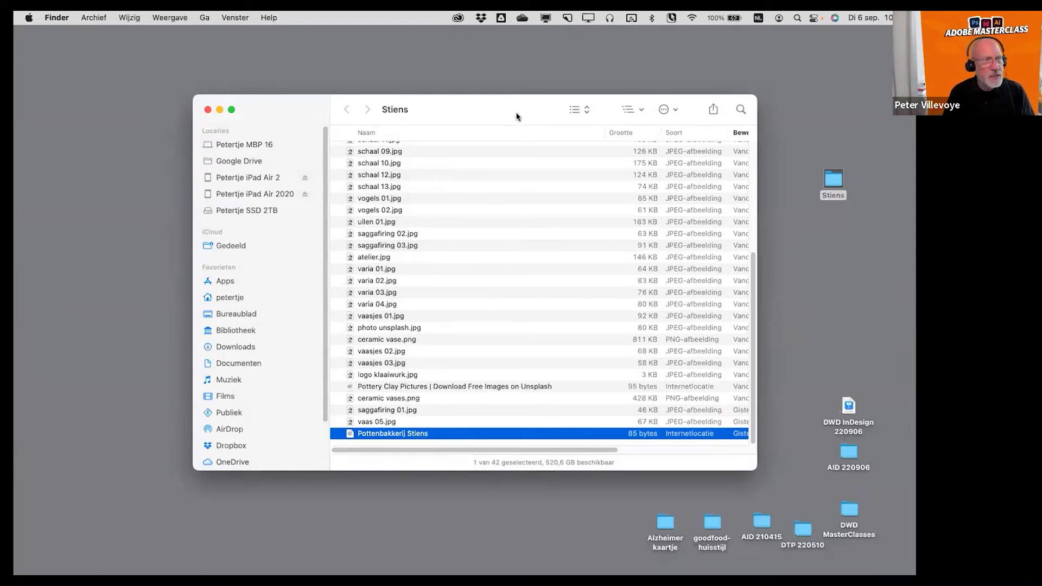
left_click(207, 109)
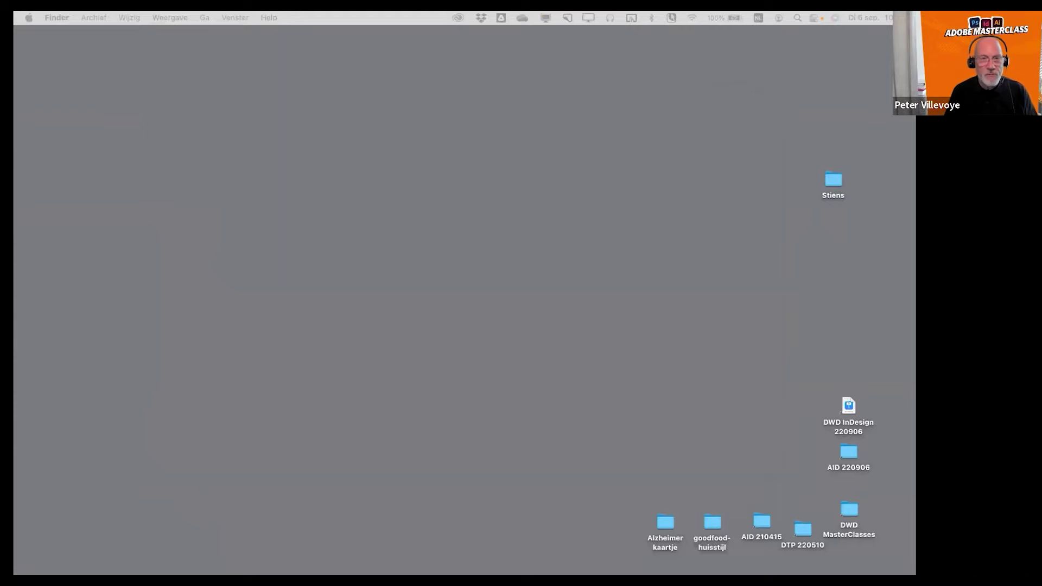
- Switch to Adobe InDesign 2022
key("super+Tab")
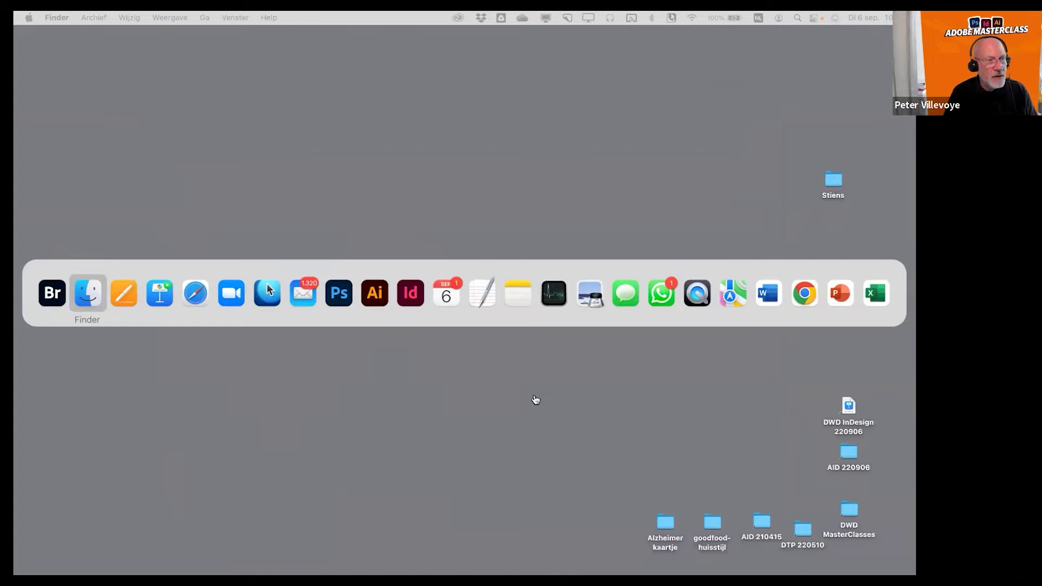
key("Right")
key("Right")
key("Right")
key("Right")
key("Right")
key("Right")
key("Right")
key("Right")
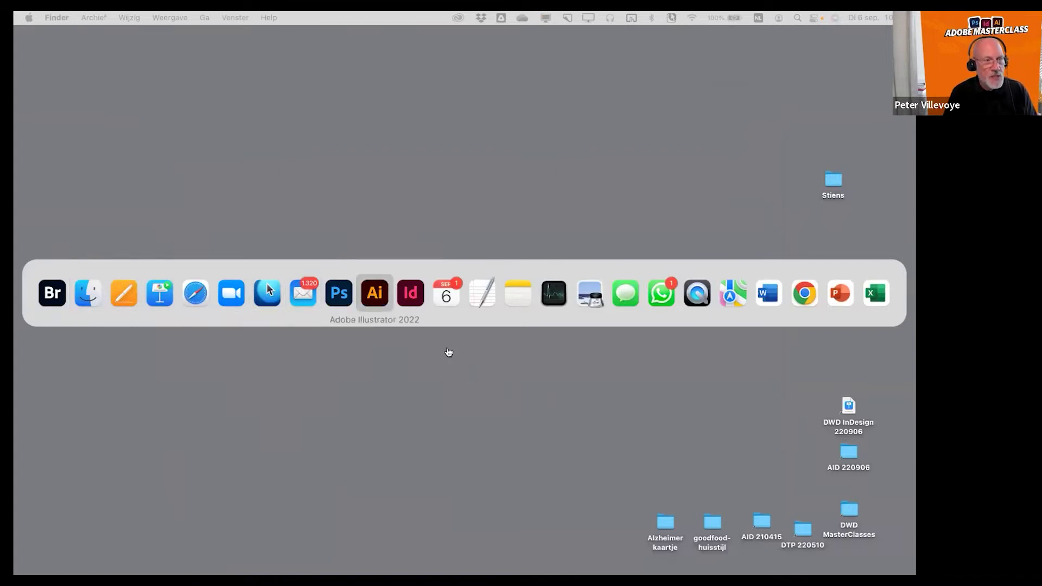
key("Right")
key("Return")
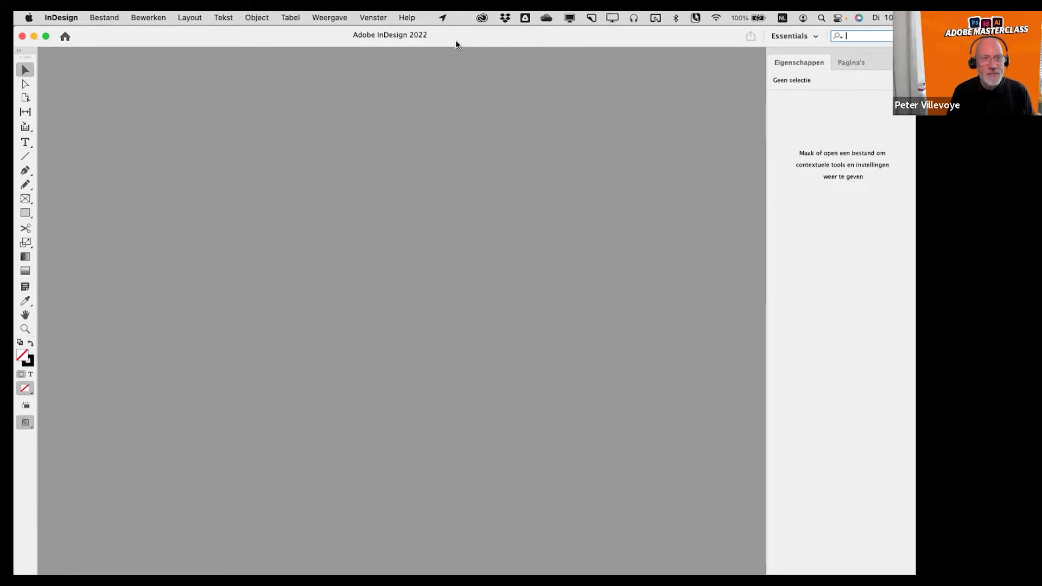
- Start a new document to bring up its settings dialog
left_click(97, 17)
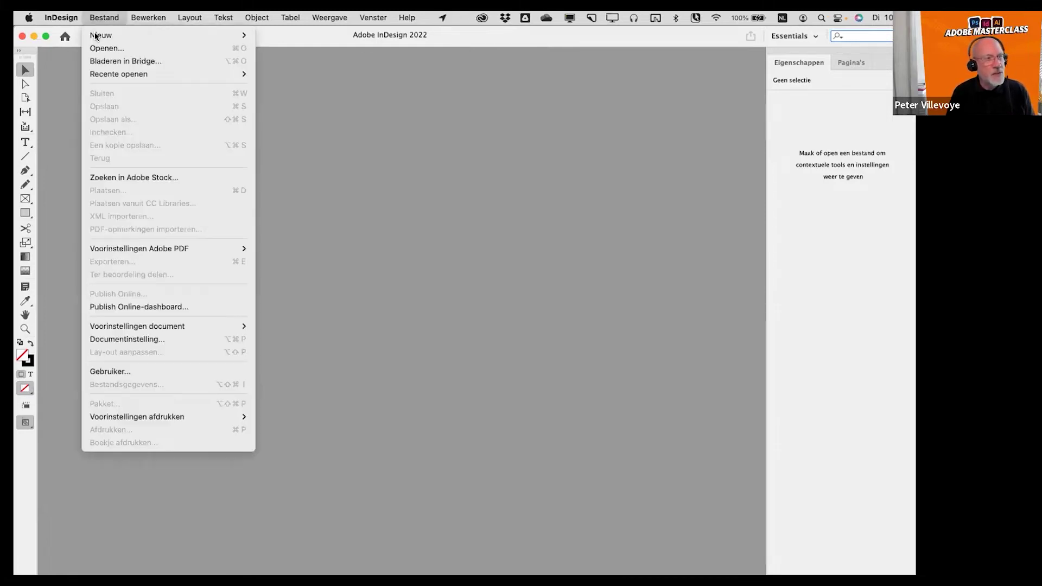
mouse_move(96, 36)
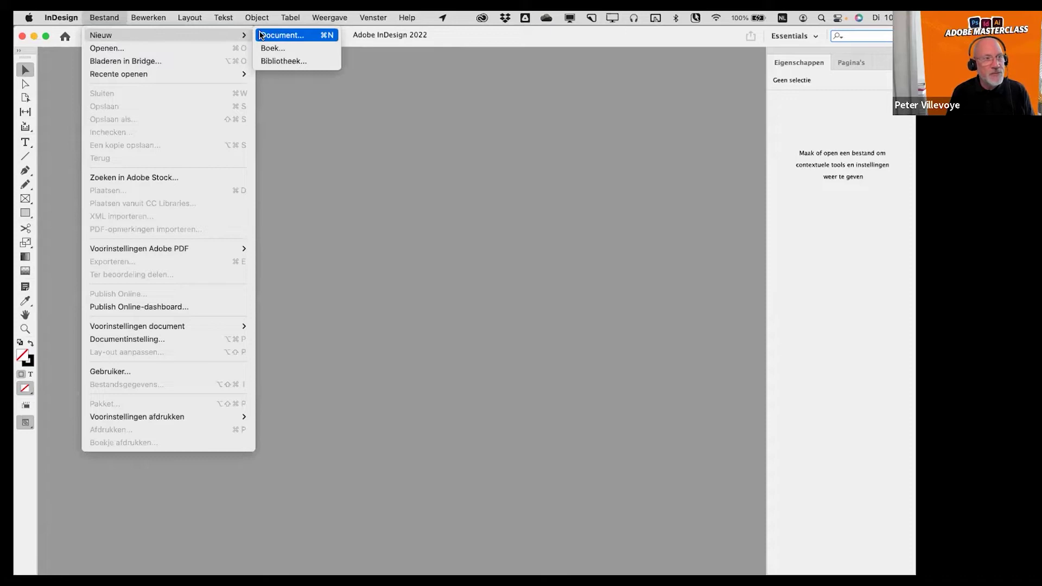
left_click(291, 37)
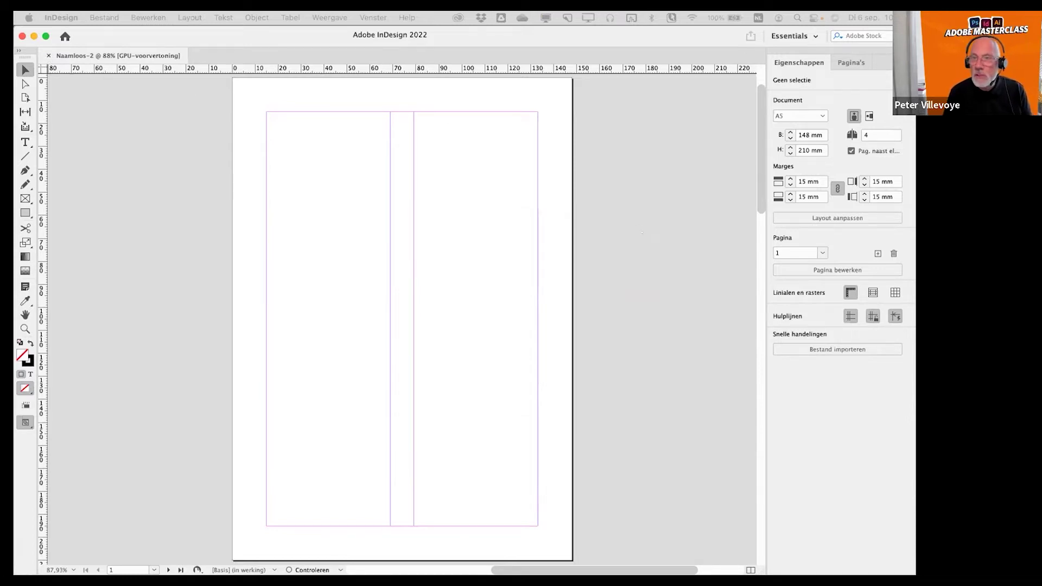
key("super+n")
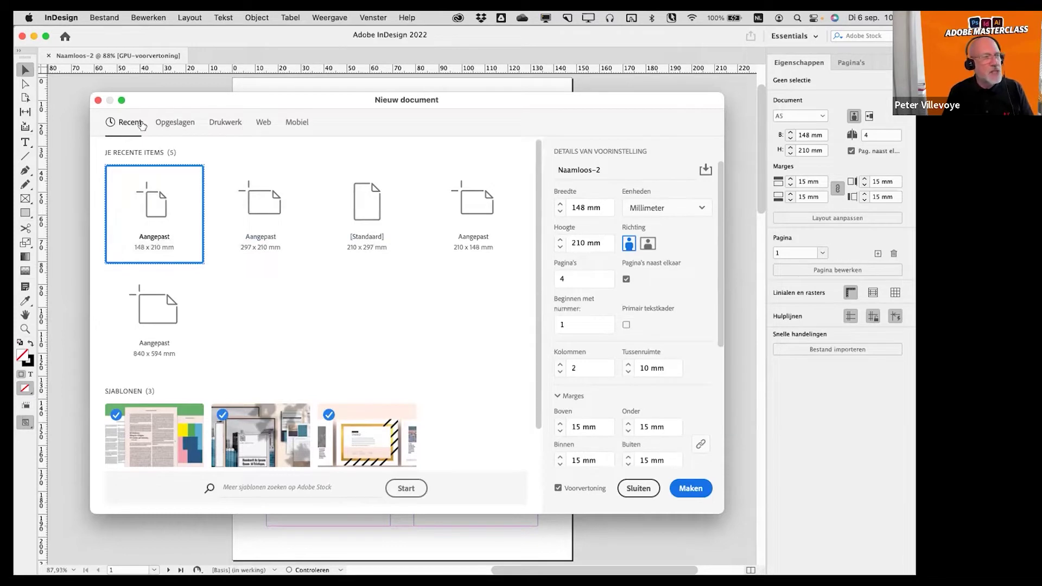
- Look through the blank document presets for print, web and mobile, expanding the full list of print sizes
left_click(182, 129)
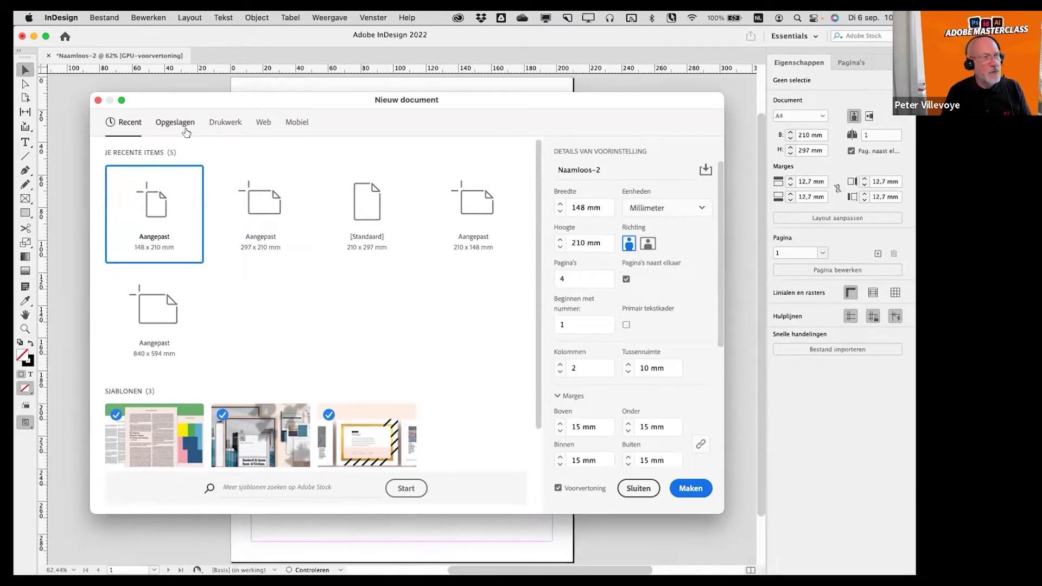
left_click(222, 129)
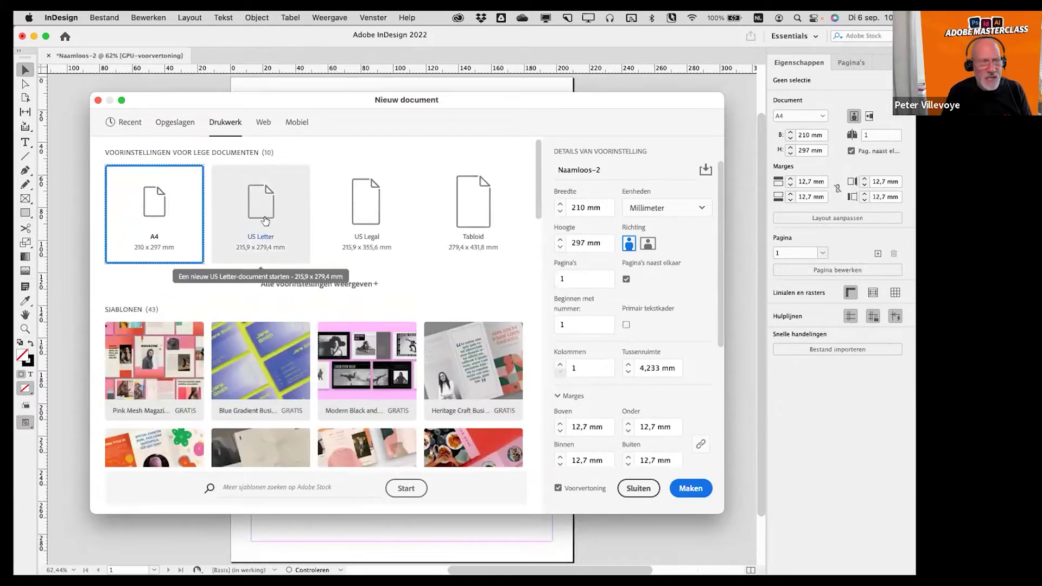
left_click(320, 285)
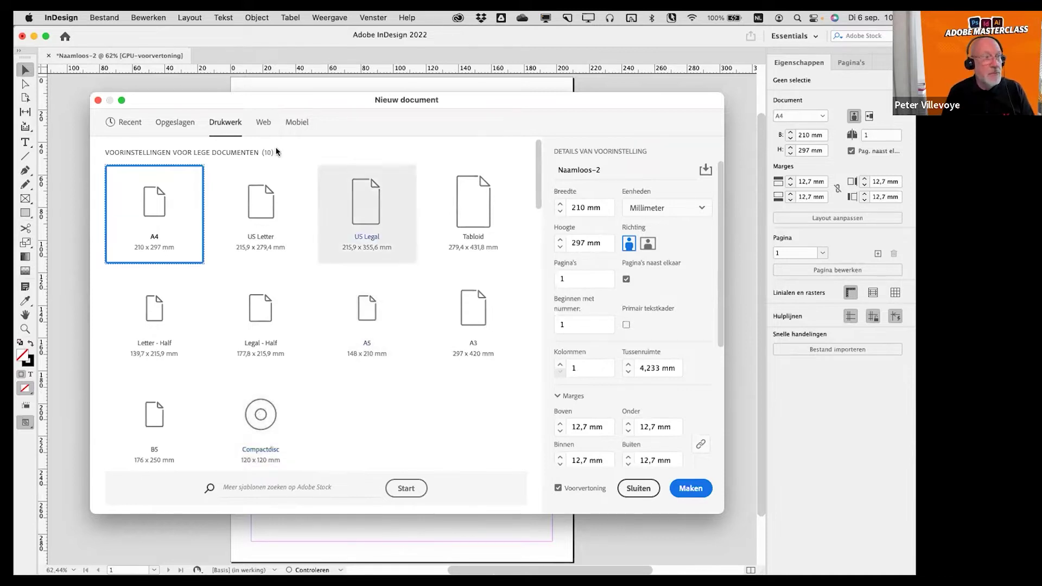
left_click(264, 125)
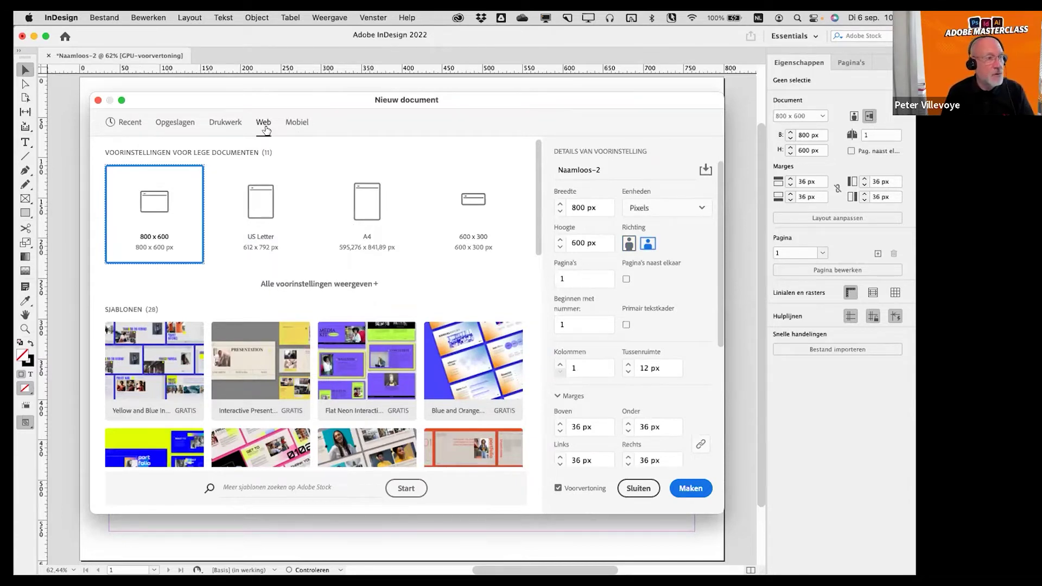
left_click(297, 129)
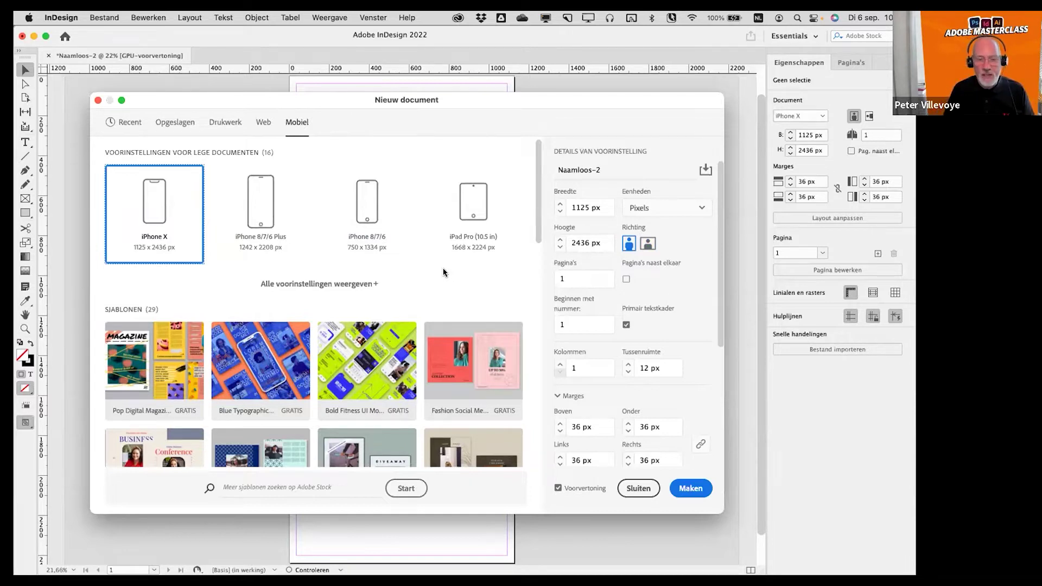
- Switch to Safari and open the Adobe Express site from the search results
key("super+Tab")
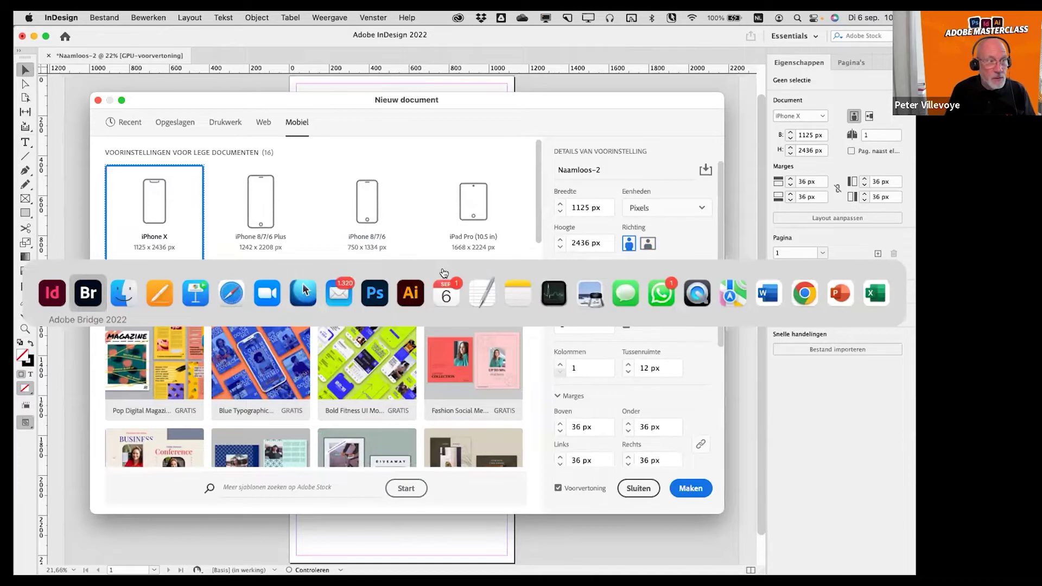
key("super+Tab")
key("super+Tab")
key("super+Tab")
key("super+Tab")
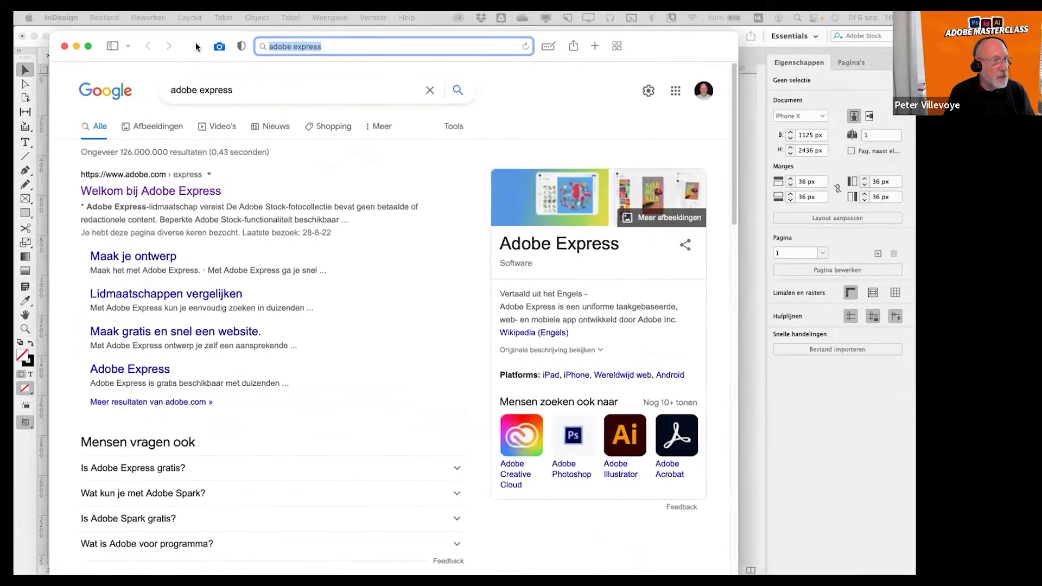
left_click(135, 186)
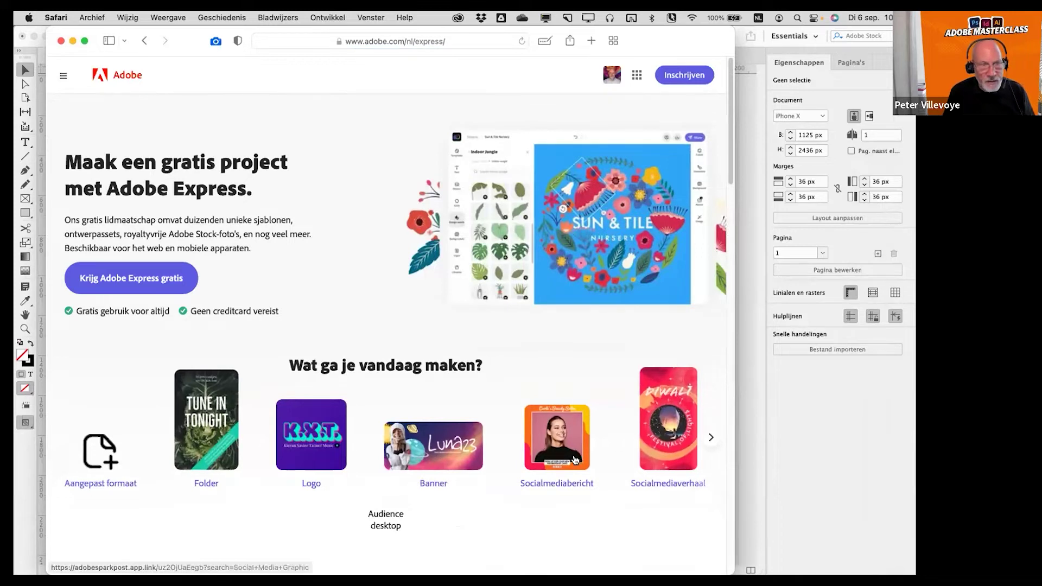
- View the templates for a social media advertisement in Adobe Express, and return to InDesign's new document dialog
left_click(709, 439)
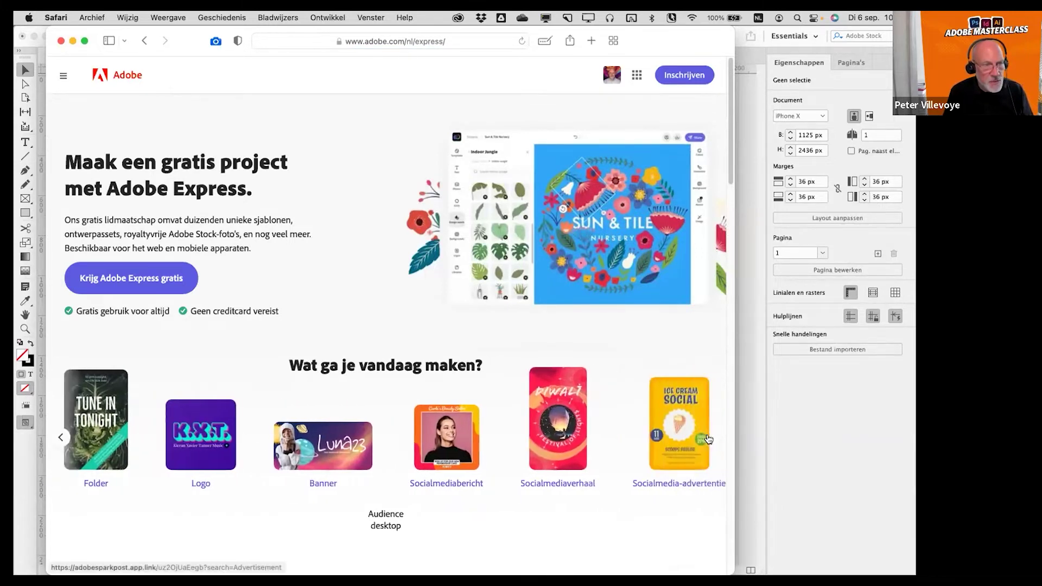
left_click(680, 396)
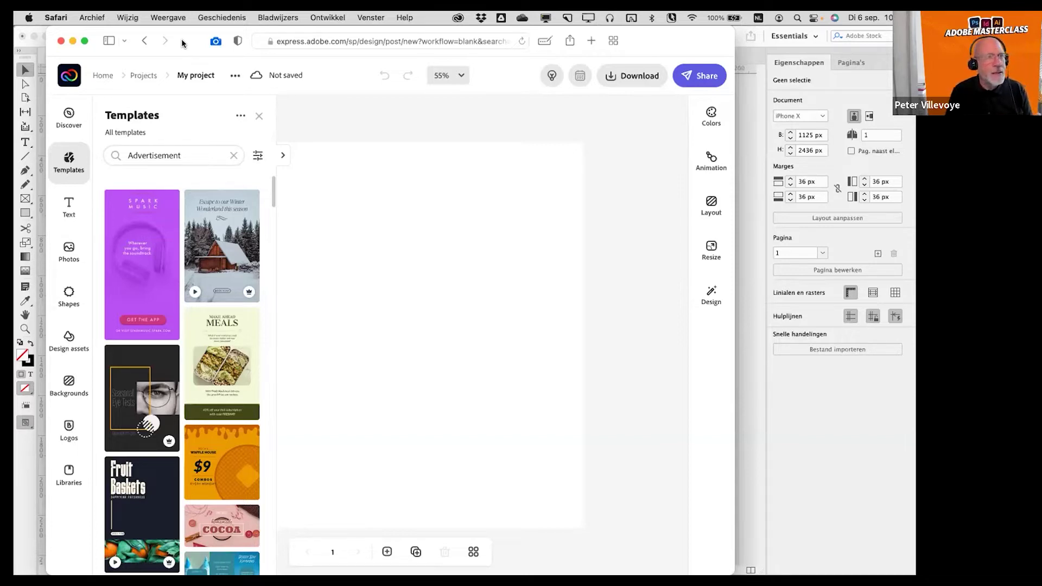
key("super+h")
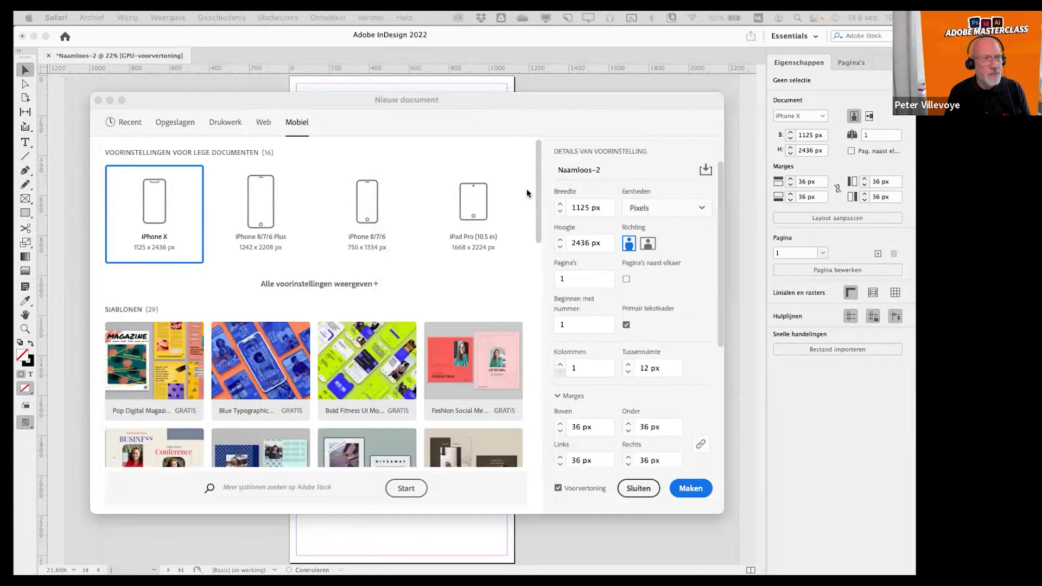
left_click(540, 102)
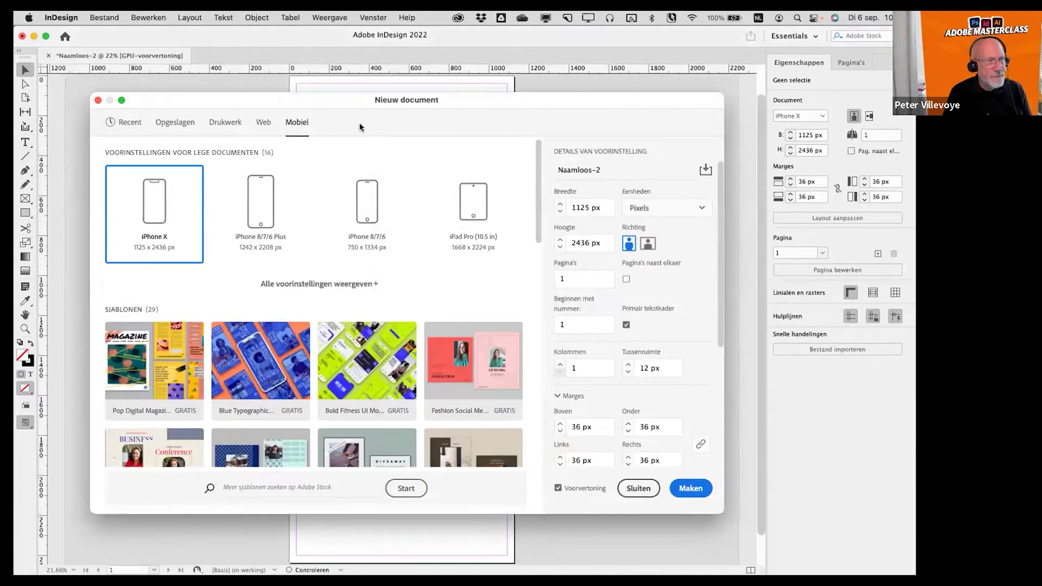
- Choose the A5 print preset from the full list of sizes and set the number of pages to 4
left_click(231, 124)
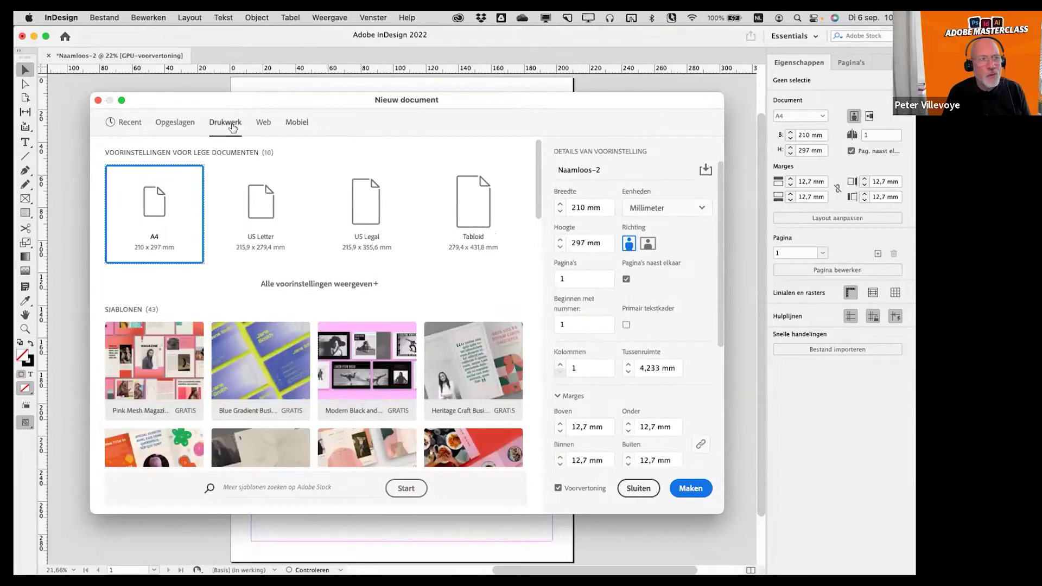
left_click(331, 286)
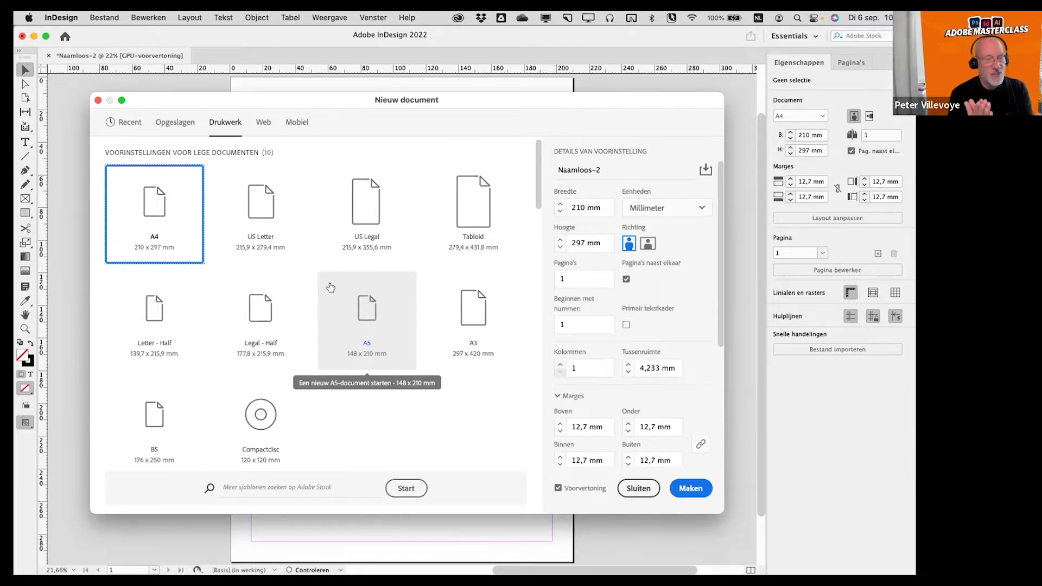
left_click(364, 322)
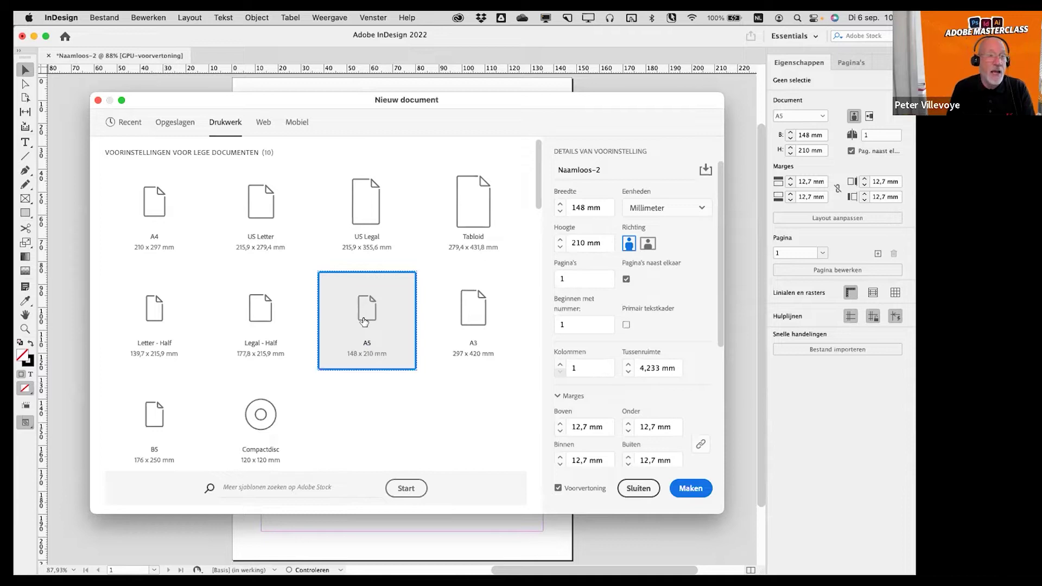
left_click(570, 279)
type("4")
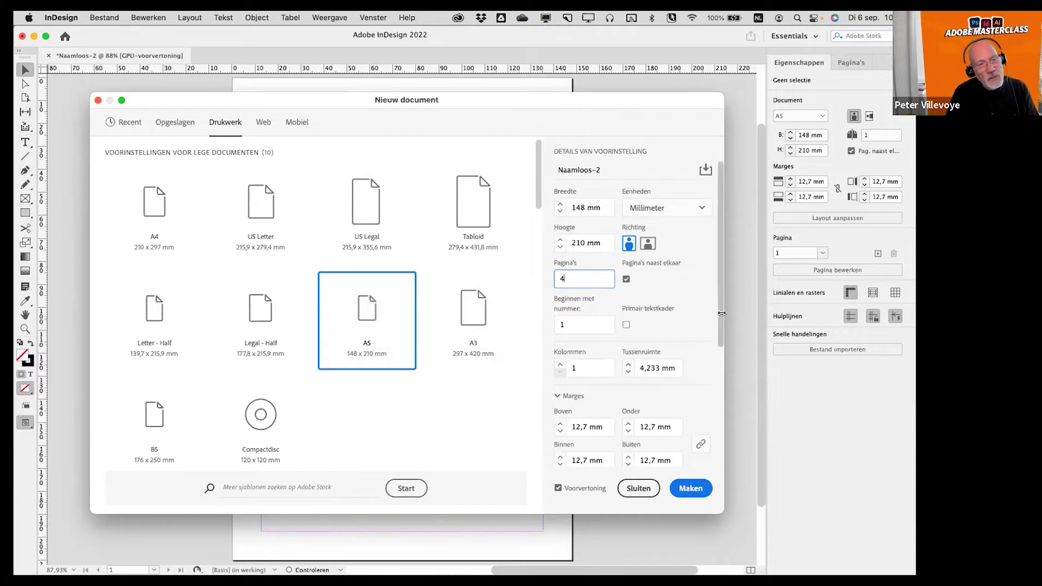
- Set all four linked page margins to 19 mm
scroll(711, 385, "down", 5)
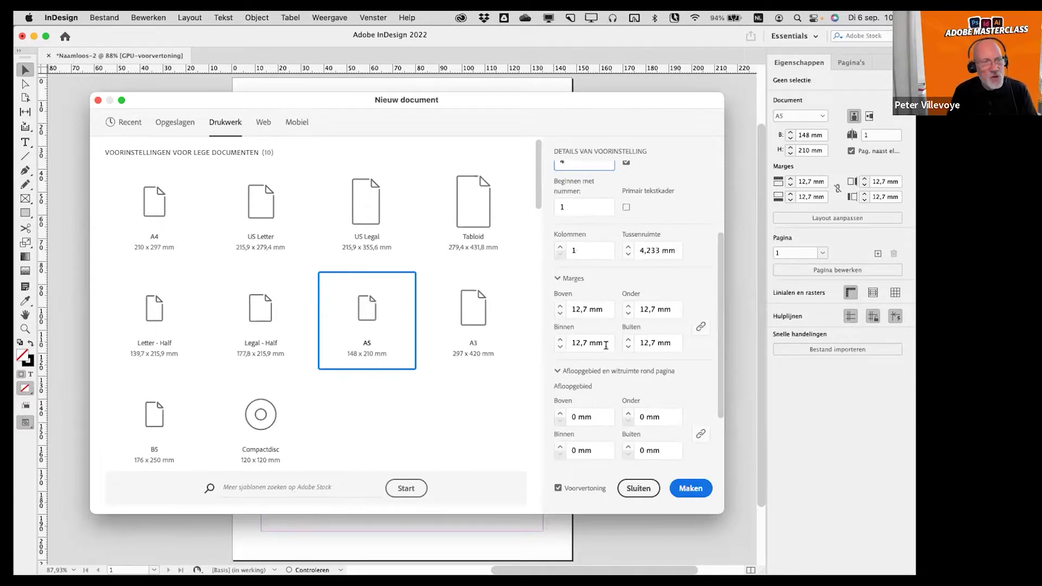
double_click(580, 307)
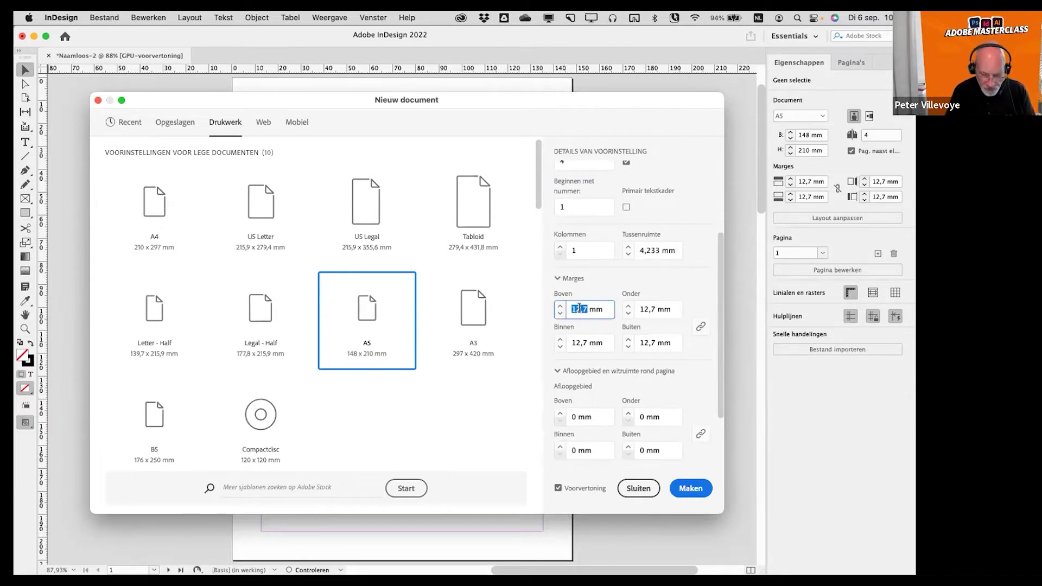
type("10")
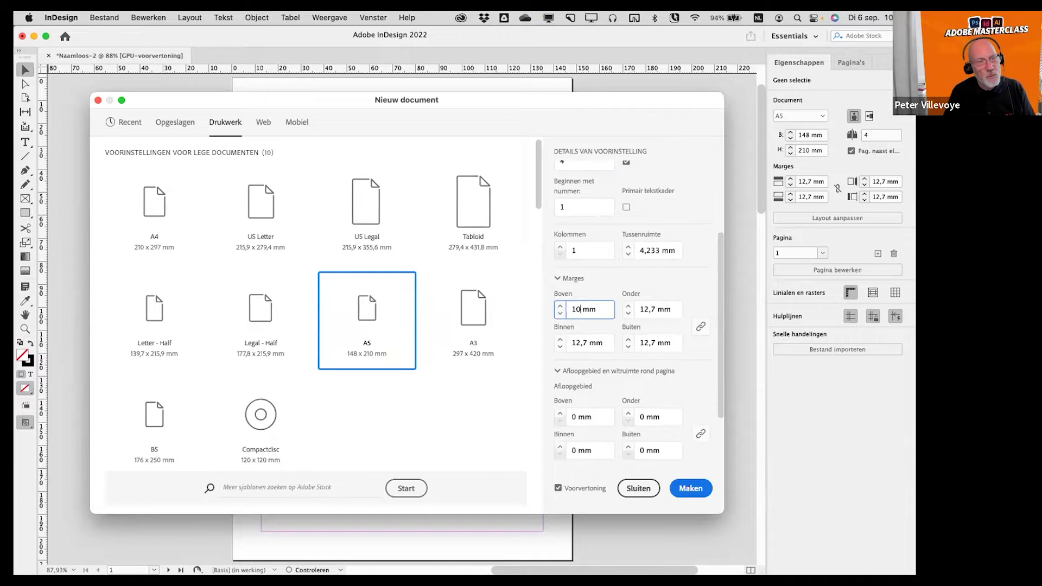
key("BackSpace")
type("9")
key("Tab")
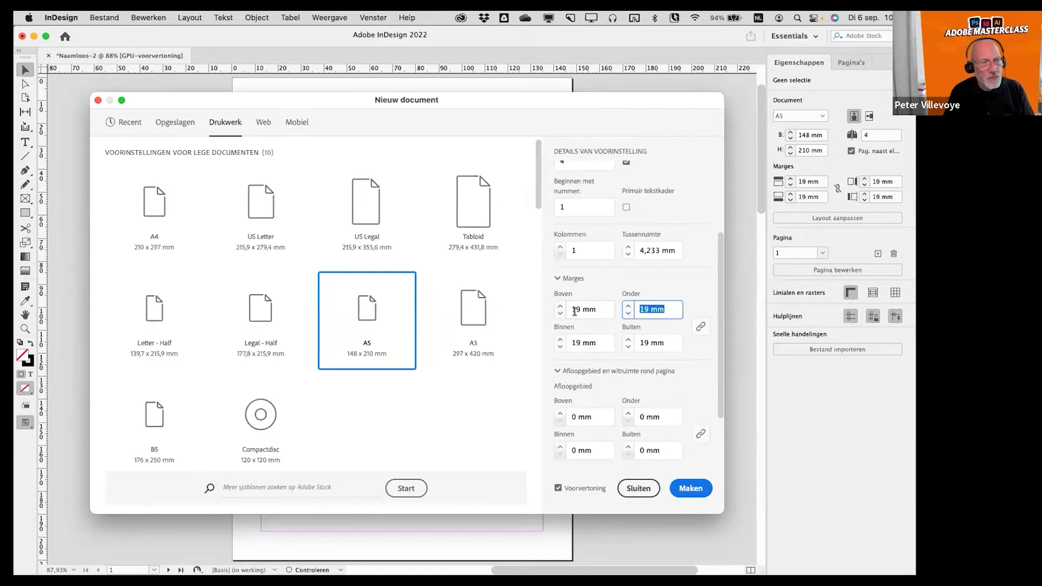
- Set all four linked page margins to 10 mm
left_click(577, 307)
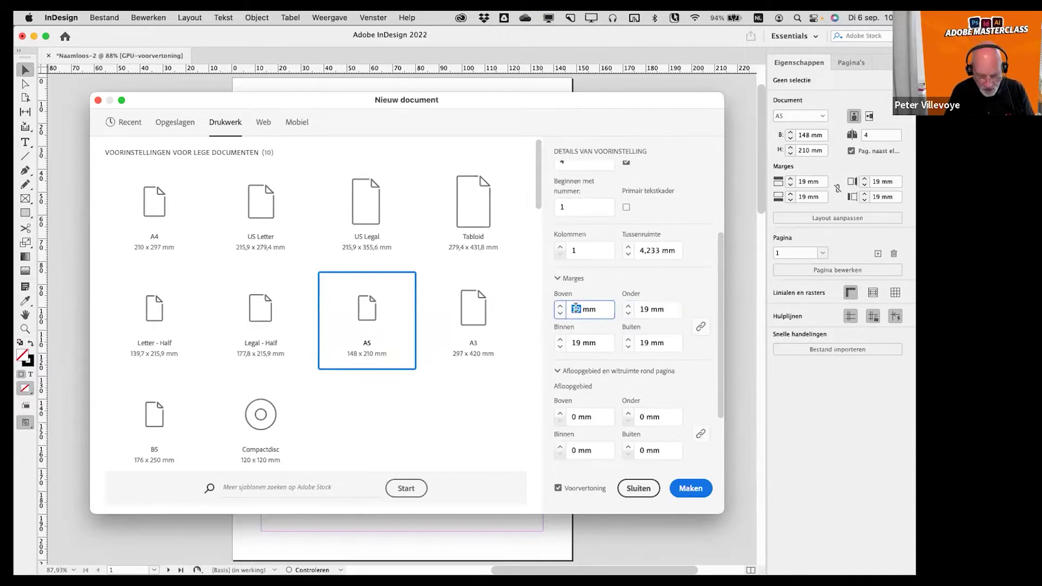
type("0")
key("Tab")
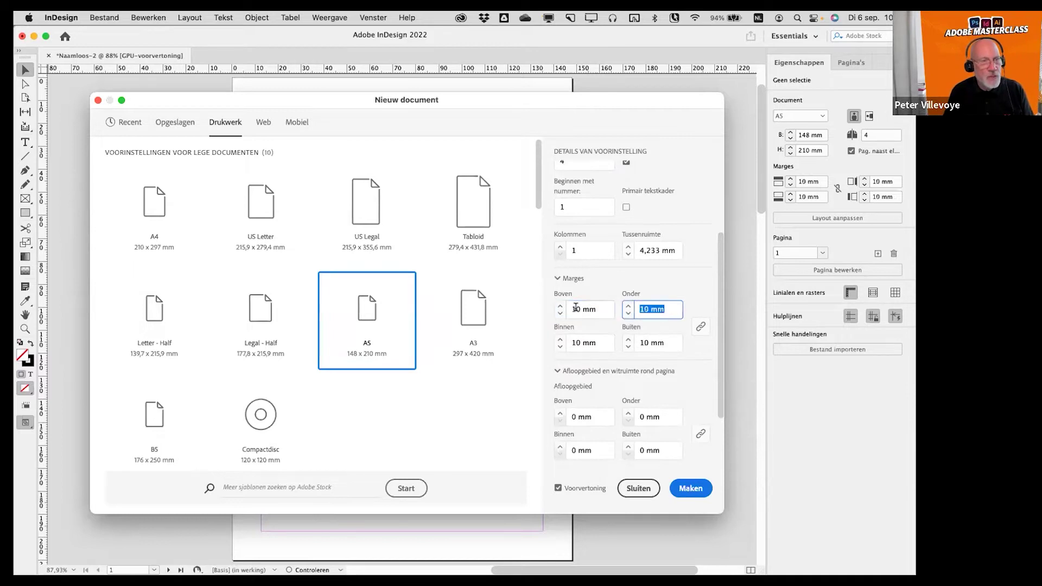
- Set the layout to 2 columns with a 10 mm gutter
left_click(575, 251)
type("2")
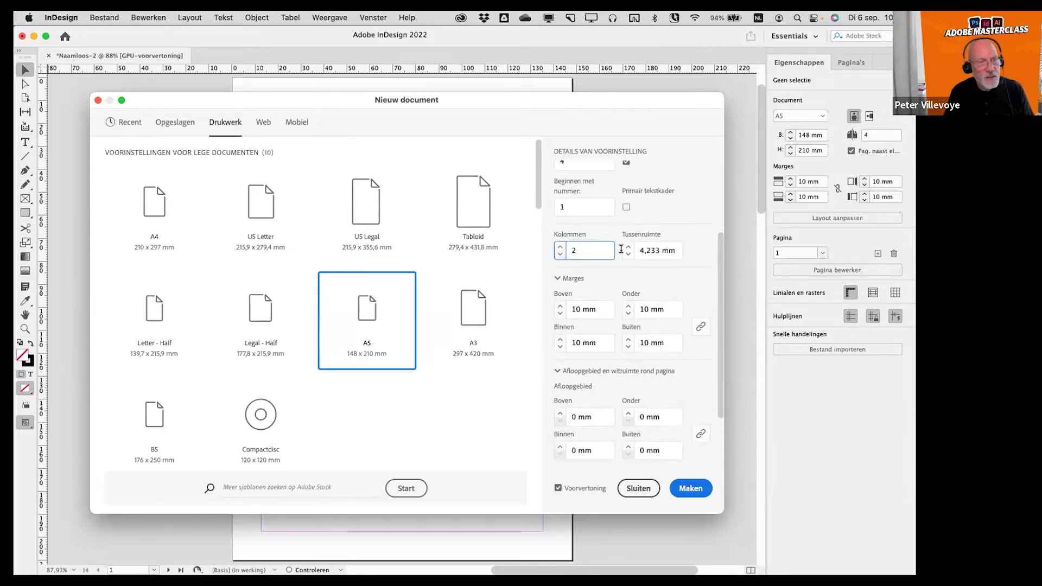
left_click(642, 250)
type("10")
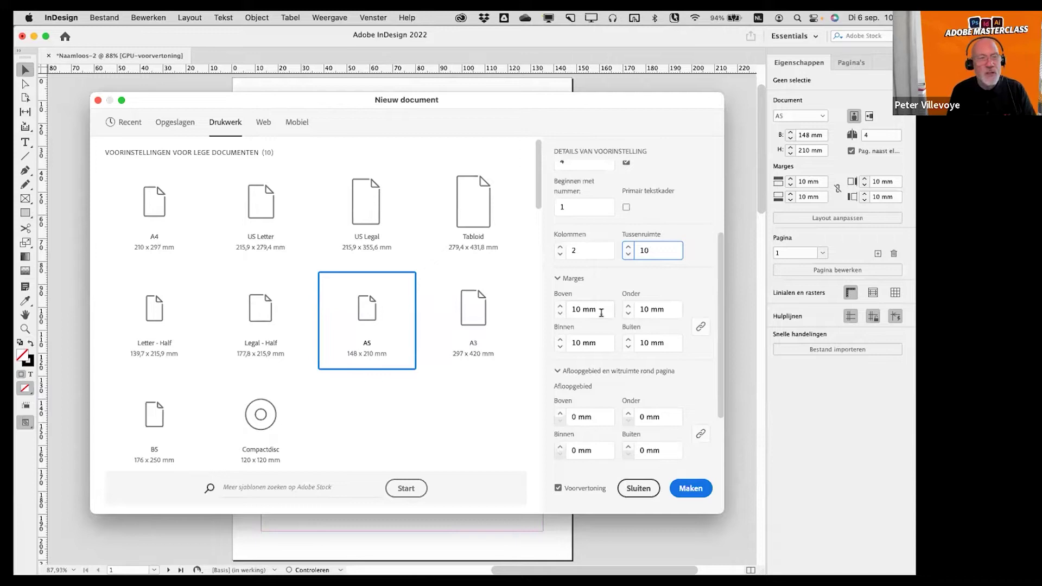
- Move the new-document dialog around to examine the page preview behind it, toggling the preview off and on
left_click_drag(369, 103, 902, 150)
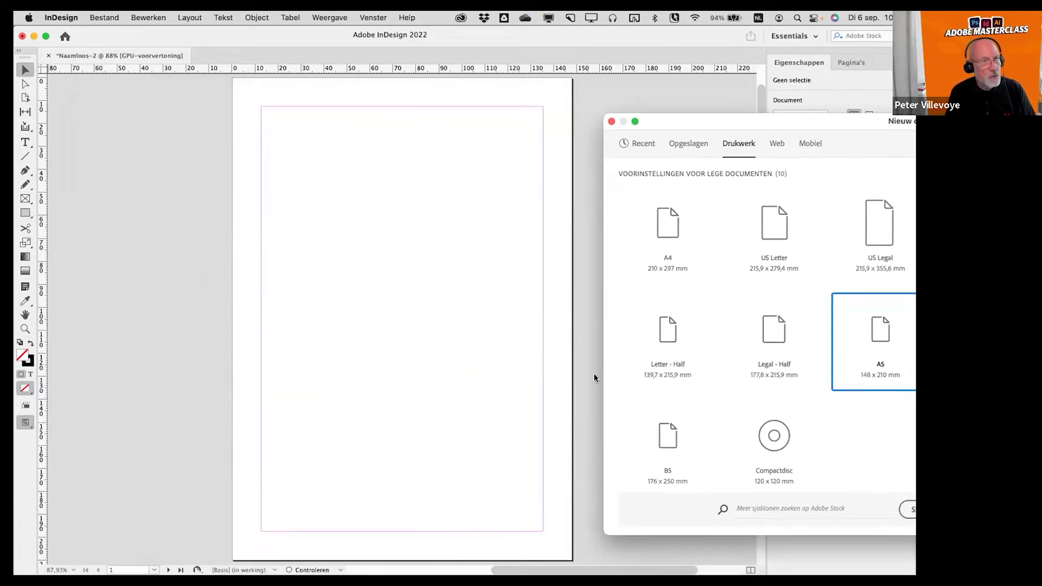
left_click_drag(677, 121, 150, 112)
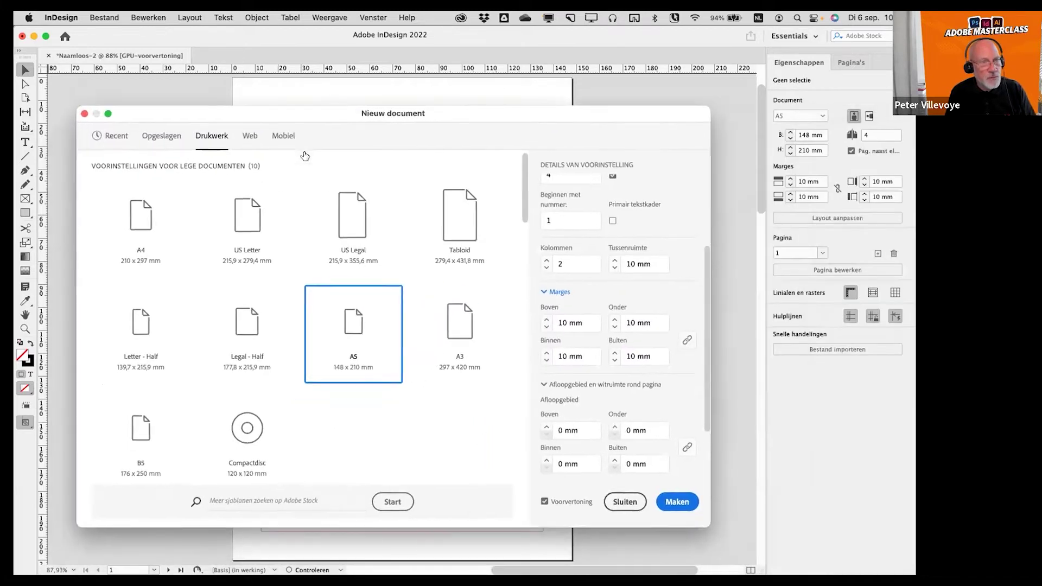
left_click(570, 266)
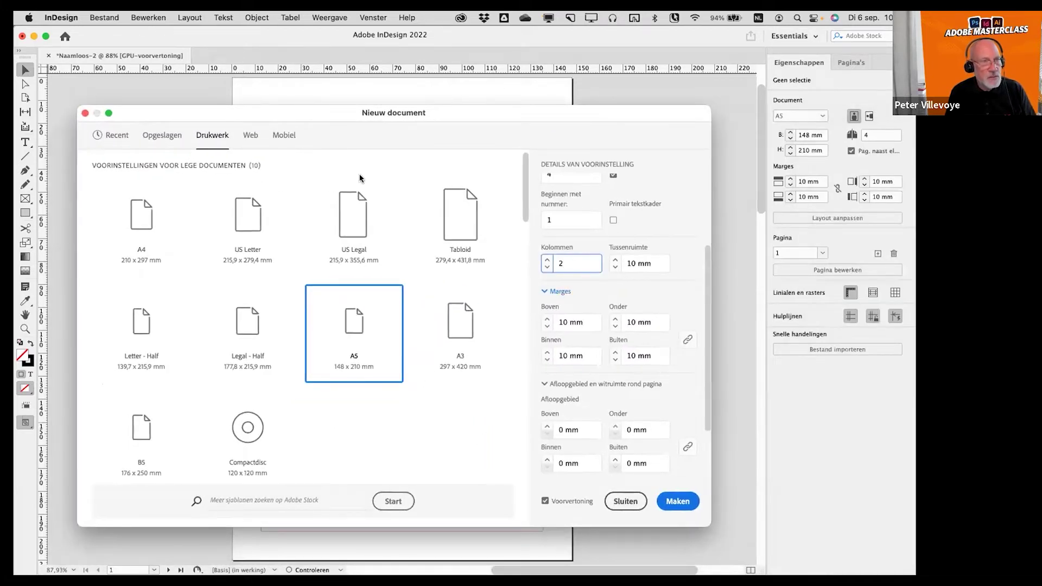
left_click_drag(324, 115, 306, 136)
left_click(541, 522)
left_click(541, 522)
mouse_move(299, 133)
left_mouse_down()
mouse_move(415, 105)
mouse_move(519, 99)
mouse_move(307, 116)
left_mouse_up()
left_click(663, 322)
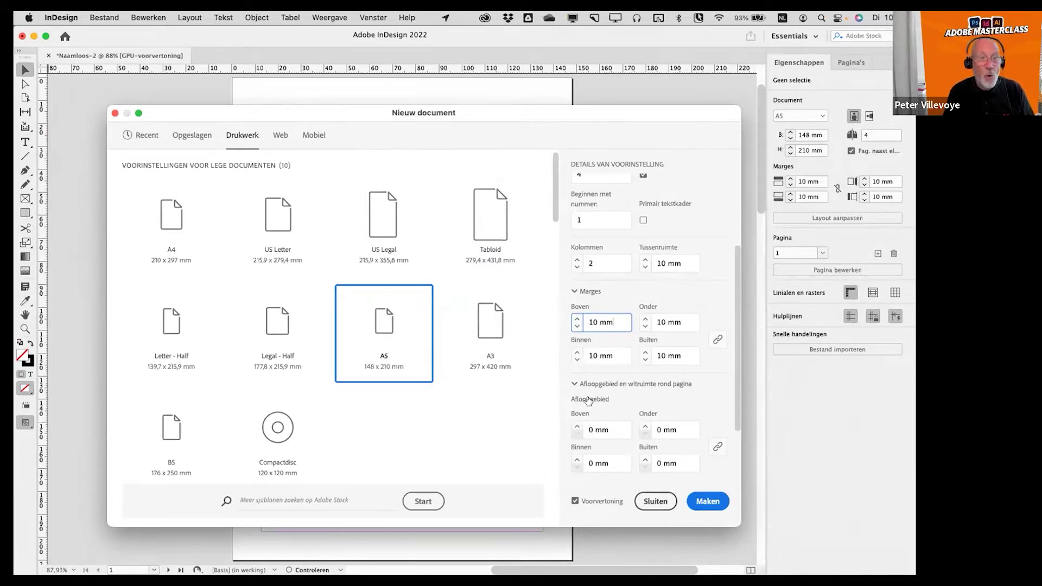
- Set the linked bleed to 3 mm on all sides and create the document
left_click(593, 430)
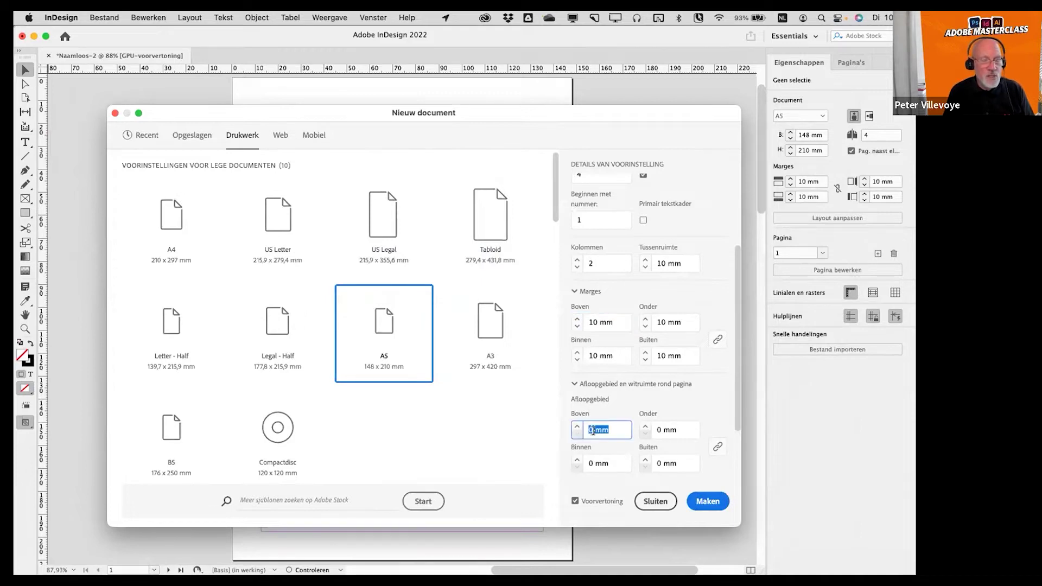
type("3")
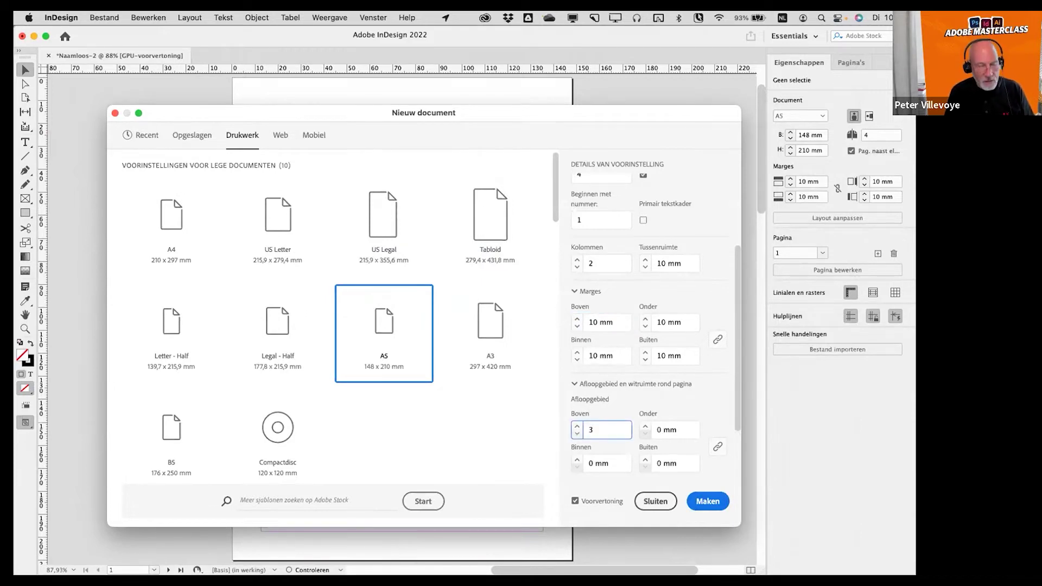
key("Tab")
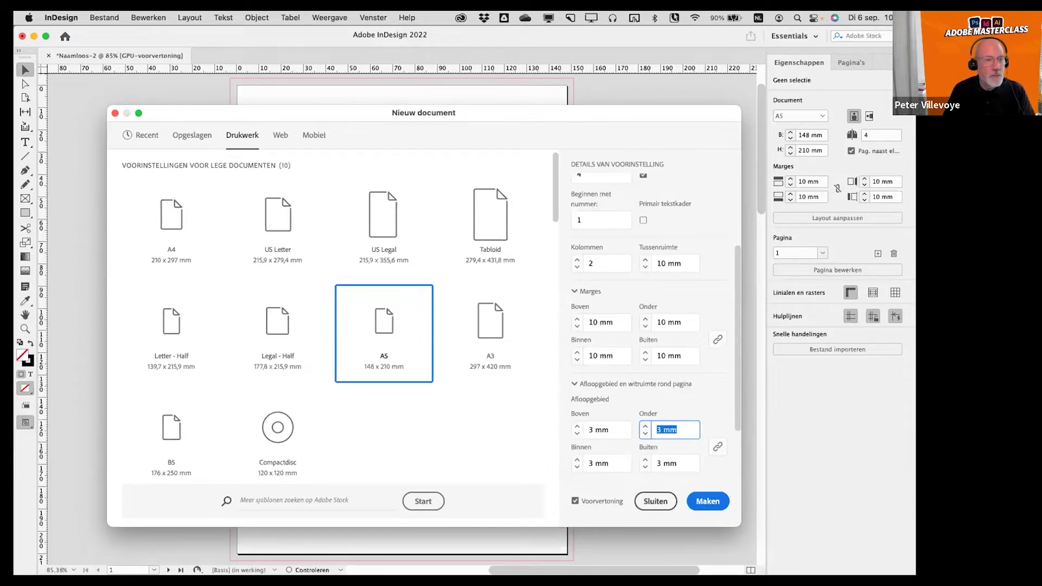
left_click(706, 502)
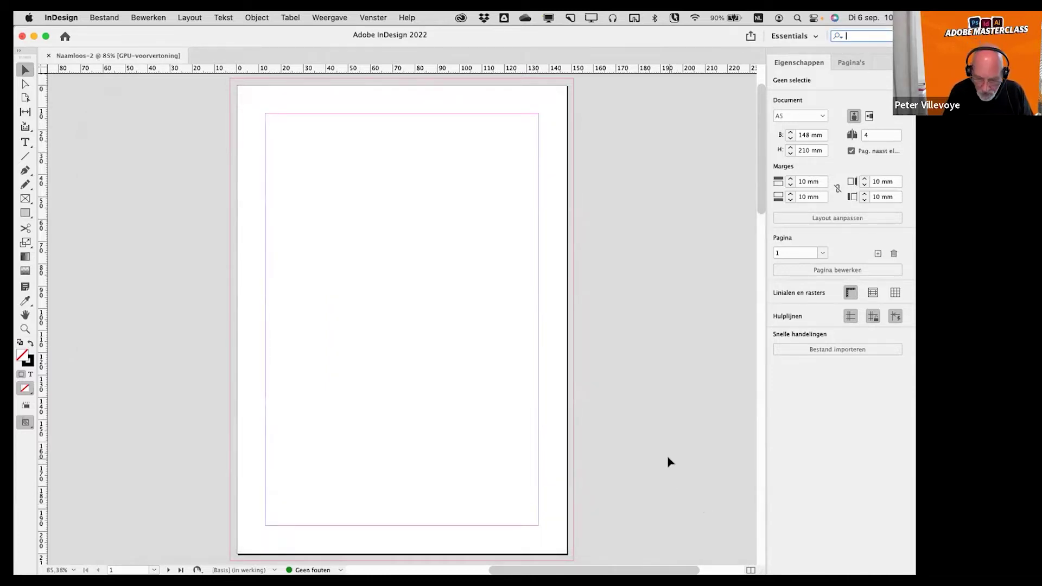
- Show the Pages panel, detach it as a compact floating panel and position it beside the document page
key("super+F12")
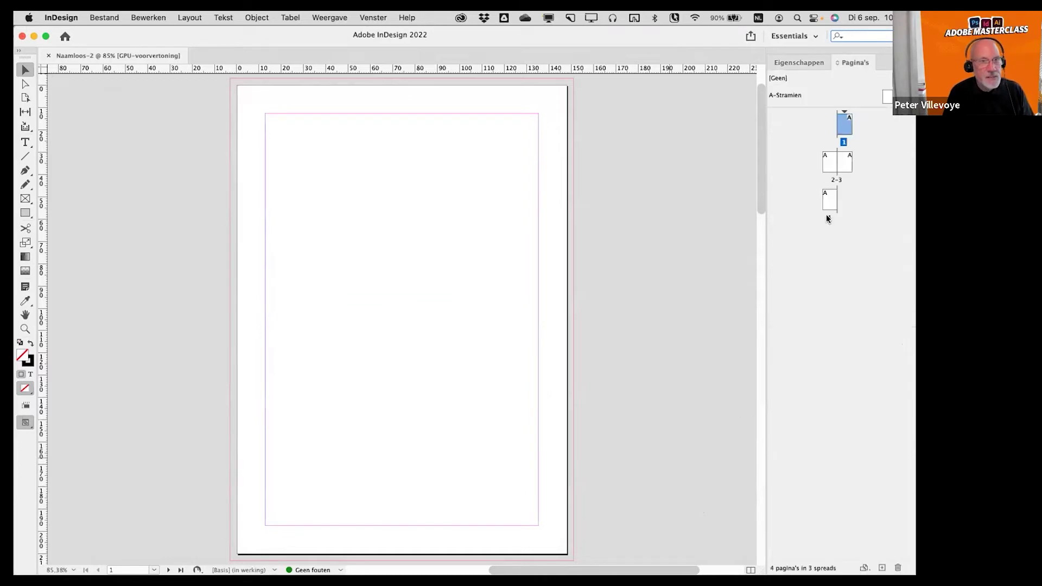
left_click_drag(854, 62, 615, 130)
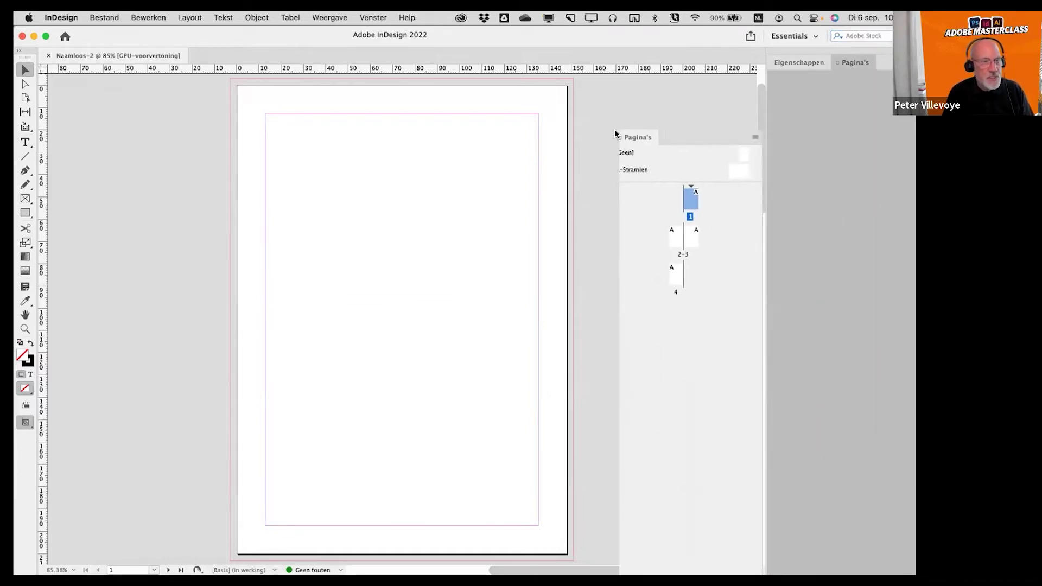
left_click(376, 17)
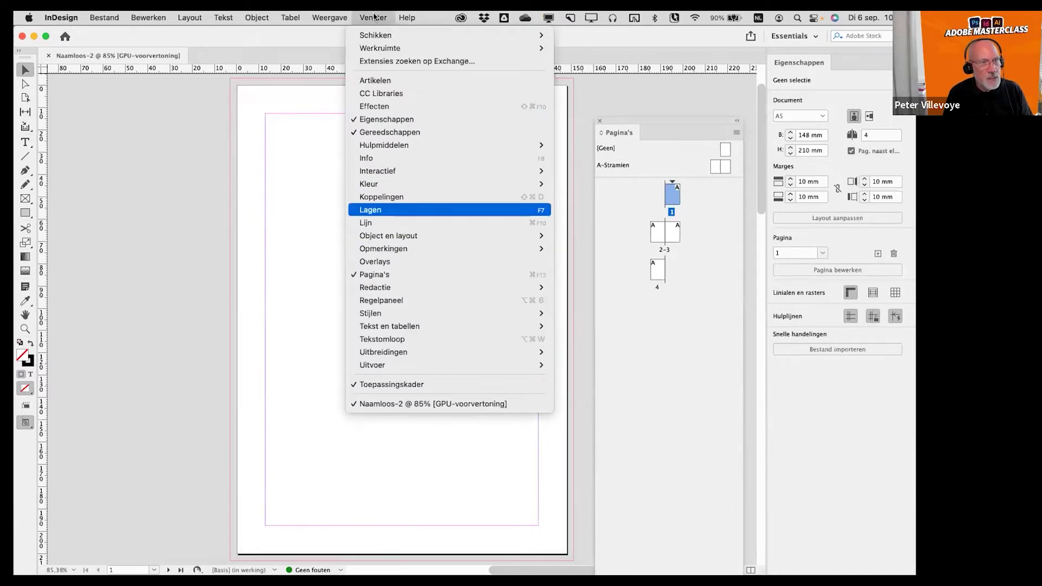
left_click(633, 132)
left_click_drag(644, 119, 701, 66)
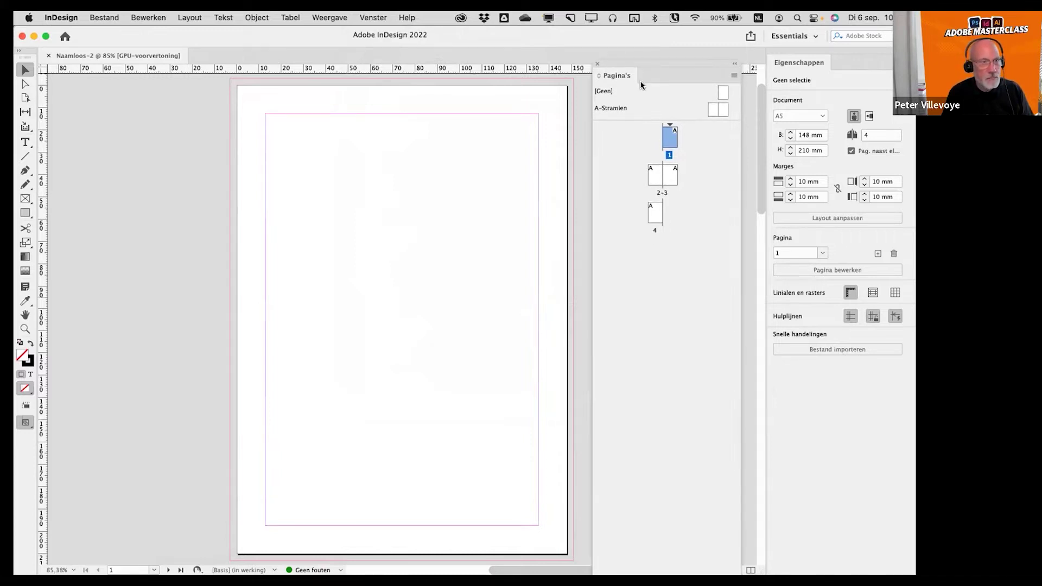
left_click_drag(639, 61, 639, 27)
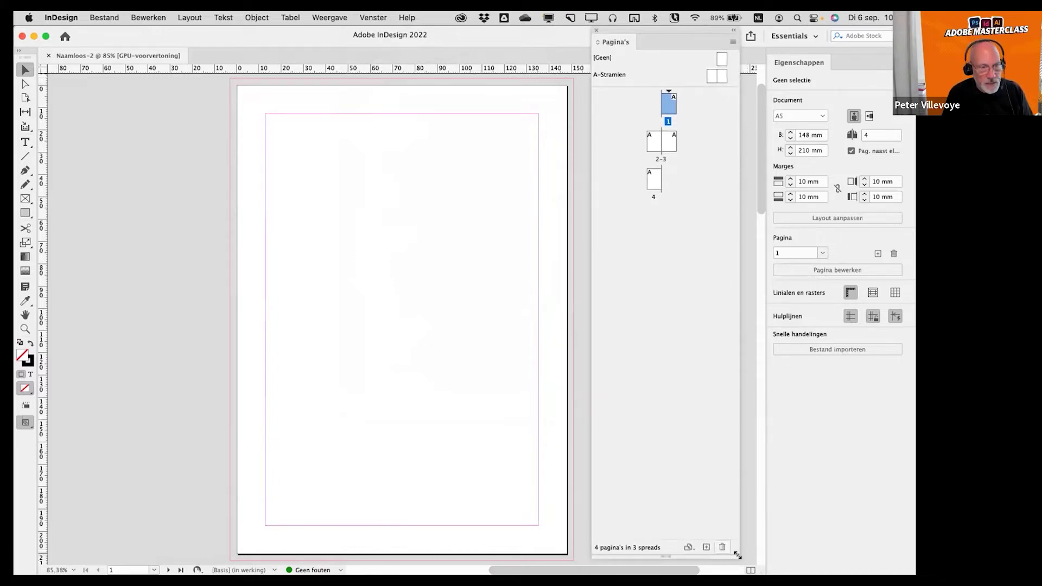
left_click_drag(728, 373, 723, 246)
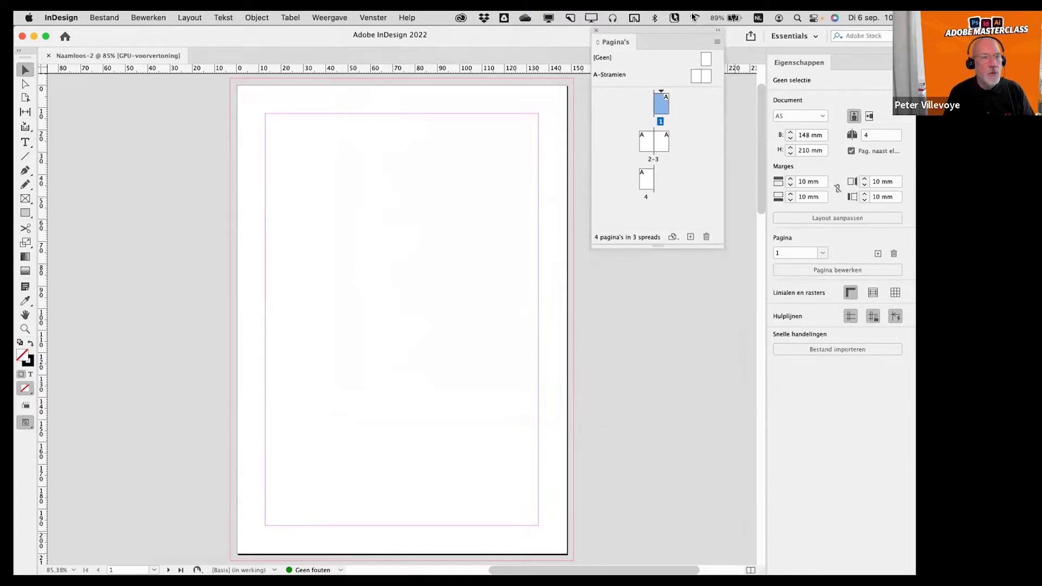
left_click_drag(674, 32, 682, 217)
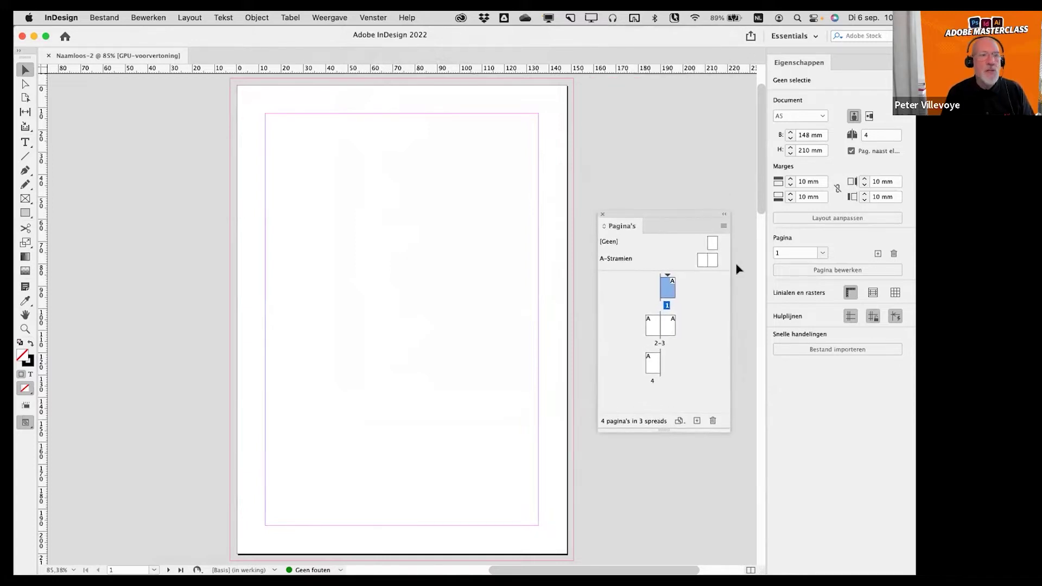
- Compare the layout of page 1 with the facing spread 2-3, ending with both pages of the spread selected
double_click(652, 326)
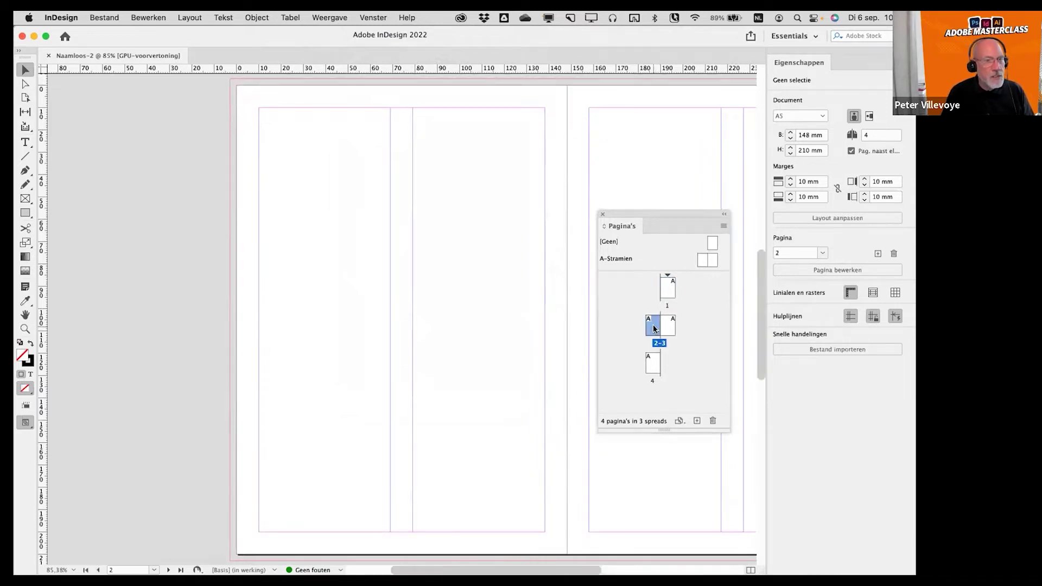
double_click(672, 288)
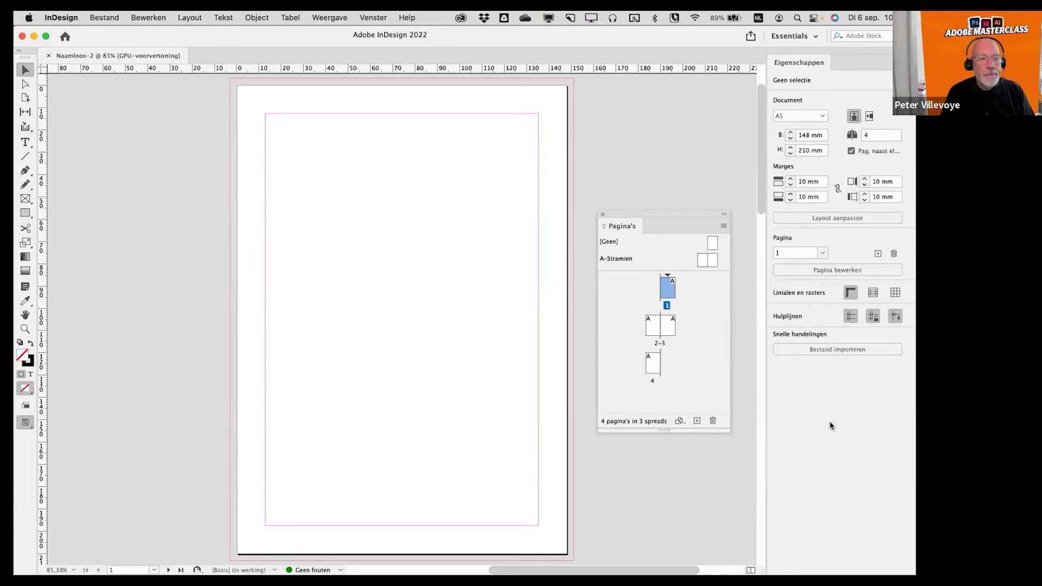
double_click(657, 345)
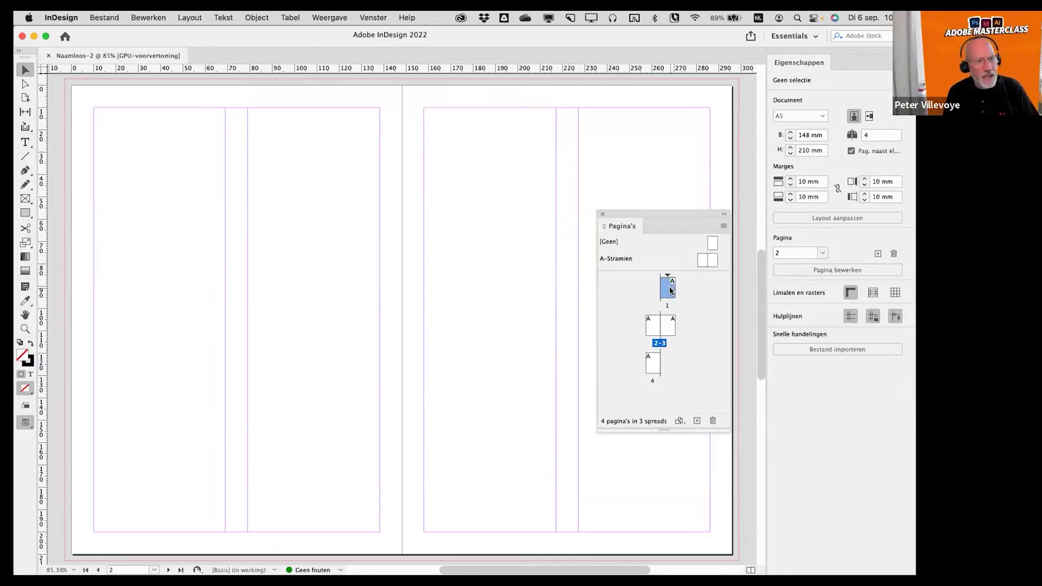
left_click(661, 343)
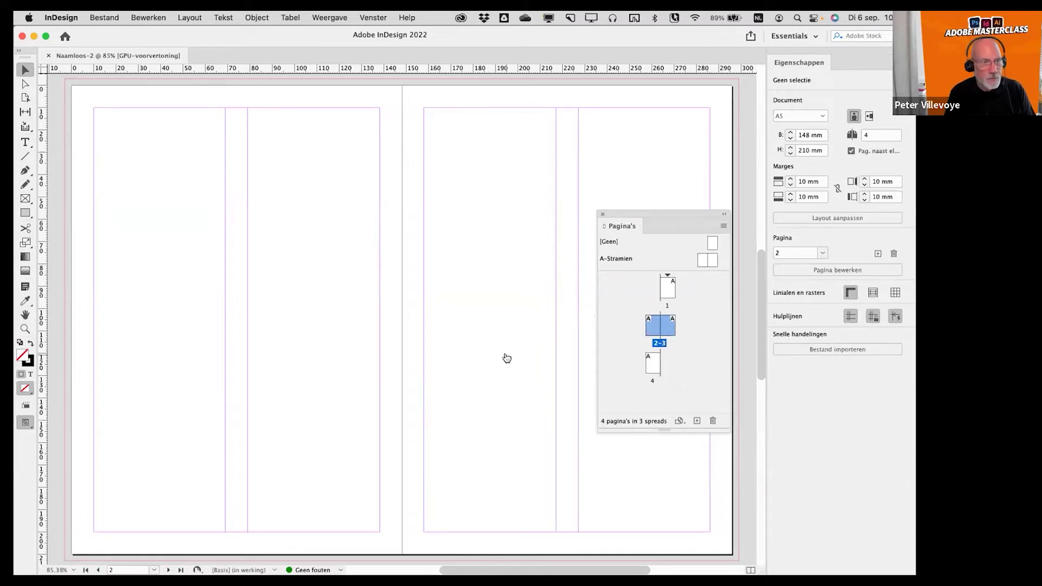
- Switch to Adobe Bridge, select vaas 01.jpg through vaas 08.jpg and load them for placement in the InDesign document
key("super+Tab")
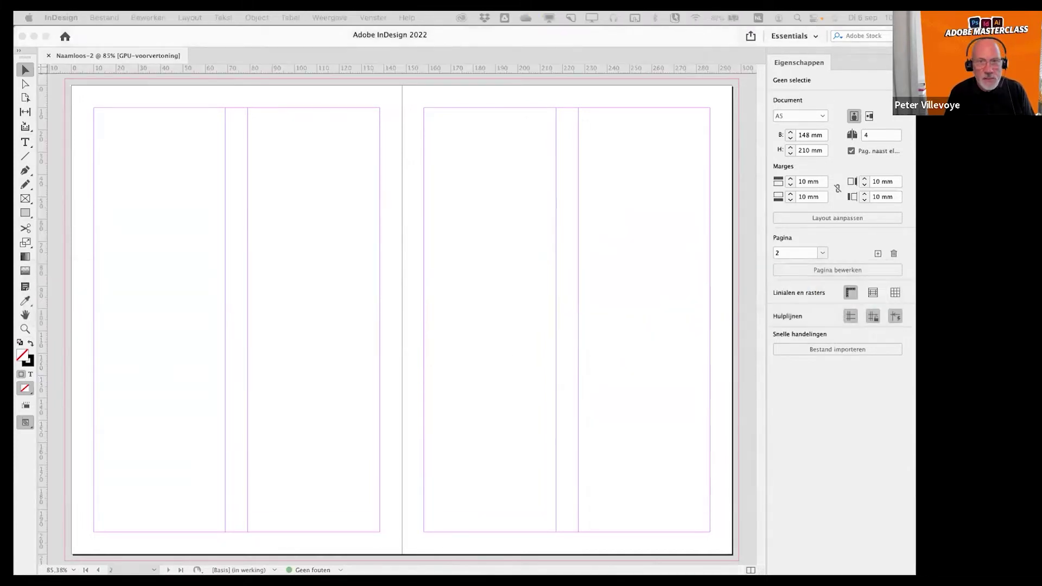
left_click_drag(679, 175, 387, 114)
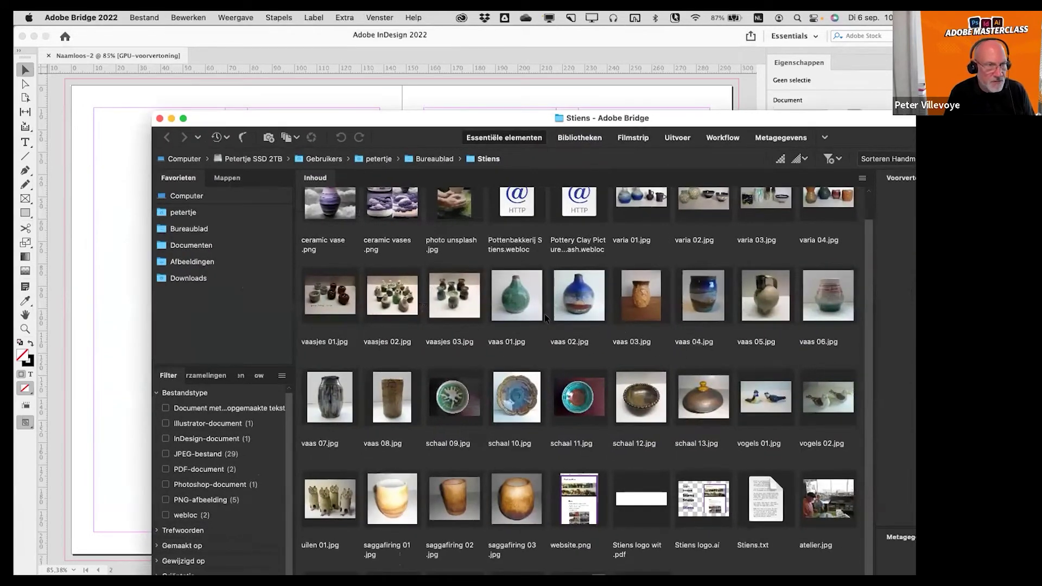
left_click(522, 304)
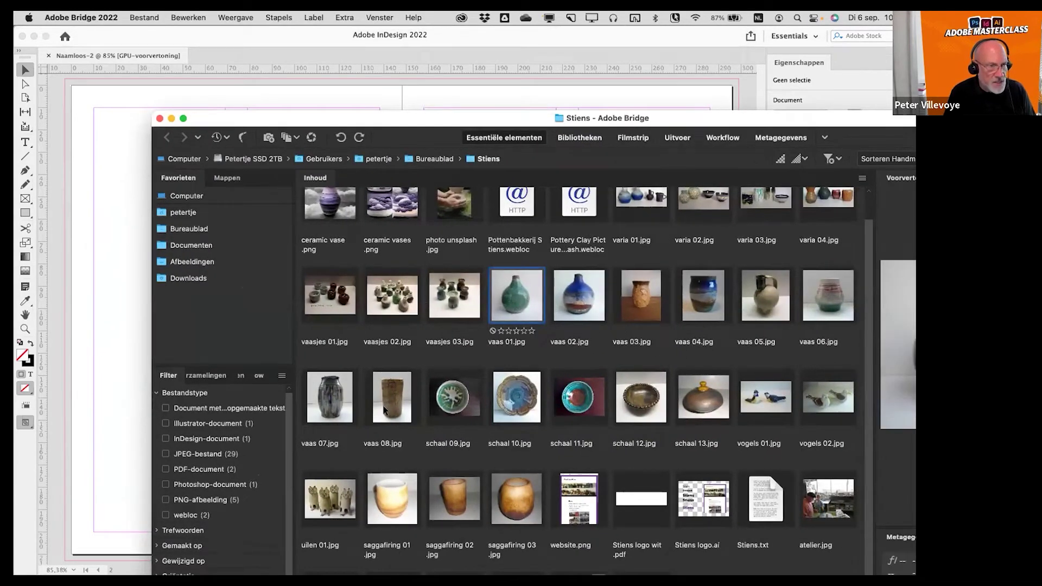
left_click(384, 410, "shift")
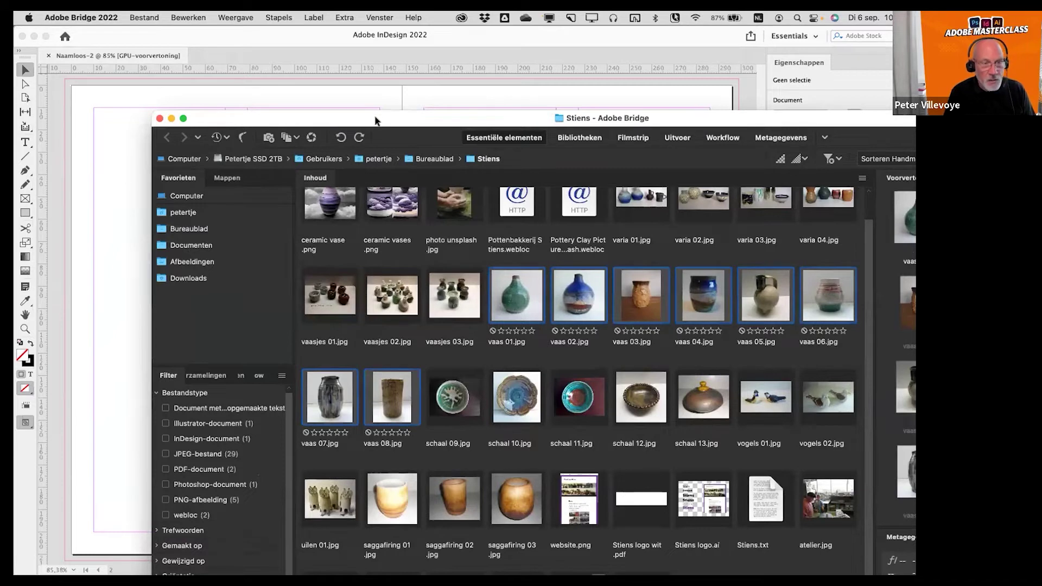
left_click_drag(377, 120, 581, 267)
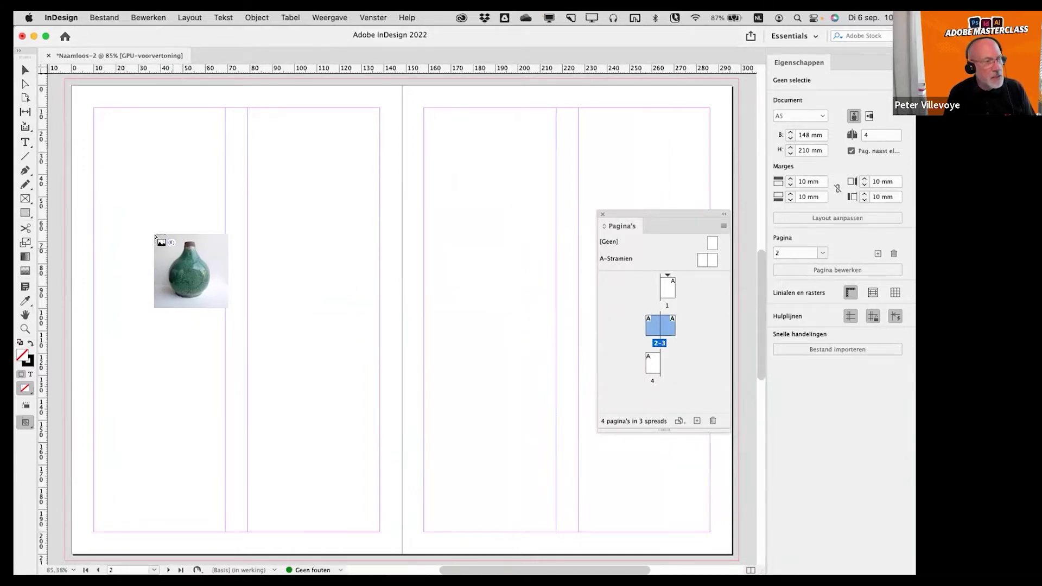
- Place the first five loaded vase images in separate frames of varying sizes across pages 2 and 3
left_click_drag(93, 200, 225, 328)
left_click_drag(253, 272, 356, 375)
left_click_drag(445, 374, 512, 491)
left_click_drag(425, 150, 532, 266)
left_click(272, 147)
left_click_drag(273, 147, 319, 197)
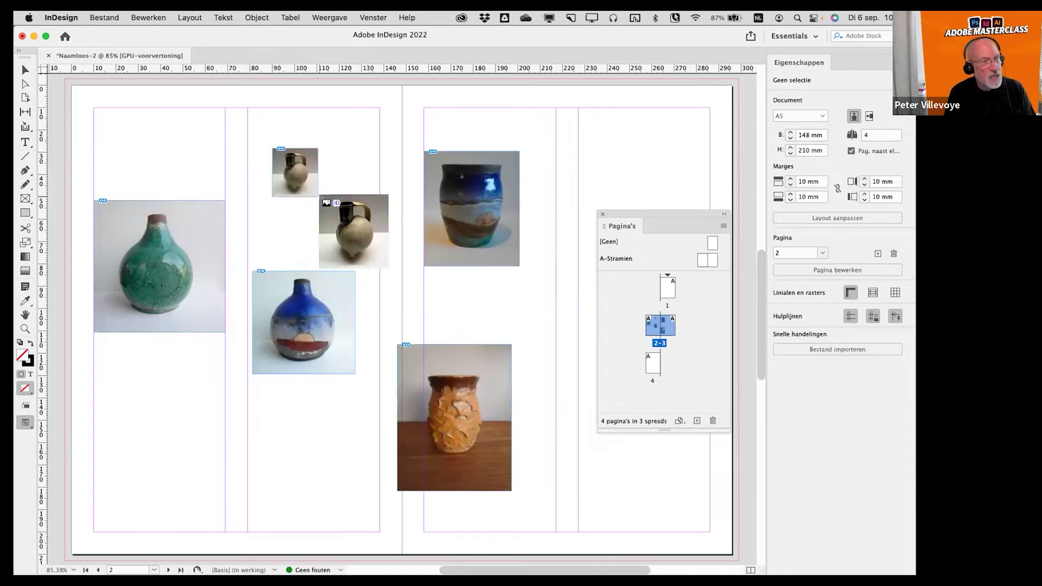
- Undo the vase image placements, the loading of the images and the preceding document change
key("super+z")
key("super+z")
key("super+z")
key("super+z")
key("super+z")
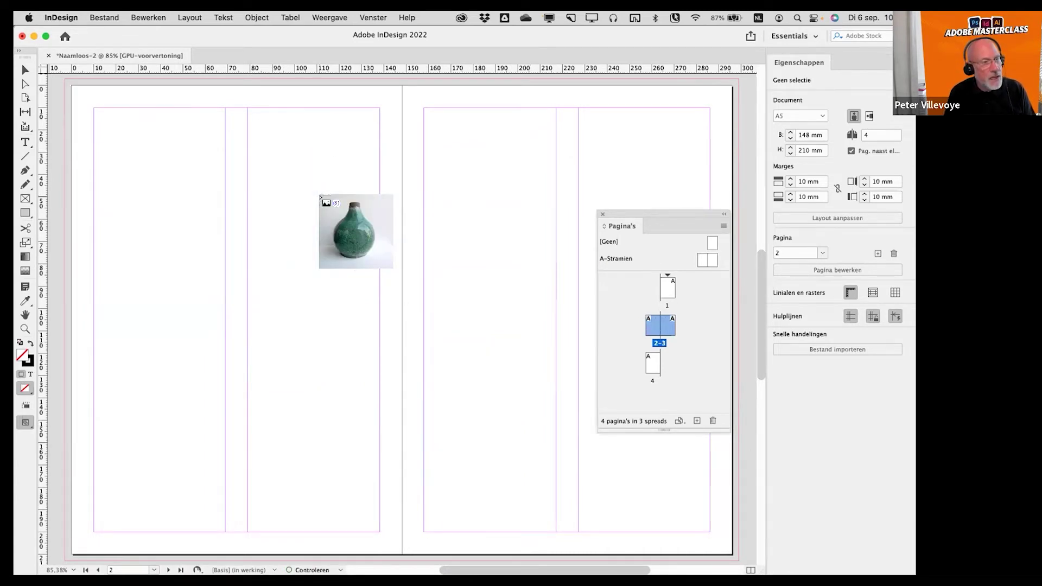
key("super+z")
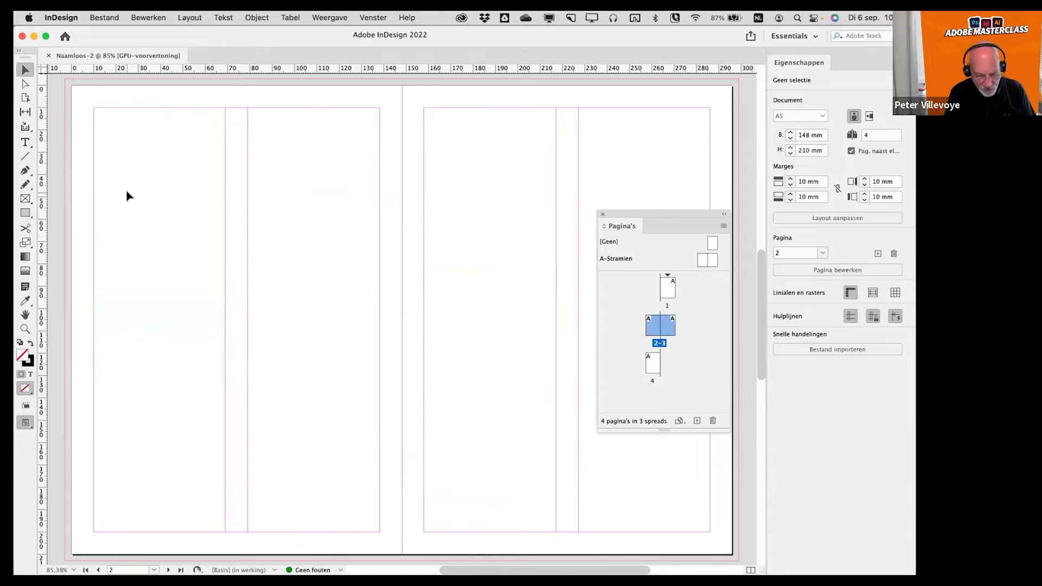
key("super+z")
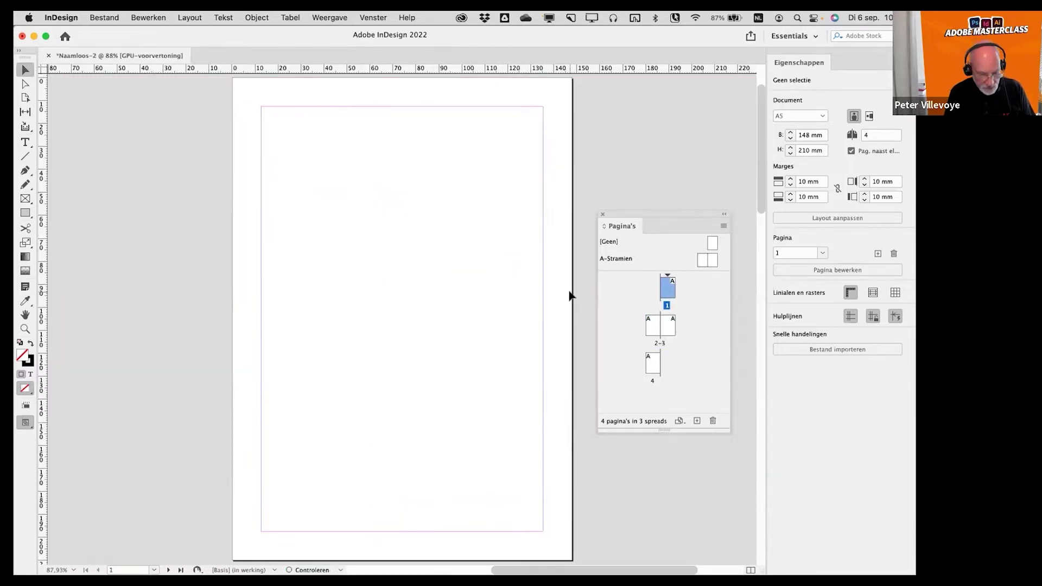
- Return to spread 2-3 and place the eight vase images as a three-column grid, 128 by 133.5 mm, within page 2's margins
double_click(654, 343)
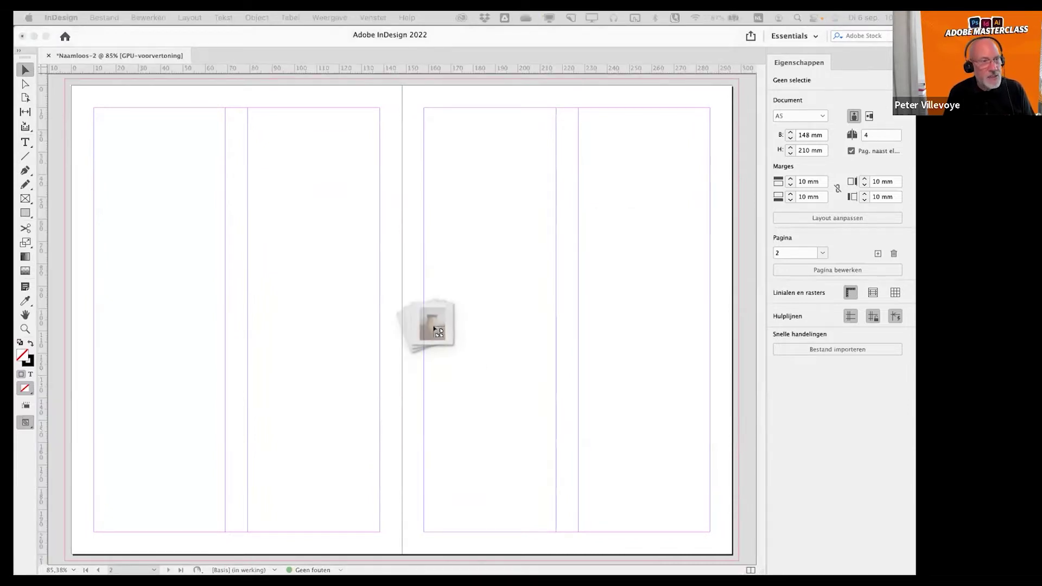
left_click_drag(446, 324, 378, 404)
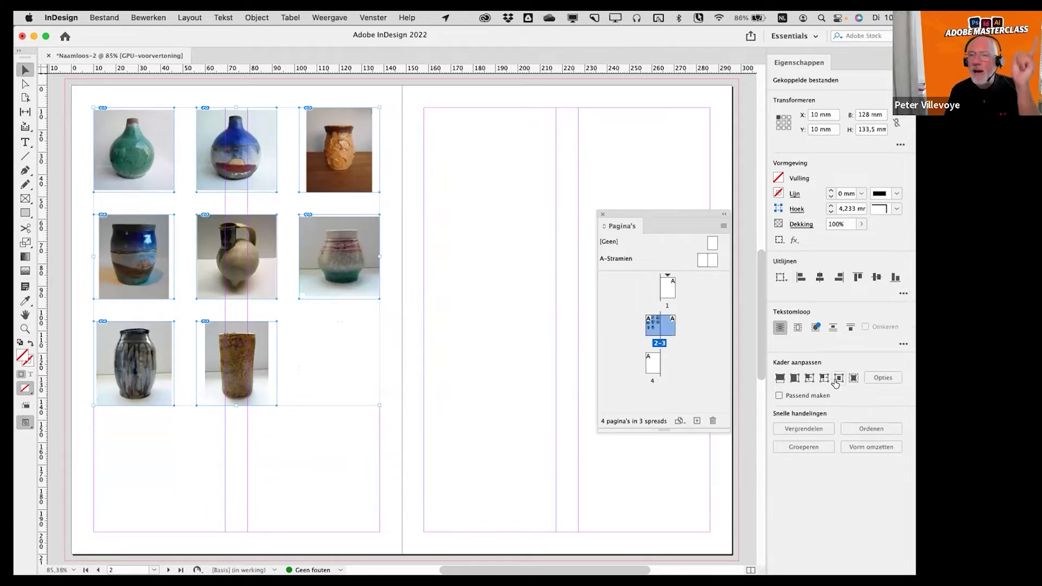
- Show the Control panel above the document and hide it again
left_click(368, 16)
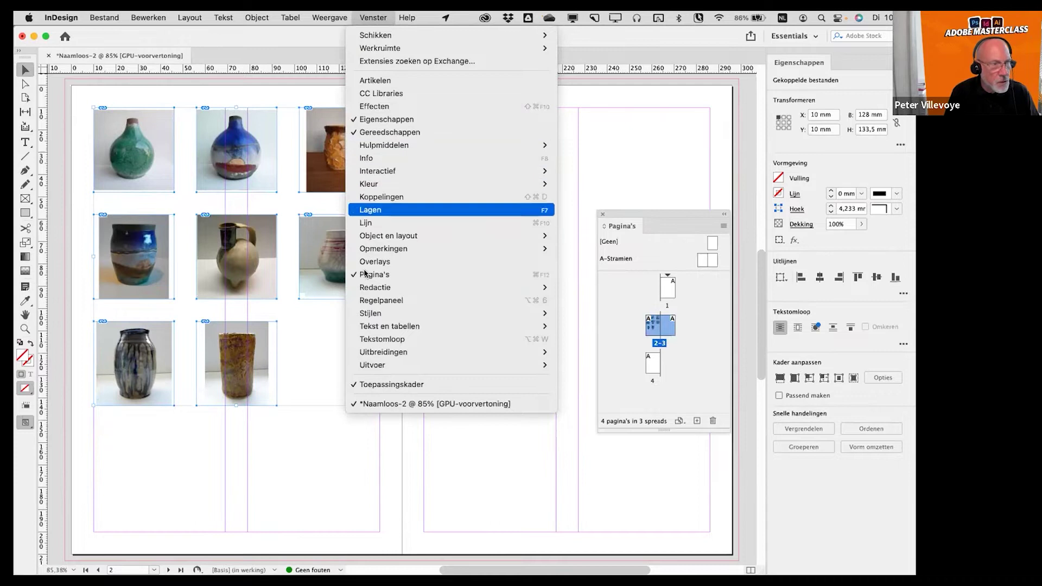
key("Return")
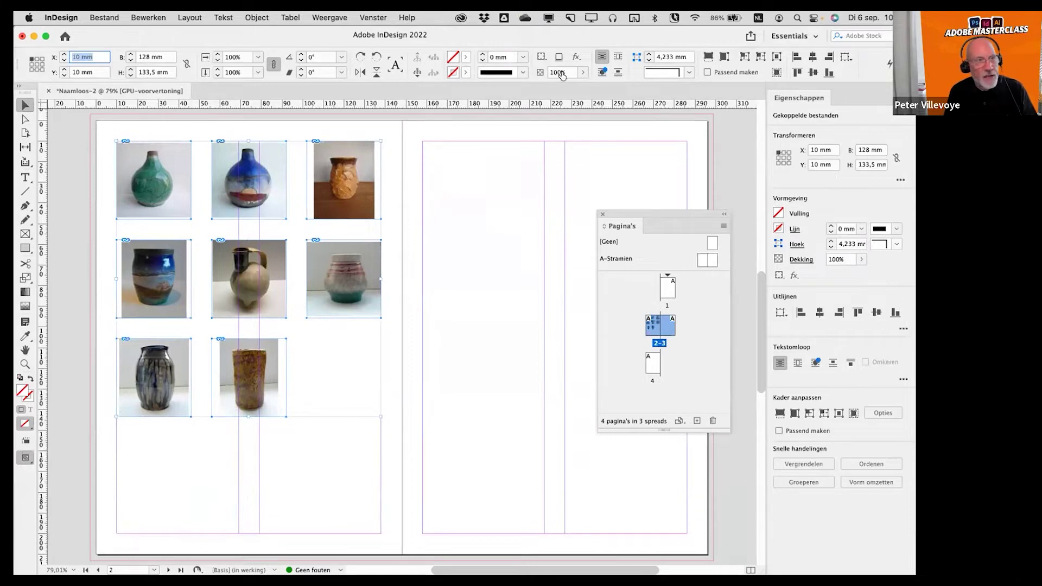
left_click(382, 19)
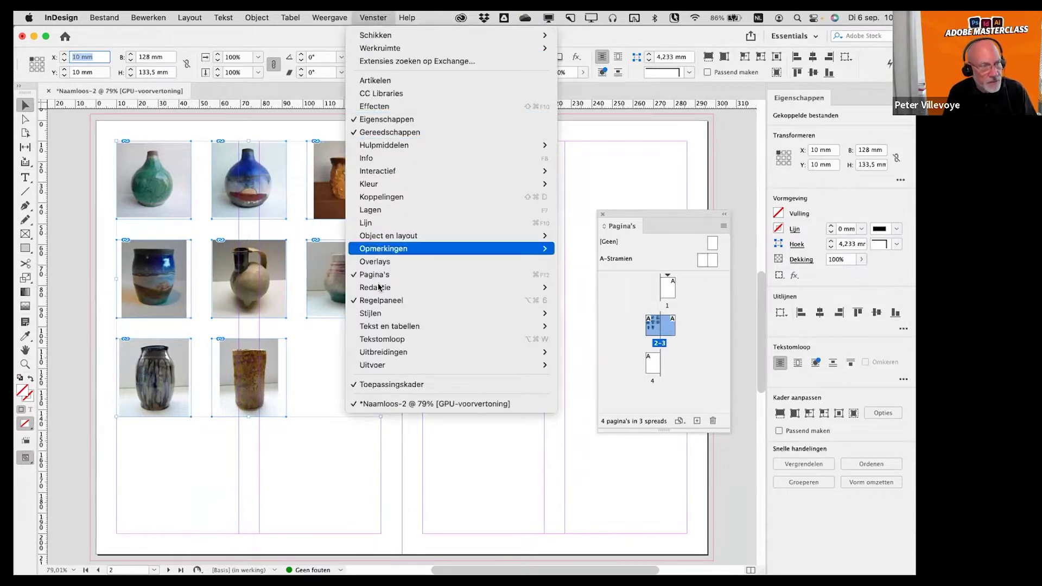
left_click(380, 302)
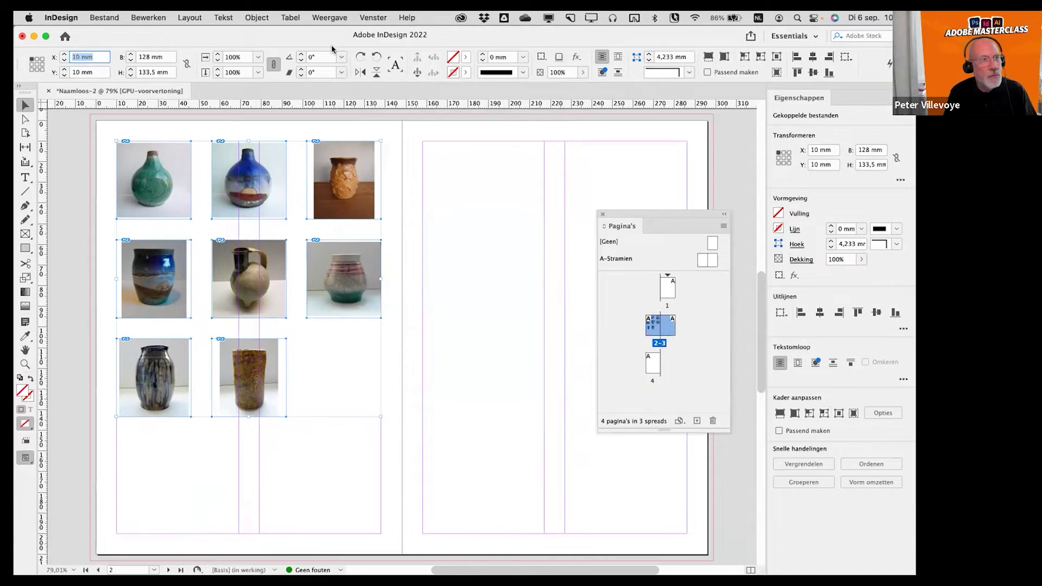
left_click(371, 17)
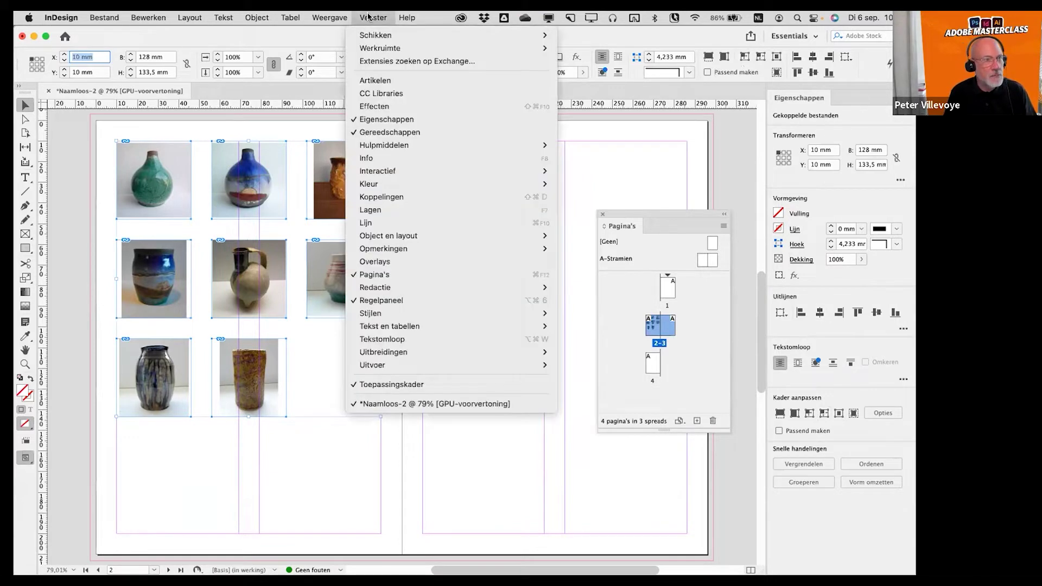
left_click(357, 305)
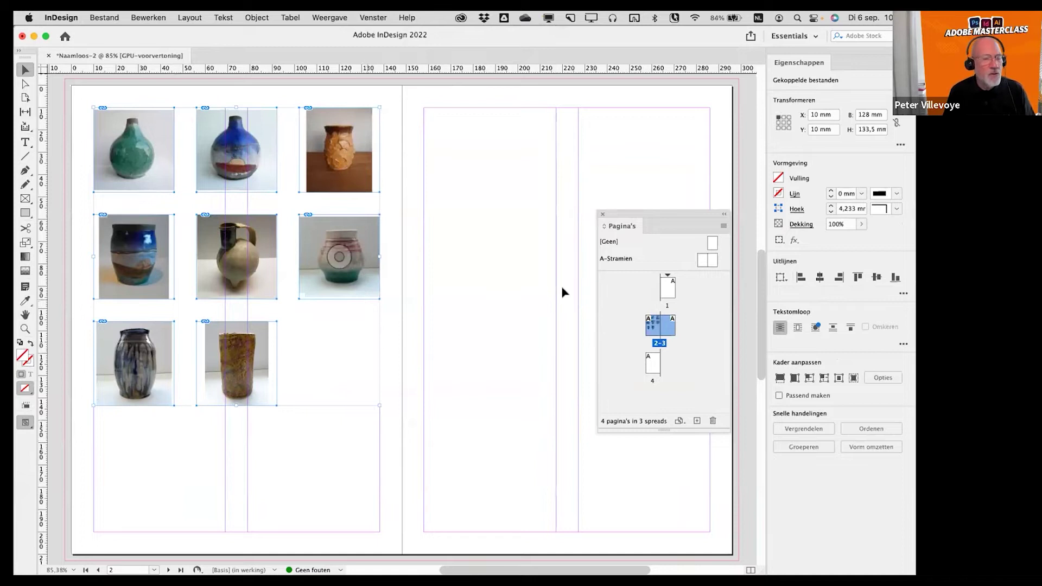
- Deselect the vase grid and draw an empty rectangular image frame about 101 by 74 mm in the upper part of page 3
left_click_drag(640, 212, 651, 190)
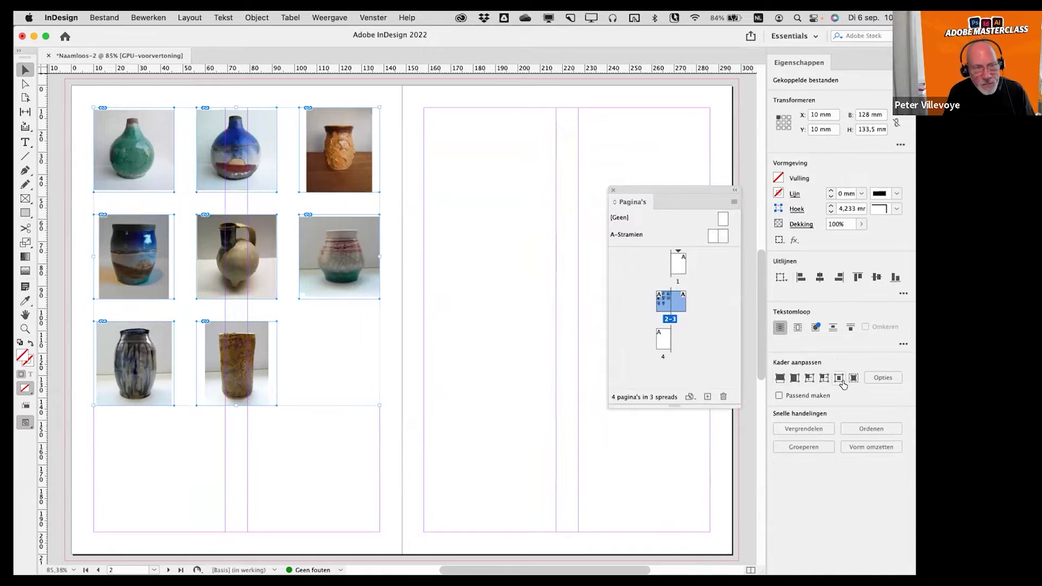
left_click(516, 299)
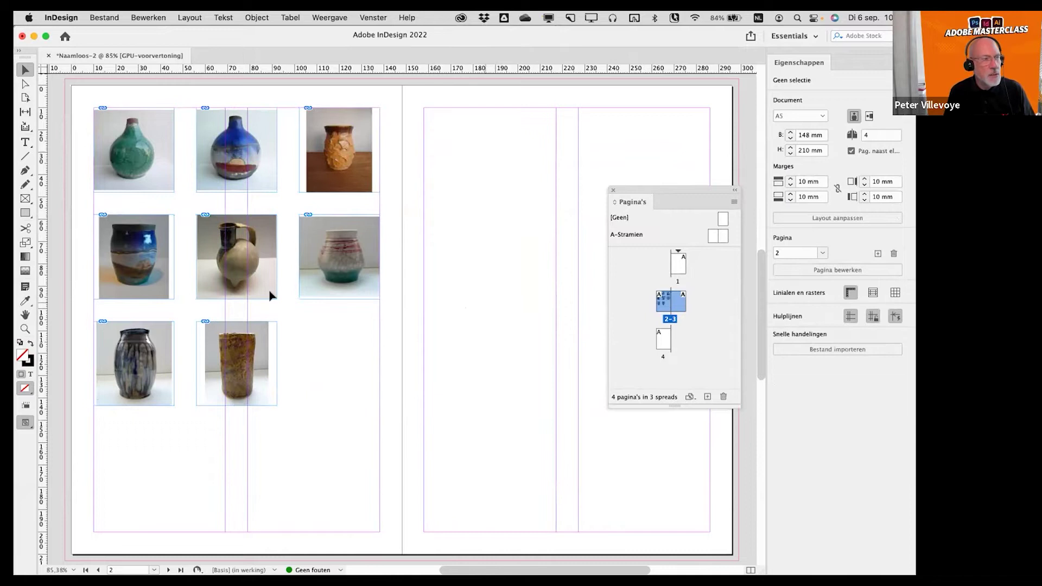
left_click(25, 199)
left_click_drag(449, 144, 675, 310)
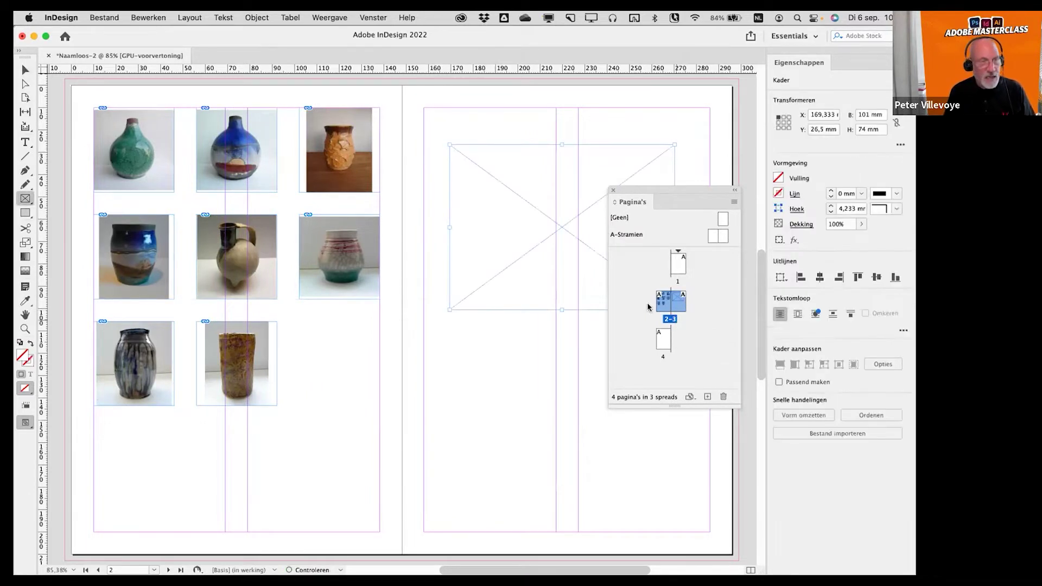
- Place vaas 07.jpg from the Stiens folder in the empty frame on page 3 and move the Pages panel clear of it
left_click(111, 19)
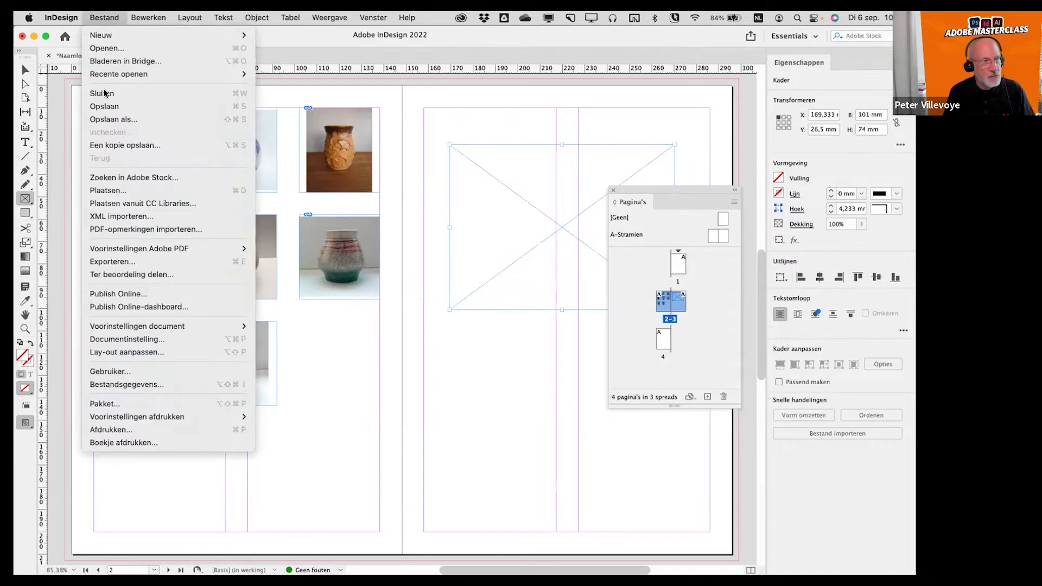
left_click(106, 190)
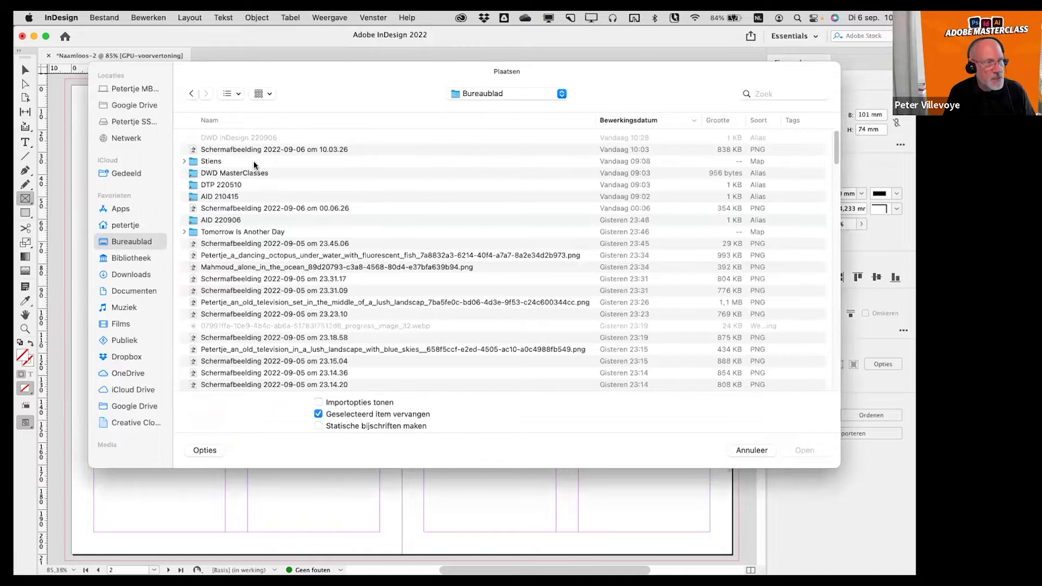
double_click(253, 161)
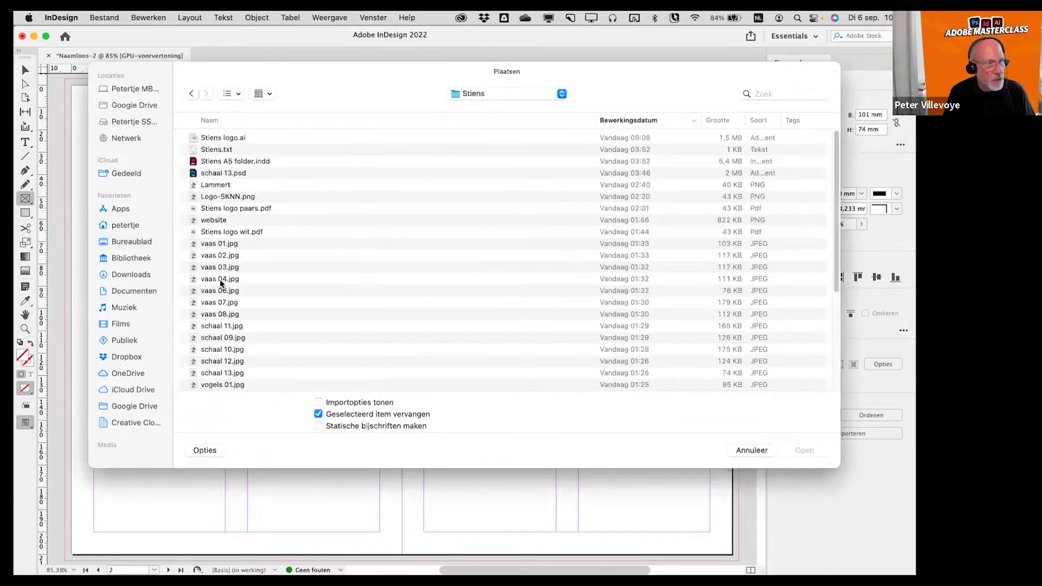
left_click(227, 303)
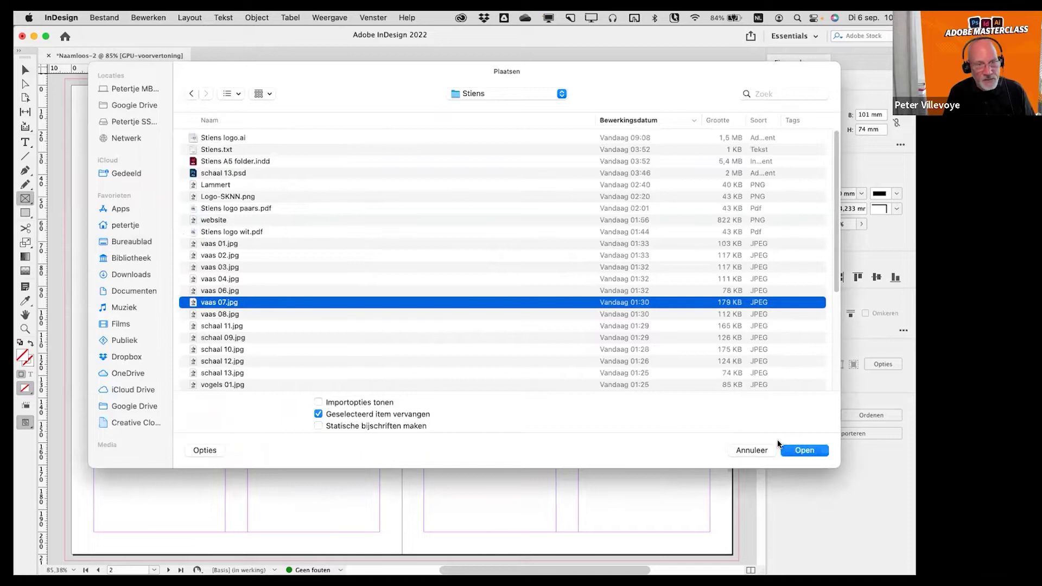
left_click(803, 451)
left_click_drag(656, 193, 511, 363)
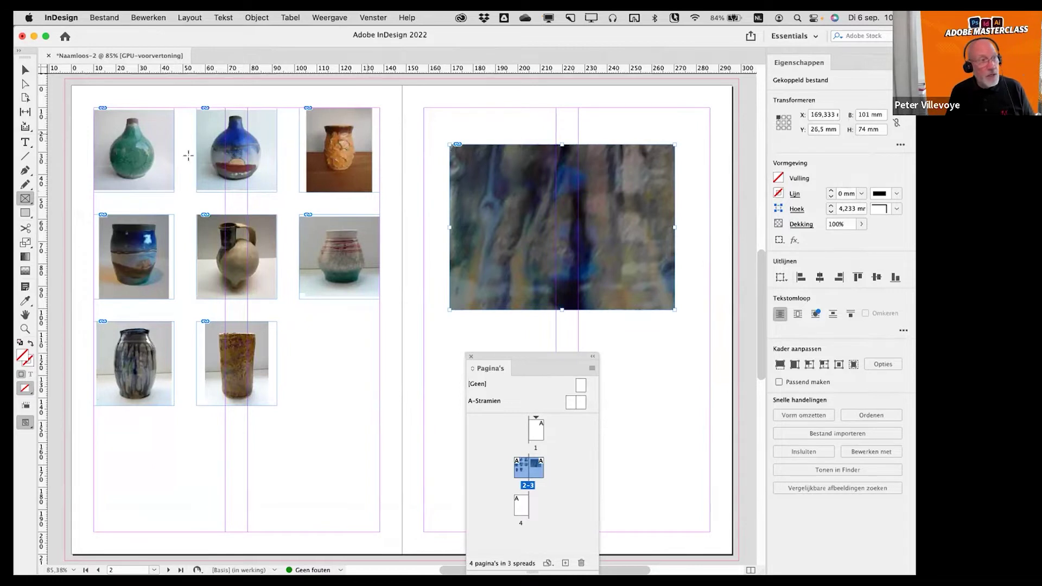
- Select the oversized vase image inside the page 3 frame and make it fill the frame proportionally
left_click(25, 70)
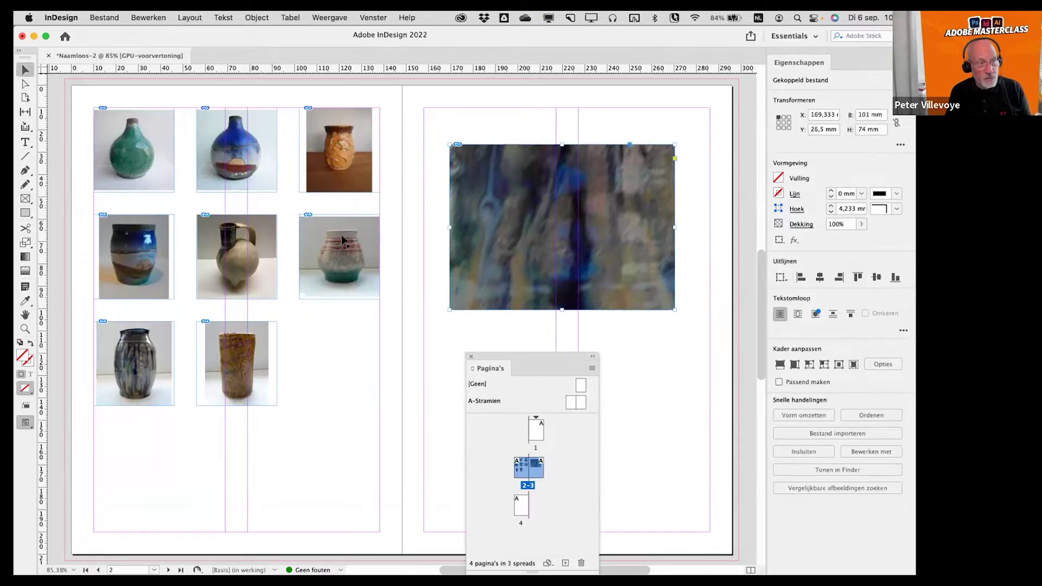
double_click(485, 273)
key("super+minus")
key("super+minus")
key("super+minus")
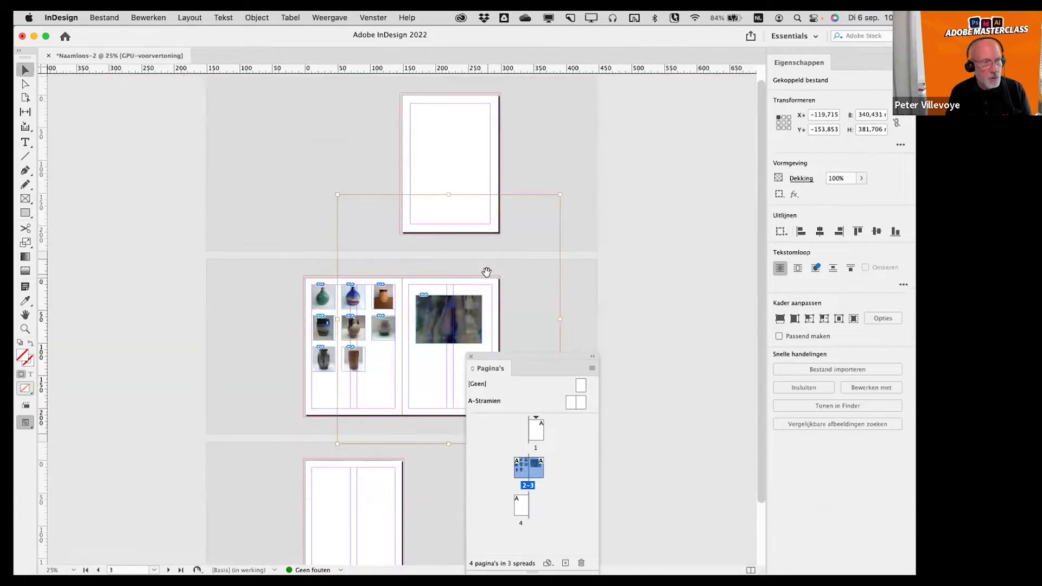
key("super+equal")
key("super+equal")
key("super+equal")
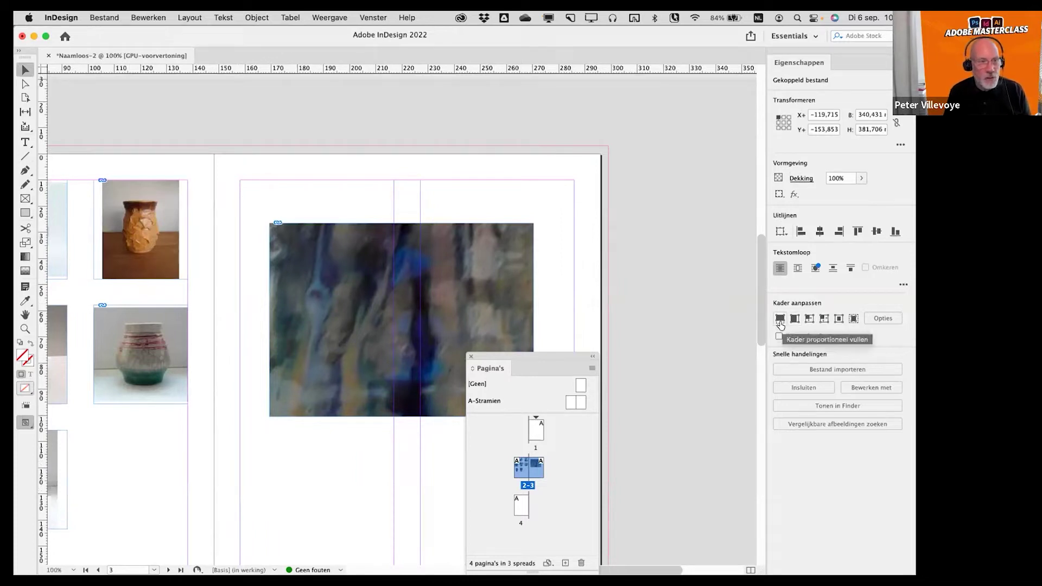
left_click(781, 323)
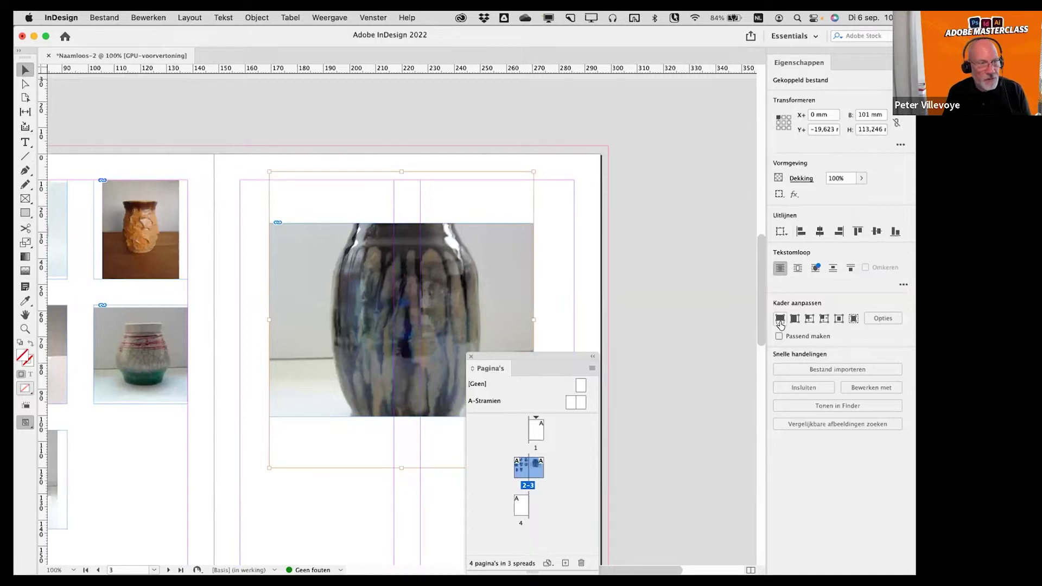
left_click(495, 304)
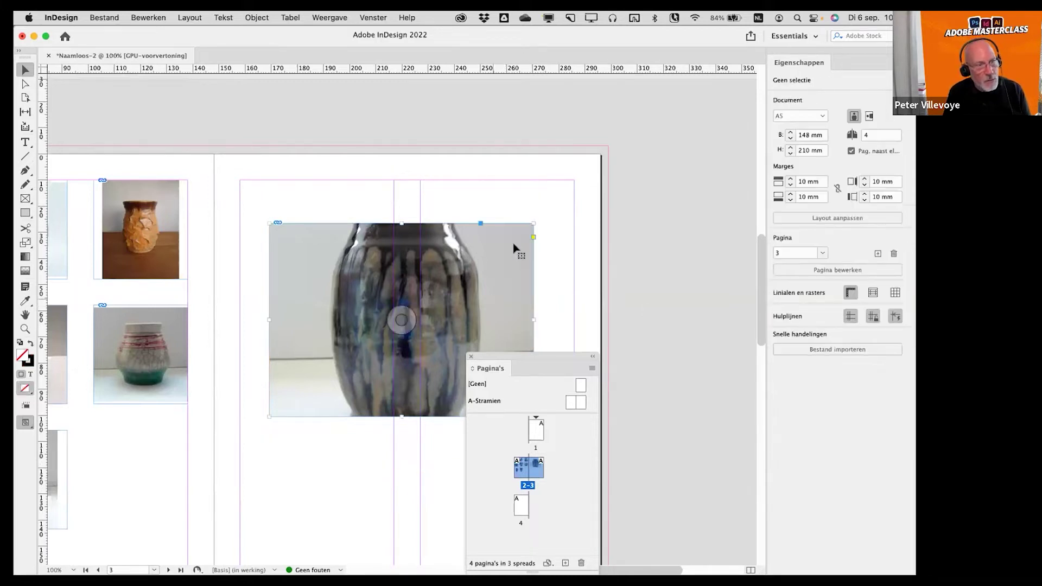
left_click_drag(527, 353, 628, 285)
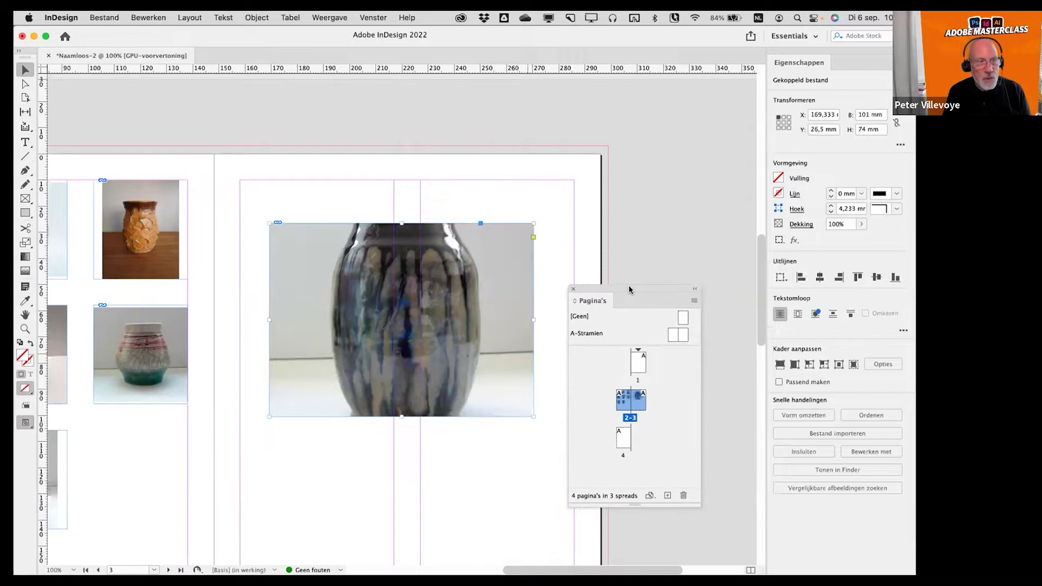
- Try fitting the page 3 vase image proportionally, stretching it to its frame, and filling the frame proportionally
mouse_move(494, 314)
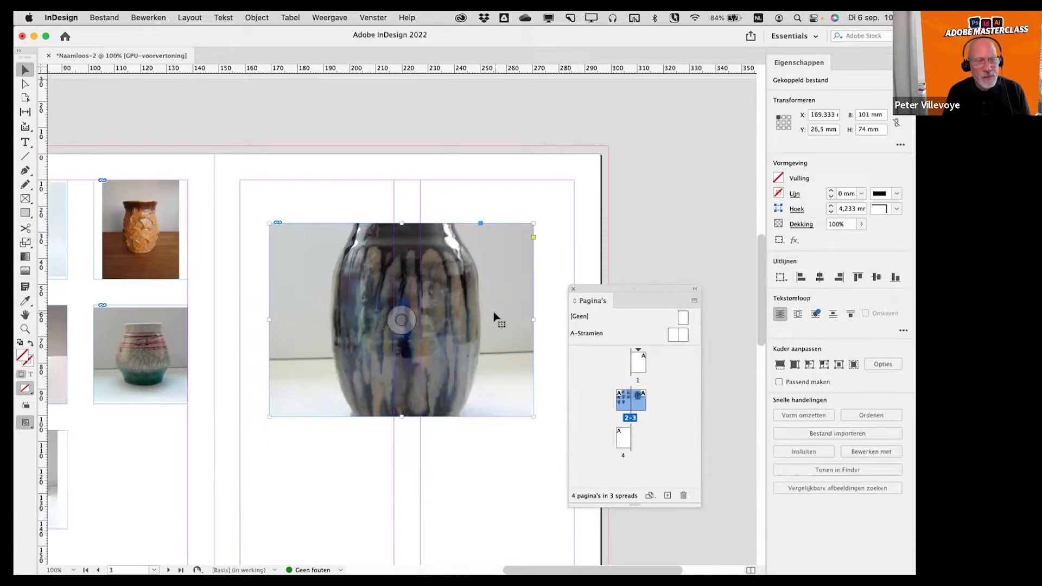
left_click(795, 369)
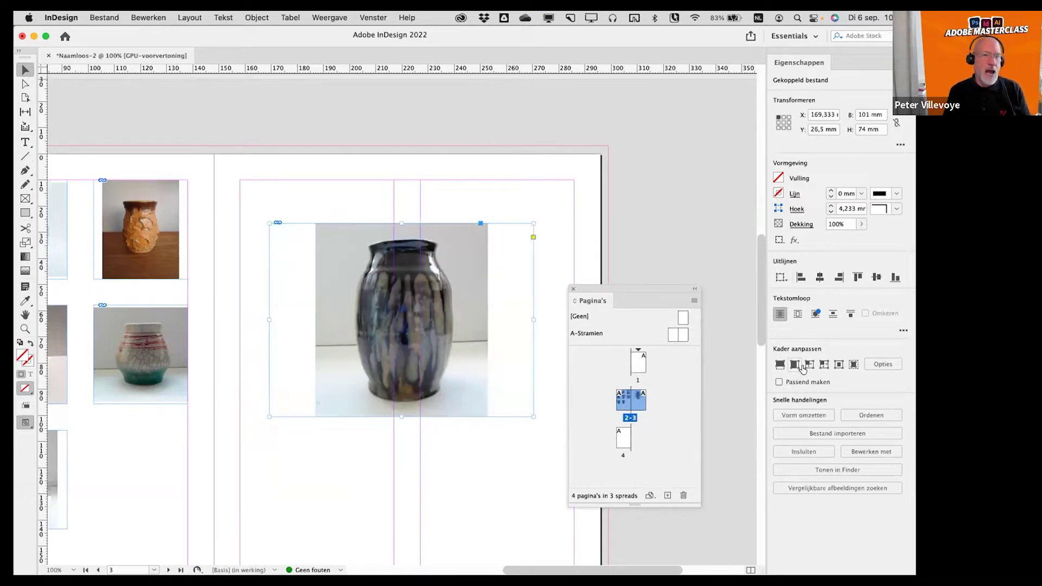
left_click(809, 366)
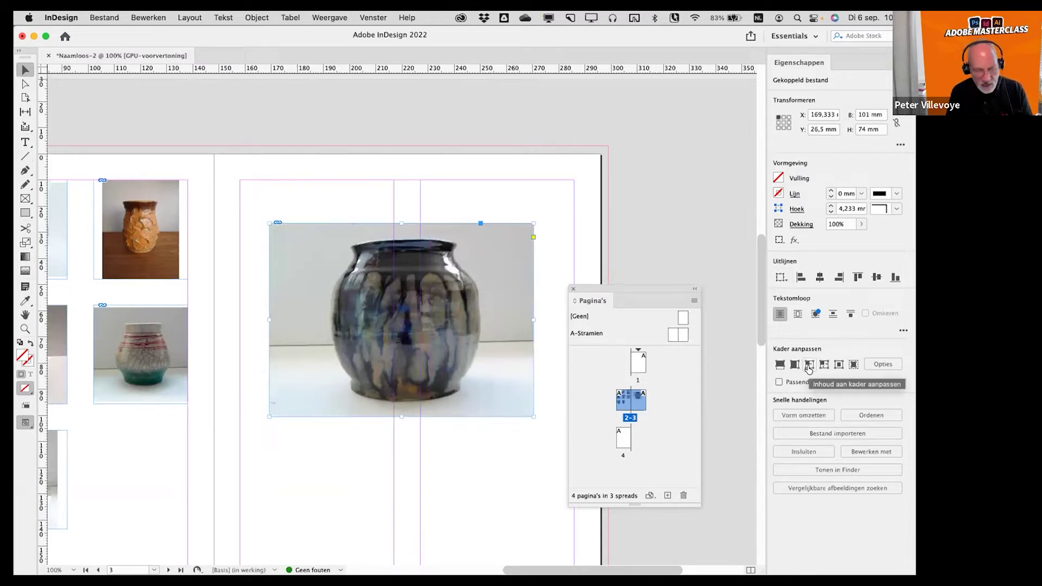
left_click(808, 367)
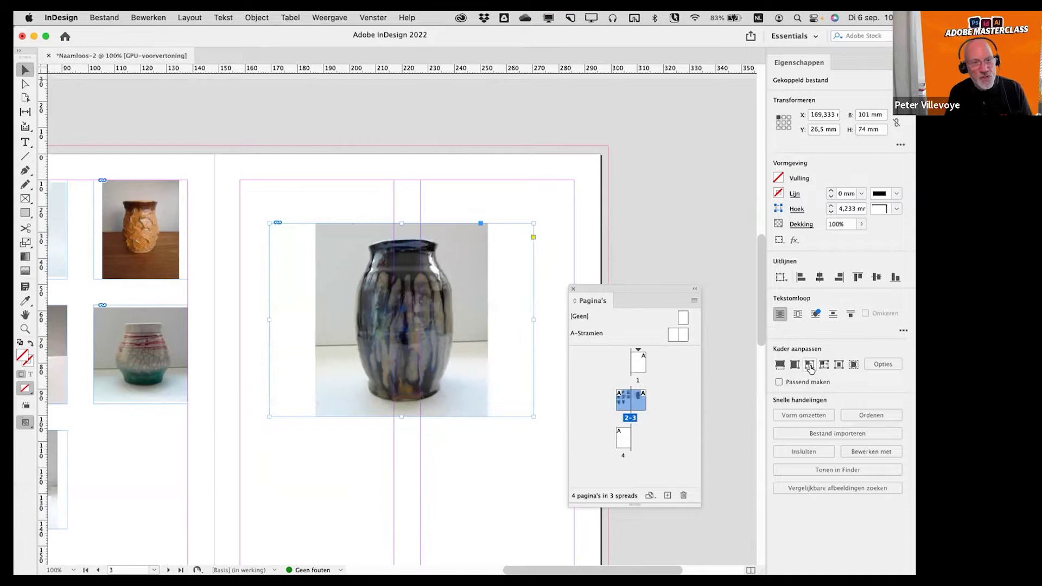
left_click(810, 368)
left_click(809, 367)
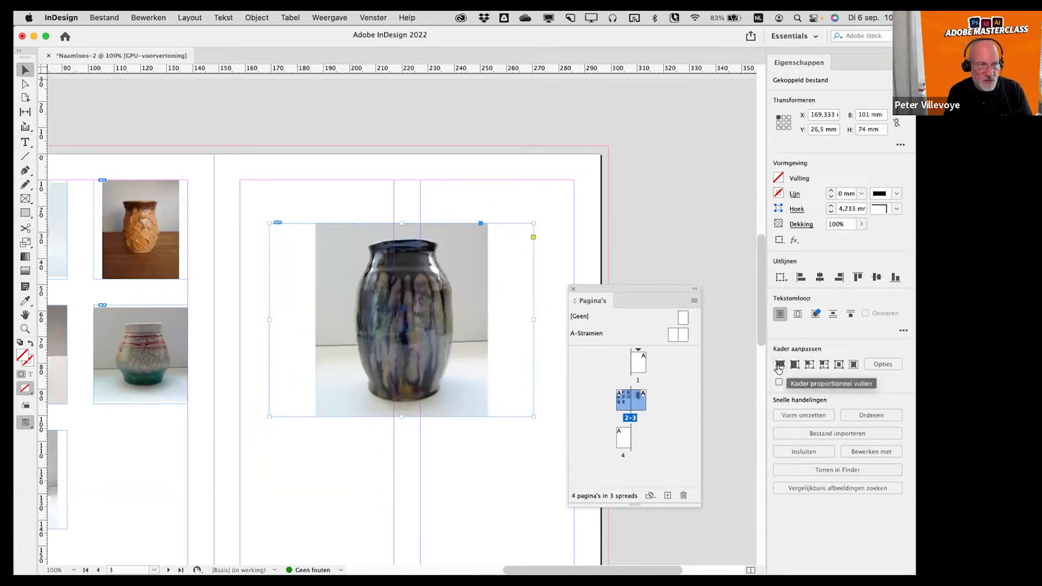
left_click(780, 366)
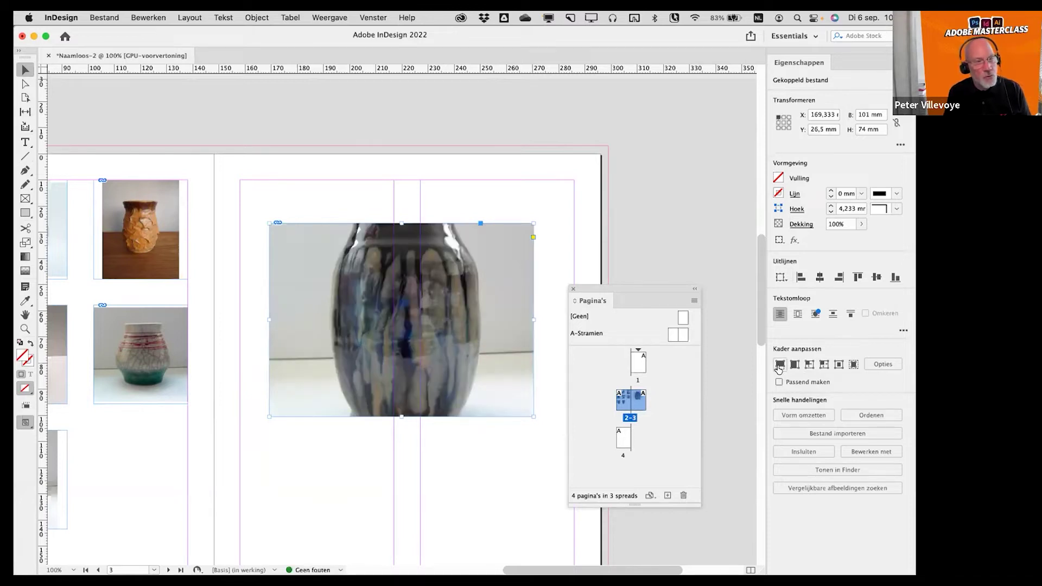
- Fit the vase image proportionally within its frame and fit the frame to the image
left_click(791, 370)
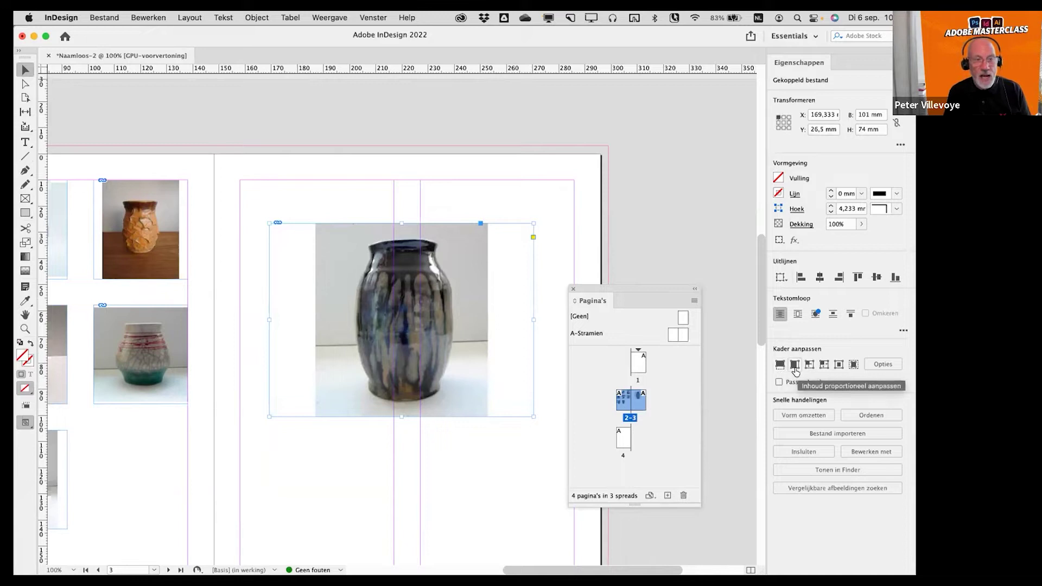
left_click(824, 368)
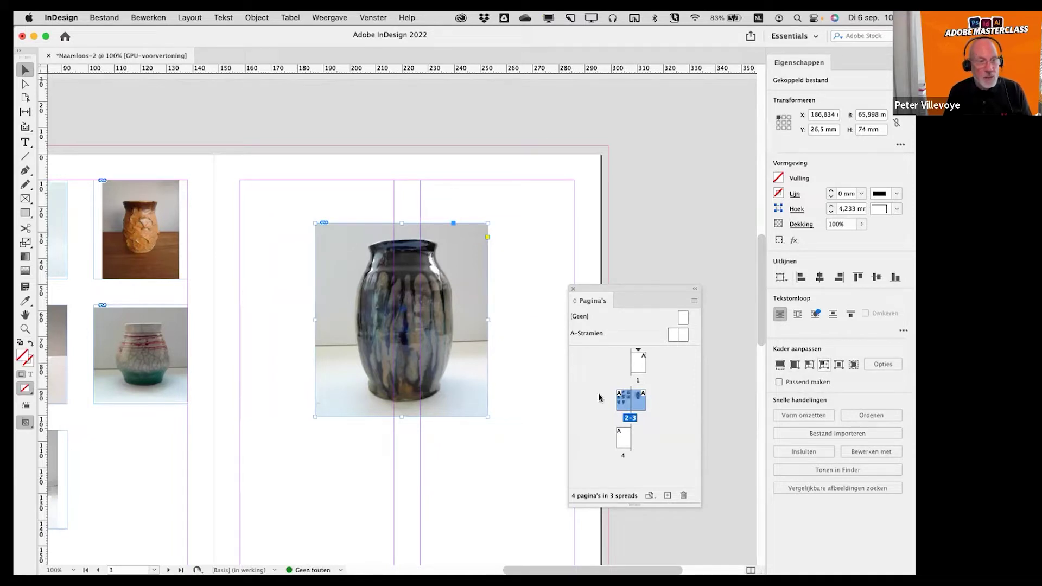
- Enlarge the vase frame to about 80 by 98 mm, try proportional fitting, and return the frame to the original image size
left_click_drag(488, 417, 521, 481)
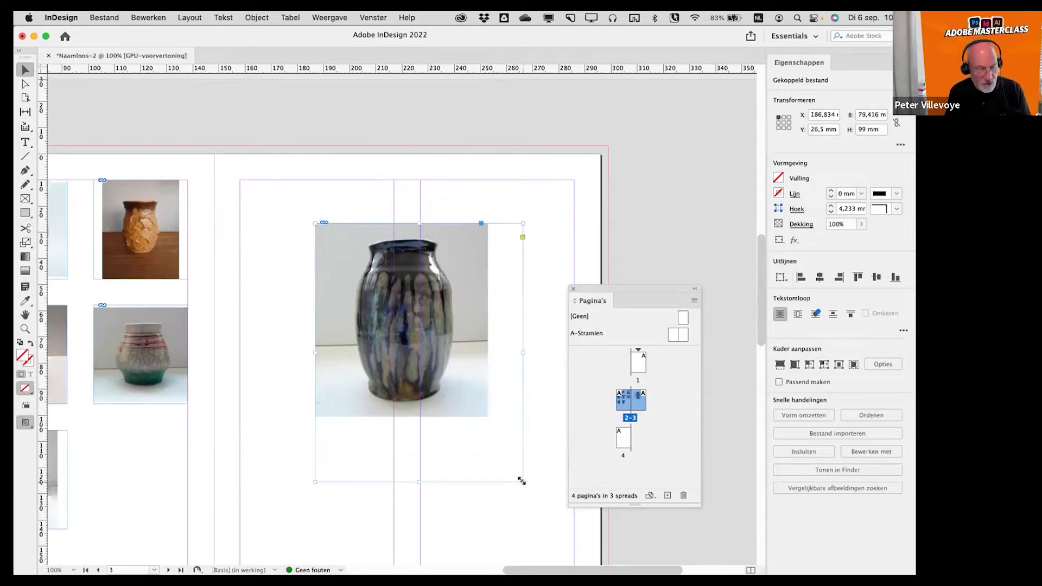
double_click(522, 482)
left_click_drag(488, 417, 525, 480)
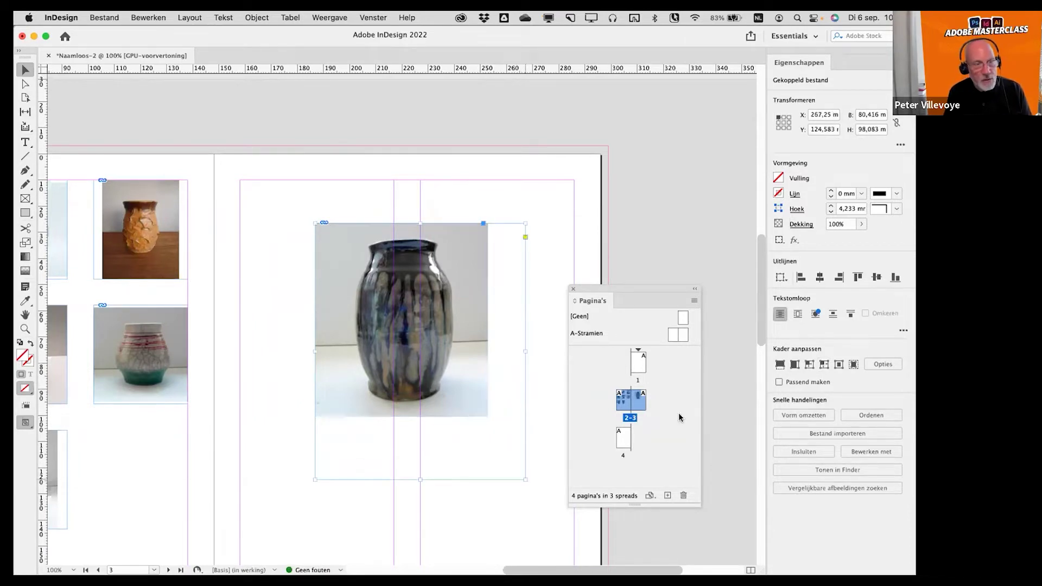
left_click(796, 367)
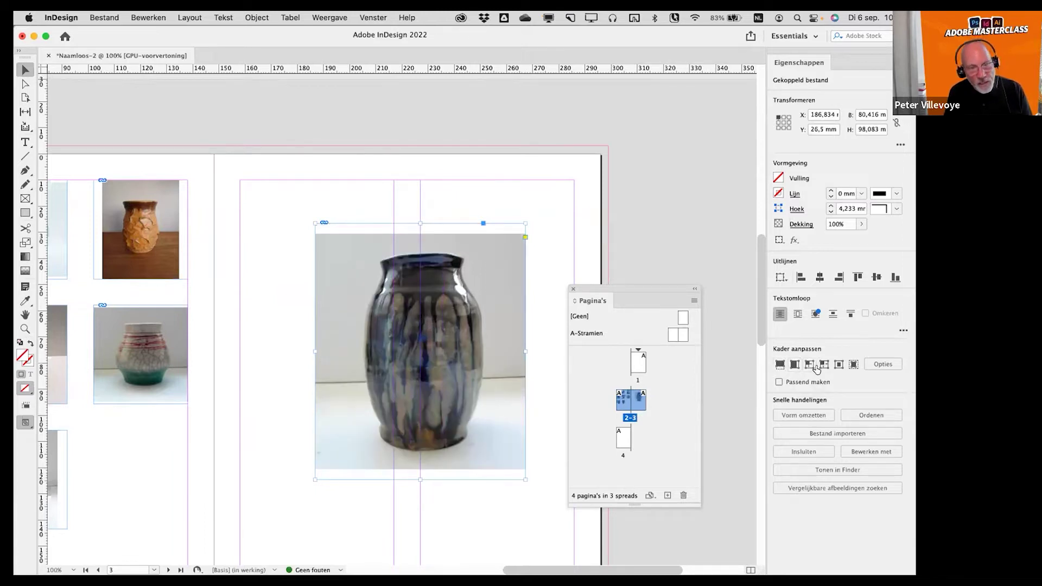
left_click(810, 368)
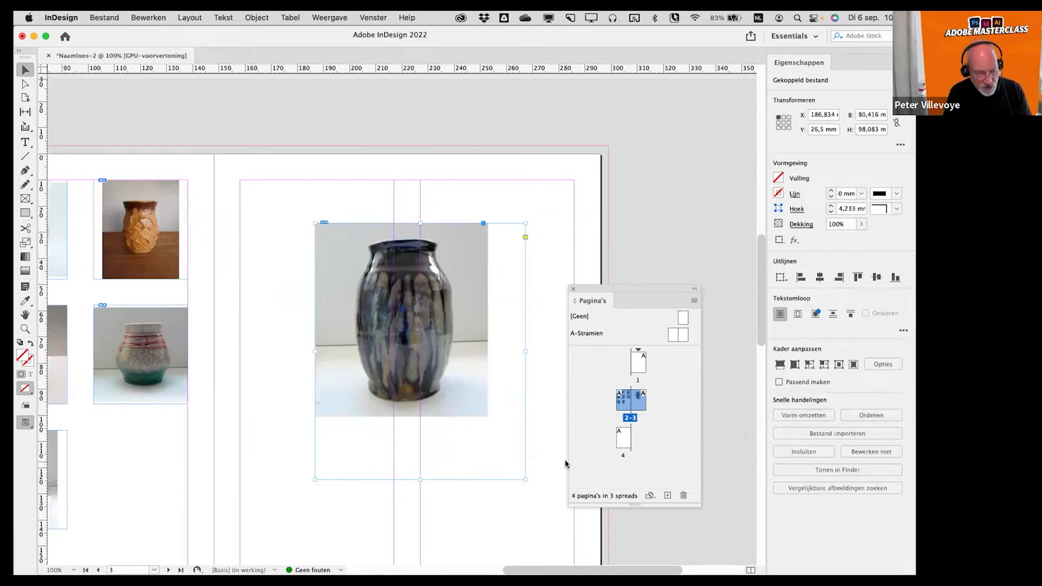
key("super+alt+c")
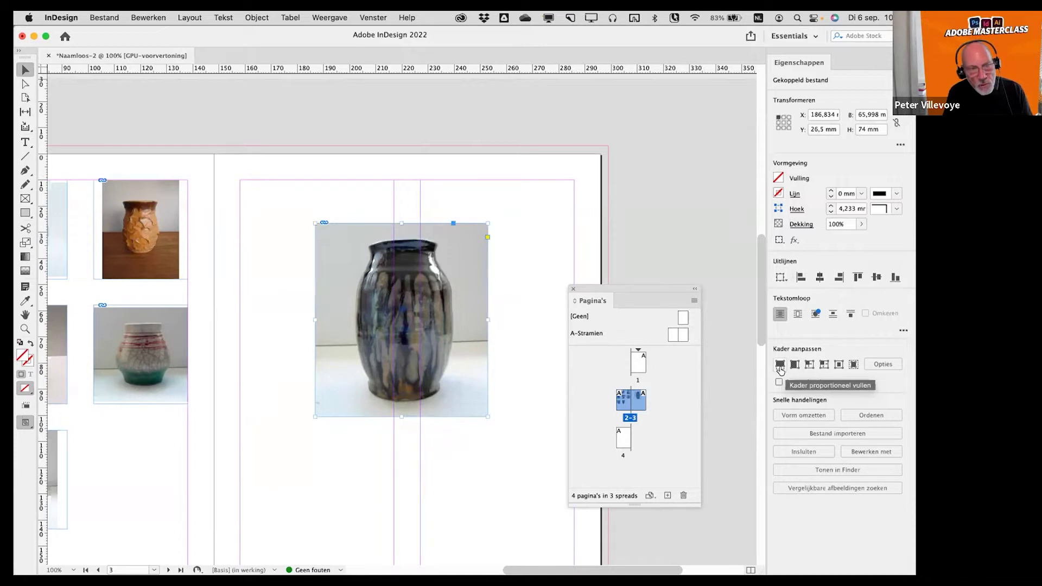
- Enable Auto-Fit for the vase image and enlarge its frame to about 71 by 97 mm
left_click(779, 382)
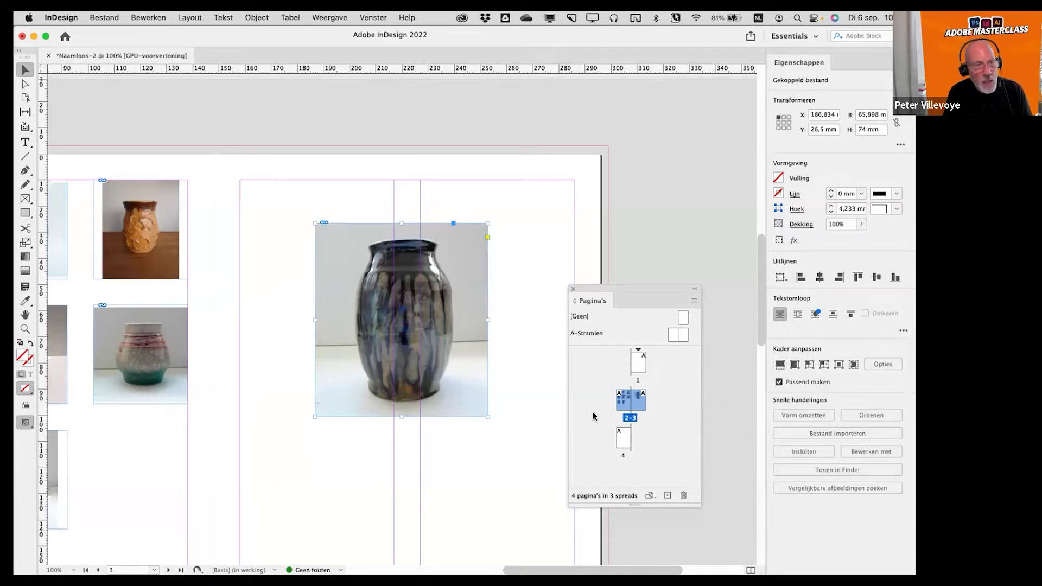
left_click_drag(489, 415, 501, 476)
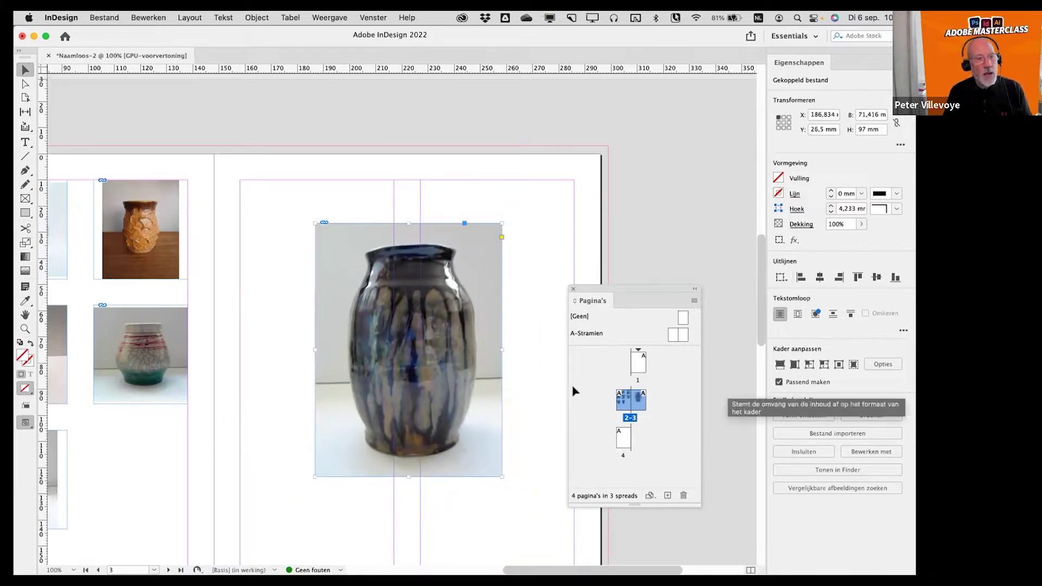
- Place Stiens logo paars.pdf below the page 3 vase at about 91 by 23 mm and shift it to X 171, Y 158 mm
left_click(550, 399)
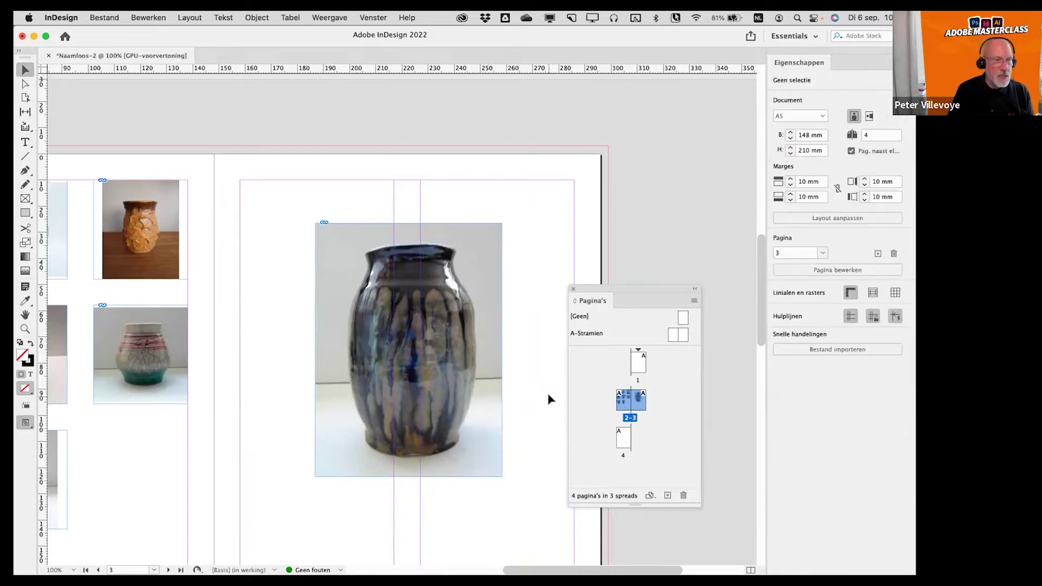
key("super+minus")
key("super+minus")
left_click_drag(511, 455, 518, 426)
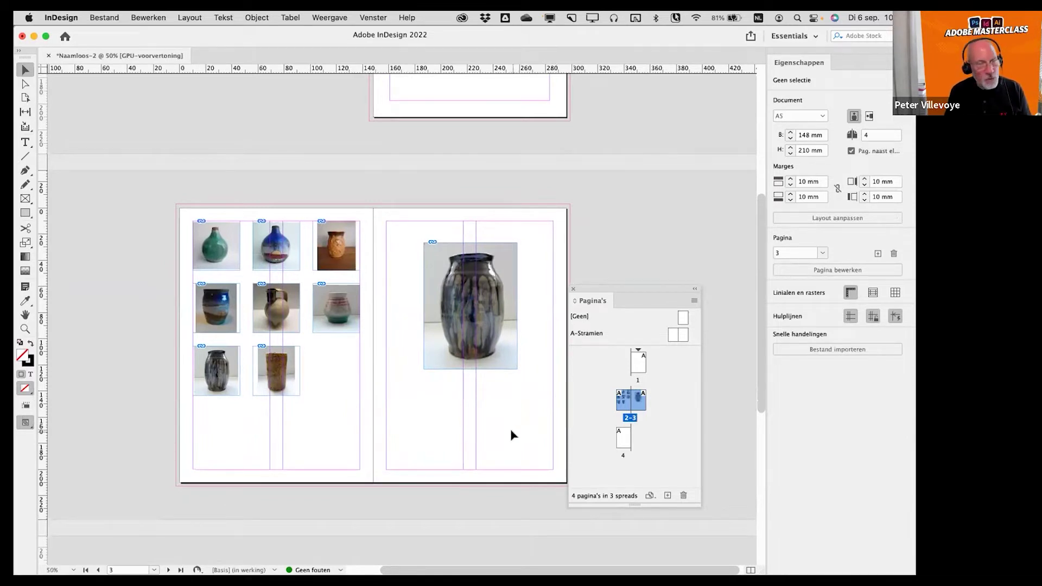
key("super+d")
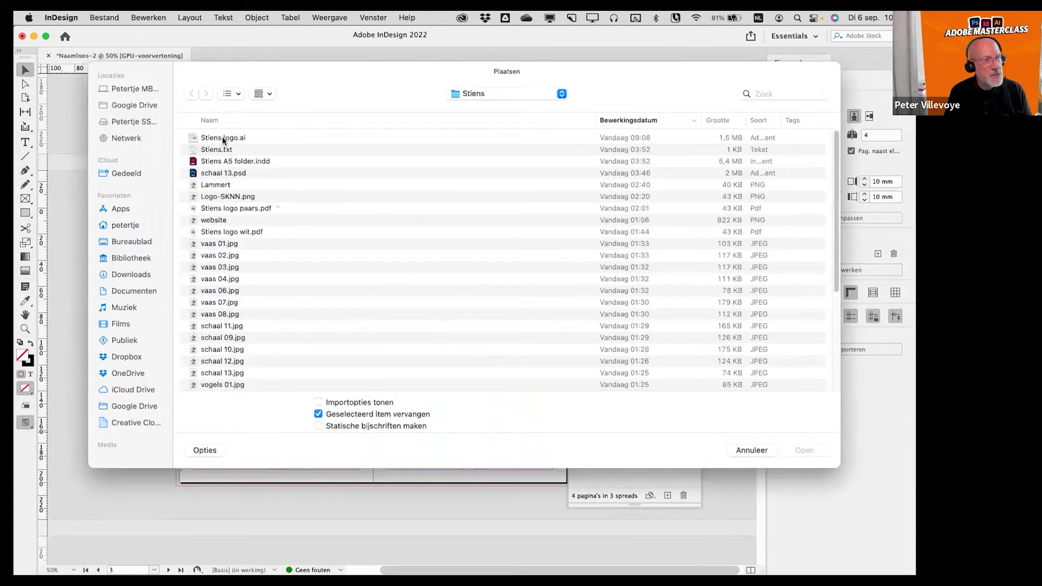
double_click(223, 139)
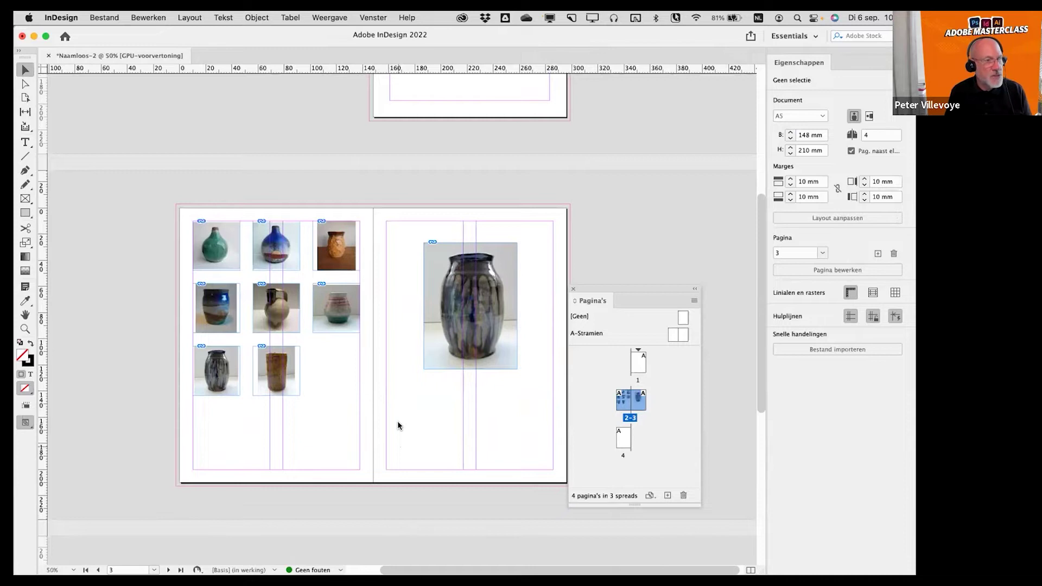
key("super+d")
left_click(228, 211)
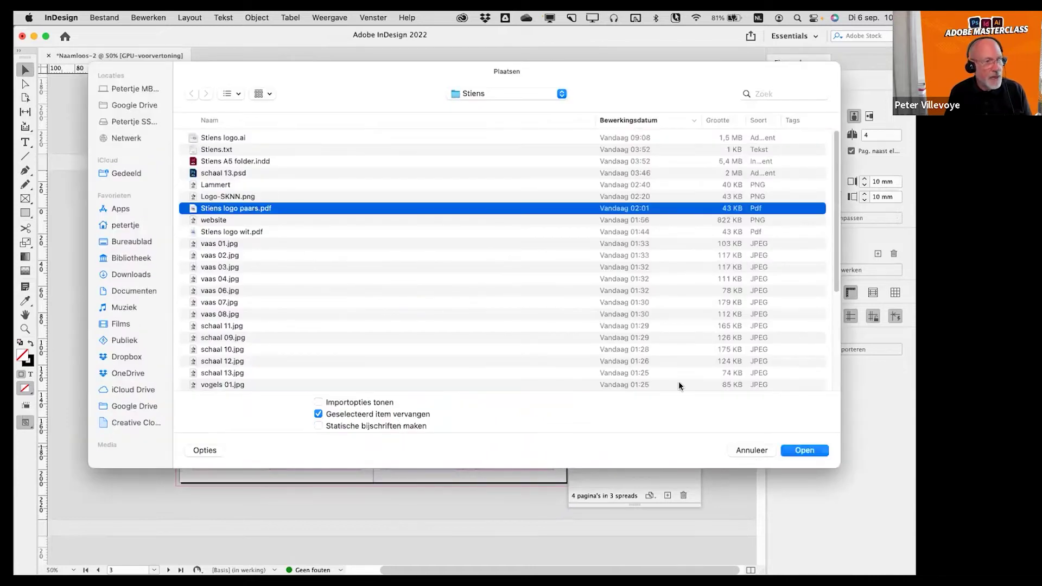
left_click(792, 452)
left_click_drag(389, 398, 510, 428)
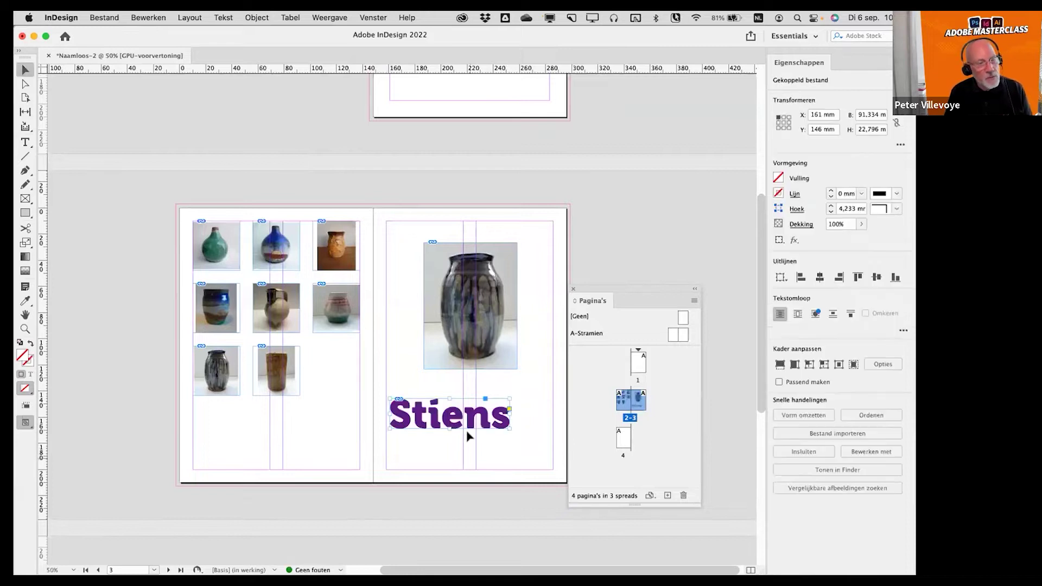
left_click_drag(486, 430, 497, 438)
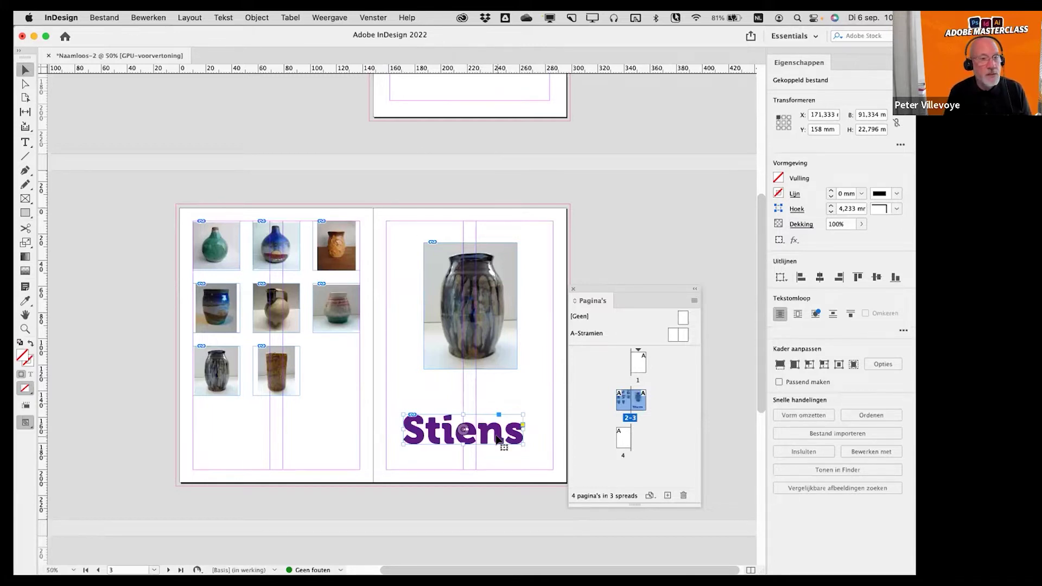
- Switch to Illustrator and try to open Stiens logo.ai from the recent files
key("super+Tab")
key("super+Tab")
key("super+Tab")
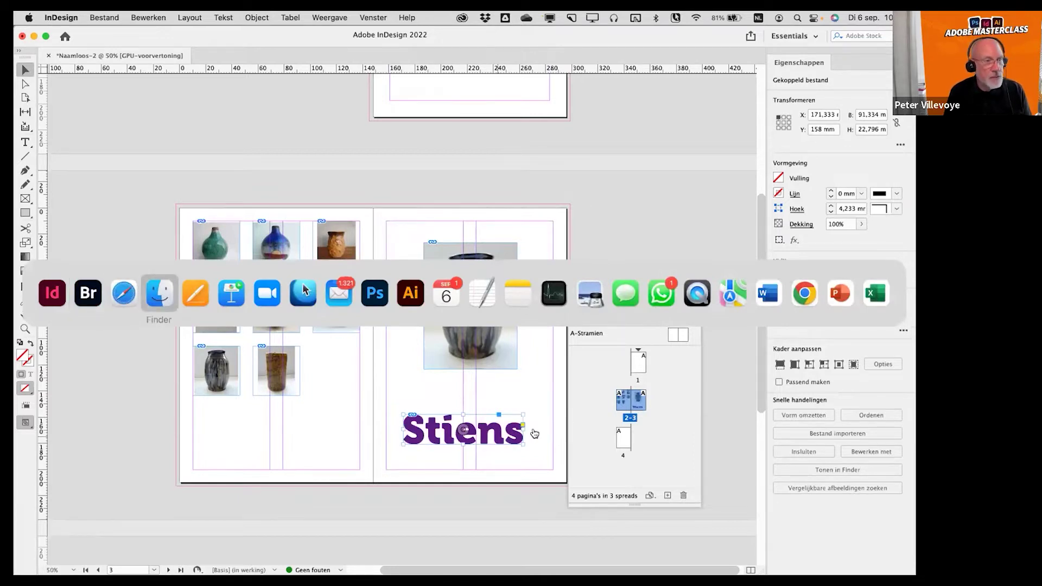
key("super")
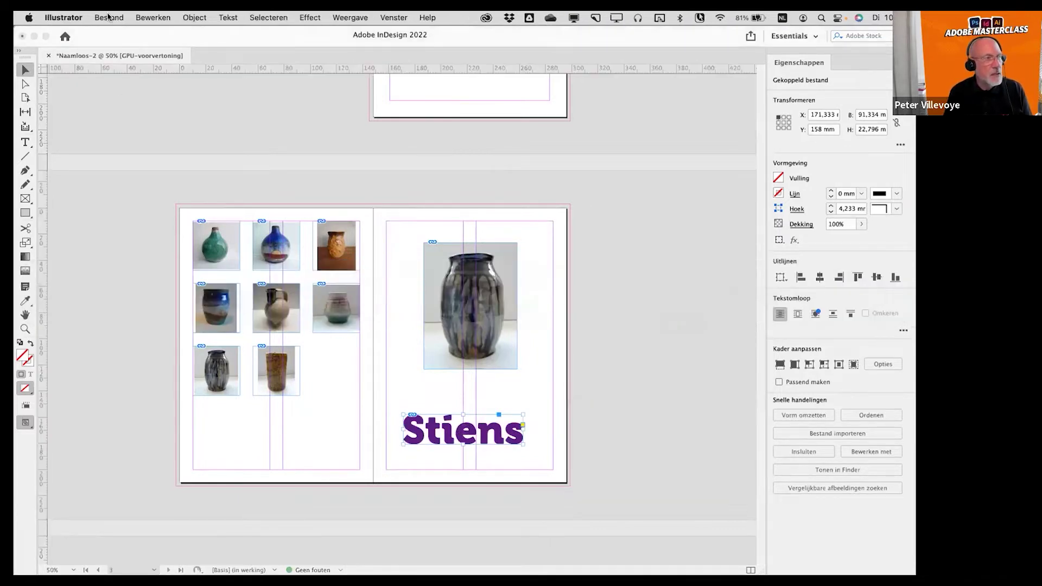
left_click(108, 17)
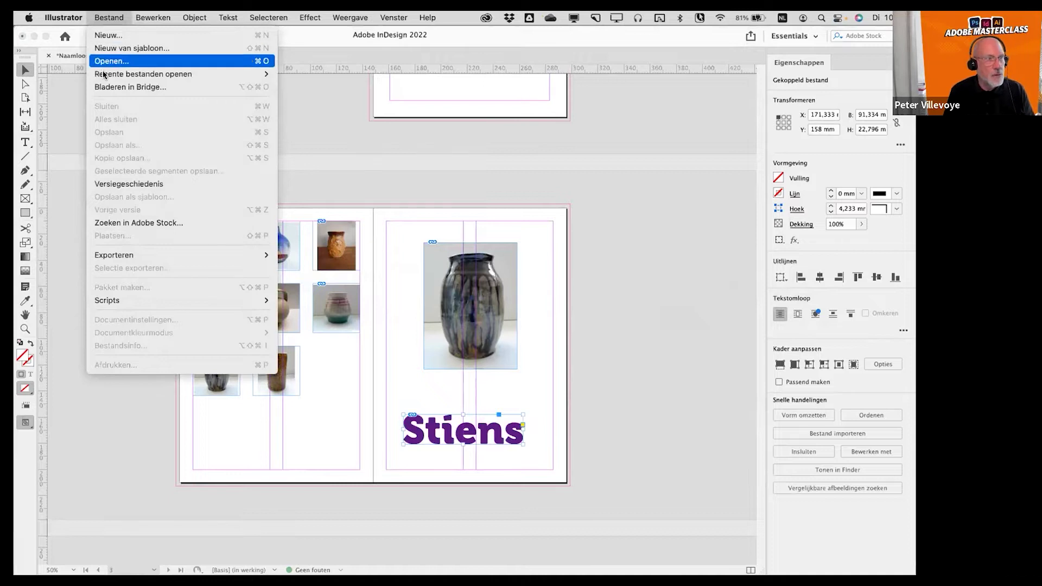
mouse_move(103, 74)
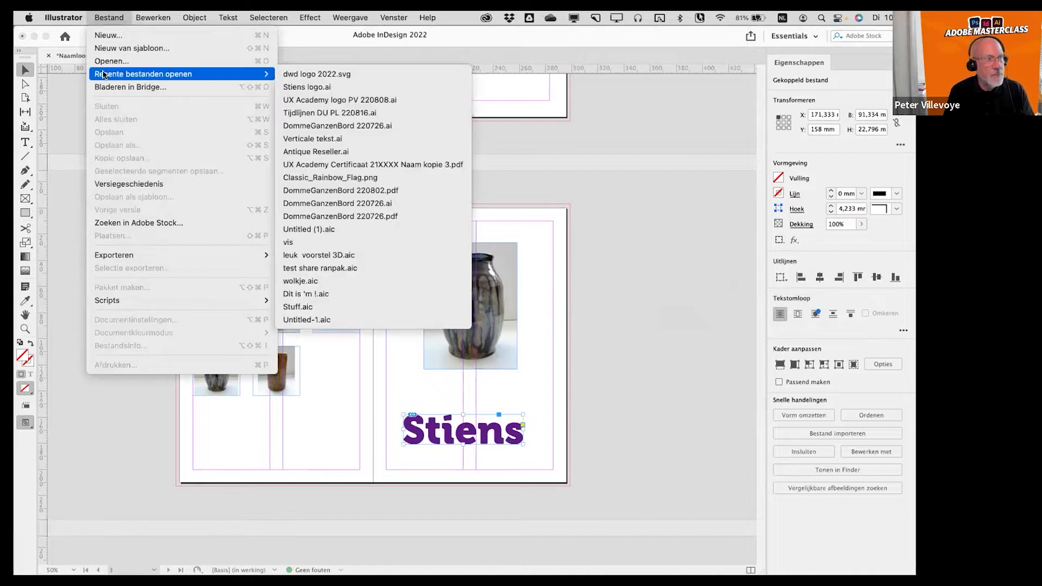
left_click(331, 87)
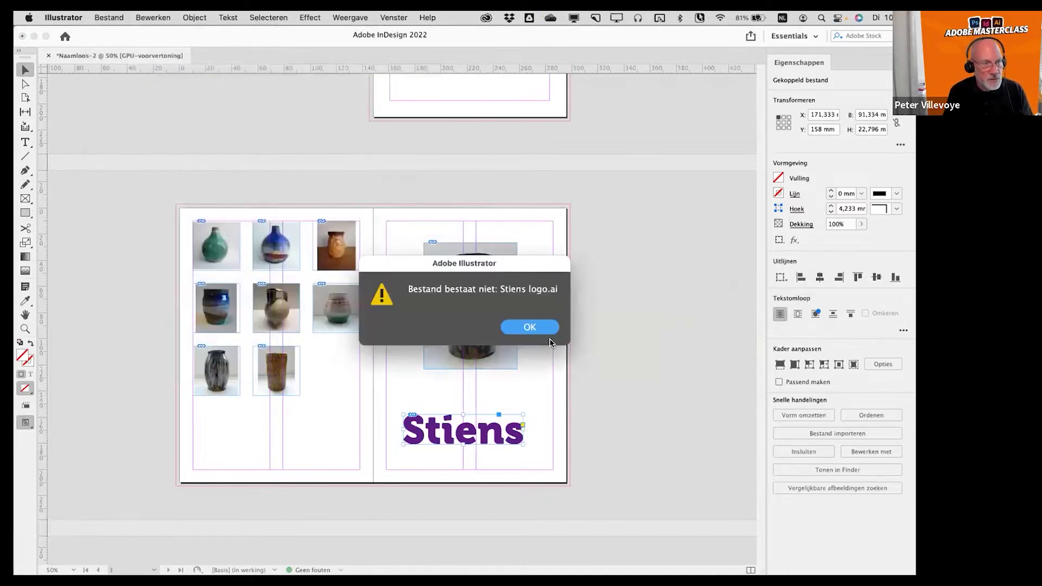
left_click(529, 327)
- Switch to Finder, open the Stiens folder on the desktop, and open Stiens logo.ai in Illustrator
key("super+Tab")
key("super+Tab")
key("super+Tab")
key("super+Tab")
key("super+Tab")
key("super+Tab")
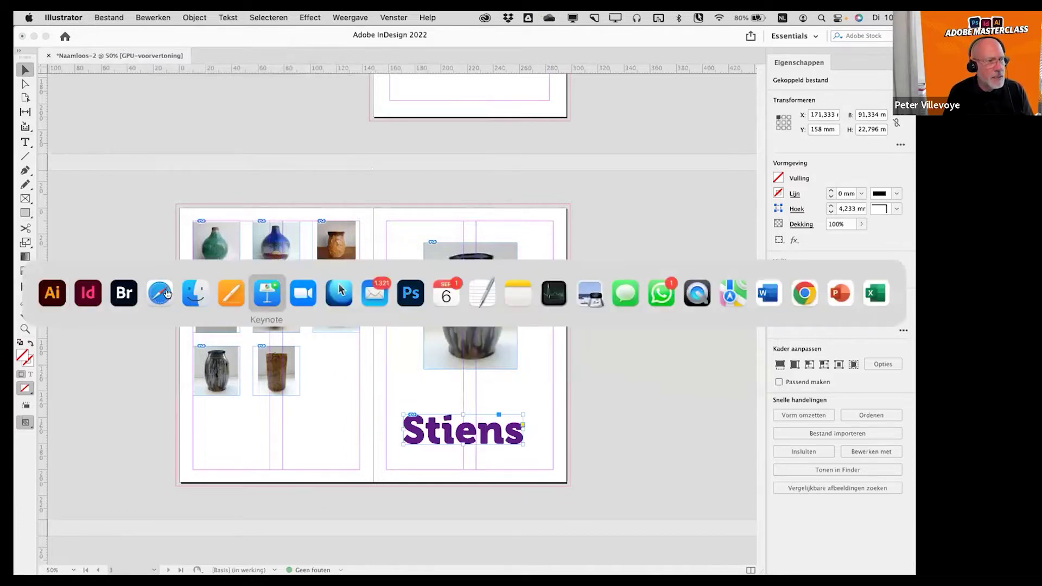
left_click(190, 296)
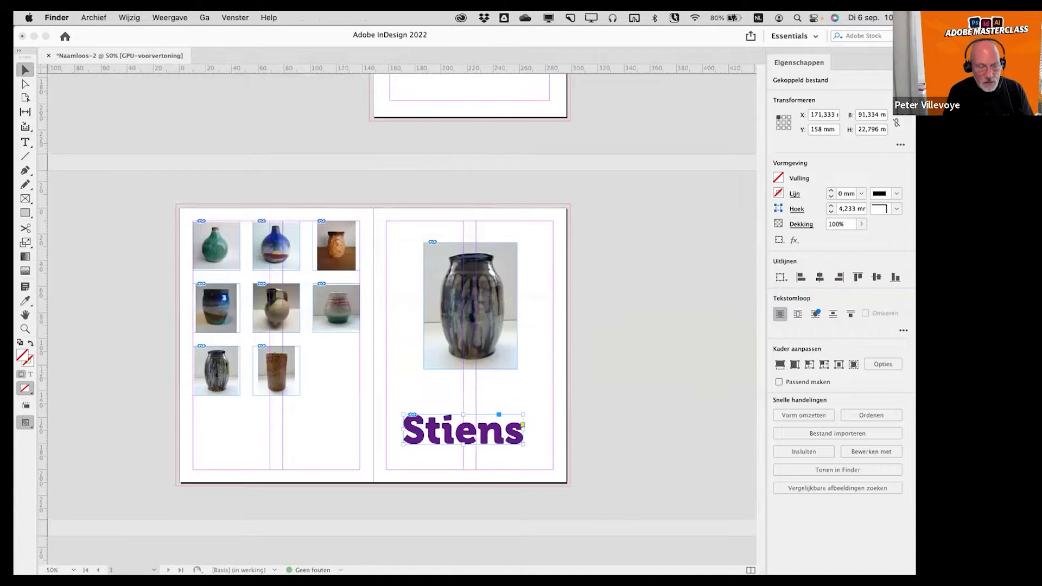
key("F11")
double_click(834, 180)
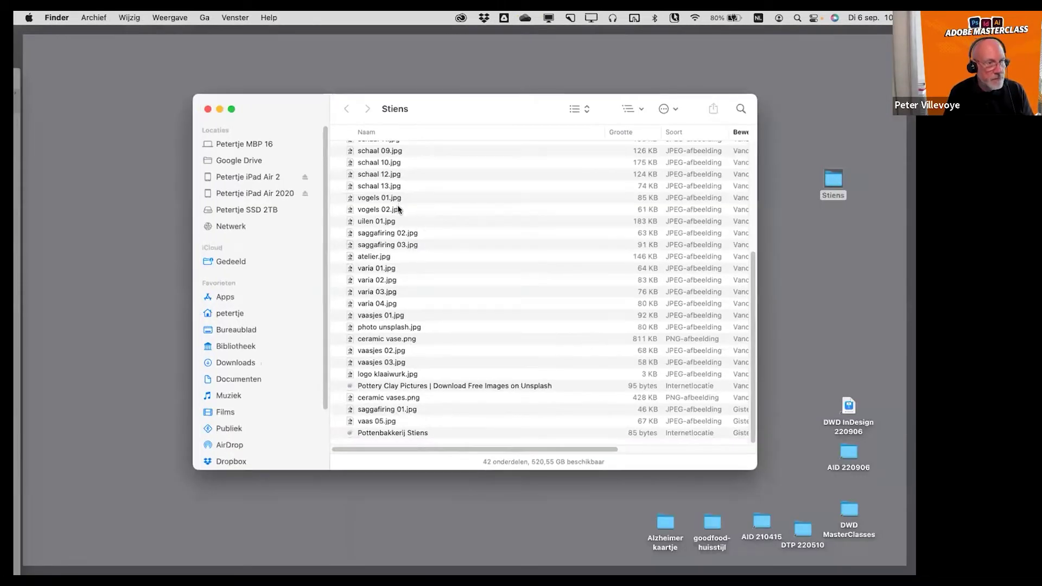
scroll(398, 210, "up", 10)
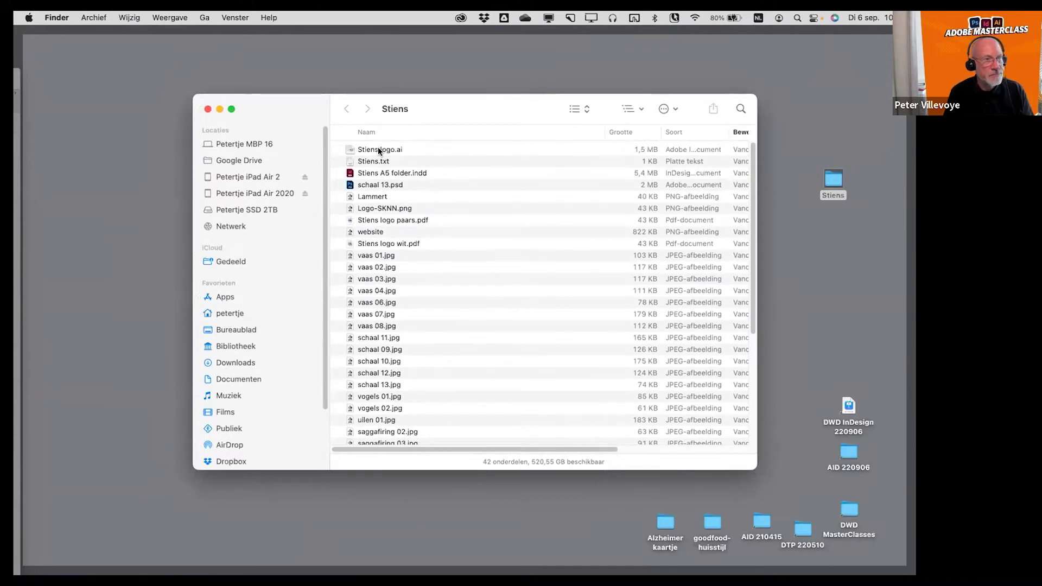
left_click(380, 150)
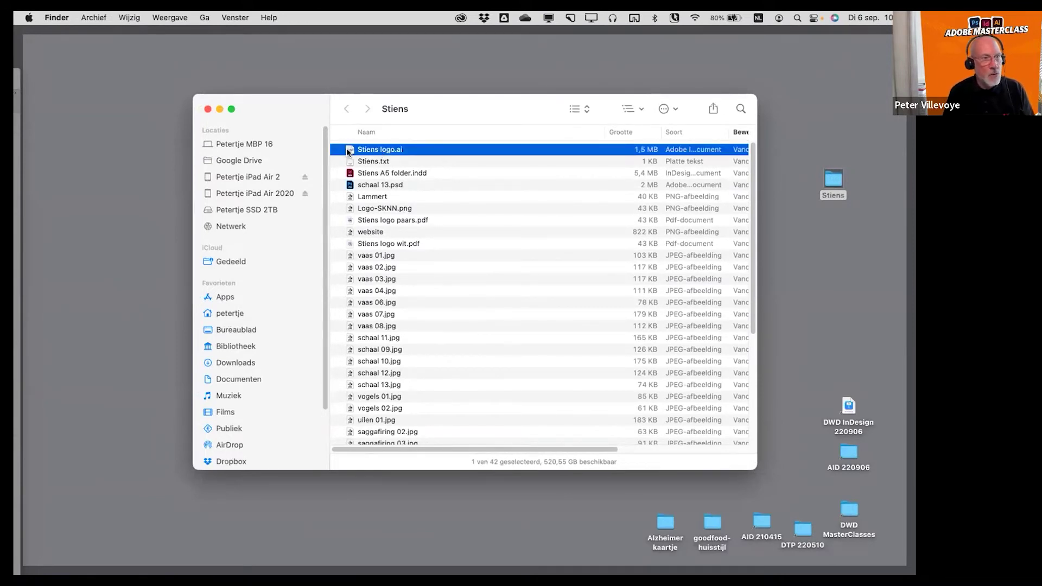
double_click(349, 151)
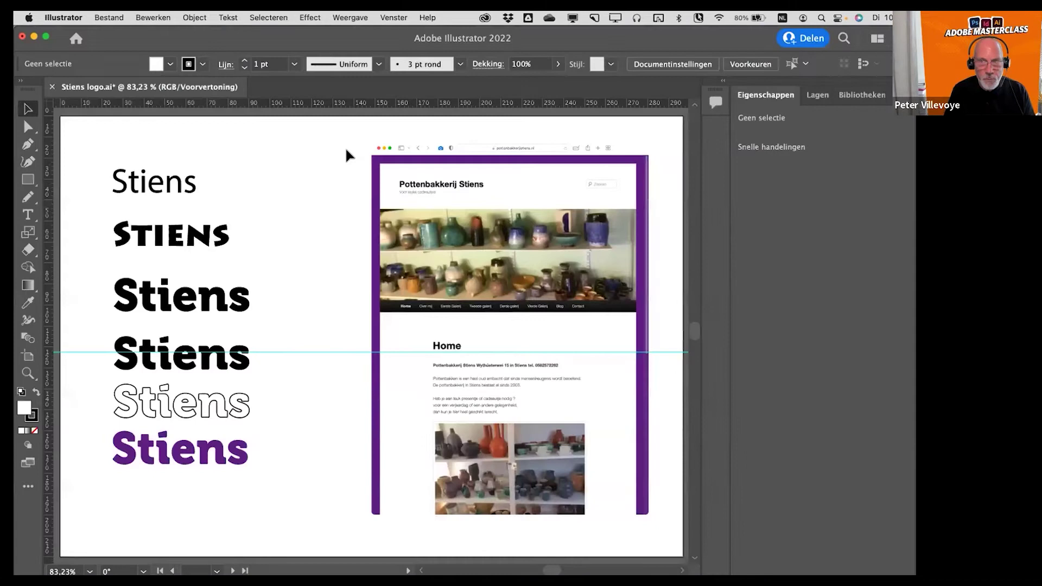
- Inspect the typeface of each of the three upper Stiens text versions
left_click(191, 186)
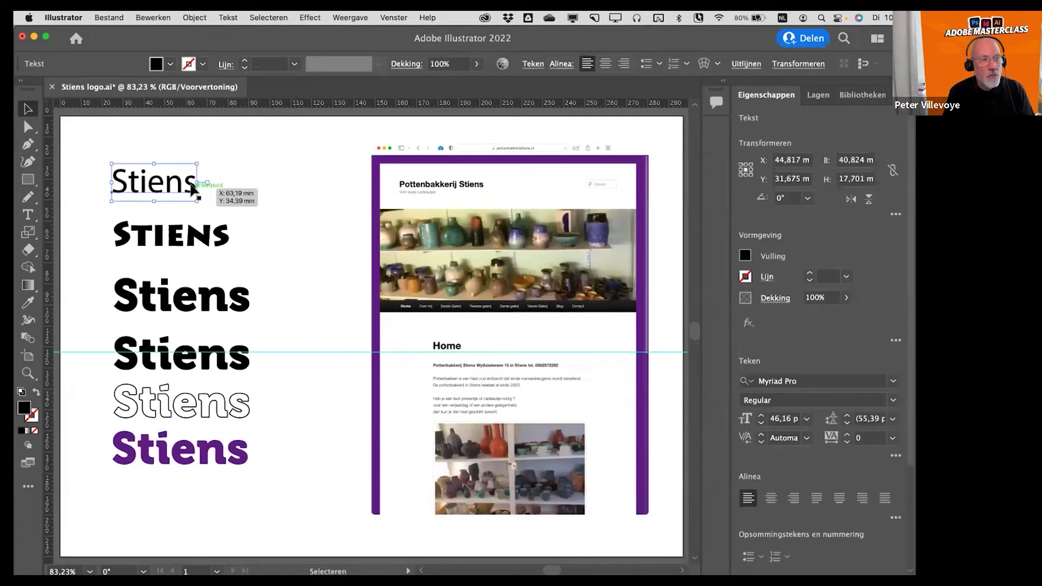
left_click(222, 237)
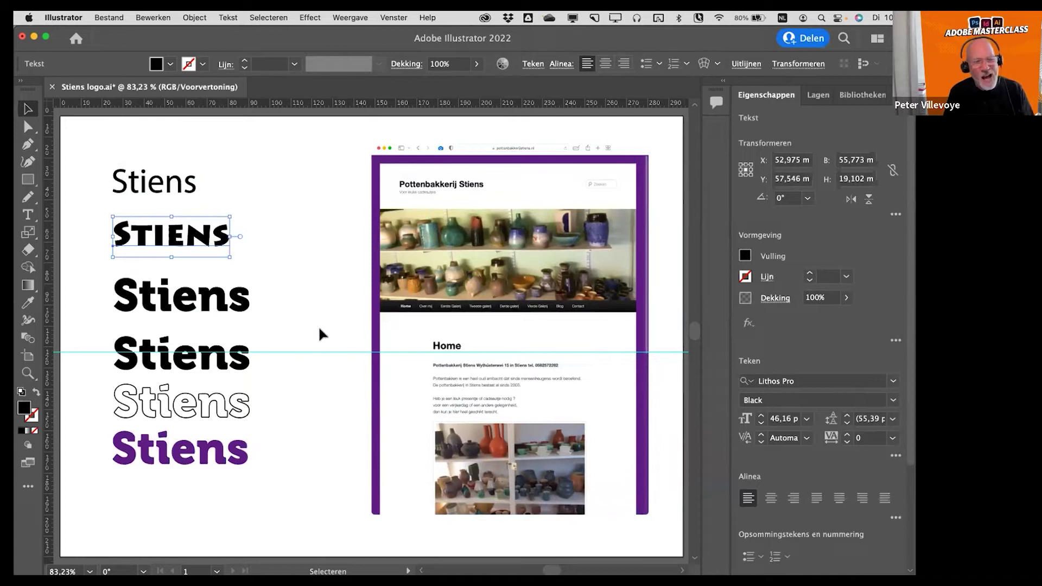
left_click(250, 313)
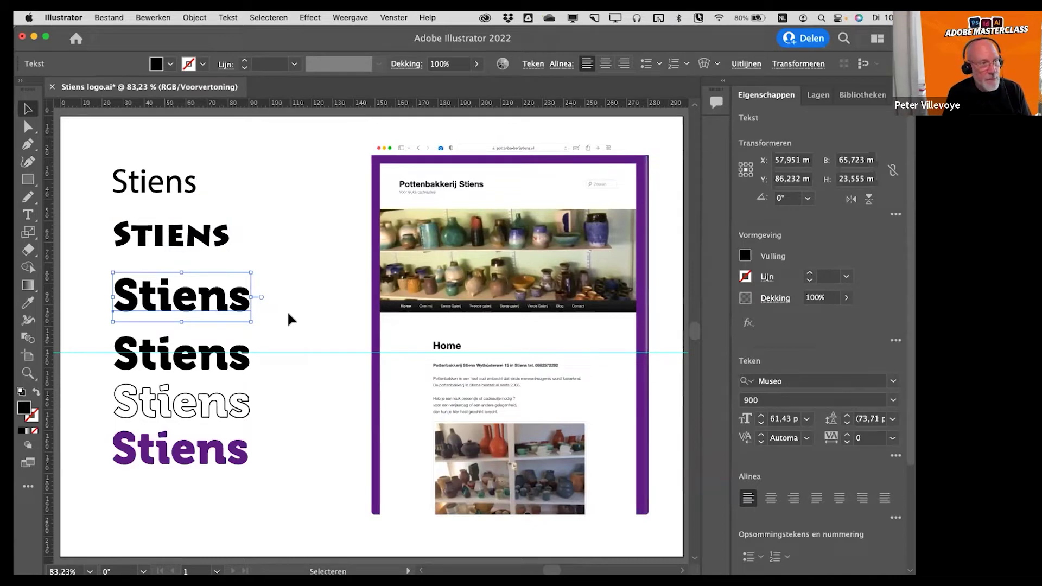
- Compare the third Stiens text version with the grouped black, outlined and purple logo versions below it
left_click(288, 319)
key("super+equal")
key("super+equal")
key("super+equal")
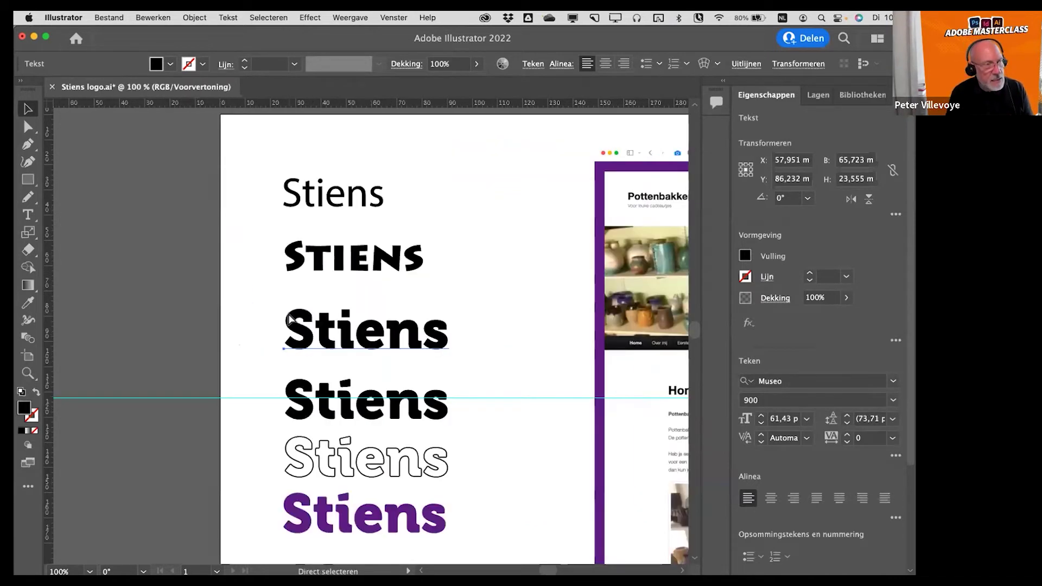
left_click(288, 320)
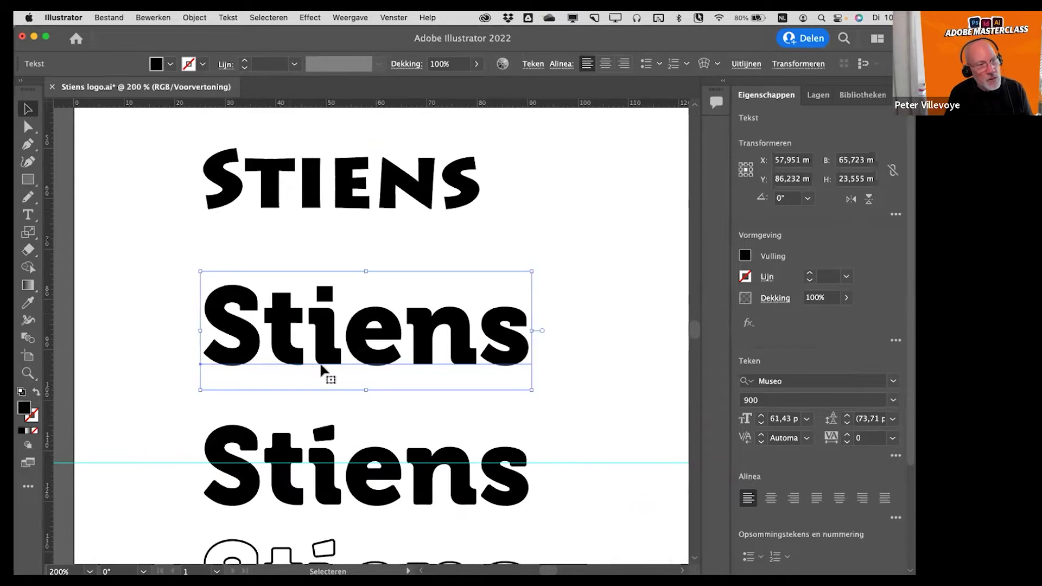
scroll(321, 413, "down", 3)
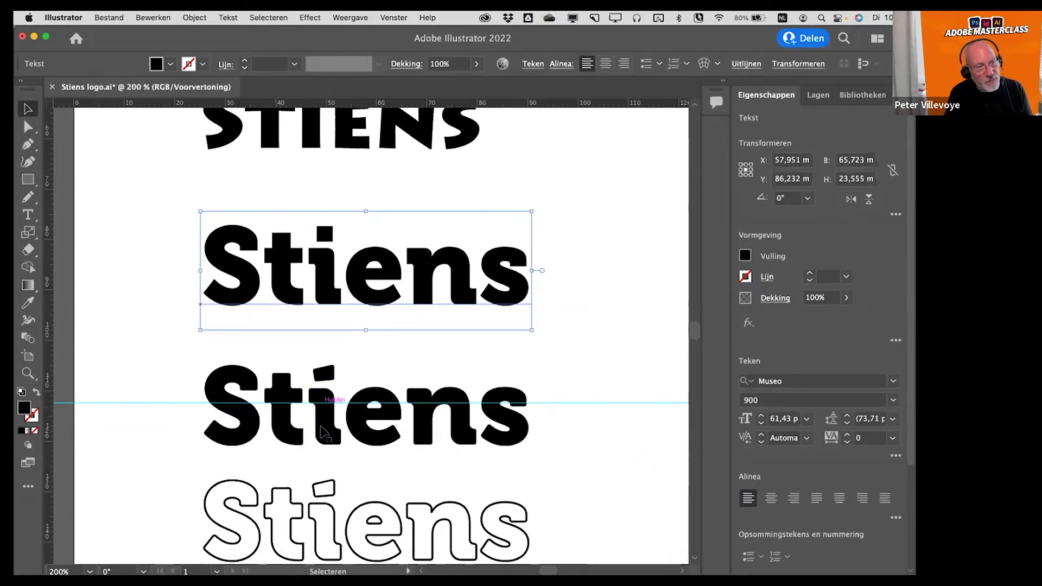
left_click(319, 388)
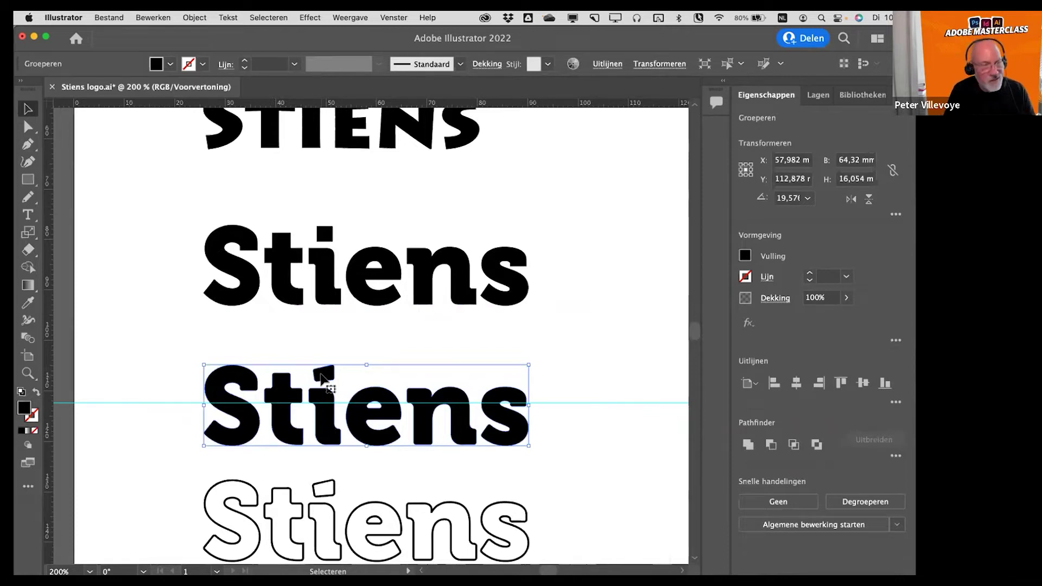
scroll(322, 377, "down", 5)
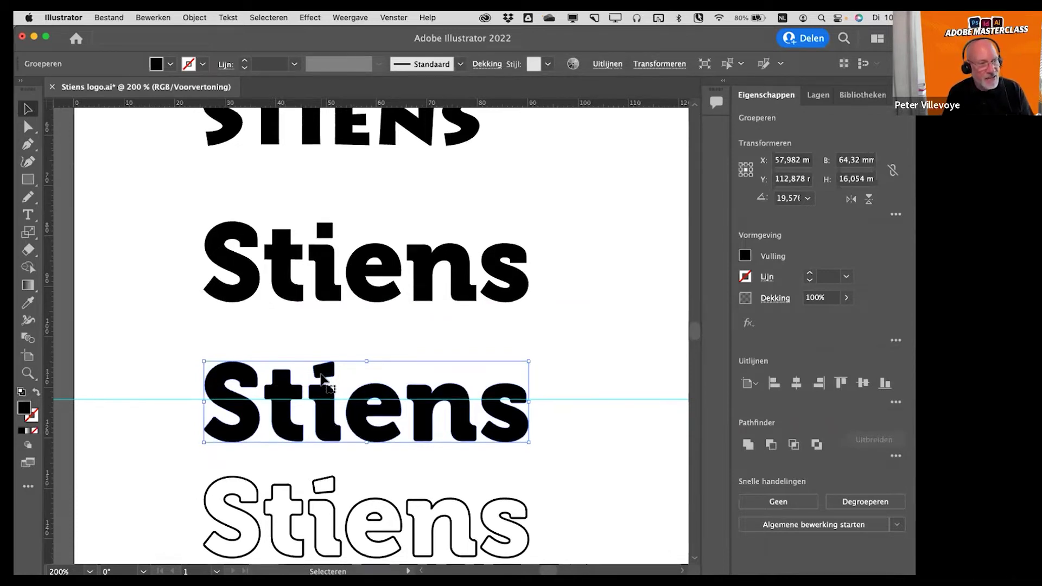
scroll(325, 378, "down", 4)
scroll(326, 382, "up", 3)
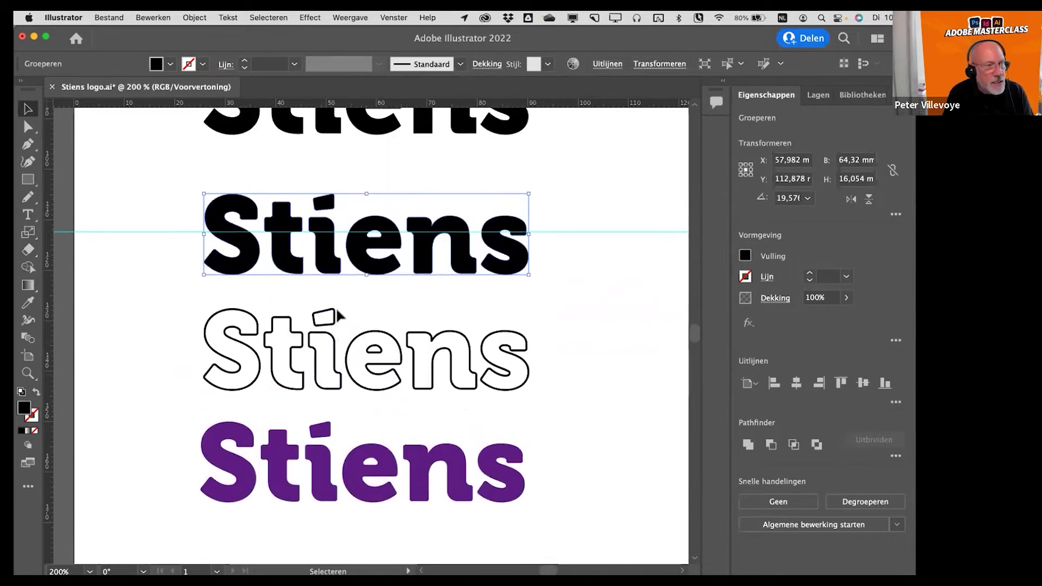
scroll(326, 277, "up", 1)
scroll(326, 269, "up", 3)
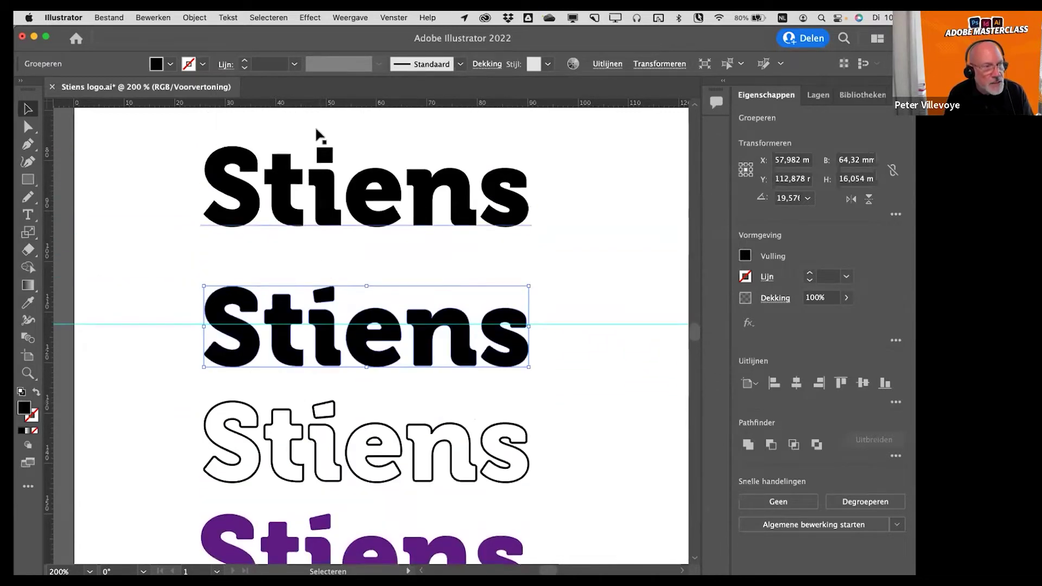
- Examine the i-dot and letter corners in the third Stiens text and the black logo version below, then clear the selection
left_click(302, 184)
scroll(302, 183, "up", 3)
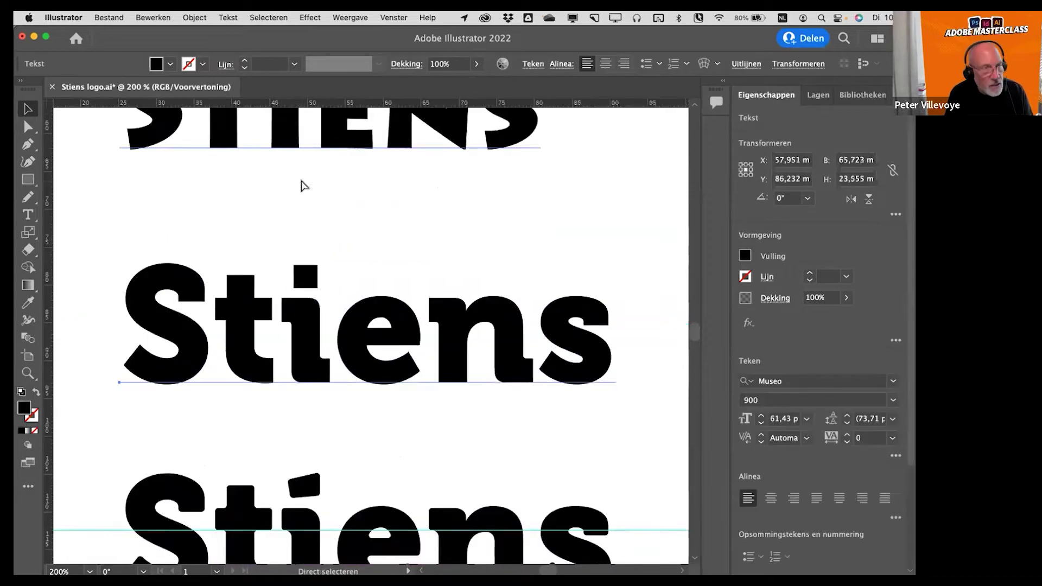
scroll(323, 251, "up", 5)
scroll(322, 250, "left", 3)
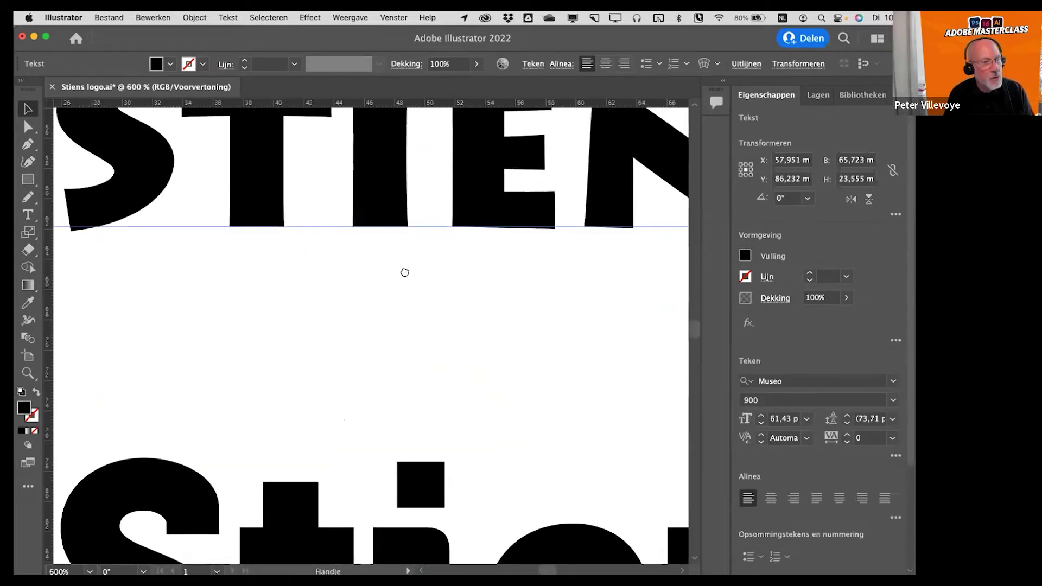
scroll(405, 272, "down", 3)
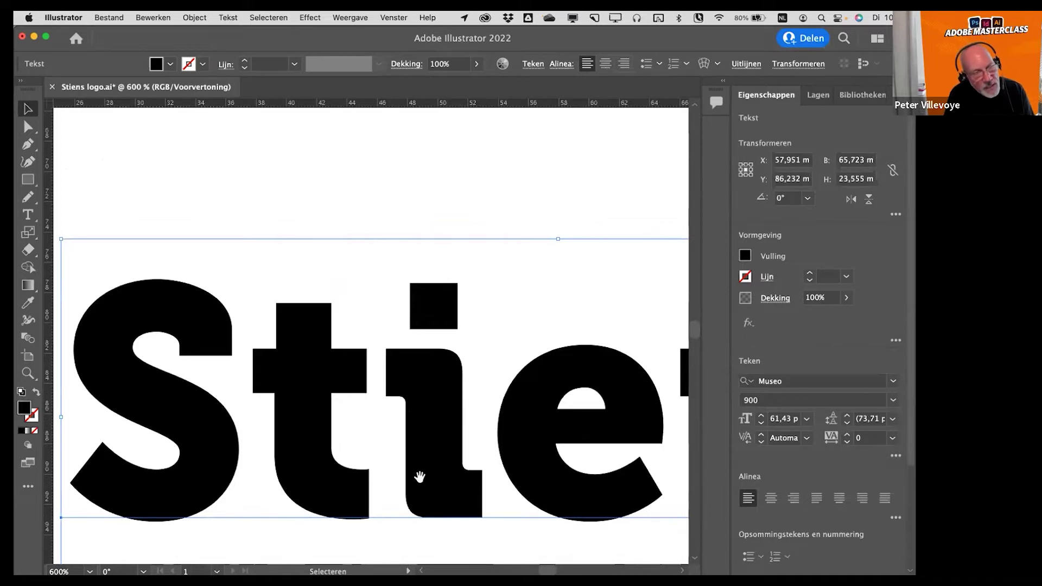
scroll(416, 491, "down", 5)
scroll(404, 324, "down", 3)
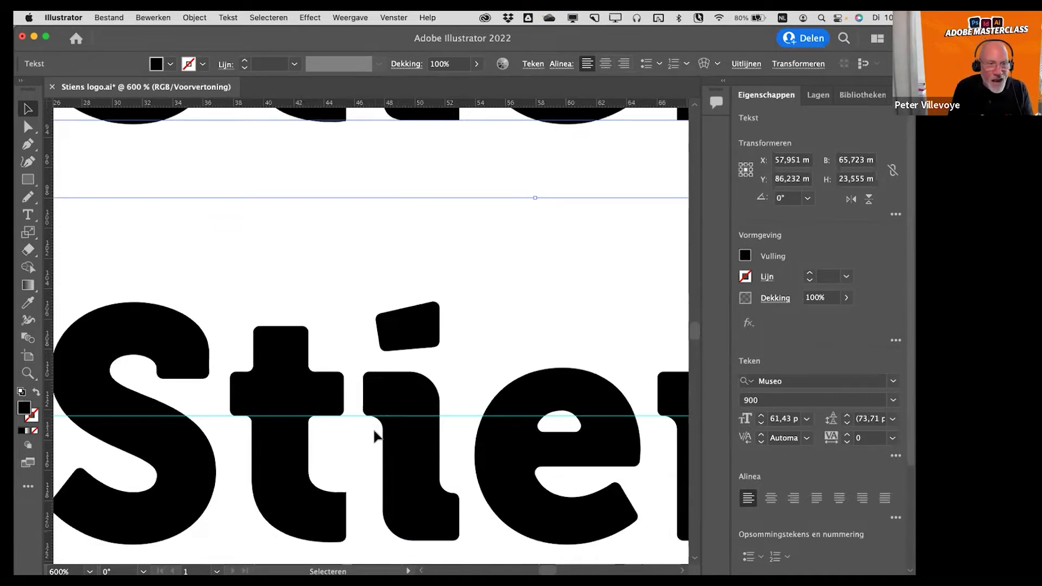
key("super")
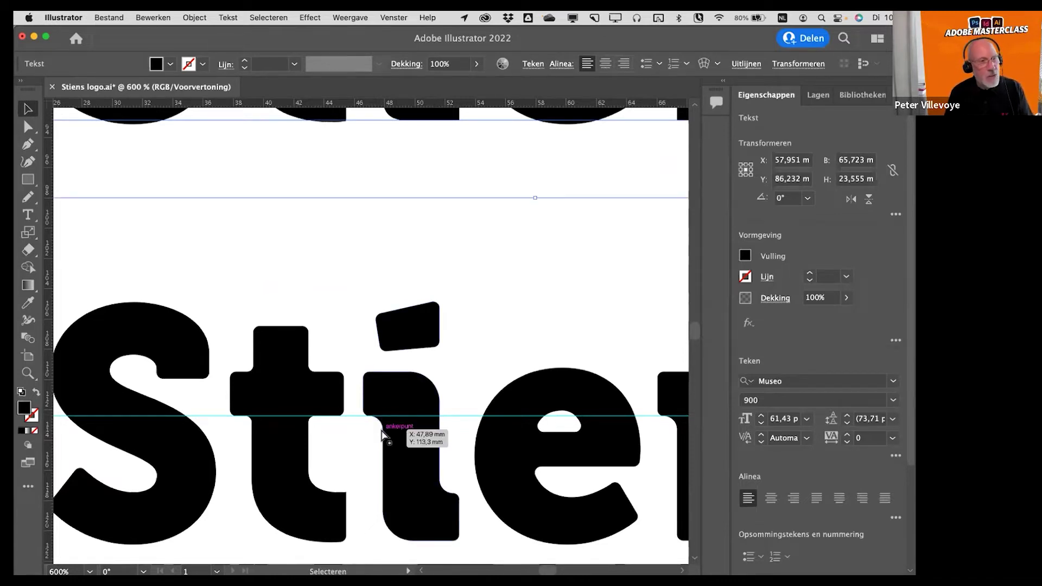
key("super+minus")
key("super+minus")
key("super+minus")
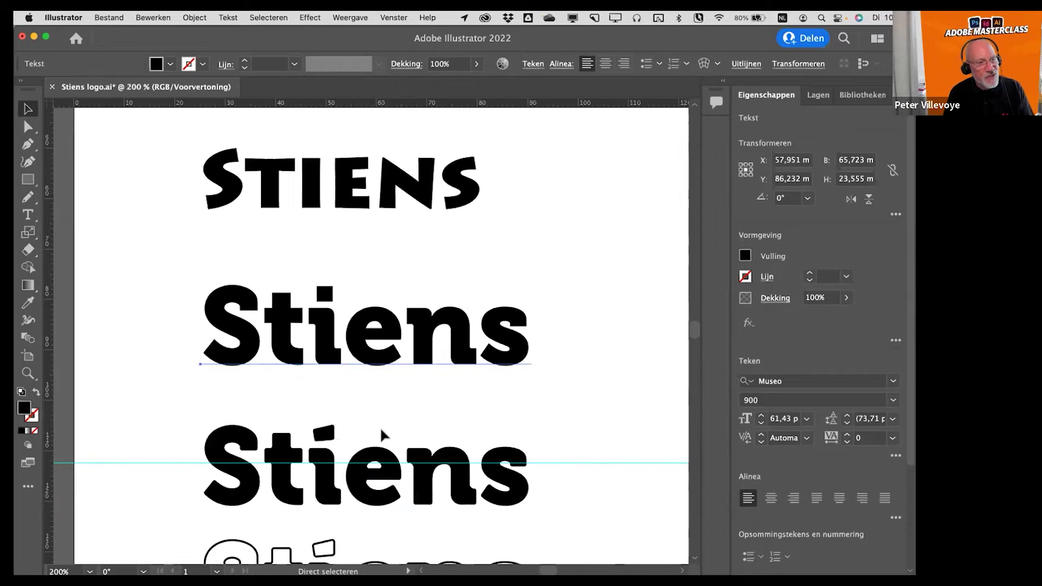
key("super+shift+a")
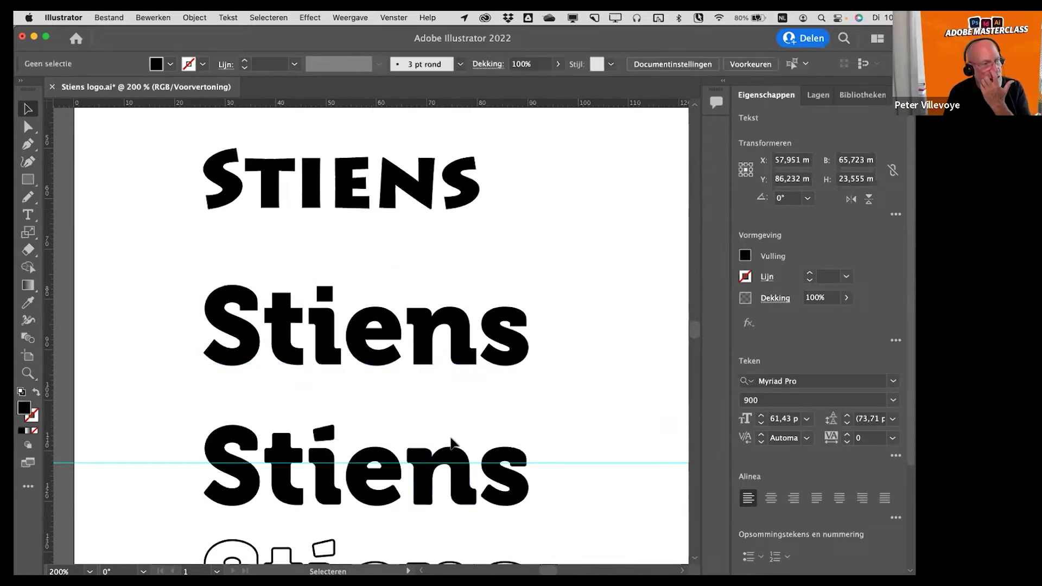
- Review the lower logo versions, close Stiens logo.ai without saving the changes, and return to the InDesign document
scroll(453, 451, "down", 2)
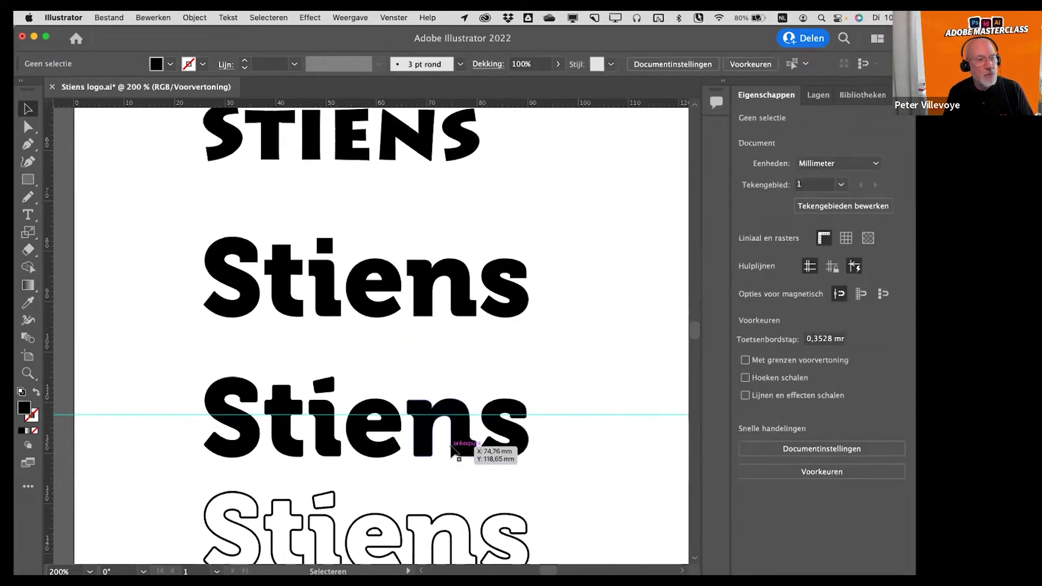
scroll(455, 450, "down", 4)
scroll(455, 451, "down", 2)
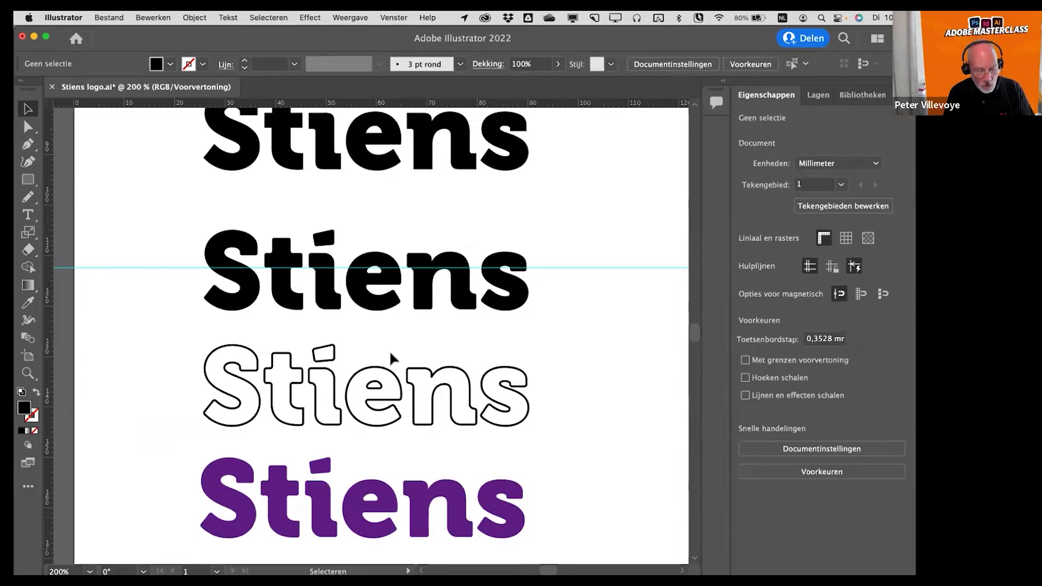
key("super")
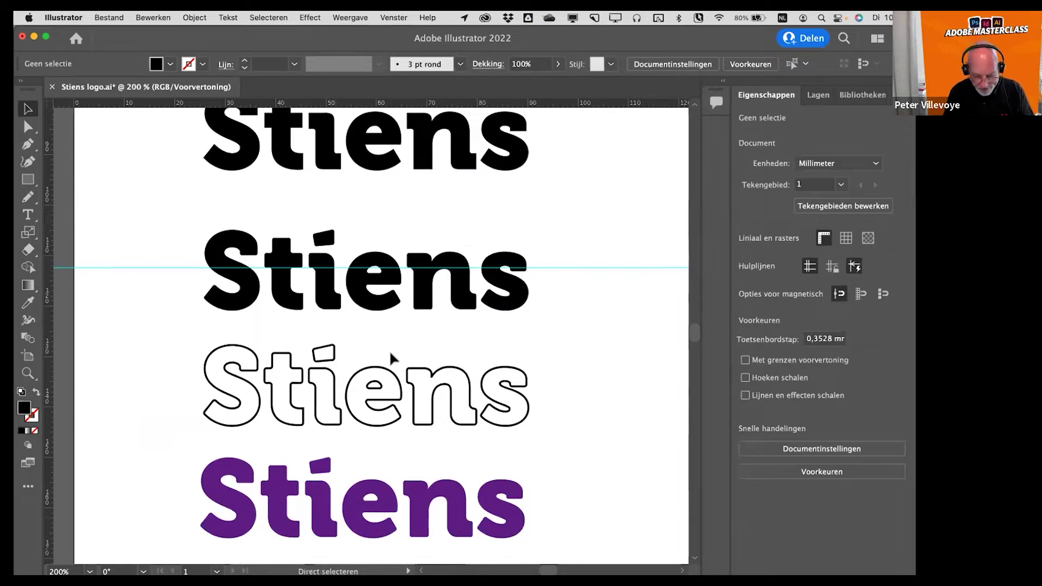
key("super+w")
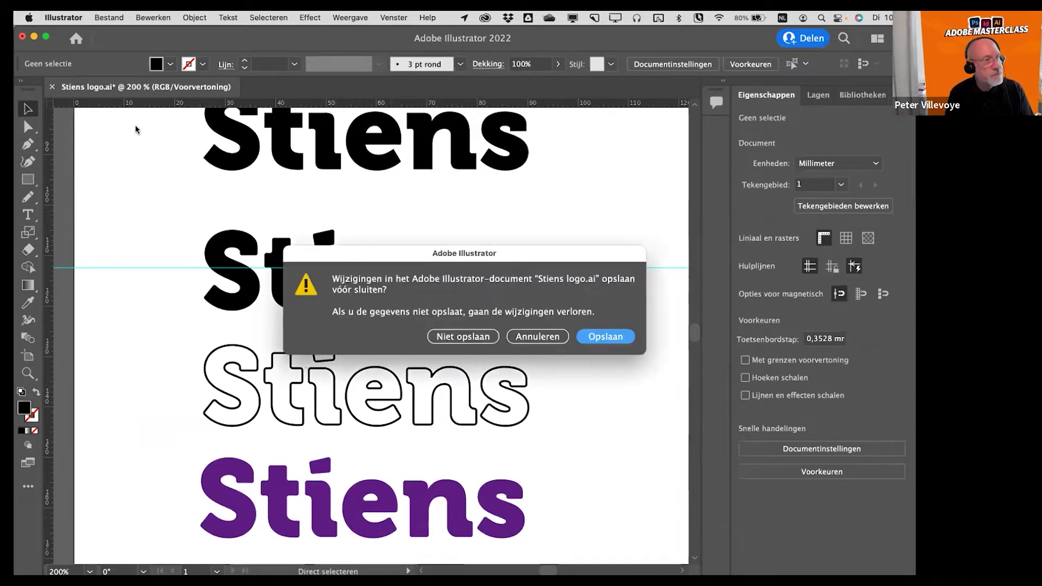
left_click(477, 336)
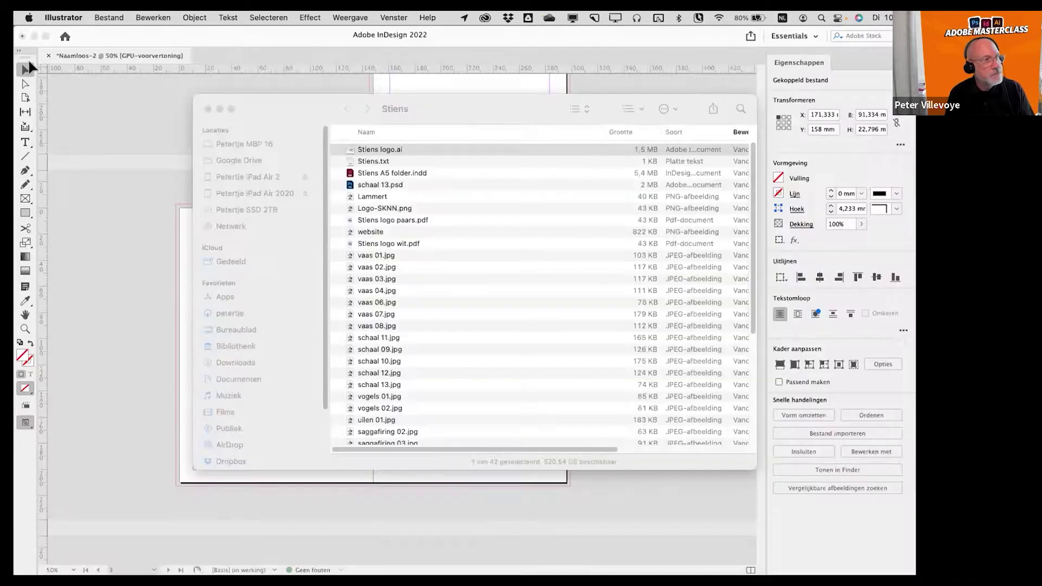
left_click(168, 180)
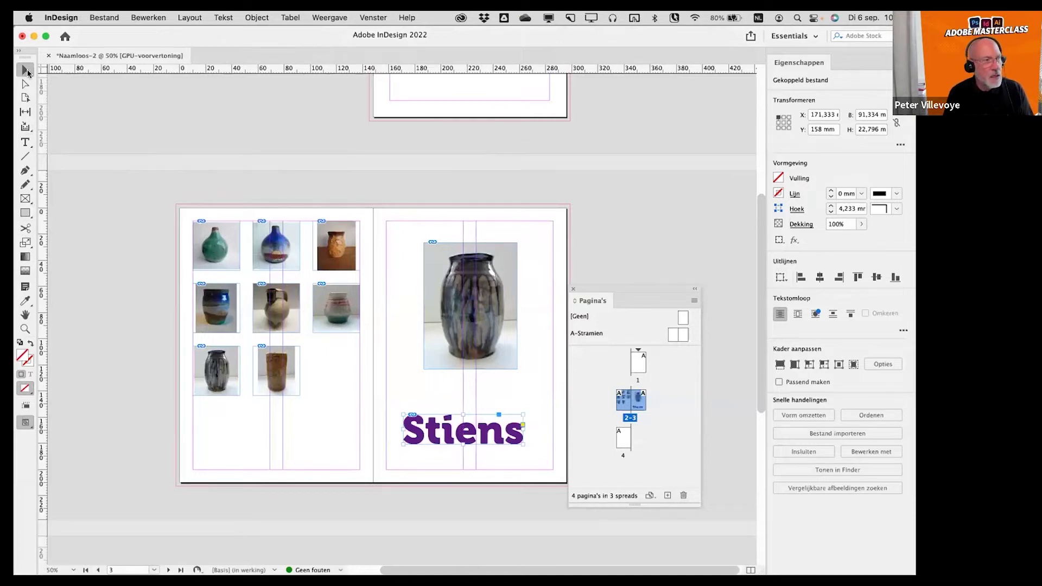
- Reposition the blue vase photo on page 2, and the large vase photo and purple Stiens logo on page 3
mouse_move(285, 263)
left_mouse_down()
mouse_move(306, 260)
mouse_move(298, 261)
left_mouse_up()
left_click_drag(492, 291, 510, 275)
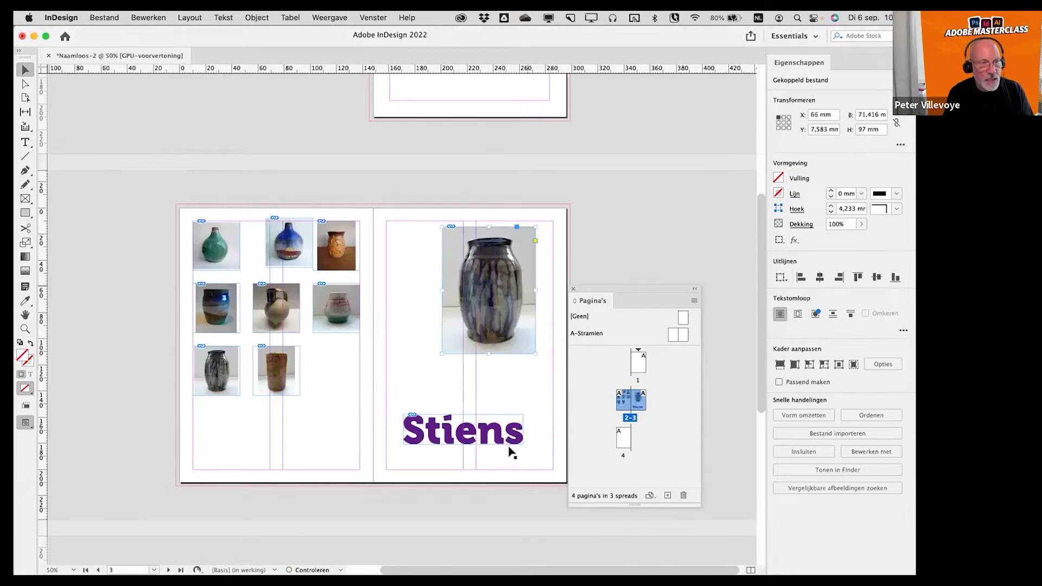
left_click_drag(510, 443, 516, 407)
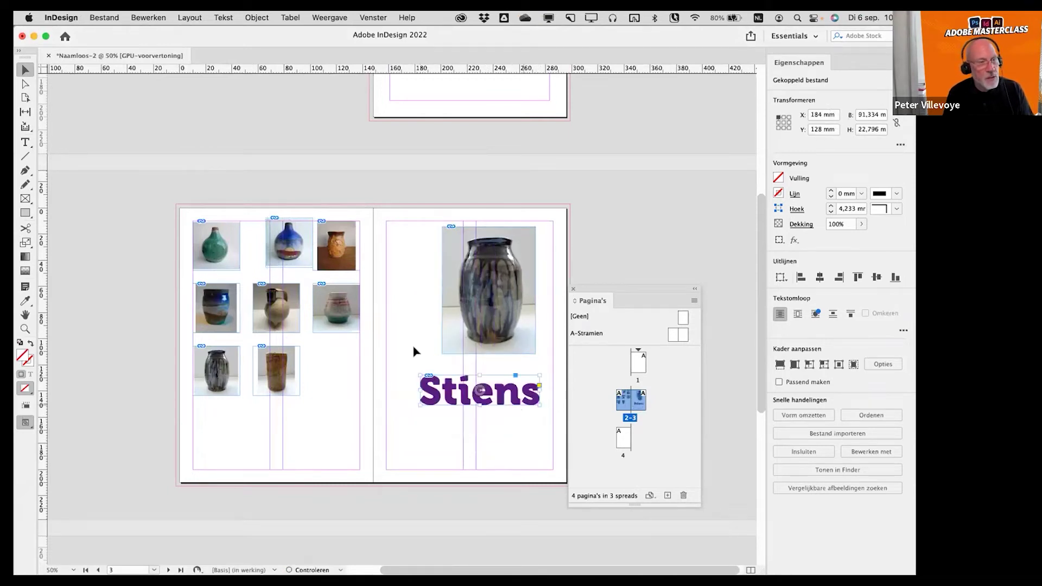
left_click(414, 352)
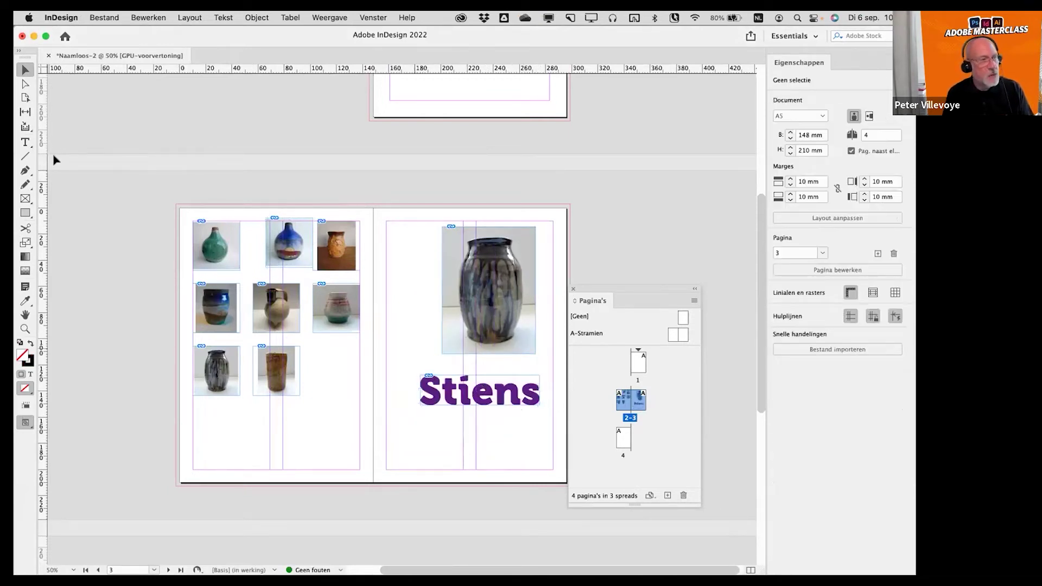
- Try a text frame with filler text in the first column of page 3, and delete it
left_click(23, 144)
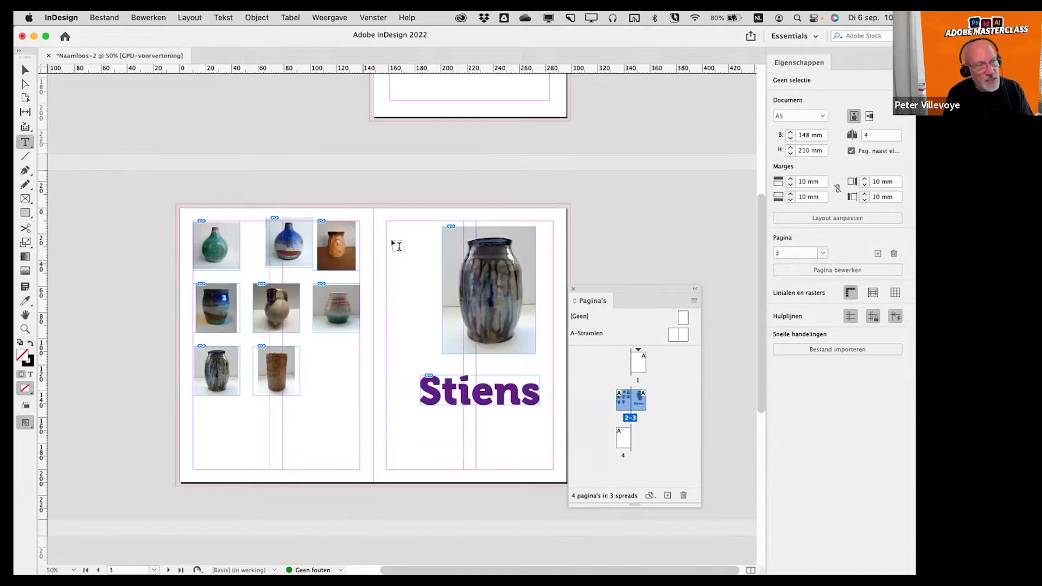
left_click_drag(386, 222, 461, 467)
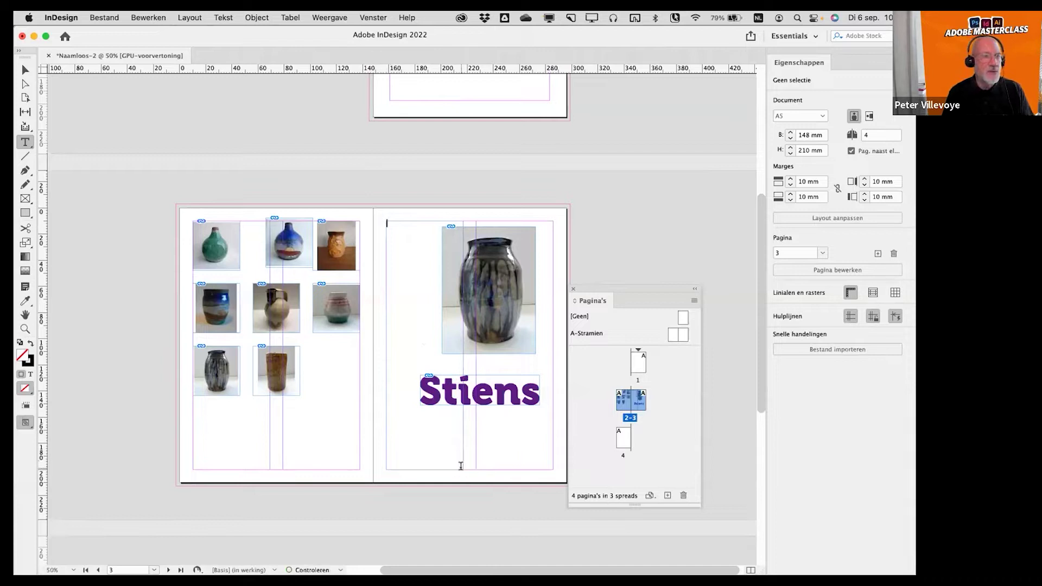
type("kiu hask")
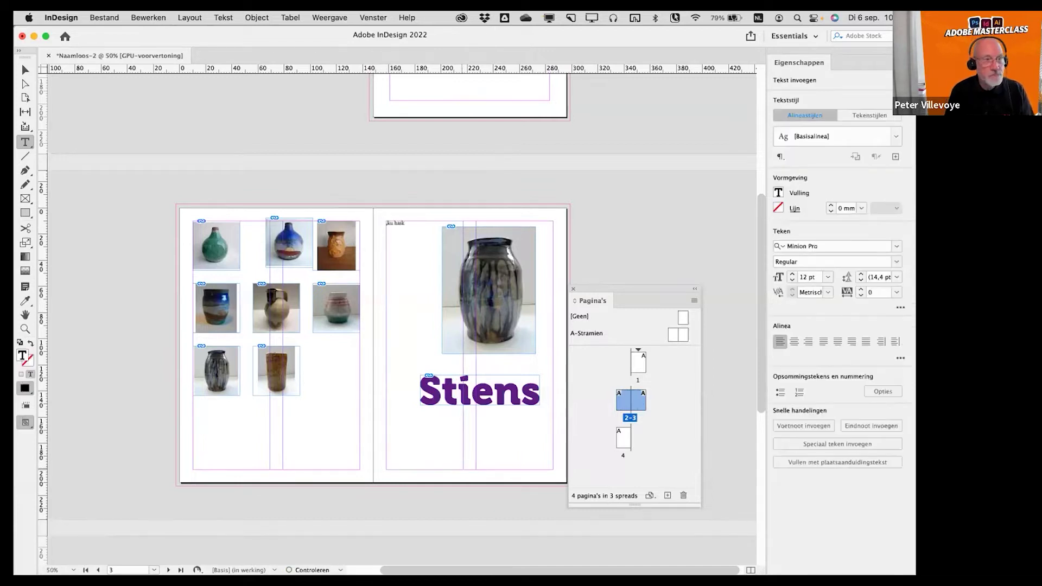
type(" dugkjagsdjg jmaygskdj gsj ygjgsdjc gj gkj sdjm aygsdjk gaskjydgj")
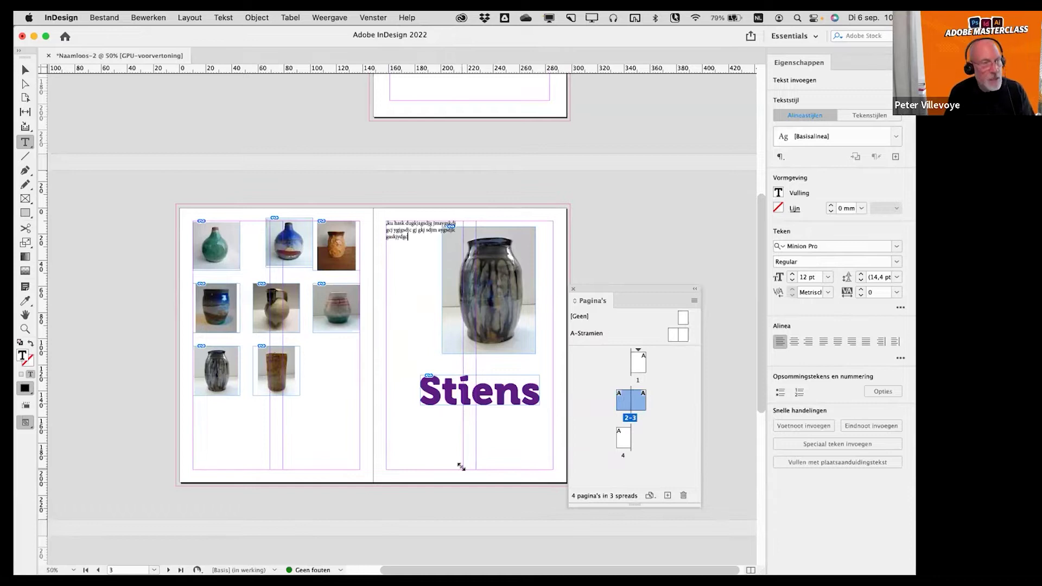
key("Escape")
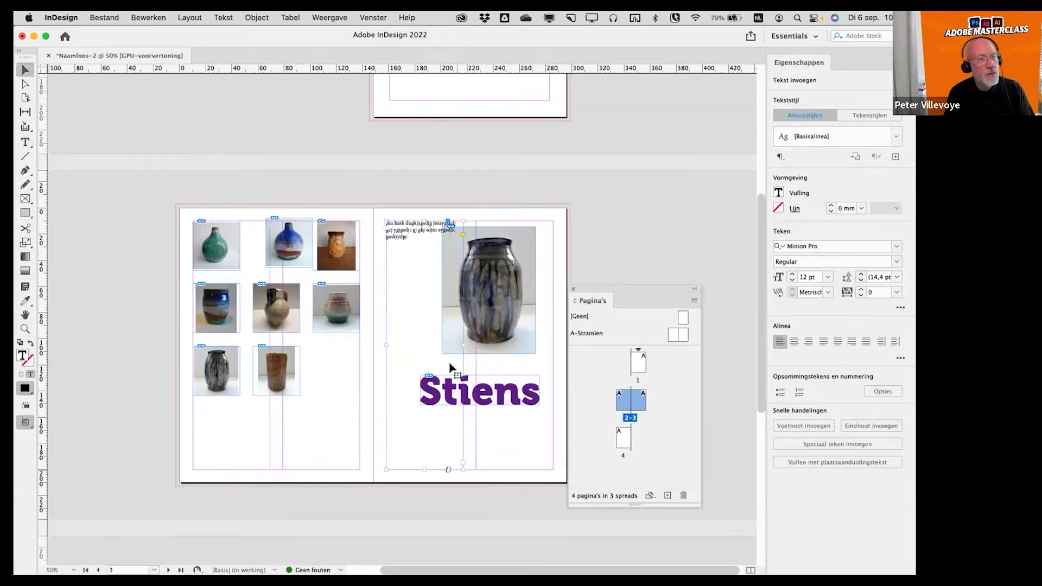
key("Delete")
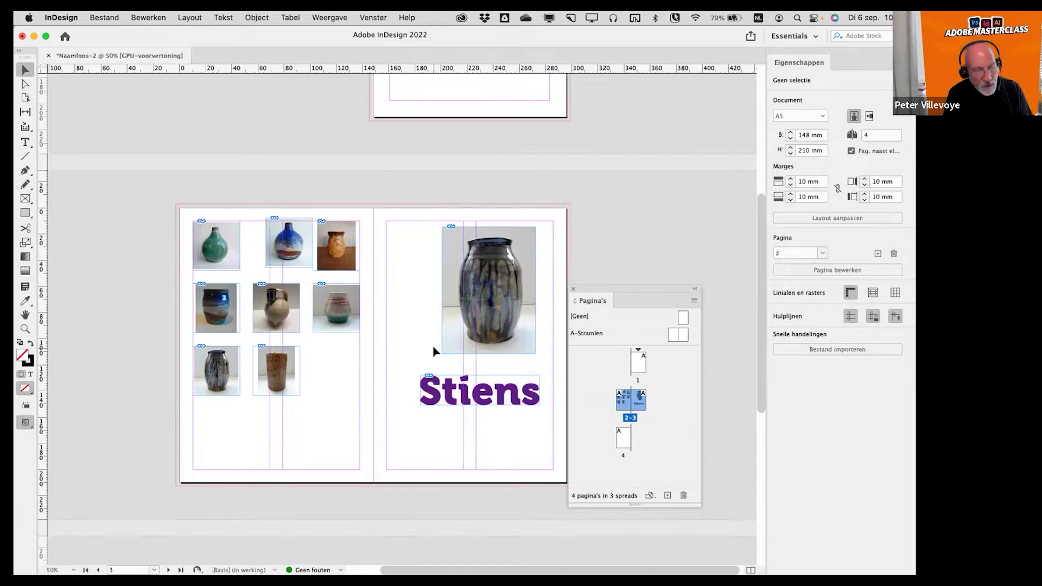
- Place Stiens.txt in a 59 by 190 mm text frame filling the first column of page 3
left_click(101, 17)
left_click(102, 16)
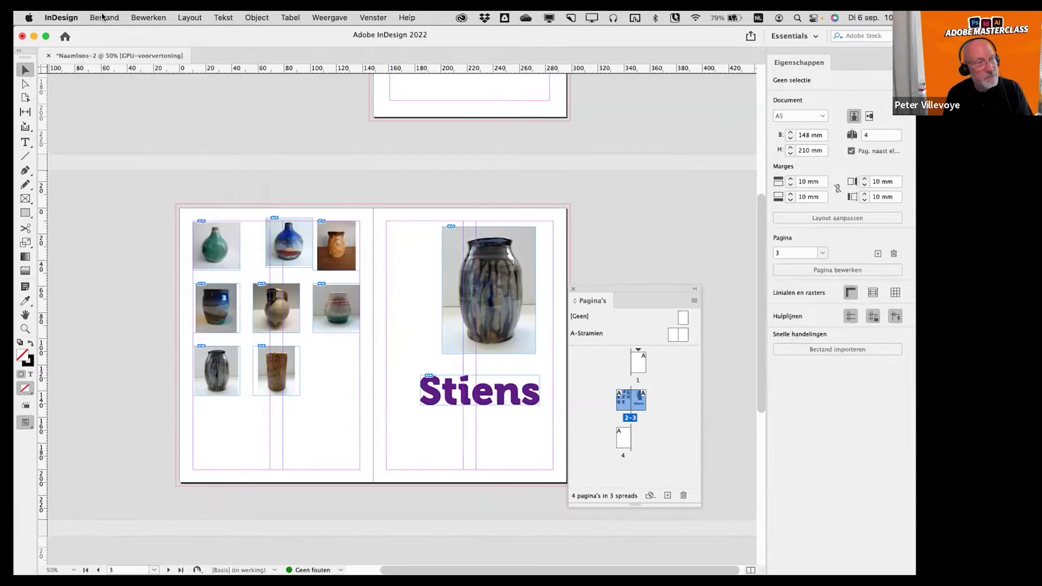
key("super+d")
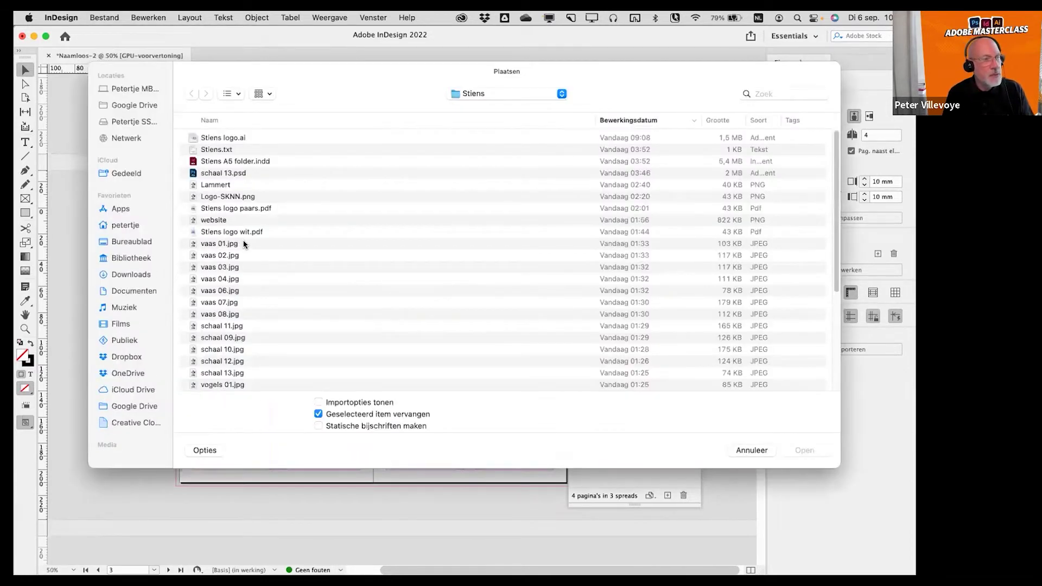
key("Down")
key("Down")
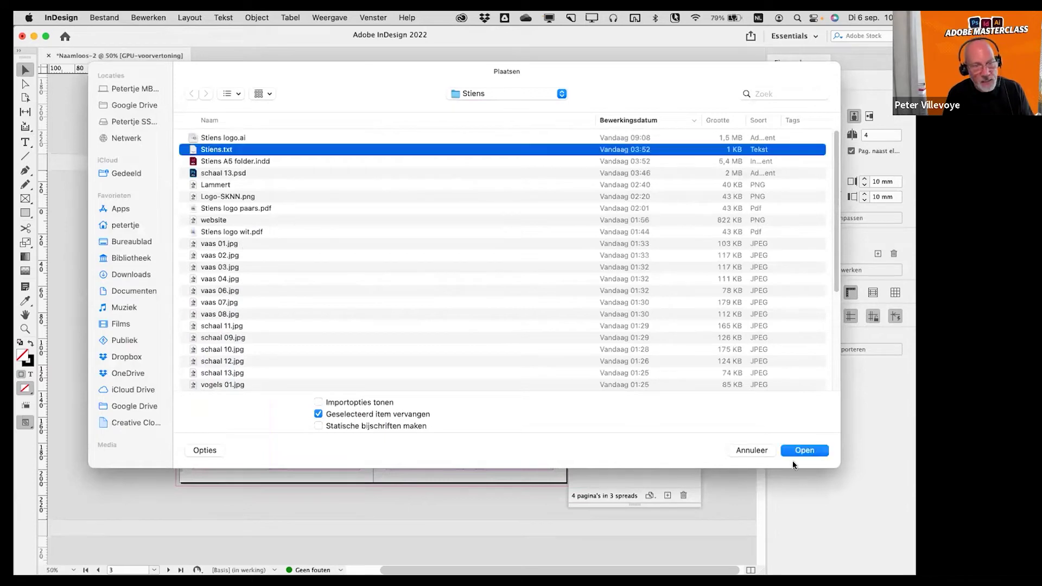
left_click(800, 451)
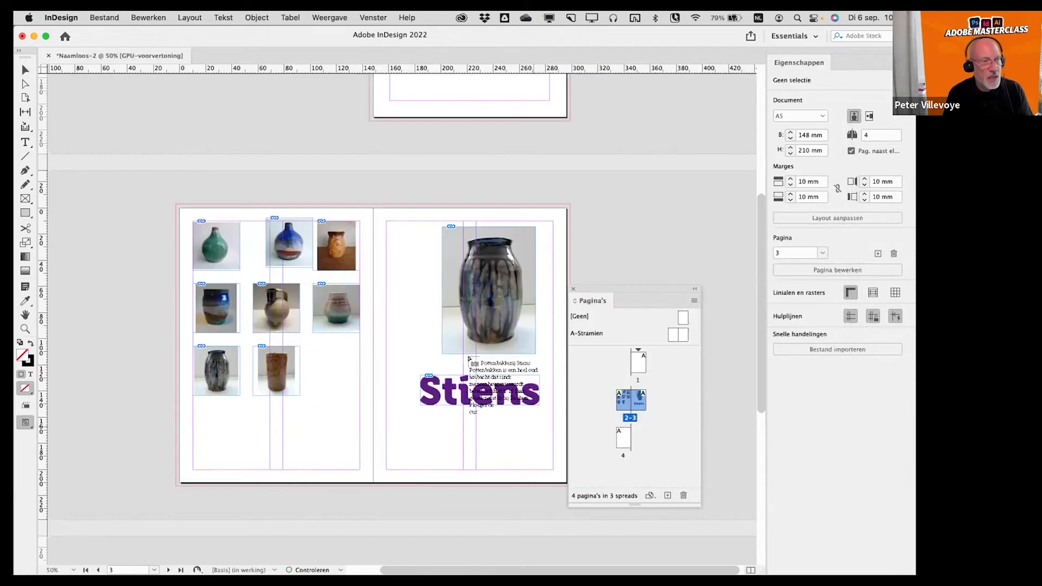
left_click_drag(385, 221, 461, 467)
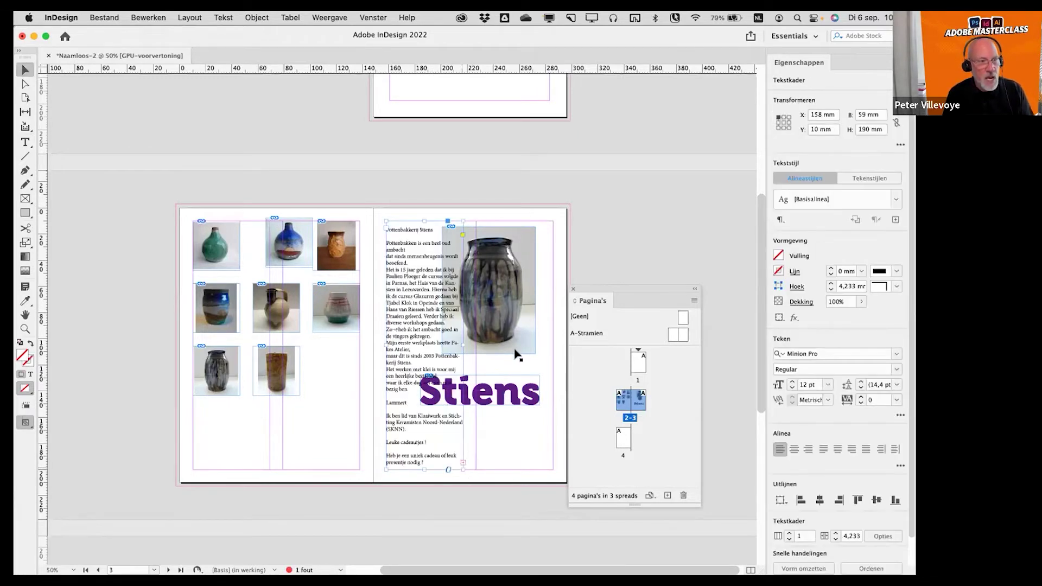
- Move the large vase photo off the first text column, to the upper outer corner of page 3
left_click_drag(587, 273, 597, 278)
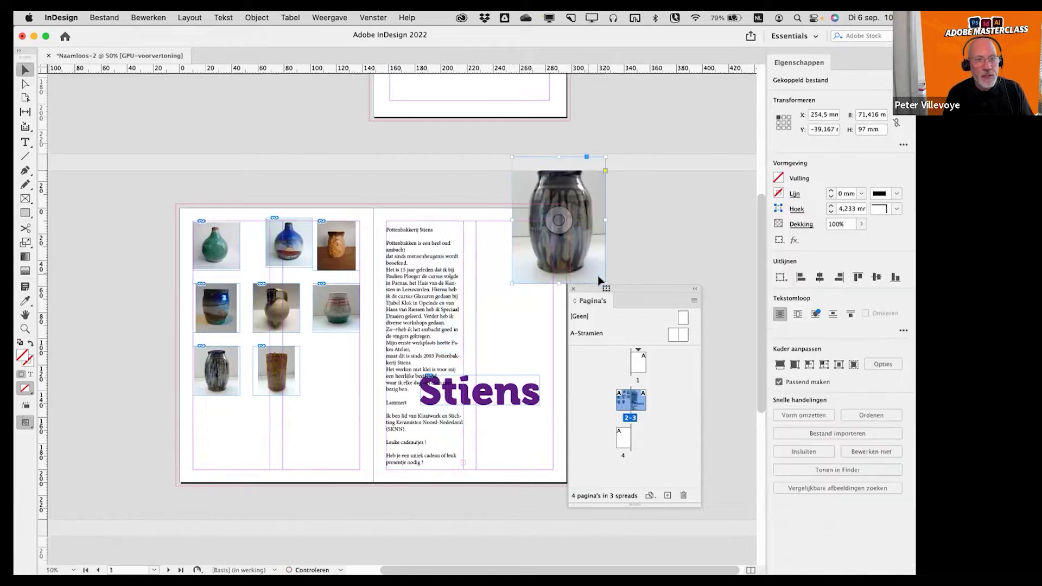
left_click(444, 346)
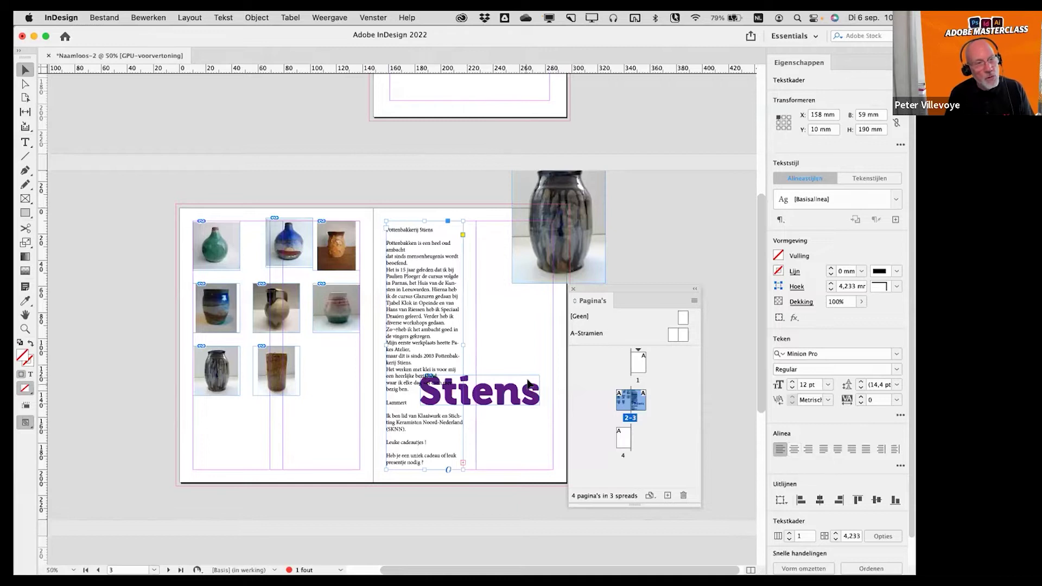
left_click(348, 324)
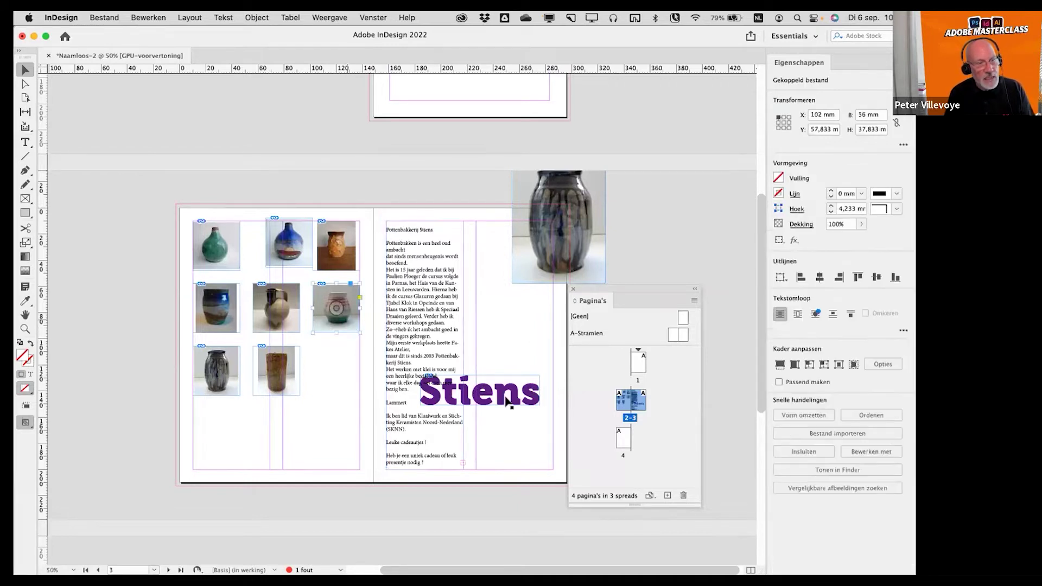
left_click(427, 376)
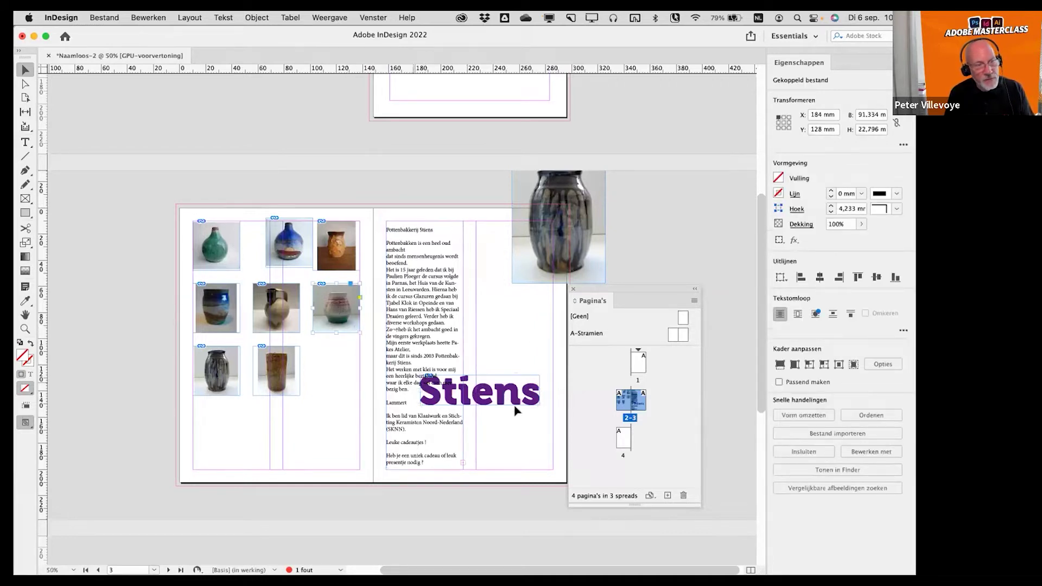
- Try the page 3 text frame at about 103.5 by 104 mm, and return it to the 59 by 190 mm column size
left_click(459, 454)
left_click_drag(463, 467, 520, 356)
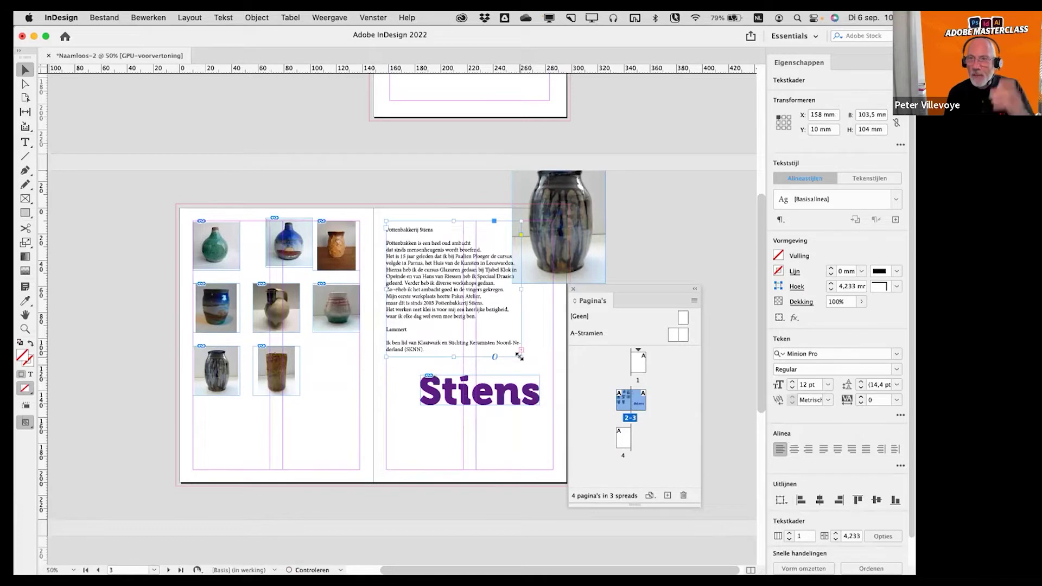
left_click_drag(453, 357, 452, 470)
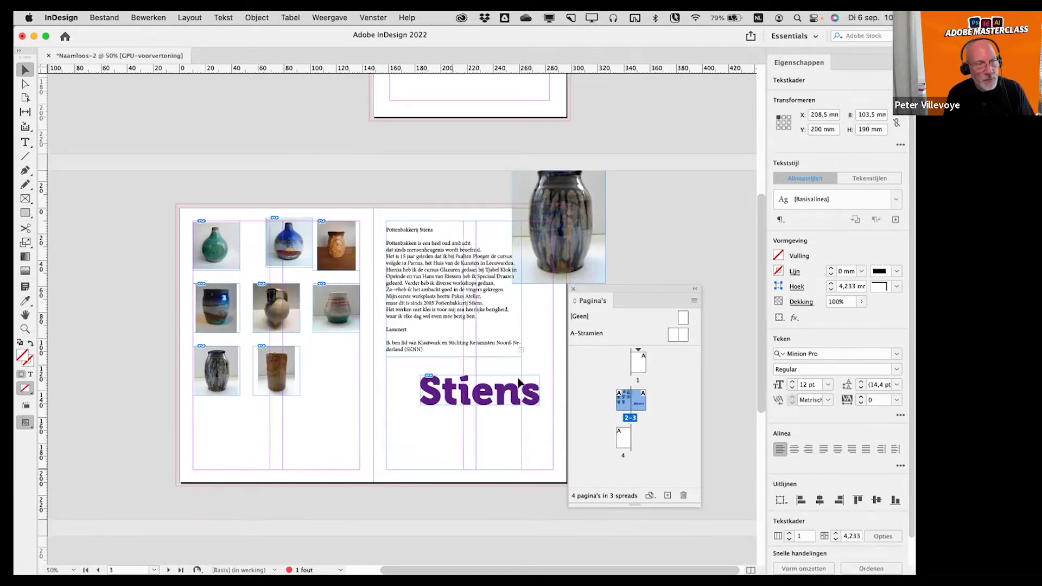
left_click_drag(520, 345, 463, 344)
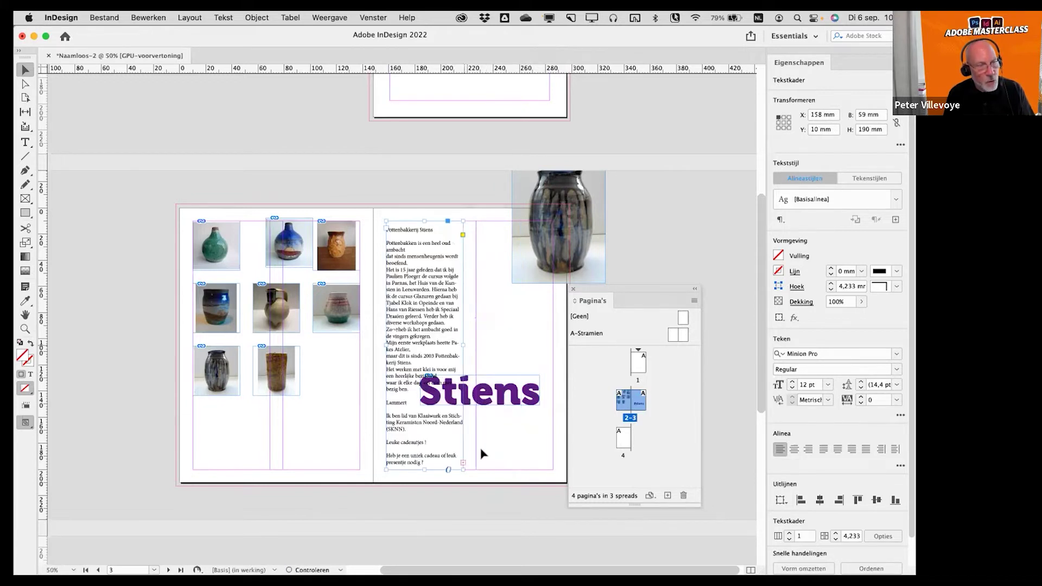
- Flow the overset text into a linked 59 by 190 mm frame in the second column of page 3
left_click(463, 462)
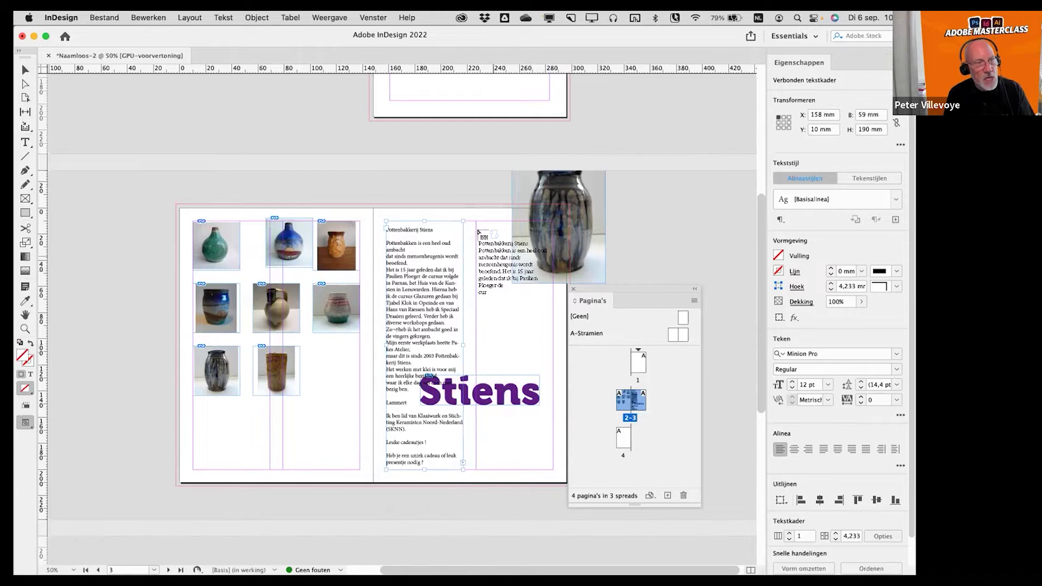
left_click_drag(471, 213, 551, 469)
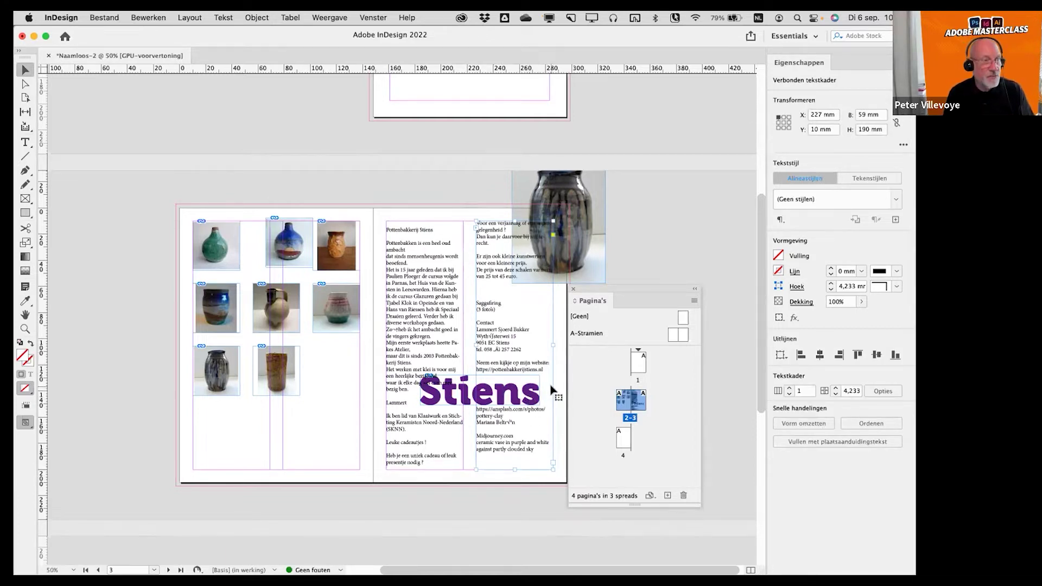
scroll(551, 389, "down", 2)
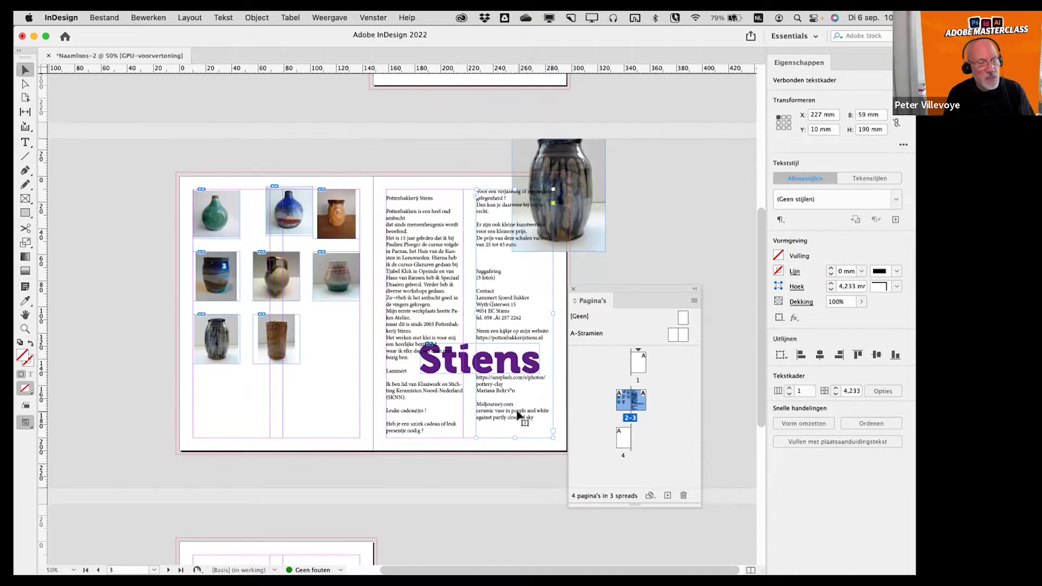
left_click(400, 298)
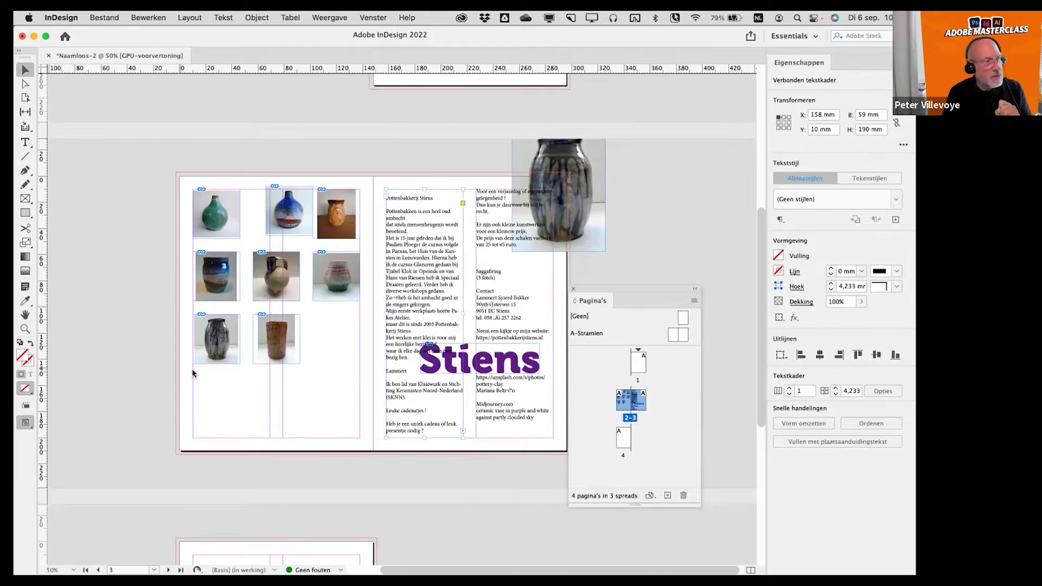
- Draw a 128 mm horizontal line between the margins below the vase photos on page 2, with a 15 mm stroke
left_click(27, 158)
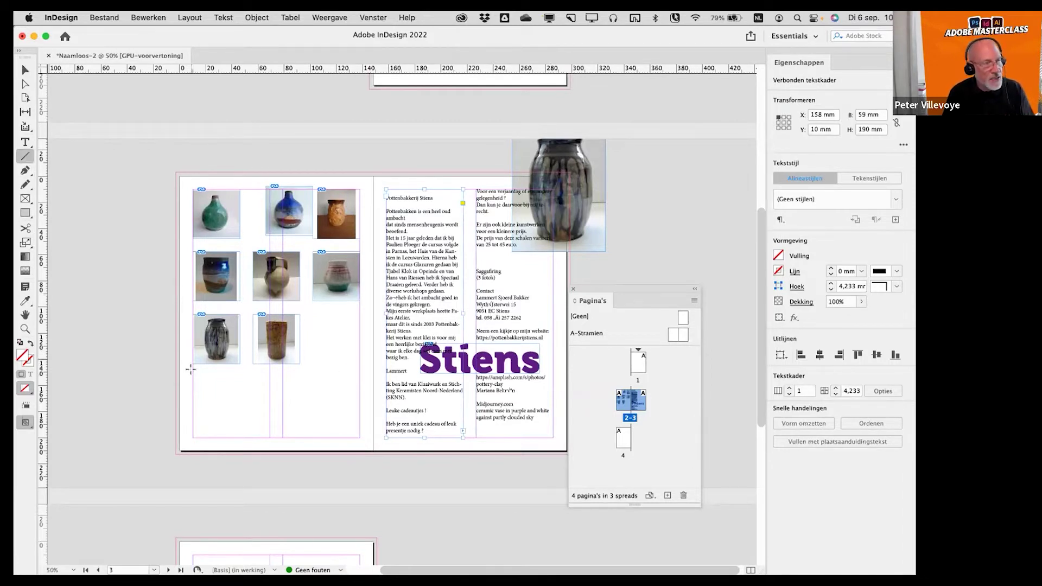
left_click_drag(189, 391, 360, 391)
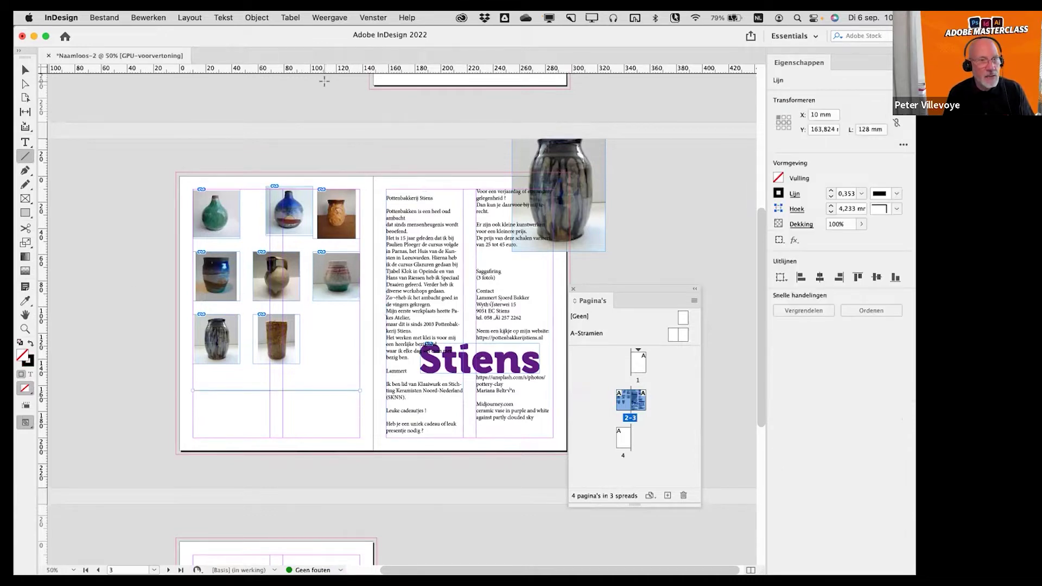
left_click(861, 194)
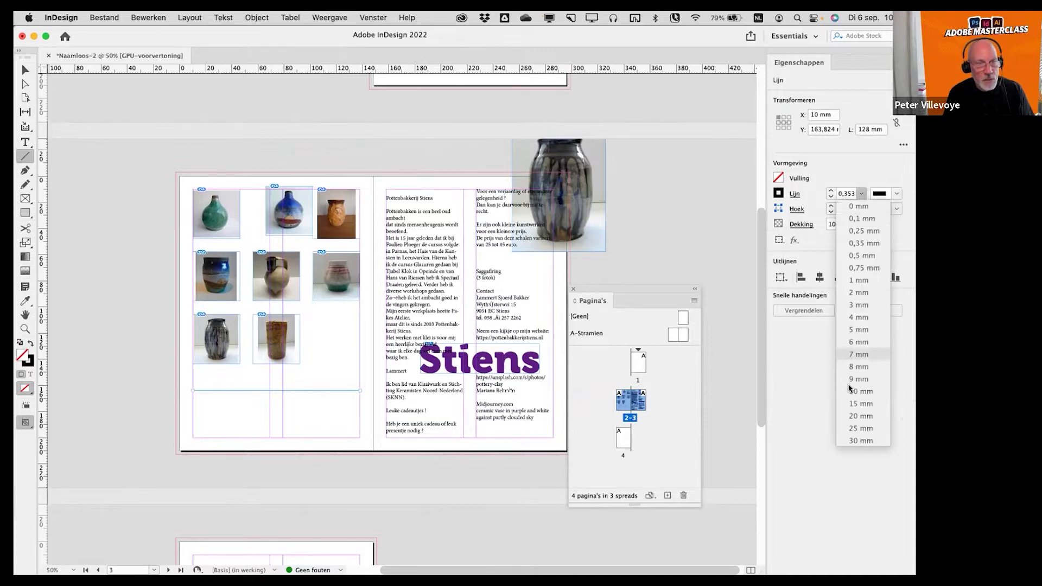
left_click(861, 404)
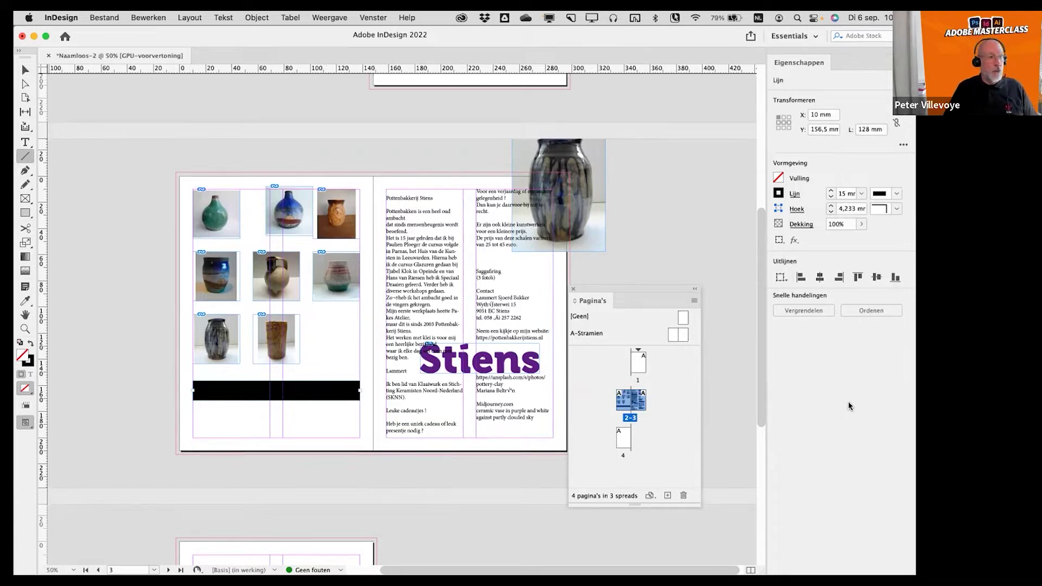
- Draw a 128 by 20 mm rectangle between the margins below the black line on page 2 and fill it with yellow
left_click(26, 213)
left_click_drag(191, 411, 360, 437)
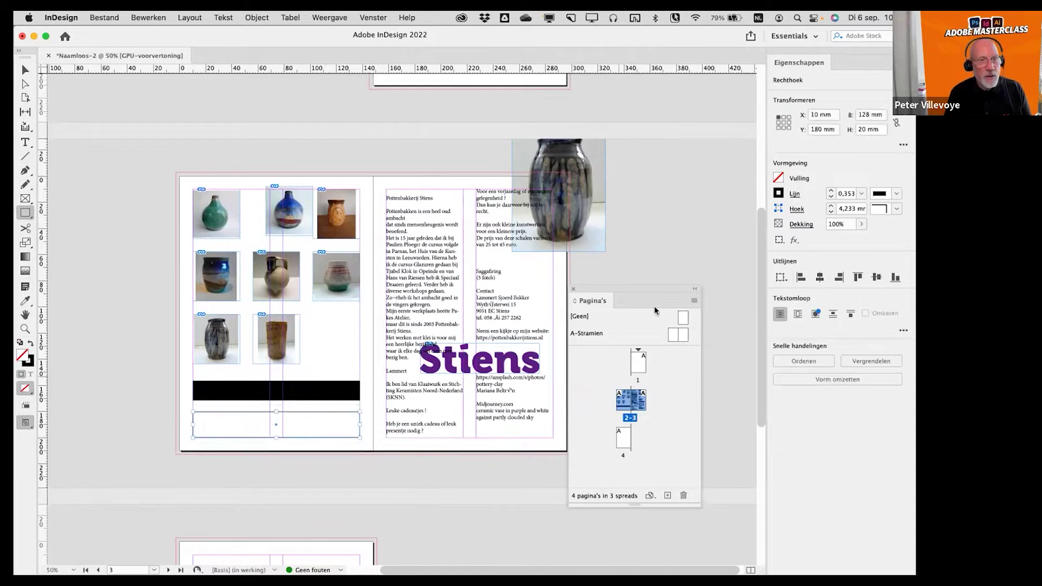
left_click(778, 179)
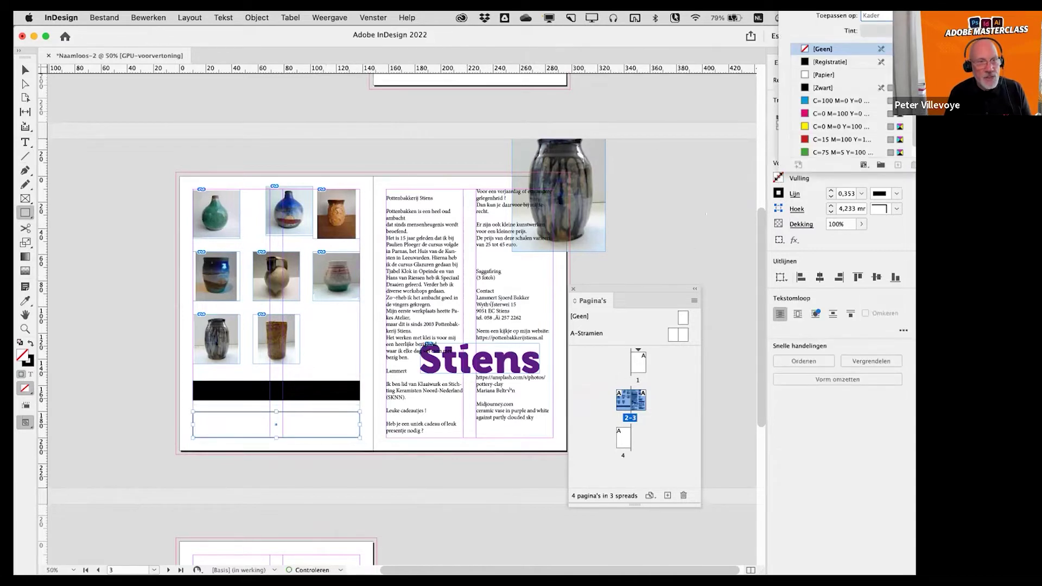
scroll(822, 134, "down", 1)
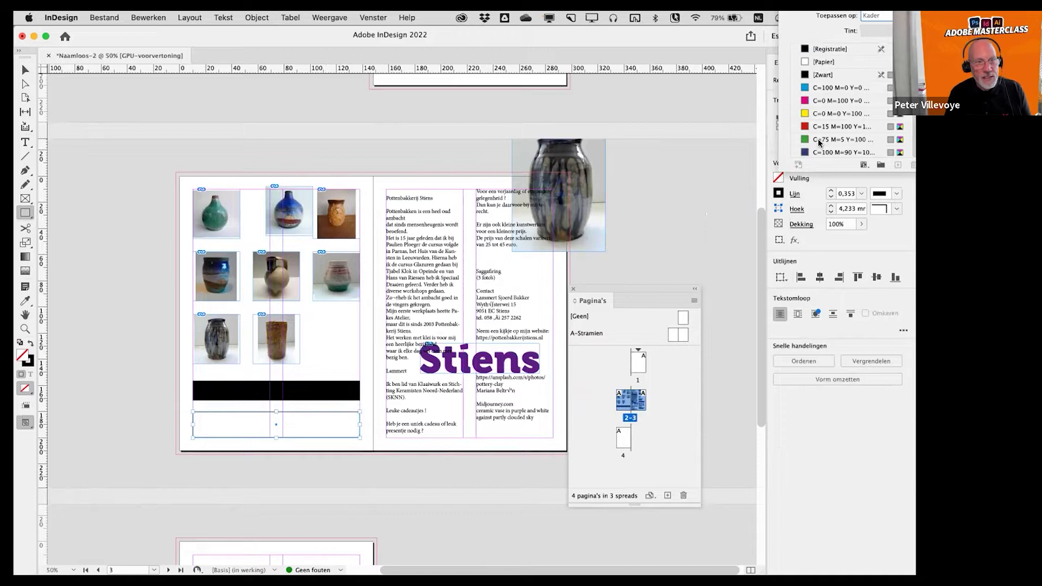
scroll(820, 144, "up", 1)
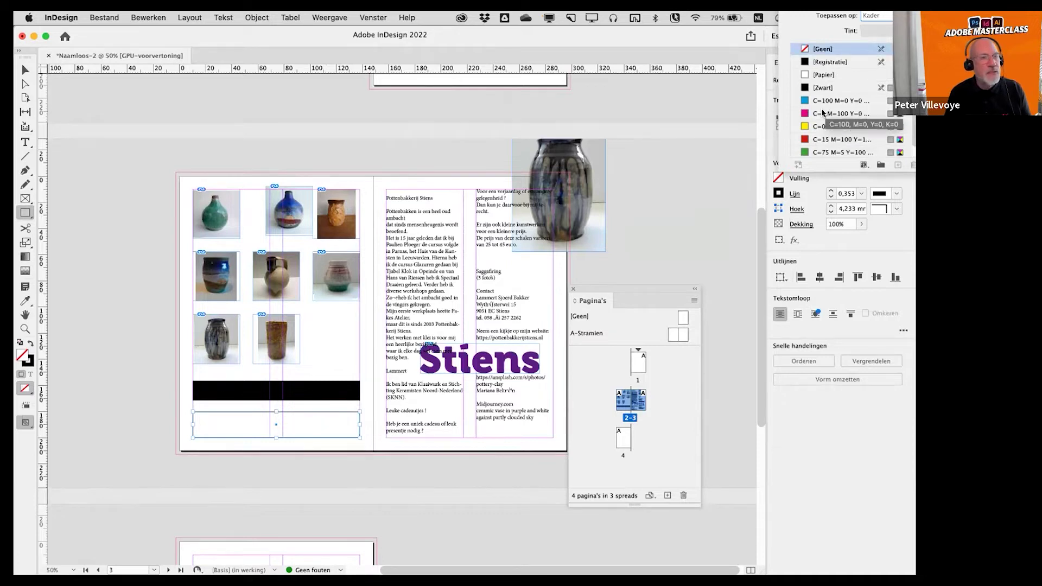
left_click(835, 127)
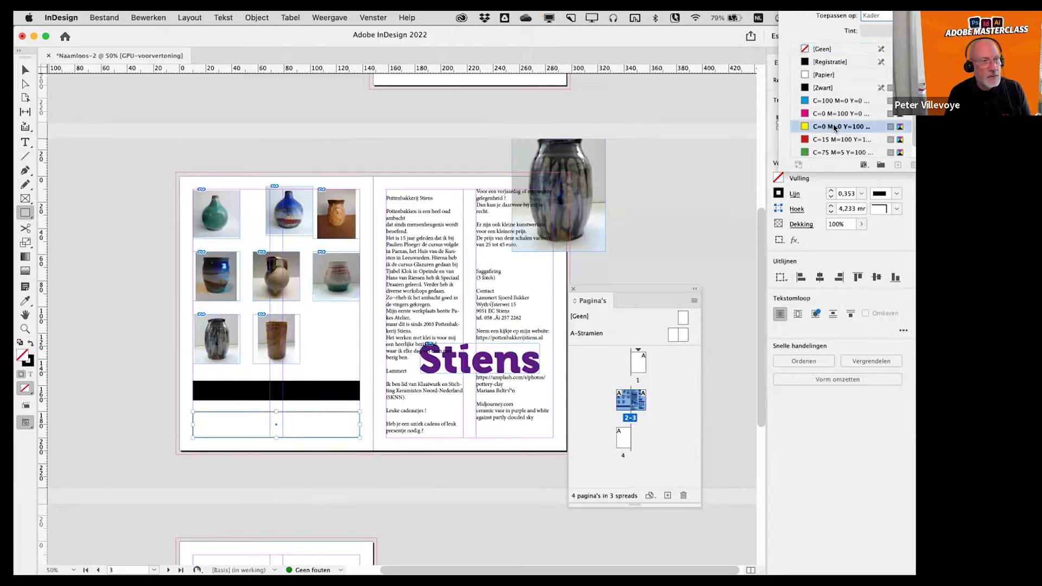
key("Escape")
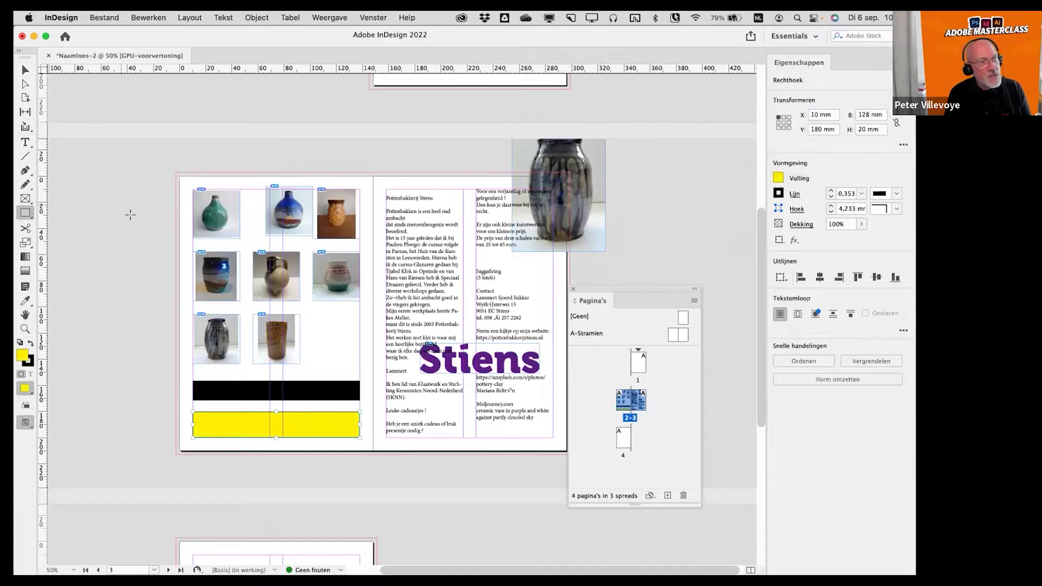
- Select the yellow rectangle, a vase photo, the text frame and the black line in turn to compare their properties
left_click(25, 70)
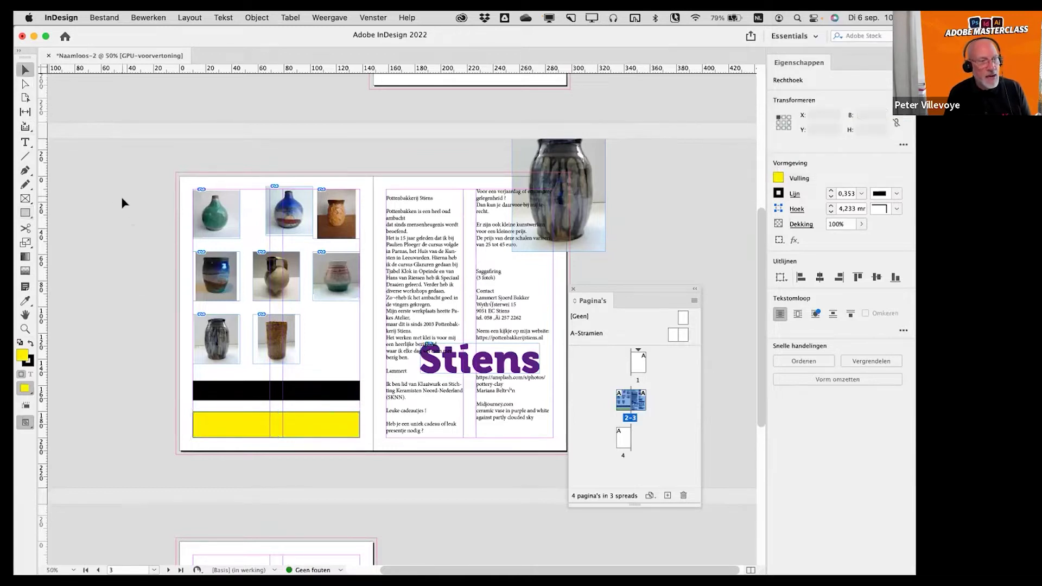
left_click(142, 289)
left_click(304, 429)
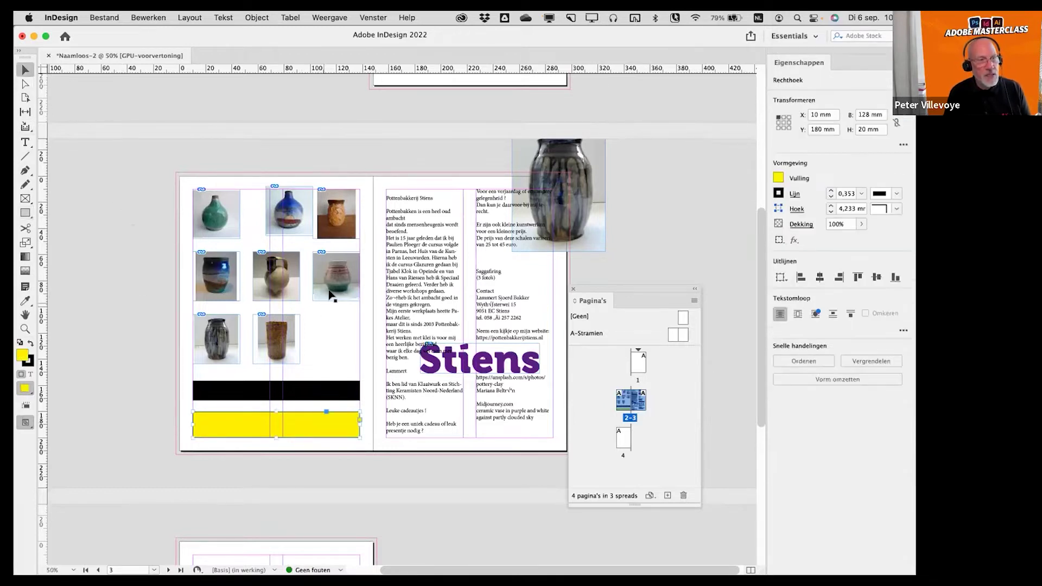
left_click(330, 293)
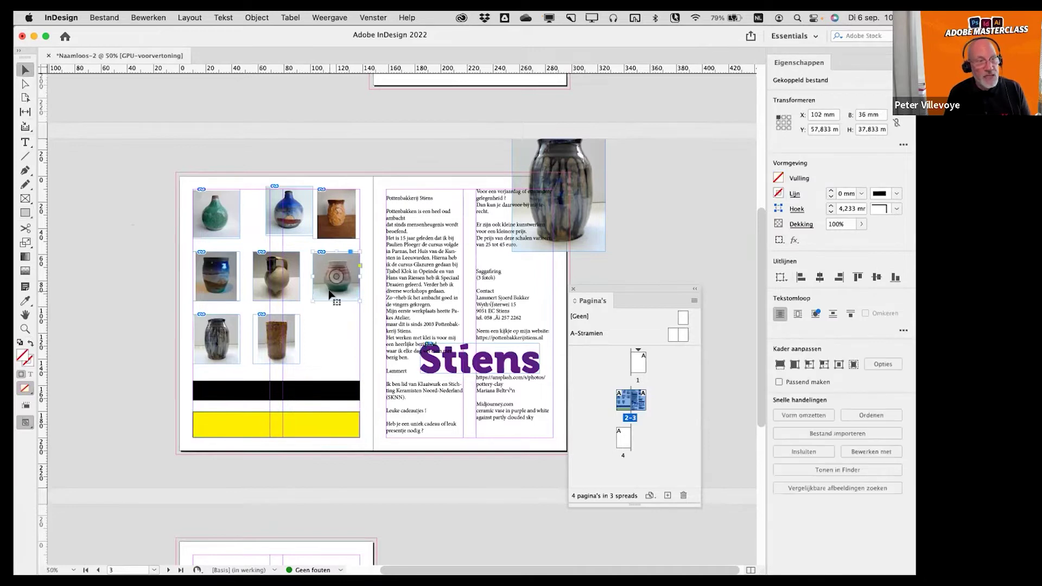
left_click(411, 294)
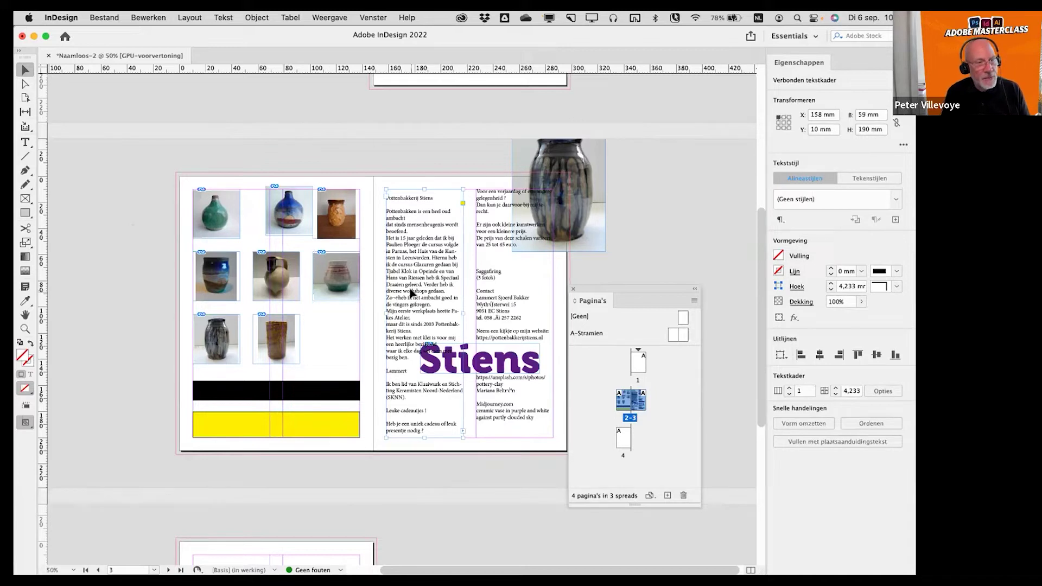
left_click(327, 396)
left_click(324, 425, "shift")
left_click(293, 472)
left_click(310, 431)
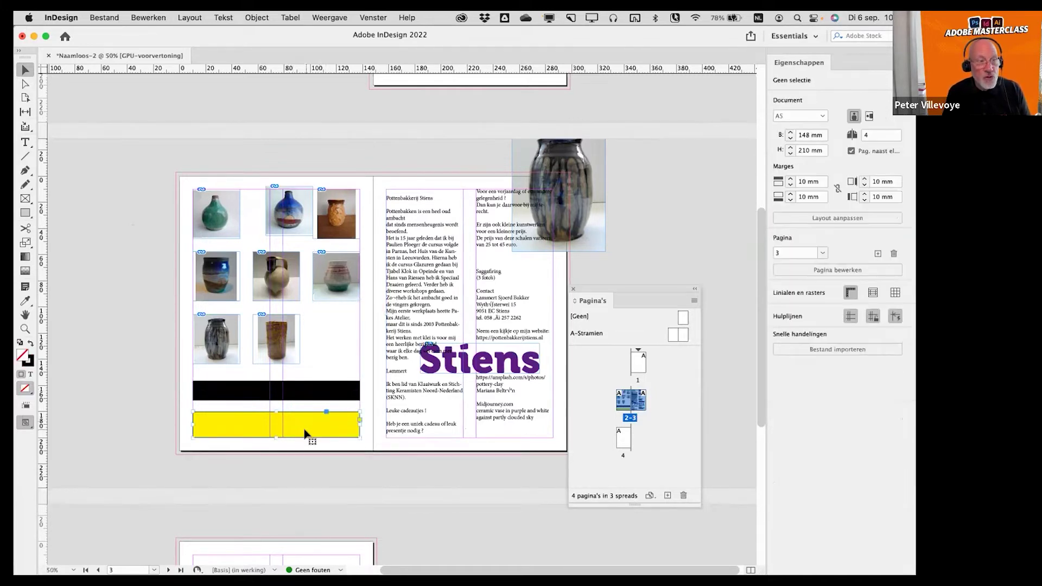
- Set the stroke of the black line on page 2 to 2 mm and deselect it
left_click(321, 393)
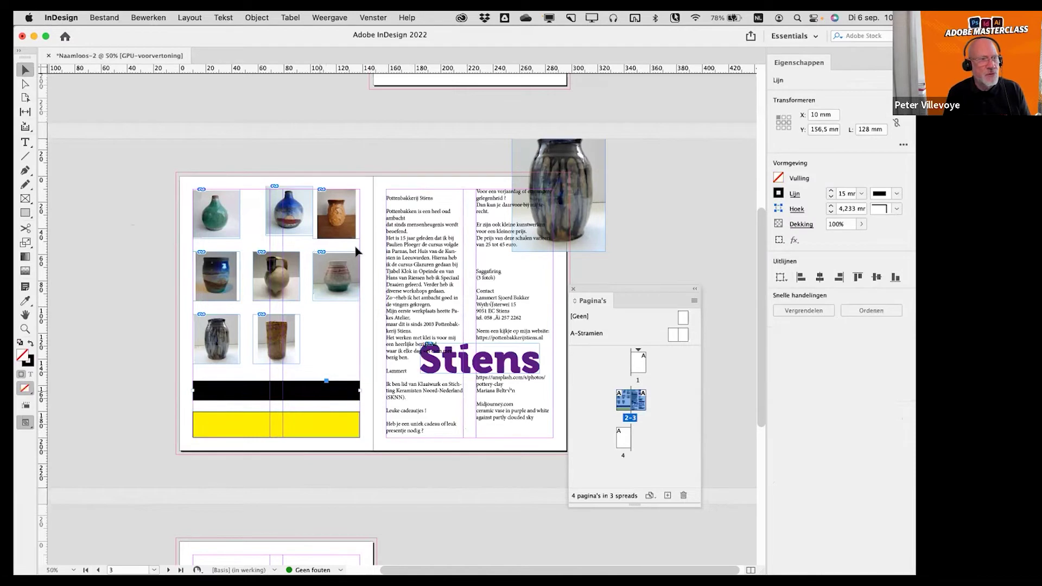
left_click(861, 194)
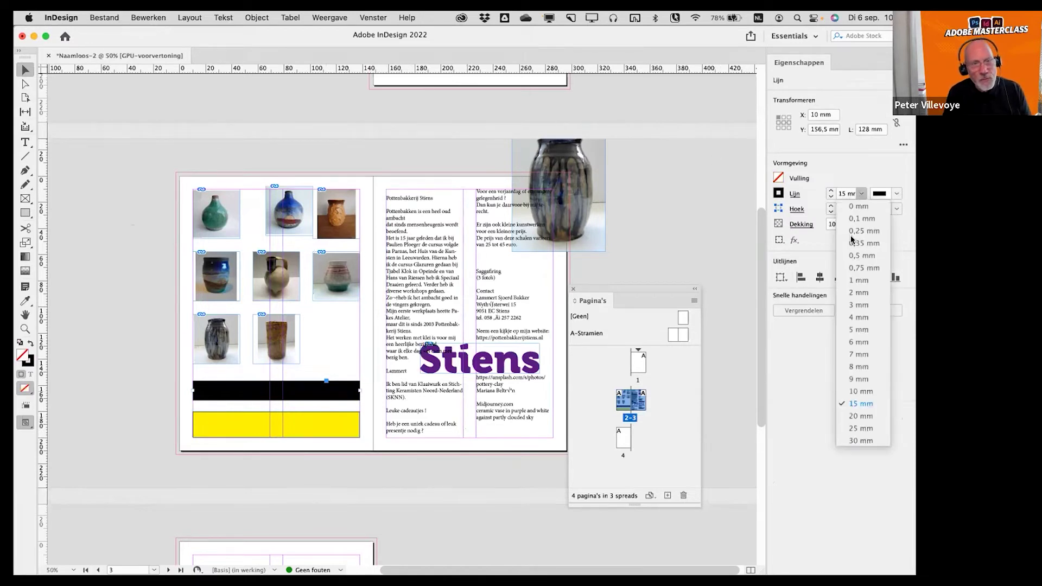
left_click(857, 290)
left_click(650, 251)
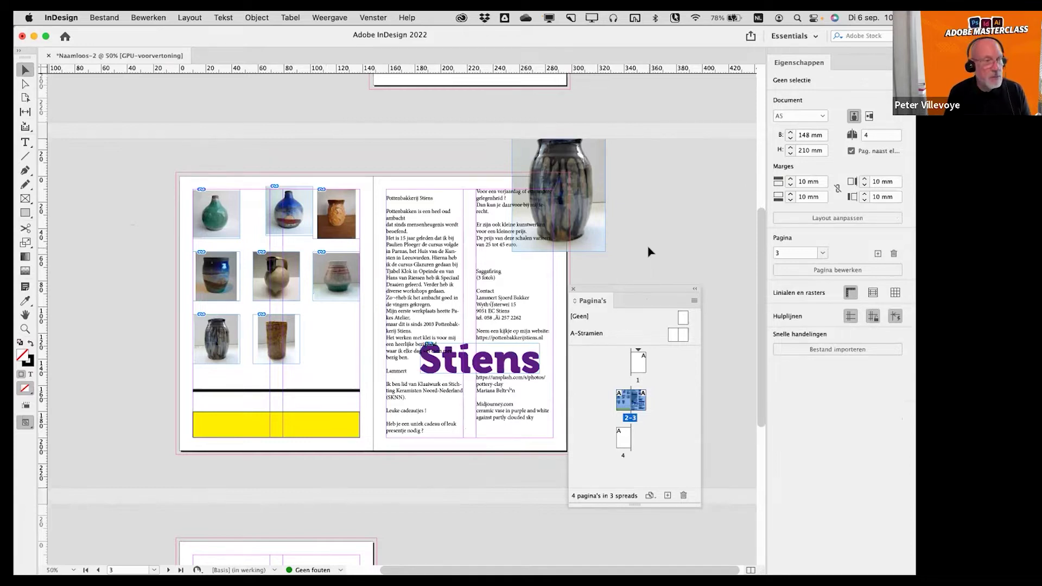
- Open the recent document Stiens A5 folder.indd with its cover page in view
scroll(590, 276, "up", 1)
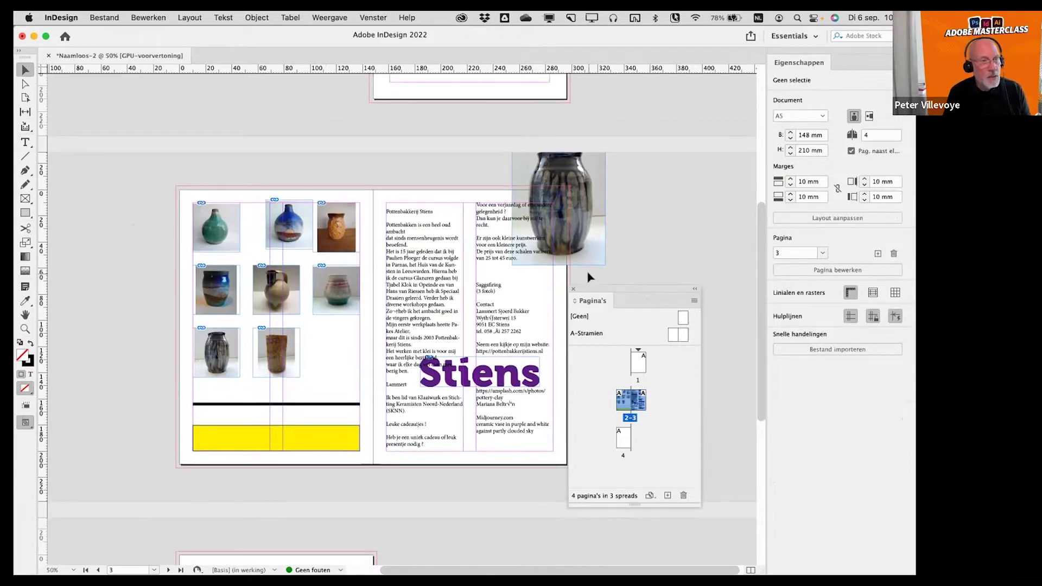
left_click(95, 17)
mouse_move(90, 74)
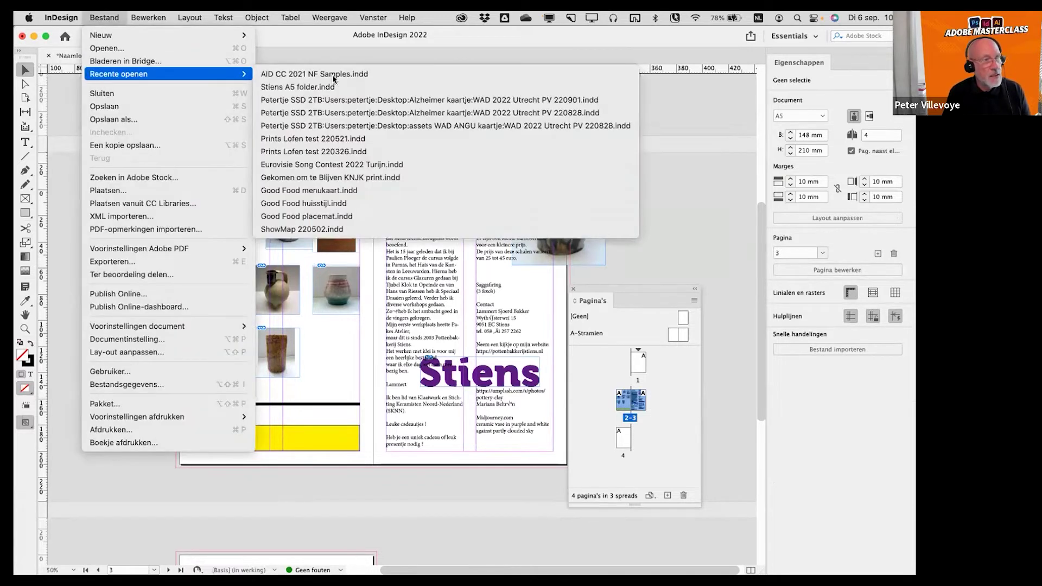
left_click(331, 88)
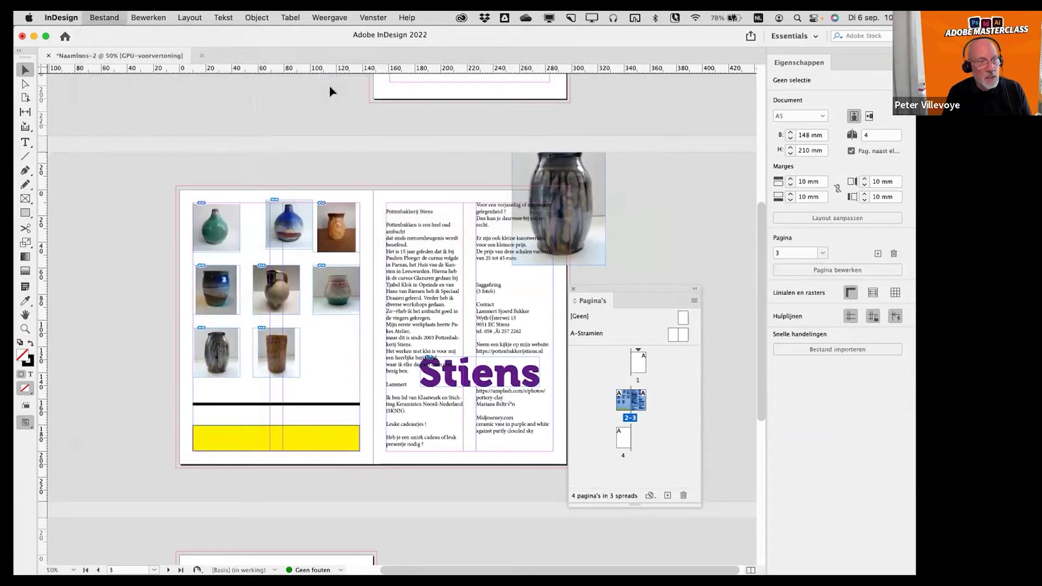
key("super+0")
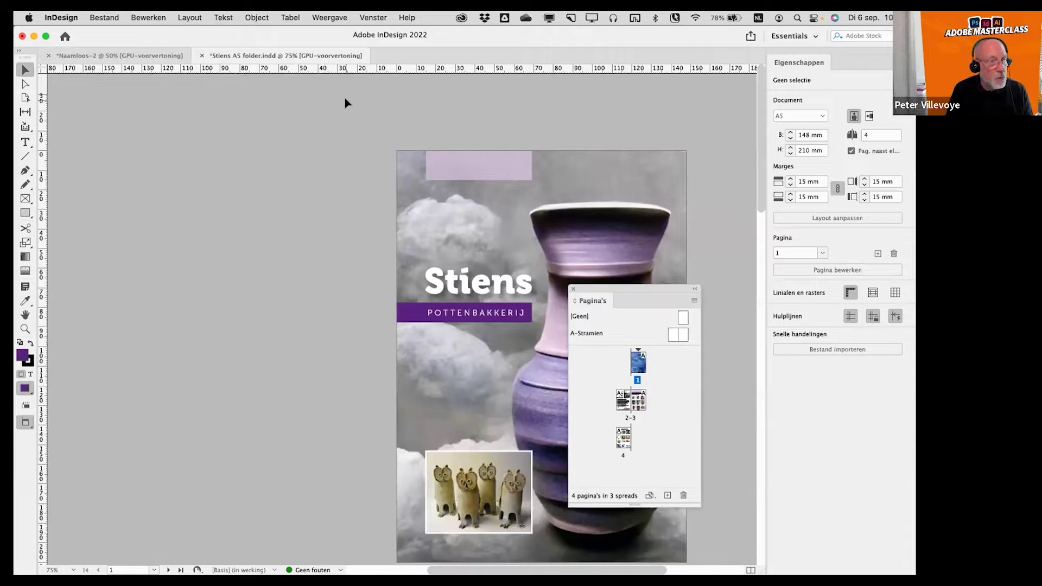
- Examine the cover and the spread of pages 2–3 in the finished folder, moving the page overview off the artwork
scroll(275, 181, "right", 5)
scroll(274, 181, "down", 2)
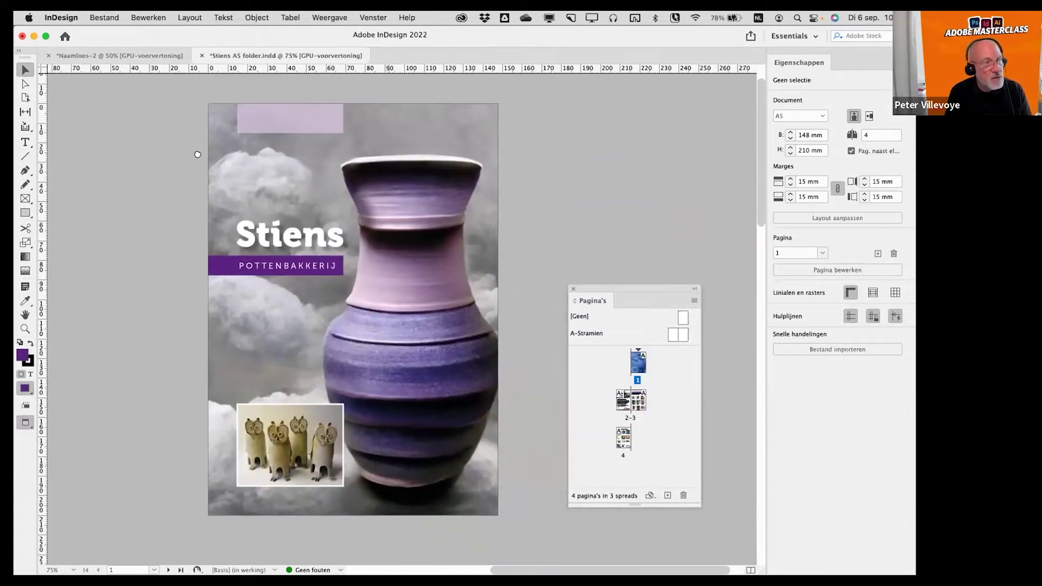
scroll(228, 201, "down", 10)
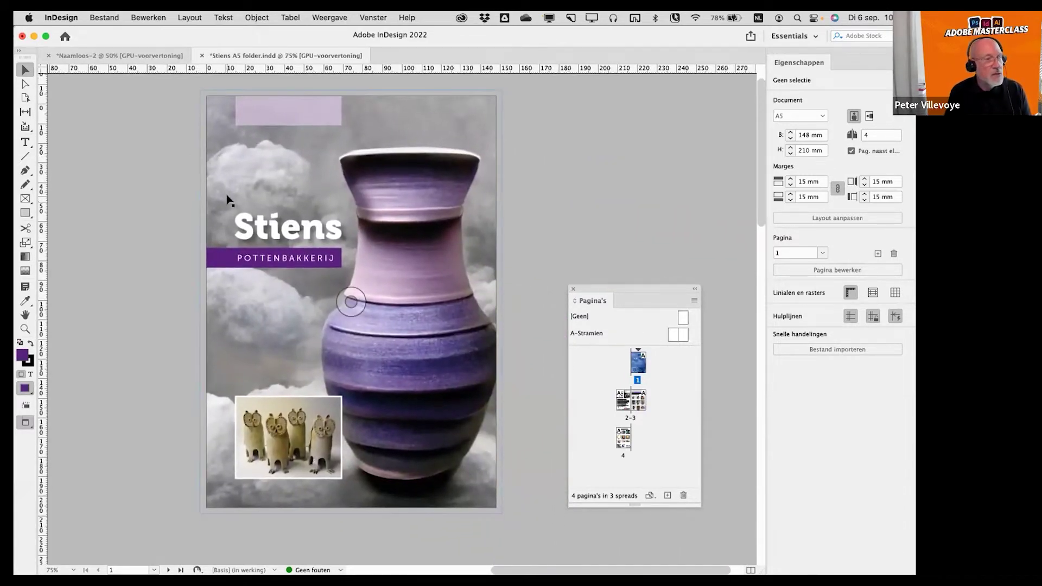
scroll(233, 228, "down", 3)
scroll(367, 191, "left", 6)
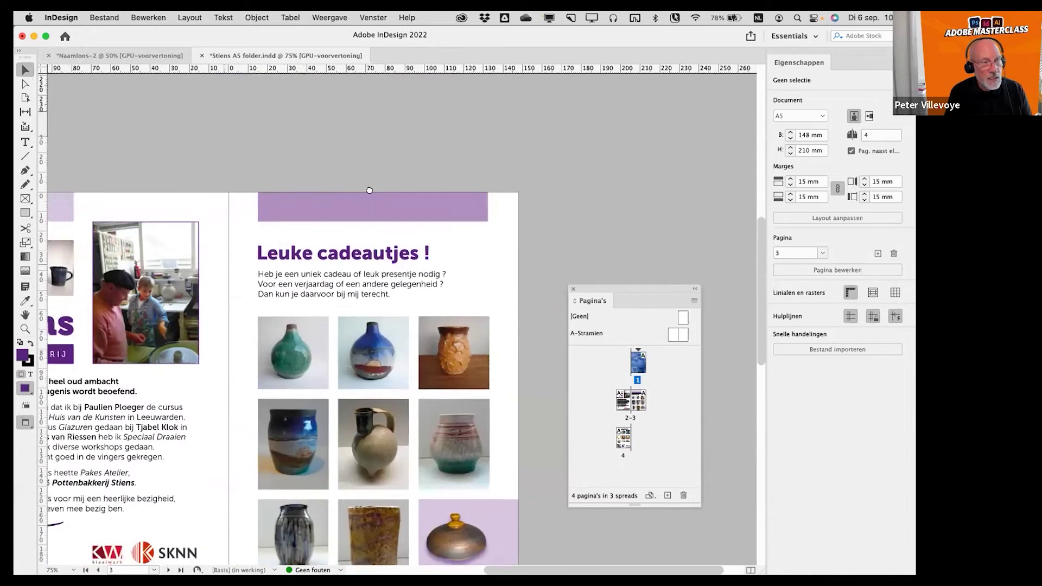
scroll(409, 175, "down", 2)
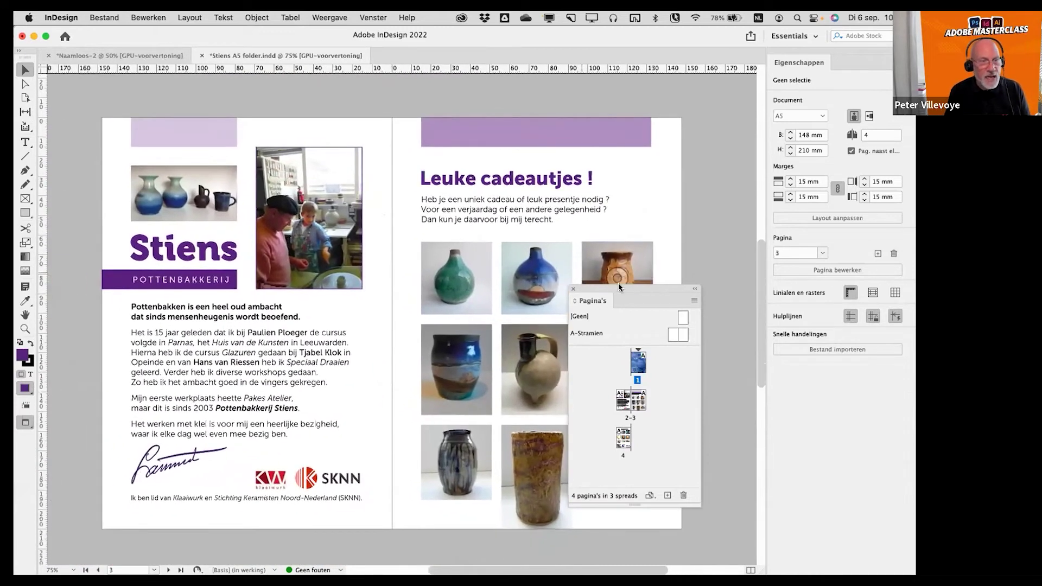
left_click_drag(619, 289, 775, 260)
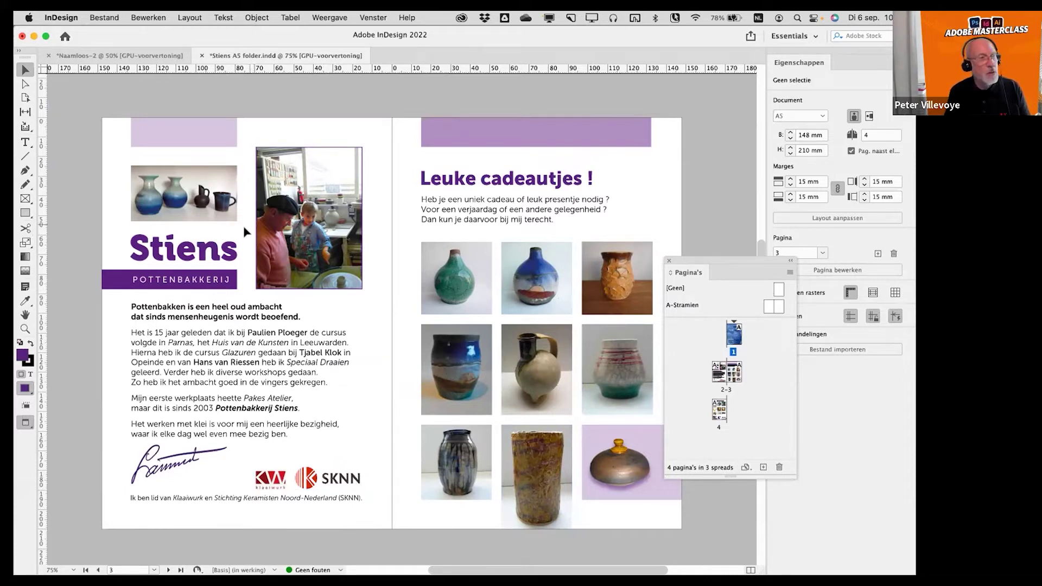
- Show the frames and guides of the finished folder and select pages 2 and 3, followed by pages 3 and 4, in the page overview
left_click(26, 423)
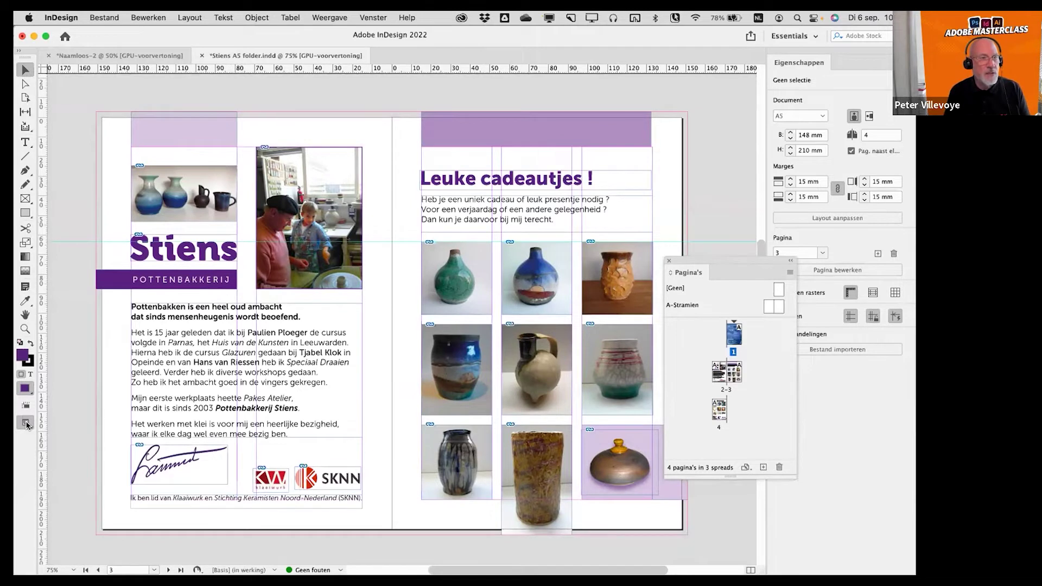
left_click(720, 375)
left_click(731, 378, "shift")
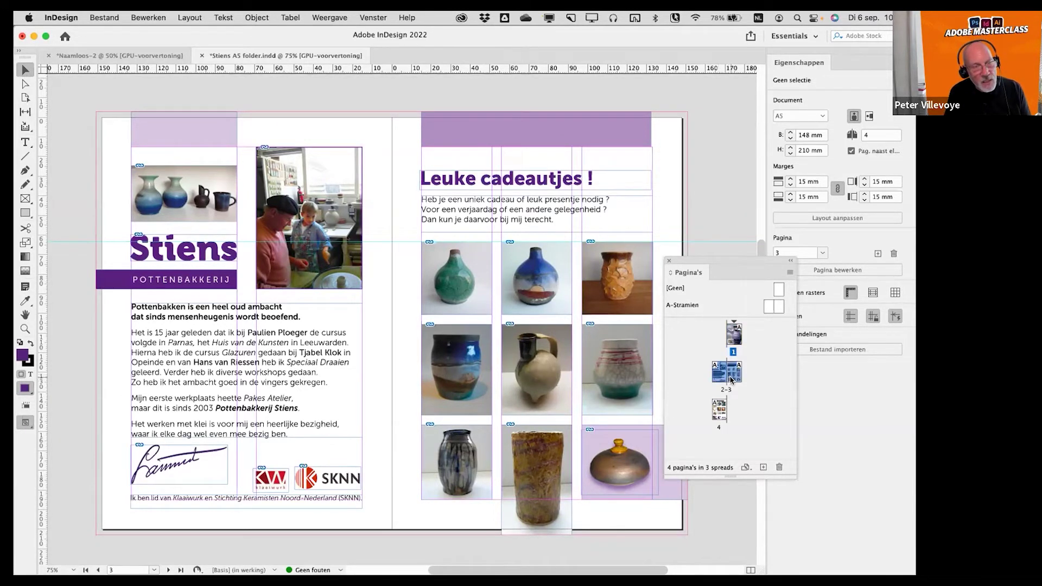
left_click(719, 412)
left_click(732, 381, "shift")
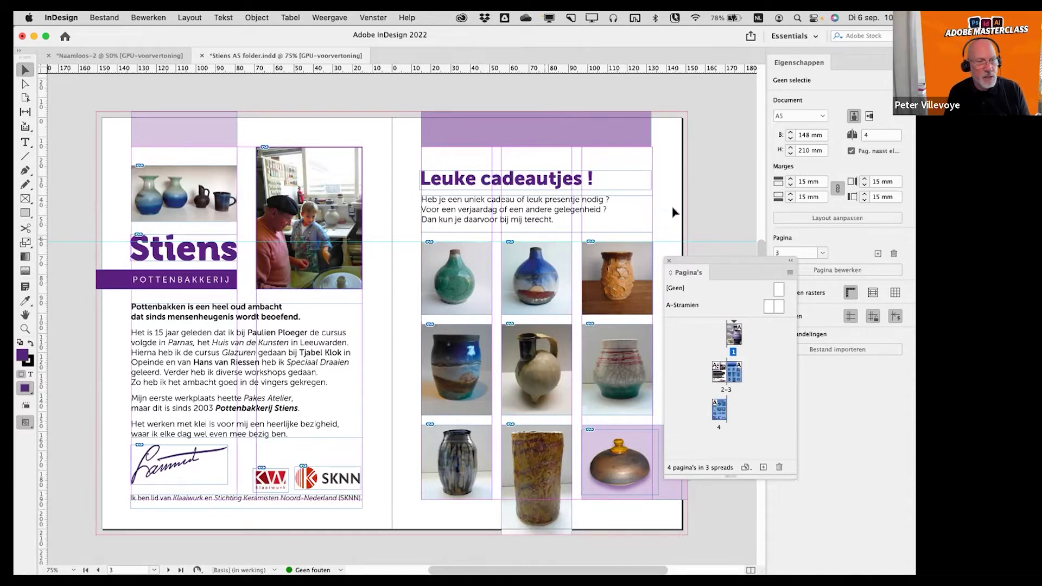
left_click_drag(695, 259, 700, 260)
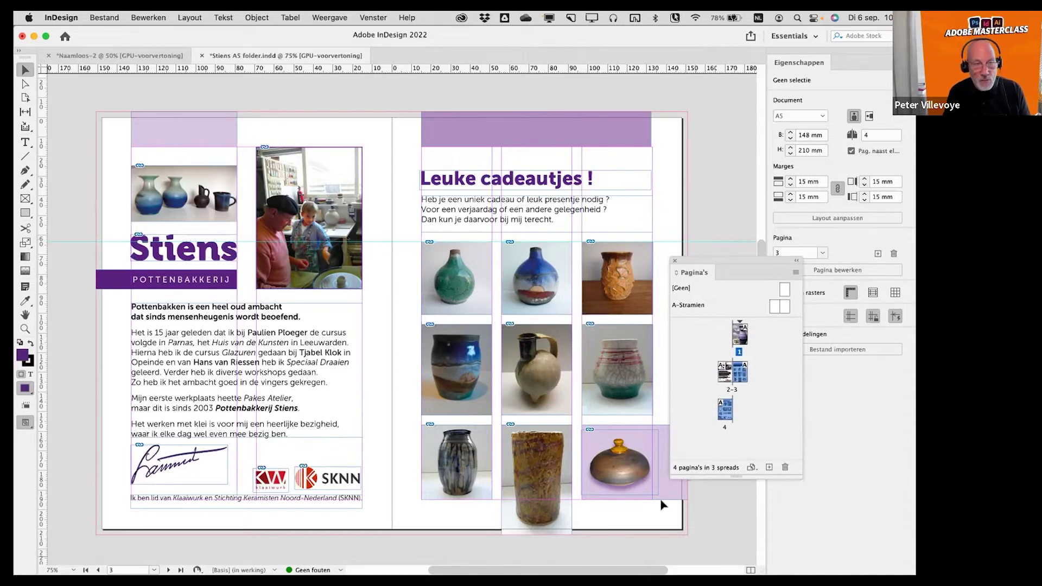
- Try moving and rotating the orange-brown vase photo on page 3 of the finished folder, and undo both changes
left_click(644, 300)
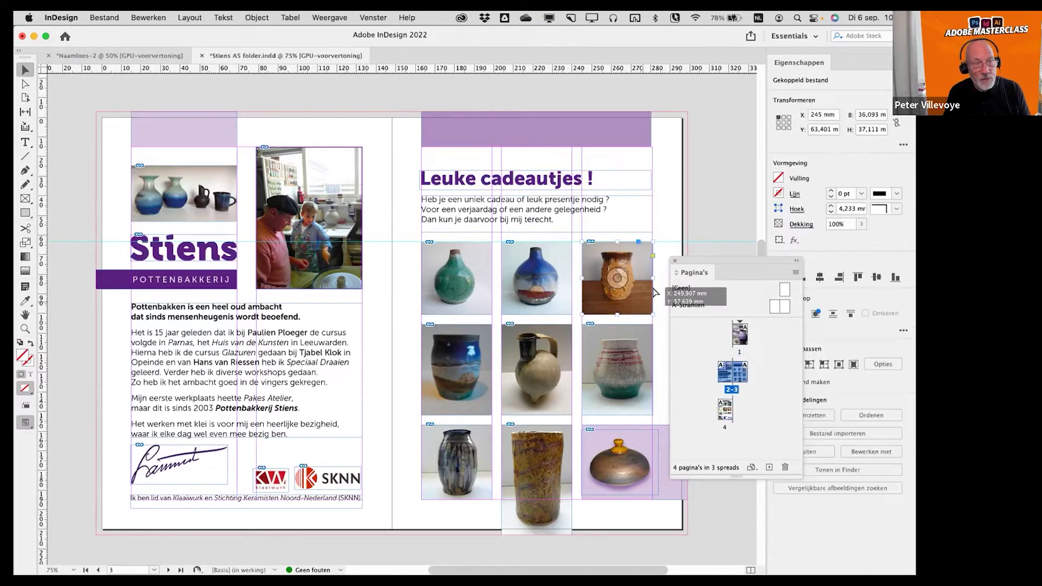
left_click_drag(617, 278, 628, 268)
left_click_drag(672, 235, 669, 267)
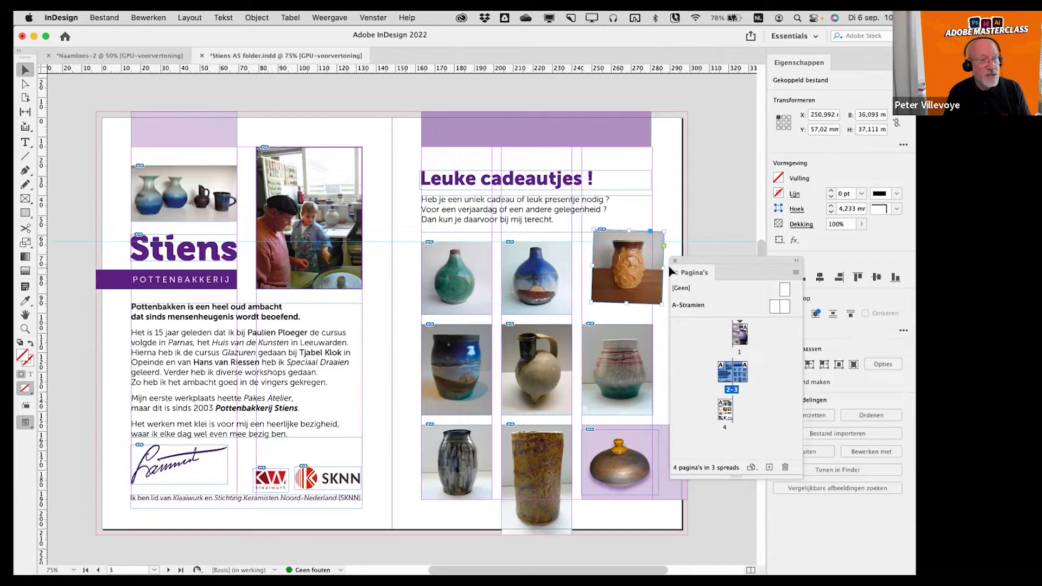
key("super+z")
key("super+z")
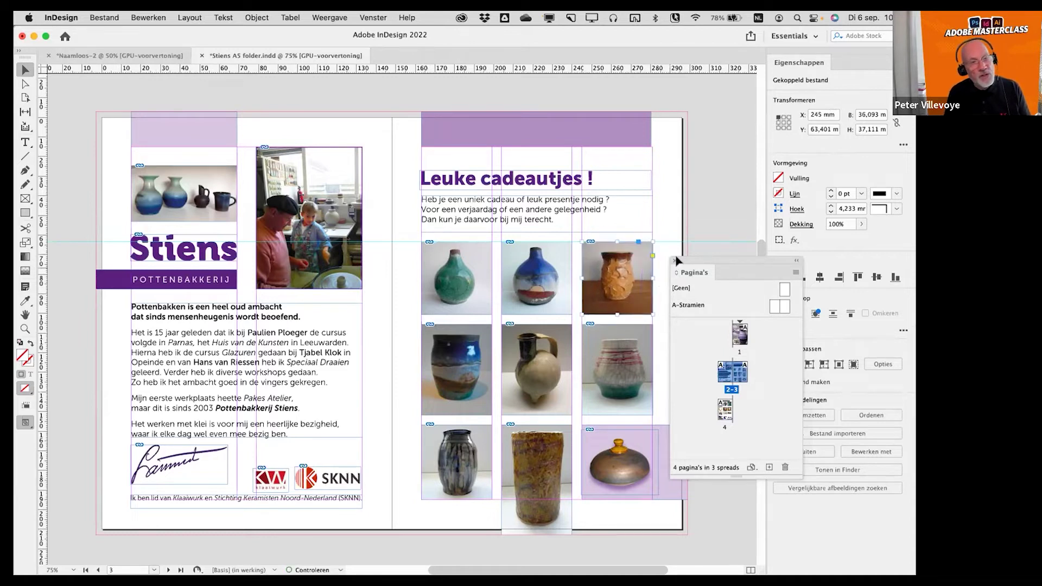
- Return to the Naamloos-2 document and delete the linked text frame in the second column of page 3
left_click(703, 219)
left_click_drag(712, 261, 718, 281)
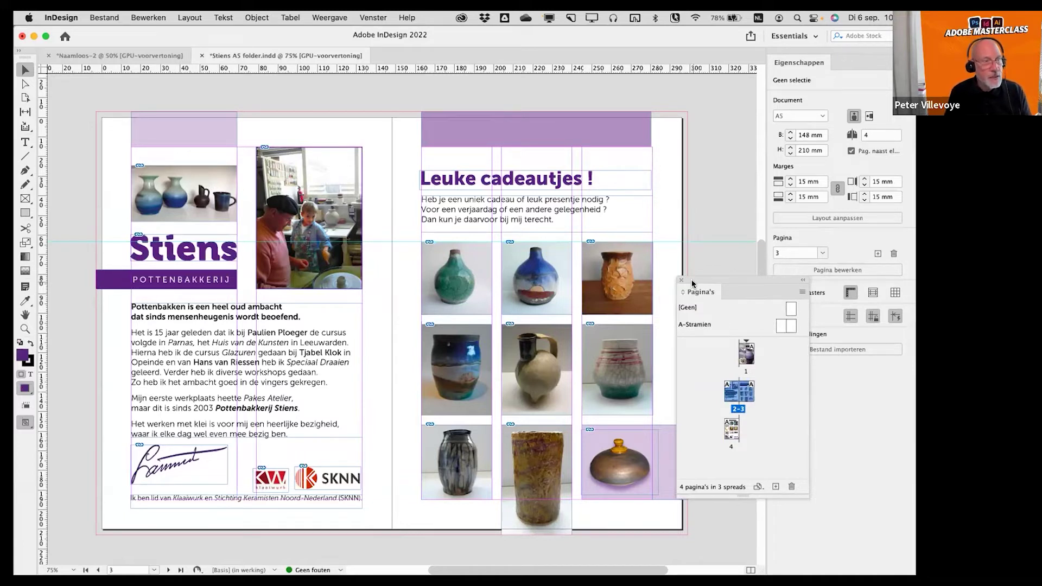
key("super+grave")
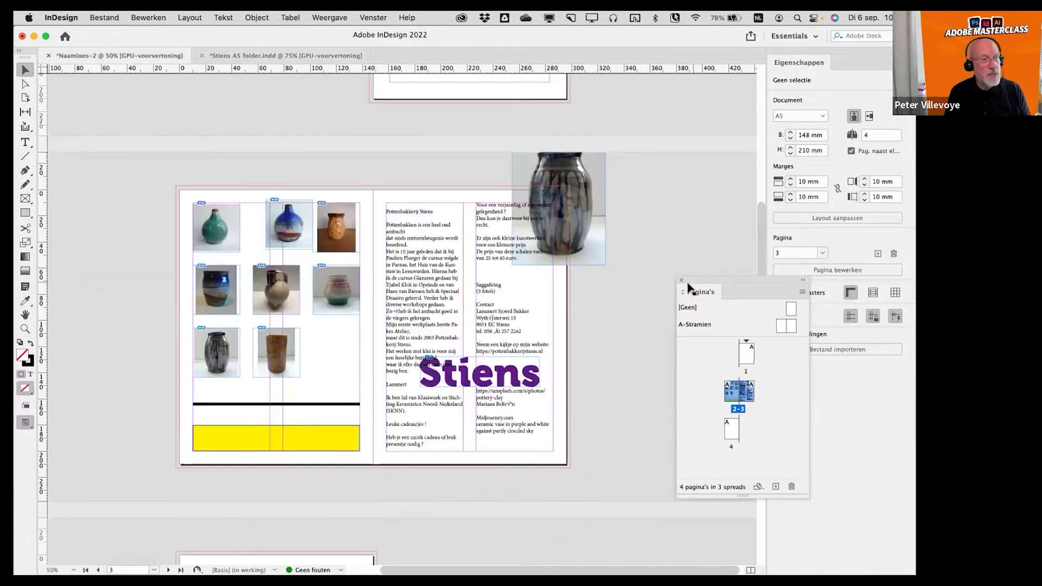
left_click(485, 311)
key("Delete")
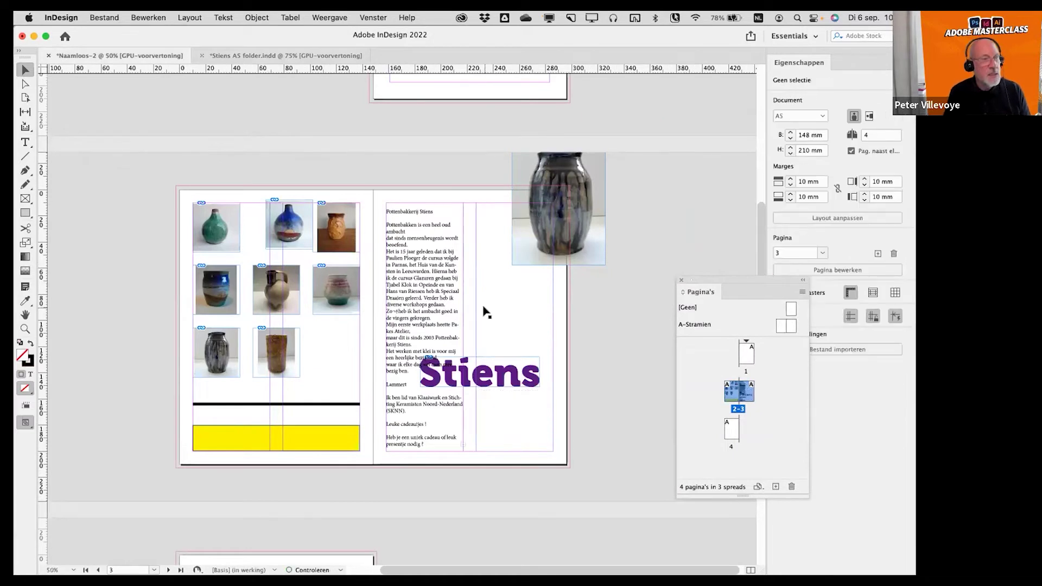
- Select the entire story in the first-column text frame on page 3, clear the selection and leave text editing
left_click(440, 314)
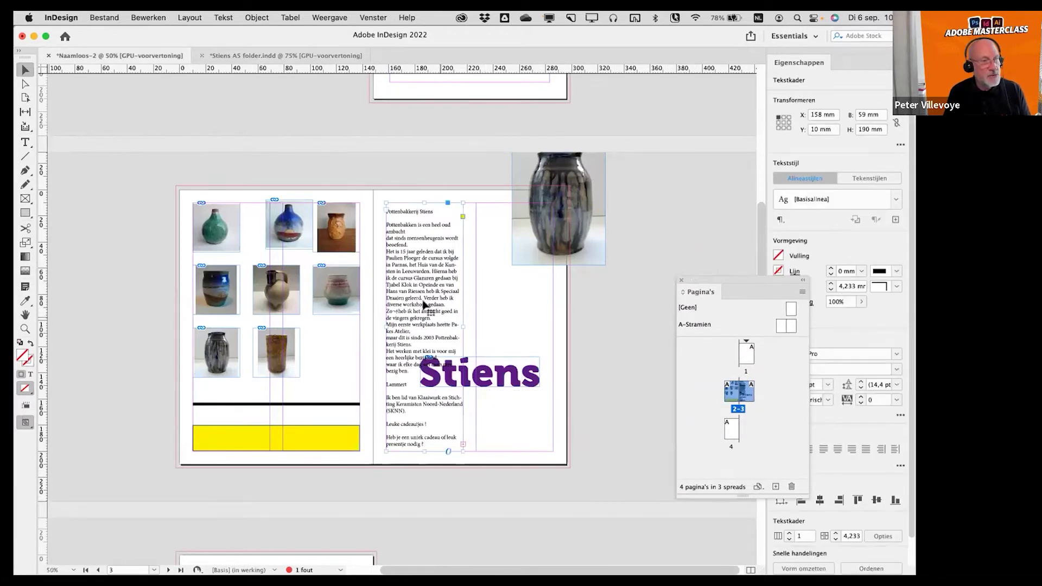
double_click(428, 293)
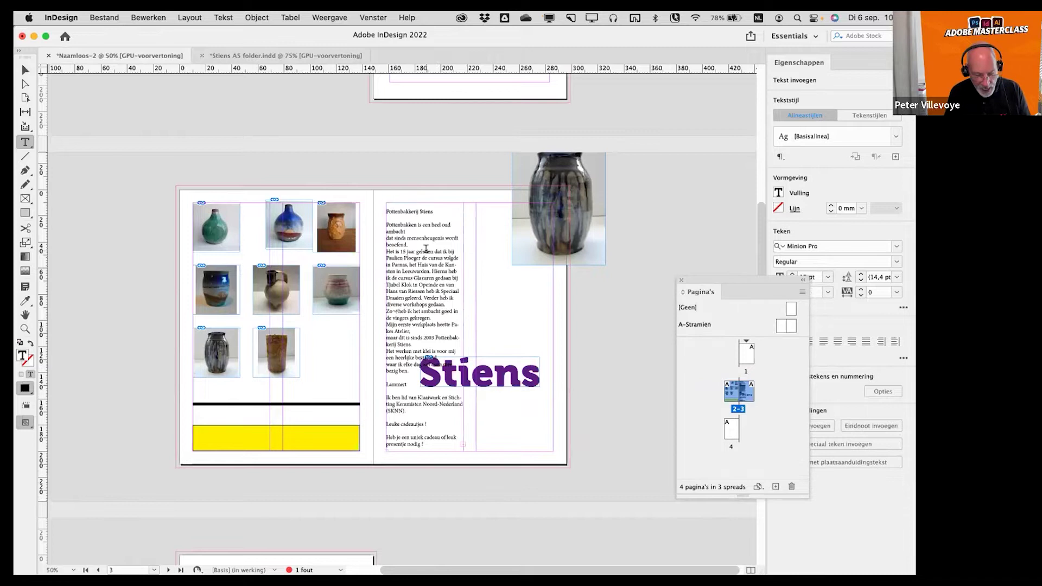
key("super+a")
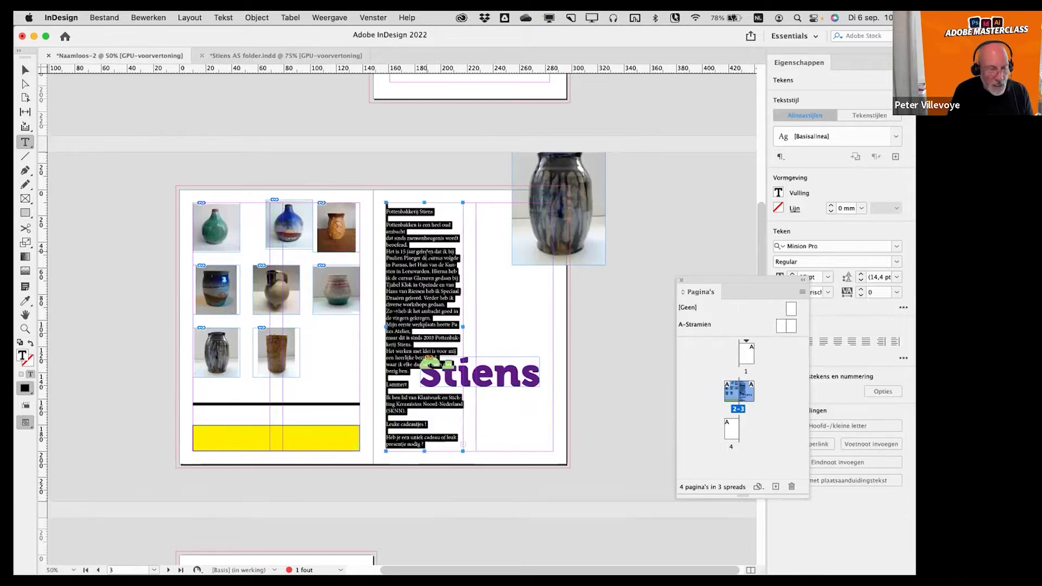
left_click(428, 253)
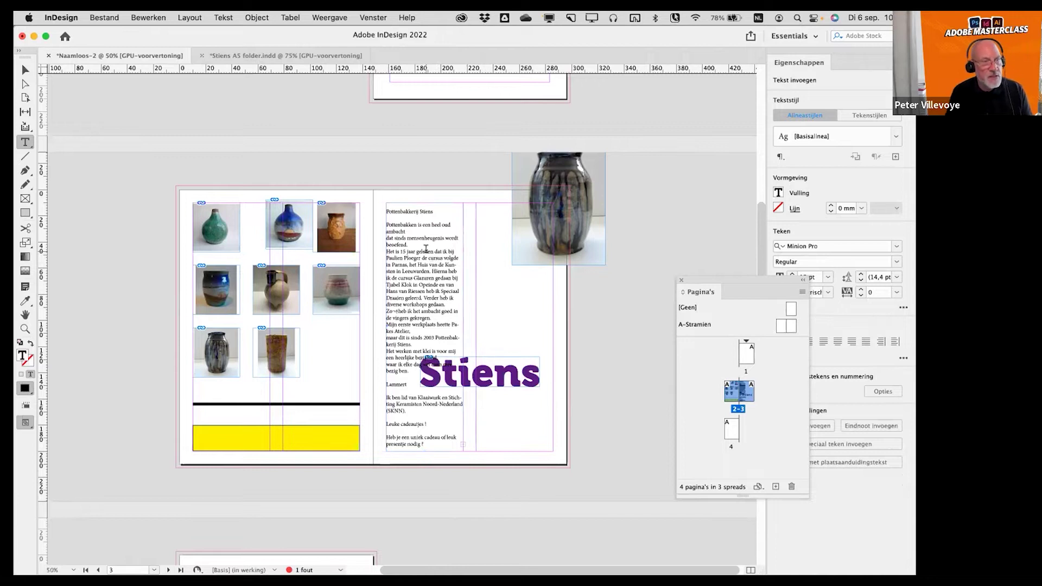
key("super")
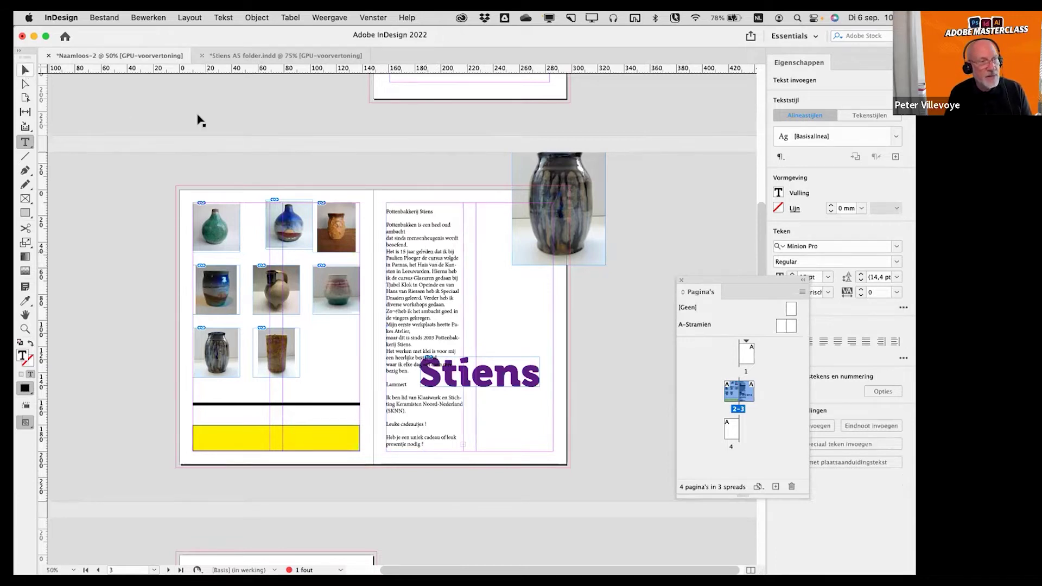
key("Escape")
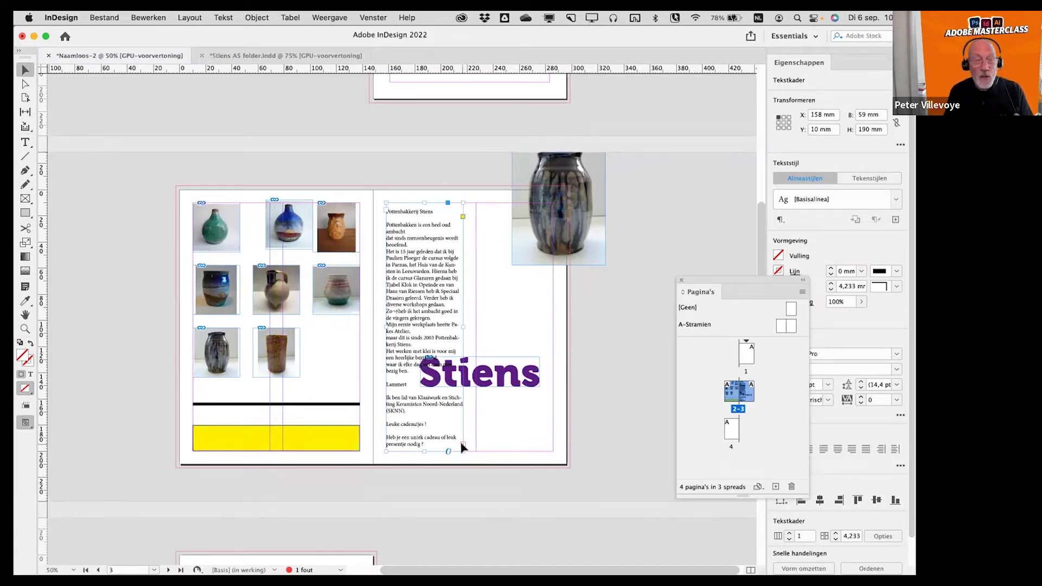
- Move the Stiens logo off the page 3 text to the upper-left corner of page 2 and reselect the text frame
left_click(463, 446)
left_click_drag(352, 229, 223, 193)
left_click(424, 374)
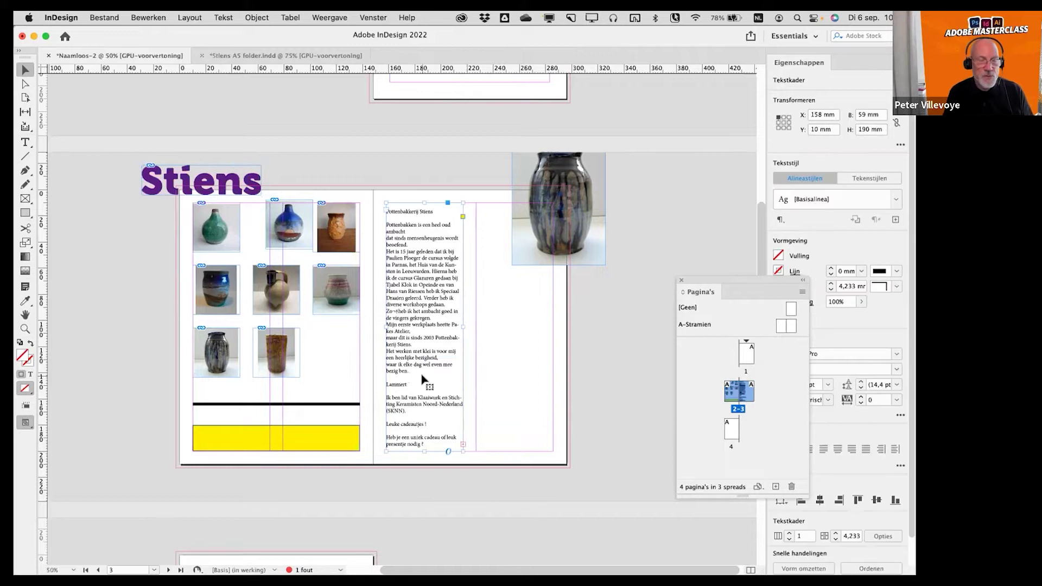
- Flow the overset text into two linked frames in page 3's second column, about 66 by 59.5 mm and 40 by 21 mm
left_click(463, 446)
left_click_drag(482, 309, 567, 383)
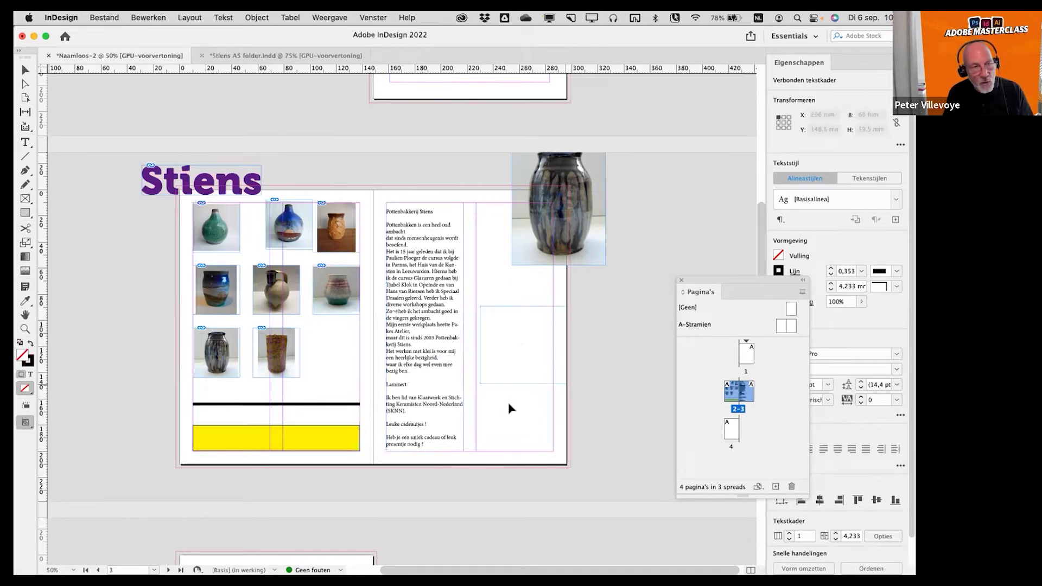
left_click_drag(485, 397, 536, 426)
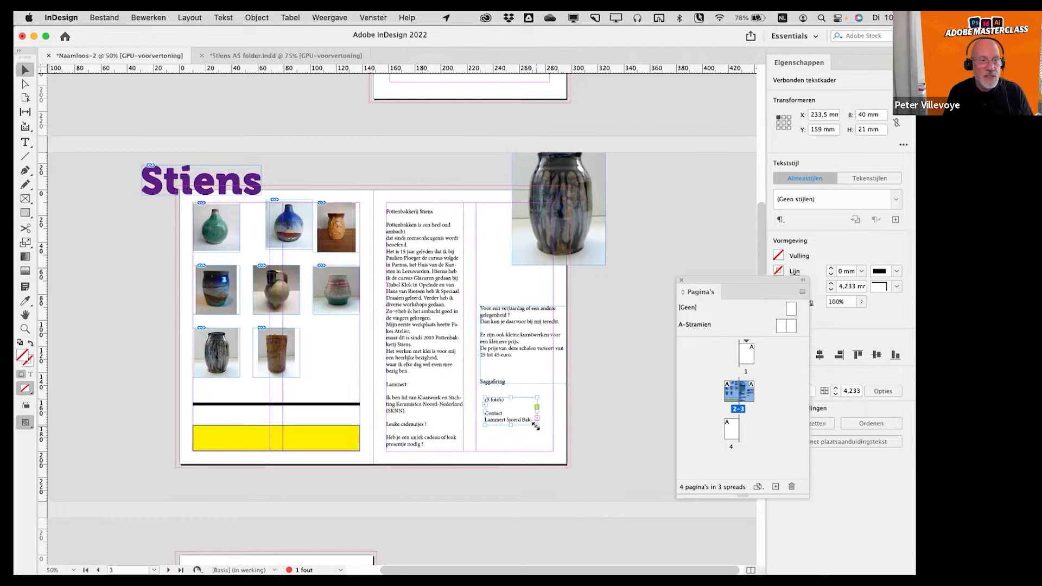
- Try adding two empty lines after the signature name in the first column, and remove them again
double_click(405, 398)
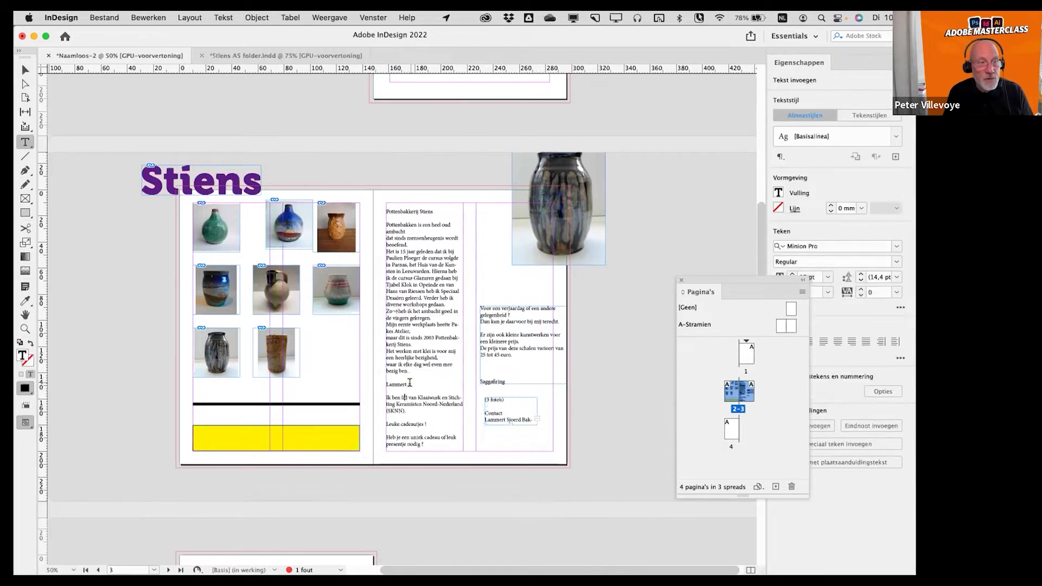
left_click(409, 383)
key("Return")
key("Return")
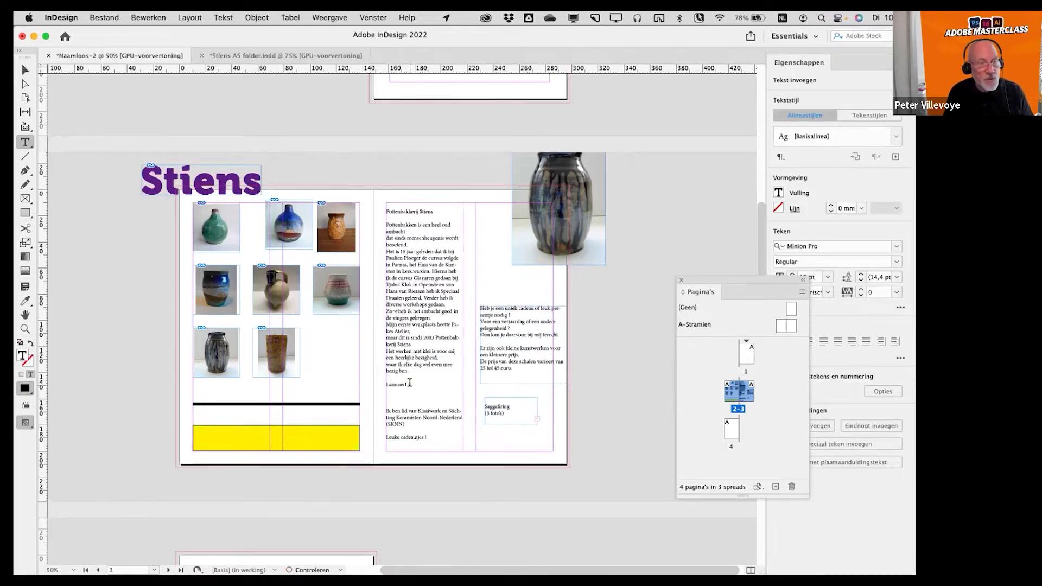
key("BackSpace")
key("BackSpace")
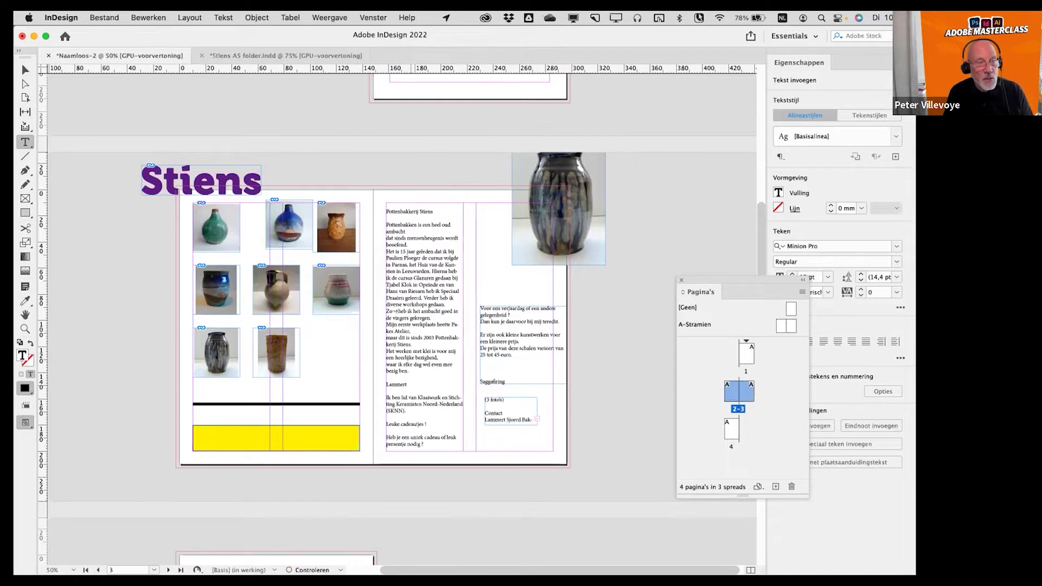
- Delete both linked text frames in the second column of page 3
key("Escape")
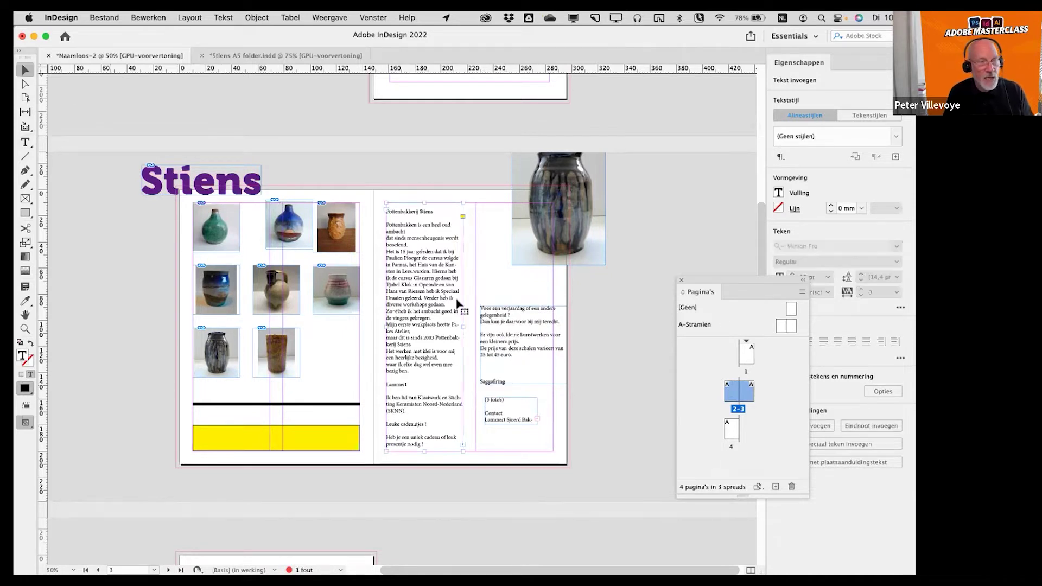
left_click(510, 424, "shift")
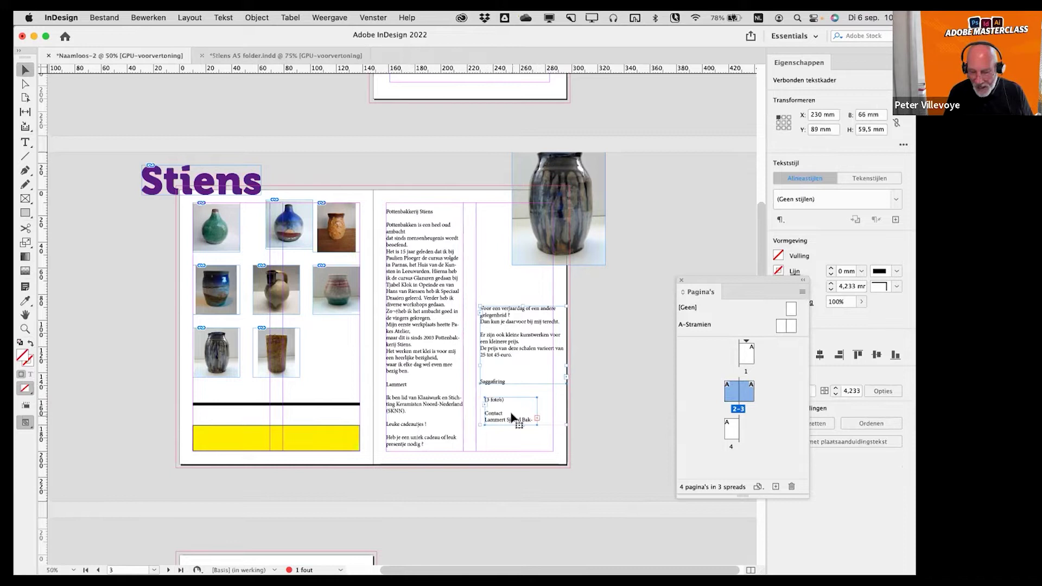
key("Delete")
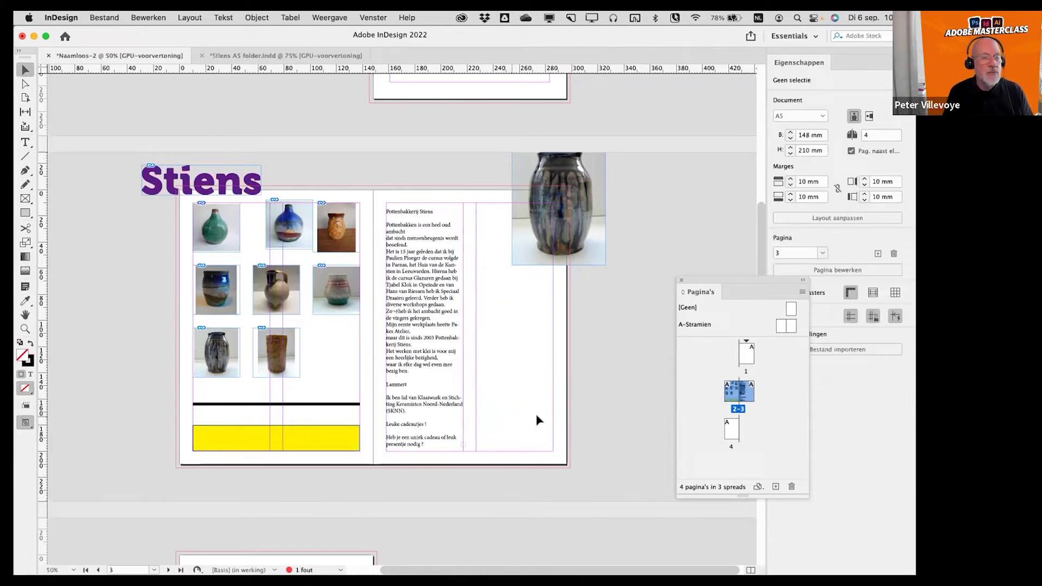
- Autoflow the first frame's overset text from the top of page 3's second column, adding pages automatically for the rest
left_click(454, 401)
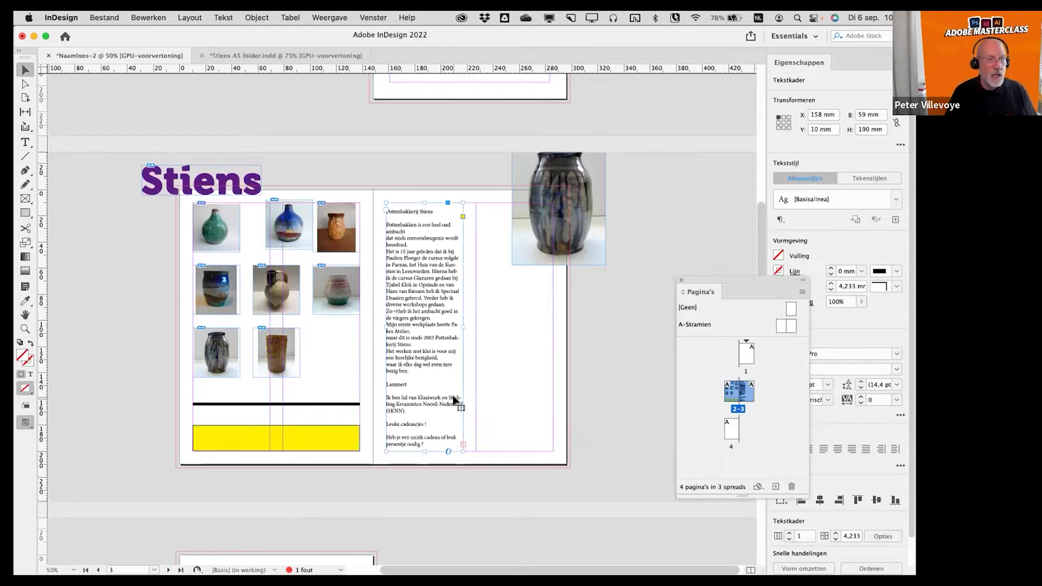
left_click(463, 446)
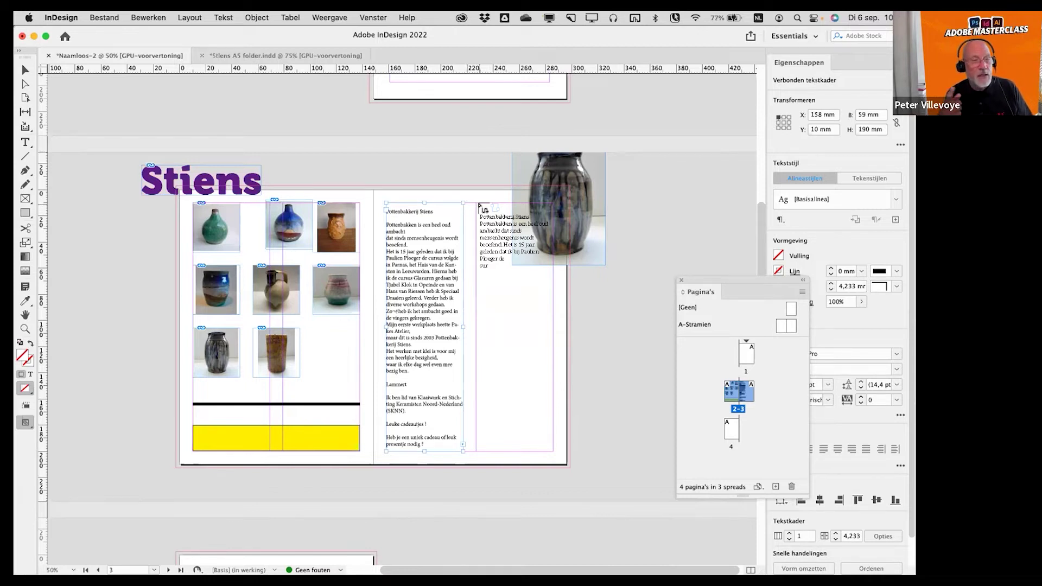
left_click(479, 206, "shift")
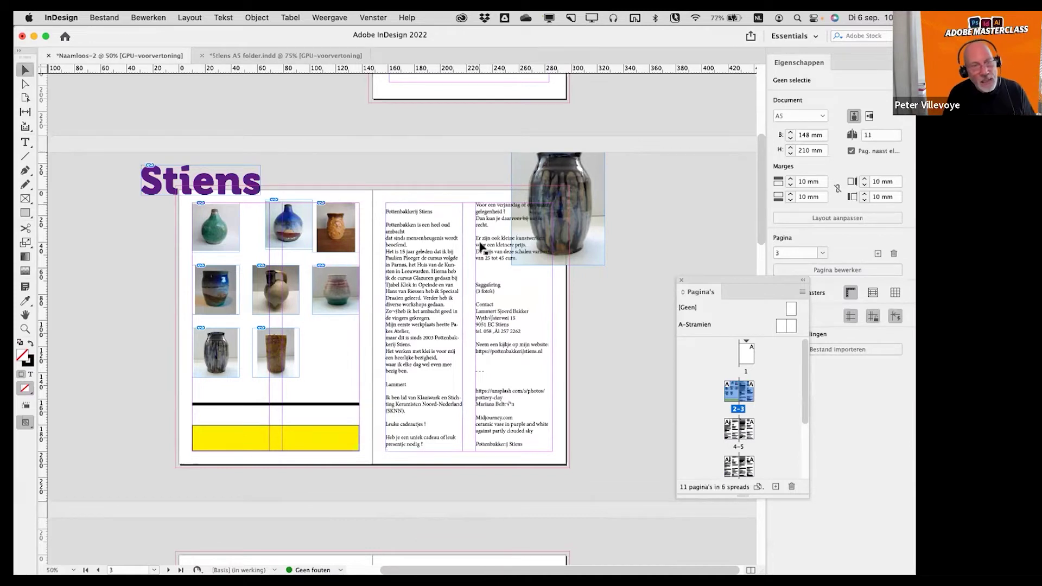
- Examine the pages added by the autoflow, and compare them with the spread of pages 2–3 in the finished Stiens A5 folder
scroll(805, 425, "down", 5)
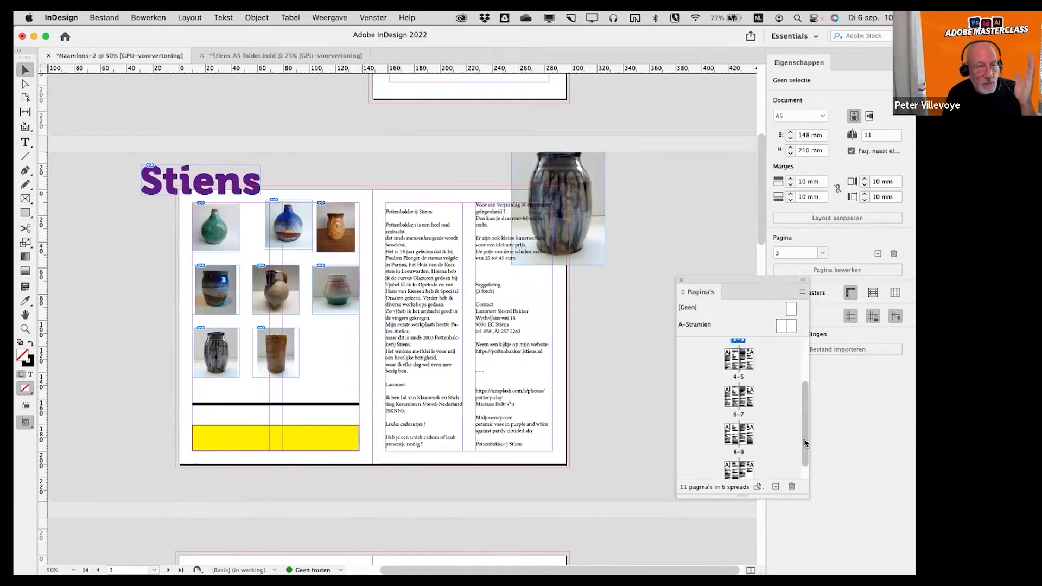
scroll(813, 391, "up", 5)
scroll(632, 417, "down", 12)
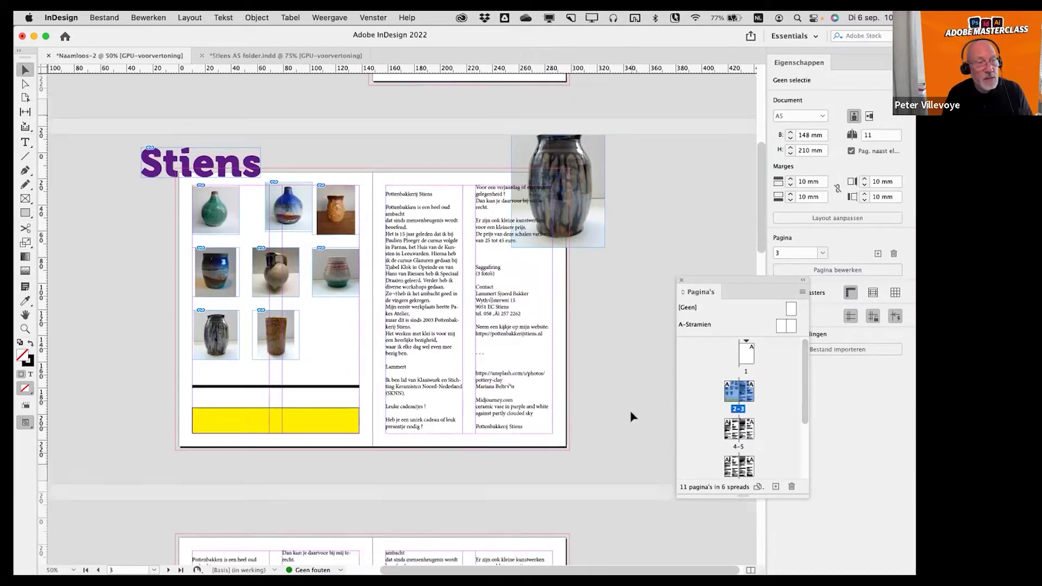
scroll(632, 417, "down", 20)
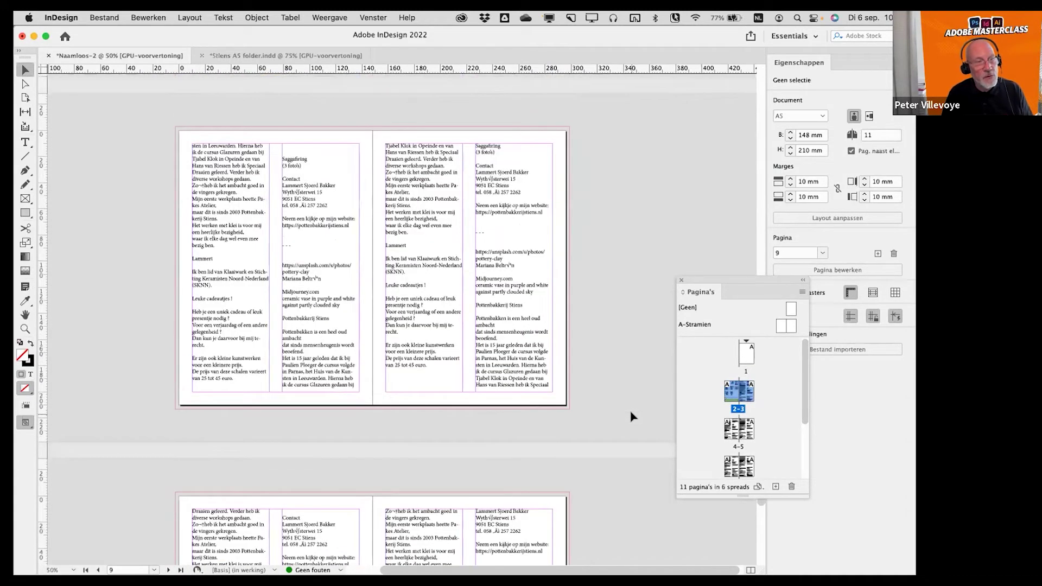
scroll(633, 417, "down", 8)
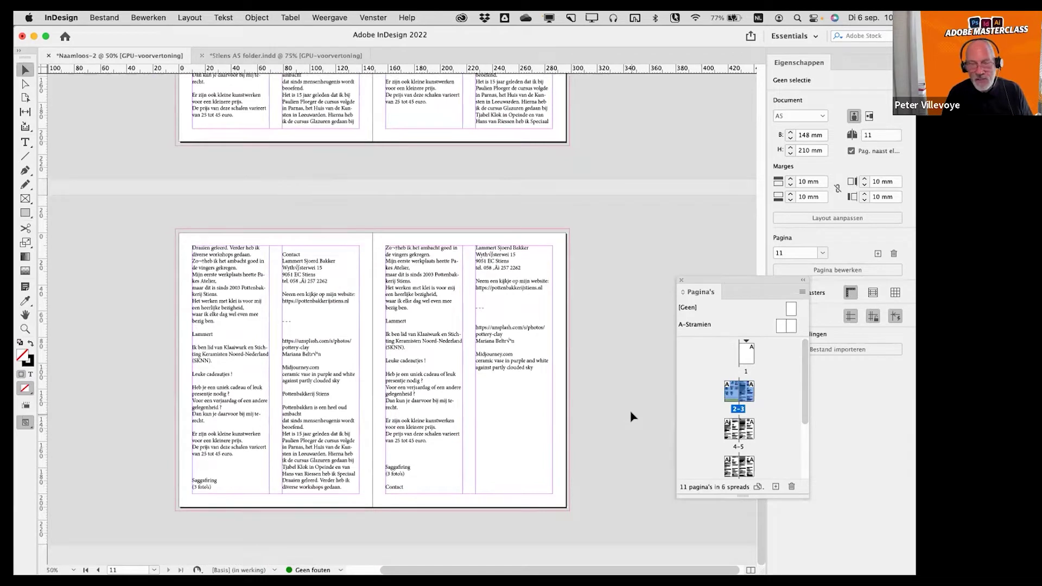
scroll(633, 417, "up", 20)
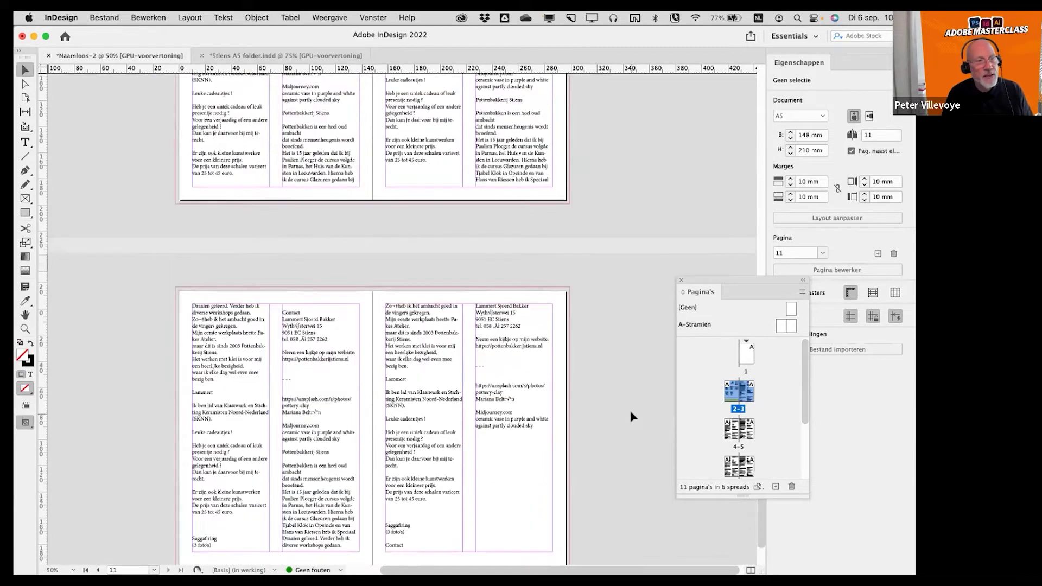
scroll(632, 417, "up", 15)
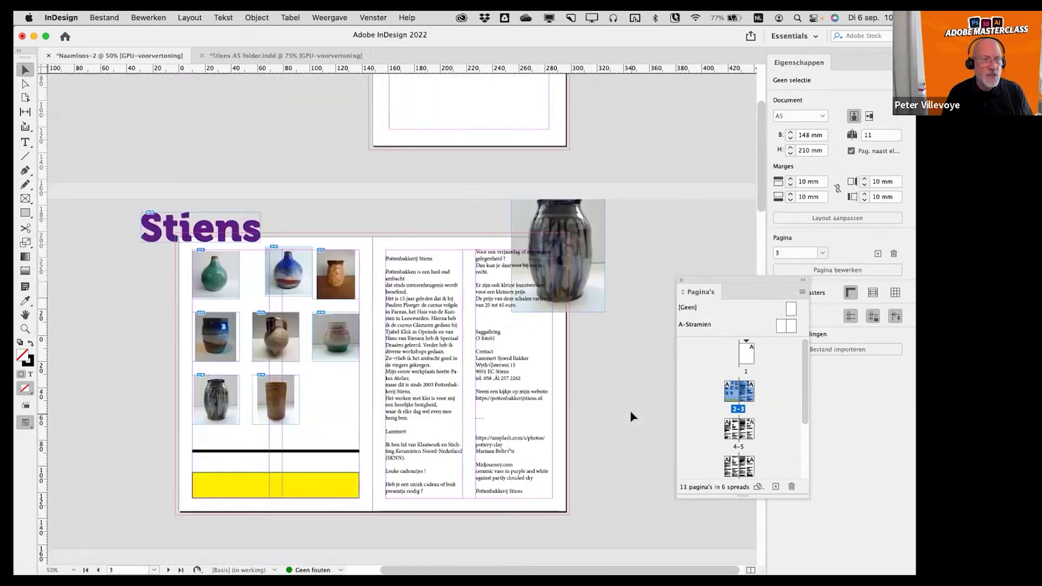
scroll(632, 417, "down", 8)
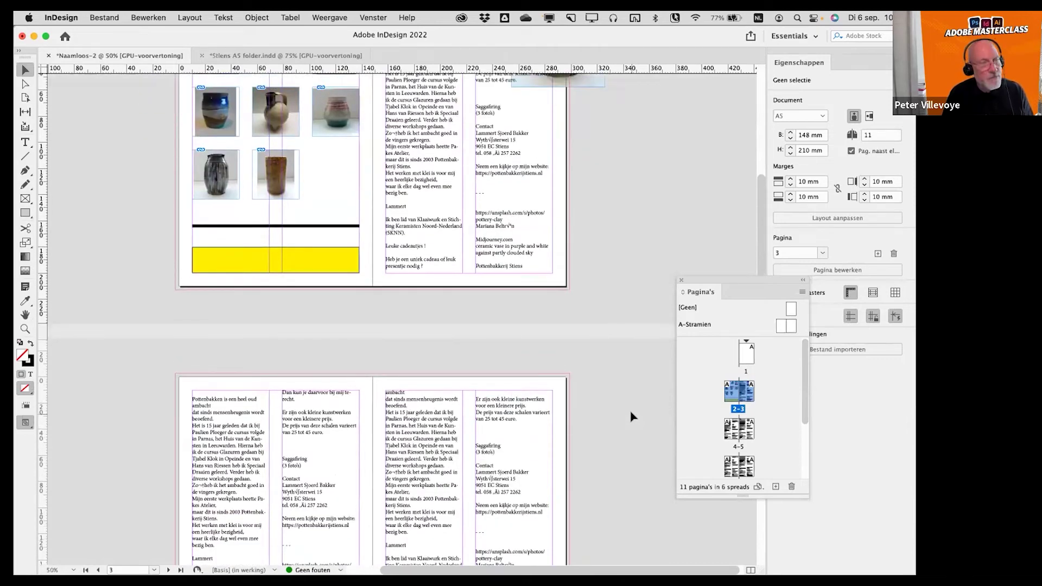
key("ctrl+Tab")
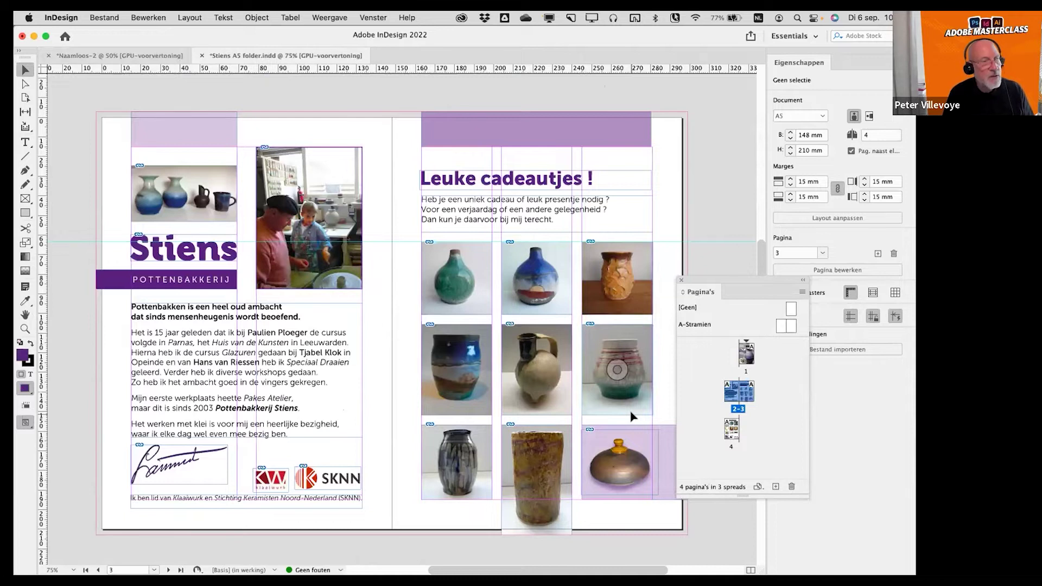
key("ctrl+Tab")
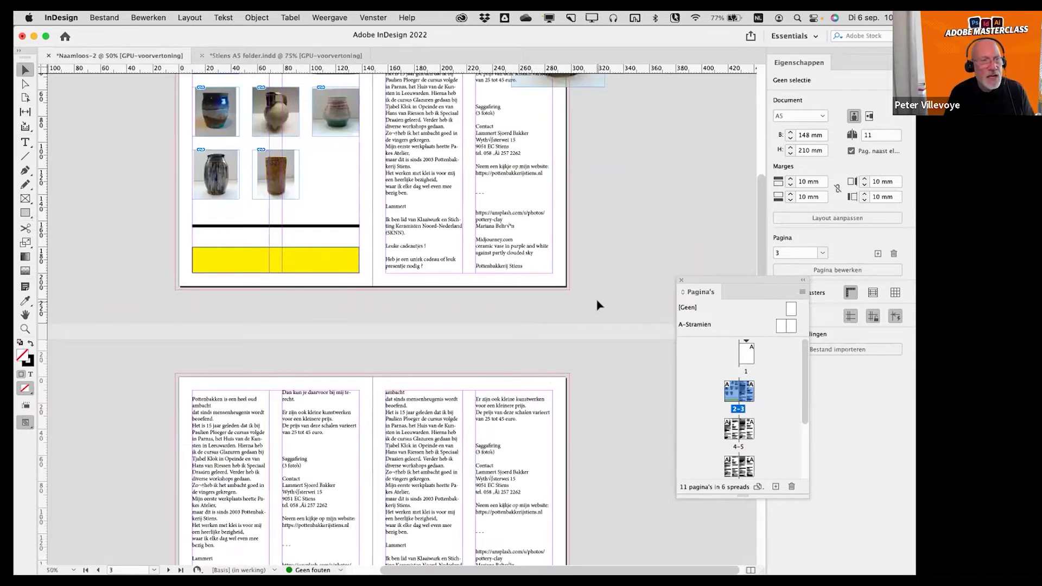
- Cut the opening paragraphs from "Pottenbakken is een heel oud ambacht" and paste them as a separate frame on the pasteboard beside page 2, about X -75, Y 60 mm
scroll(611, 292, "up", 5)
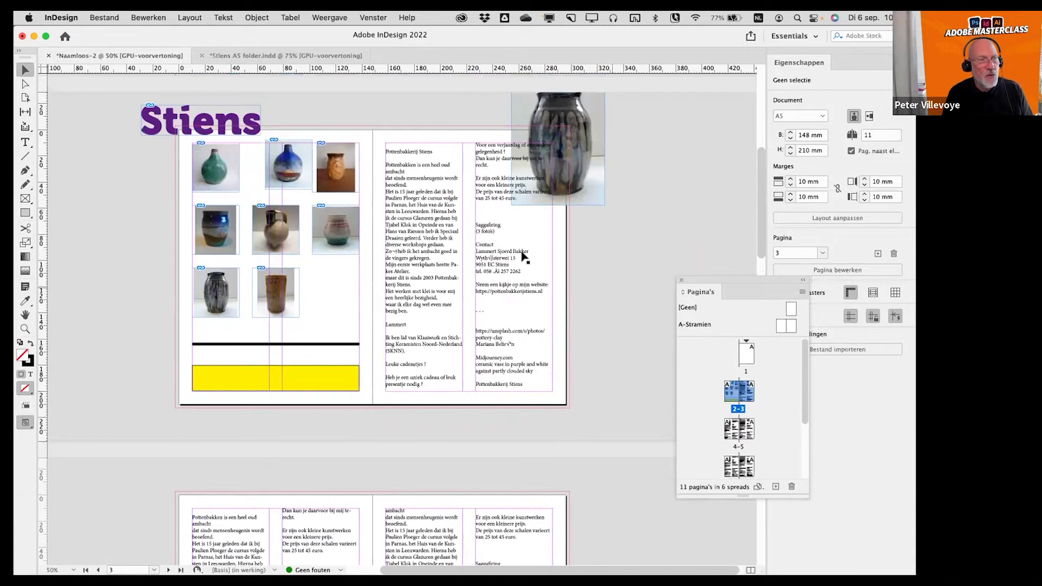
double_click(416, 169)
left_click_drag(415, 164, 413, 245)
key("ctrl+x")
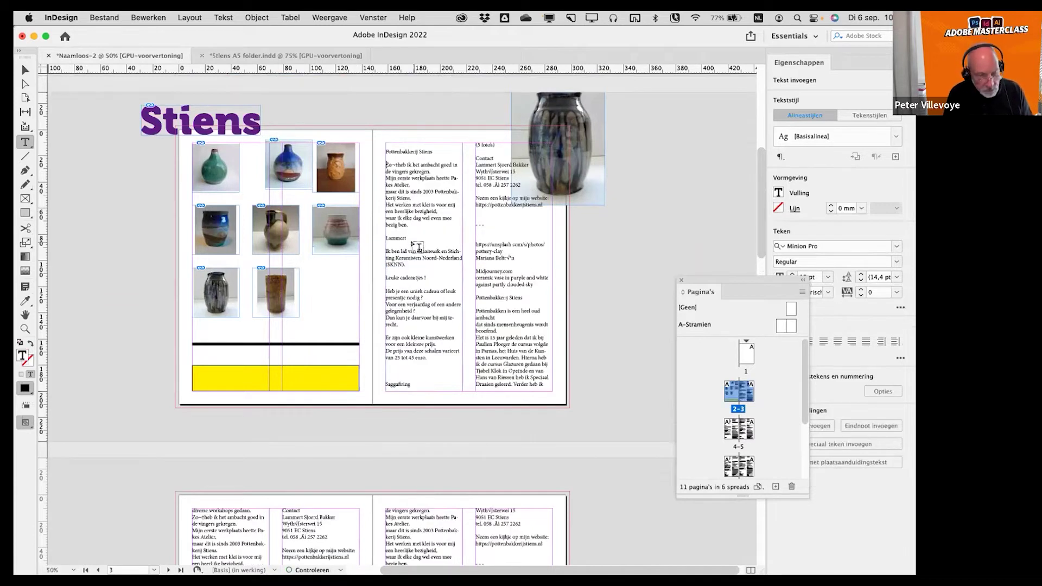
left_click(25, 70)
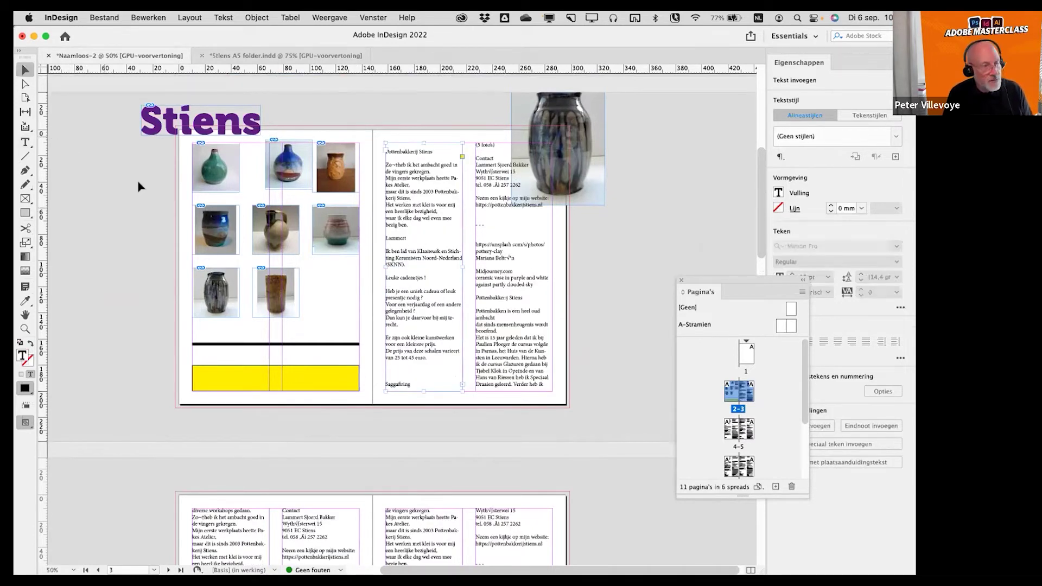
left_click(139, 186)
key("ctrl+v")
left_click_drag(406, 323, 120, 260)
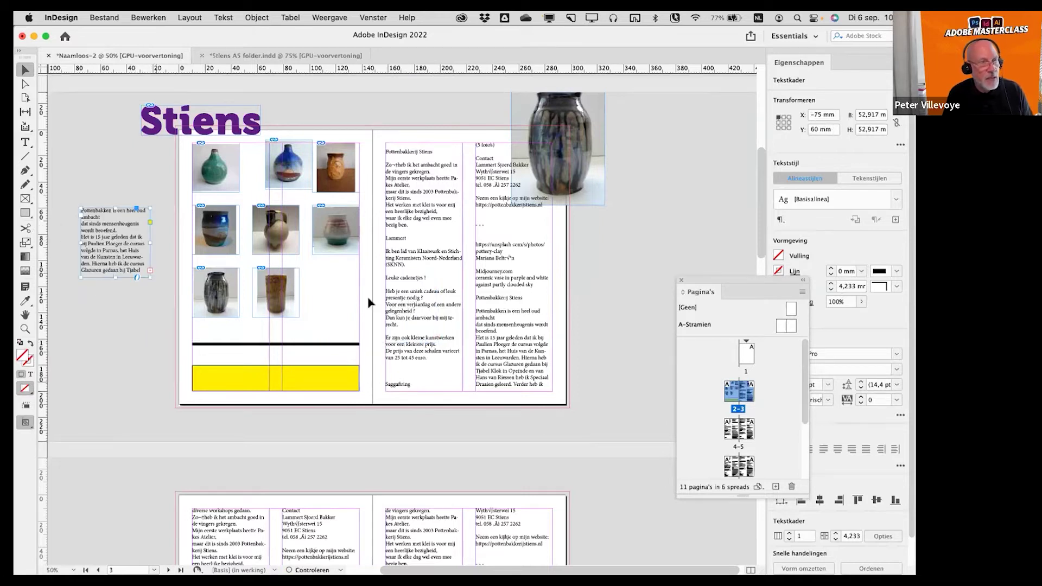
- Cut the "Ik ben lid van Klaaiwurk" paragraph and paste it as a separate frame beside page 3, at about X 299, Y 135 mm
double_click(429, 266)
double_click(417, 250)
left_click(417, 250)
left_click(415, 261)
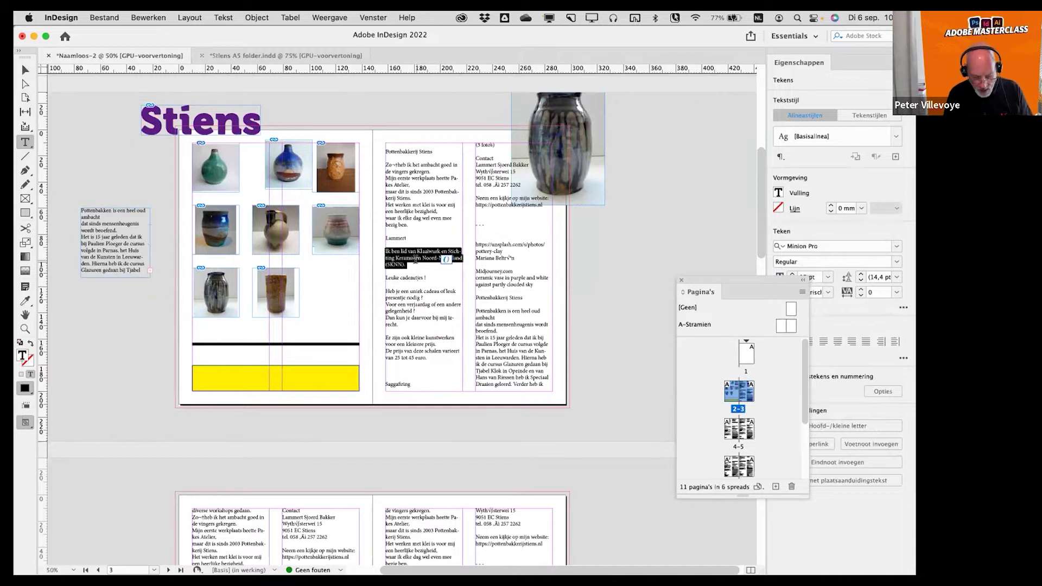
key("ctrl+x")
key("Escape")
left_click(83, 325)
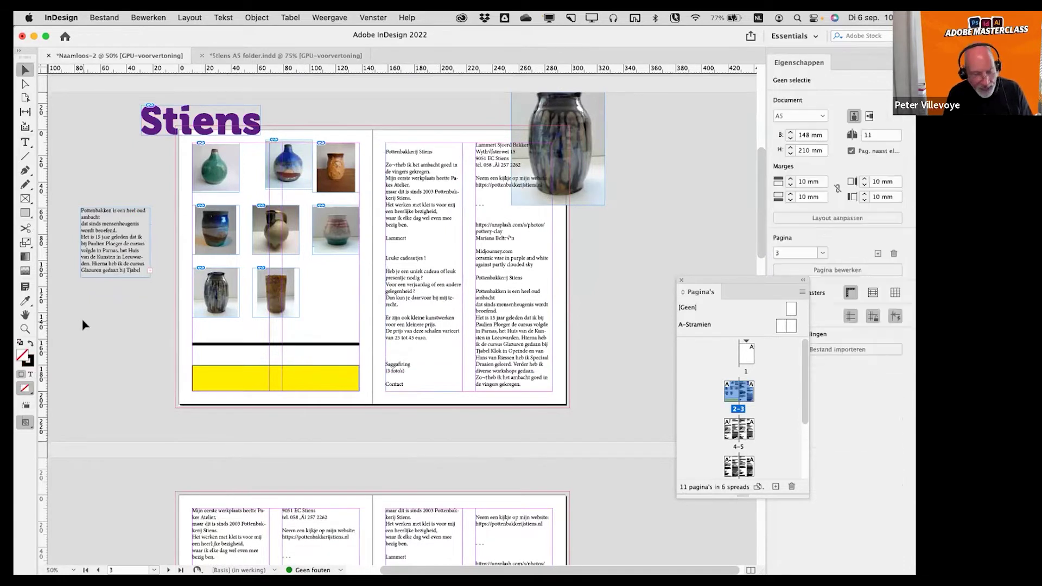
key("ctrl+v")
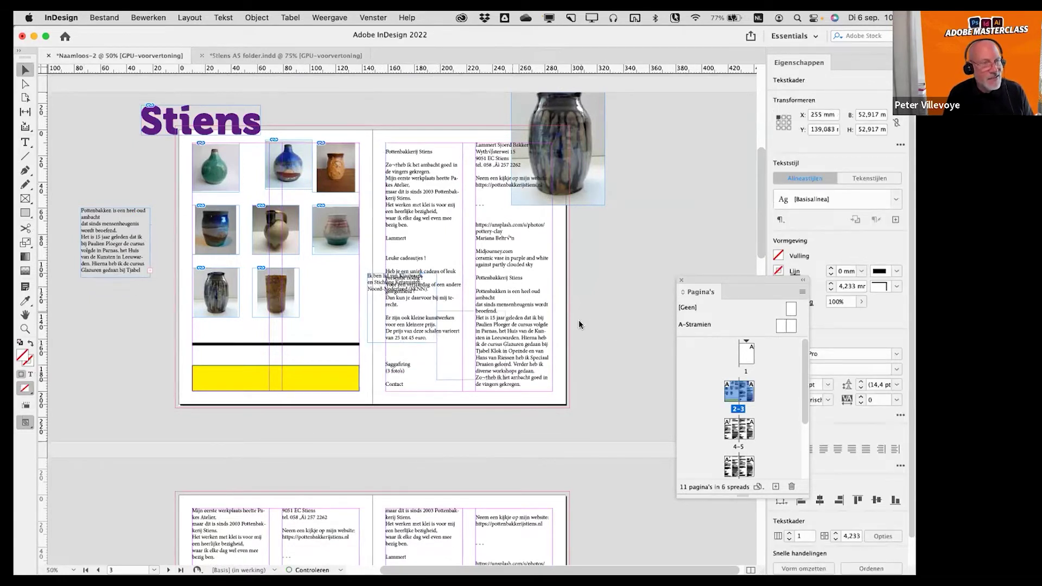
left_click_drag(376, 290, 579, 324)
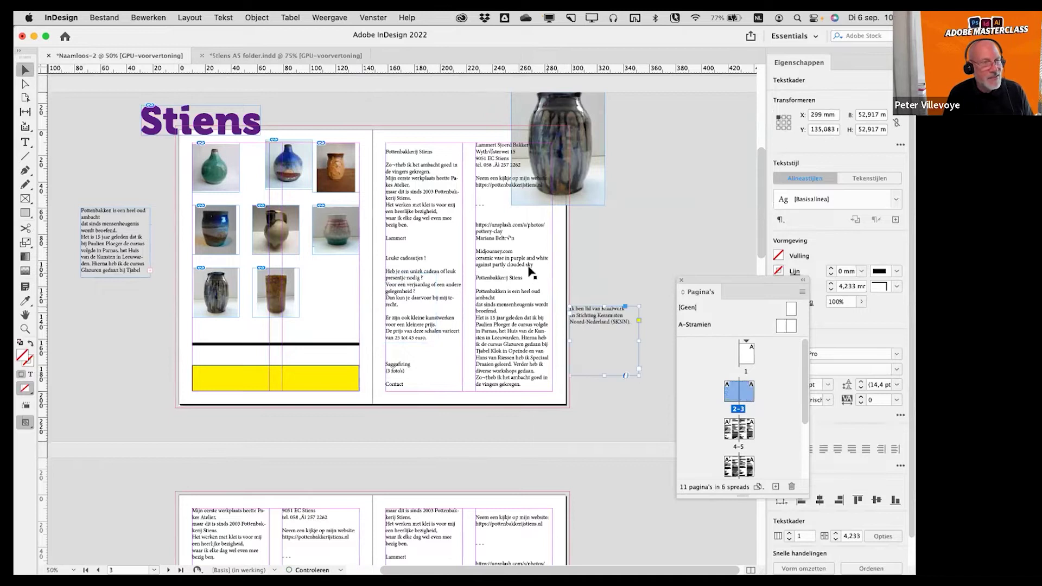
- Remove the second-column text frame from page 3 and move the first-column linked frame onto the pasteboard beside page 2
left_click(499, 286)
left_click_drag(500, 286, 91, 252)
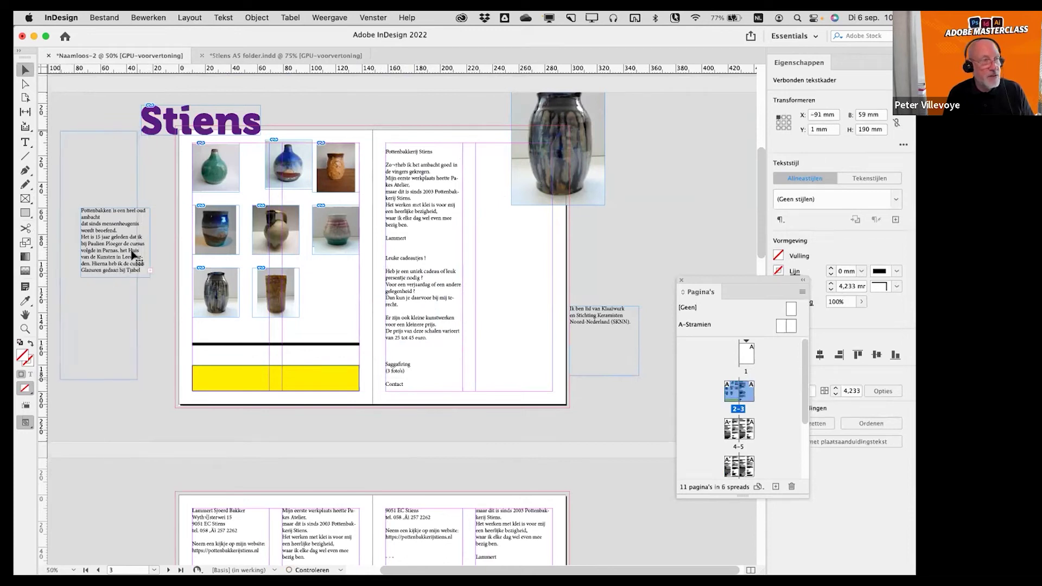
left_click_drag(382, 211, 140, 271)
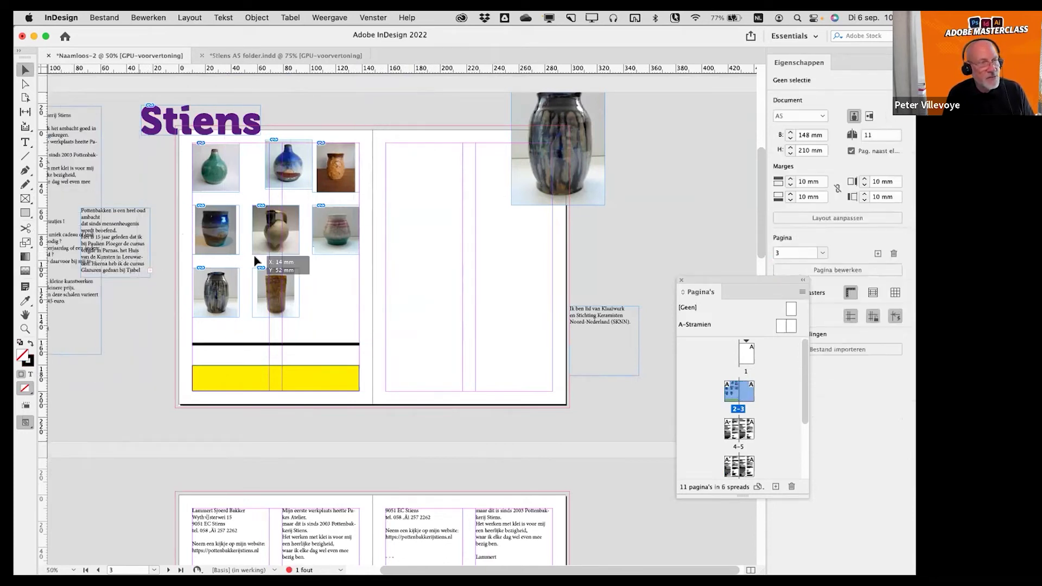
- Place the "Pottenbakken is een heel oud ambacht" frame on page 3 at X 158, Y 39 mm, and the linked pasteboard frame at X -88, Y -9.5 mm
left_click_drag(386, 181, 455, 250)
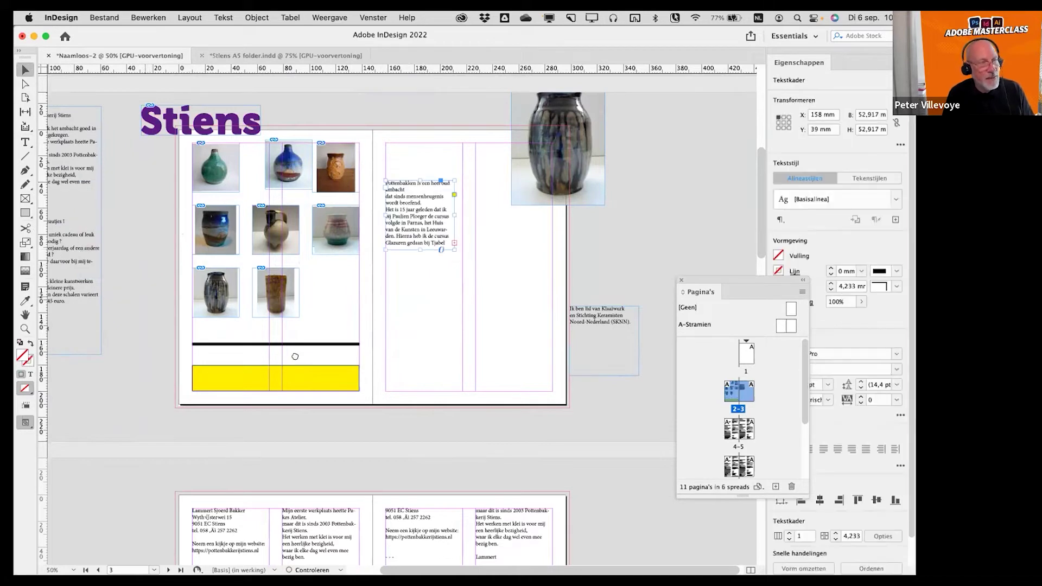
left_click_drag(143, 294, 209, 351)
left_click_drag(119, 290, 159, 300)
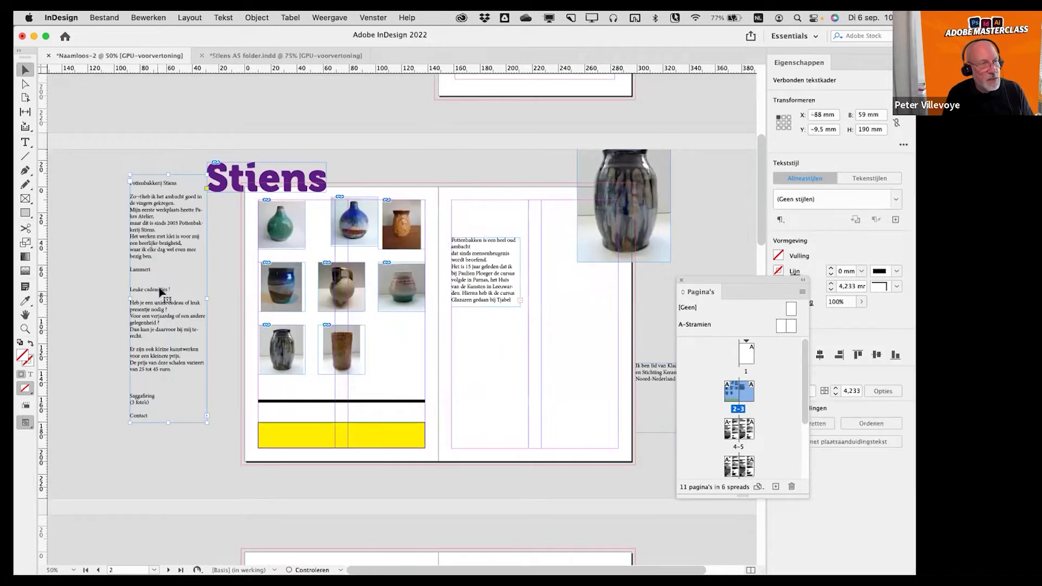
- Cut the "Leuke cadeautjes !" heading from the linked frame and paste it as a separate frame on page 3, at about X 182, Y 24 mm
double_click(156, 288)
triple_click(155, 289)
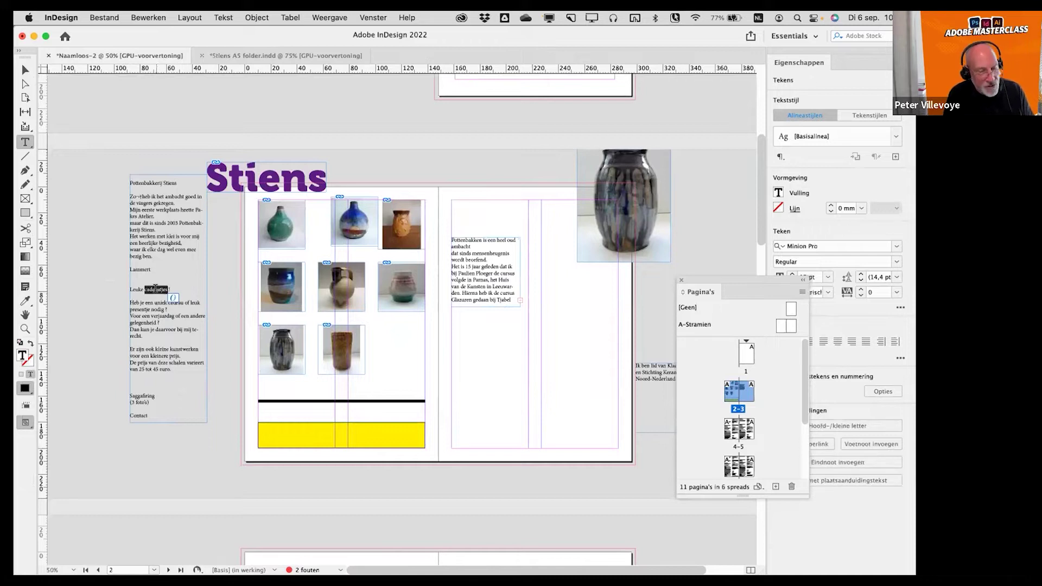
key("BackSpace")
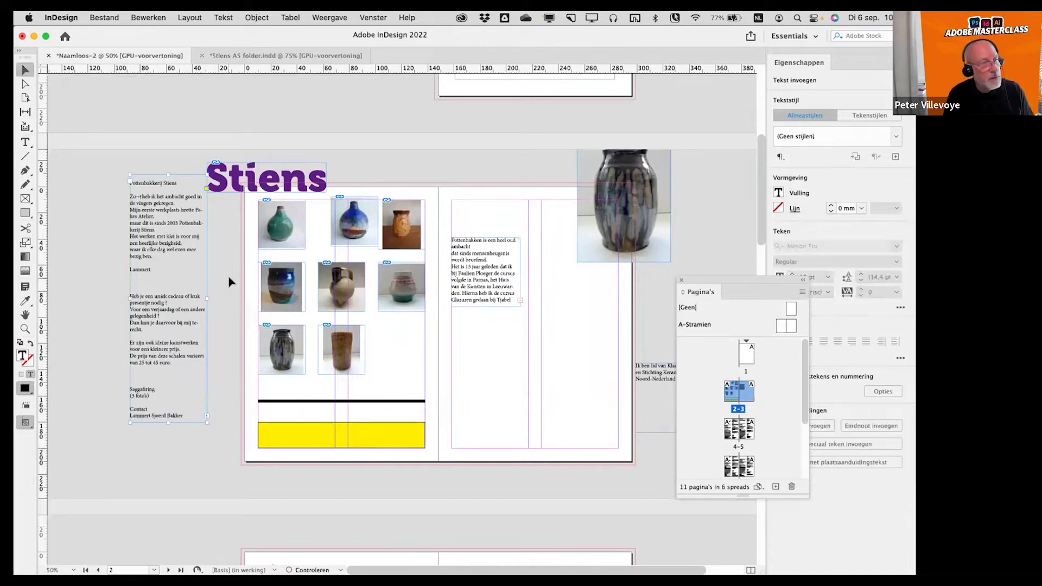
key("Escape")
left_click(429, 385)
key("cmd+v")
left_click_drag(408, 332, 520, 272)
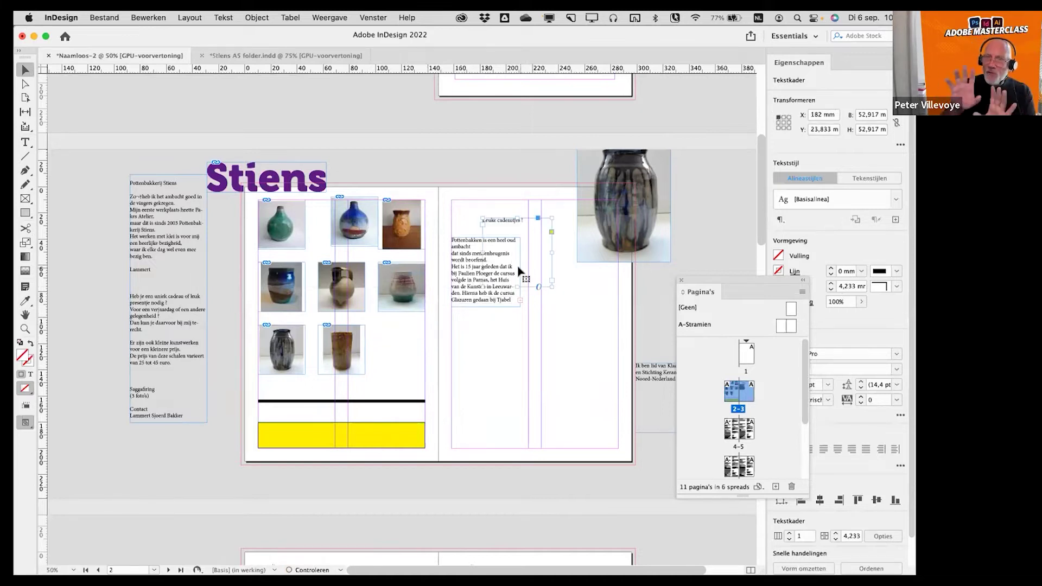
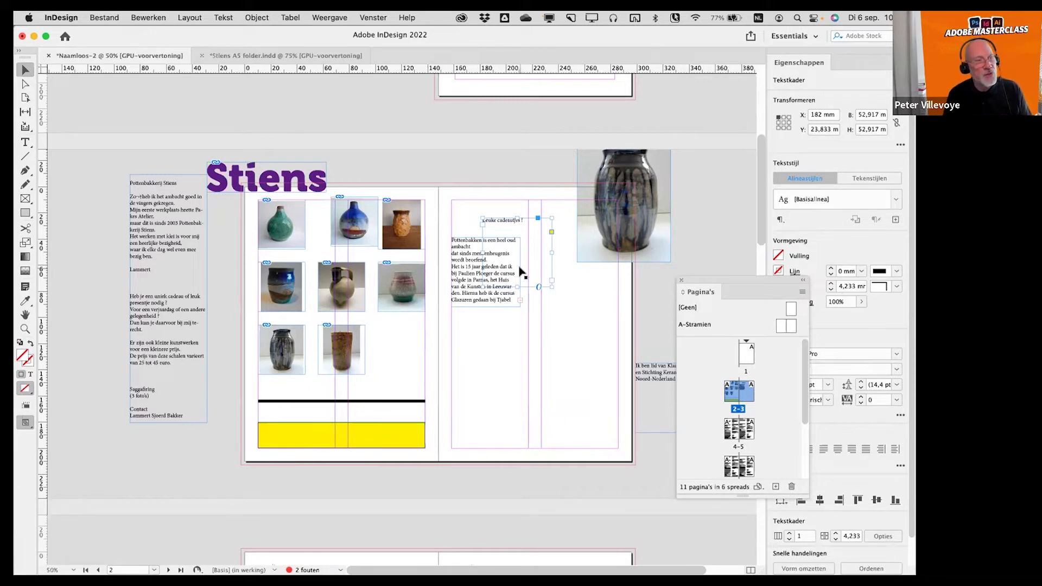
- Turn on the display of text threads with the linked frame in page 4's second column selected
left_click(154, 297)
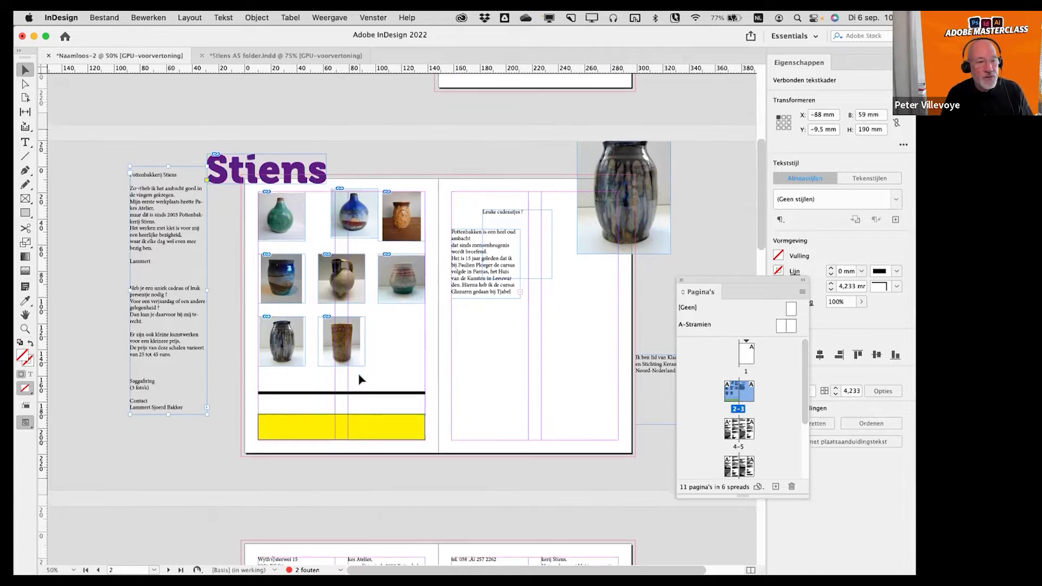
scroll(359, 378, "down", 5)
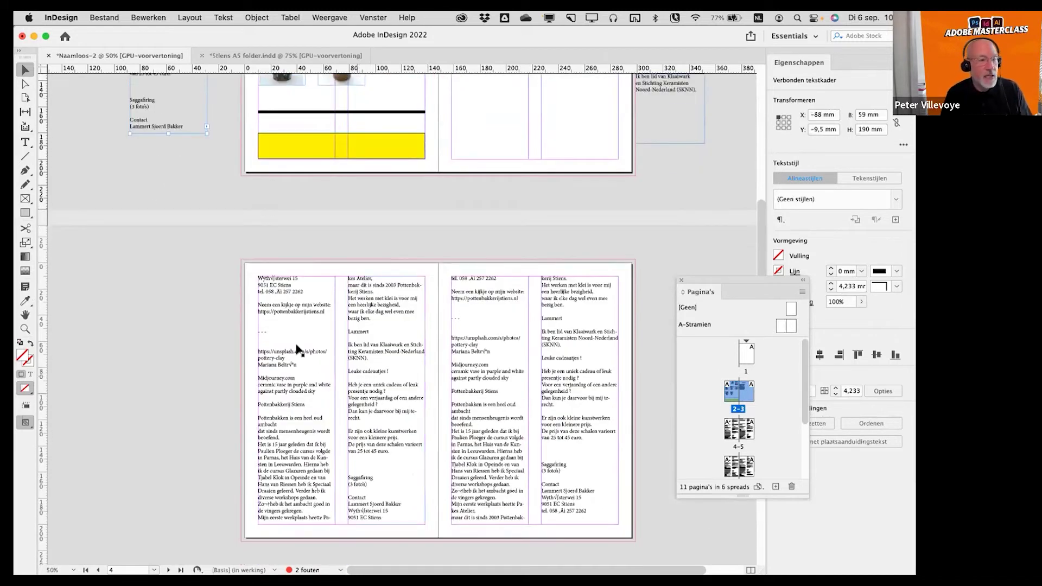
left_click(319, 400)
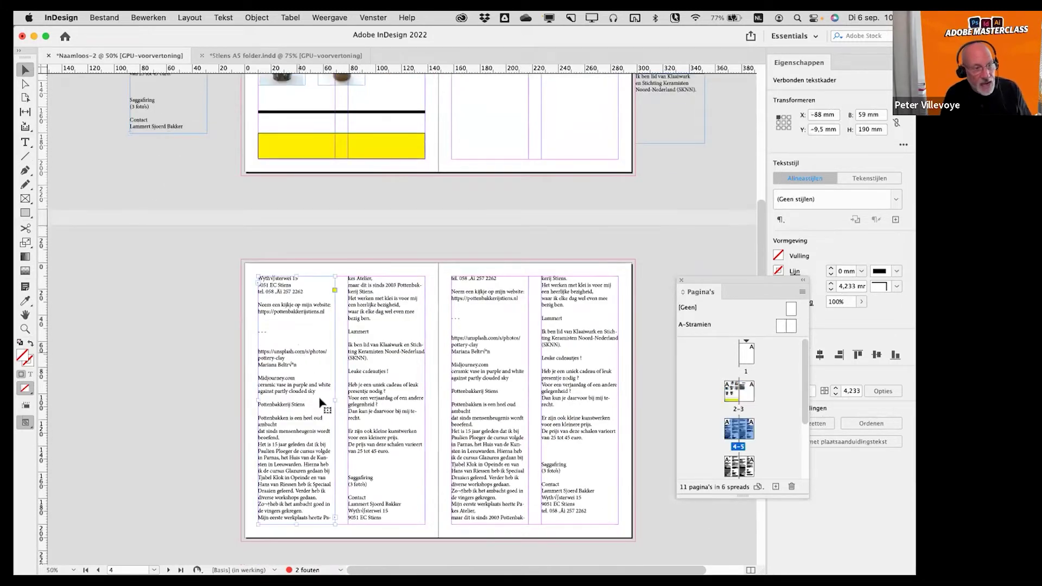
left_click(372, 405)
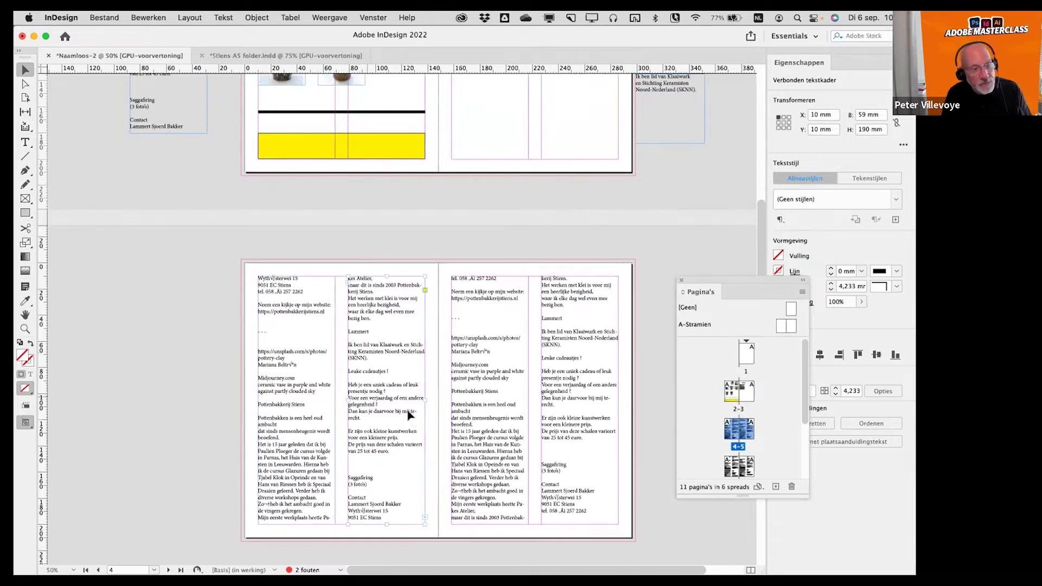
left_click(330, 17)
mouse_move(323, 274)
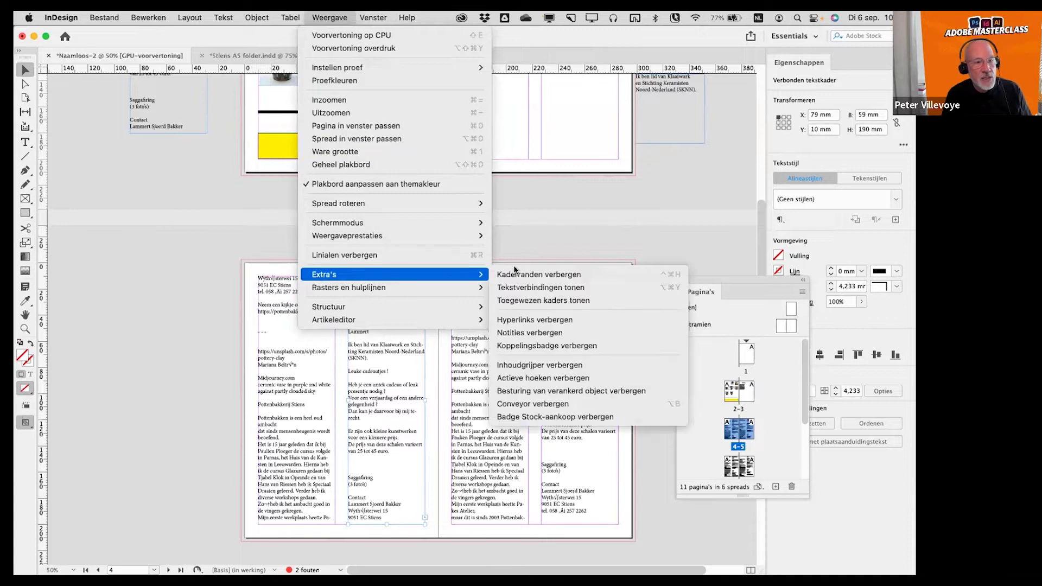
left_click(558, 291)
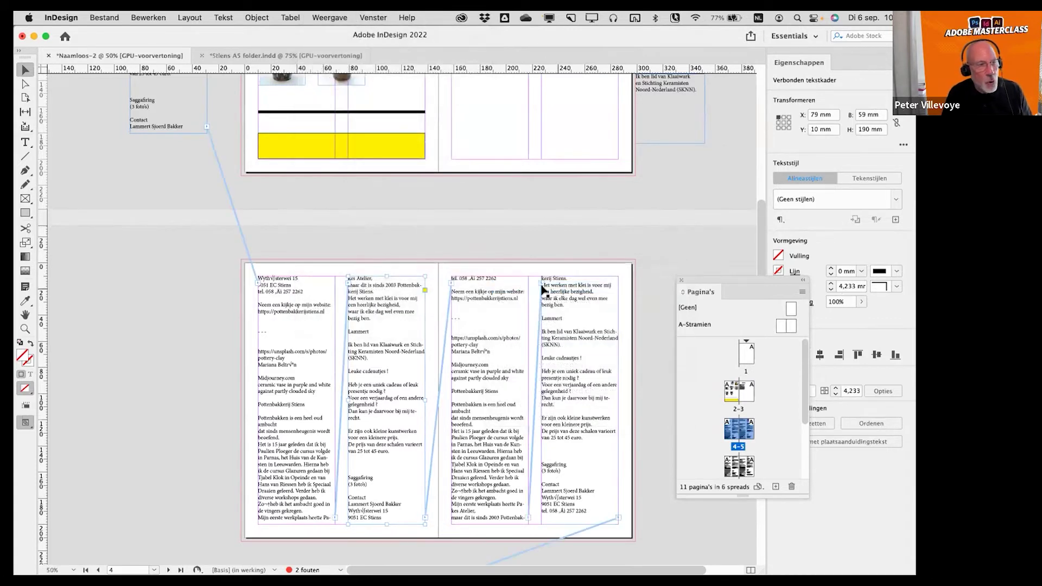
- Trace the text threads from the linked frame beside page 2 through the columns of pages 4–5 and onto the following spread
left_click(184, 129)
key("Escape")
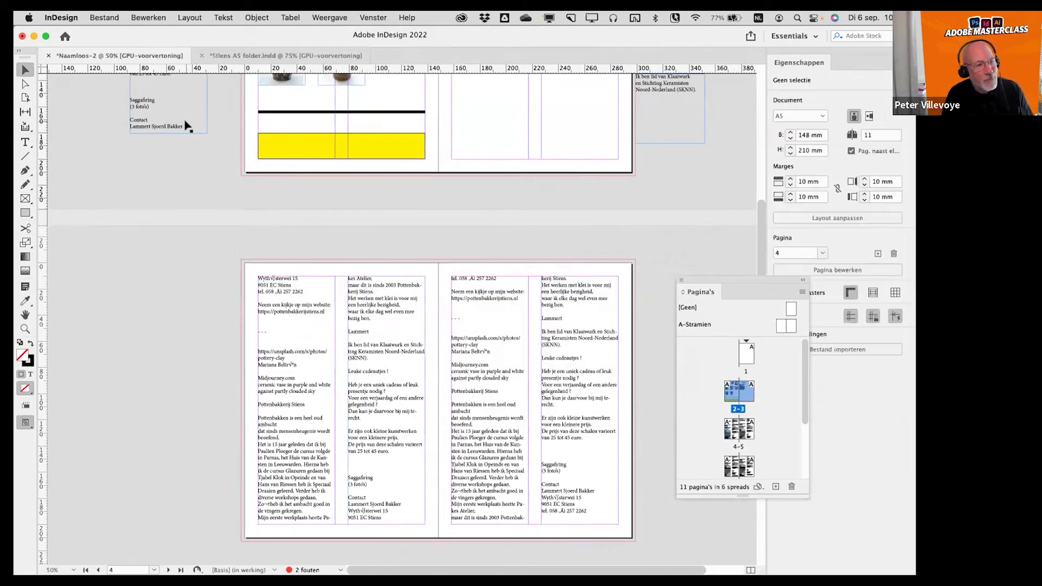
left_click(186, 129)
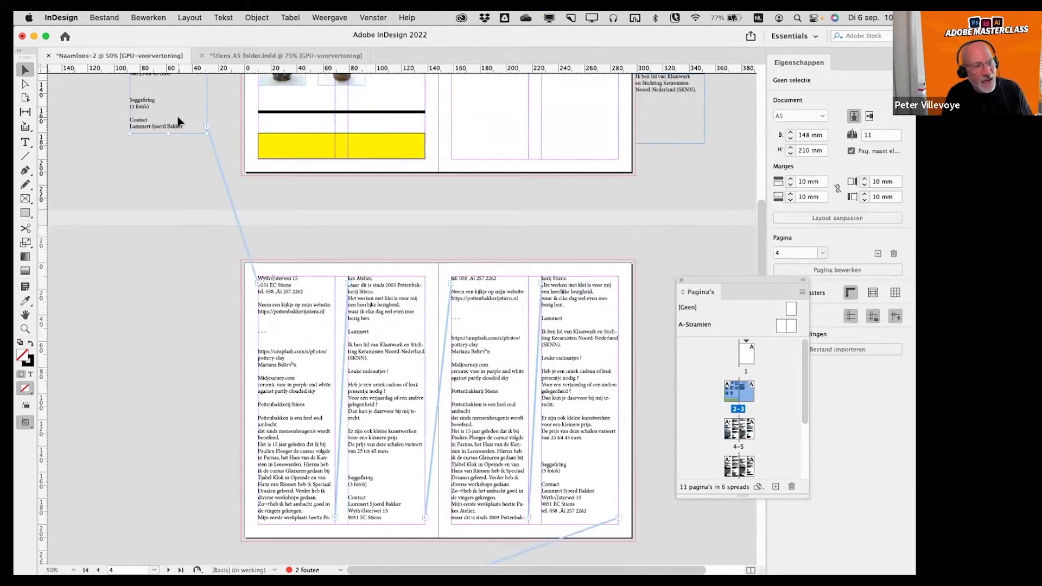
scroll(624, 434, "down", 5)
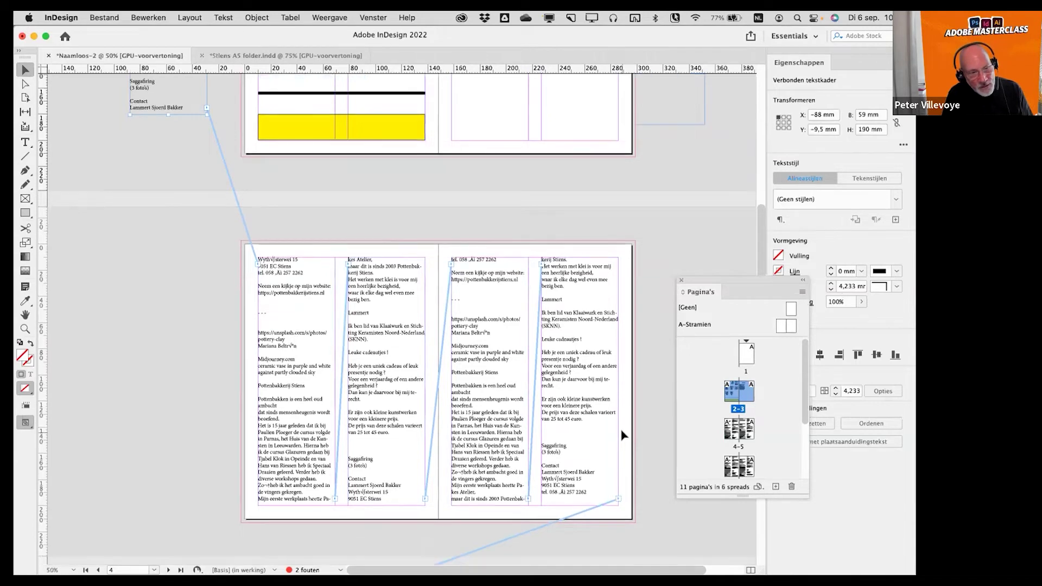
scroll(624, 434, "down", 1)
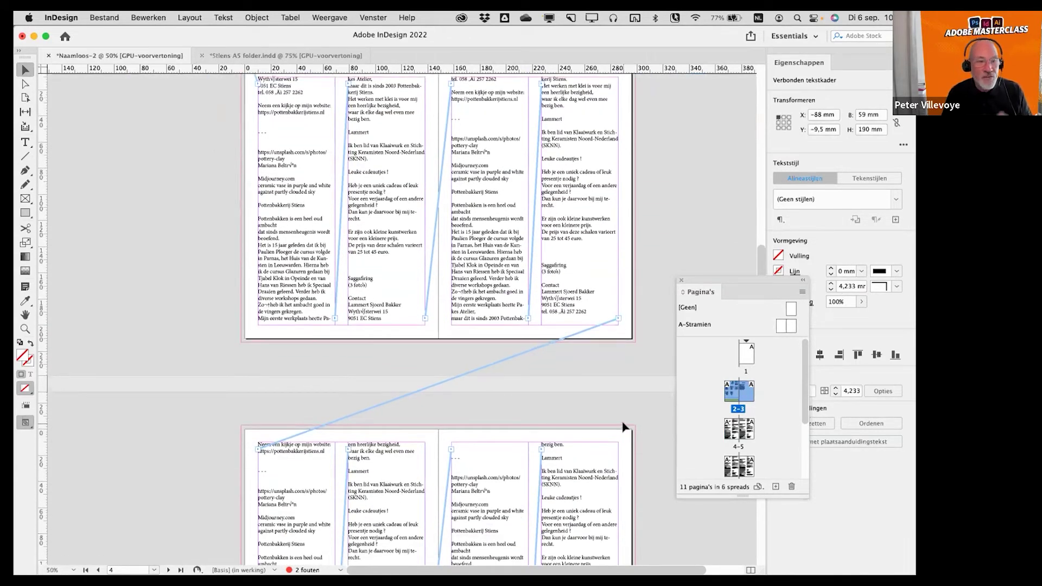
scroll(624, 427, "up", 10)
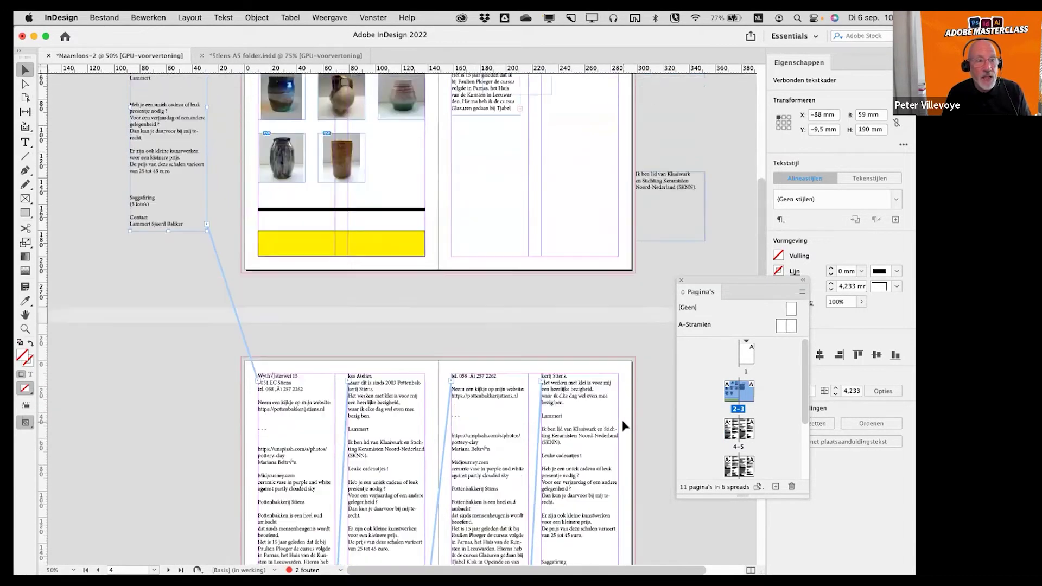
- Move the "Ik ben lid van Klaaiwurk" frame from the pasteboard onto page 3, at about X 224, Y 127 mm
scroll(573, 336, "up", 2)
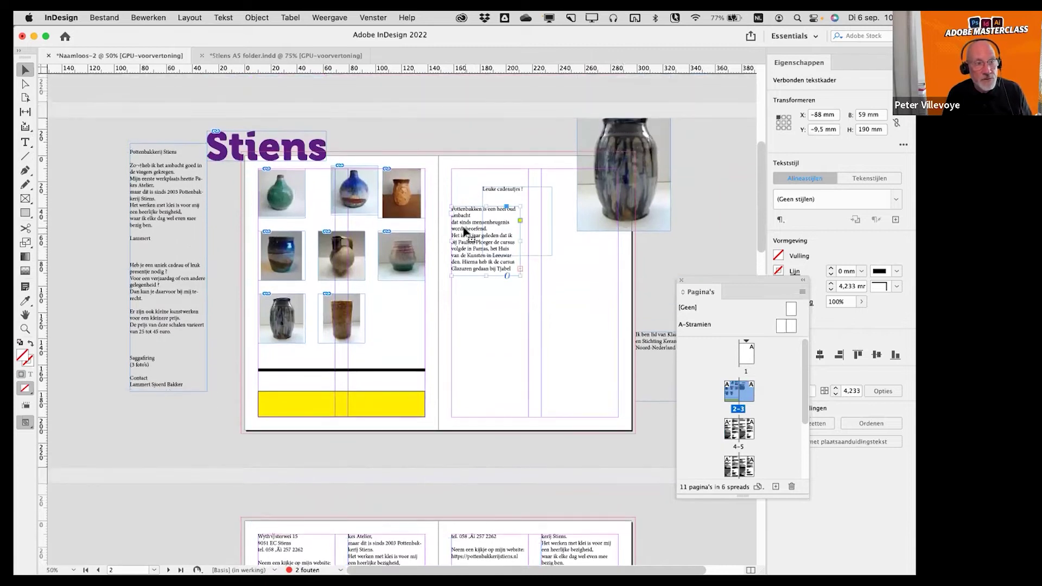
left_click(468, 235)
left_click(635, 347)
left_click_drag(635, 347, 537, 337)
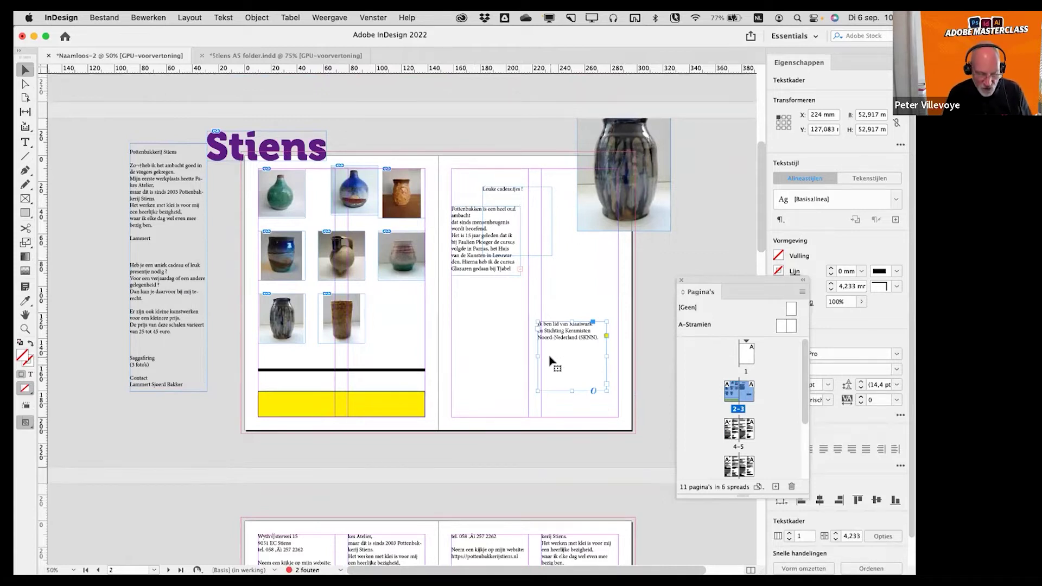
- Examine pages 2–3 of the finished Stiens A5 folder in preview mode, and return to the unfinished document
key("super+grave")
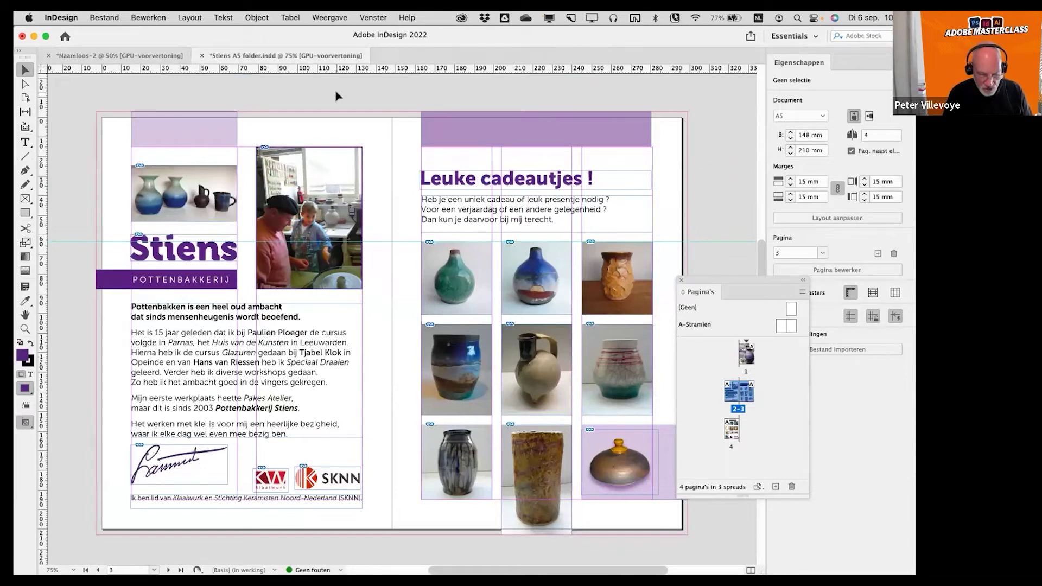
key("w")
left_click_drag(708, 281, 729, 161)
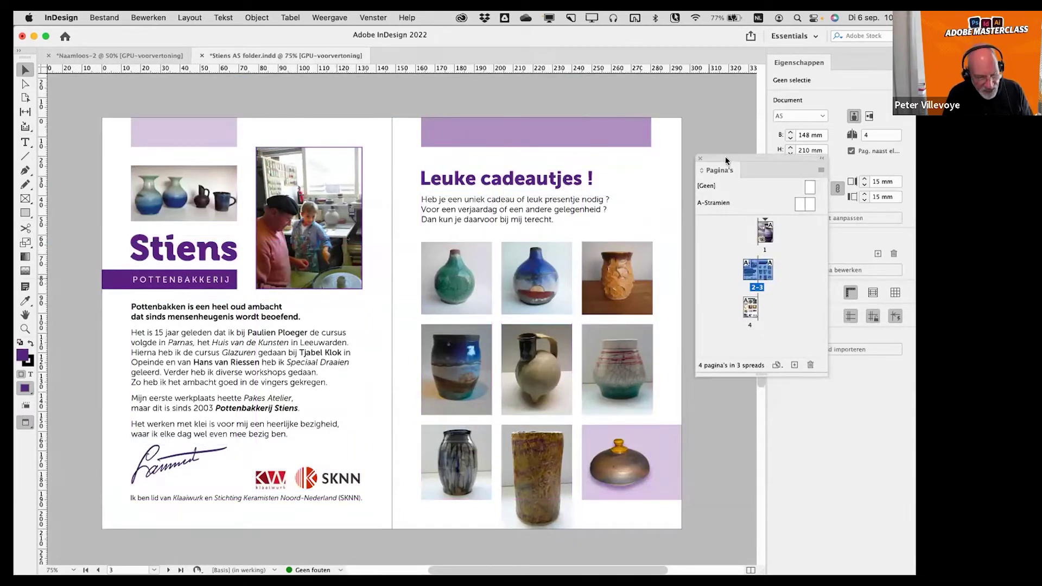
key("super+grave")
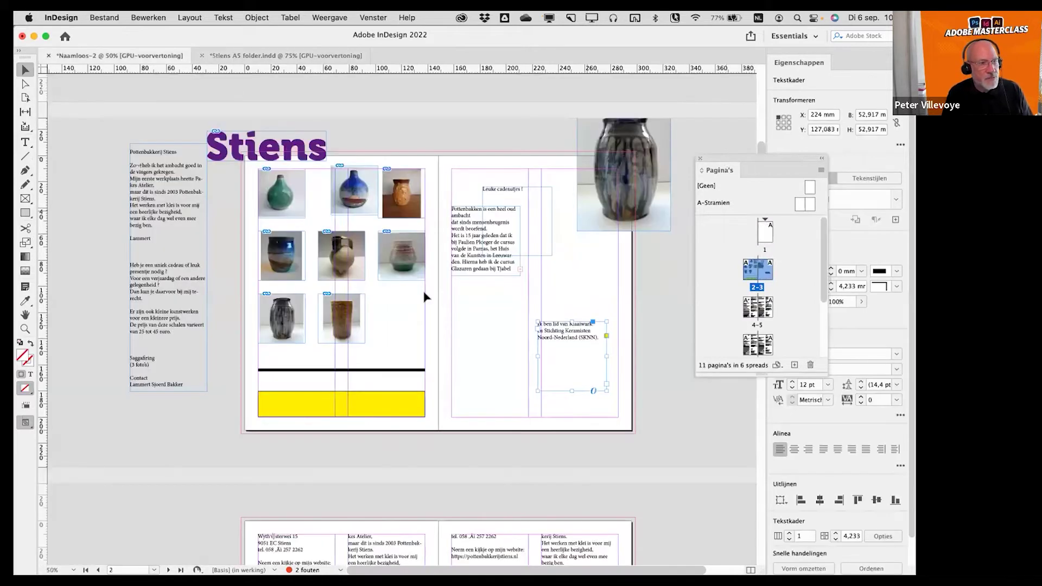
- Move the Stiens title to about X -27, Y -26 mm and the blue vase photo on page 2 to about X 56, Y 9 mm
left_click(275, 206)
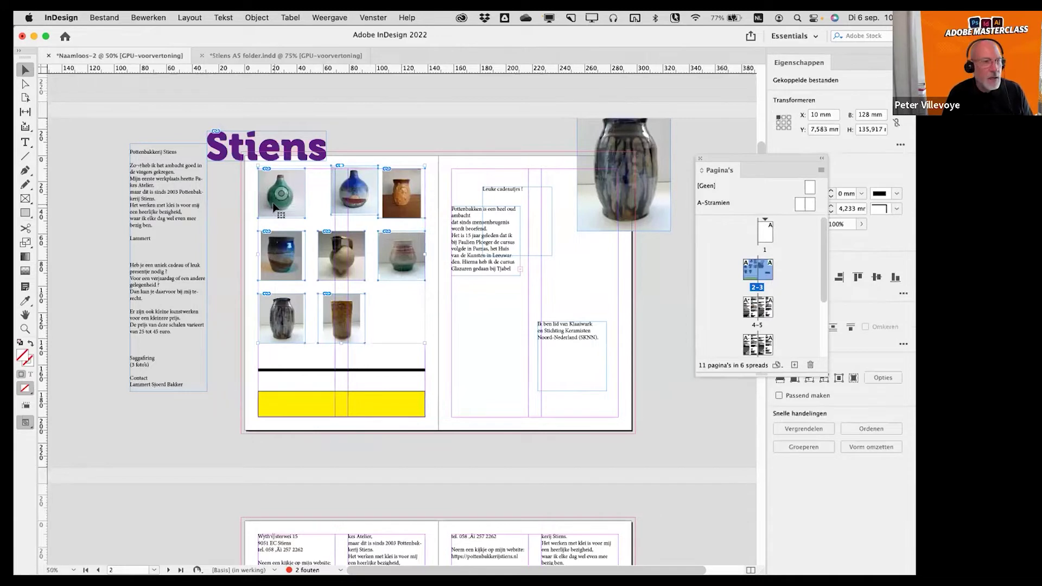
key("super+equal")
left_click_drag(330, 157, 334, 143)
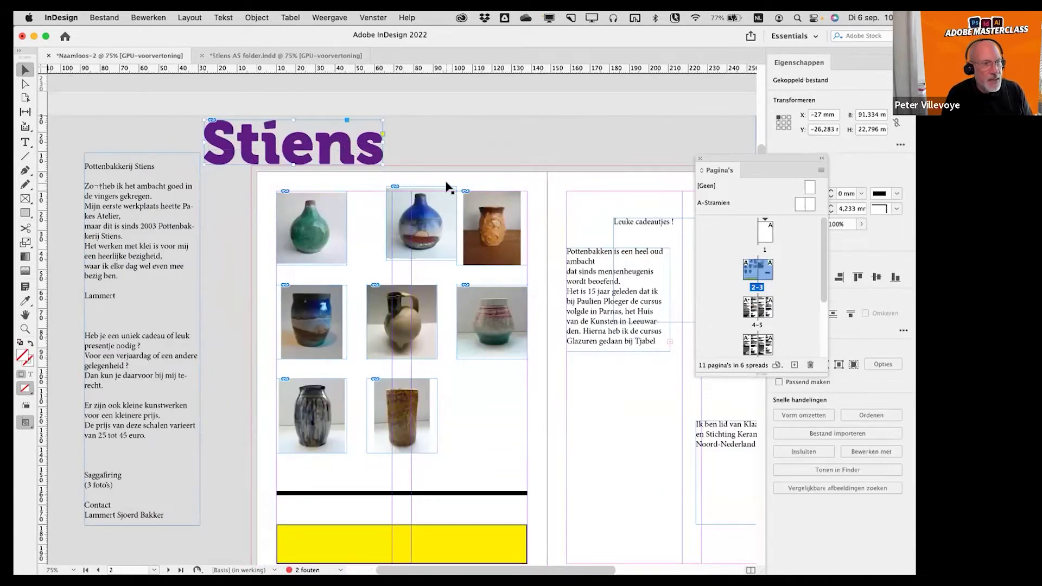
left_click_drag(402, 240, 379, 244)
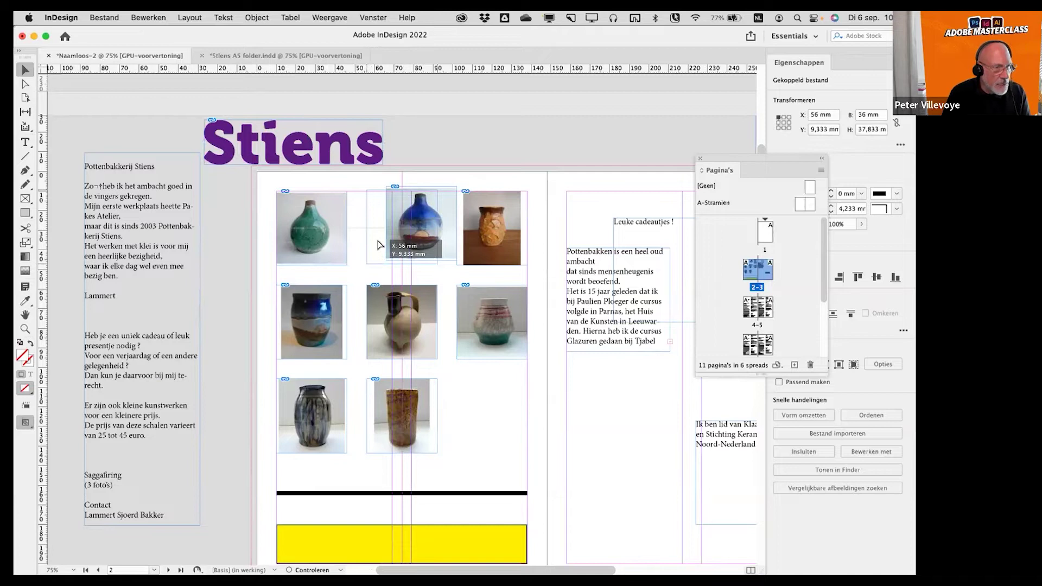
left_click_drag(379, 245, 378, 245)
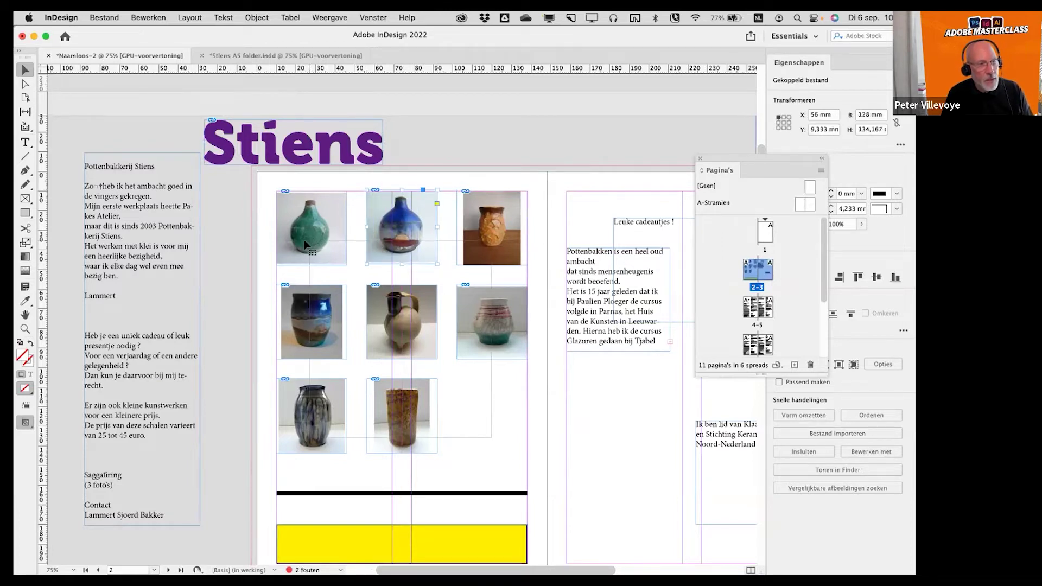
- Fill the eight pot photo frames proportionally with auto-fit enabled, and align the blue vase photo at X 56, Y 10 mm
key("super+a")
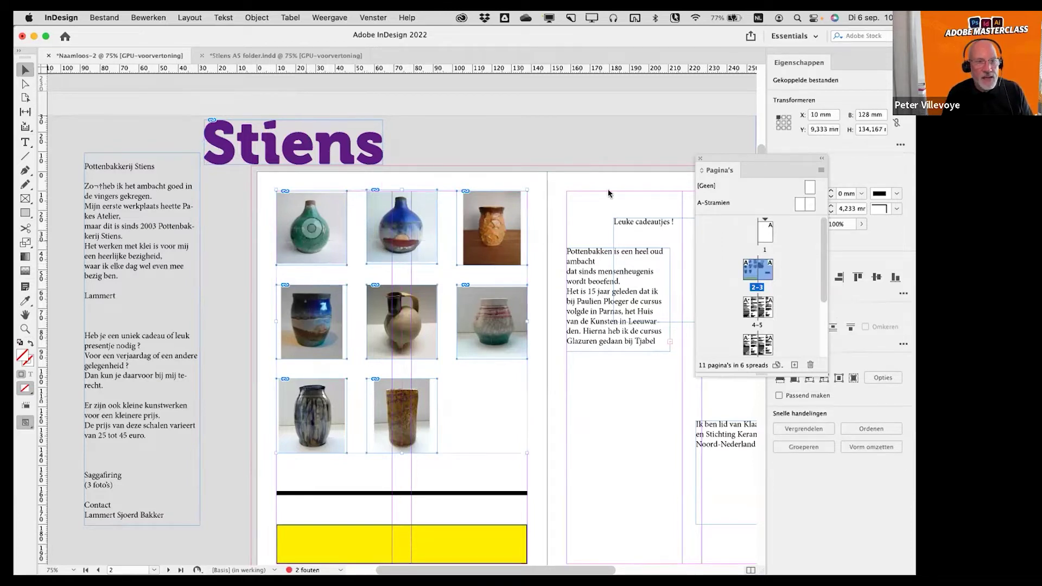
left_click(700, 159)
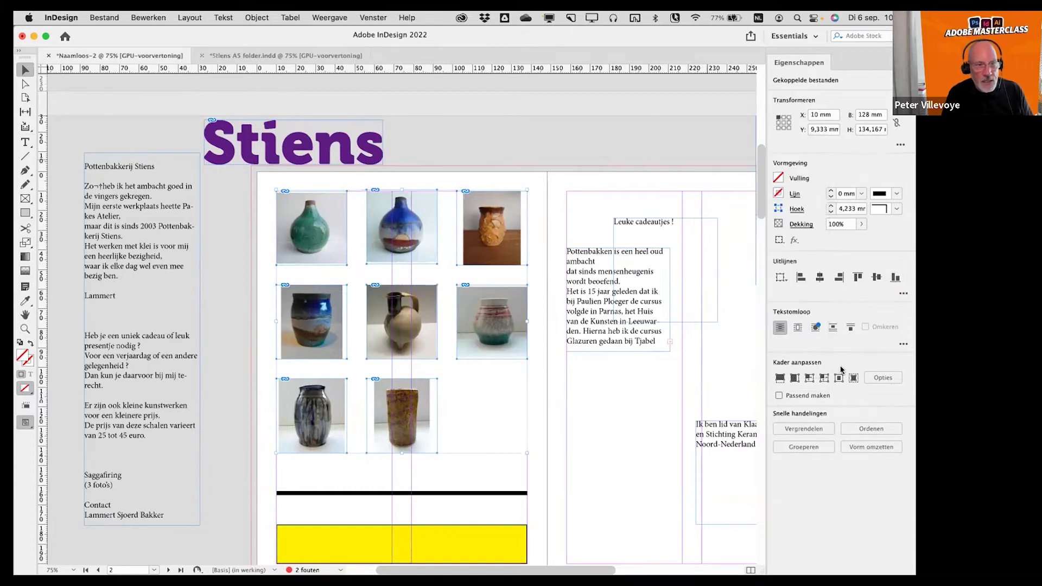
left_click(780, 380)
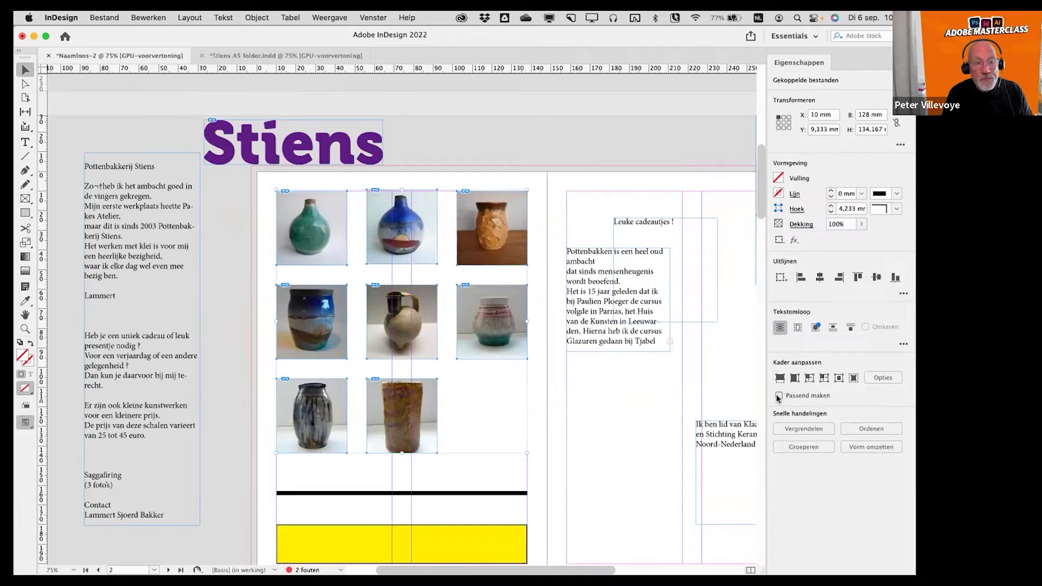
left_click(779, 396)
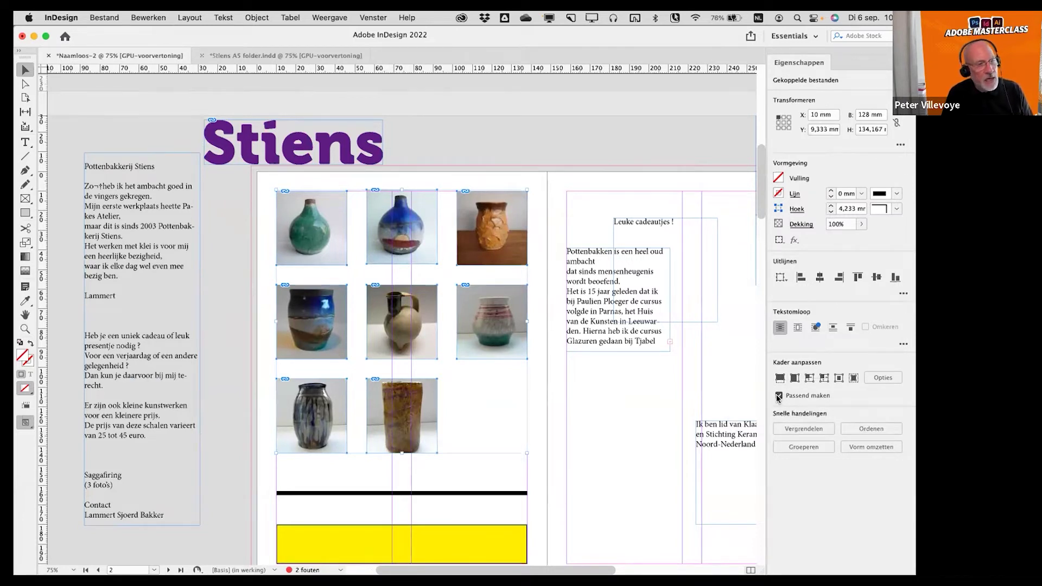
left_click(567, 196)
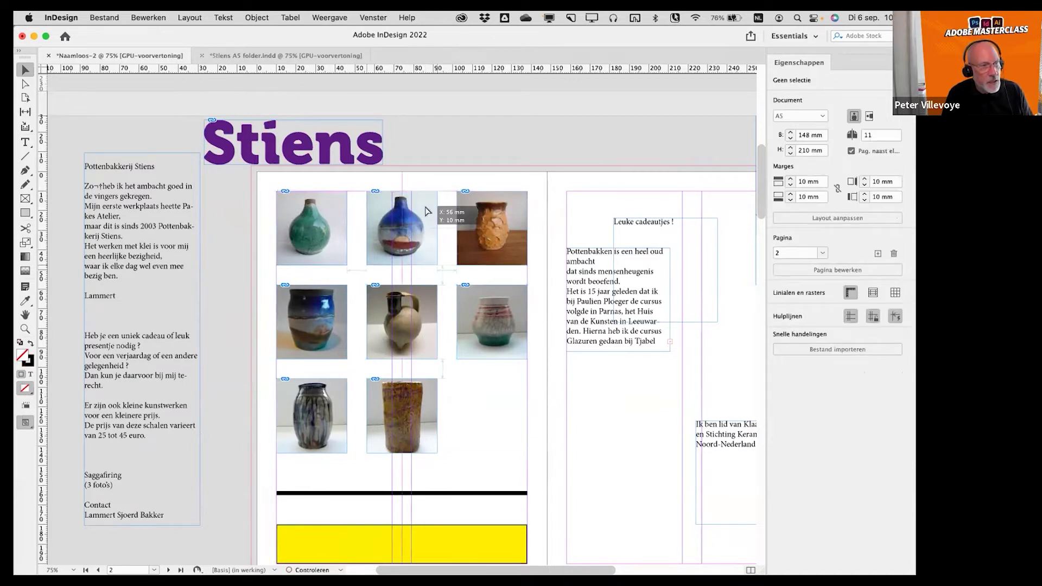
left_click(434, 220)
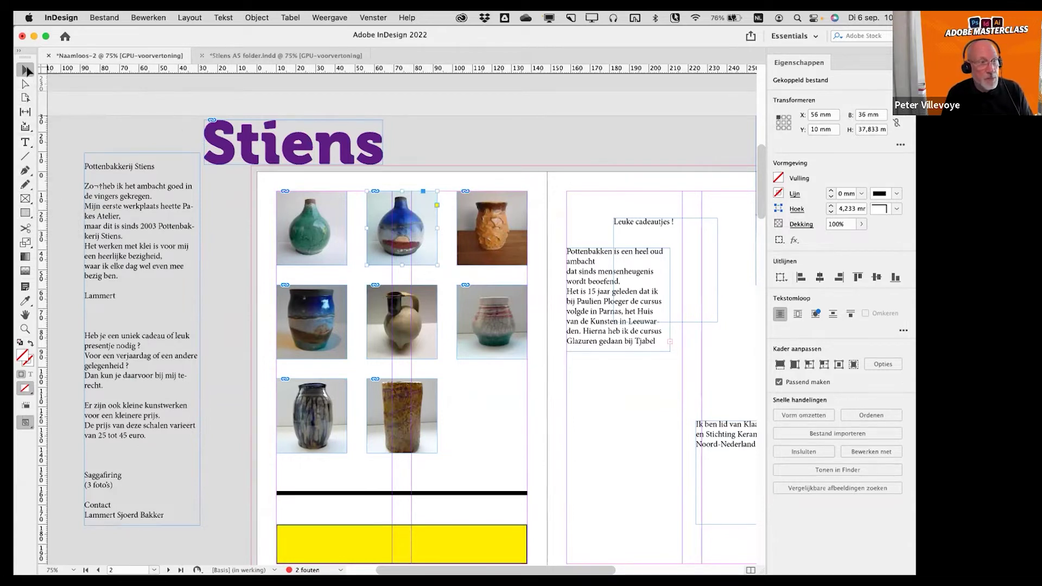
- Reposition the Stiens title above the photos, the "Leuke cadeautjes !" frame, and the black line at X 105, Y 155 mm, and activate Direct Selection
left_click_drag(350, 158, 452, 180)
left_click_drag(660, 303, 725, 370)
left_click_drag(524, 495, 587, 478)
left_click(26, 84)
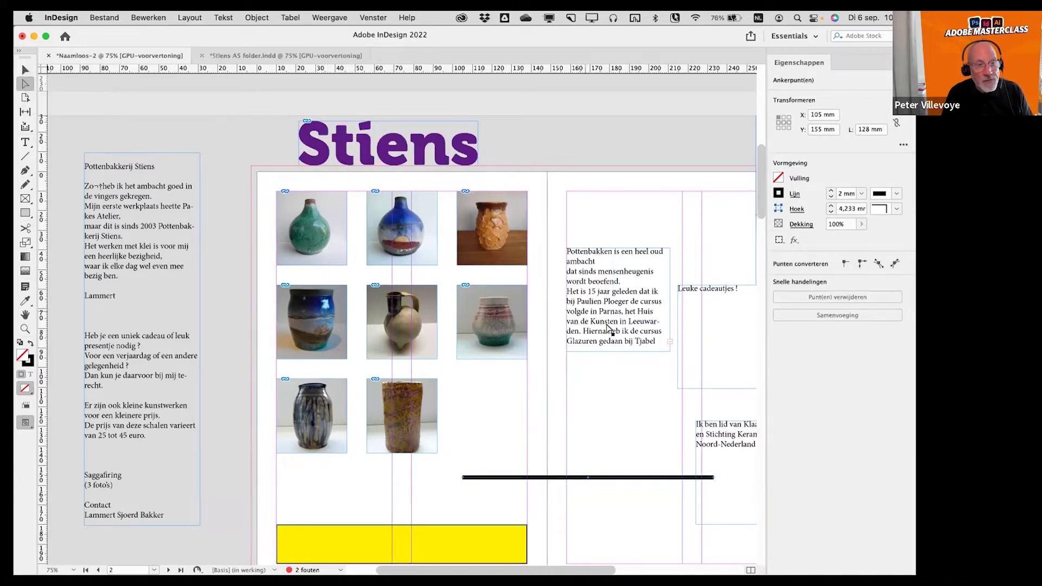
- Try reshaping the pottery text frame and the yellow rectangle by moving one corner point of each, and undo both changes
left_click(672, 355)
left_click_drag(672, 354, 634, 398)
left_click_drag(526, 526, 512, 502)
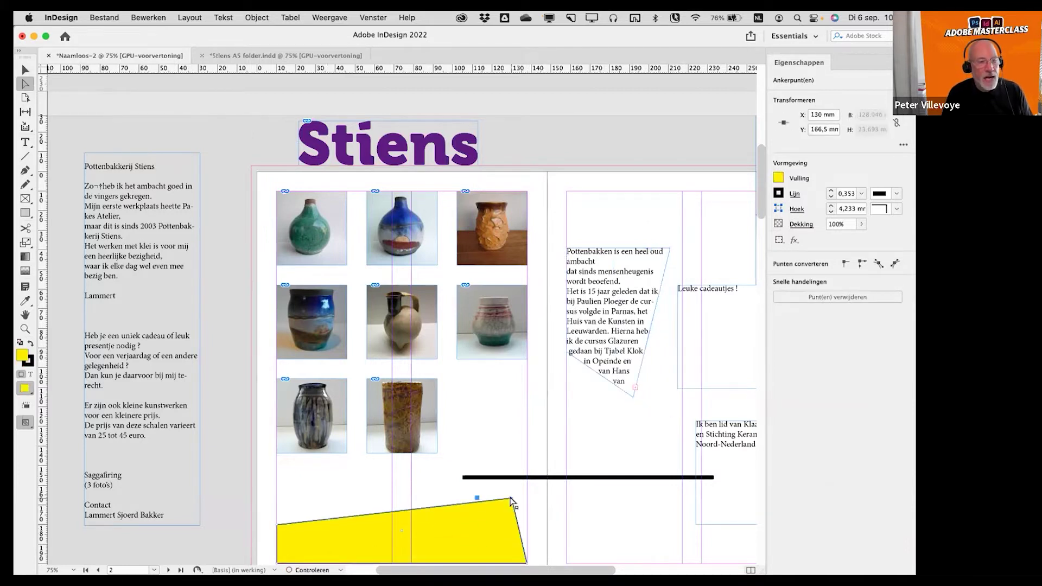
scroll(512, 502, "left", 1)
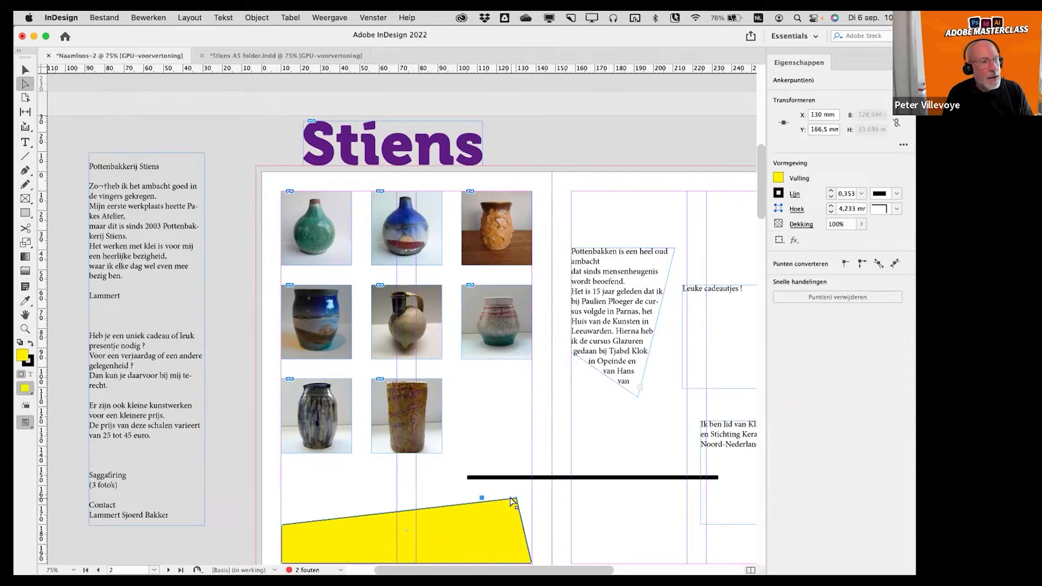
key("super+z")
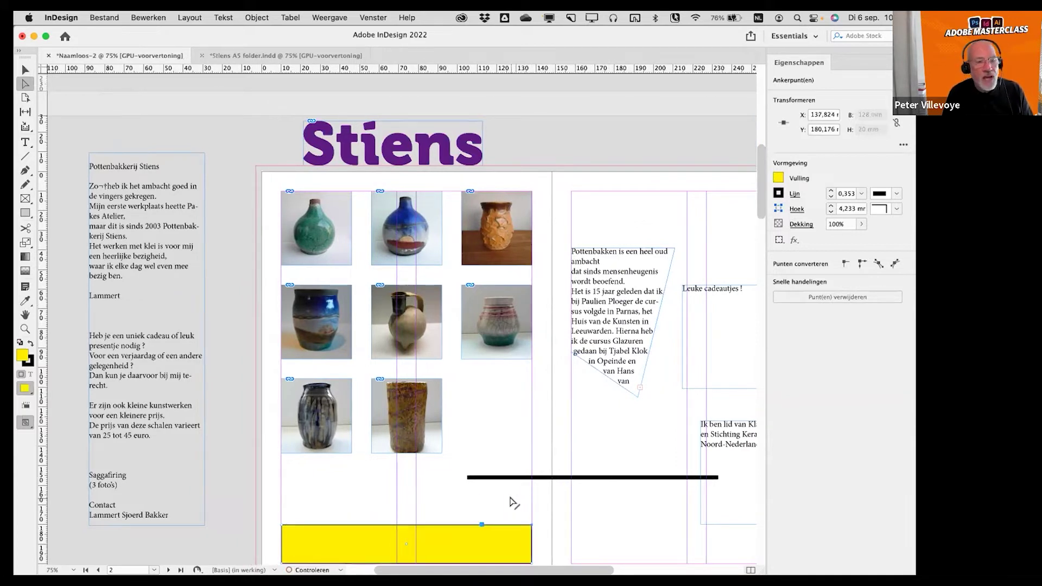
key("super+z")
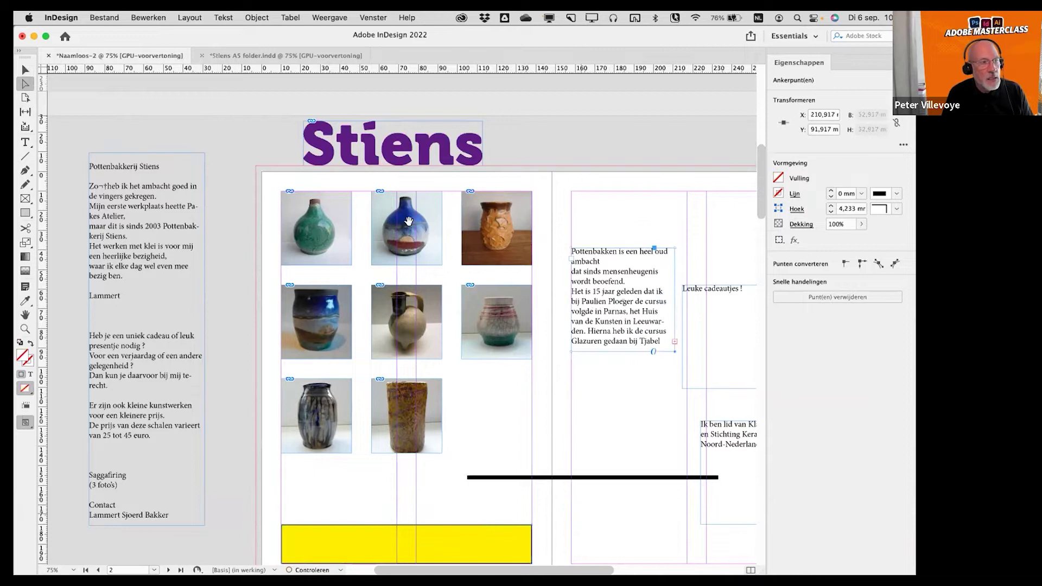
- Use the Gap tool to shift the gaps between the second and third photo columns, the top two rows, and the dark pot and jug
left_click(25, 97)
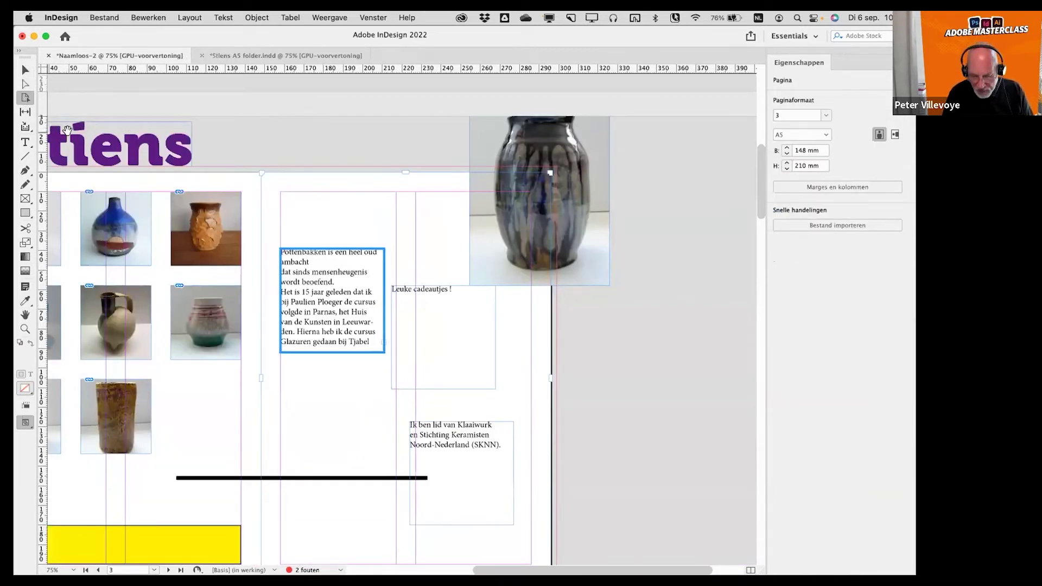
key("super+minus")
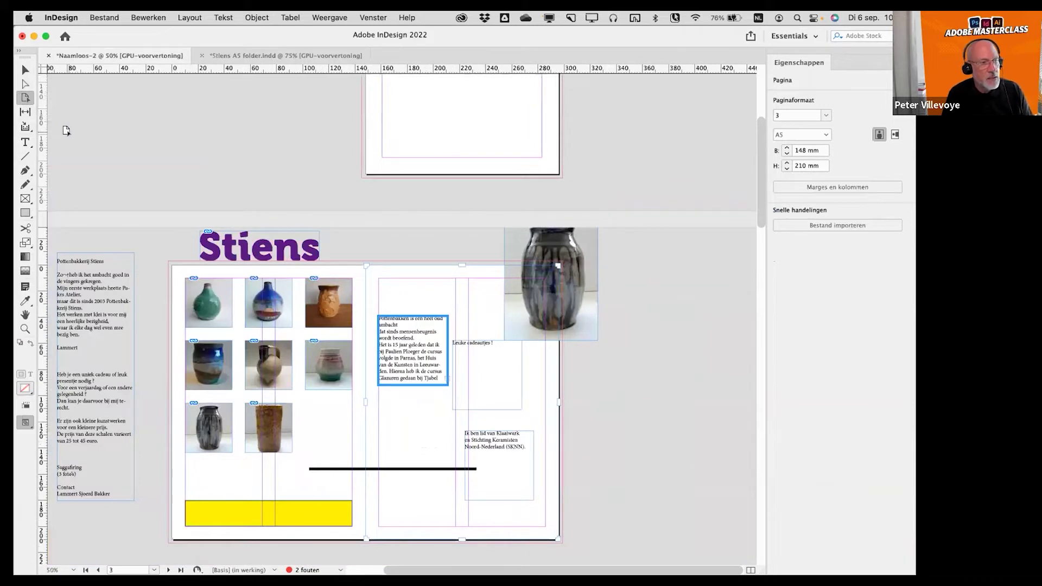
left_click(24, 114)
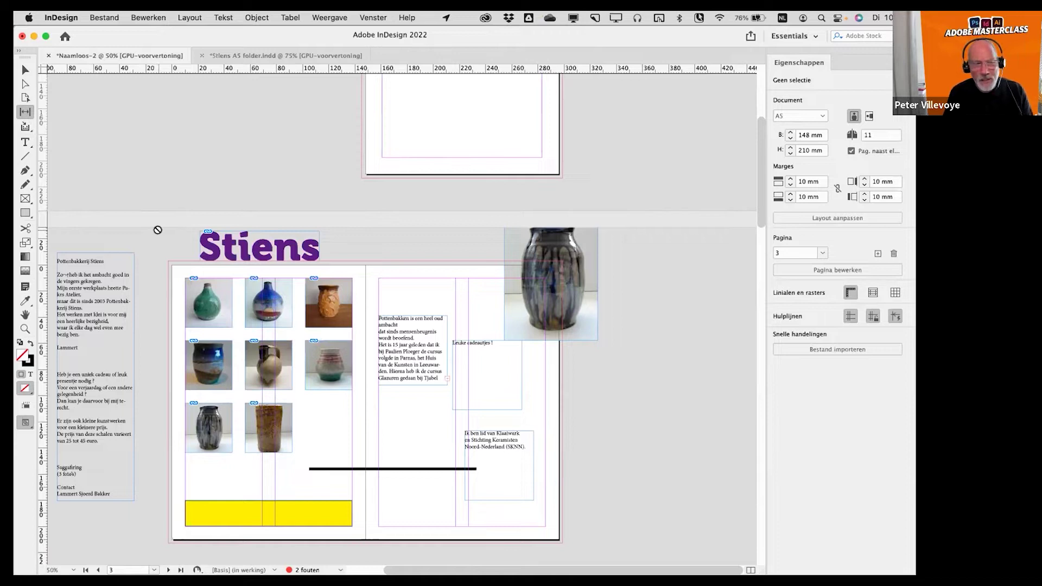
scroll(157, 230, "up", 1)
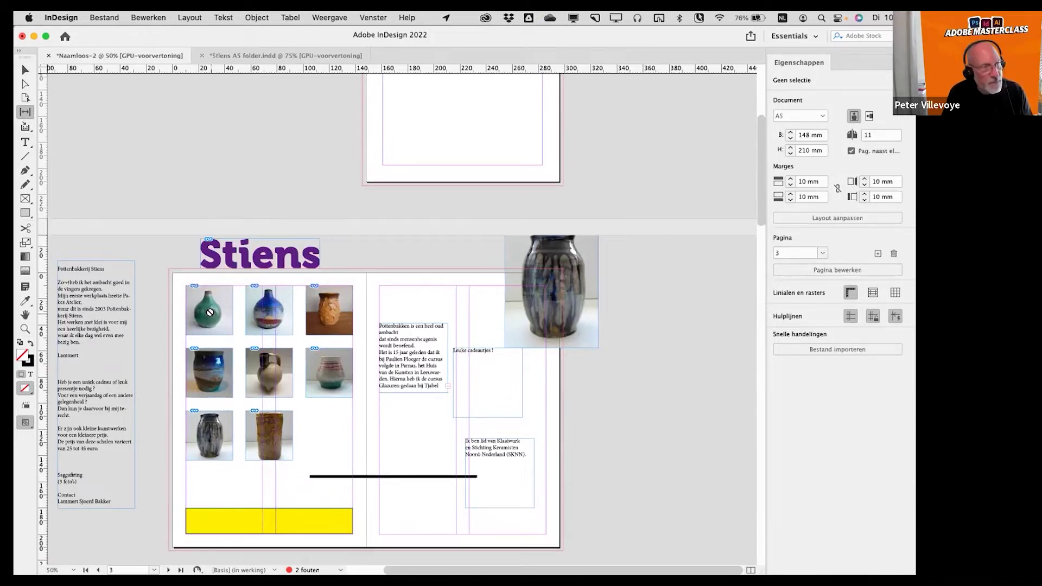
key("super+equal")
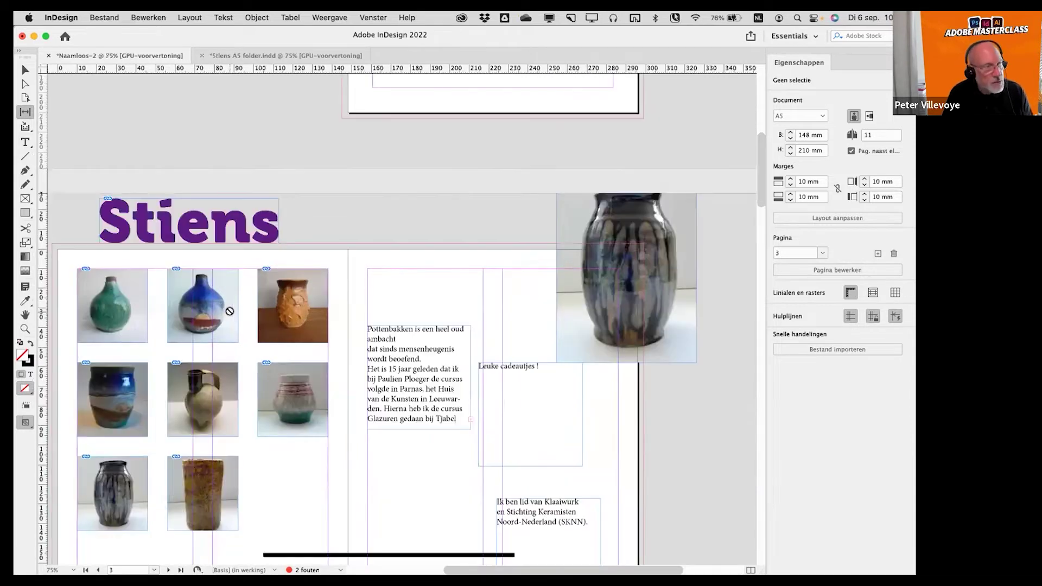
scroll(287, 226, "down", 5)
scroll(286, 226, "left", 3)
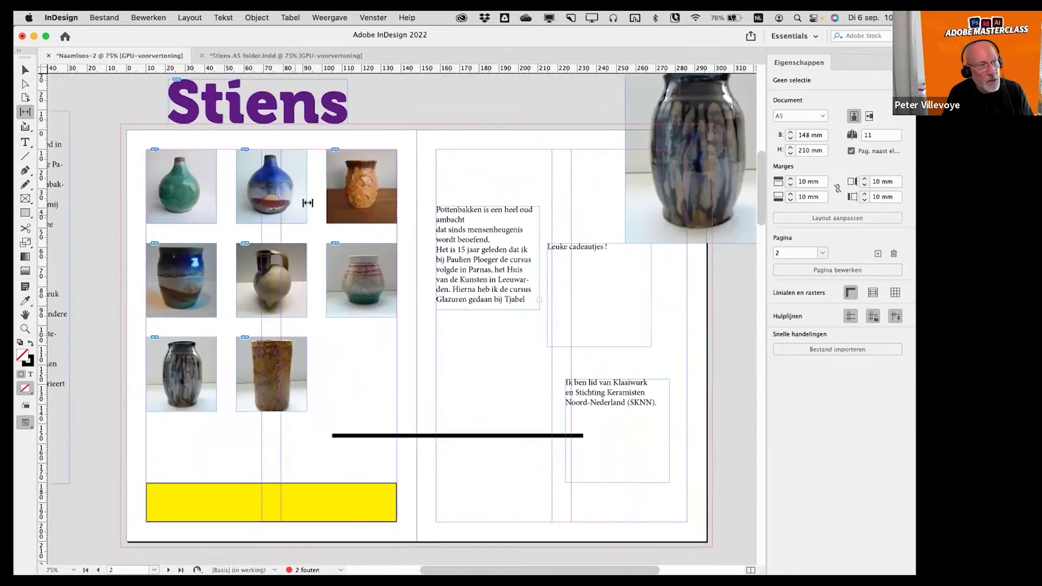
left_click_drag(312, 202, 340, 199)
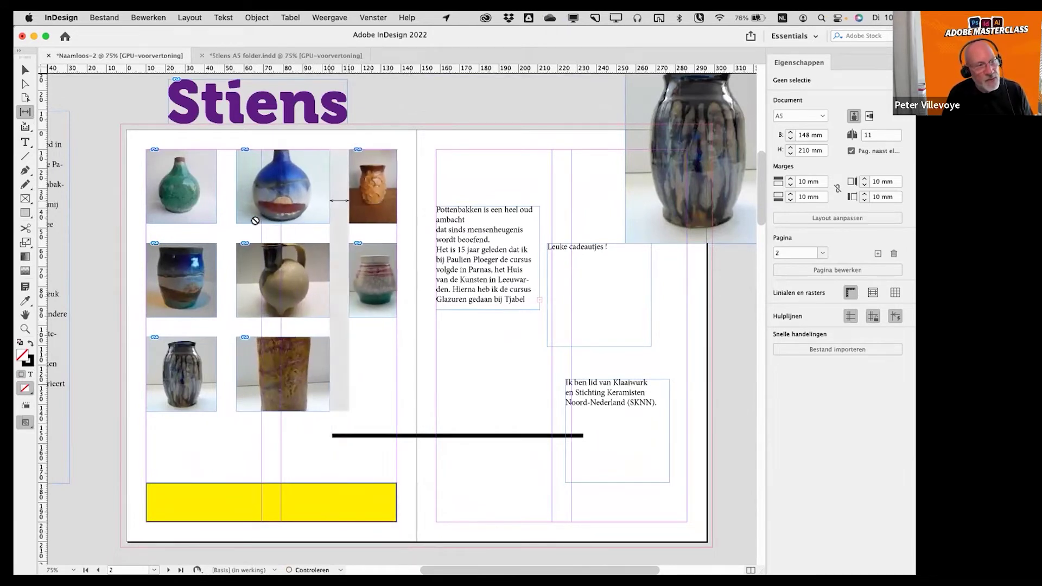
mouse_move(251, 230)
left_mouse_down()
mouse_move(248, 247)
mouse_move(250, 217)
mouse_move(247, 270)
mouse_move(248, 218)
left_mouse_up()
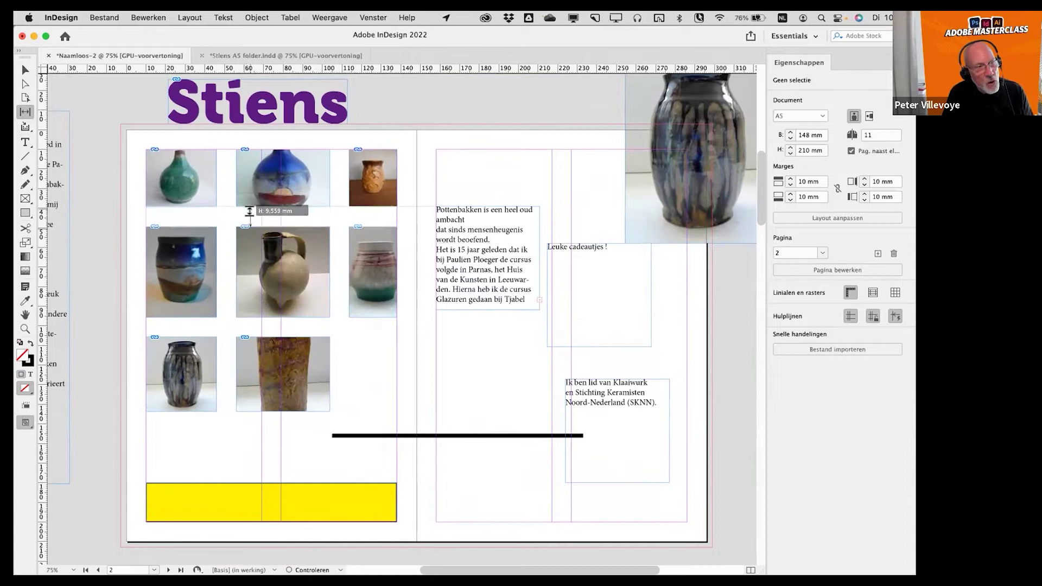
left_click_drag(228, 253, 271, 254)
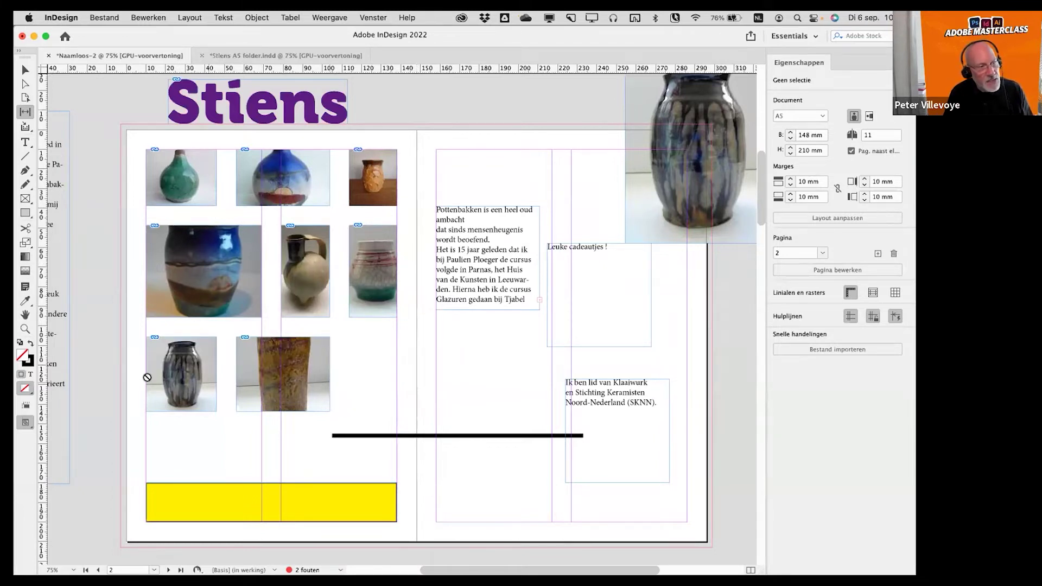
- Extend the page's outer-left objects to the bleed edge and the blue vase photo beyond the page's top edge, viewing the spread in preview mode
left_click_drag(139, 373, 114, 374)
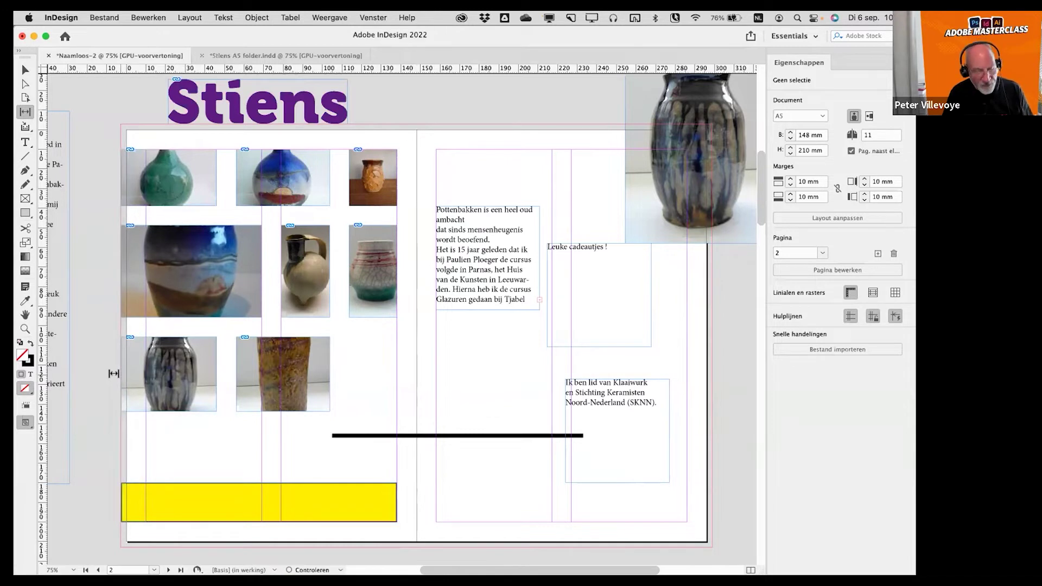
left_click(26, 389)
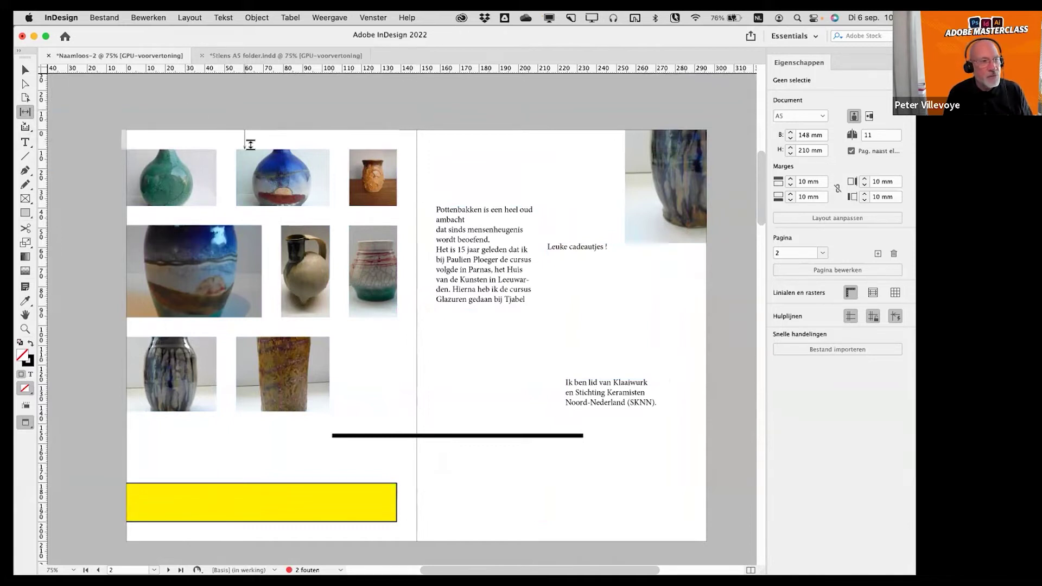
left_click_drag(251, 142, 256, 117)
- Set the striped vase photo's left edge at X 10 mm, and shift the gap before the third photo column slightly left
key("v")
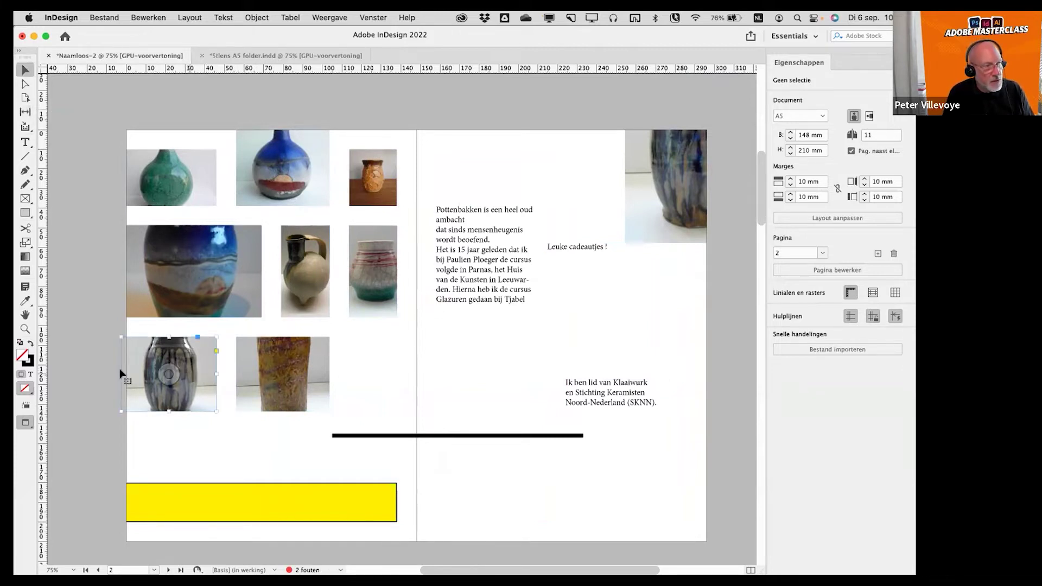
left_click(122, 372)
left_click_drag(118, 372, 146, 372)
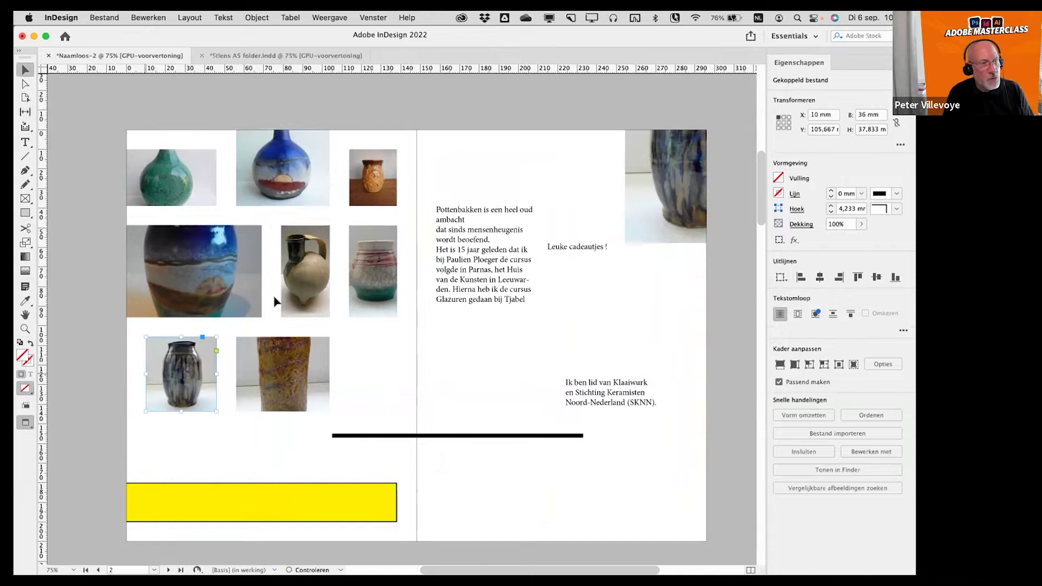
left_click(25, 112)
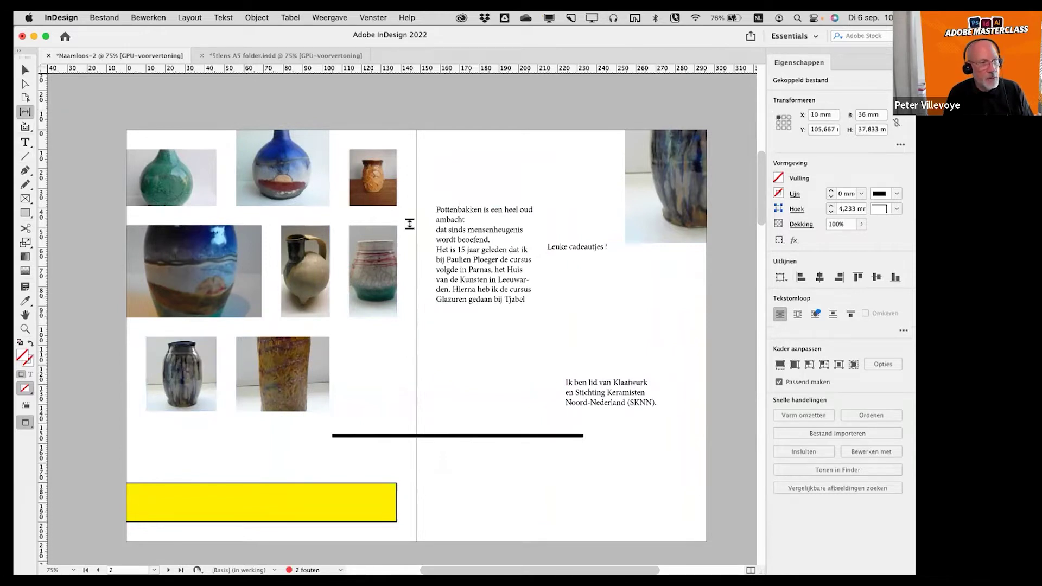
mouse_move(342, 274)
left_mouse_down()
mouse_move(354, 274)
mouse_move(329, 275)
left_mouse_up()
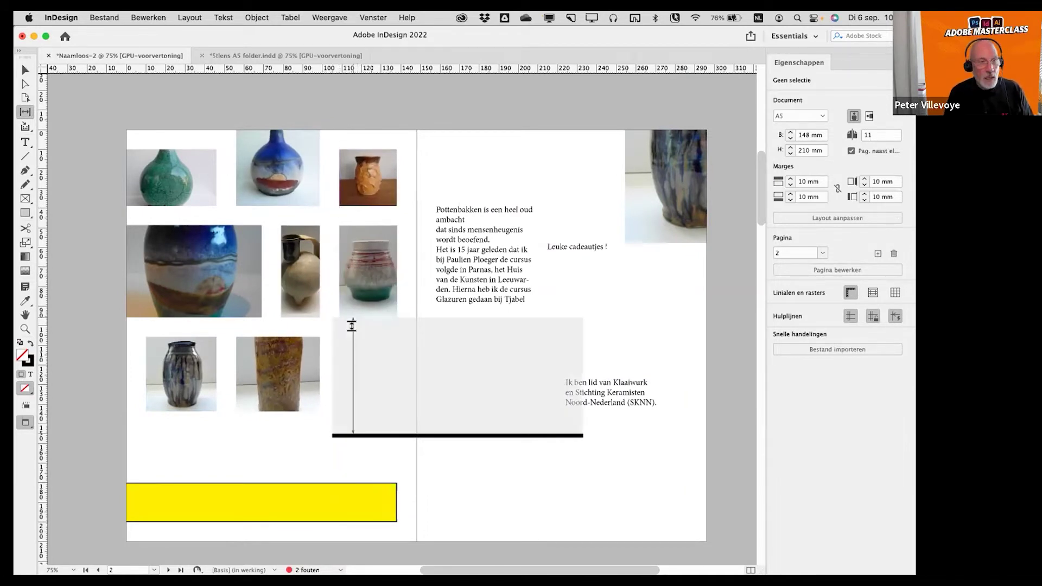
- Switch to the finished Stiens A5 folder and examine the layout of pages 2 to 4
key("super+grave")
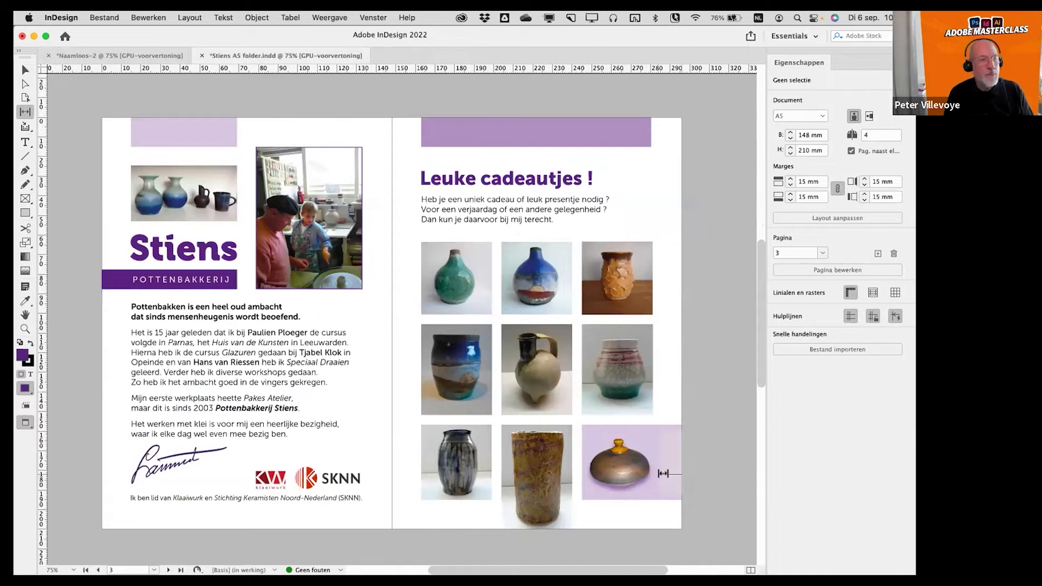
scroll(702, 384, "down", 15)
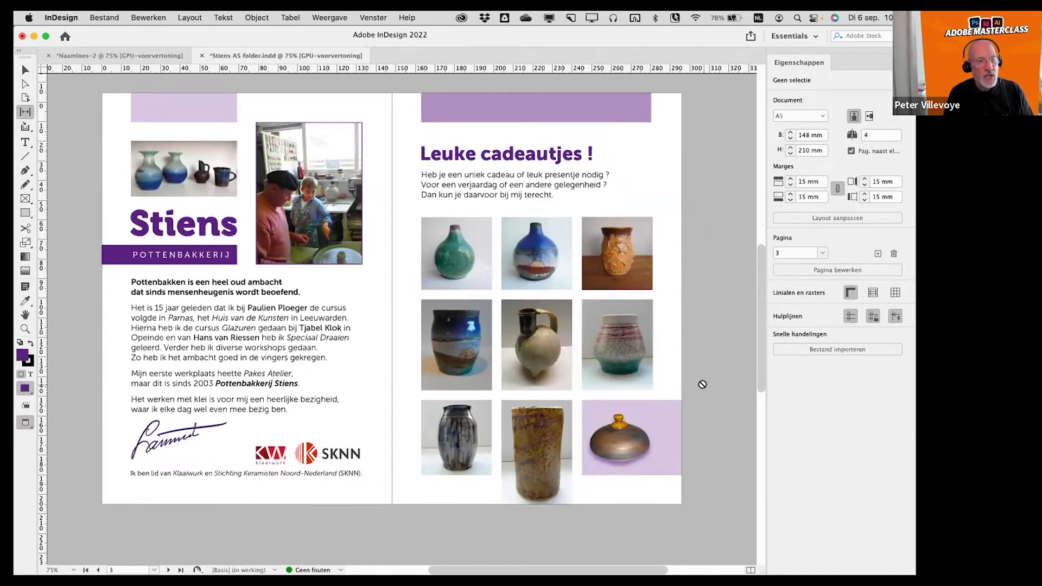
scroll(702, 385, "up", 15)
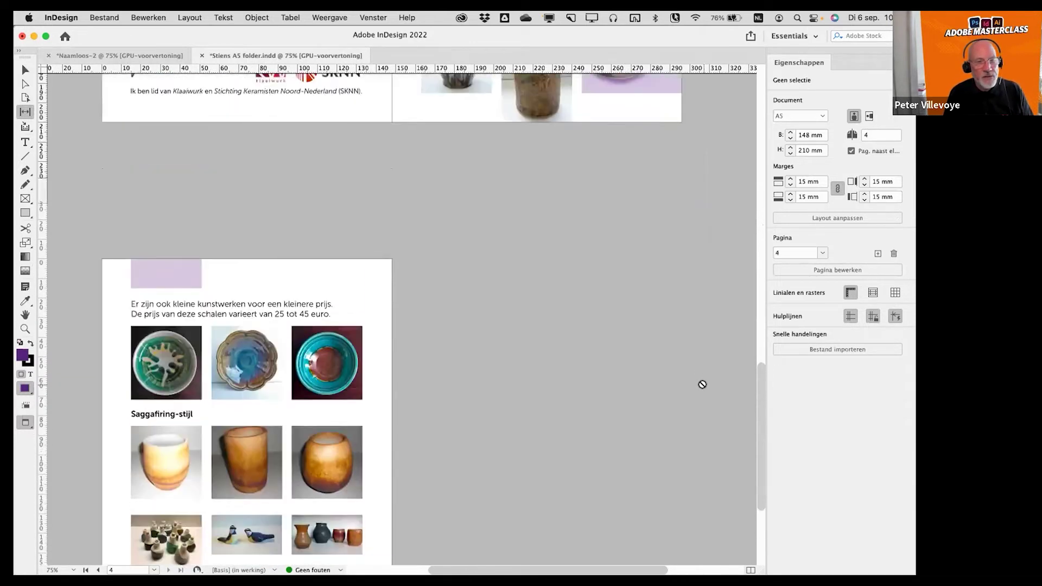
scroll(702, 384, "down", 5)
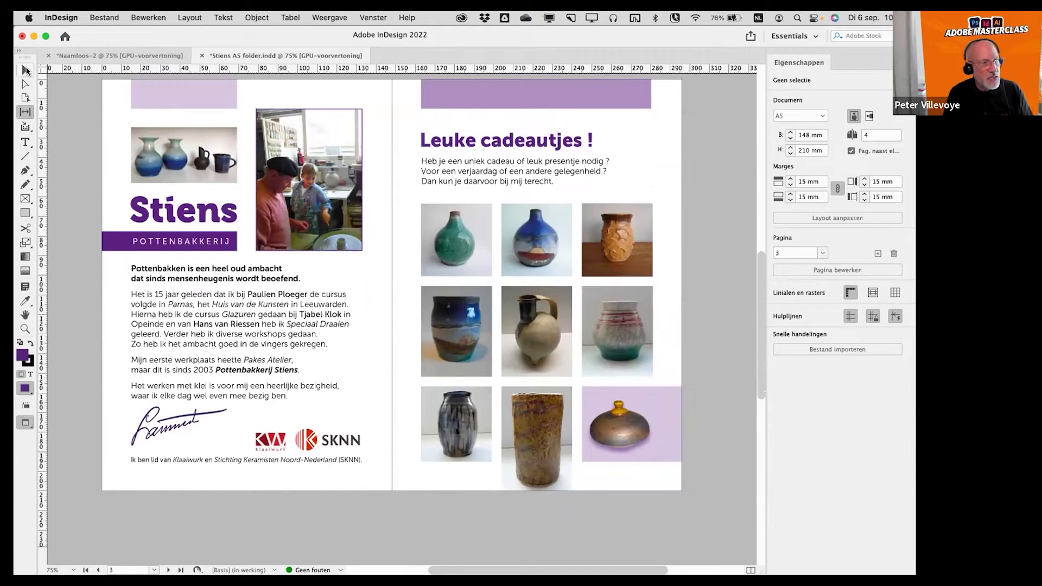
key("v")
scroll(712, 321, "up", 3)
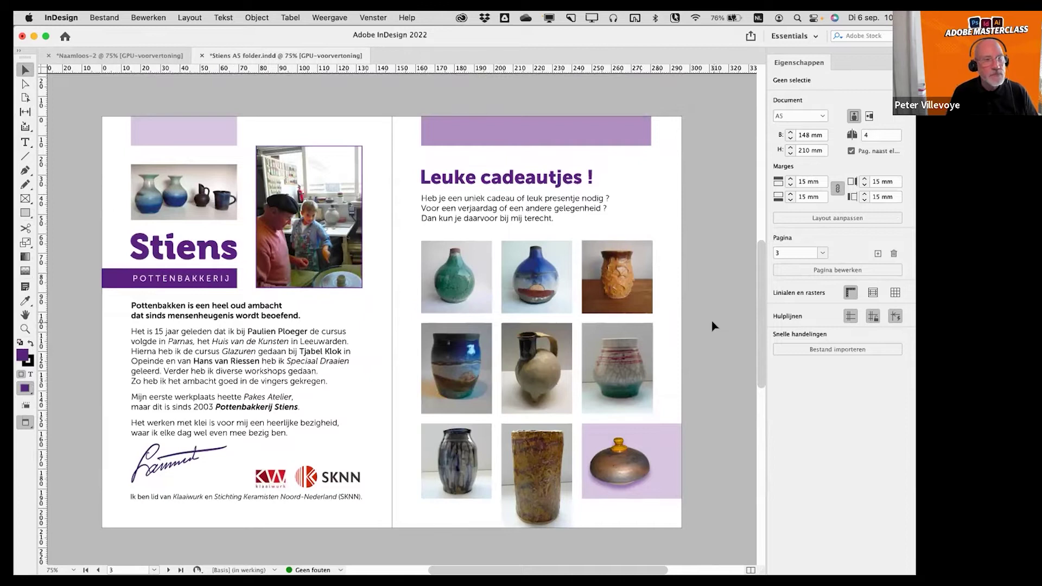
scroll(712, 321, "down", 20)
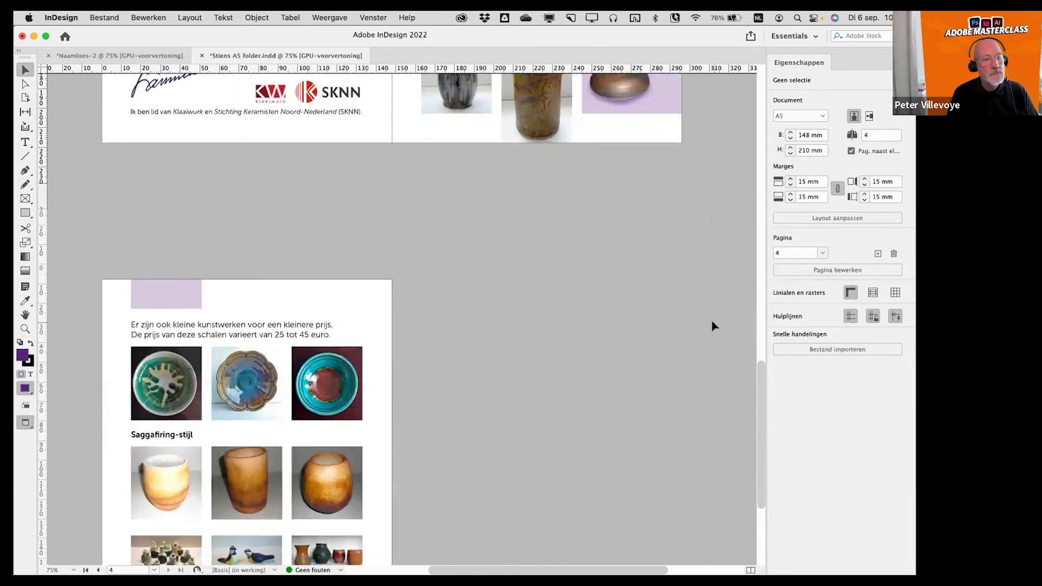
scroll(713, 322, "down", 8)
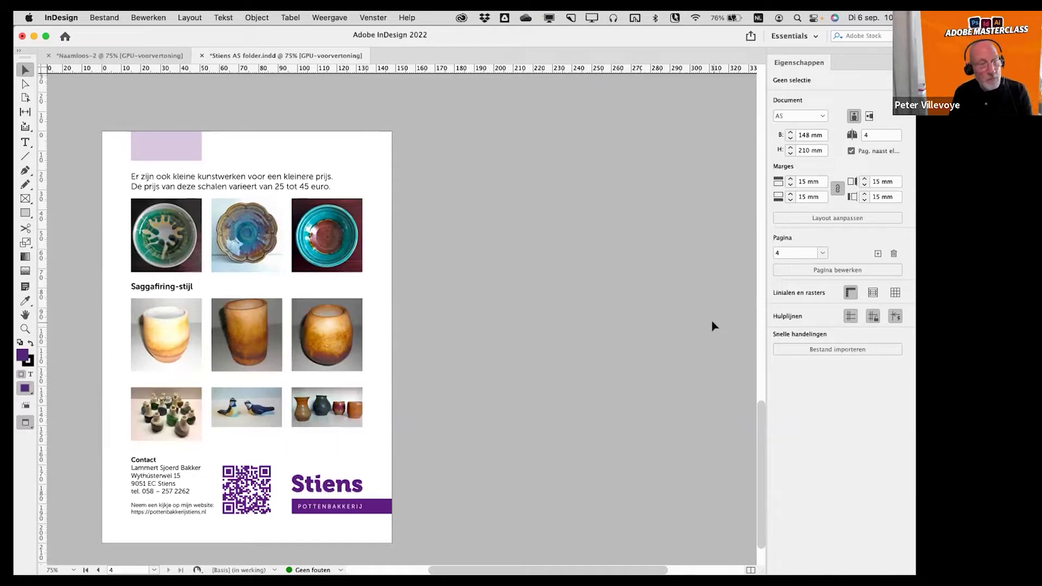
- Show the finished folder's page overview with more room for the thumbnails, and open the A-Stramien master spread
key("super+F12")
left_click_drag(765, 158, 655, 207)
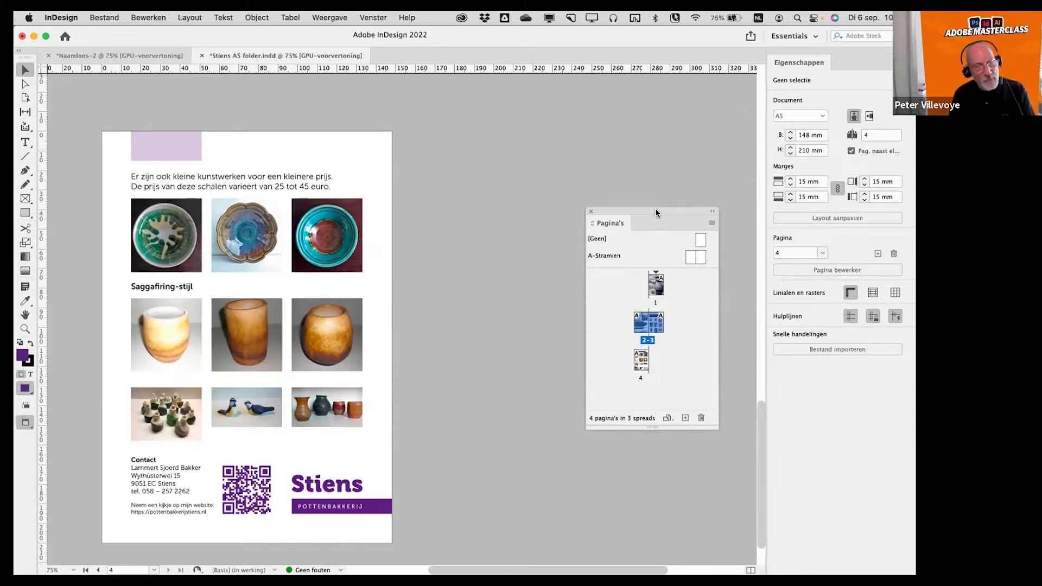
left_click_drag(656, 207, 642, 181)
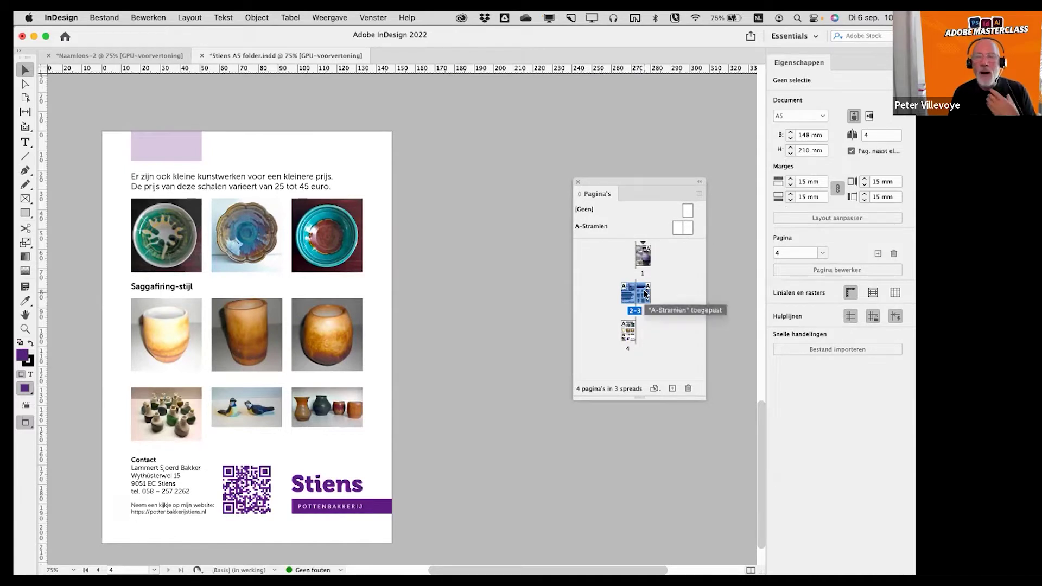
left_click_drag(640, 400, 634, 437)
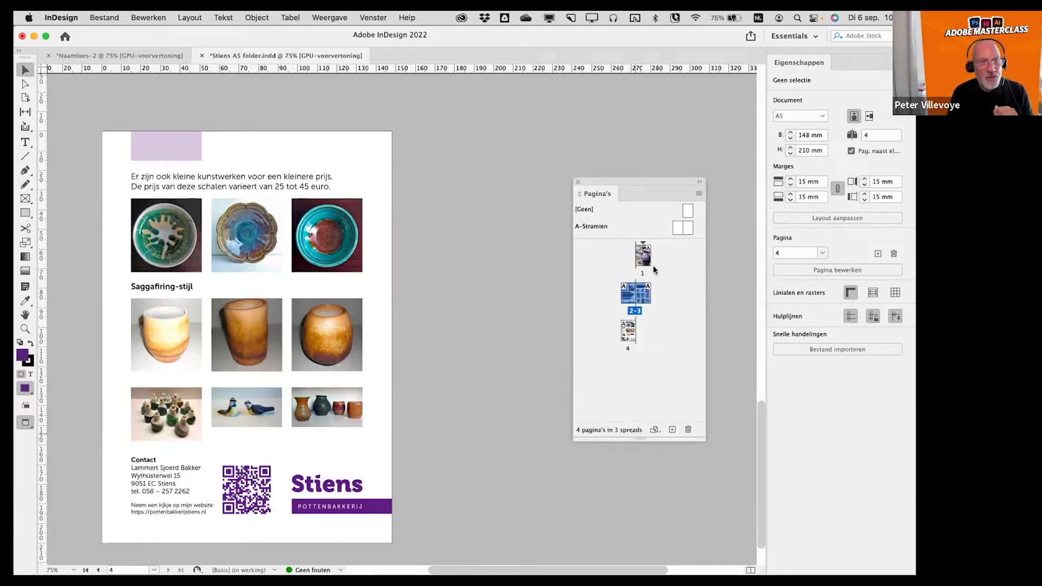
left_click_drag(659, 251, 659, 270)
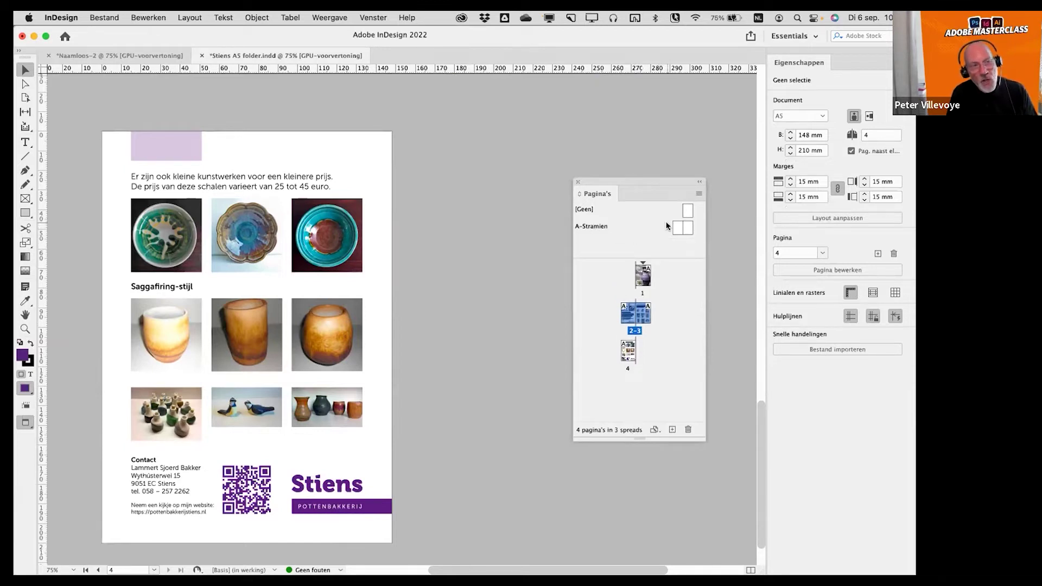
double_click(593, 225)
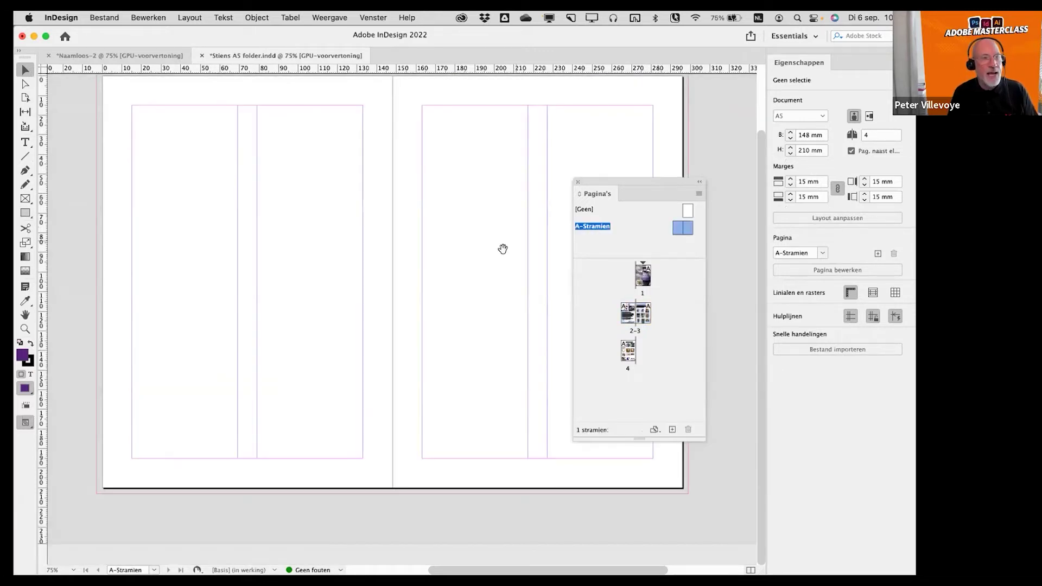
scroll(509, 295, "up", 3)
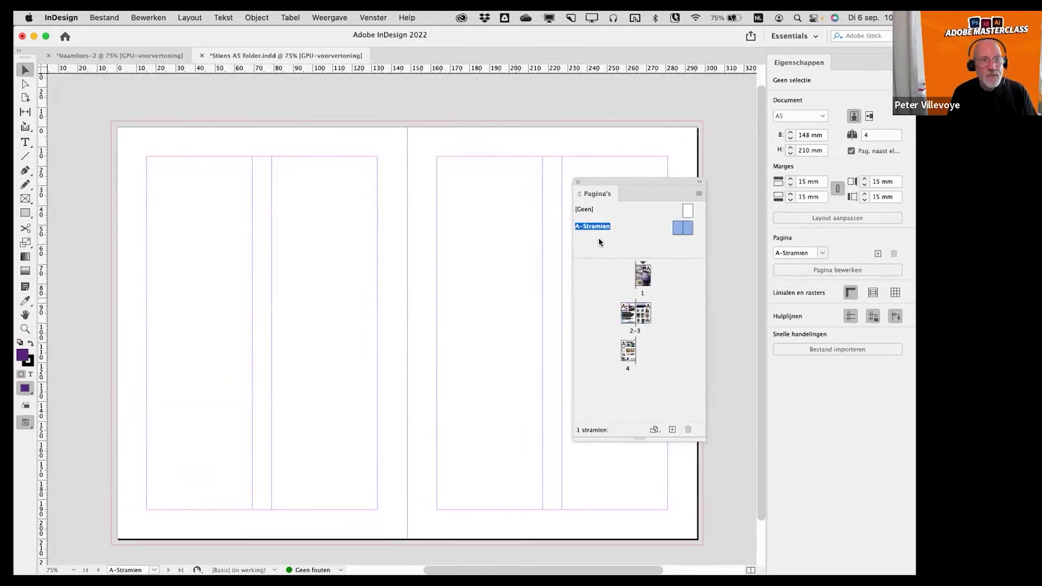
left_click_drag(626, 179, 650, 186)
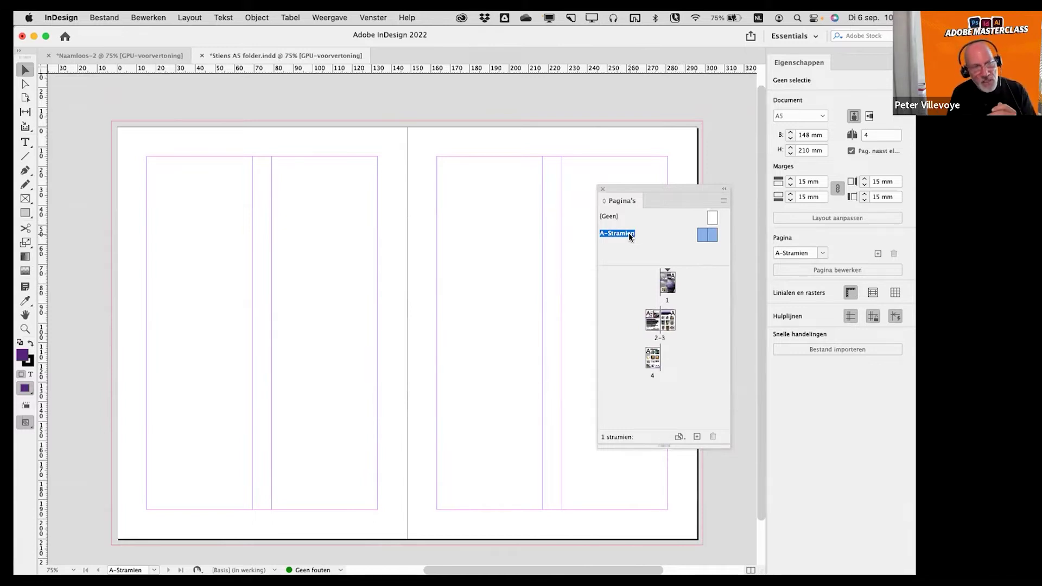
- Select pages 1 to 4 in the page overview, and reselect the A-Stramien master
left_click(668, 283)
left_click(664, 326, "shift")
left_click(653, 359, "shift")
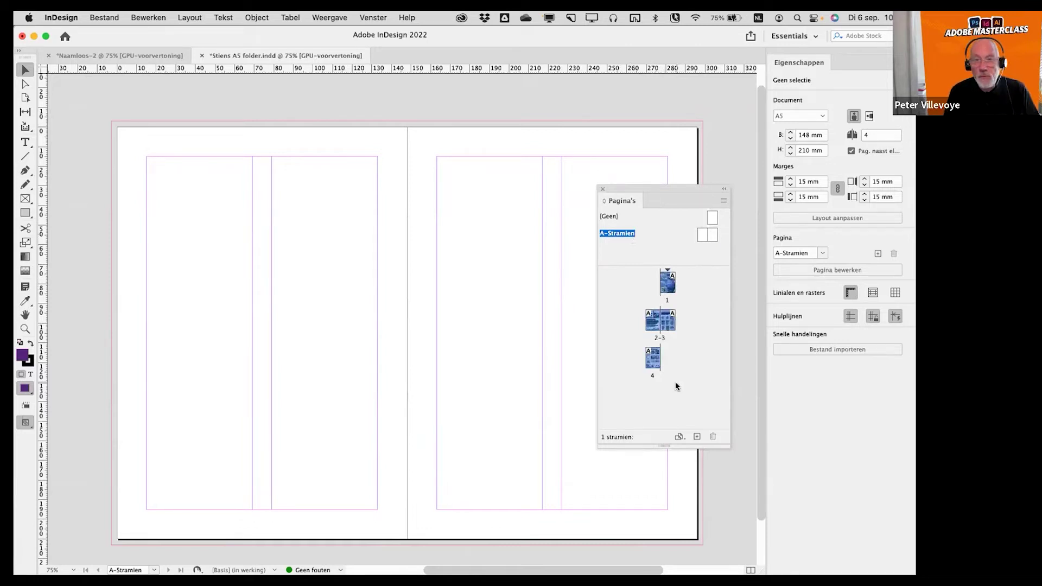
left_click(614, 232)
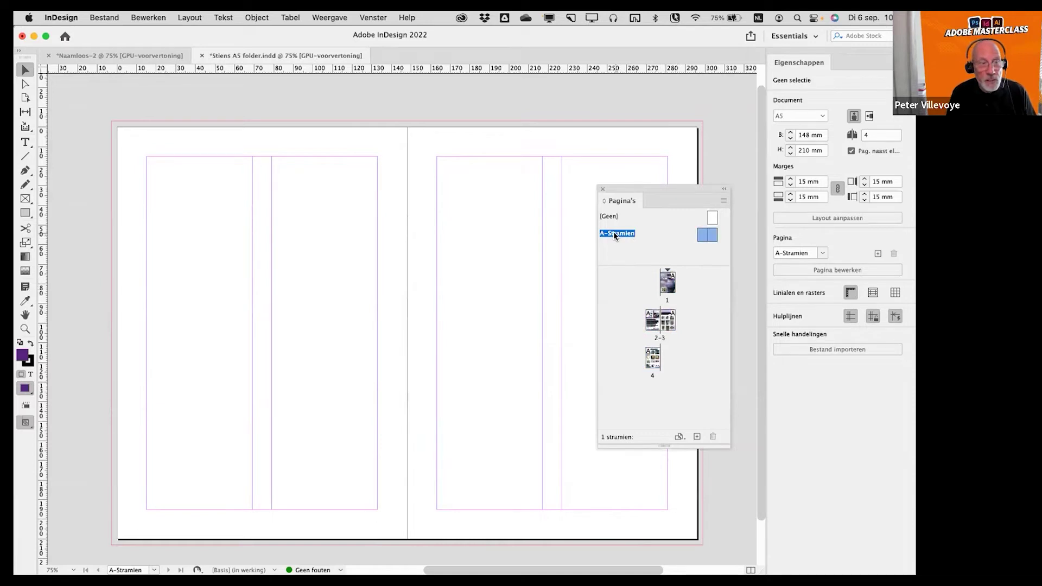
- Return to the unfinished document and open its A-Stramien master spread
key("super+grave")
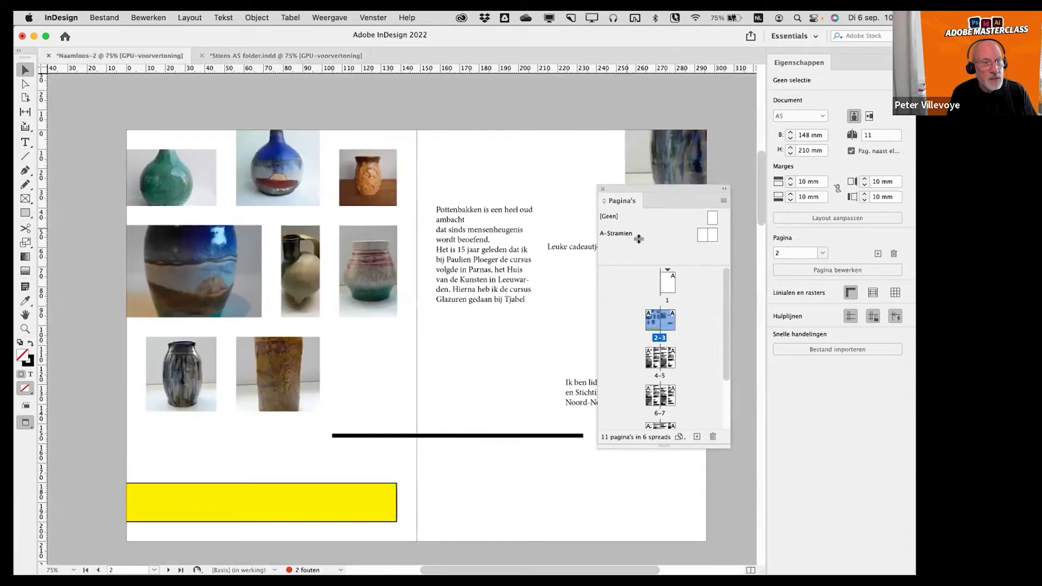
left_click_drag(646, 265, 646, 261)
double_click(621, 231)
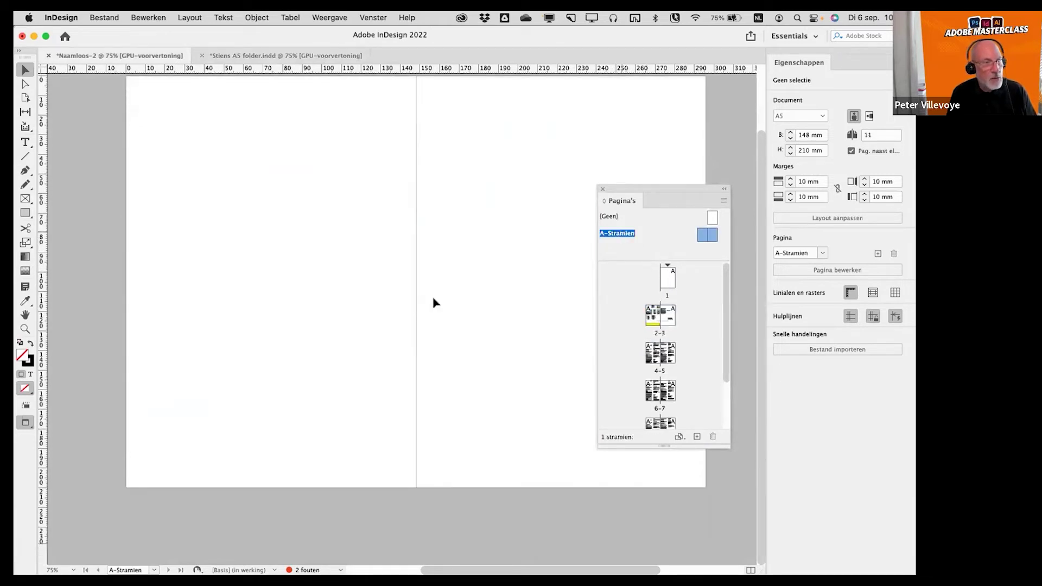
- Reopen pages 2–3, move the yellow rectangle to about X 5, Y 185.5 mm, and try placing a copy of it on page 3
double_click(647, 316)
left_click_drag(358, 453, 654, 473)
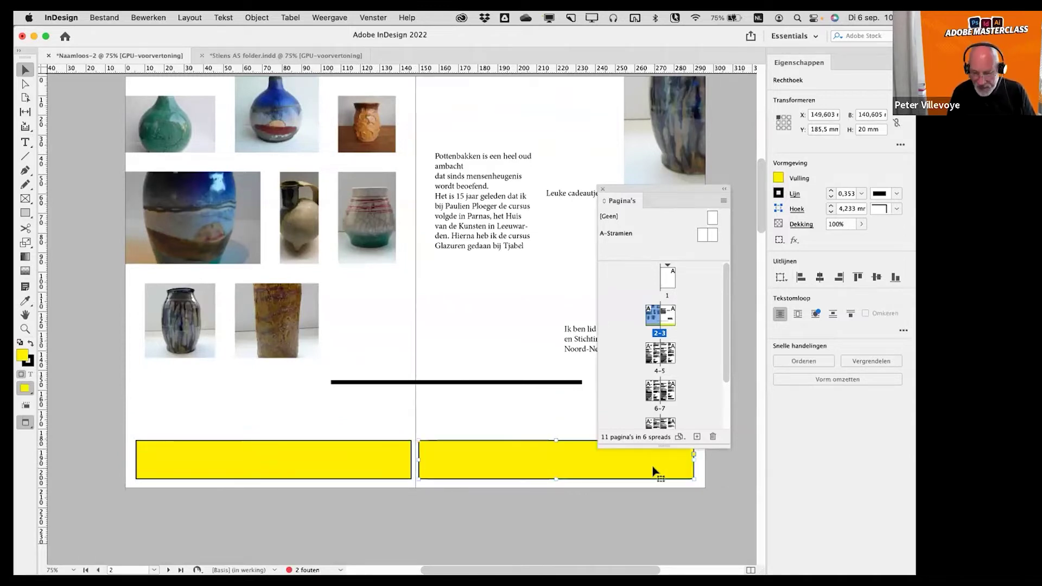
key("super+z")
left_click(405, 467)
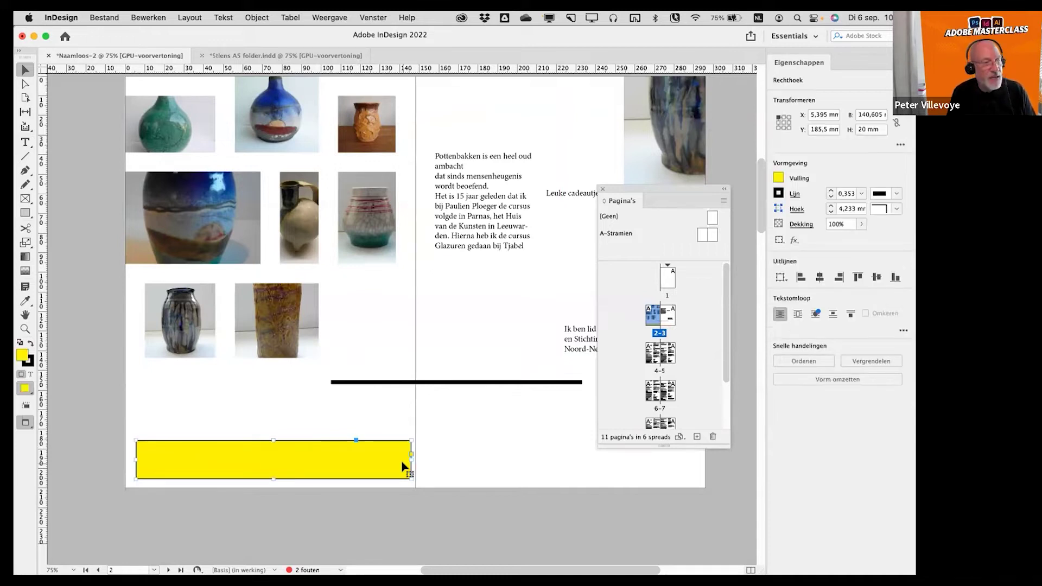
- Move the yellow rectangle from page 2 to A-Stramien, making a bar 128 mm wide and about 7.3 mm high at the foot of both pages
key("Delete")
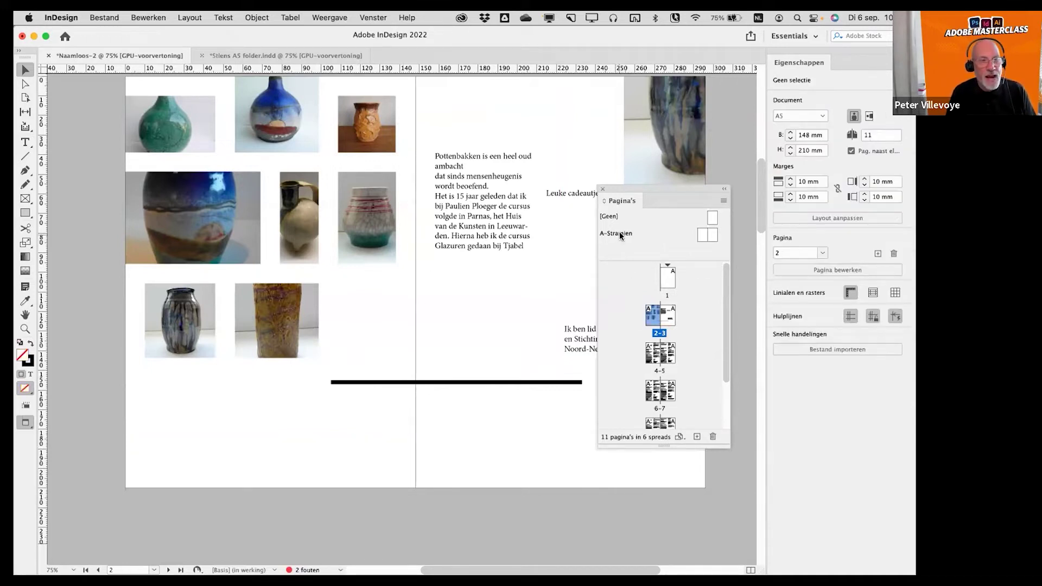
double_click(620, 233)
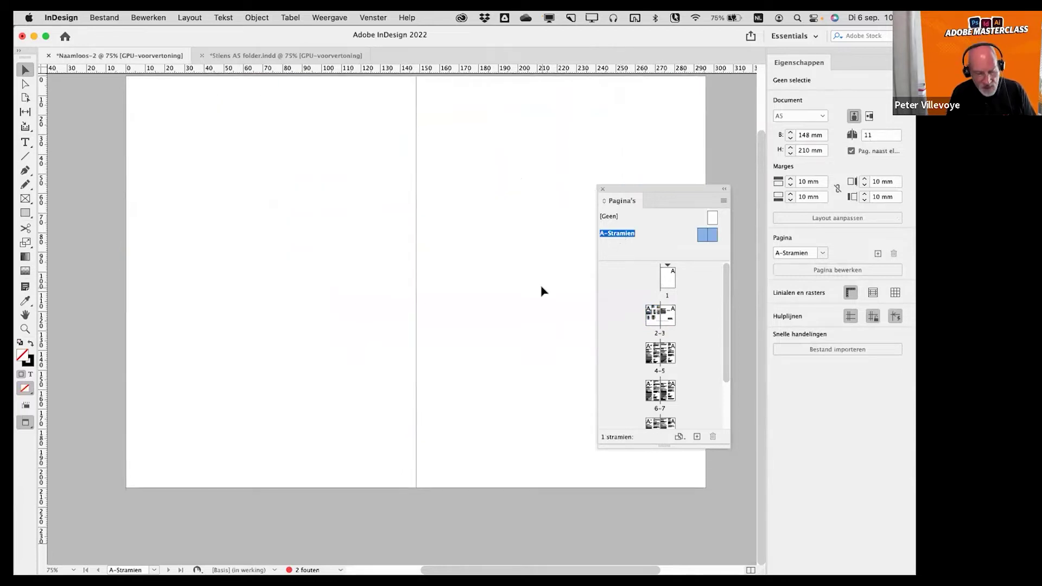
key("w")
key("super+v")
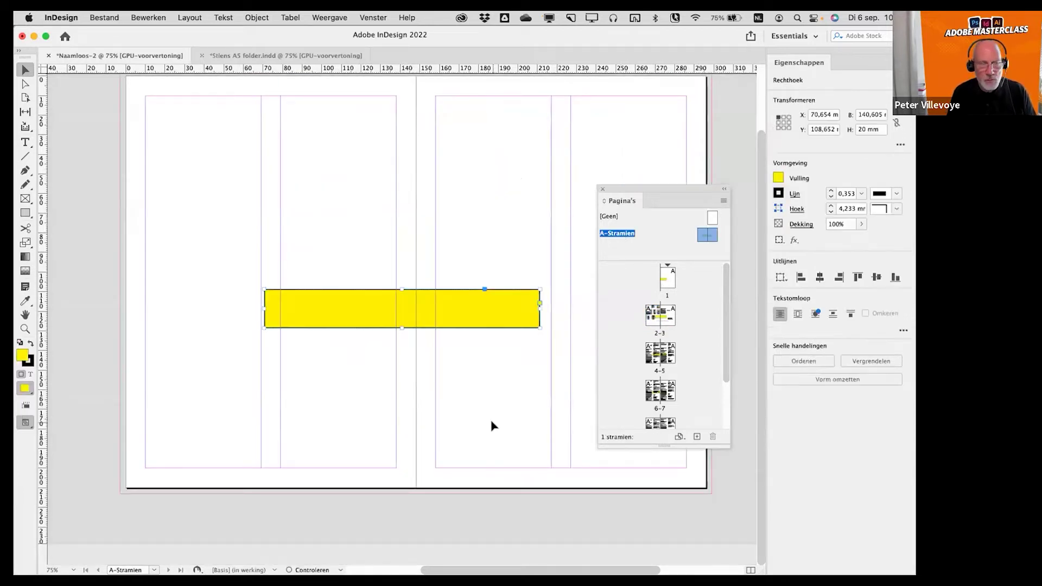
left_click_drag(540, 291, 643, 475)
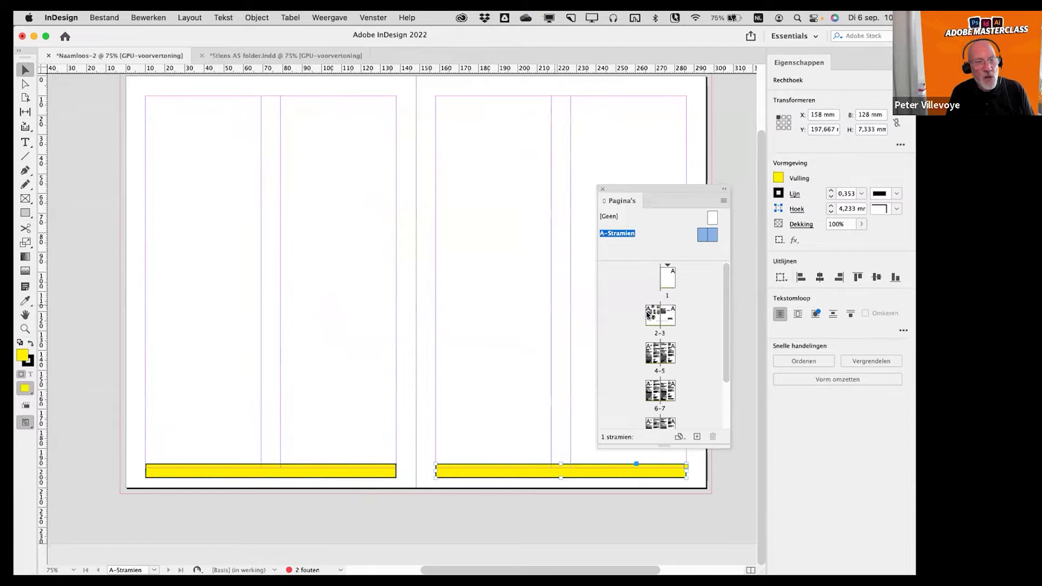
scroll(666, 331, "down", 3)
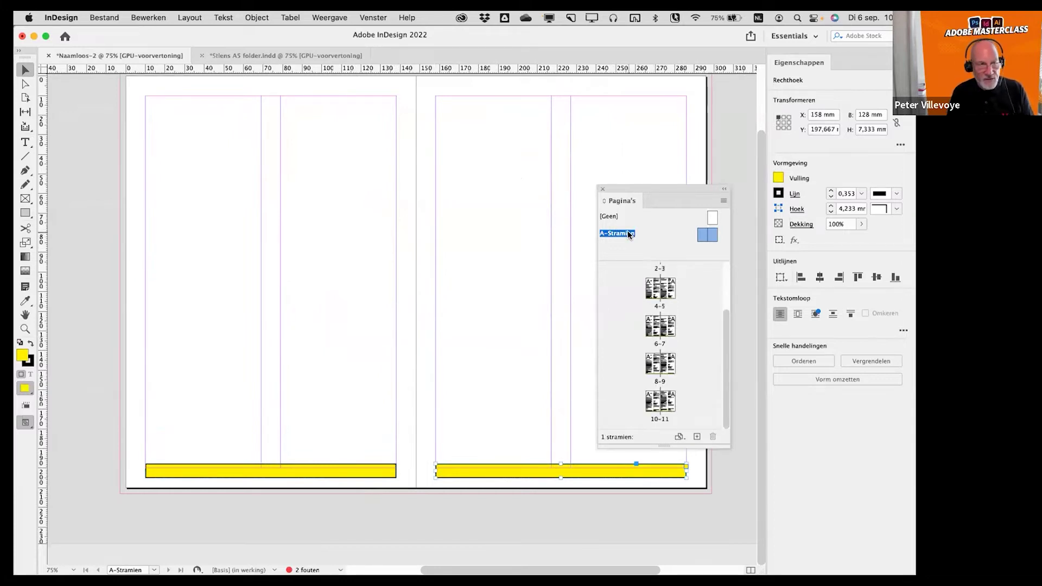
left_click_drag(628, 234, 655, 329)
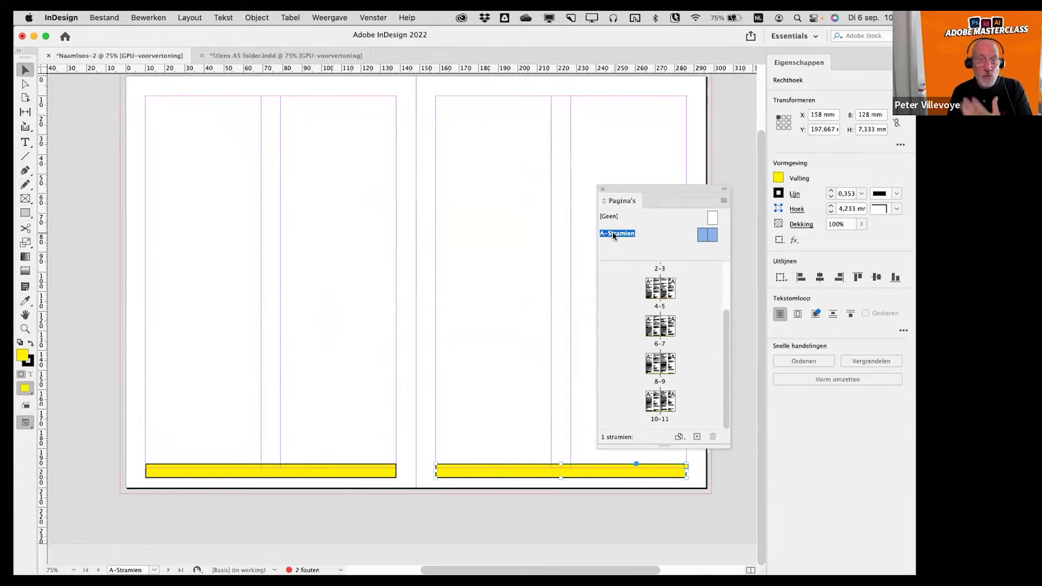
- Try three columns with a 5 mm gutter and 40 mm margins on the A-Stramien spread
left_click(191, 18)
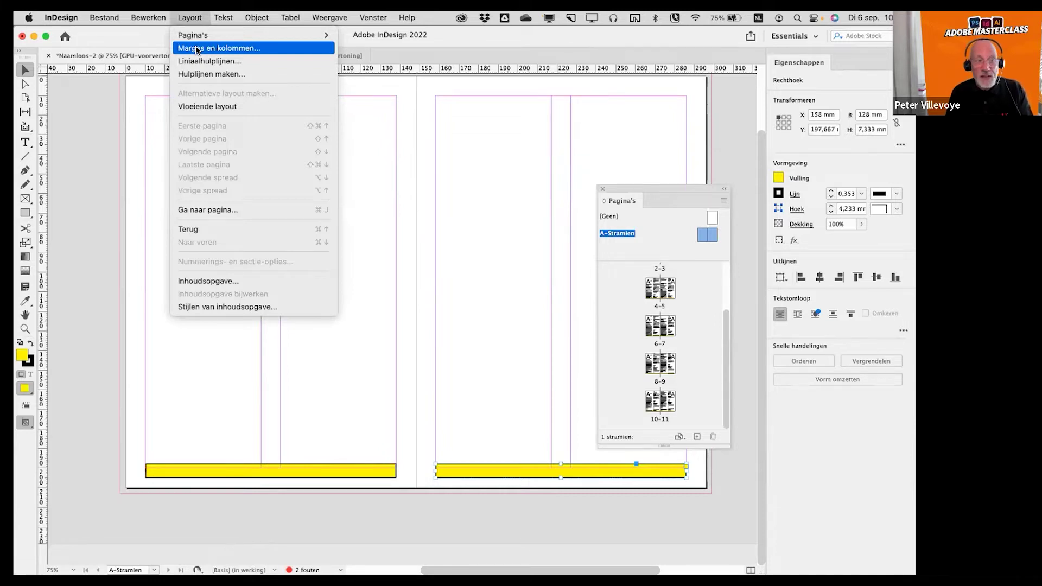
left_click(197, 48)
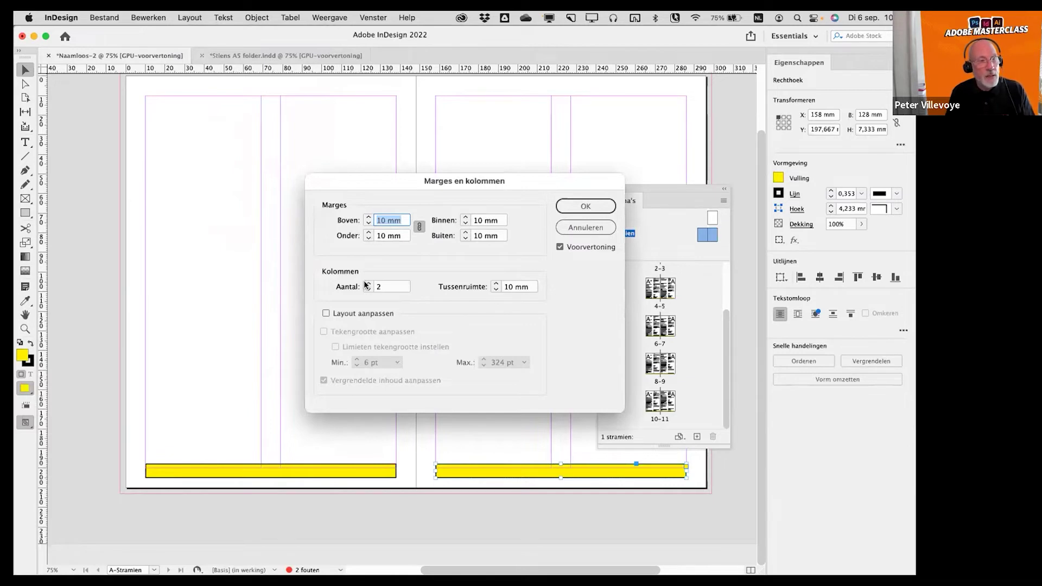
left_click(368, 283)
left_click(504, 285)
type("5")
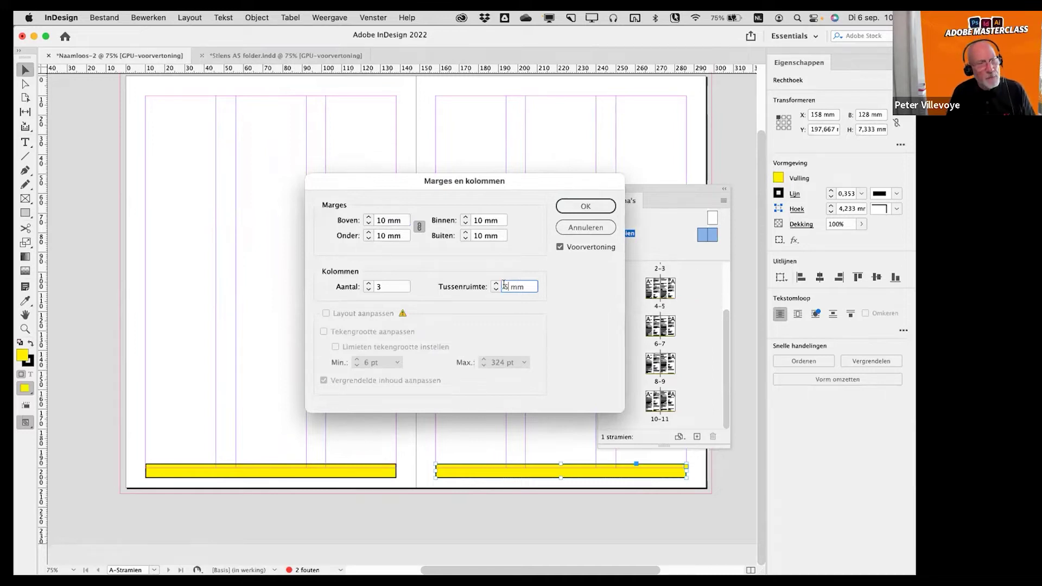
key("Tab")
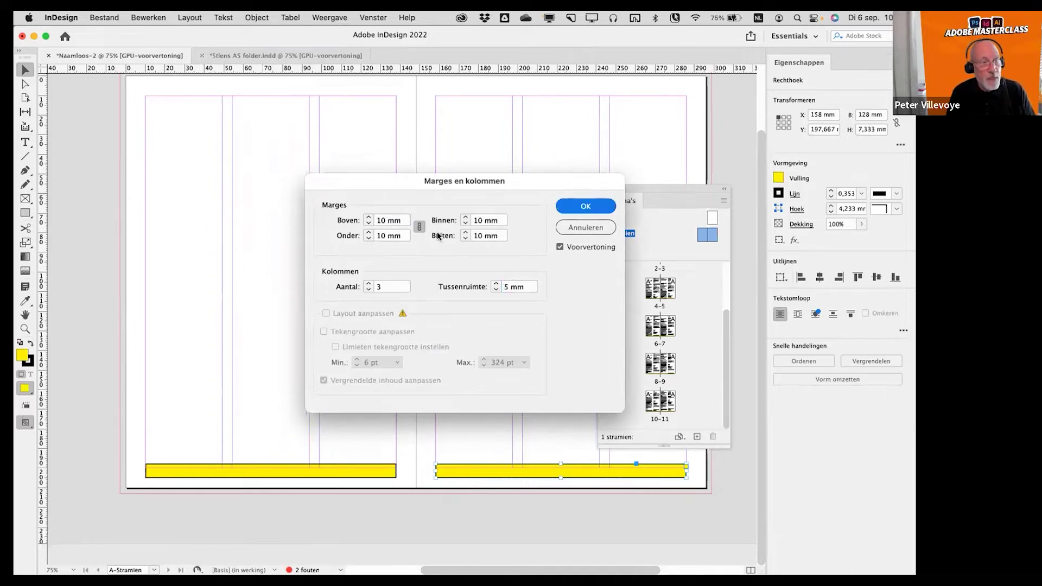
left_click(376, 219)
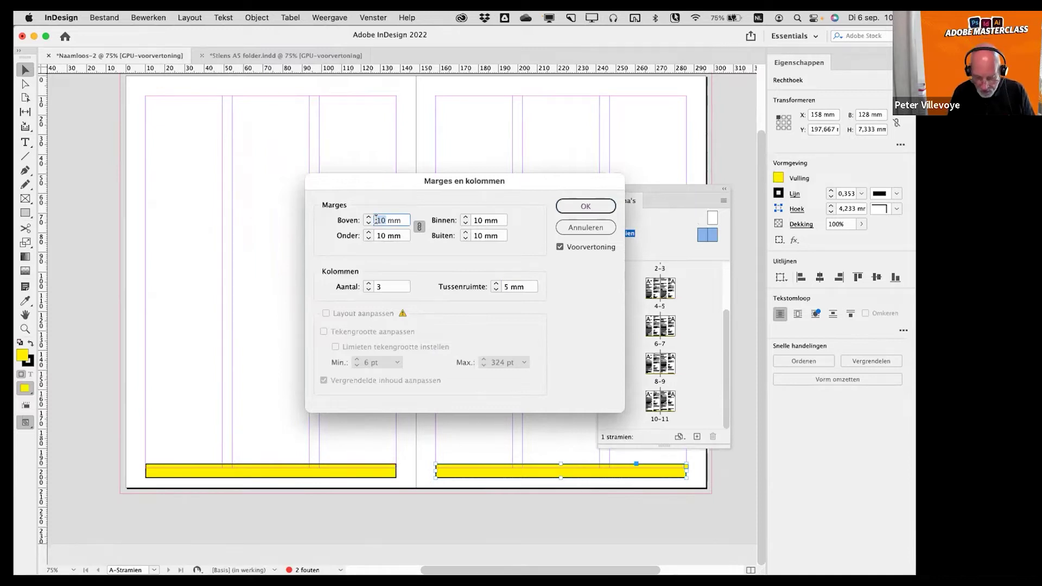
type("40")
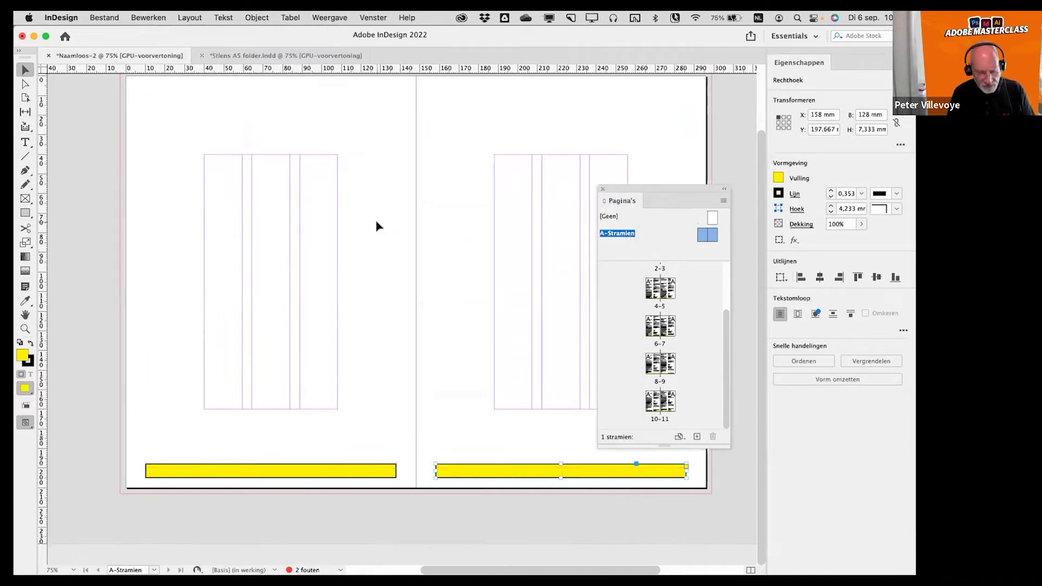
left_click(184, 17)
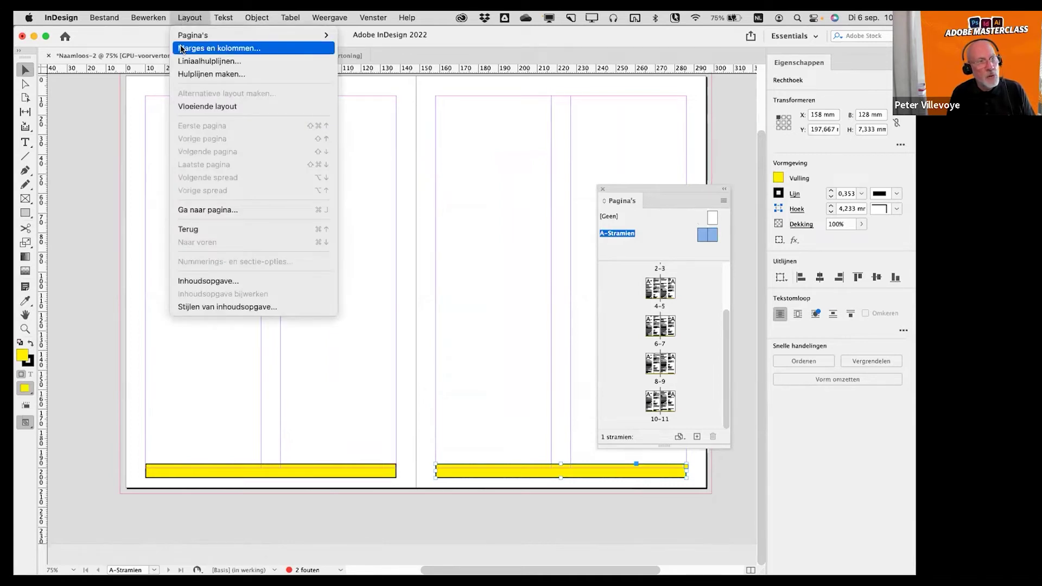
left_click(635, 235)
left_click_drag(631, 239, 655, 400)
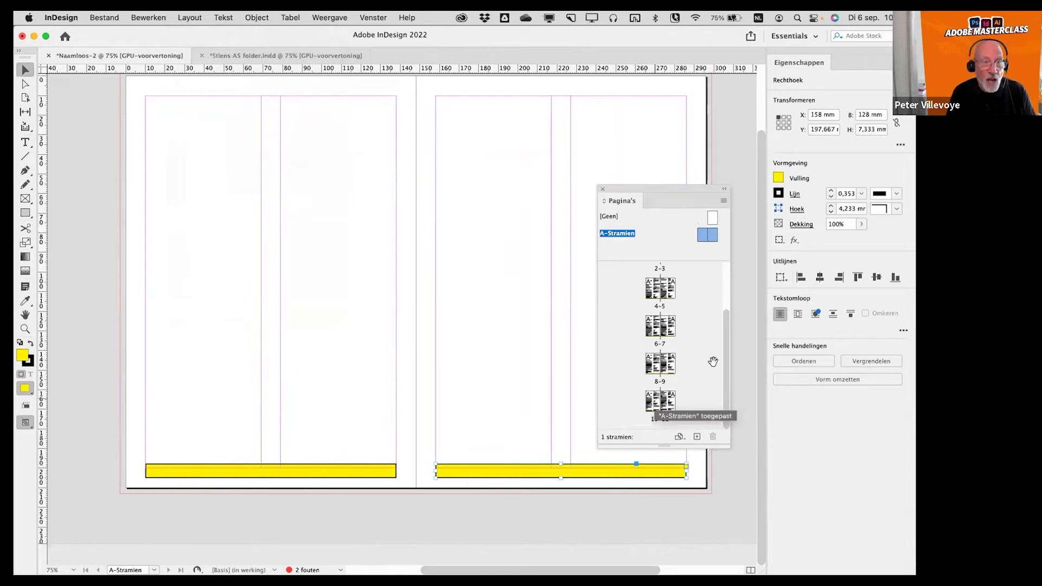
- View page 3 to check how the master's yellow bars appear there, and return to the A-Stramien spread
left_click_drag(725, 361, 730, 246)
left_click_drag(683, 314, 667, 323)
double_click(663, 319)
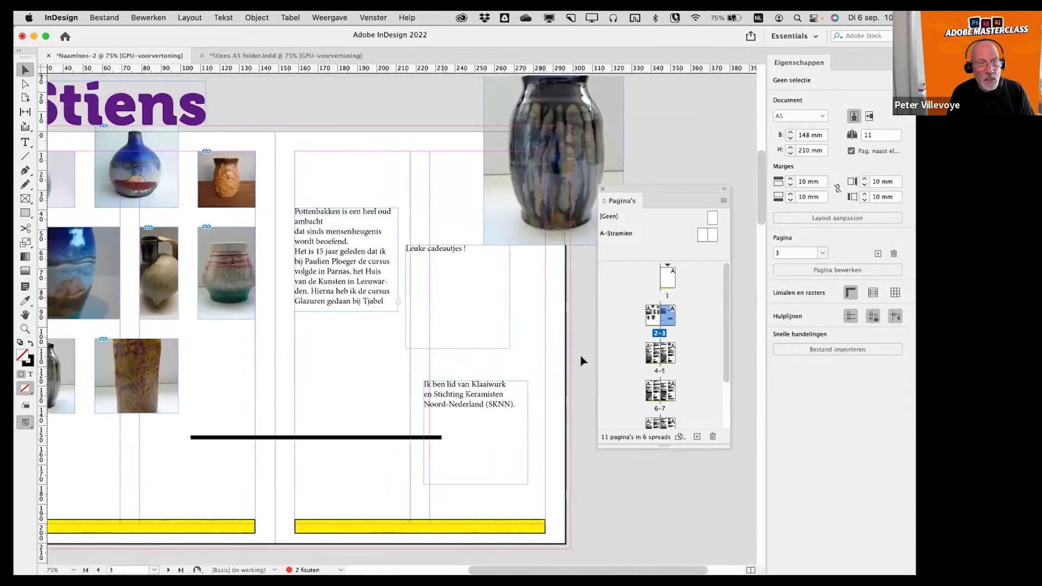
left_click(669, 321)
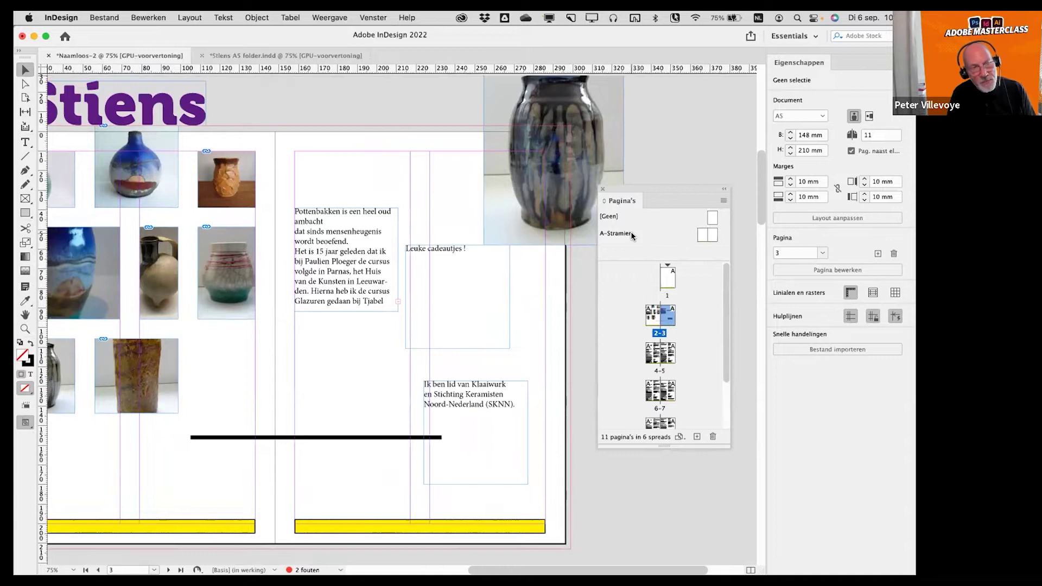
double_click(630, 232)
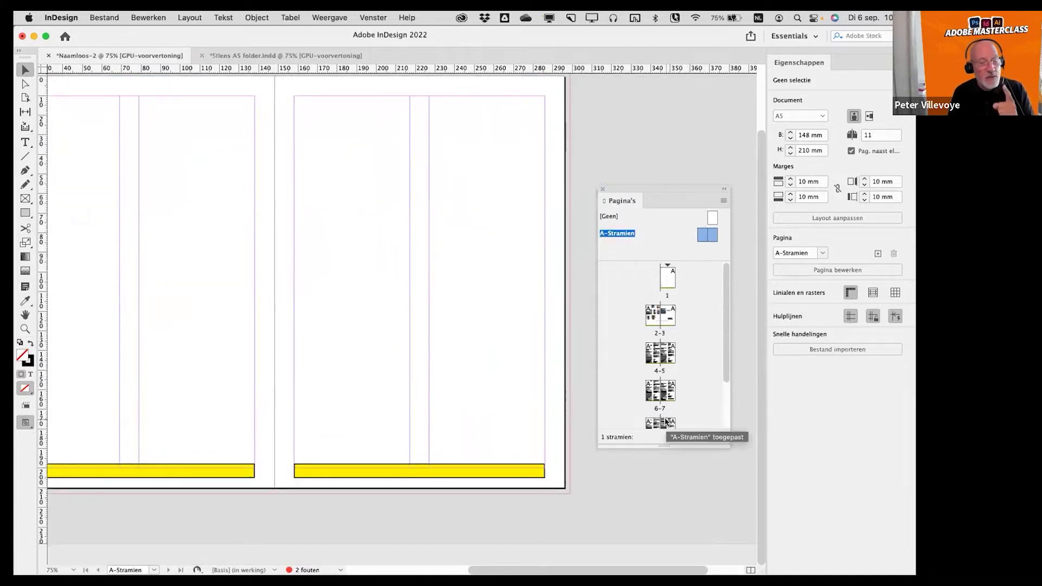
- Go to page 11, enlarge the page overview and add a new page after it
left_click_drag(725, 382, 725, 425)
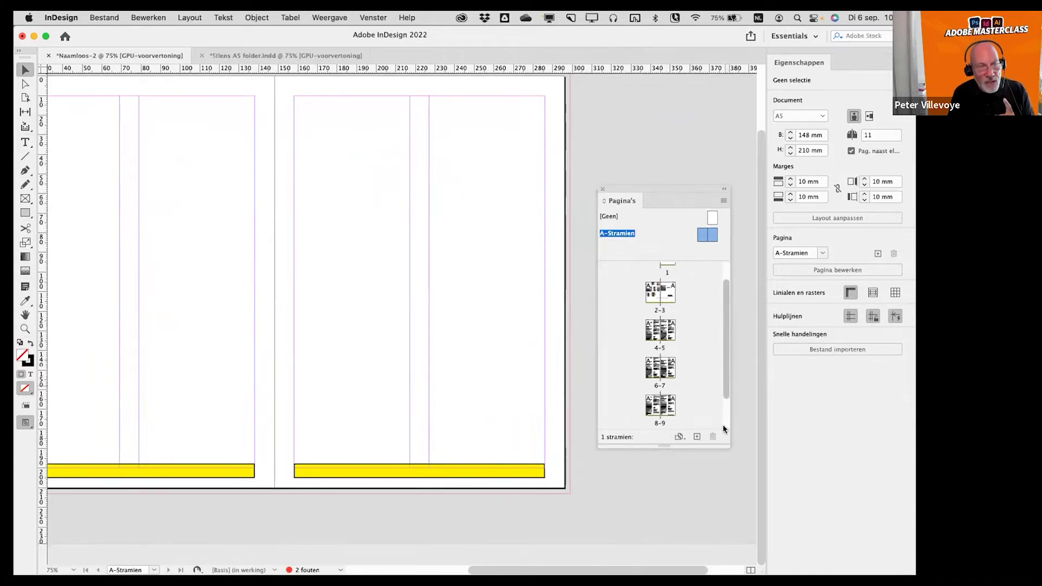
left_click(668, 402)
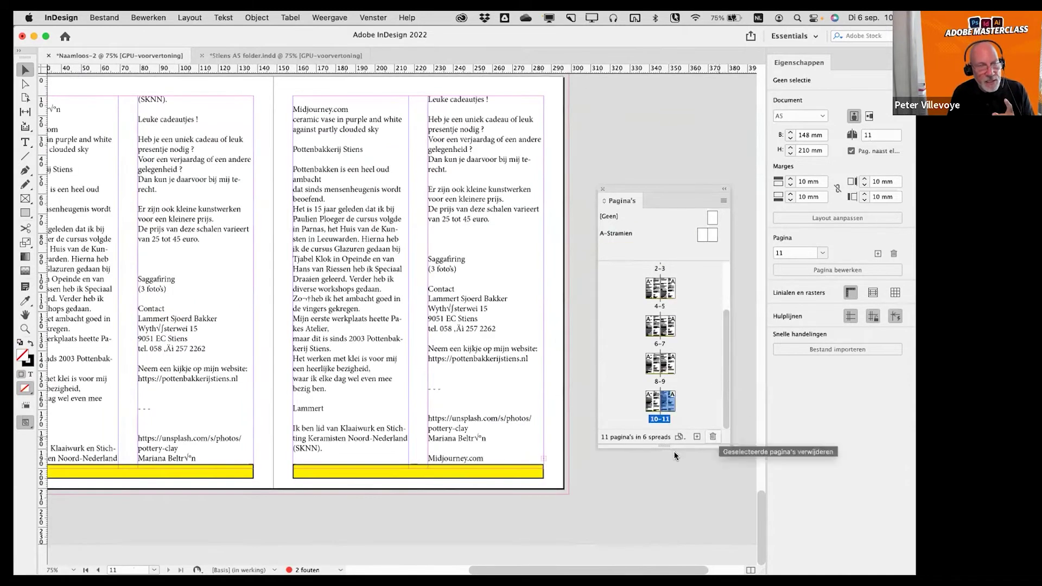
left_click_drag(701, 447, 699, 509)
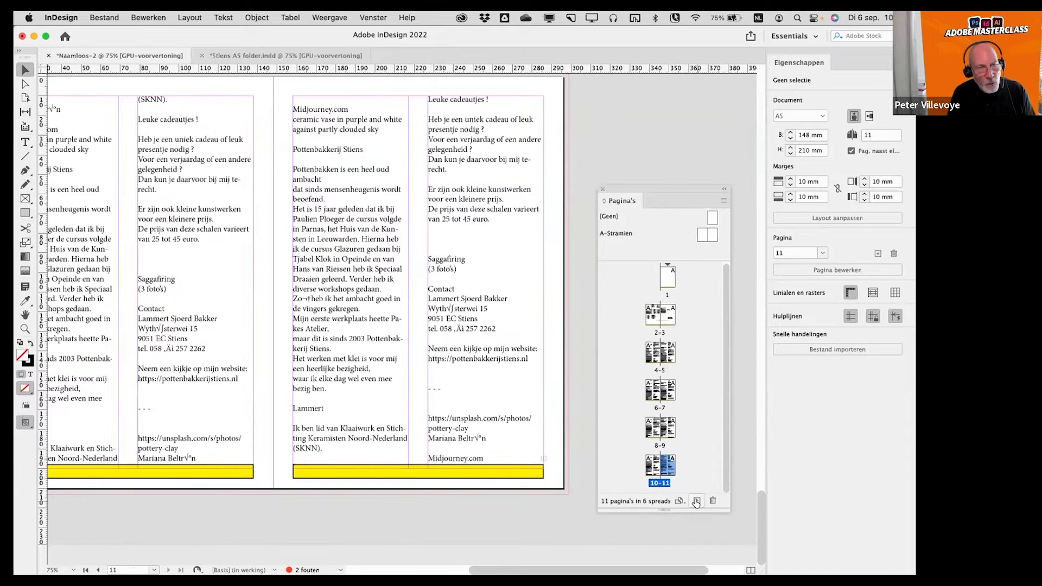
left_click(697, 500)
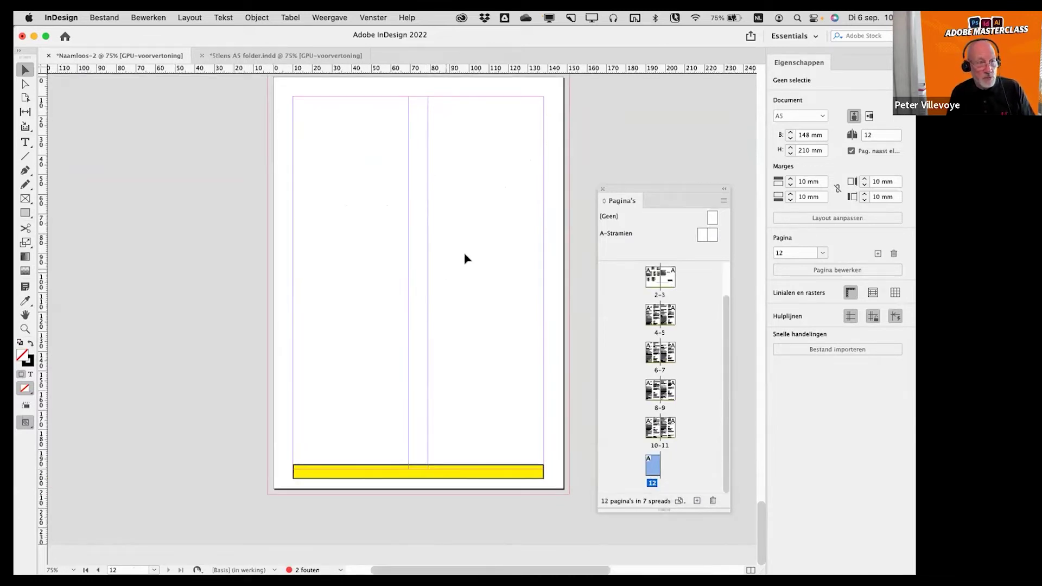
- Set the margins and columns of page 12 to four columns with a 5 mm gutter
left_click_drag(470, 249, 398, 356)
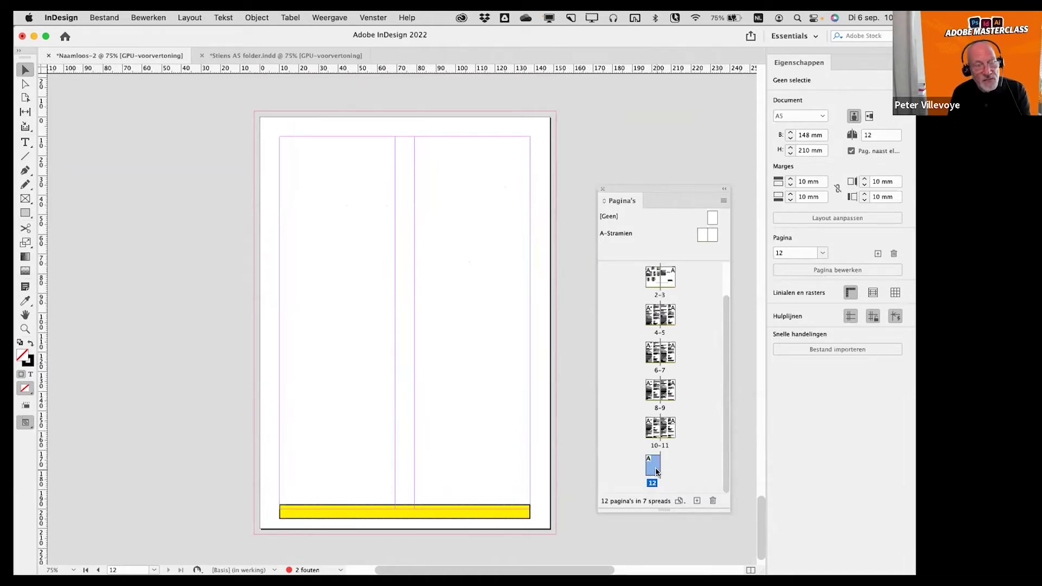
left_click(193, 17)
left_click(192, 49)
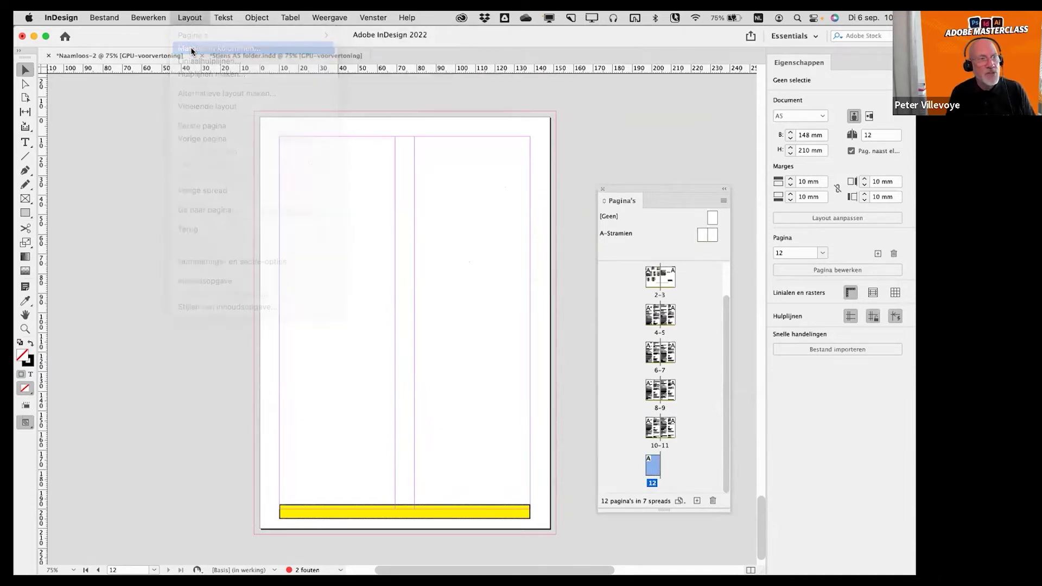
left_click(369, 283)
left_click(369, 283)
left_click(504, 284)
type("5")
key("Return")
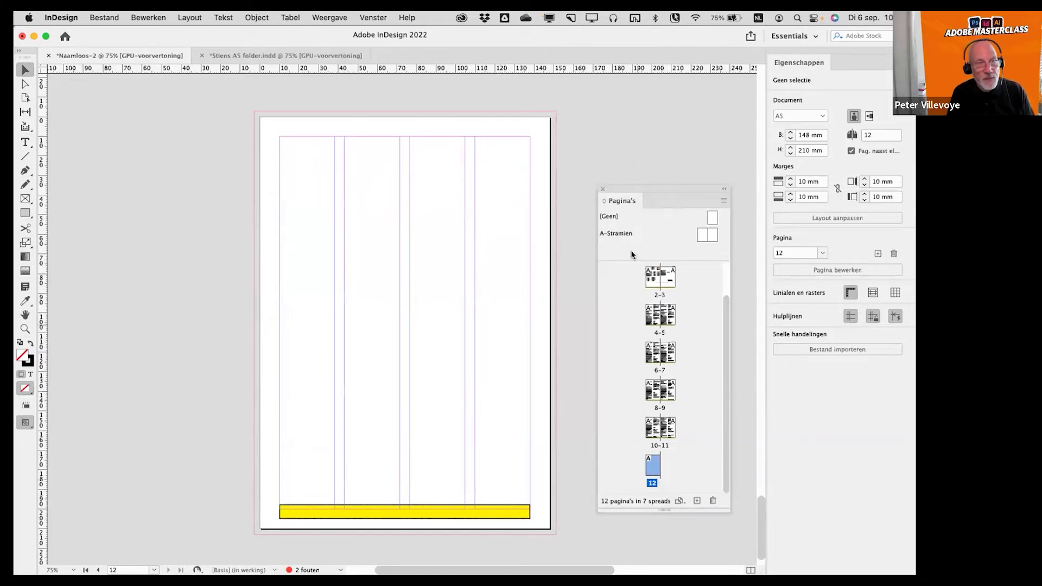
- Override the yellow master bar on page 12, fill it with magenta (C=0 M=100 Y=0) and compare it with page 11
double_click(624, 234)
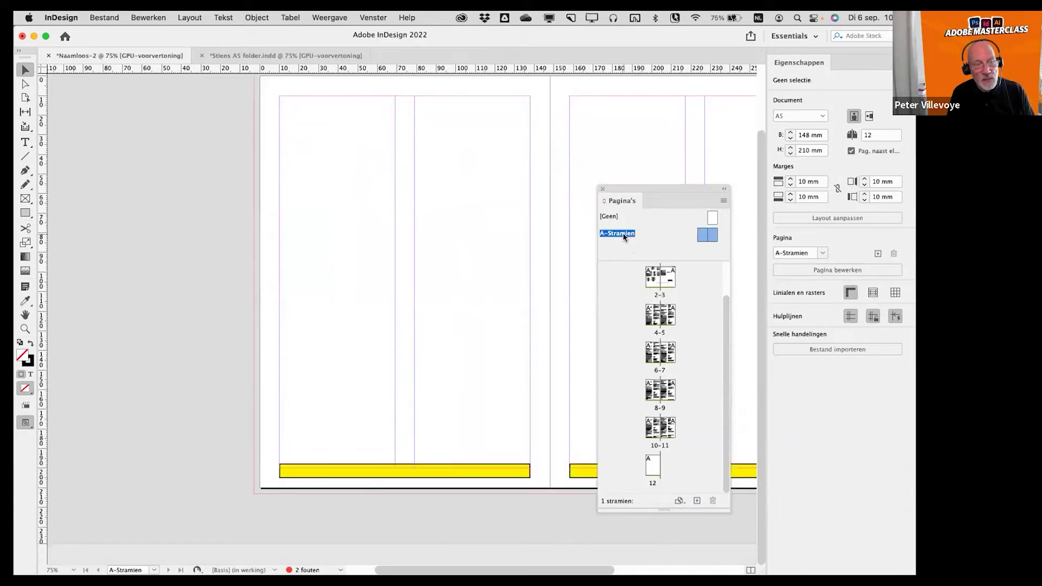
double_click(653, 466)
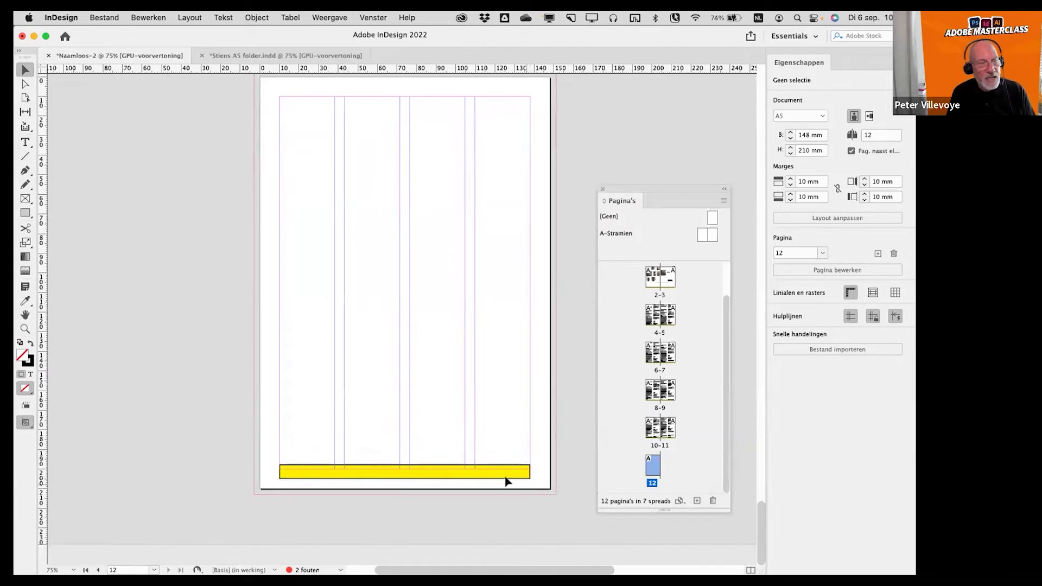
left_click(423, 475)
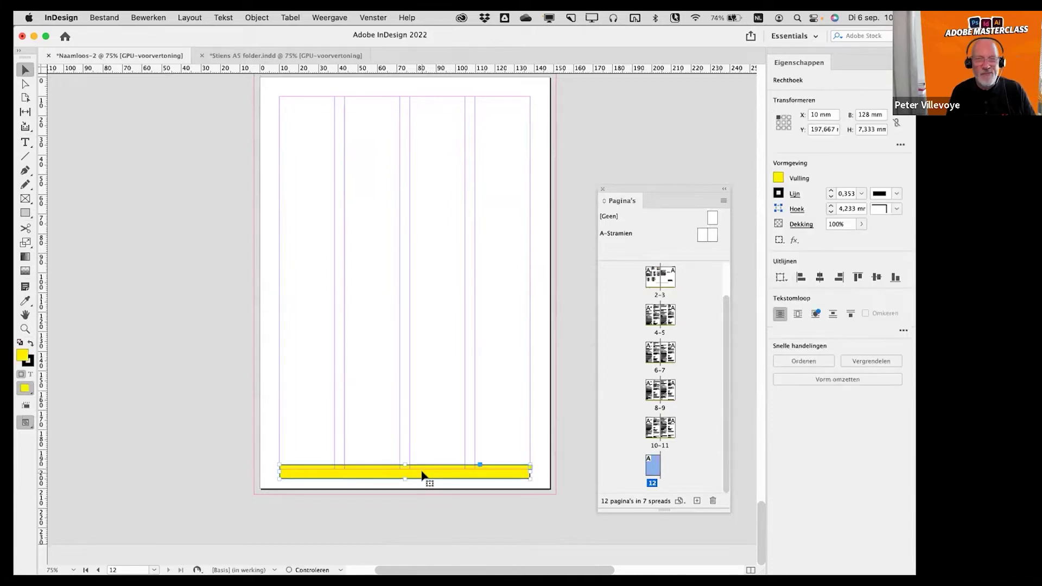
left_click(774, 181)
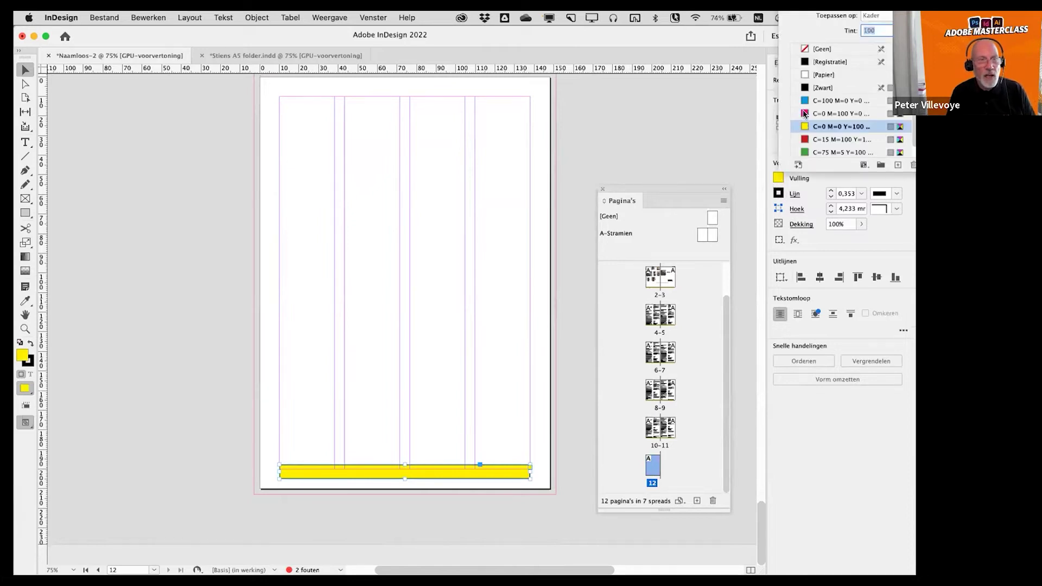
left_click(805, 114)
double_click(660, 429)
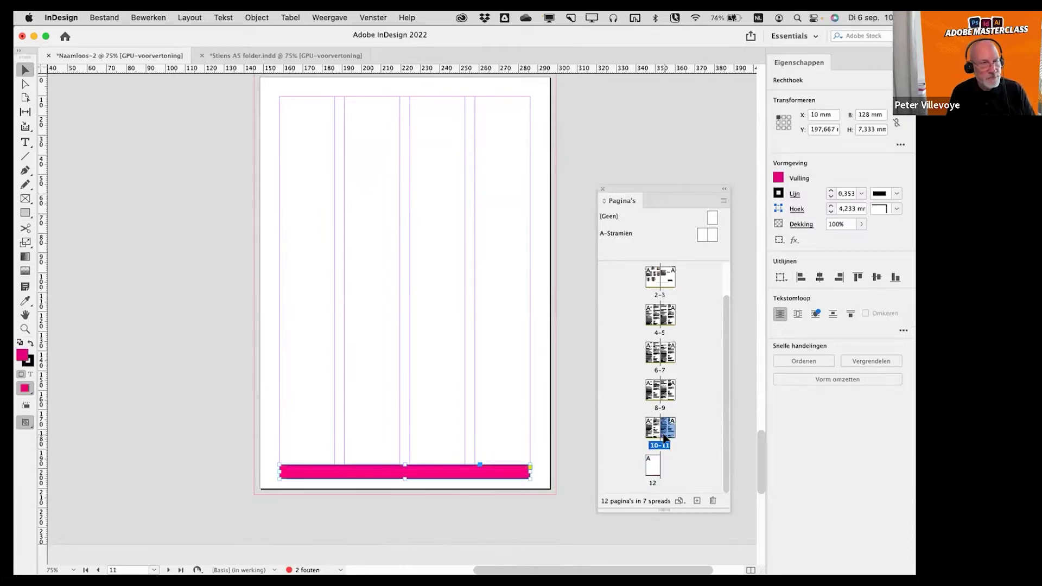
double_click(655, 464)
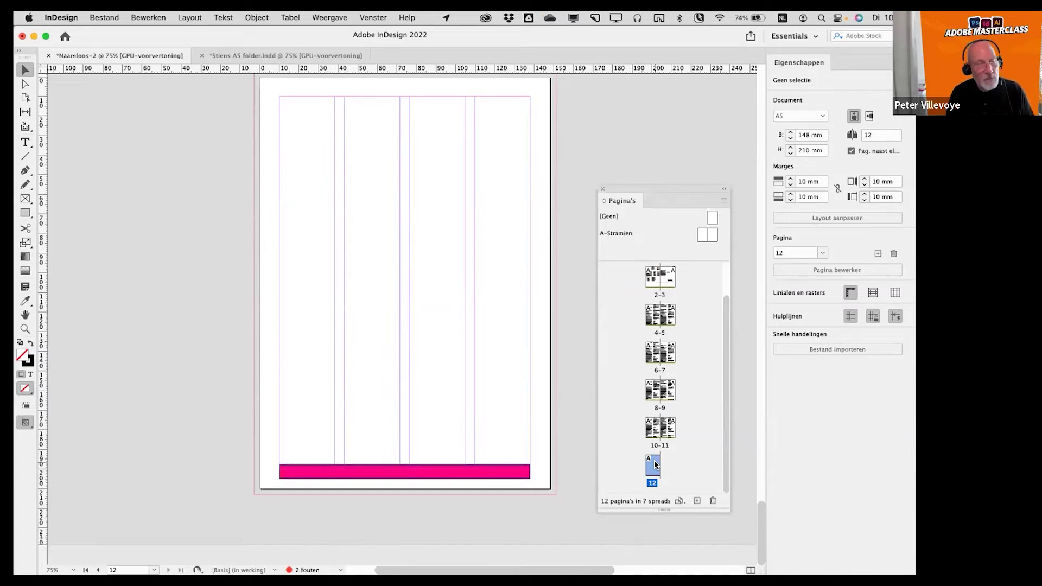
- Switch to the Stiens A5 folder.indd document and look through its cover and the layouts of pages 2 and 3
key("super+grave")
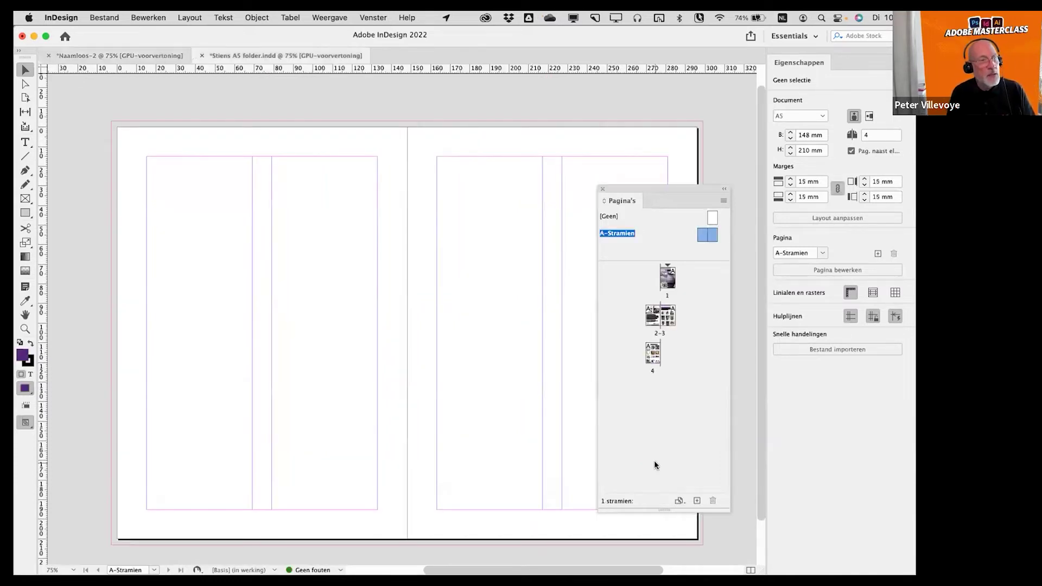
double_click(667, 279)
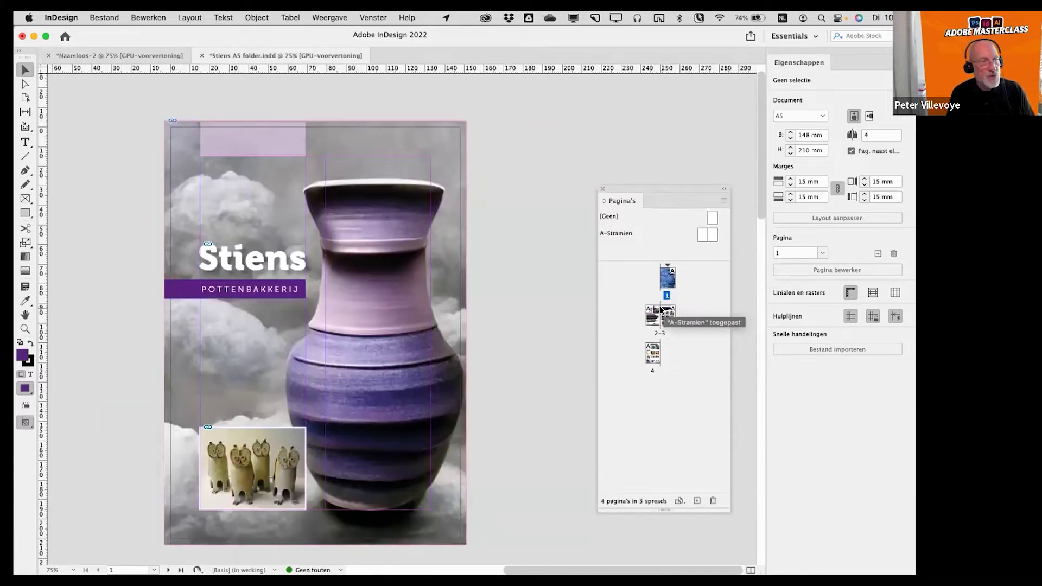
left_click(315, 333)
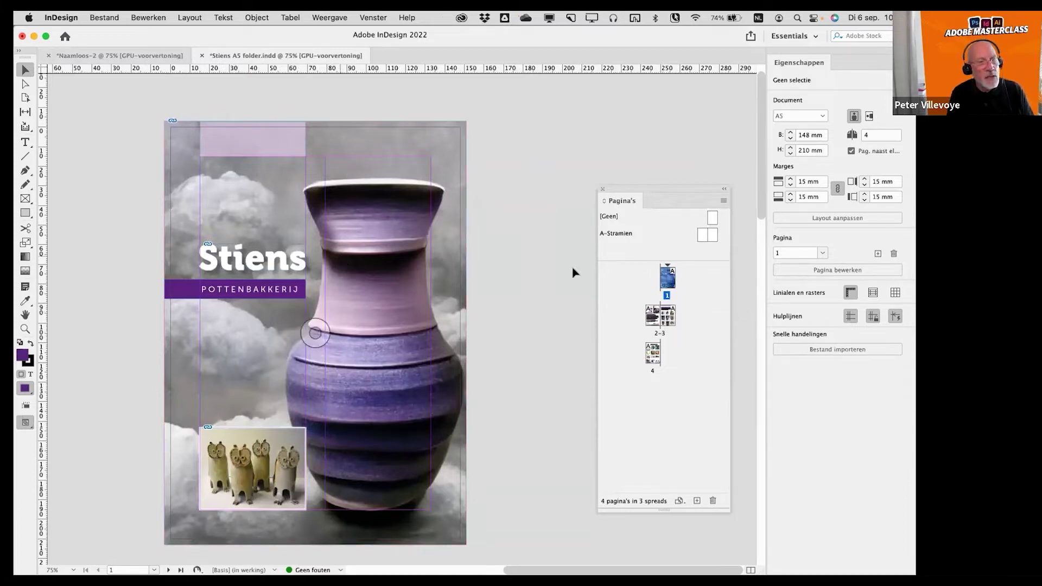
left_click(649, 322)
double_click(647, 322)
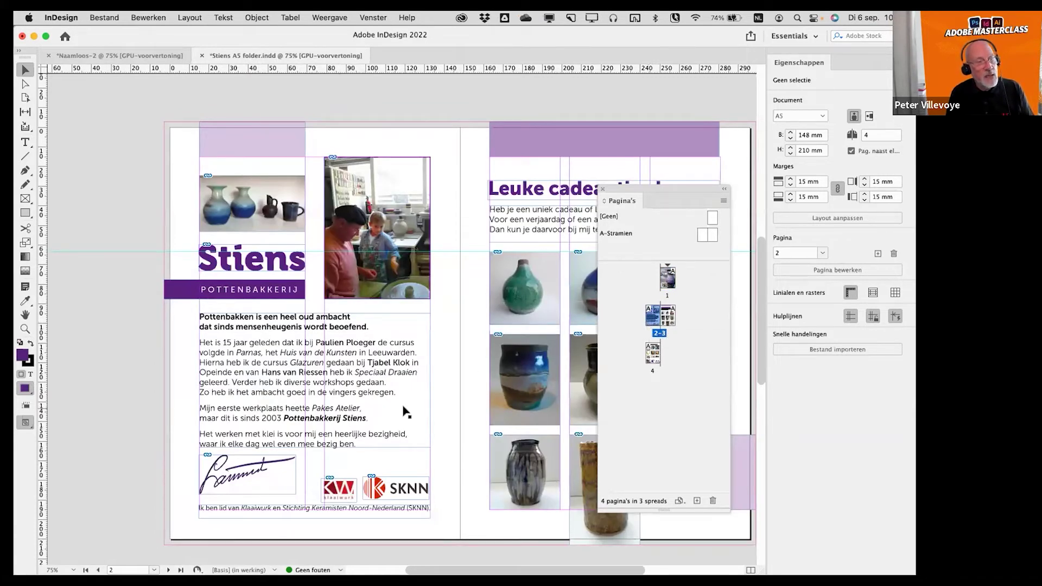
double_click(665, 321)
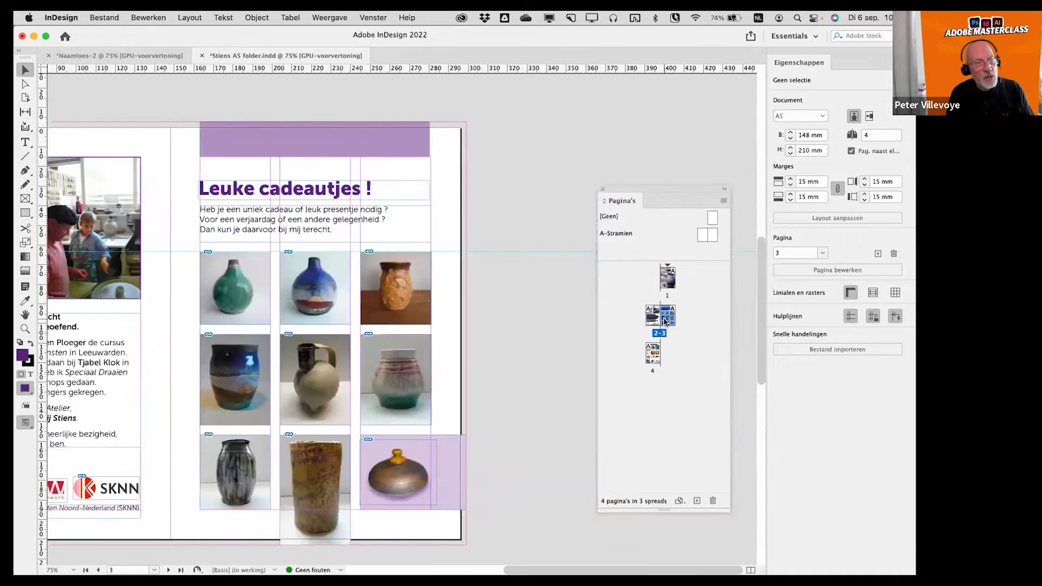
- Add page 4 to the page 3 selection and check their margin and column settings without changing them
left_click(655, 363, "shift")
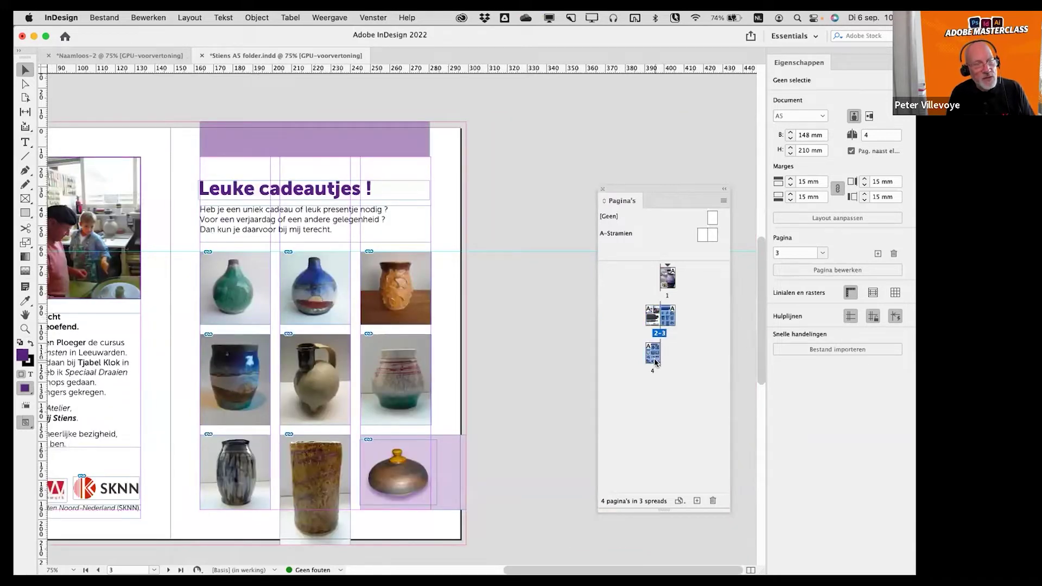
left_click(196, 17)
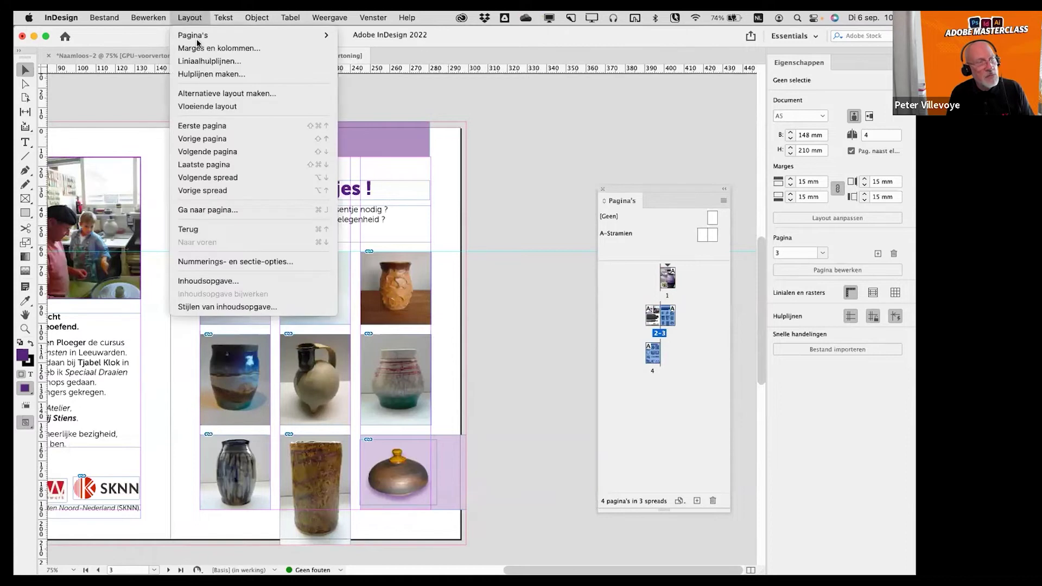
left_click(197, 48)
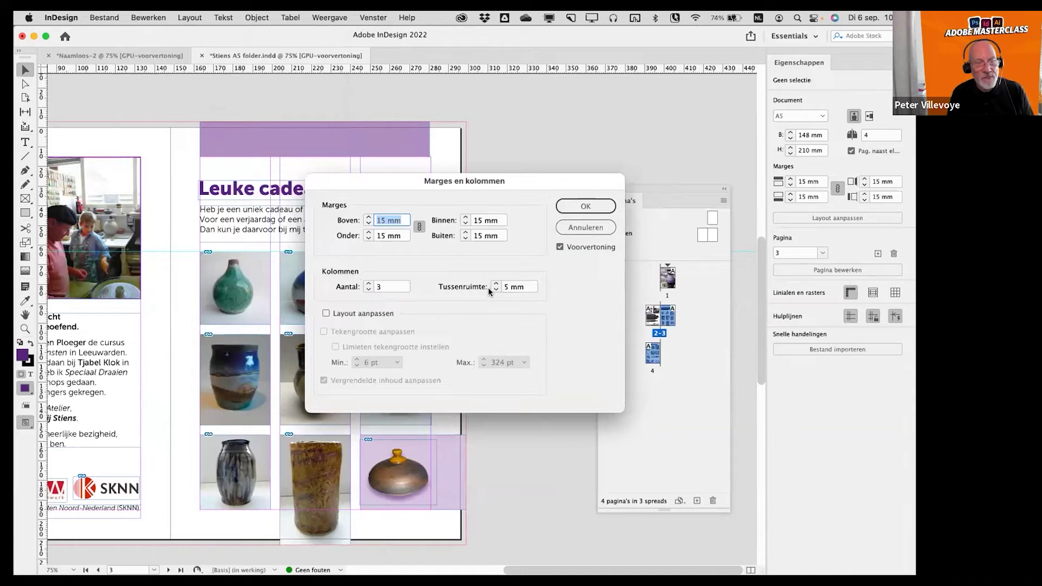
left_click(564, 229)
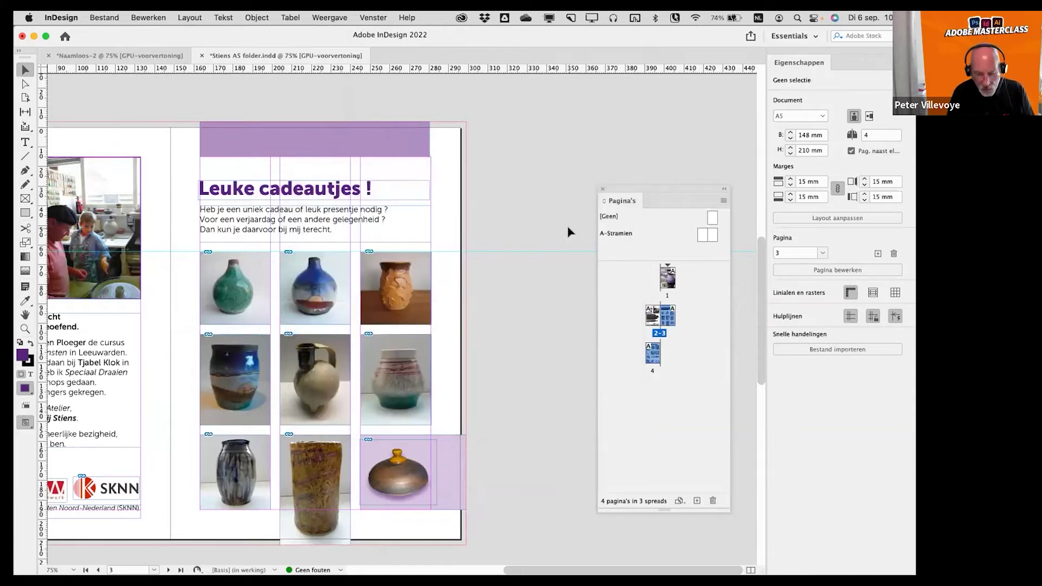
- Review the page, facing-pages, column, margin and bleed settings for a new document, and close without creating one
key("super+n")
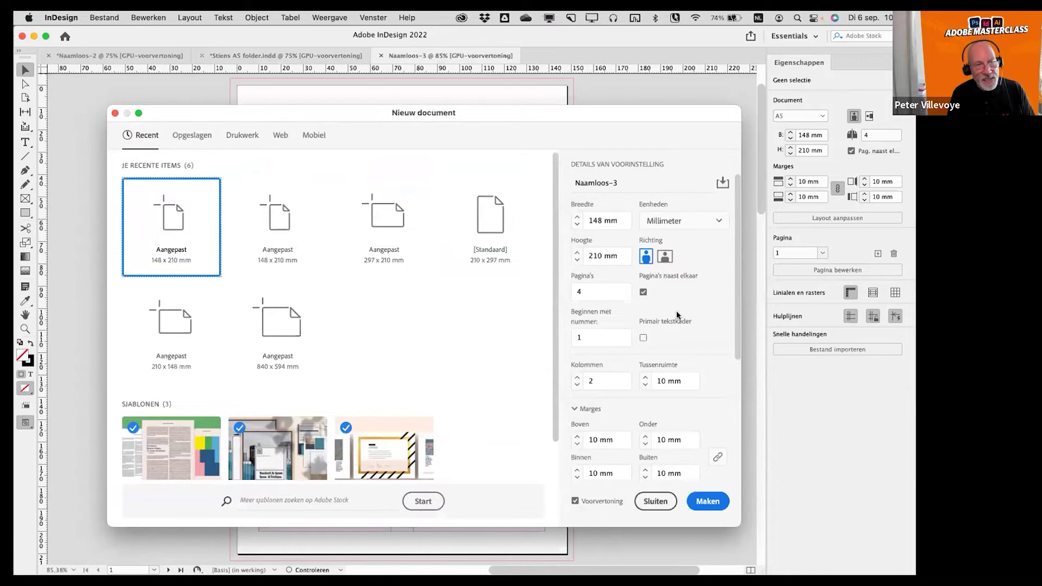
scroll(733, 271, "down", 5)
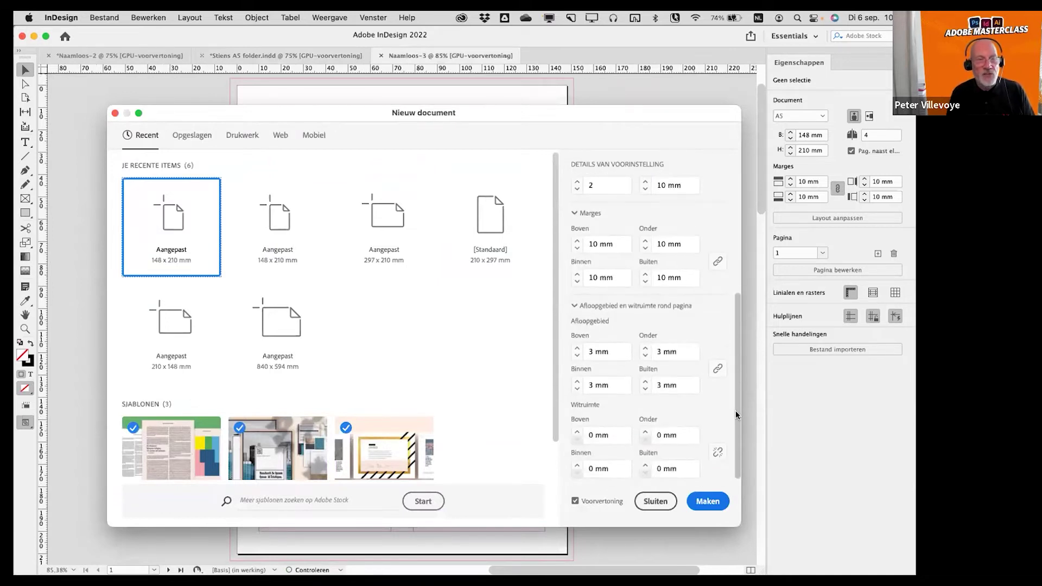
scroll(741, 247, "up", 5)
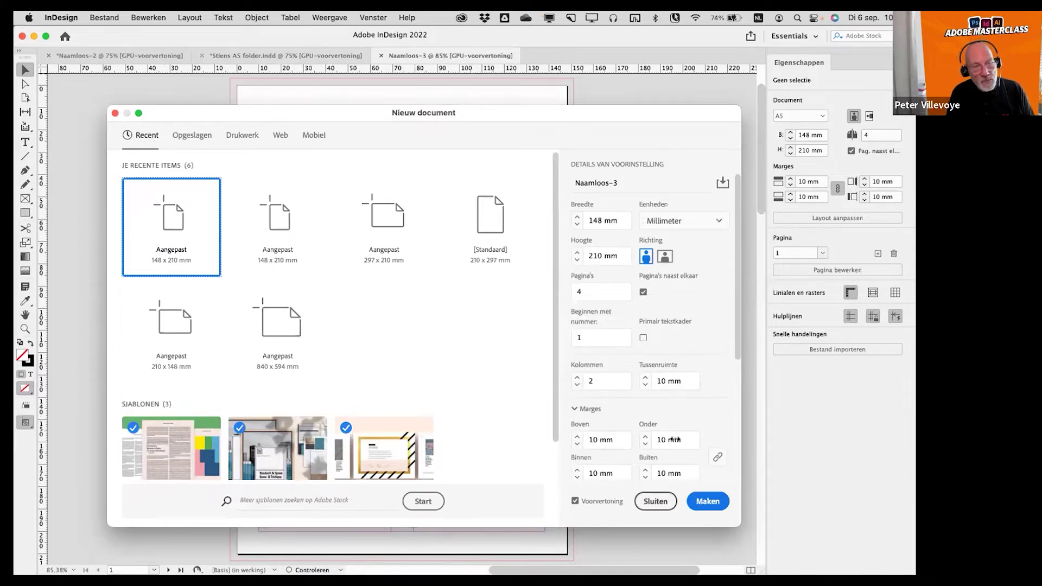
scroll(734, 463, "down", 5)
scroll(701, 480, "up", 5)
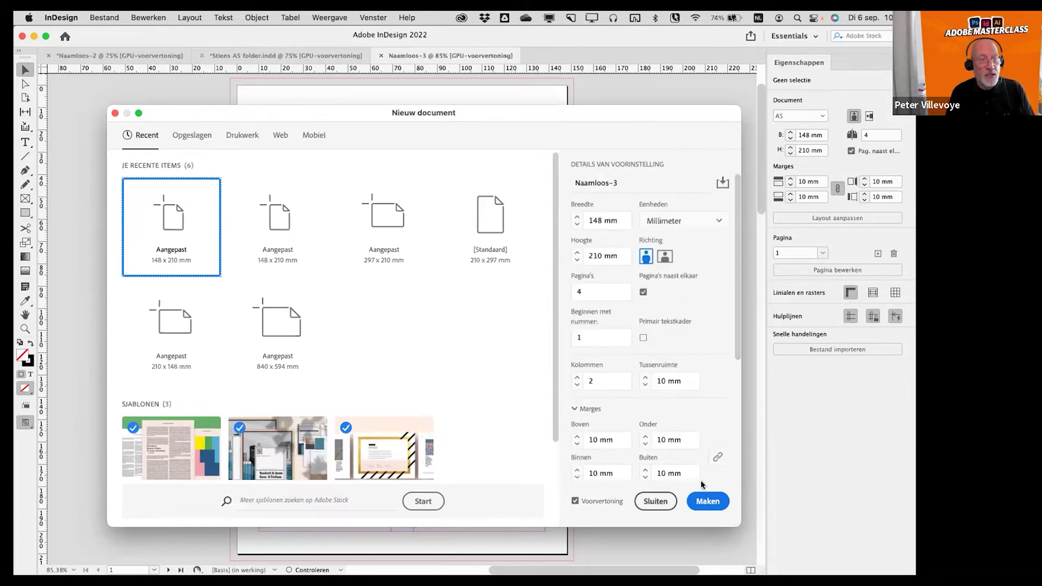
left_click(655, 501)
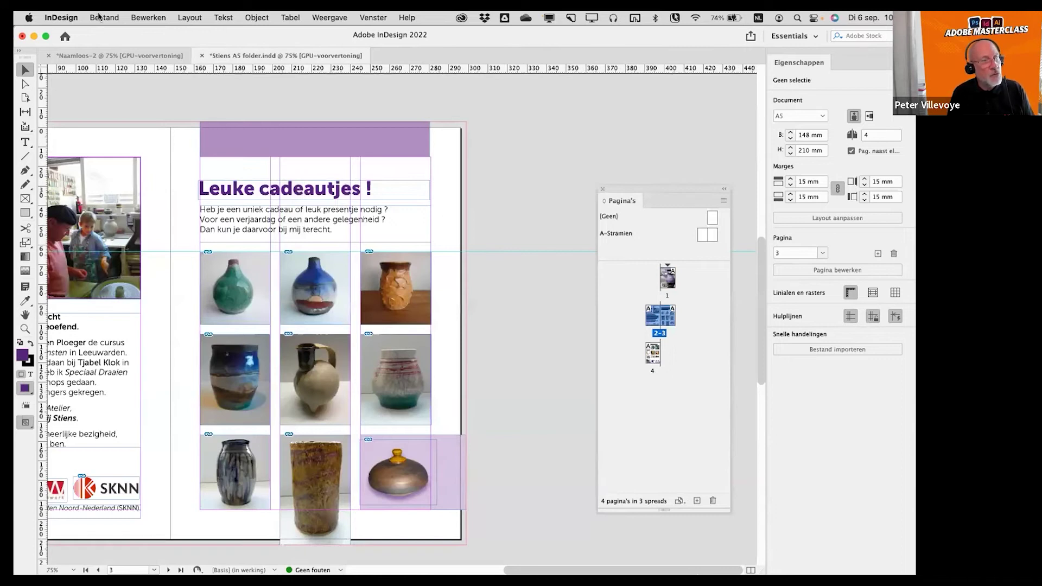
- Examine the document setup of the Stiens folder, including the facing-pages option, and close it without changes
left_click(100, 17)
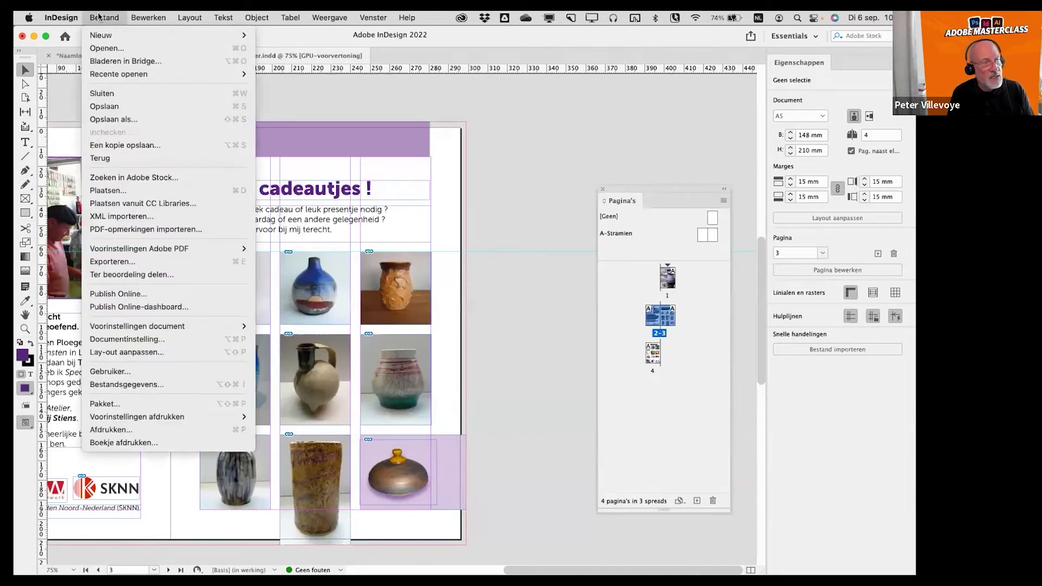
left_click(107, 339)
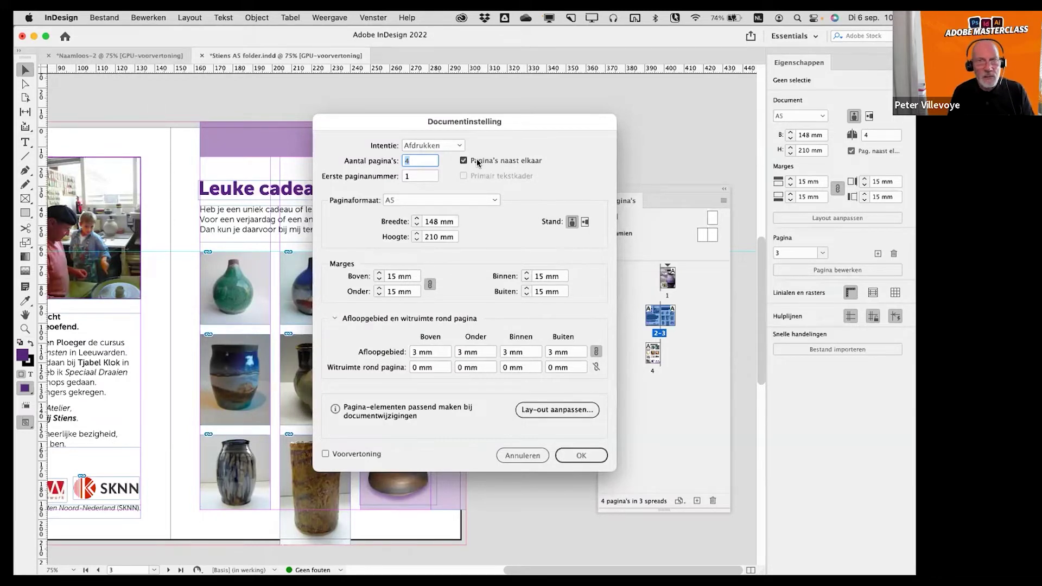
left_click(599, 457)
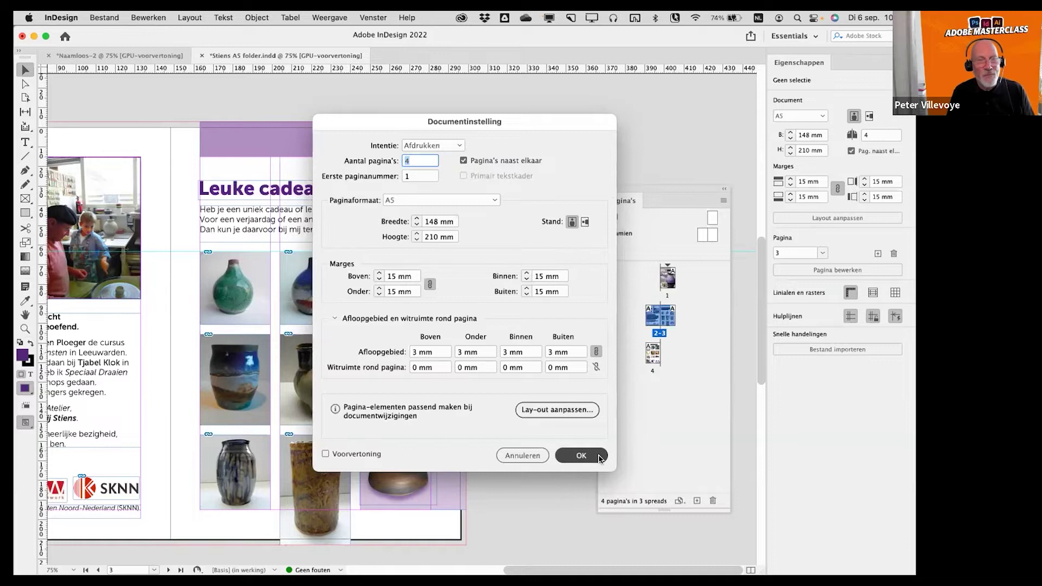
left_click(522, 456)
- Check which margin and column settings can be edited for spread 2-3 as a whole, and cancel
left_click(190, 18)
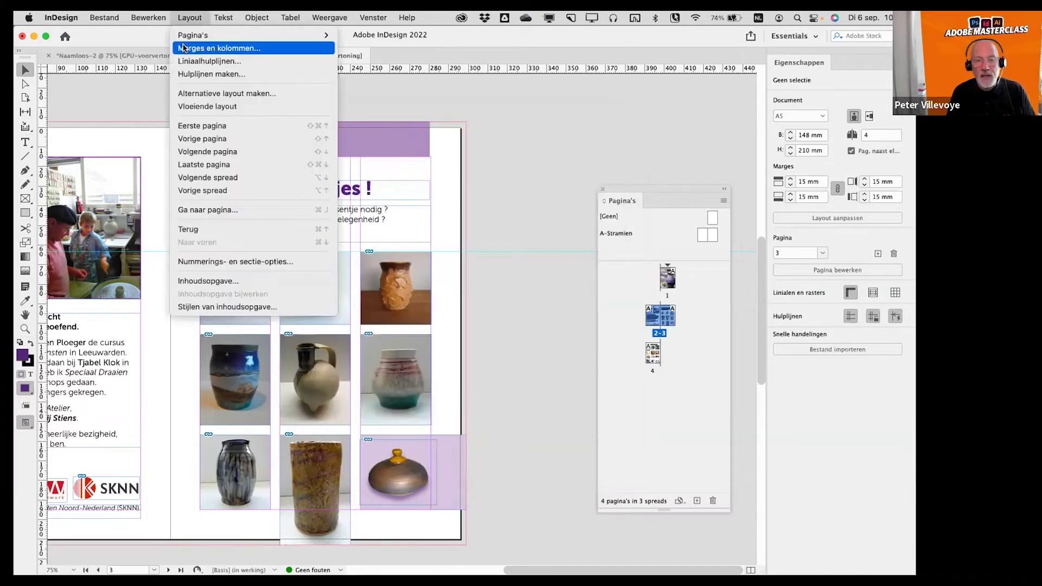
left_click(183, 48)
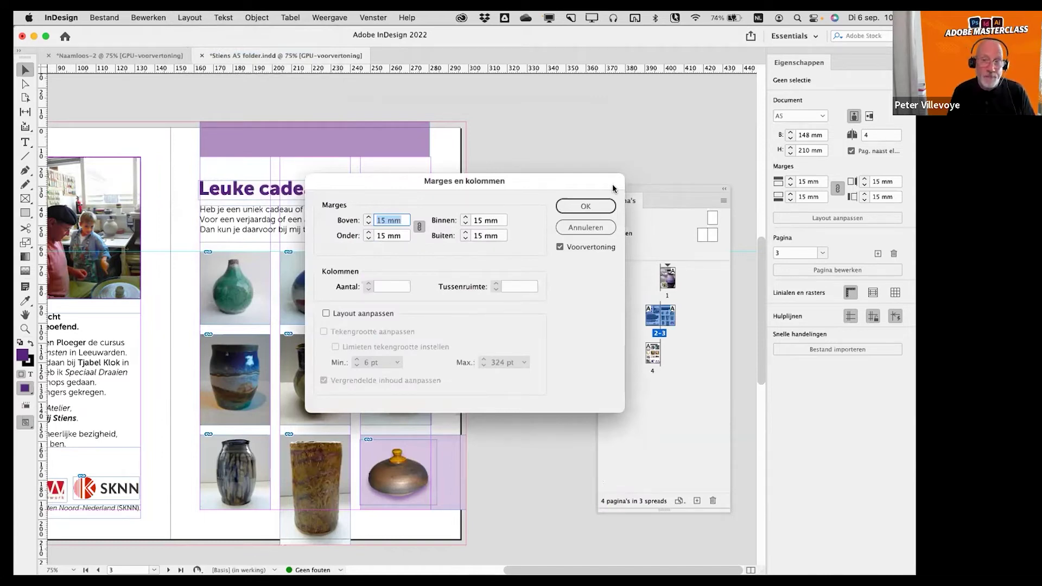
left_click(584, 228)
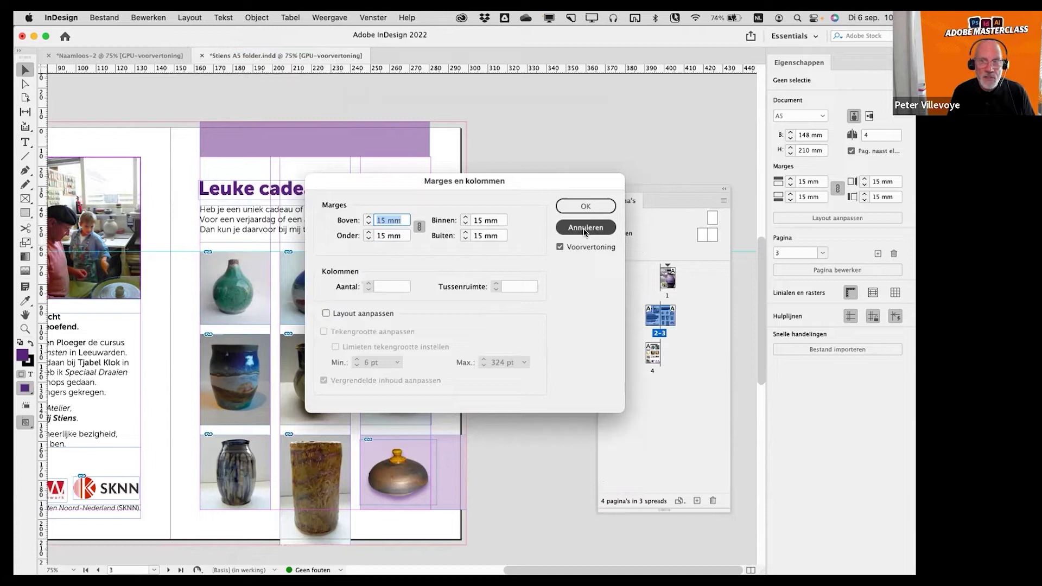
left_click(585, 231)
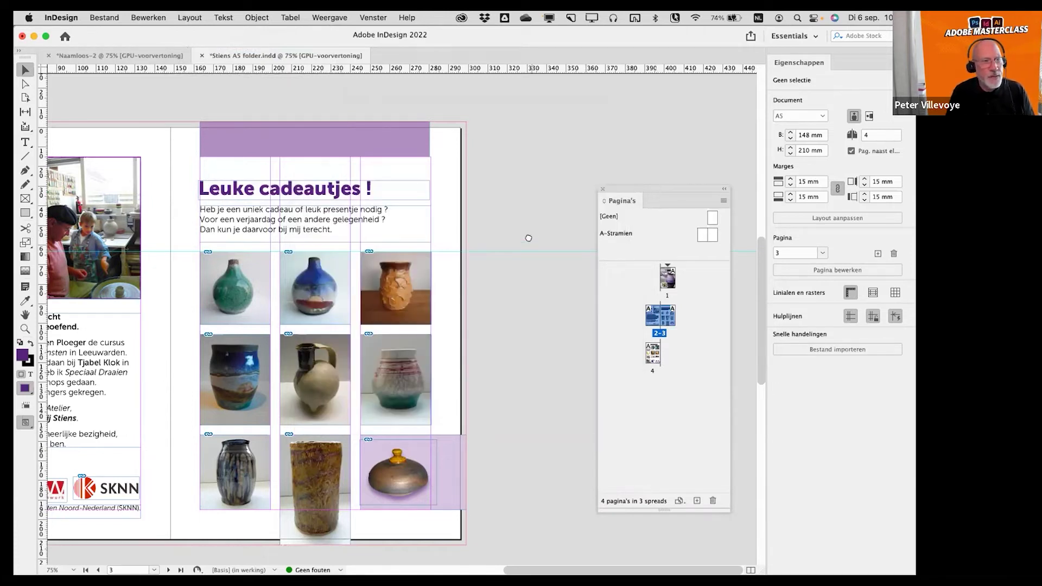
- Bring spread 2-3 fully into view, move the page overview off it, and examine the three-column layout of page 4
double_click(660, 328)
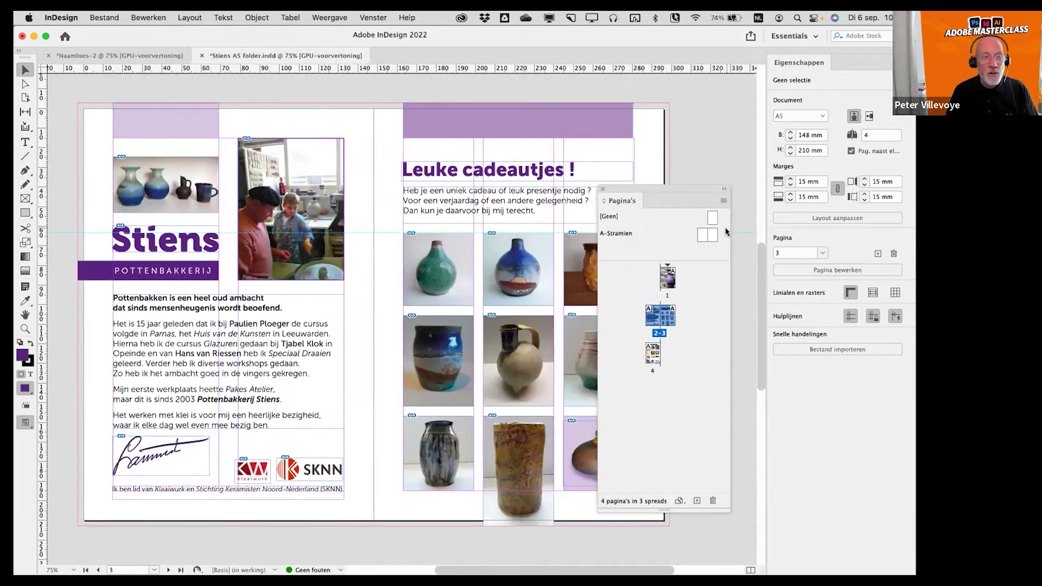
left_click_drag(670, 185, 724, 186)
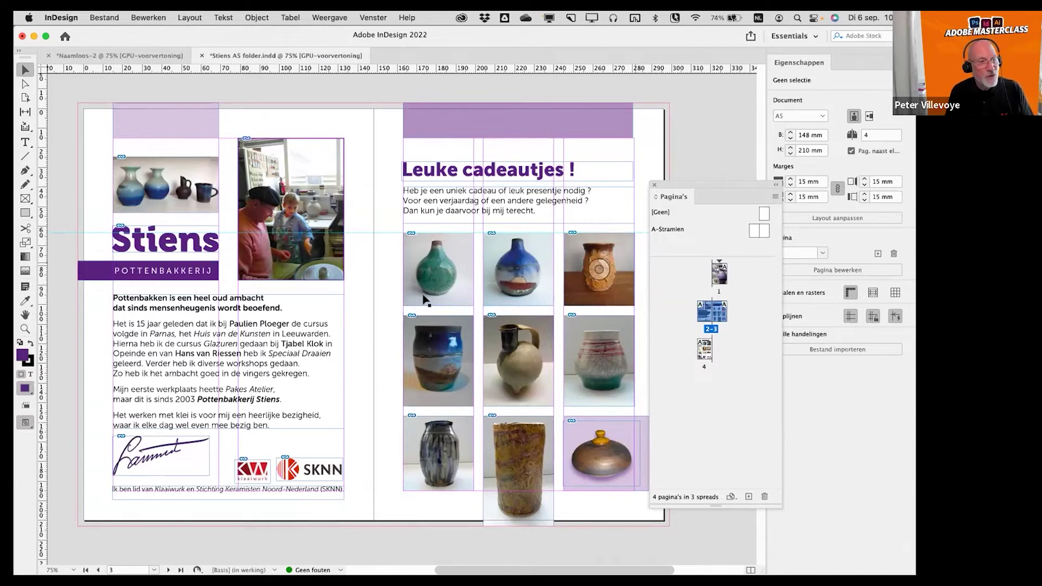
scroll(401, 323, "down", 3)
scroll(400, 323, "down", 15)
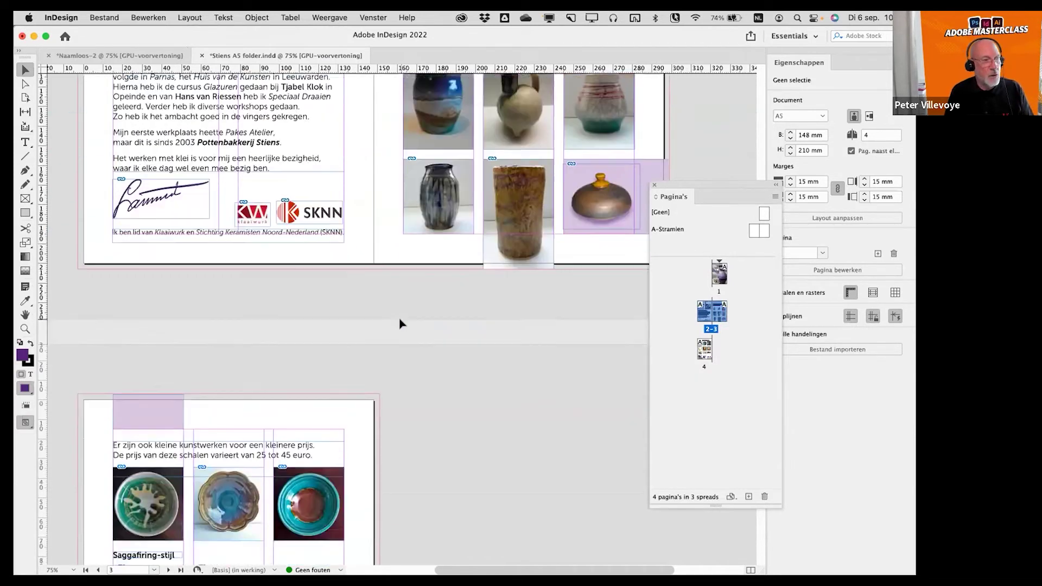
scroll(400, 324, "up", 1)
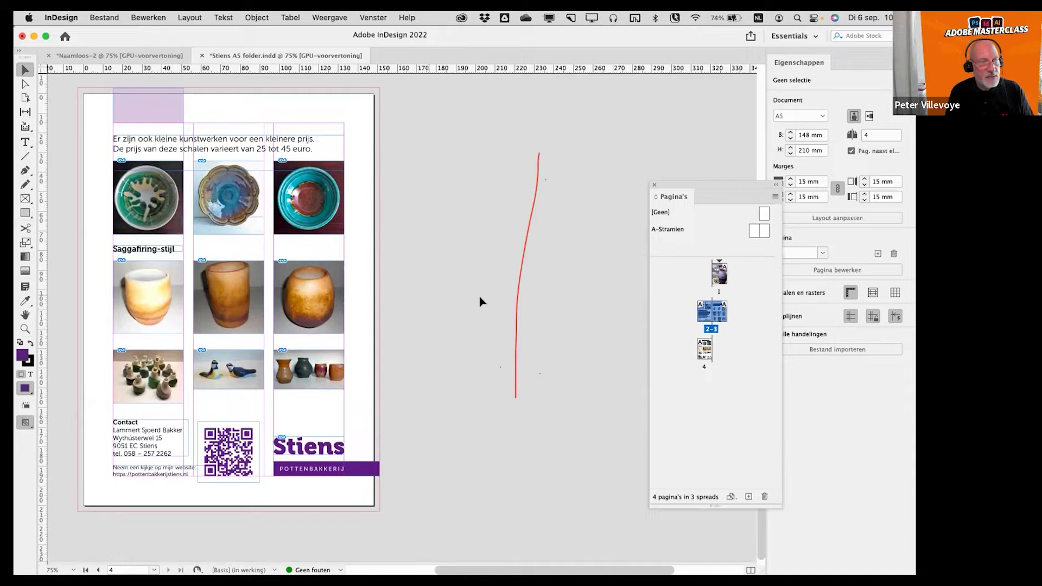
left_click_drag(490, 193, 477, 313)
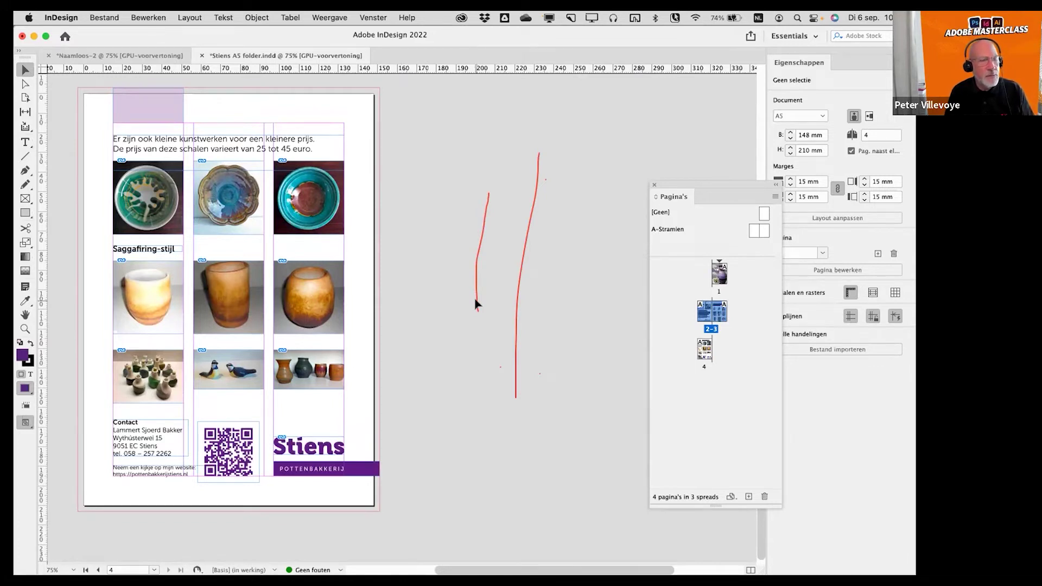
scroll(522, 332, "up", 3)
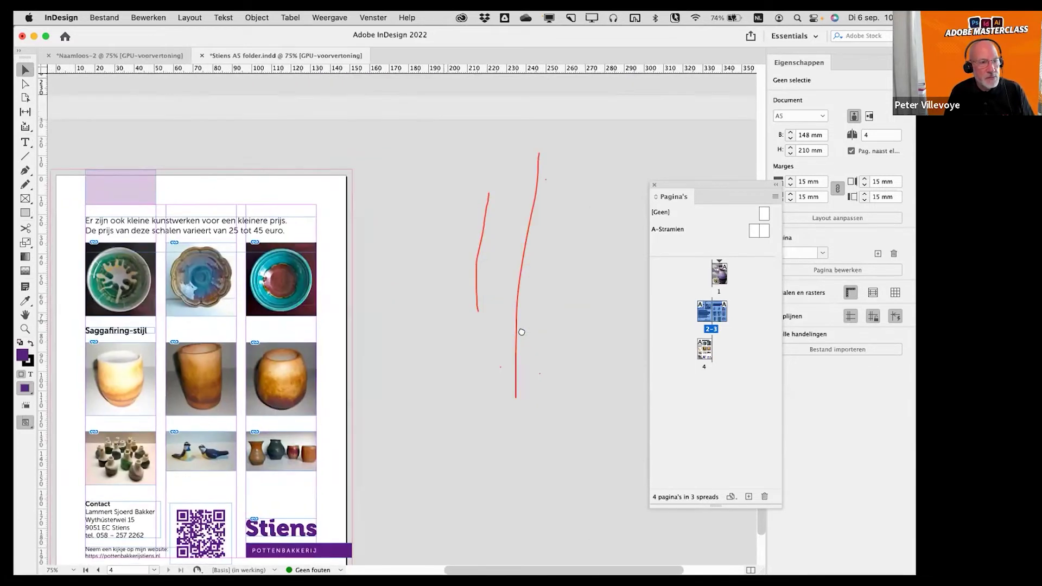
scroll(522, 332, "left", 4)
scroll(522, 332, "down", 3)
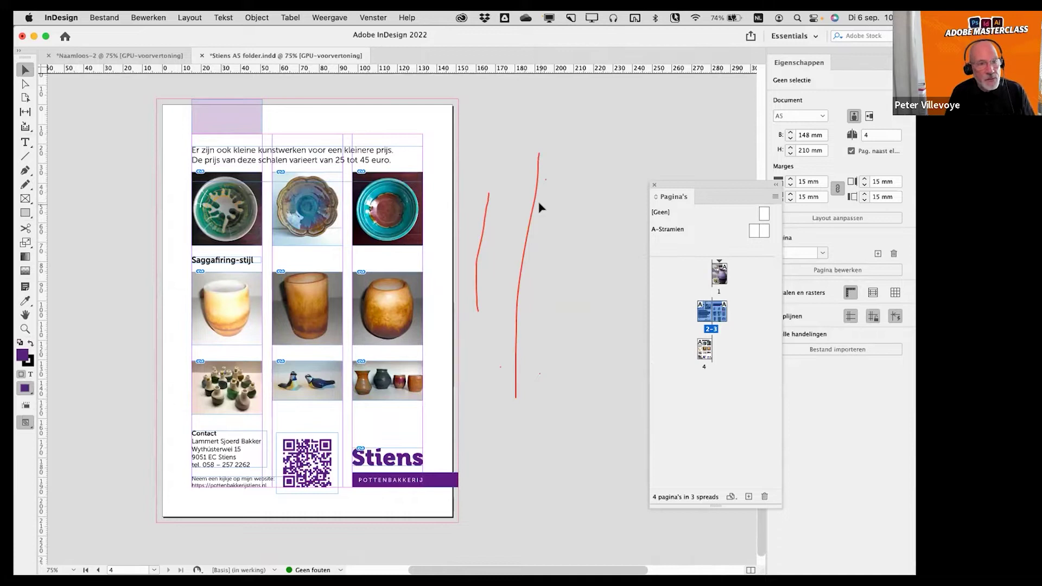
- Compare the column layouts of the cover, spread 2-3 and page 4
scroll(540, 207, "up", 4)
scroll(540, 207, "up", 20)
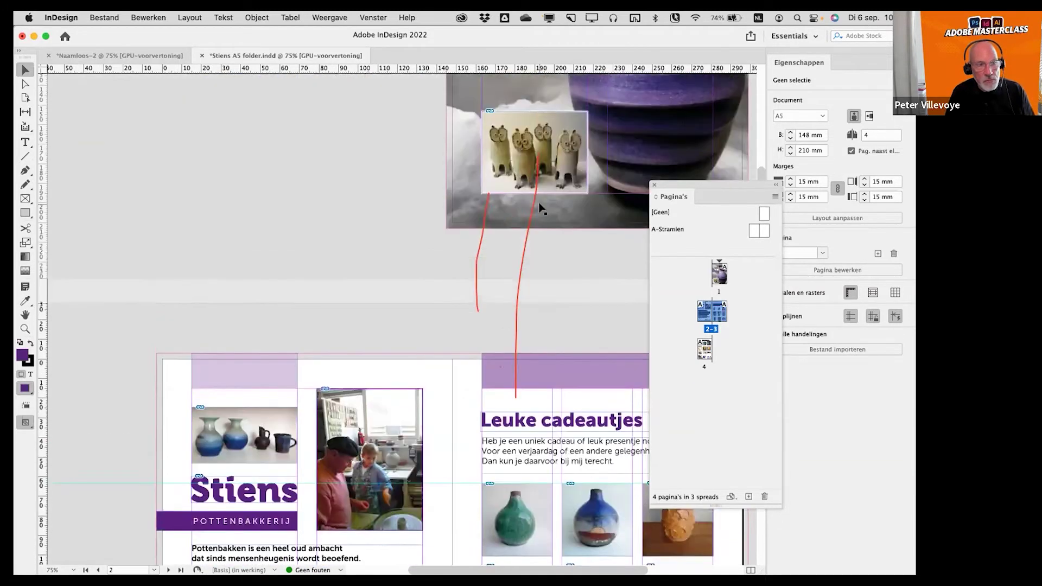
scroll(412, 282, "up", 8)
scroll(413, 283, "right", 12)
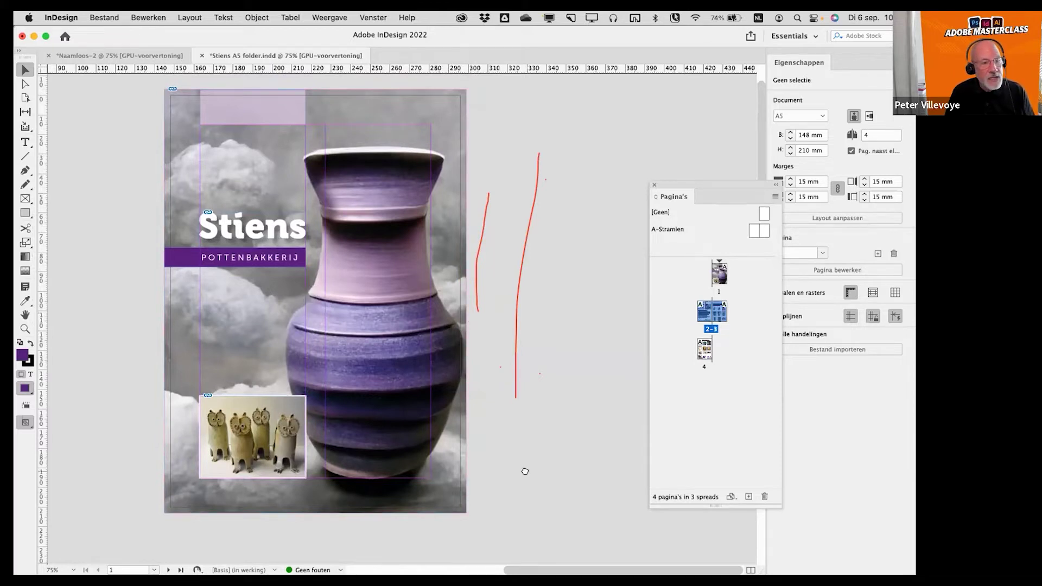
scroll(598, 326, "down", 10)
scroll(622, 171, "down", 15)
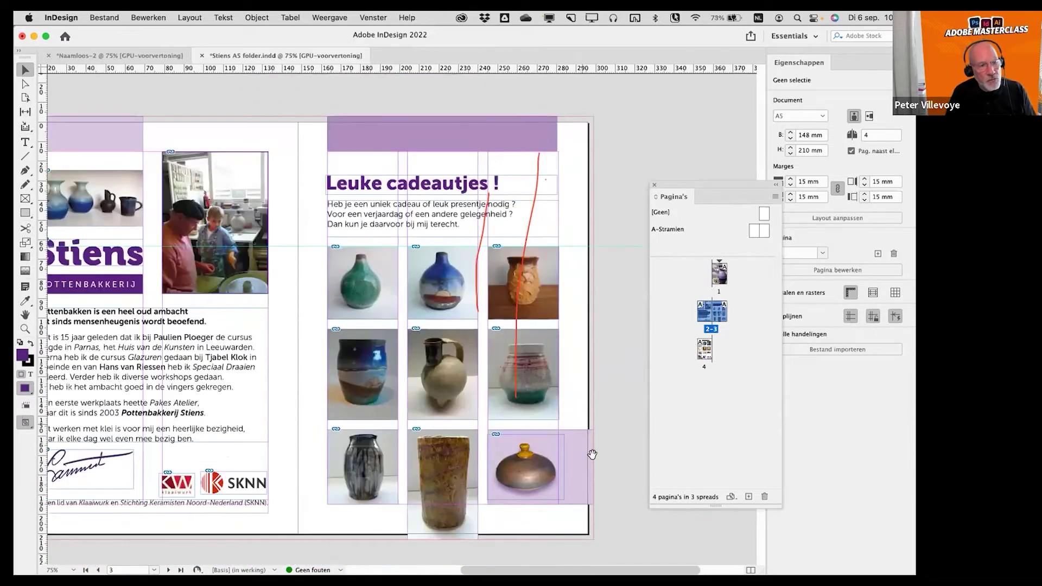
scroll(582, 316, "down", 8)
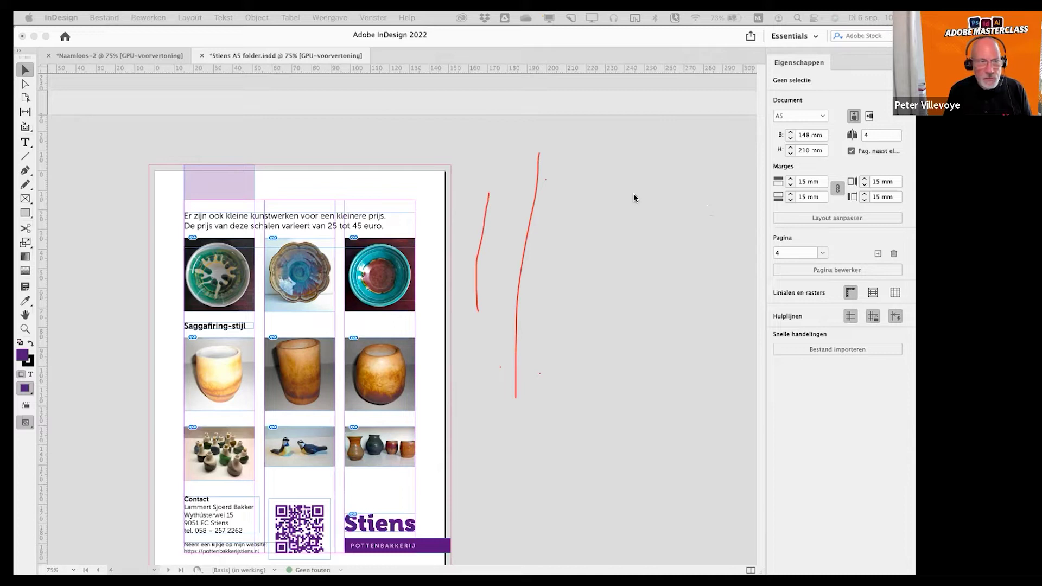
- Reposition the page overview and turn off the vertical display (Verticaal tonen) of its master pages
left_click(407, 154)
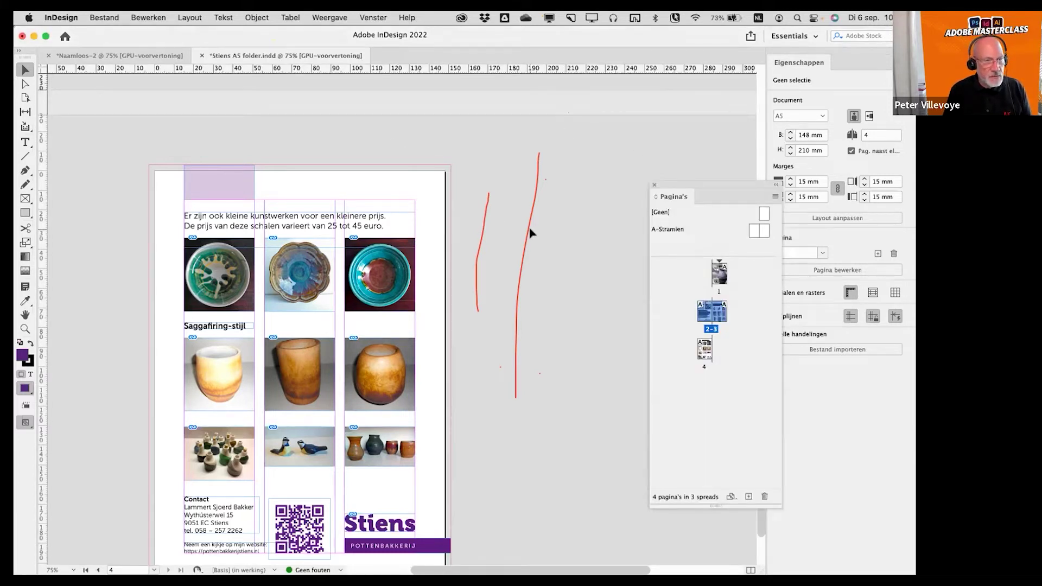
left_click_drag(738, 182, 686, 141)
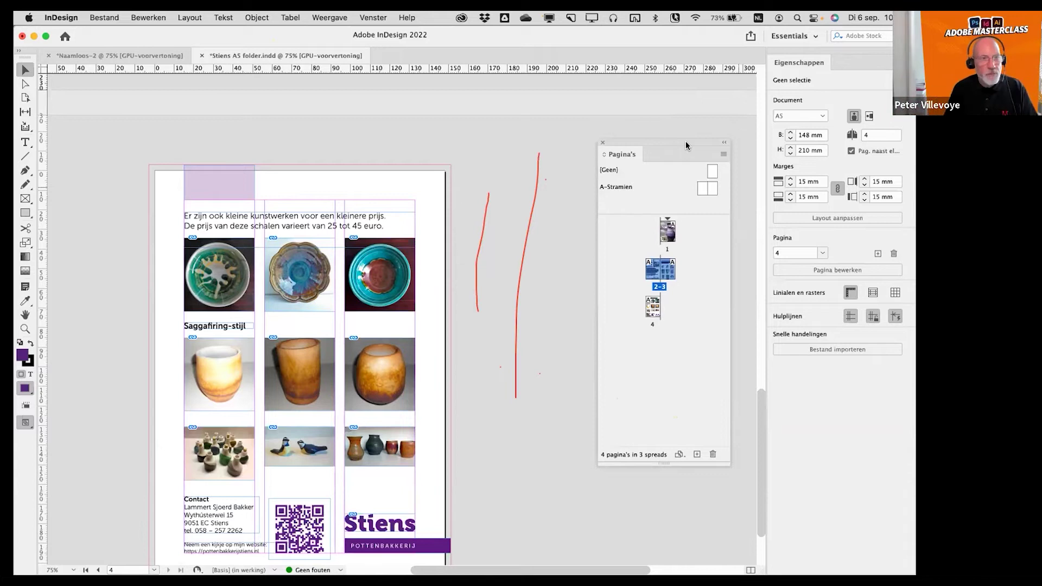
left_click(723, 155)
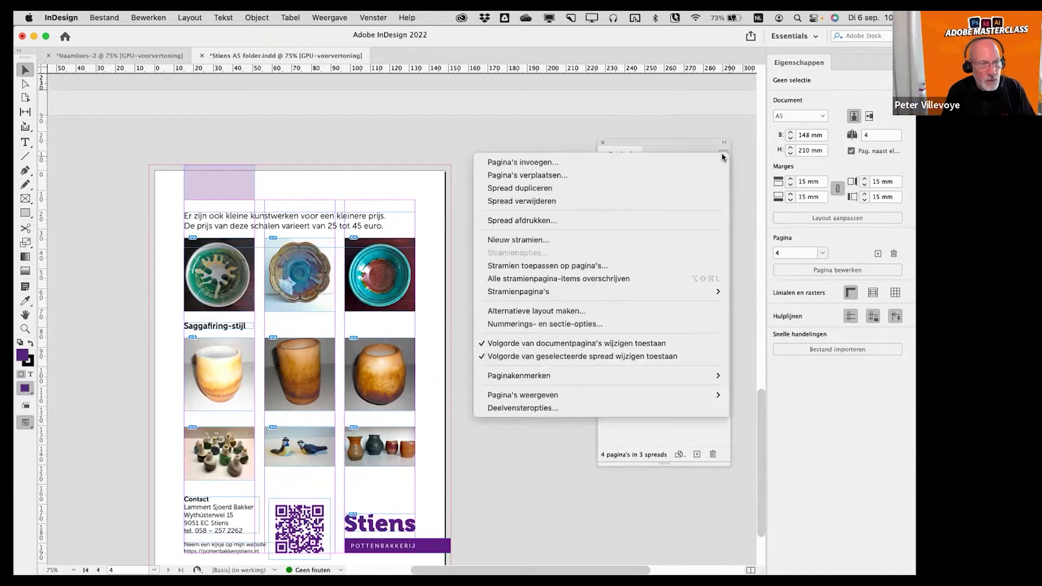
left_click(538, 408)
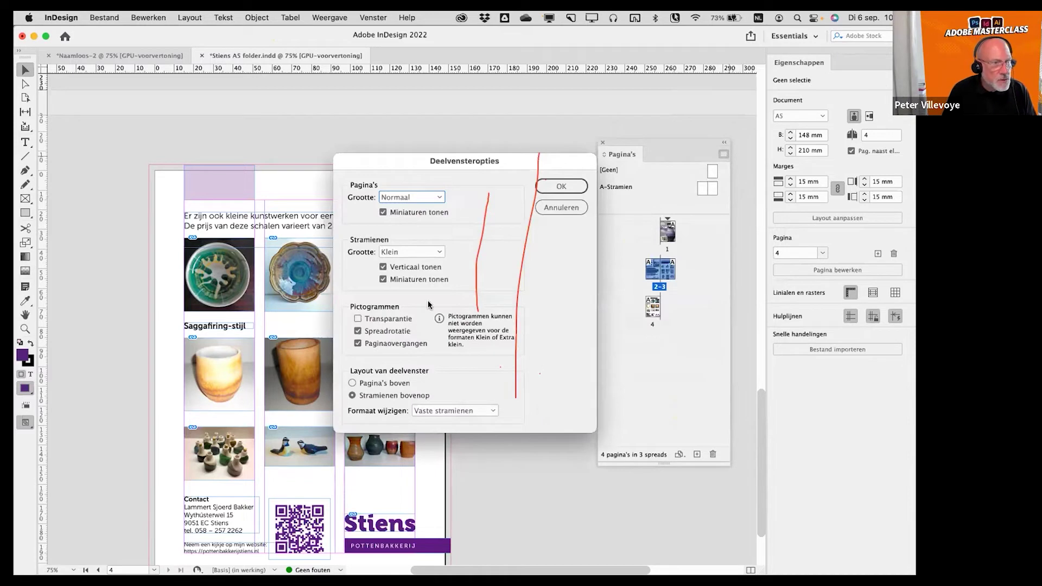
left_click(384, 267)
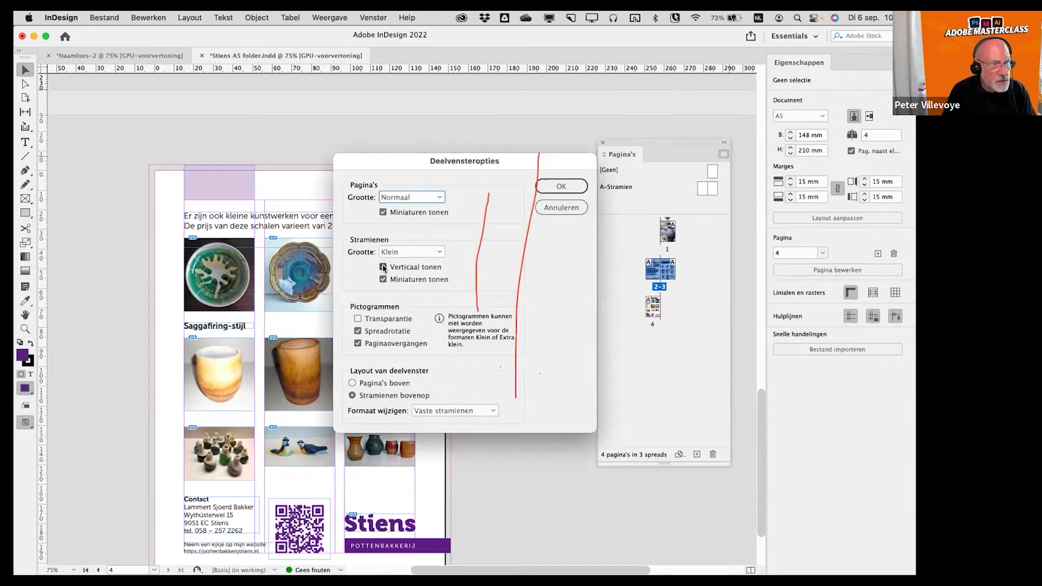
left_click(561, 186)
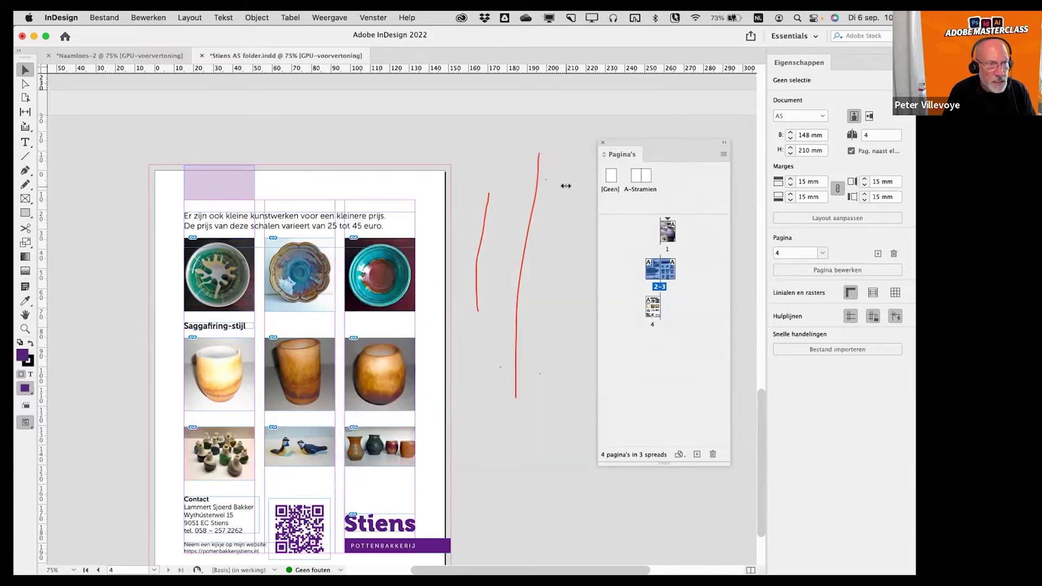
- Review the display options (Deelvensteropties) of the page overview and cancel
left_click(724, 154)
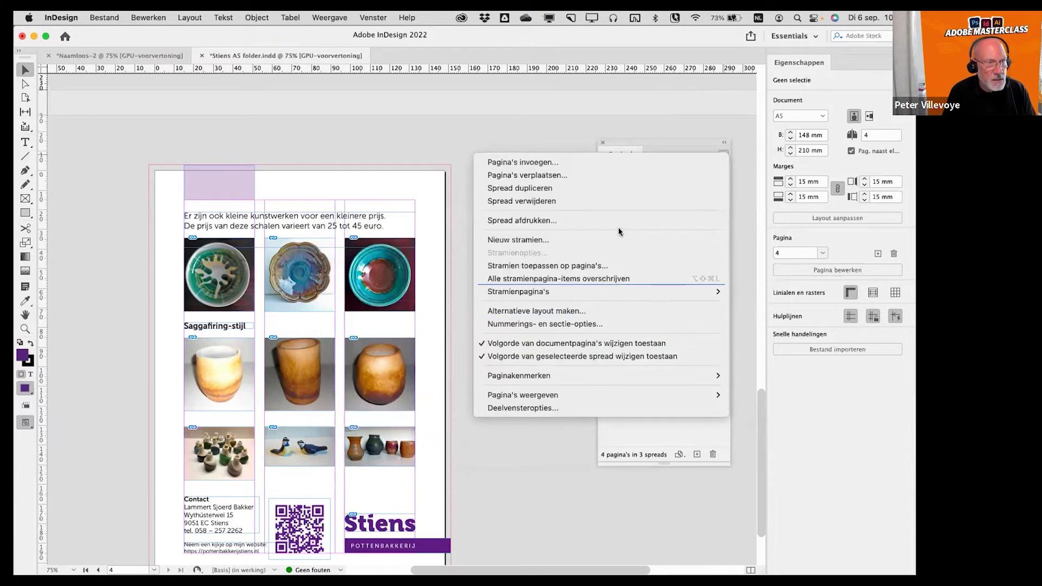
left_click(587, 408)
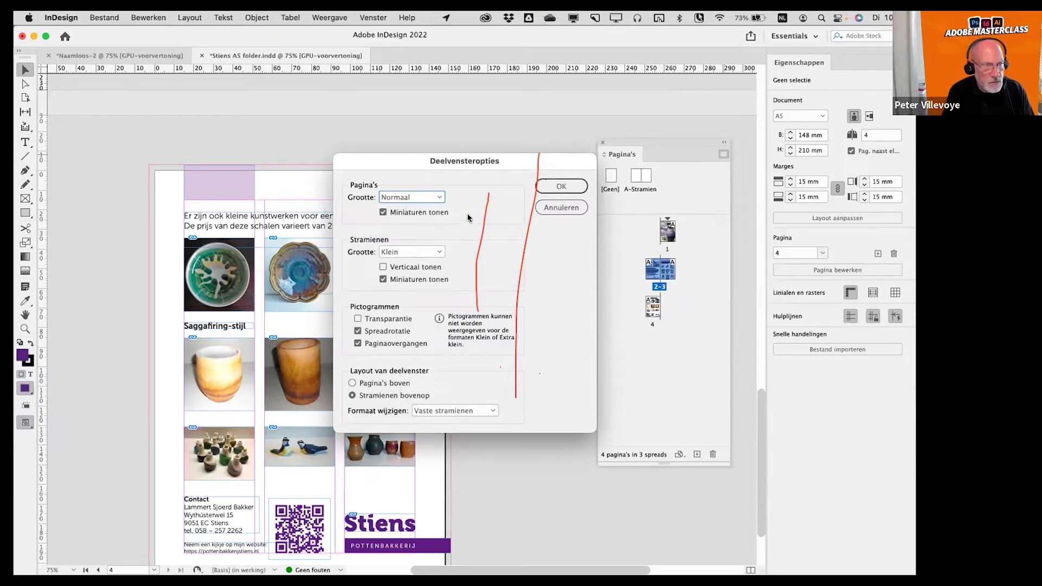
left_click(559, 207)
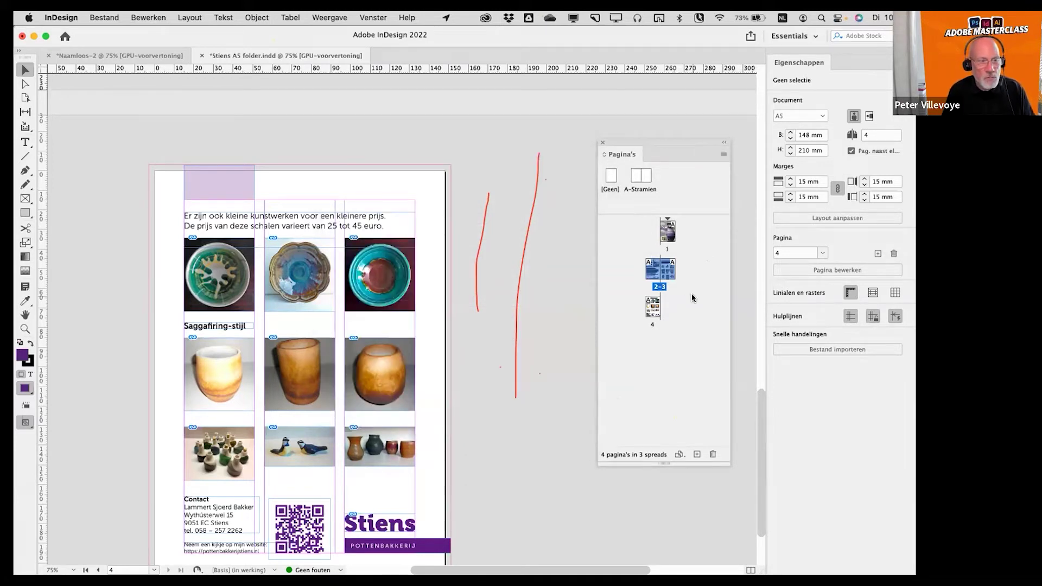
- Set the document's page overview to show its spreads horizontally (Horizontaal)
left_click(724, 157)
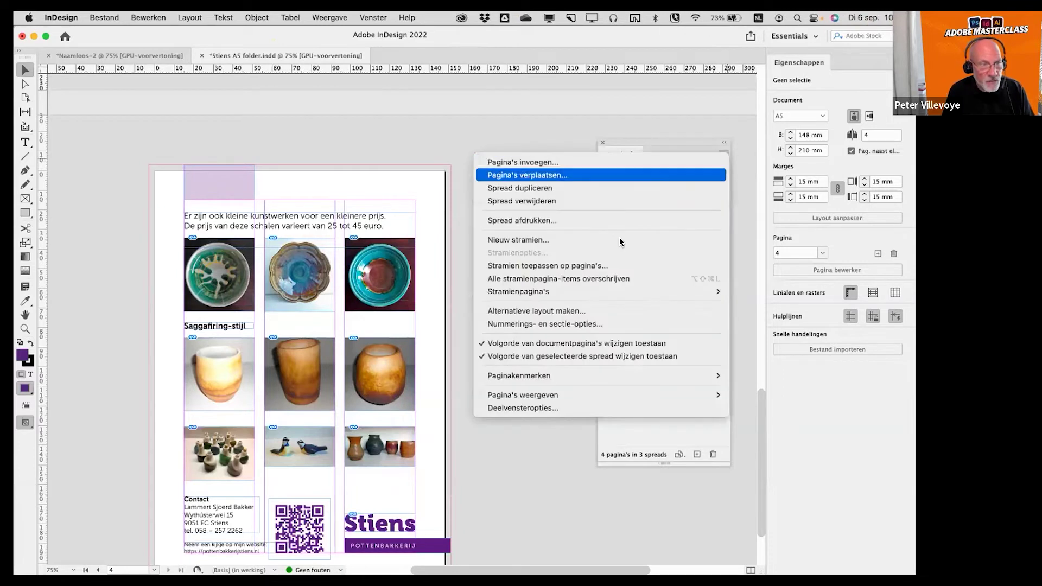
mouse_move(553, 377)
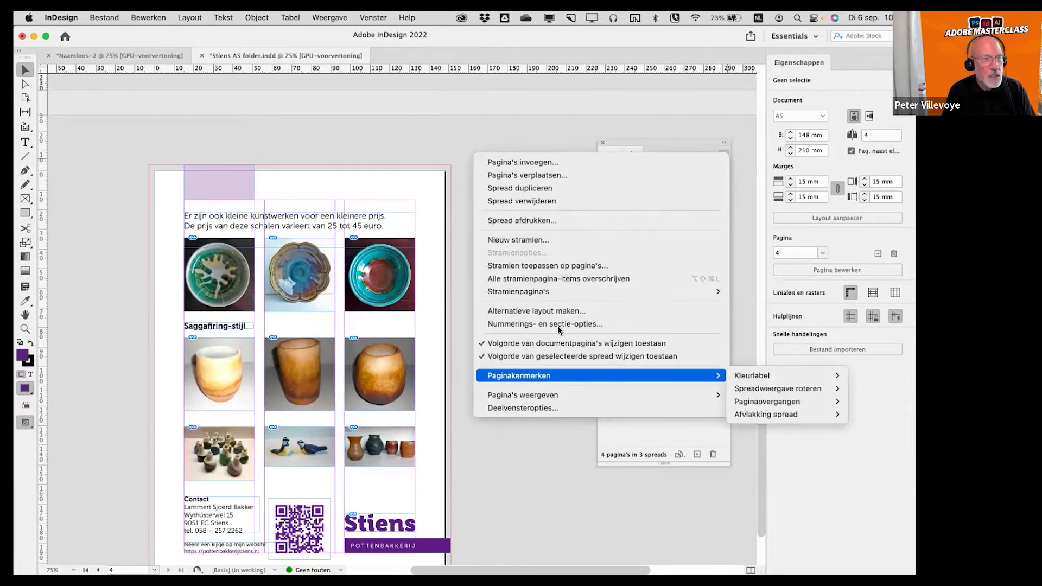
mouse_move(566, 288)
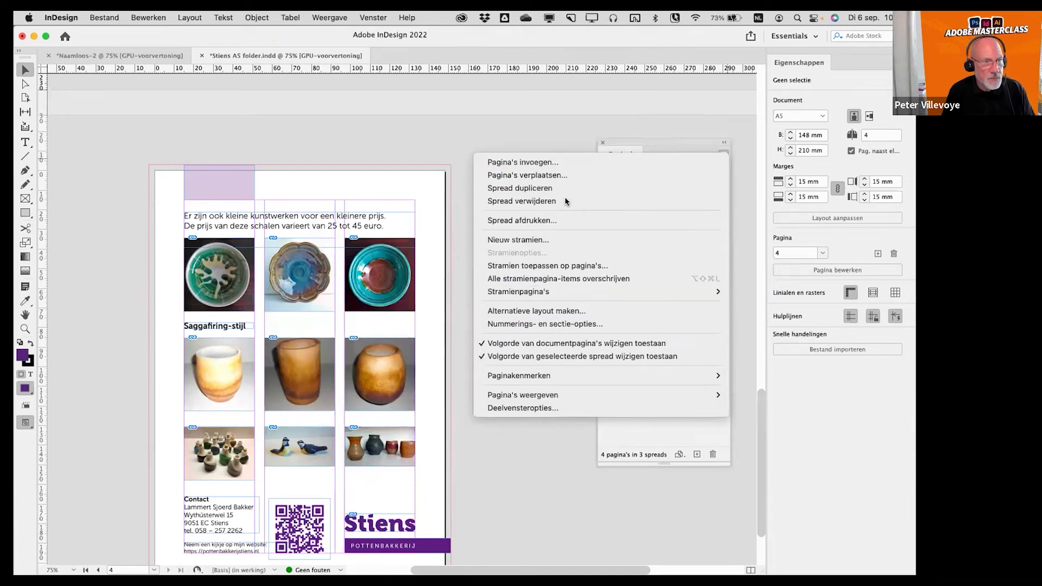
mouse_move(558, 398)
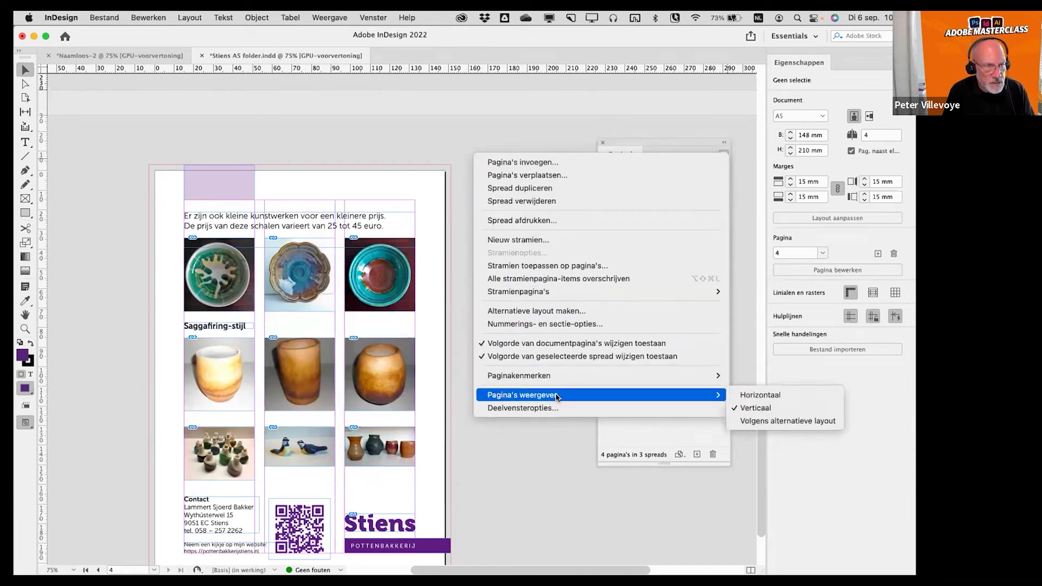
left_click(753, 398)
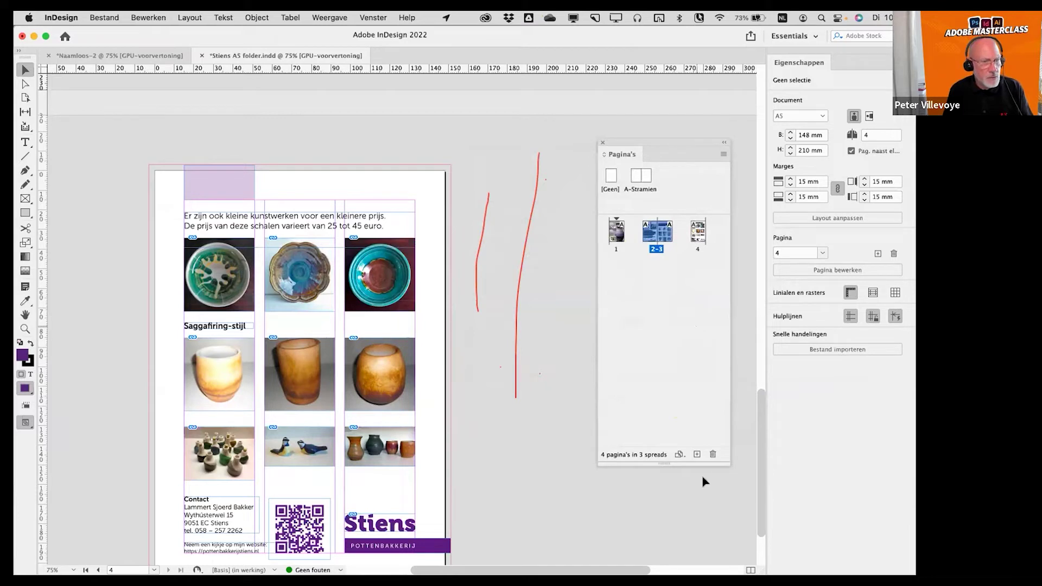
- Widen the page overview and set its spreads to display vertically (Verticaal)
left_click_drag(725, 461, 751, 454)
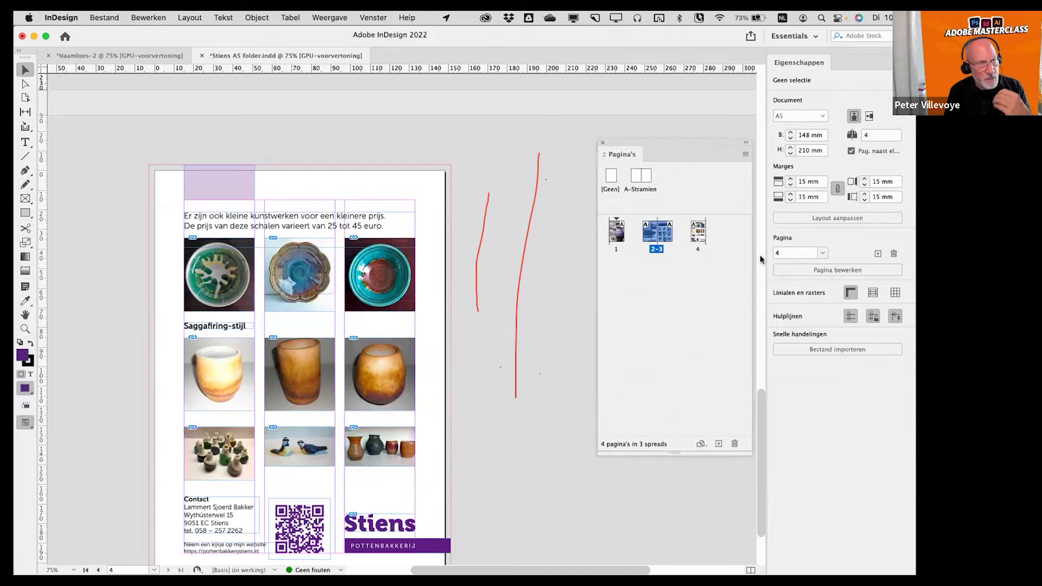
left_click(745, 154)
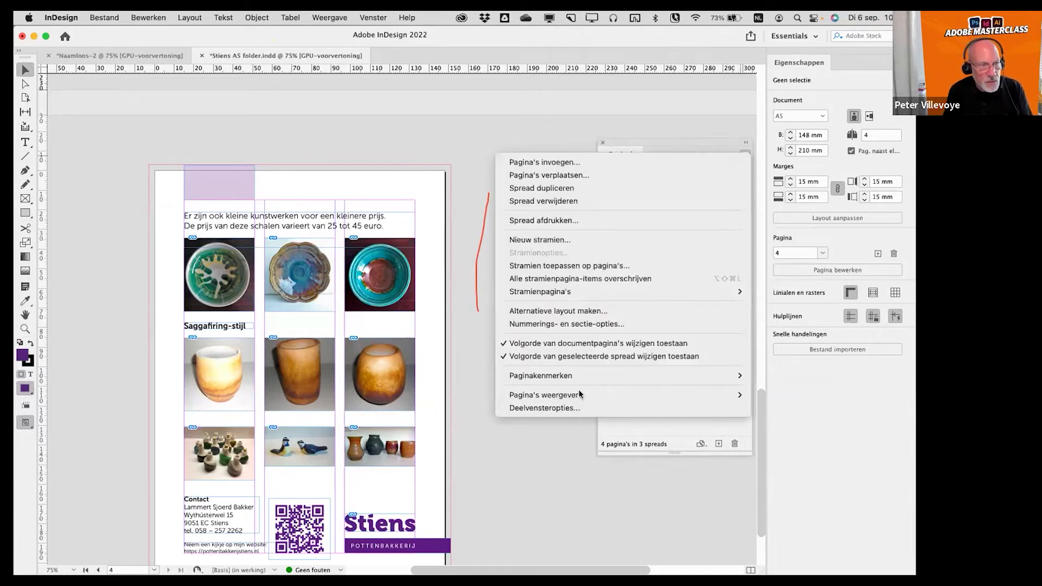
mouse_move(580, 395)
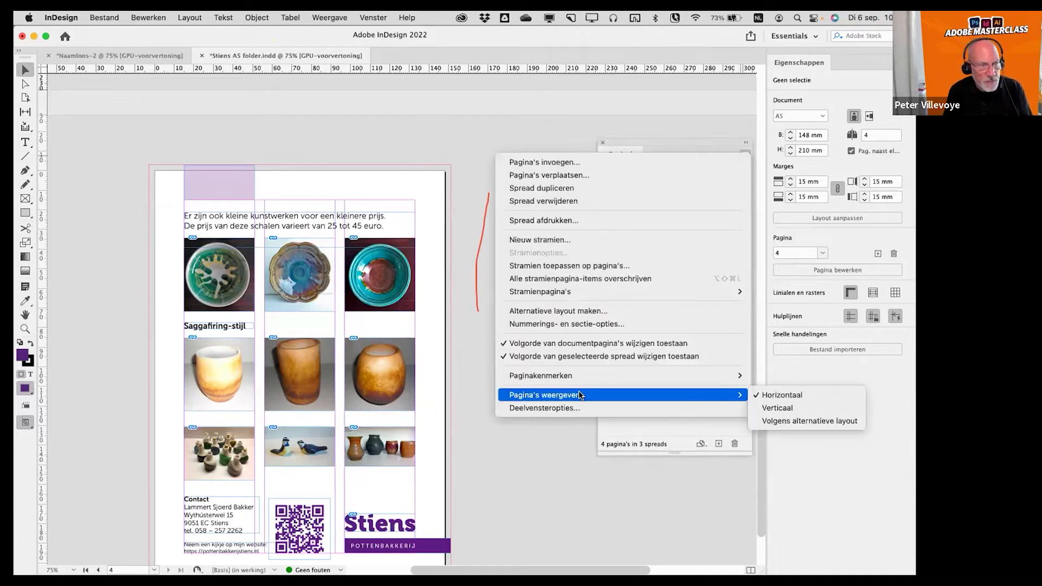
left_click(760, 408)
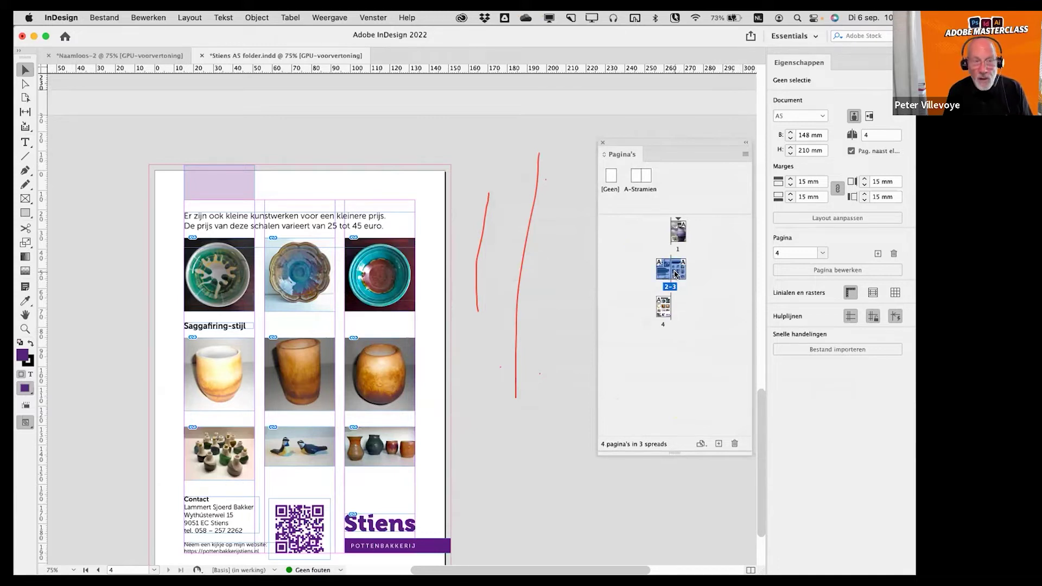
- Rotate the view of spread 2-3 by 90° clockwise (90° rechtsom) and examine the rotated spread
left_click(745, 155)
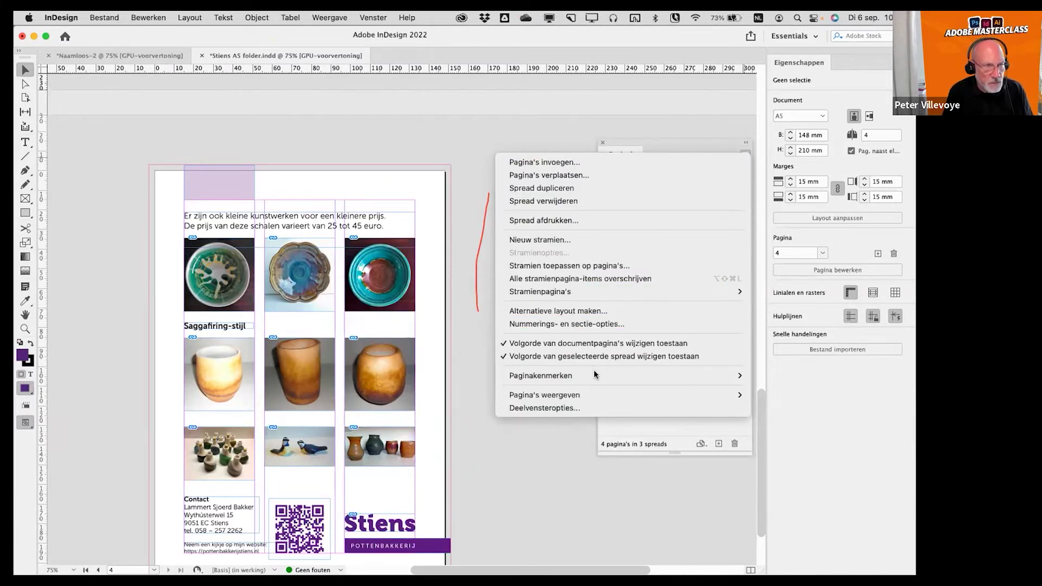
mouse_move(596, 376)
mouse_move(770, 380)
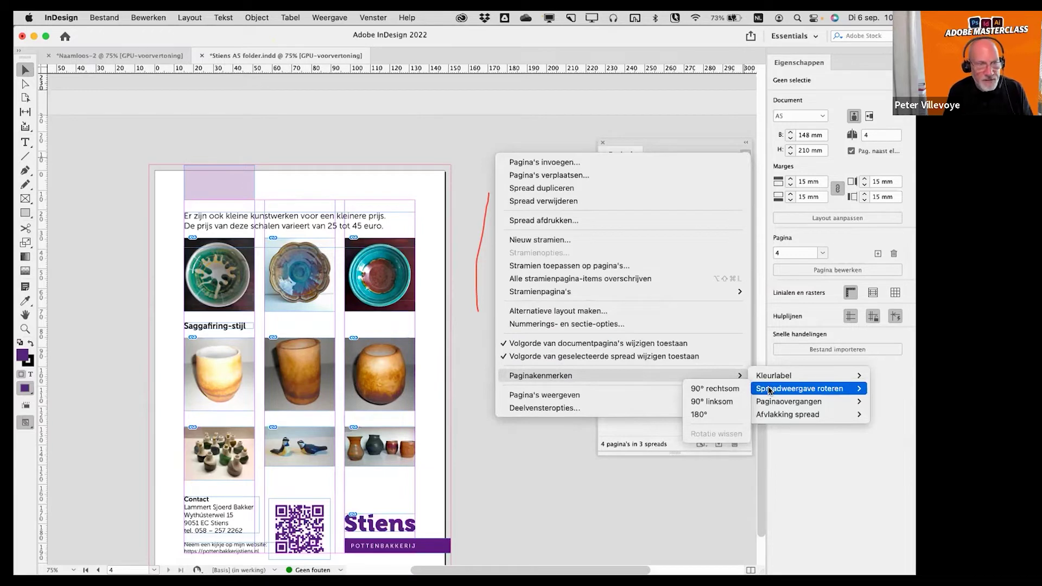
left_click(738, 390)
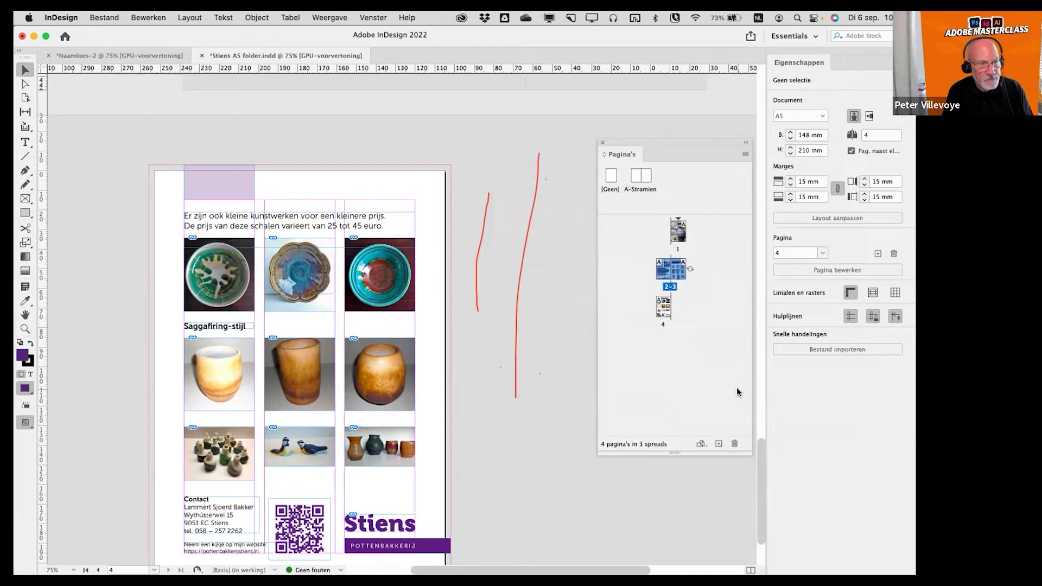
scroll(521, 410, "up", 10)
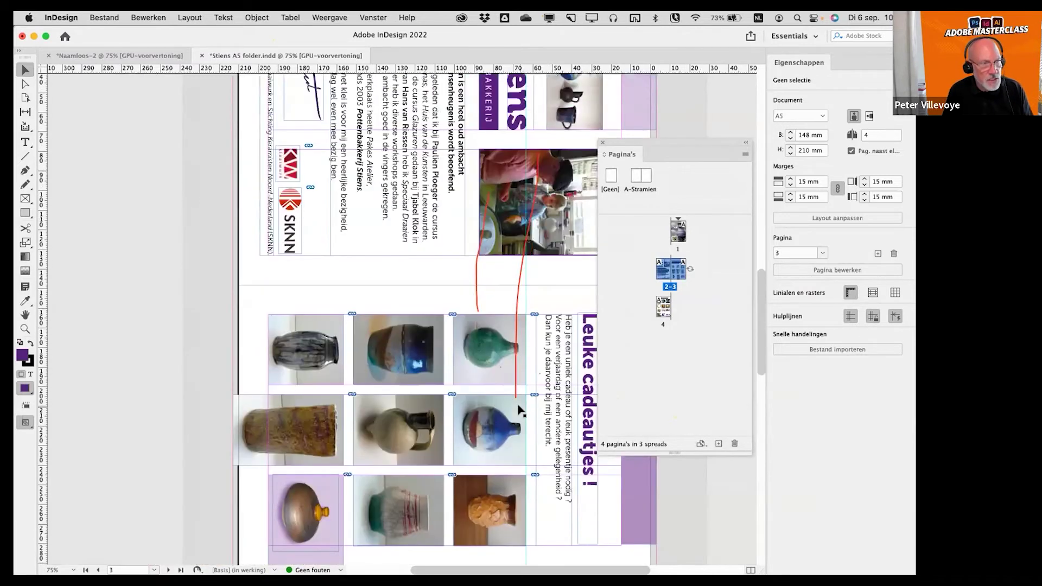
scroll(518, 405, "up", 4)
scroll(518, 405, "down", 5)
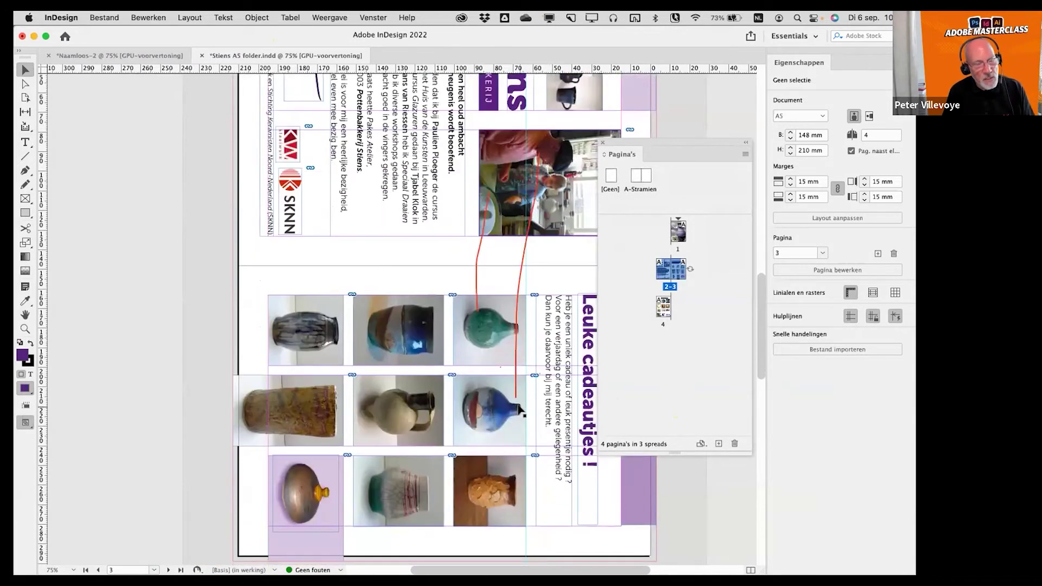
scroll(520, 411, "down", 1)
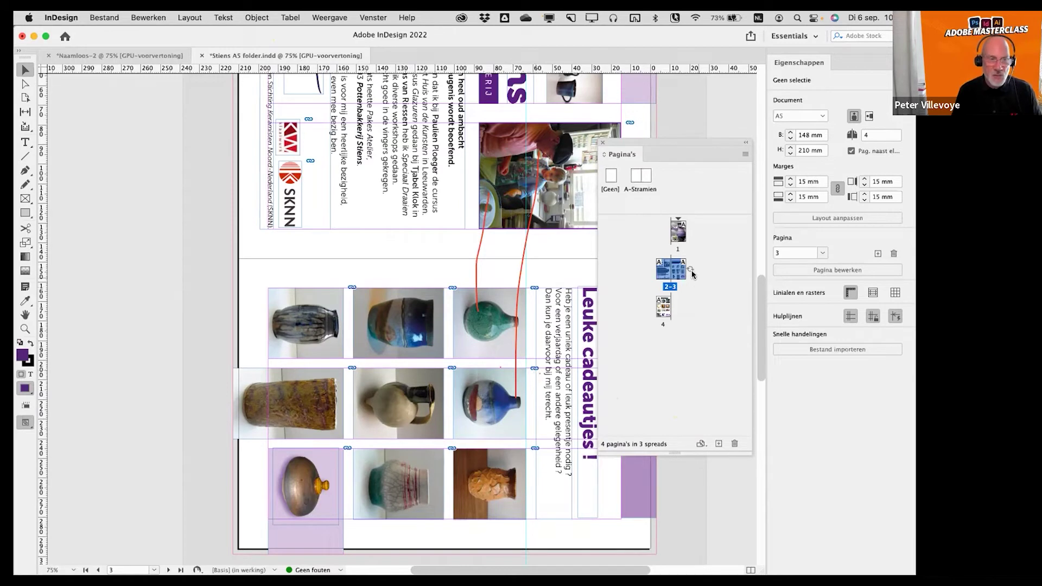
mouse_move(690, 271)
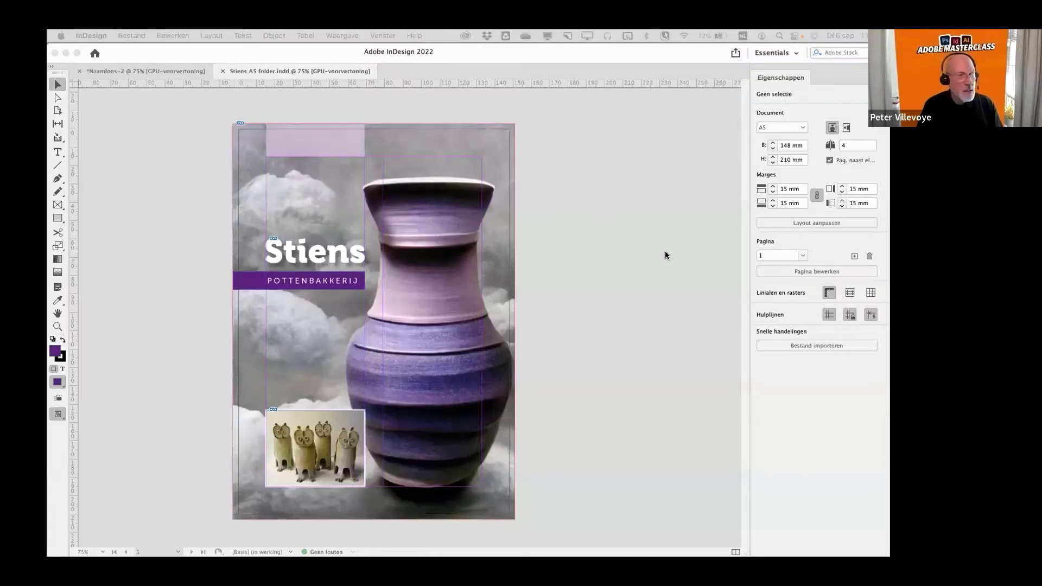
- In the Naamloos-2 document, load vaas 01.jpg through vogels 02.jpg from the Stiens folder for placing, leaving out schaal 11.jpg
left_click(665, 256)
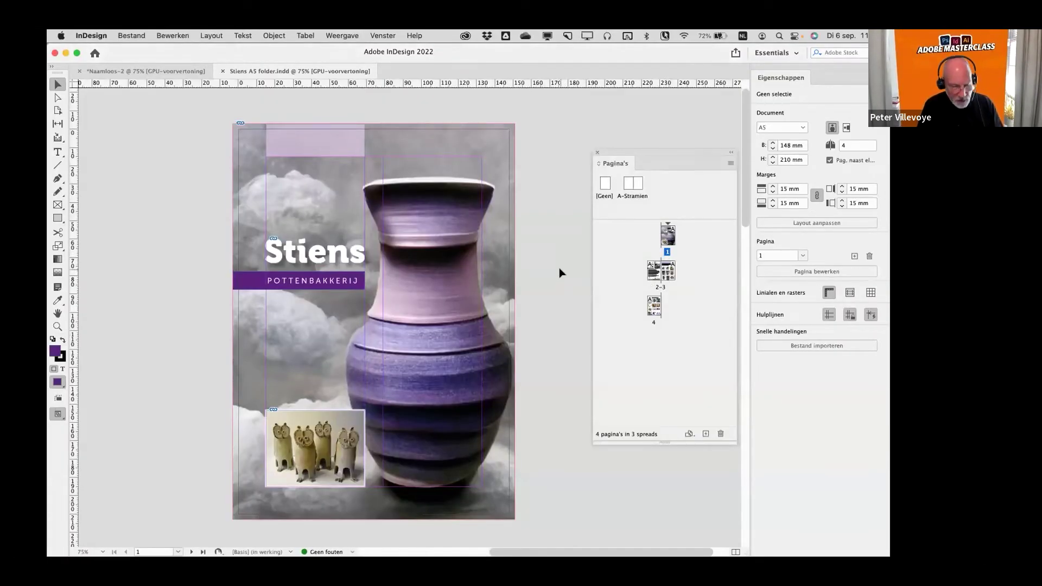
key("super+grave")
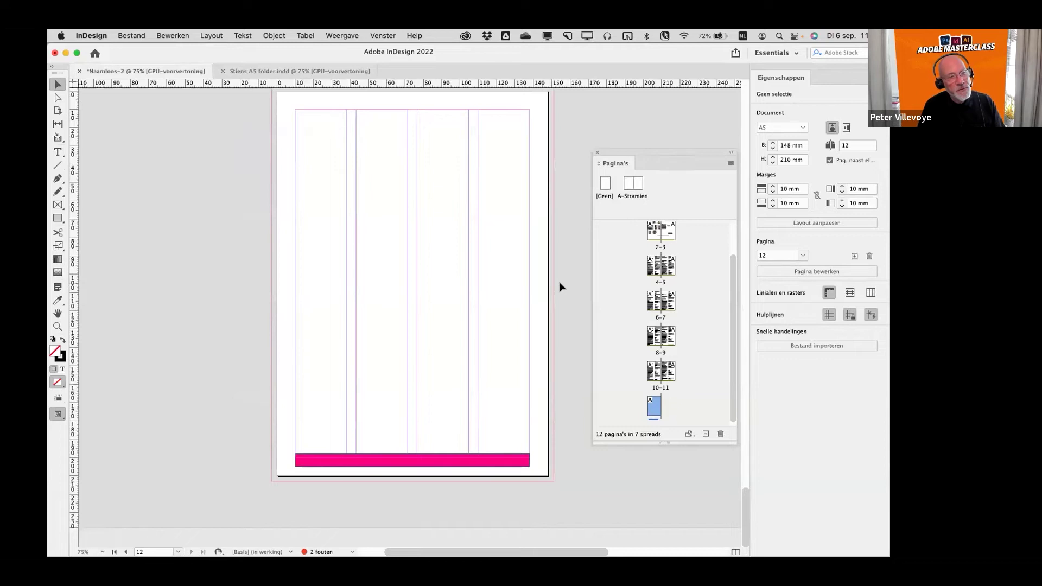
left_click(128, 36)
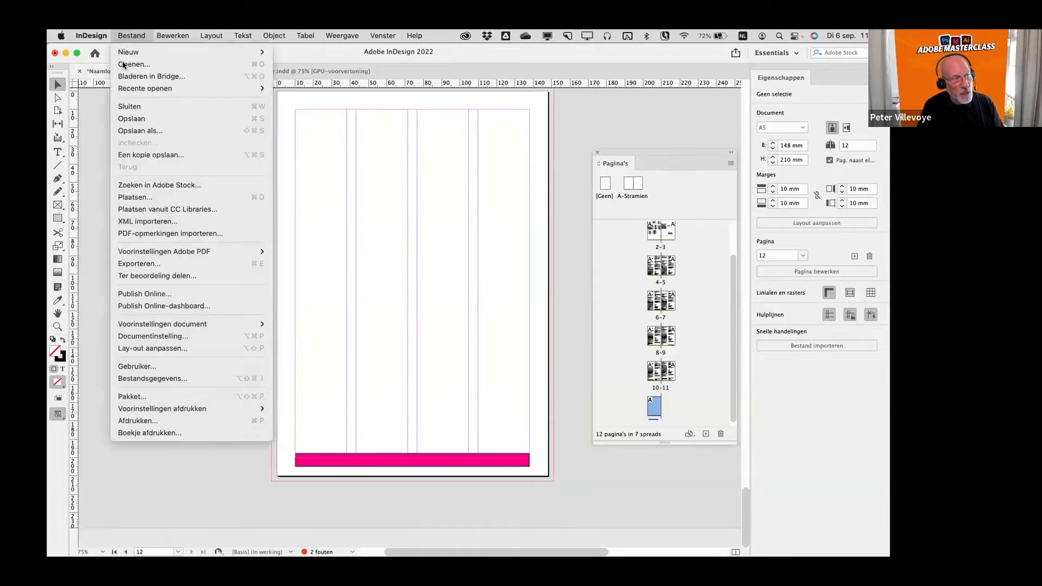
left_click(114, 195)
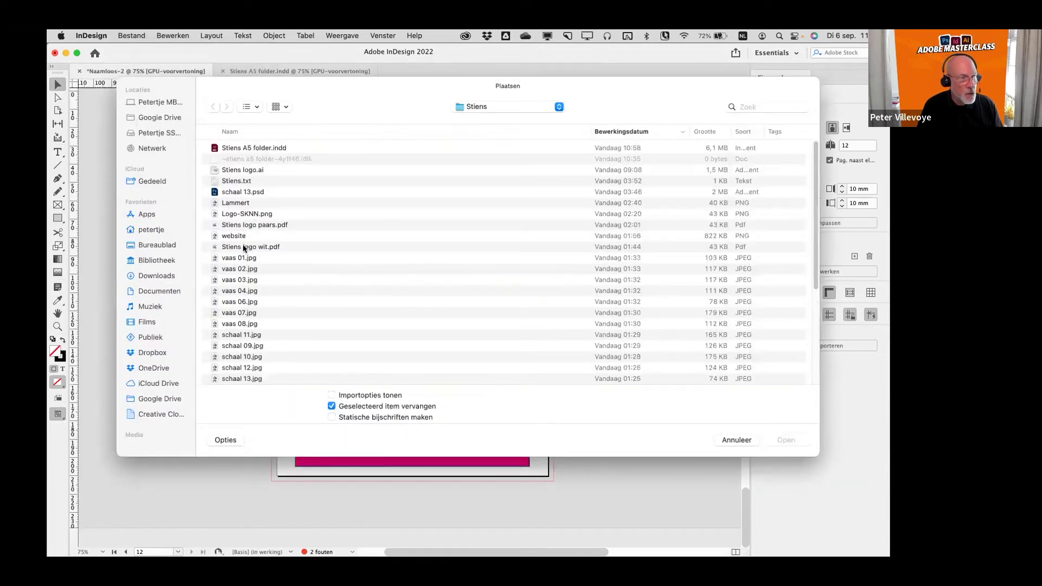
left_click(239, 259)
scroll(345, 307, "down", 3)
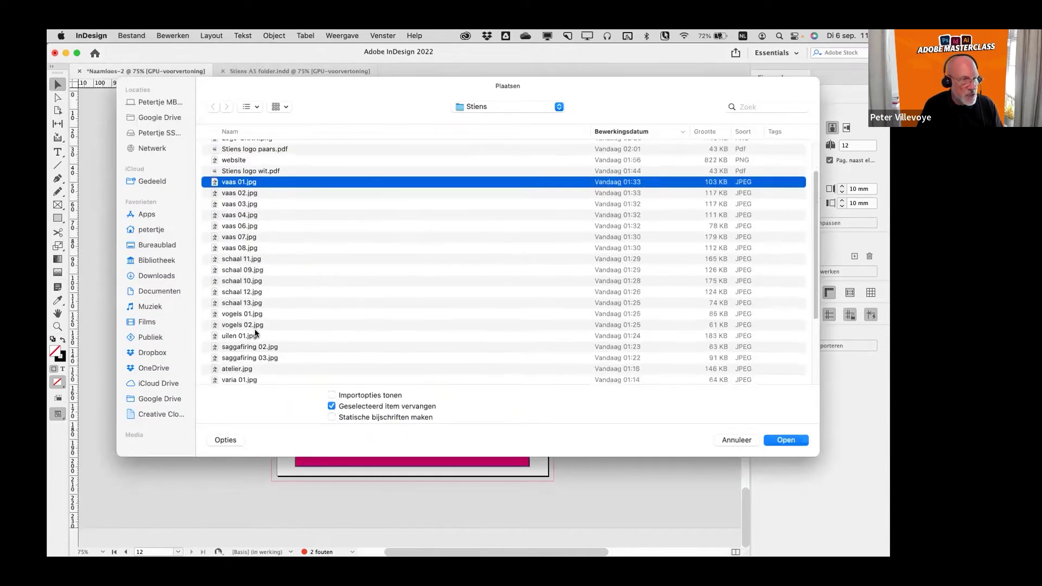
left_click(247, 334, "shift")
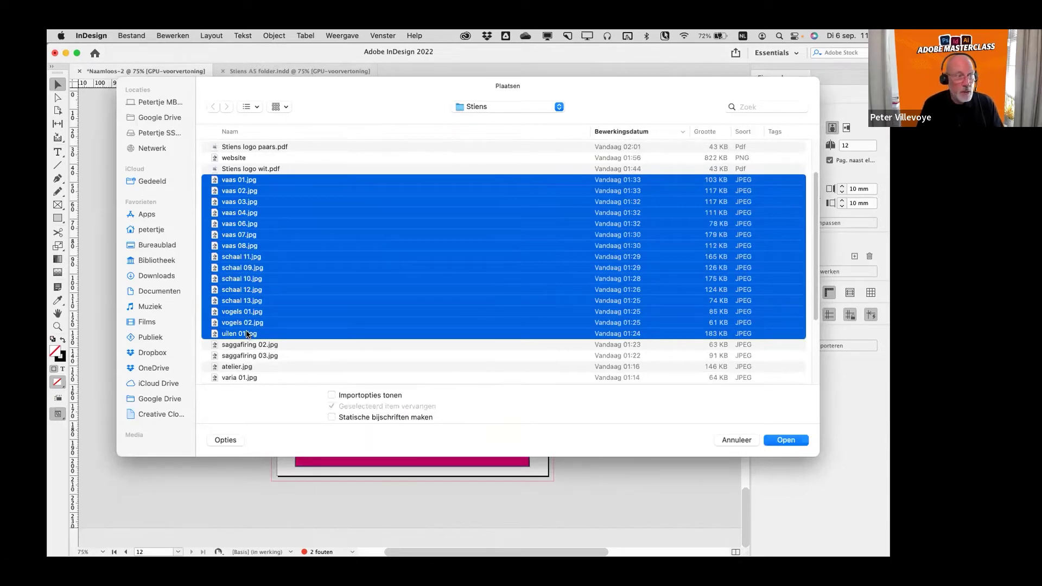
left_click(255, 259, "super")
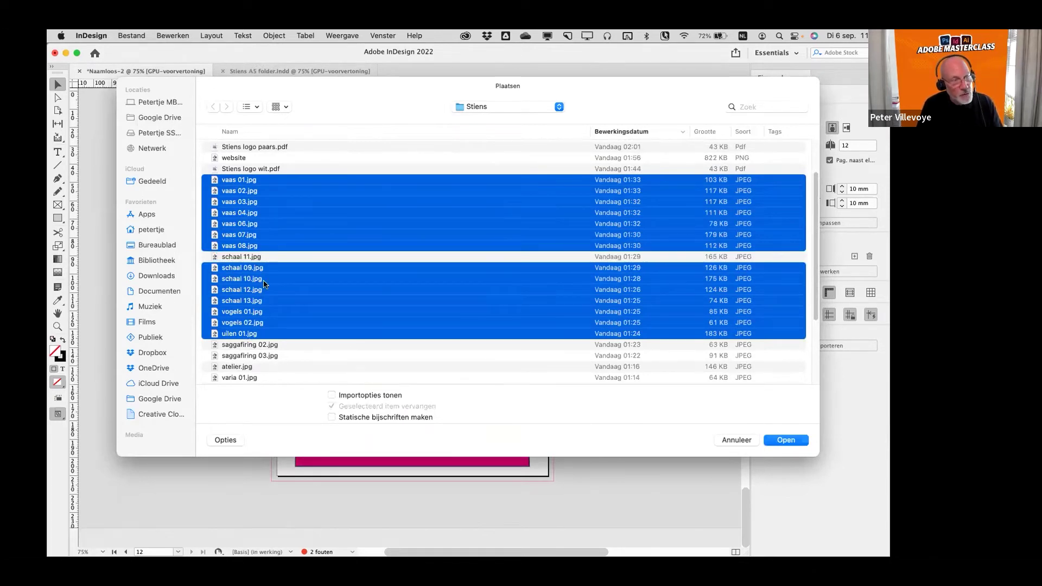
left_click(260, 334, "super")
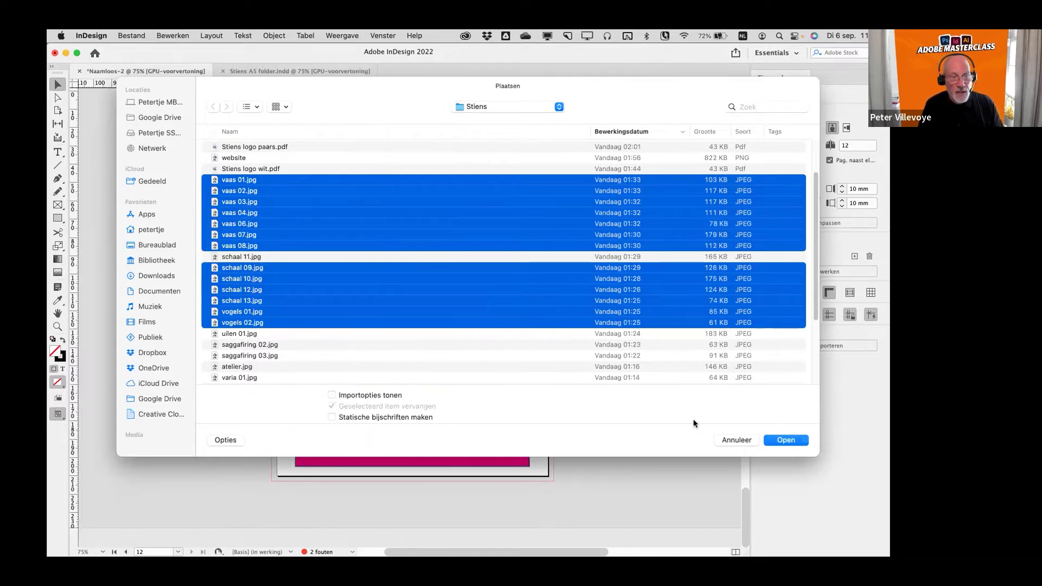
left_click(777, 440)
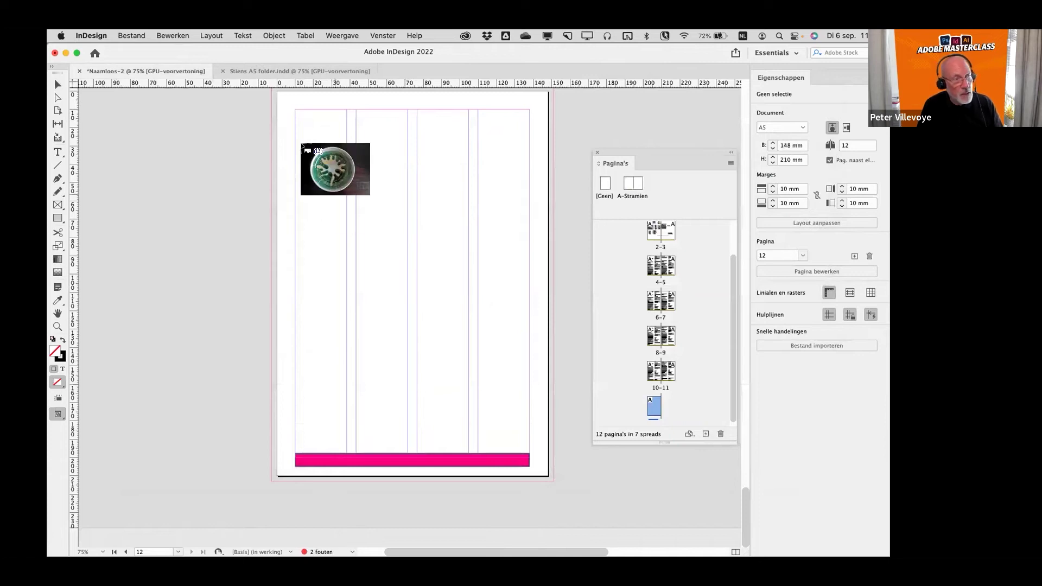
- Try placing the loaded images one at a time on page 12, and undo these placements
left_click_drag(302, 116, 331, 136)
left_click(361, 130)
left_click_drag(443, 205, 472, 234)
key("super+z")
key("super+z")
key("super+z")
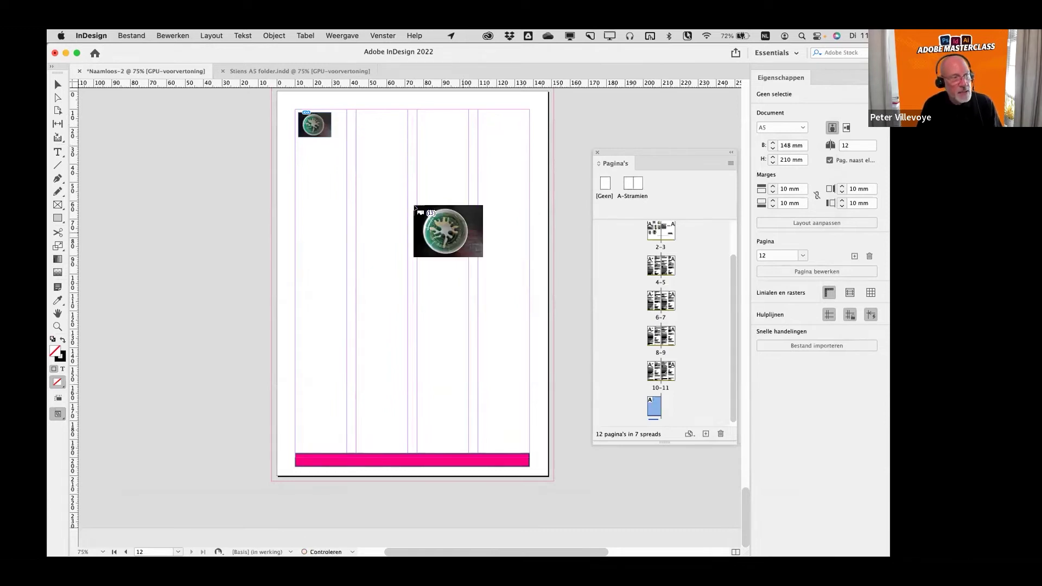
- Place twelve images on page 12 as a four-column, three-row grid about 128 × 118 mm, and the last image below it, about 84 × 50 mm
left_click_drag(296, 110, 448, 222)
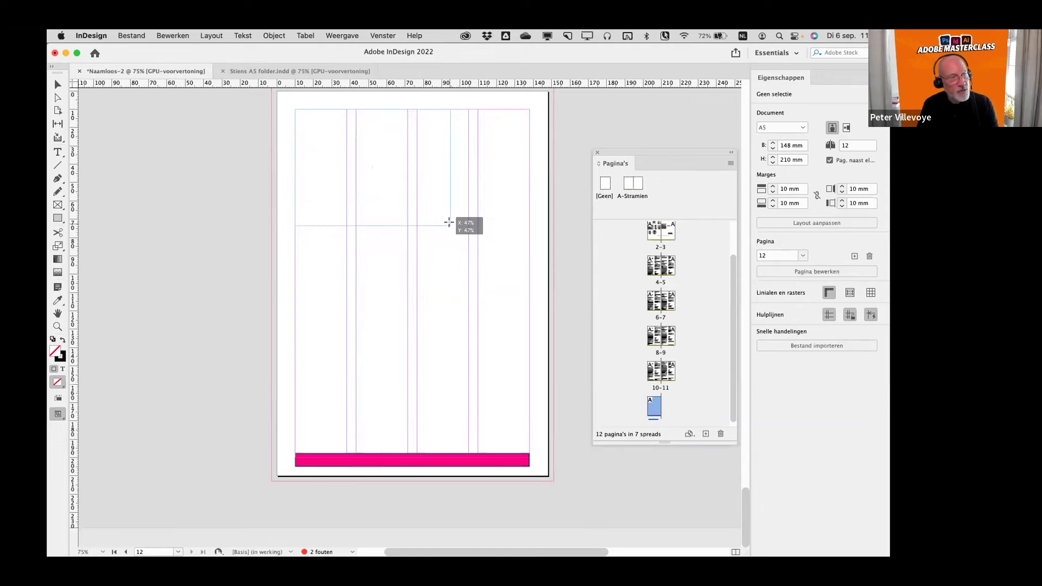
left_click_drag(448, 222, 449, 222)
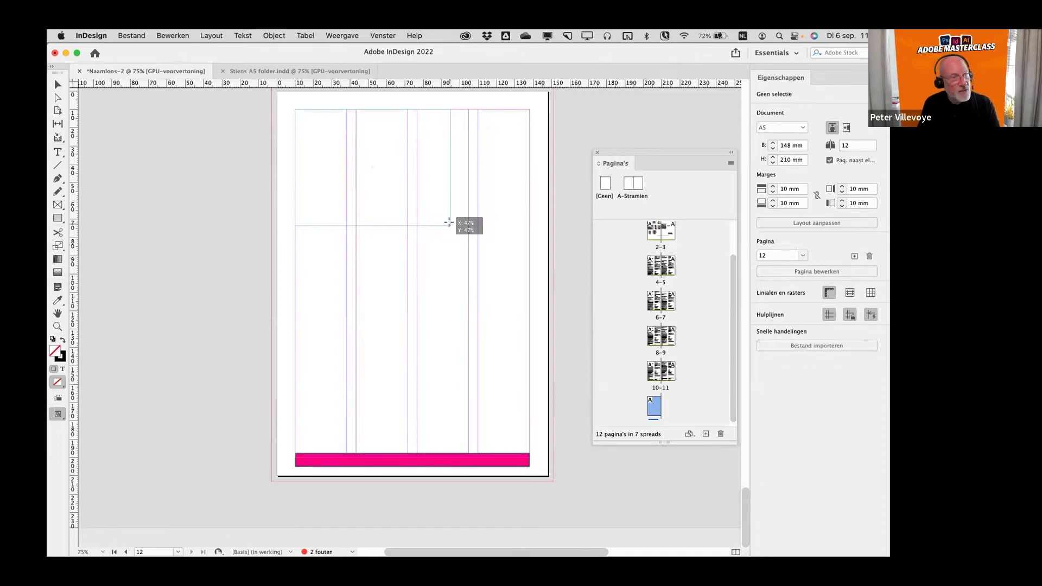
left_click_drag(448, 222, 529, 298)
key("Right")
key("Right")
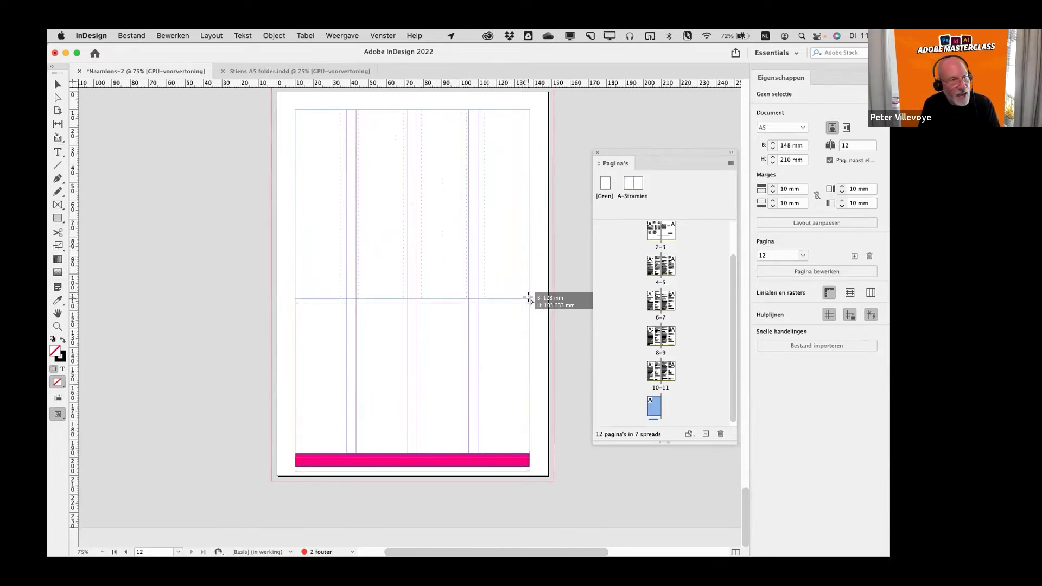
left_click_drag(529, 298, 529, 326)
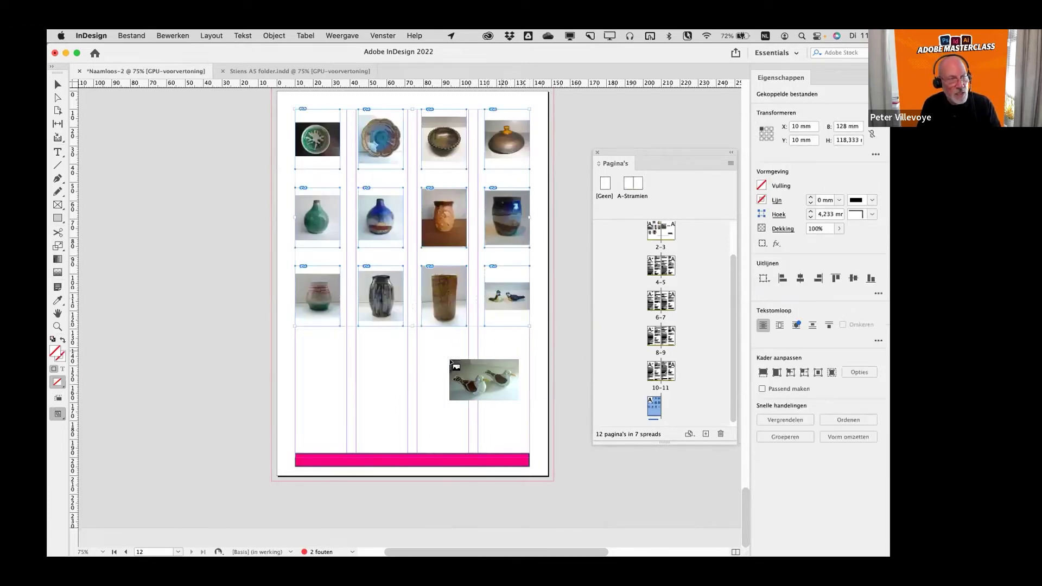
left_click_drag(340, 363, 510, 436)
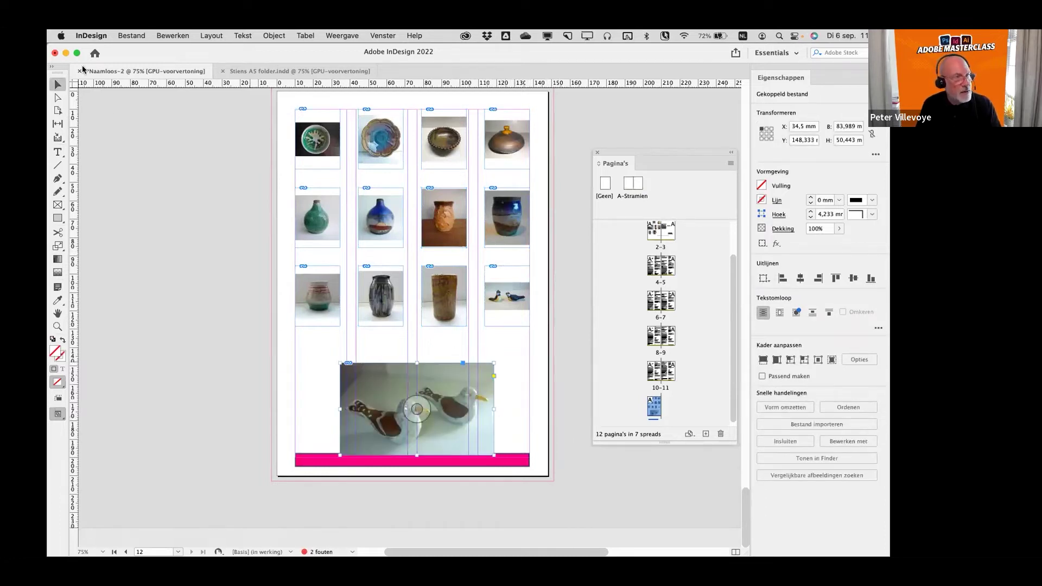
left_click(159, 173)
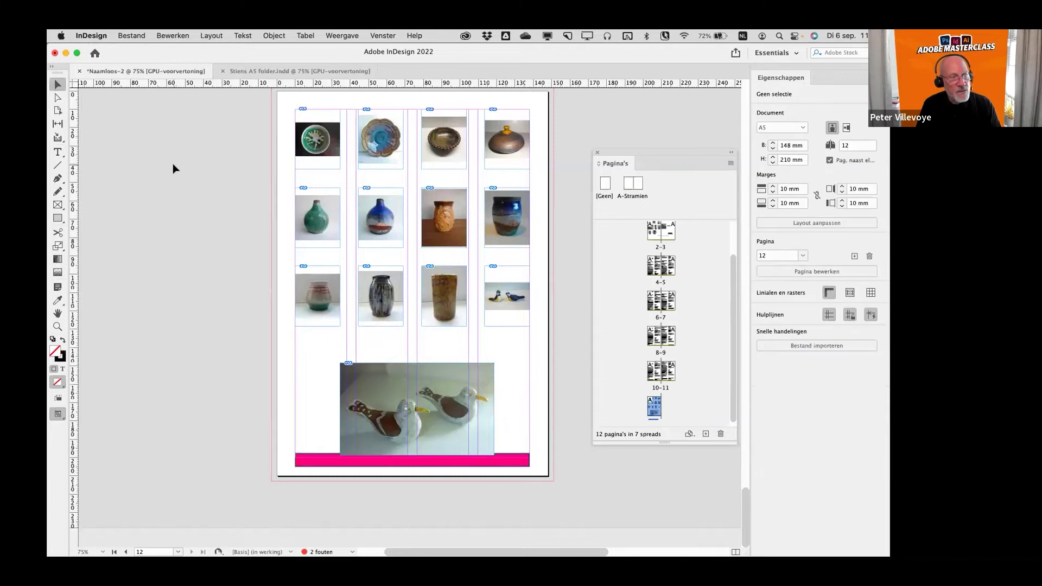
- Make the twelve grid images fill their frames proportionally with Passend maken enabled, and shift the bird picture within its frame
left_click_drag(283, 121, 521, 348)
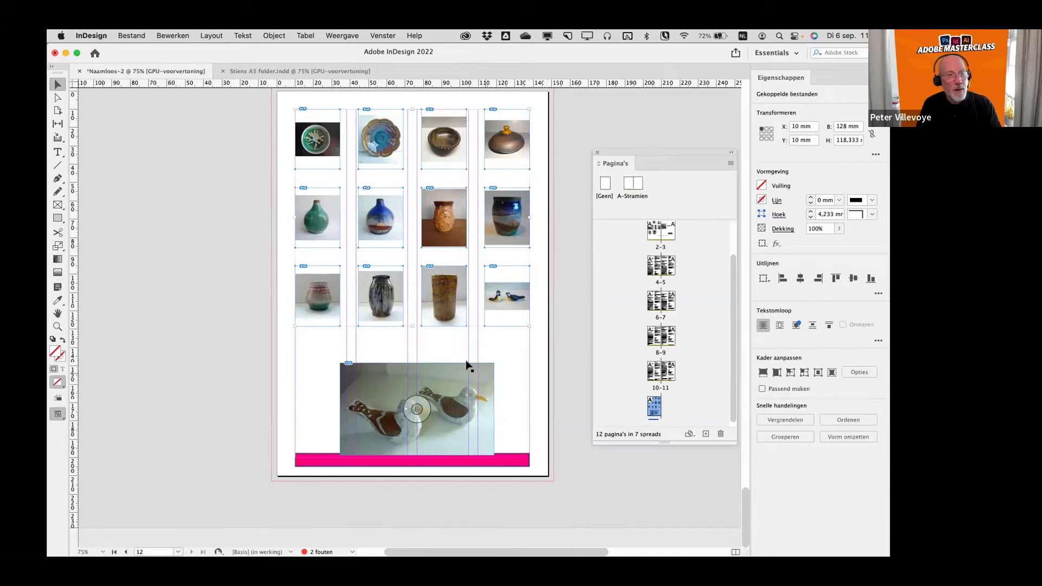
left_click(762, 374)
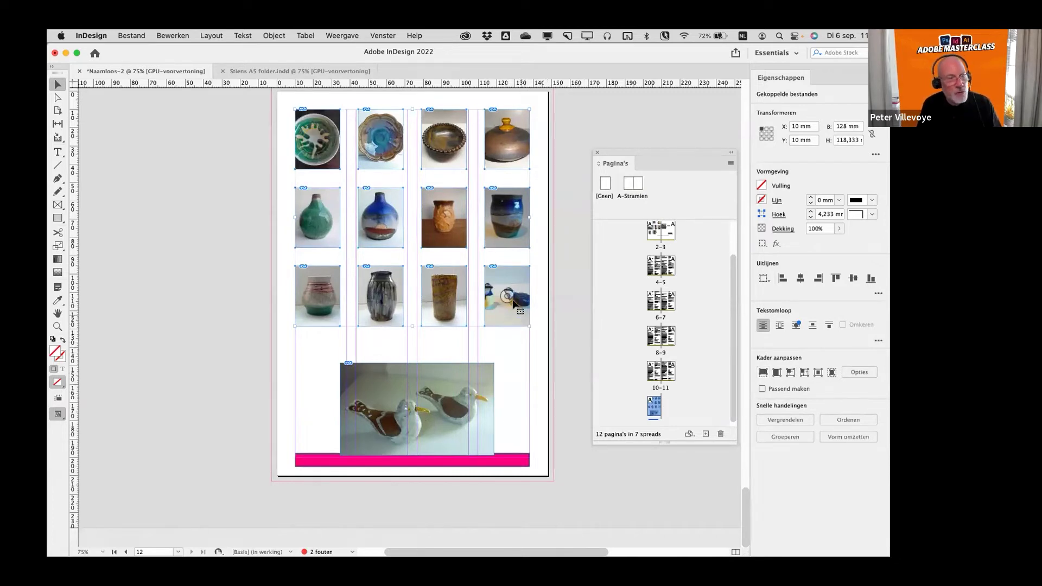
left_click_drag(507, 296, 520, 299)
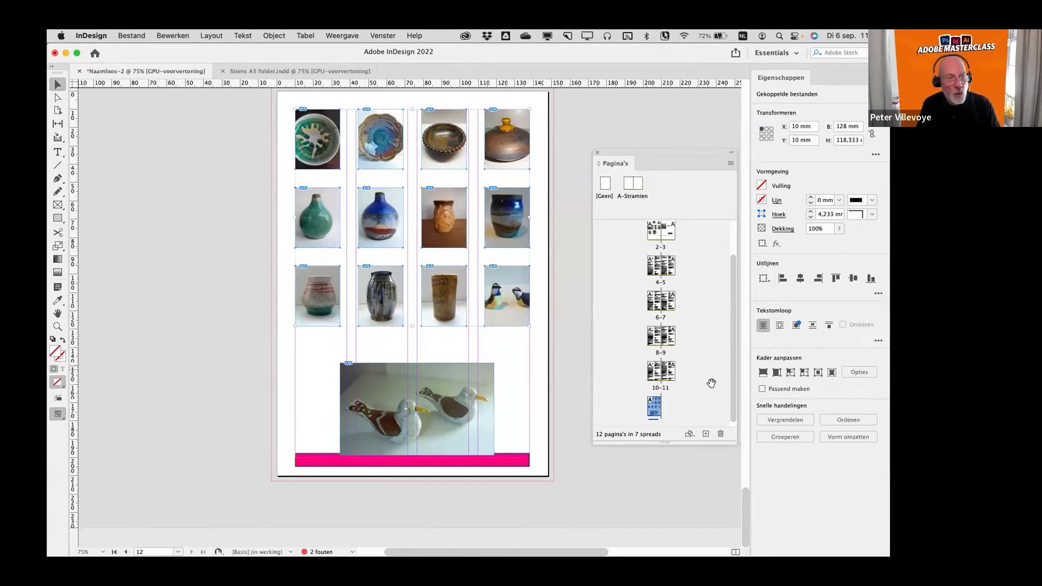
left_click(762, 389)
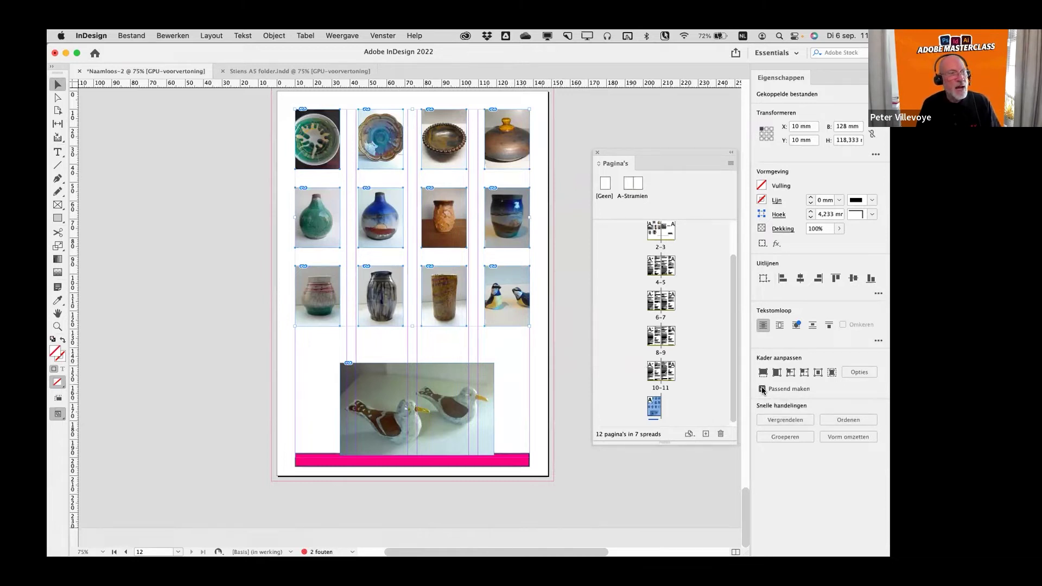
- With the Gap tool, shift the space between the first two image columns and the spaces between the first two rows
left_click(58, 124)
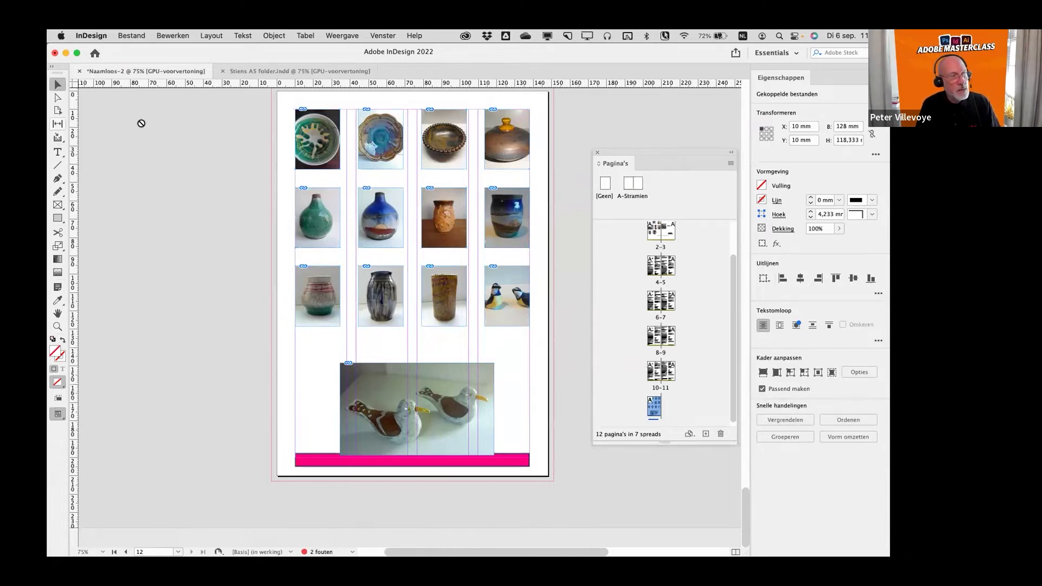
mouse_move(349, 140)
left_mouse_down()
mouse_move(365, 140)
mouse_move(338, 140)
mouse_move(368, 139)
left_mouse_up()
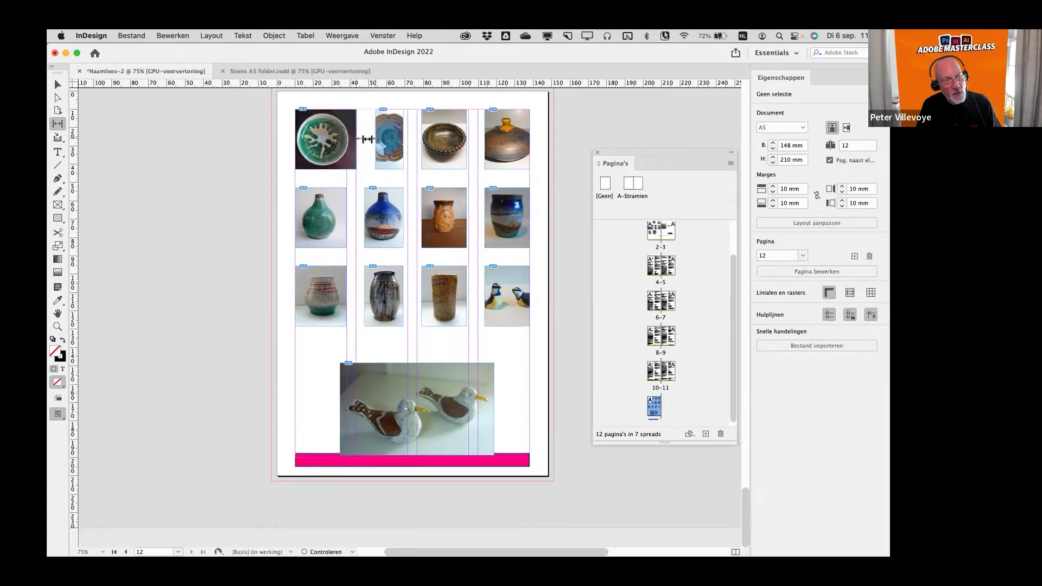
left_click_drag(441, 179, 442, 204)
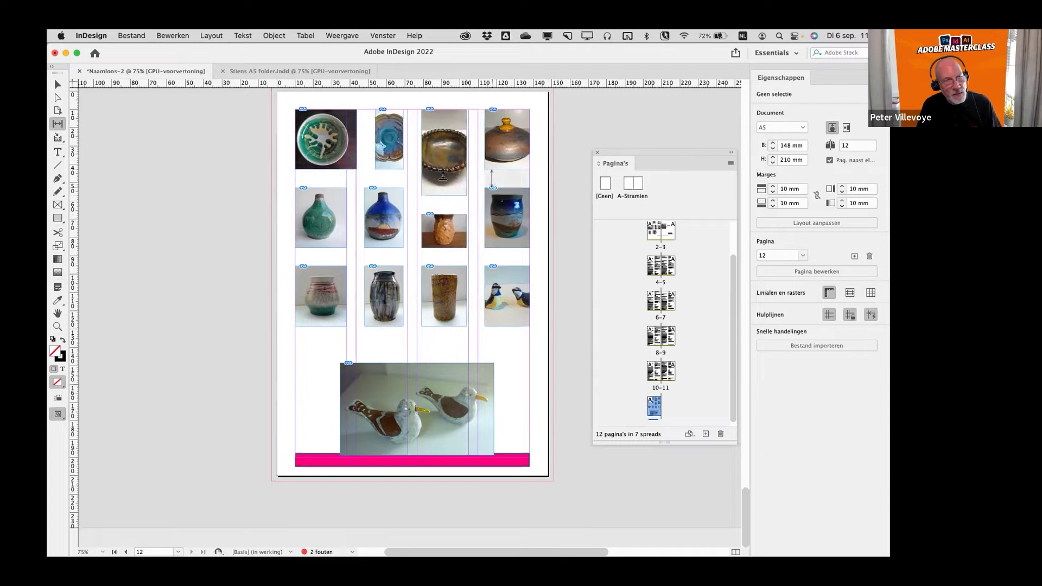
left_click_drag(396, 179, 394, 184)
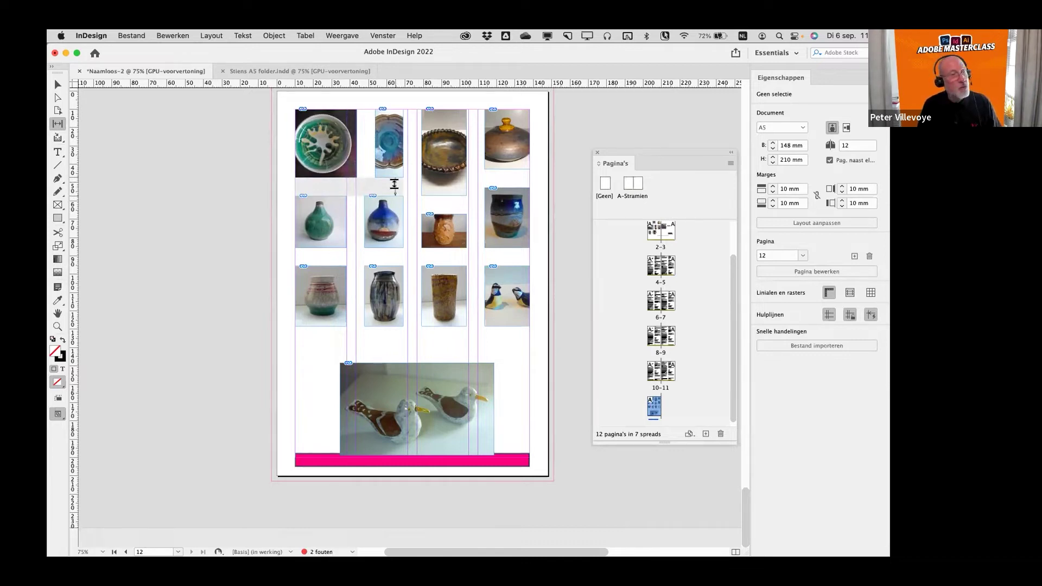
left_click_drag(394, 184, 392, 165)
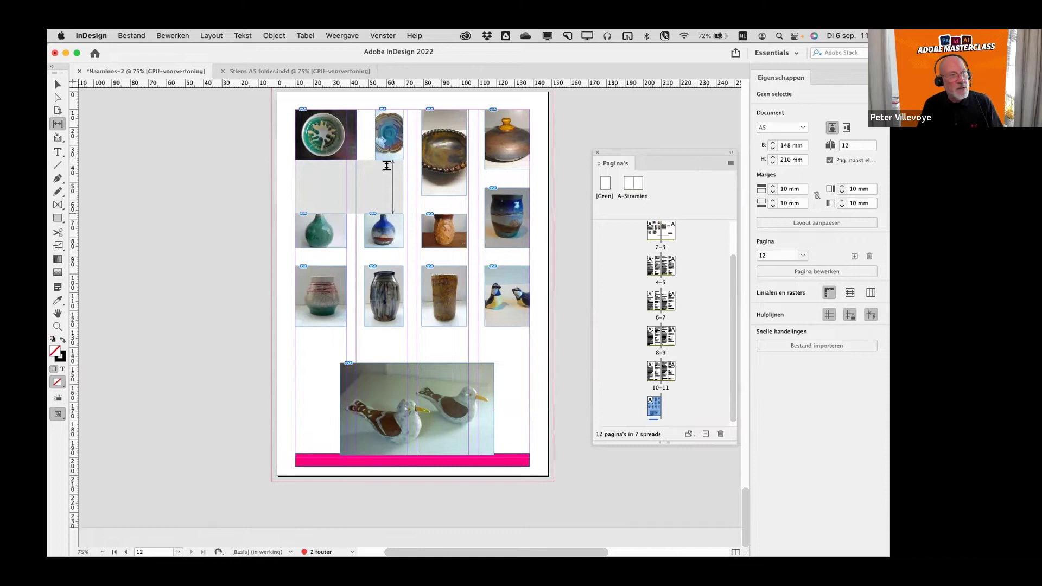
left_click(58, 85)
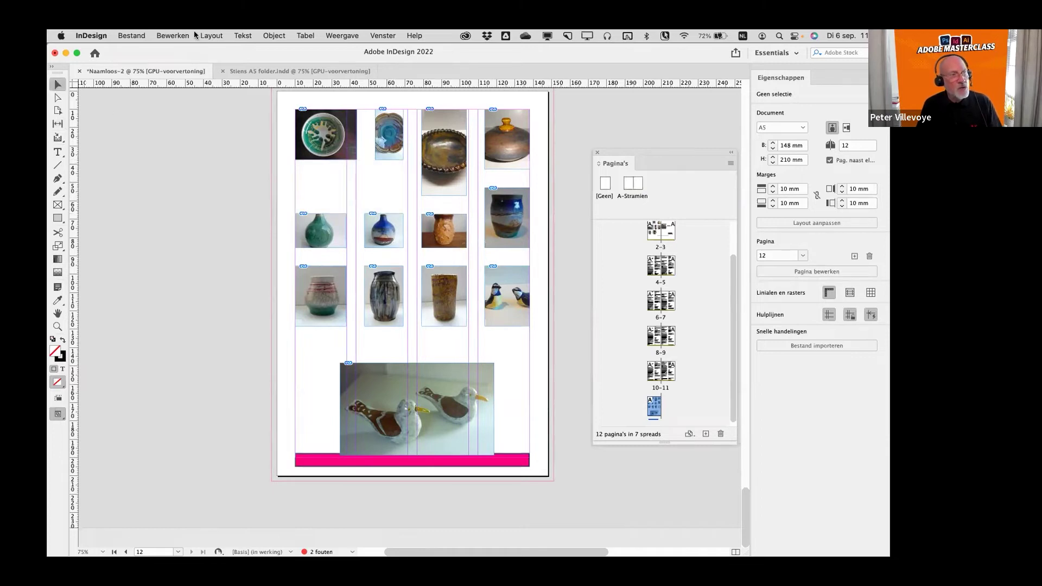
- Check the margin and column settings of page 12 without changing them, and preview the page without guides and frame edges
left_click(201, 34)
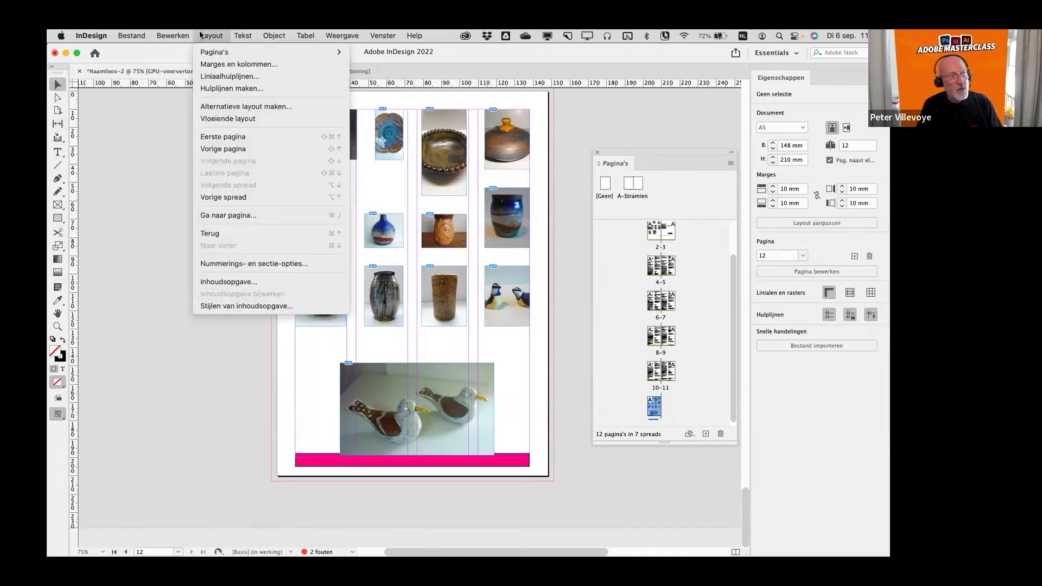
left_click(207, 65)
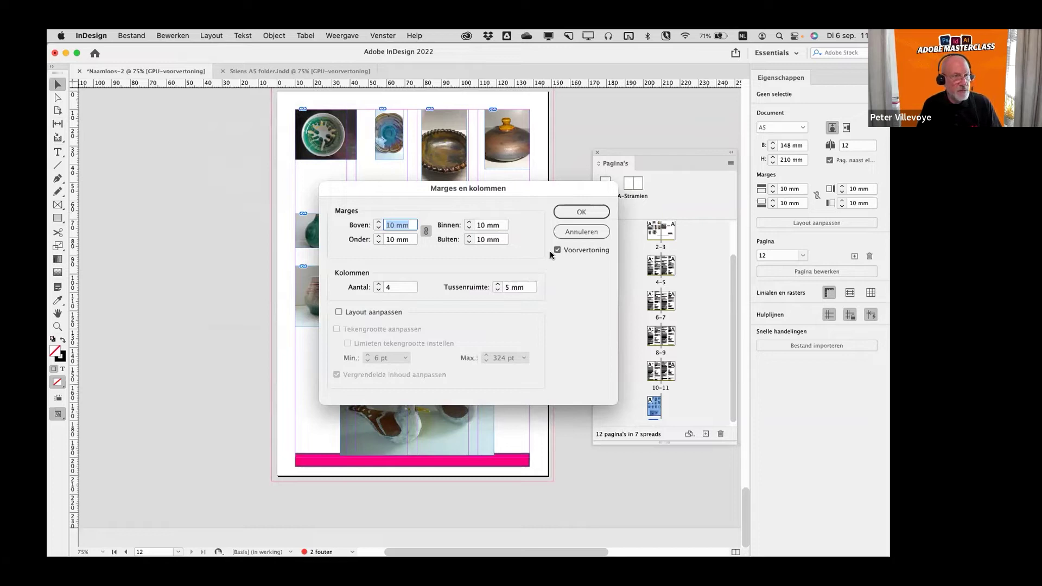
left_click(566, 235)
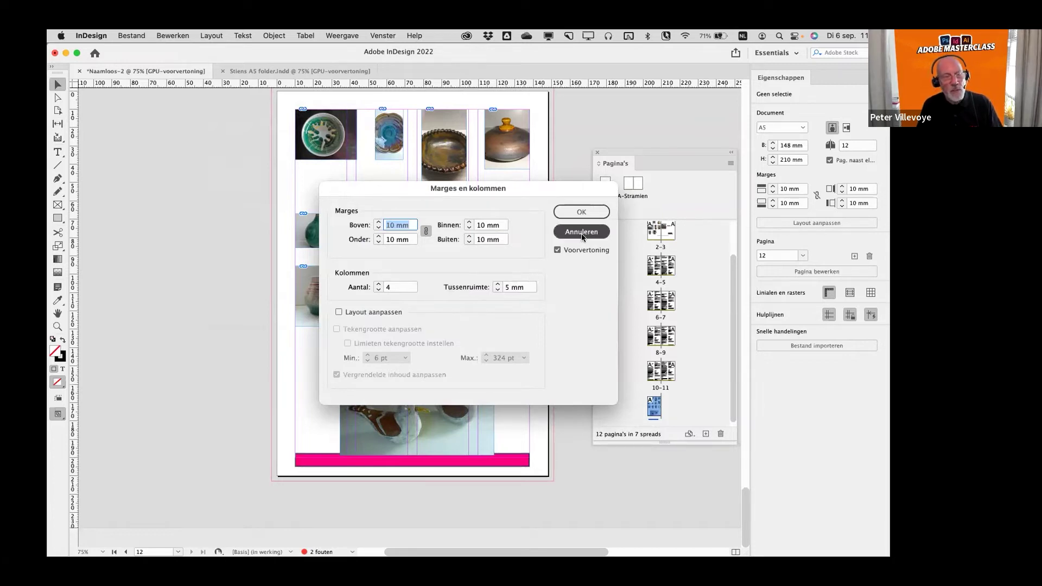
left_click(581, 233)
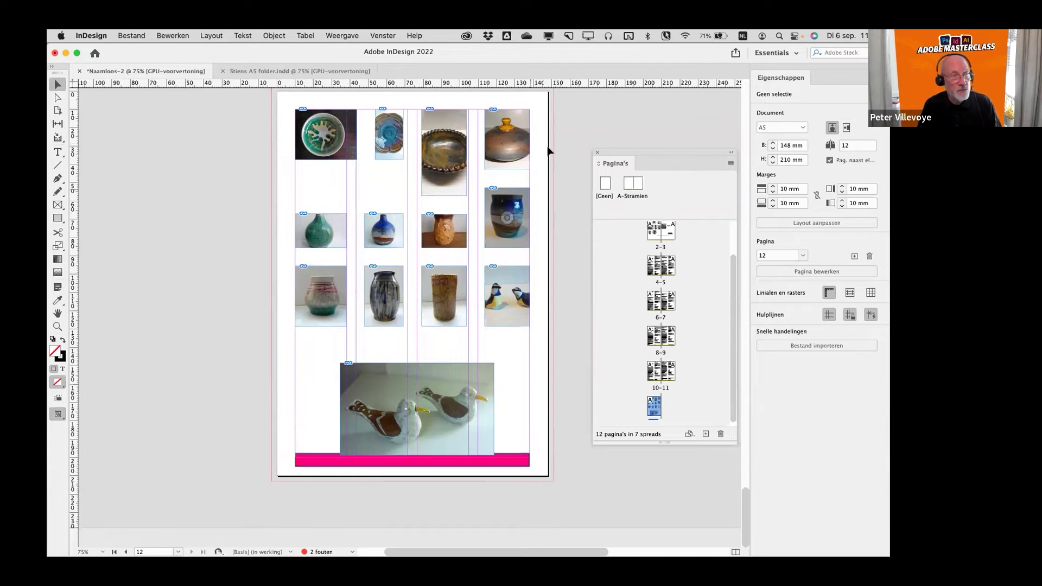
key("w")
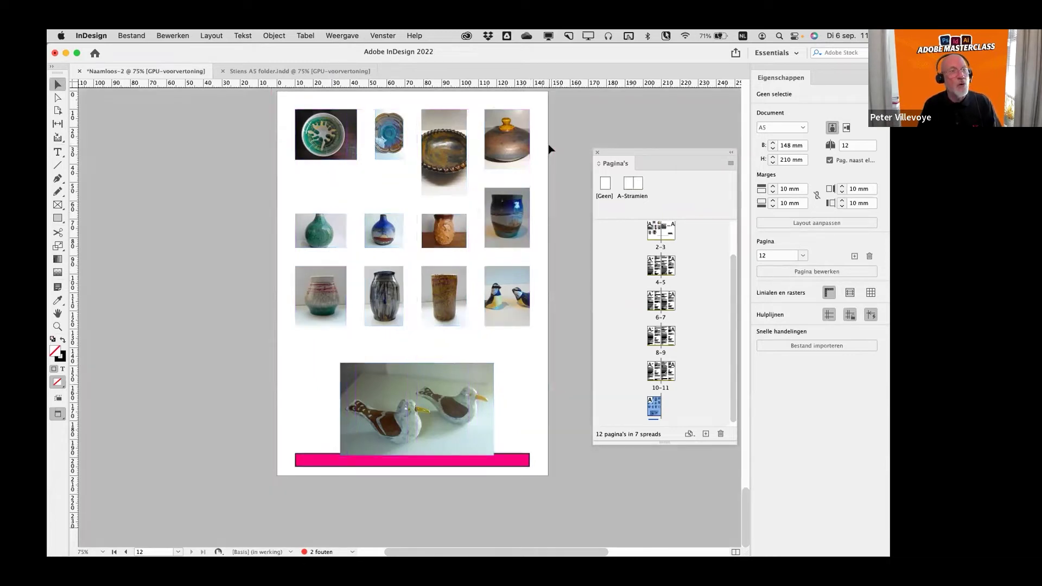
key("w")
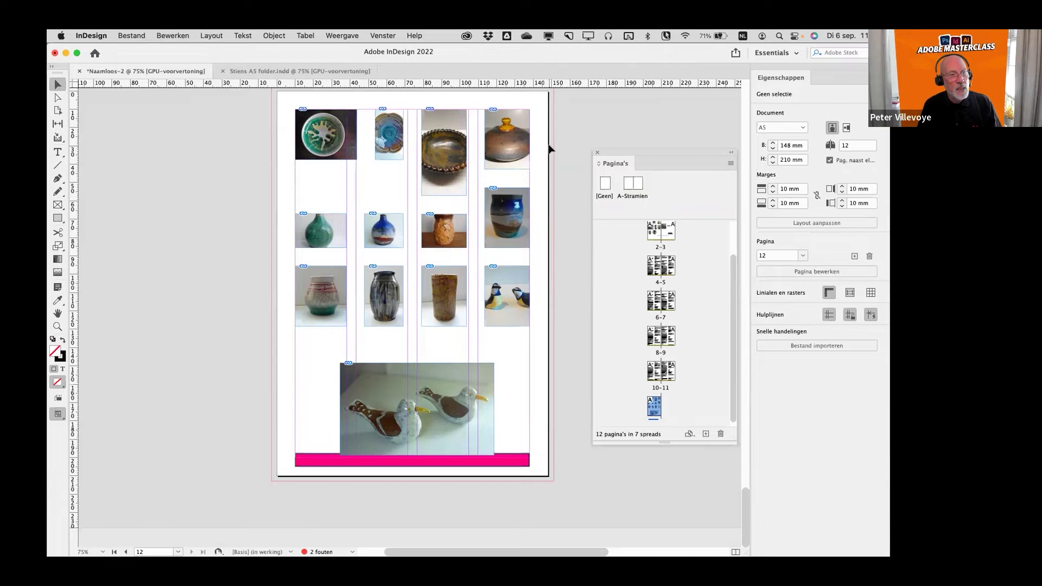
- Go to page 4 of Naamloos-2, and switch to page 4 of Stiens A5 folder.indd
key("super+j")
type("1")
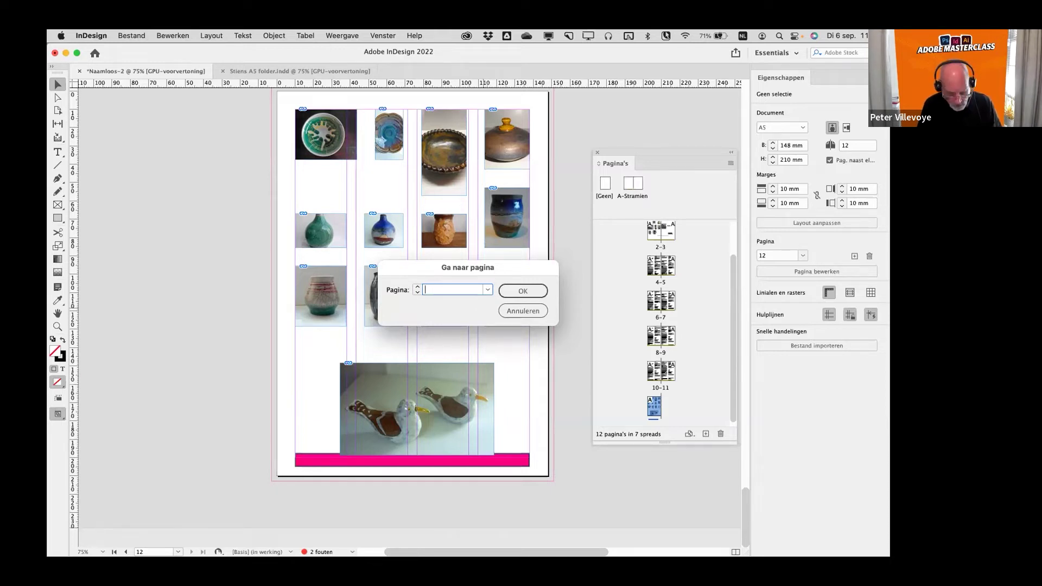
key("Return")
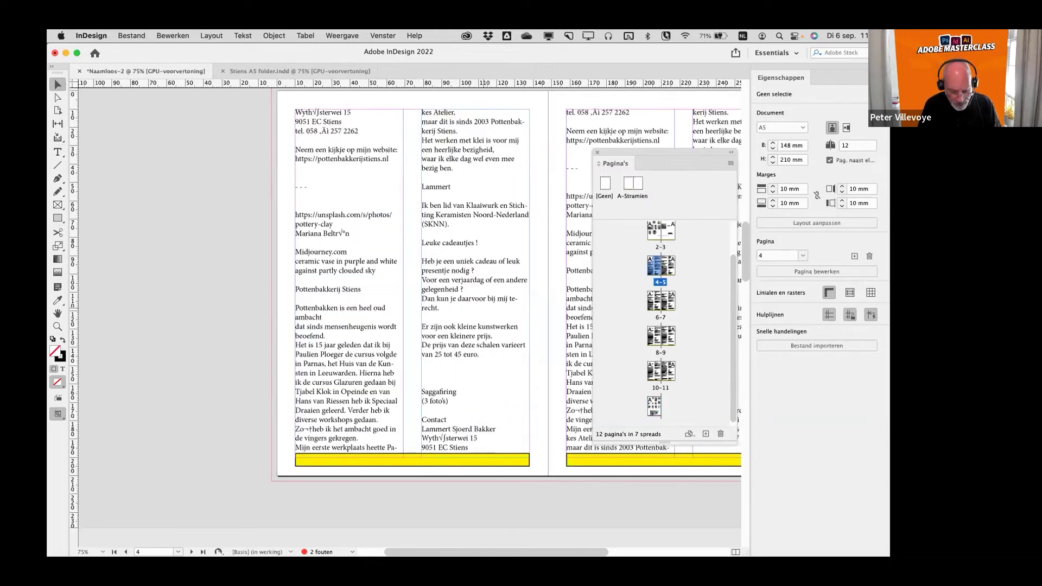
key("super+grave")
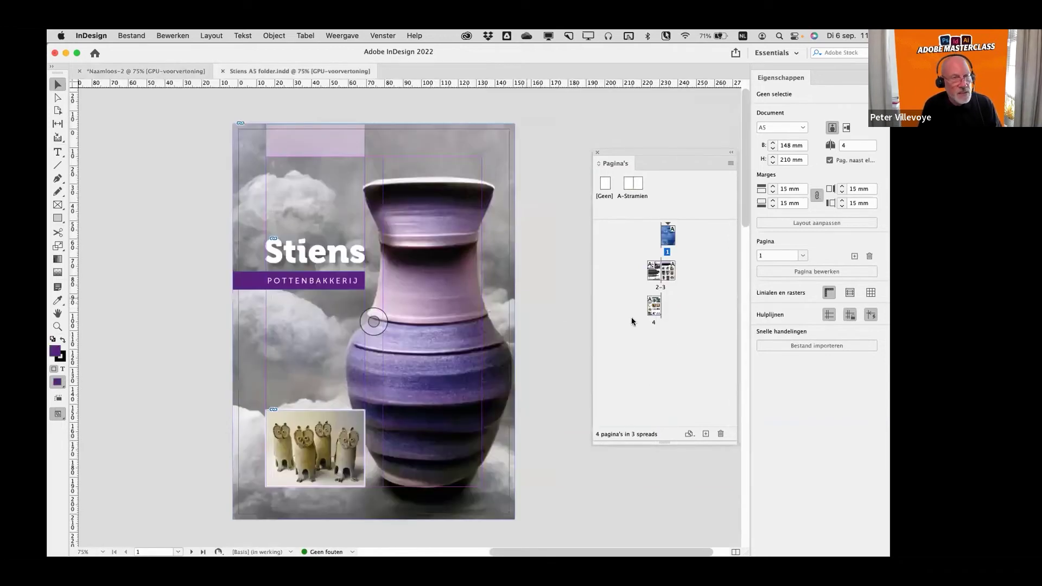
double_click(652, 308)
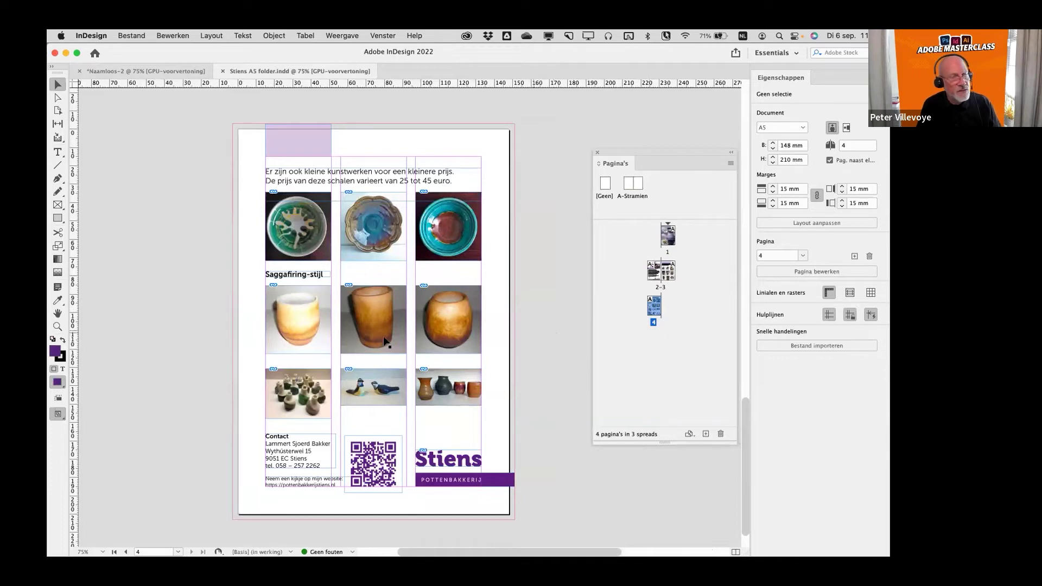
- Select the first cup image under Saggafiring-stijl and show its link information in a detached, enlarged Koppelingen window beside the page
left_click(311, 341)
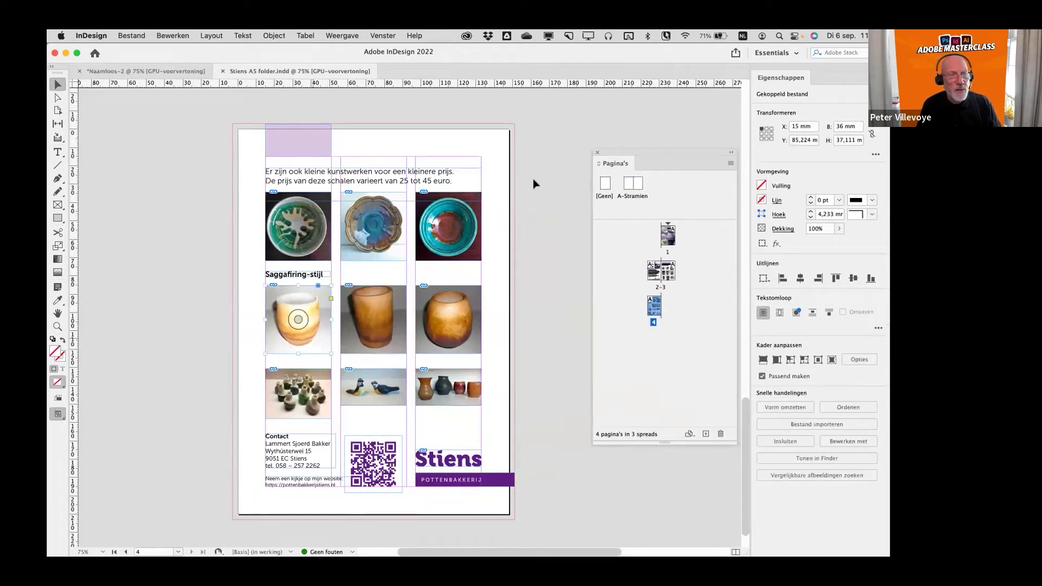
left_click_drag(603, 161, 592, 345)
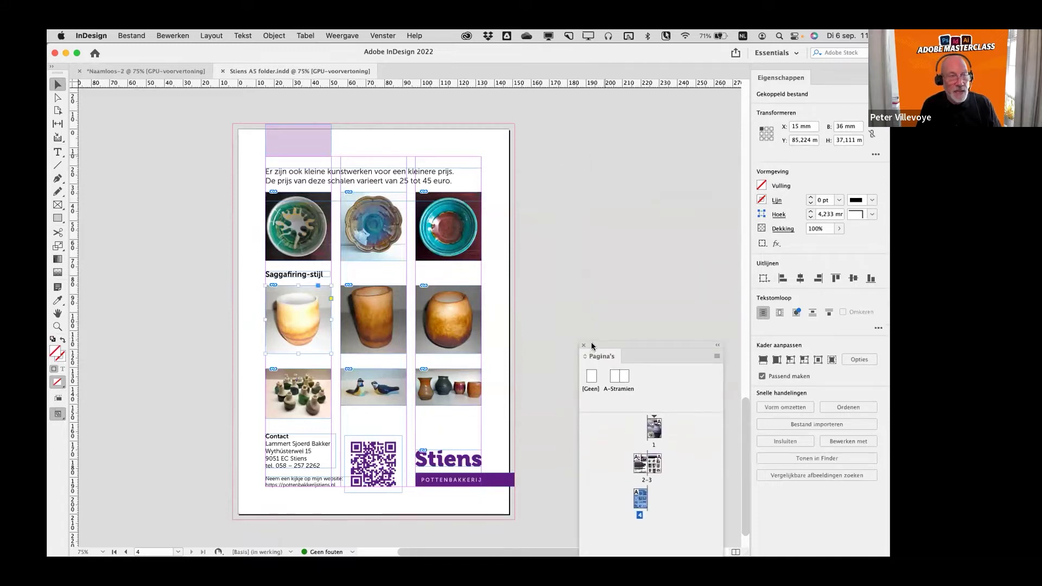
left_click(389, 35)
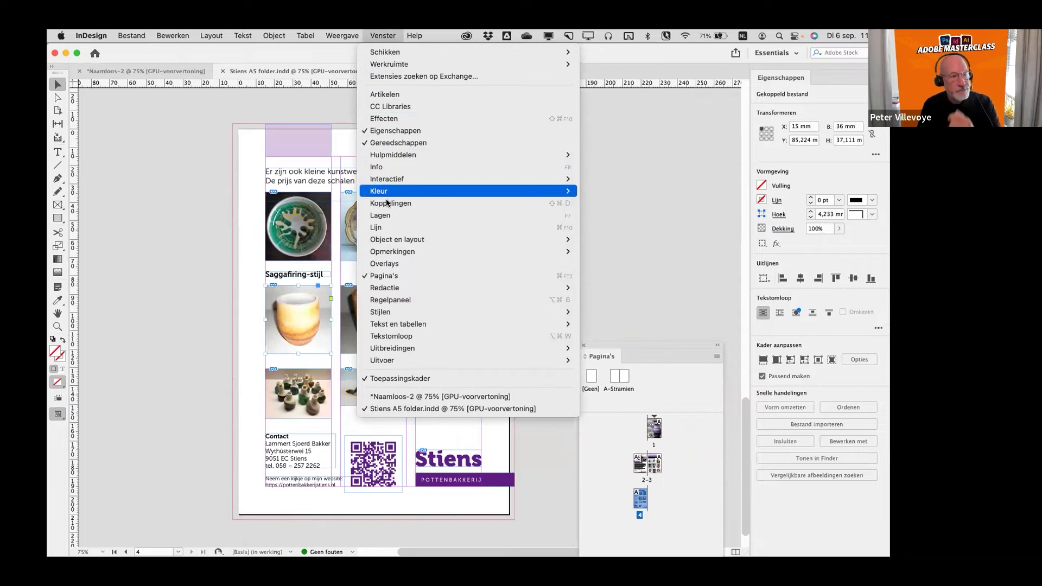
left_click(535, 203)
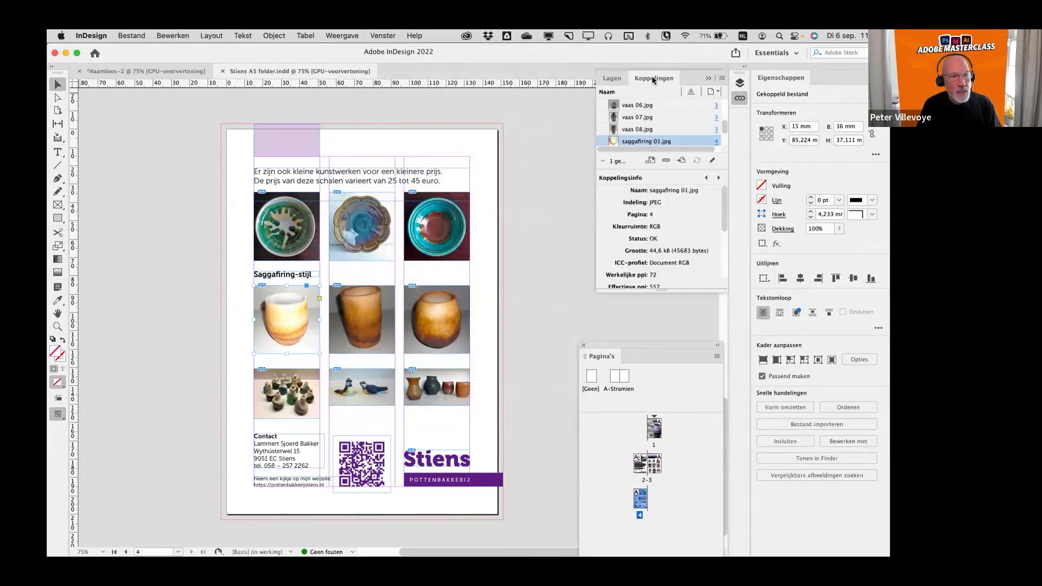
left_click_drag(653, 80, 570, 107)
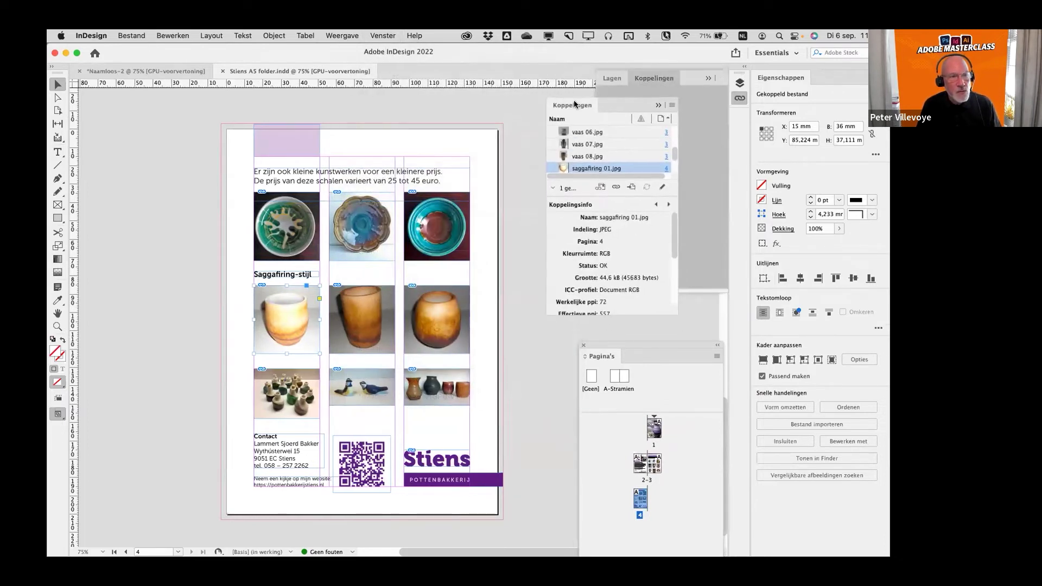
left_click(708, 80)
left_click_drag(650, 98, 657, 99)
left_click_drag(684, 320, 739, 434)
left_click_drag(658, 197, 647, 244)
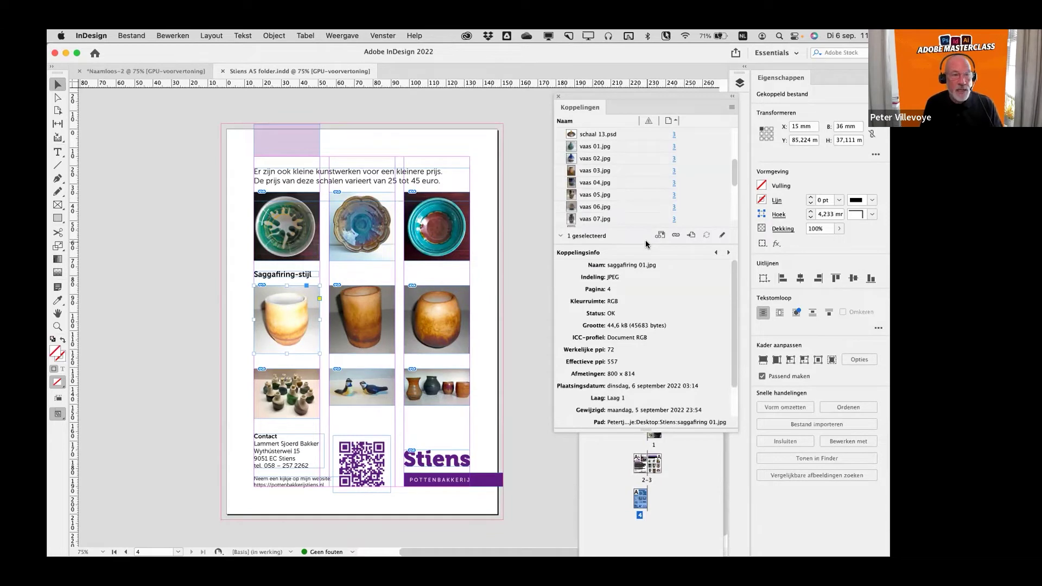
left_click_drag(646, 100, 615, 107)
left_click(132, 35)
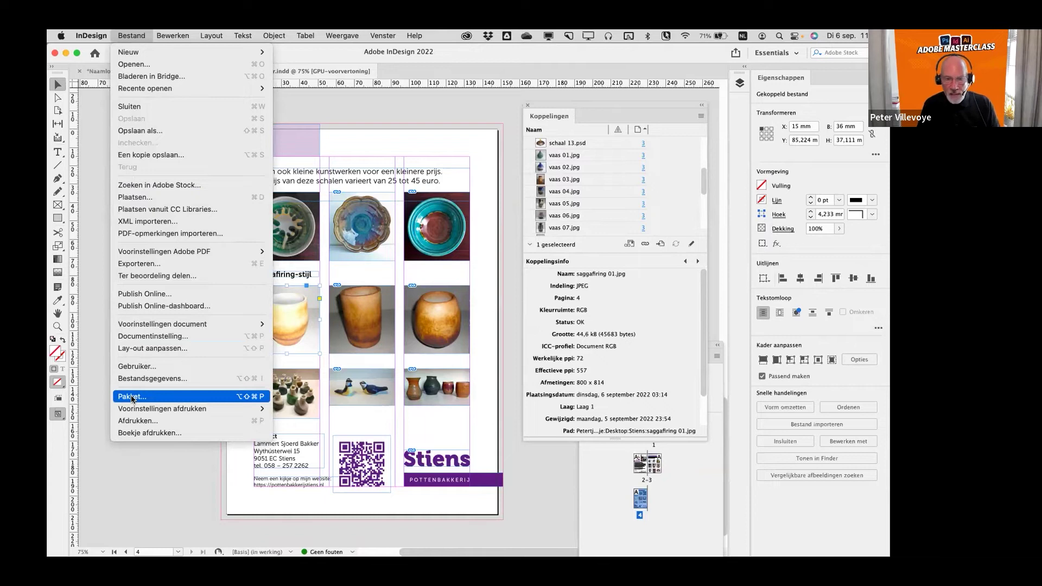
left_click(122, 36)
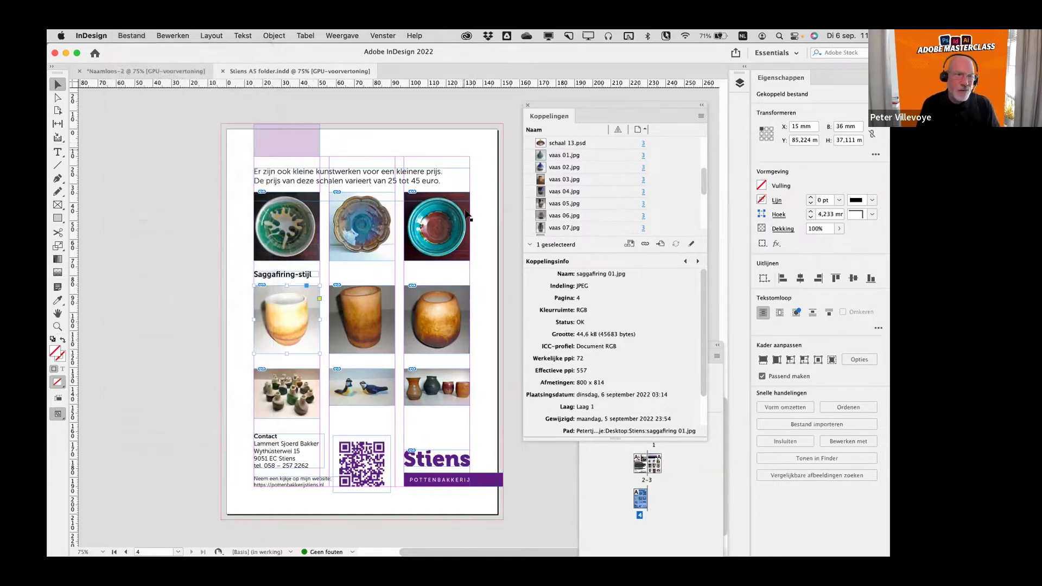
- Open the original of the linked image saggafiring 01.jpg for editing in Photoshop
scroll(431, 221, "right", 2)
scroll(432, 221, "down", 1)
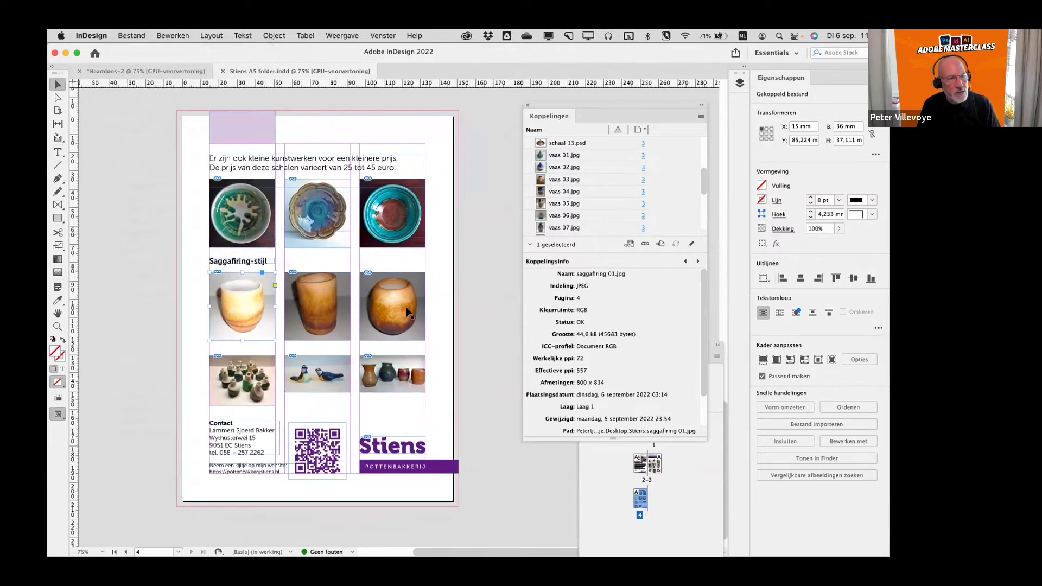
left_click(254, 333)
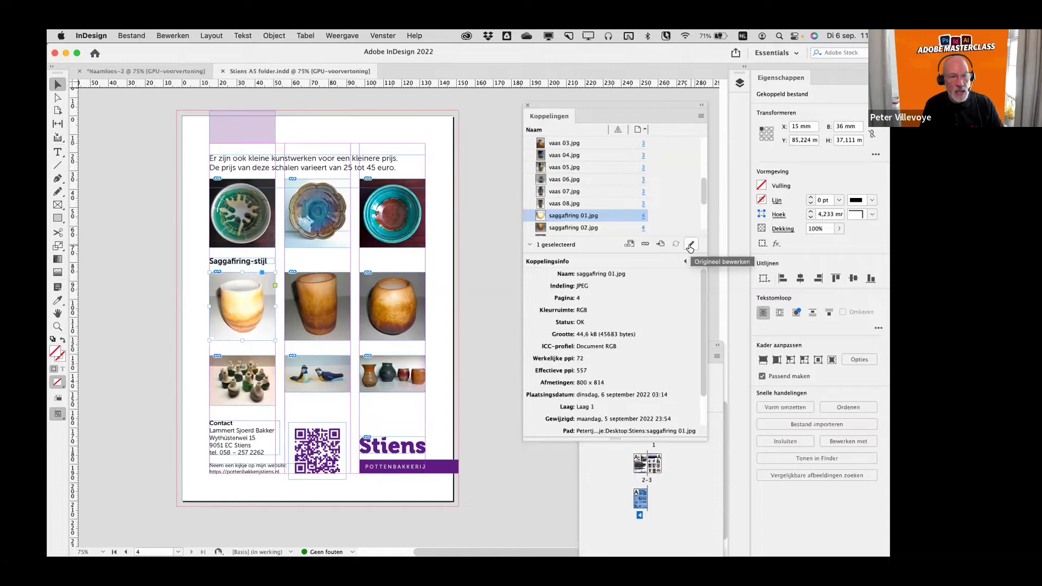
left_click(691, 247)
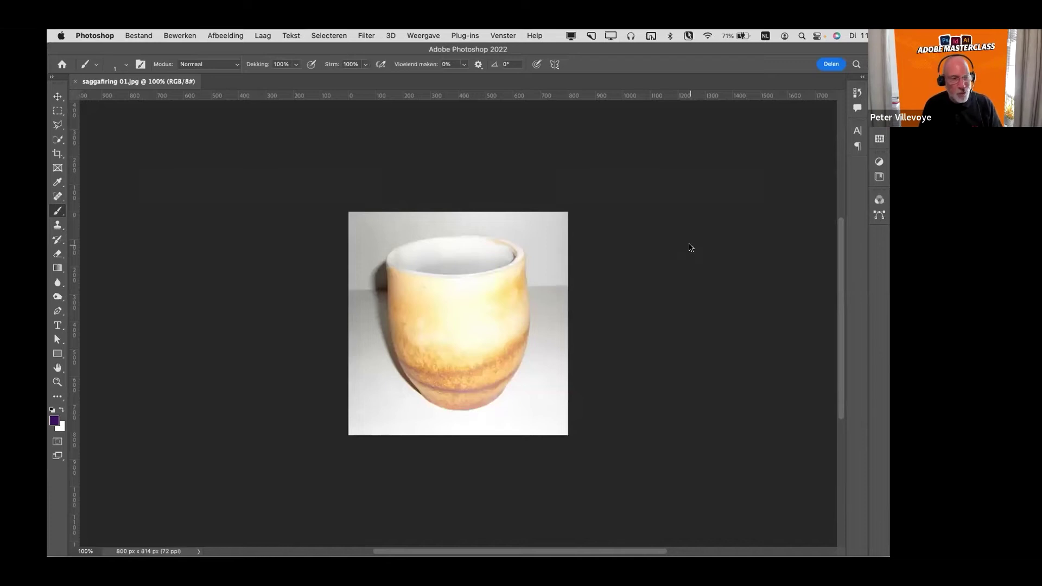
- Darken the cup photo with a Levels adjustment, setting the midtone input to 0,47 and the white output level to 238
key("i")
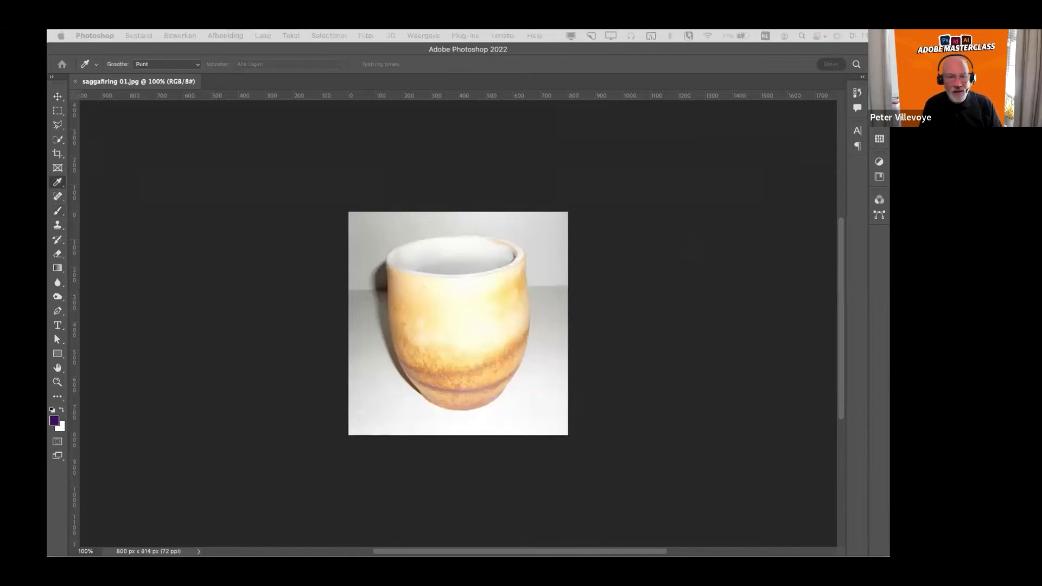
key("super+l")
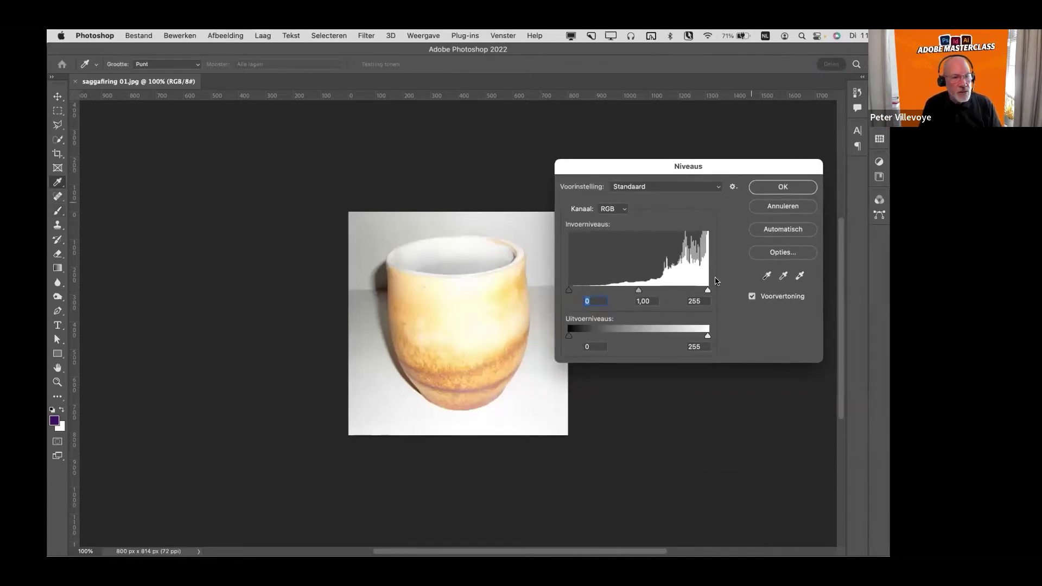
left_click_drag(639, 292, 673, 292)
left_click_drag(668, 292, 669, 293)
left_click_drag(707, 336, 699, 337)
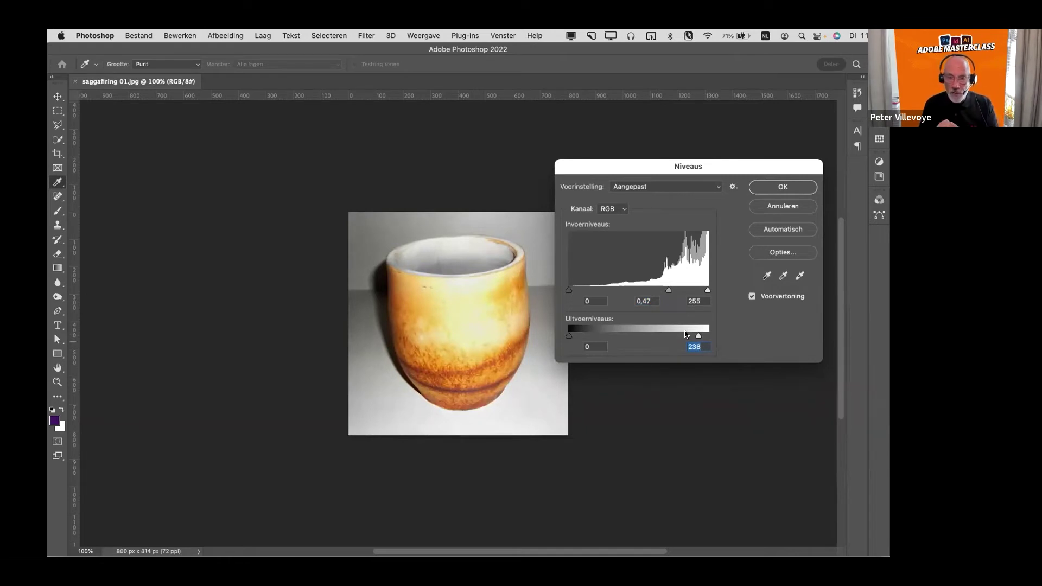
left_click(782, 188)
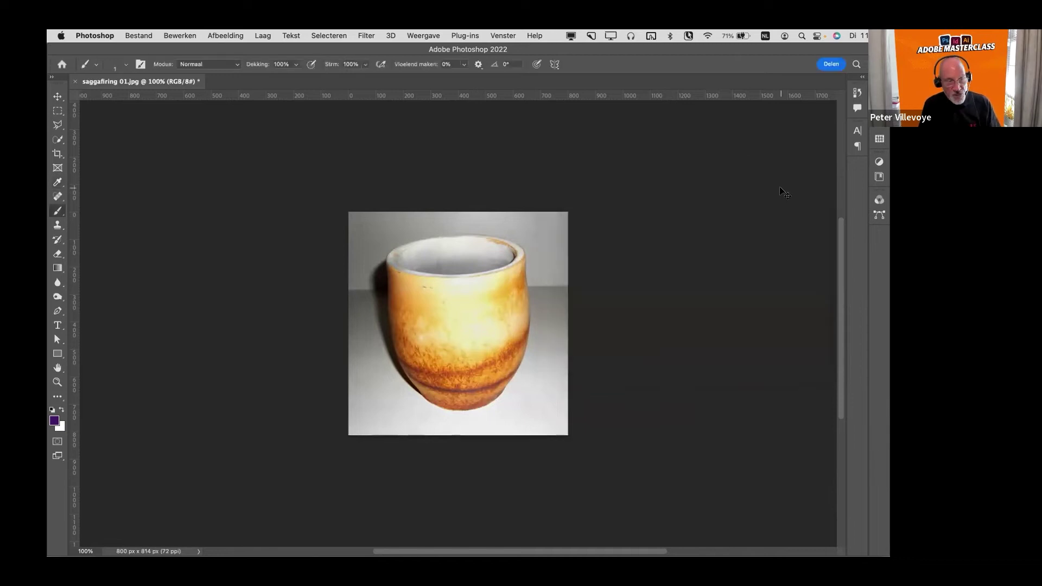
- Save the darkened cup photo as a Progressief JPEG at quality 8 with 3 scans, close it and return to InDesign
key("space")
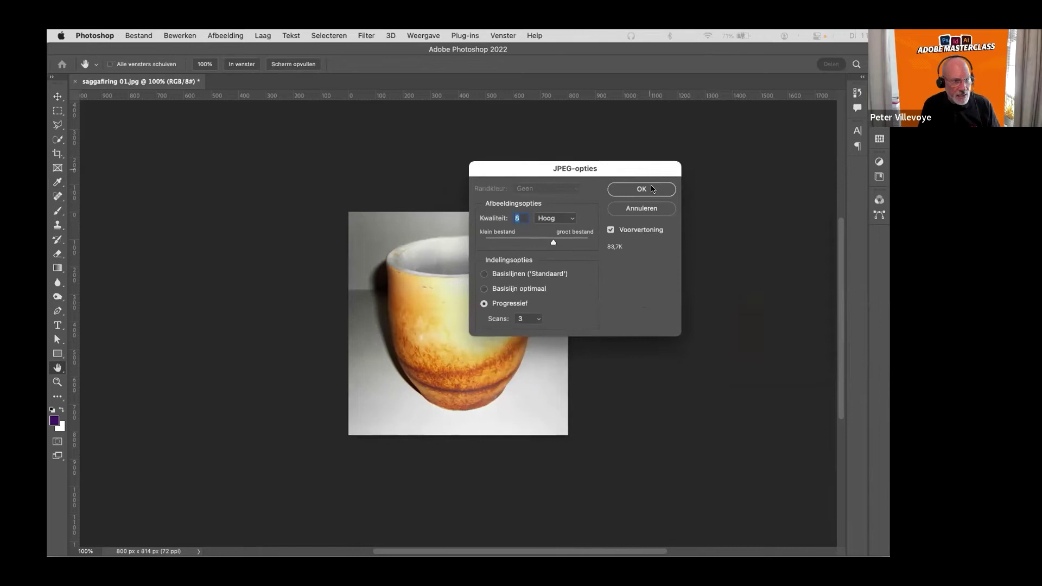
left_click(650, 187)
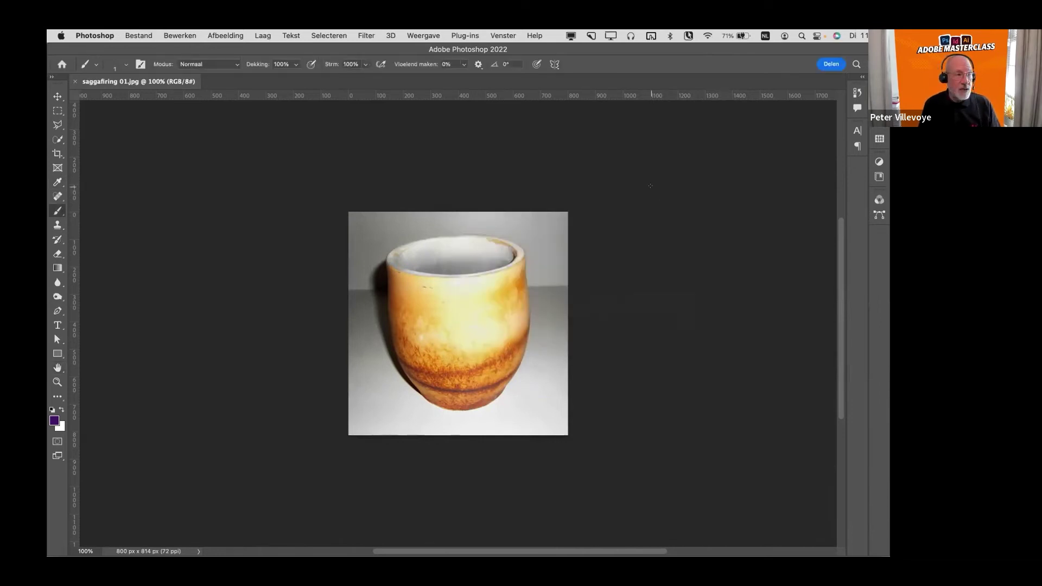
key("super+w")
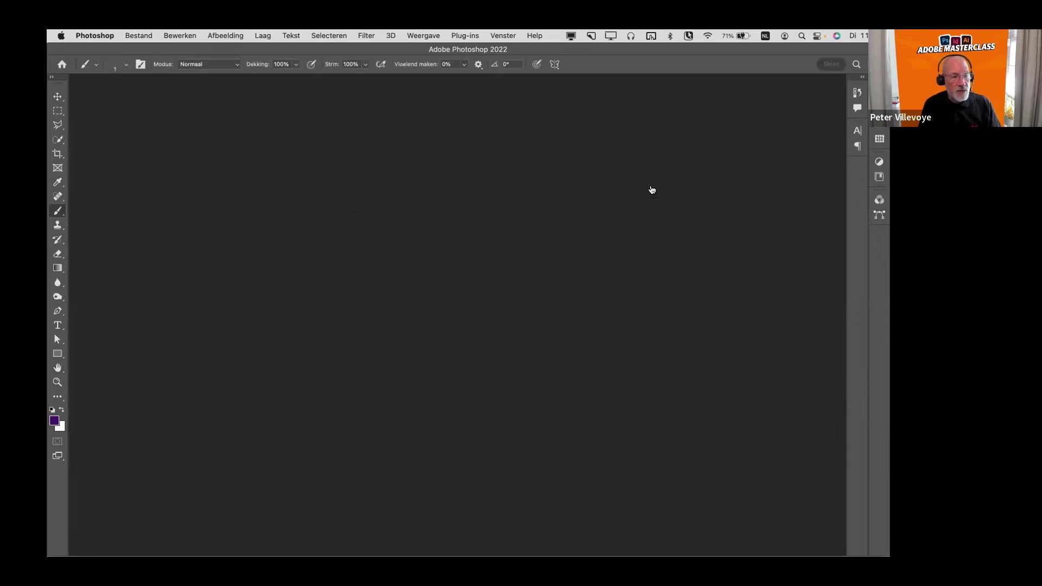
key("super+Tab")
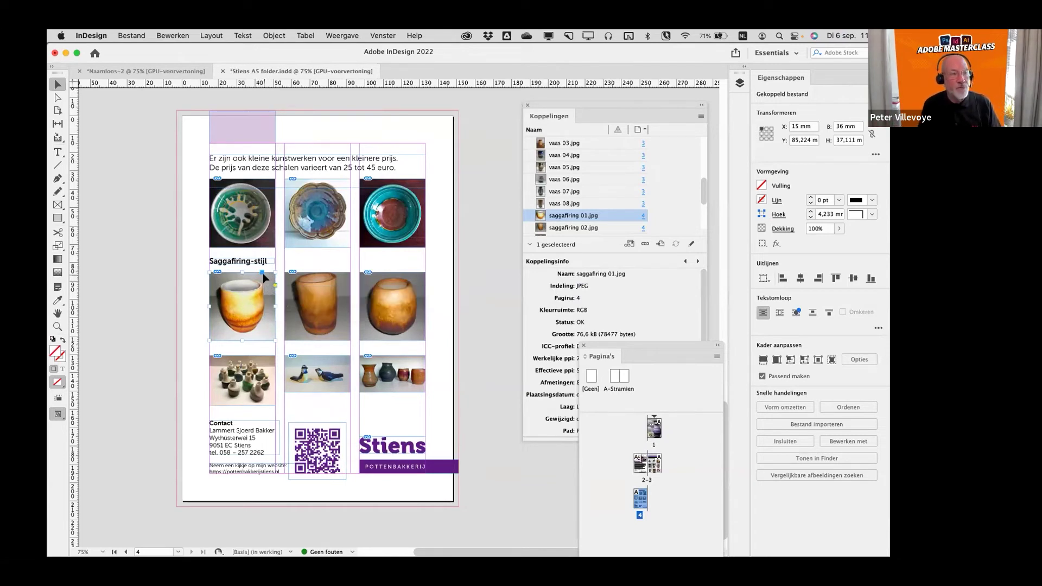
- Switch to Bridge and open saggafiring 01.jpg from the Stiens folder in Photoshop
key("super+Tab")
key("Tab")
key("Tab")
key("Tab")
key("Tab")
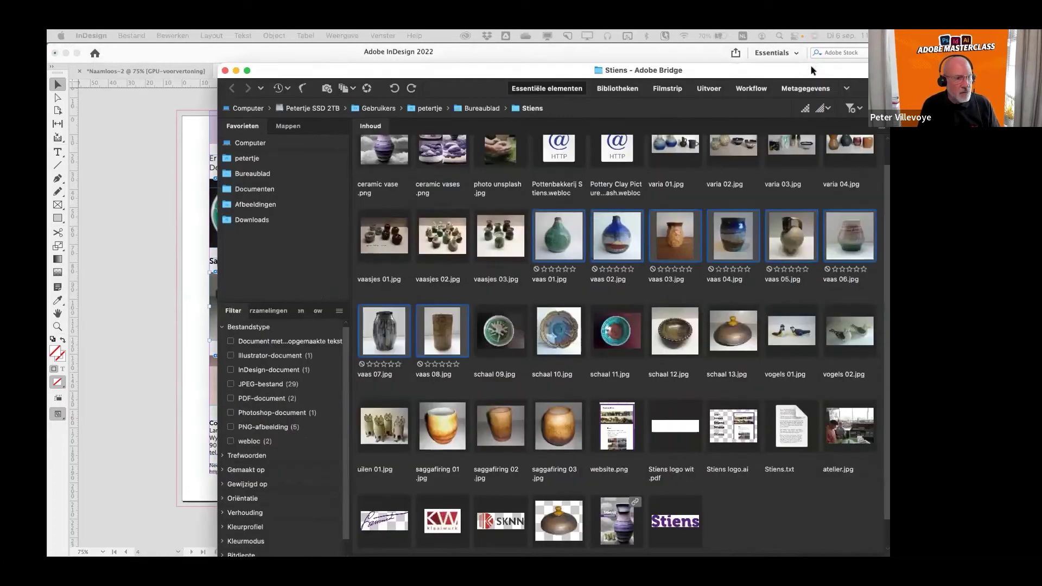
double_click(411, 432)
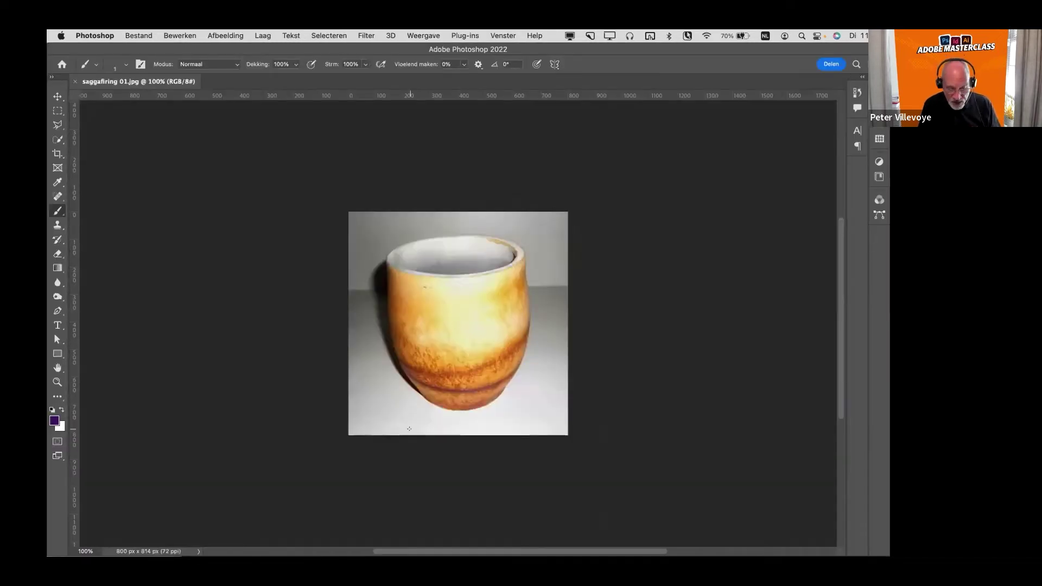
- Straighten the cup photo with a slightly rotated, tighter crop, save and close it, and return to InDesign
key("c")
left_click_drag(586, 197, 576, 178)
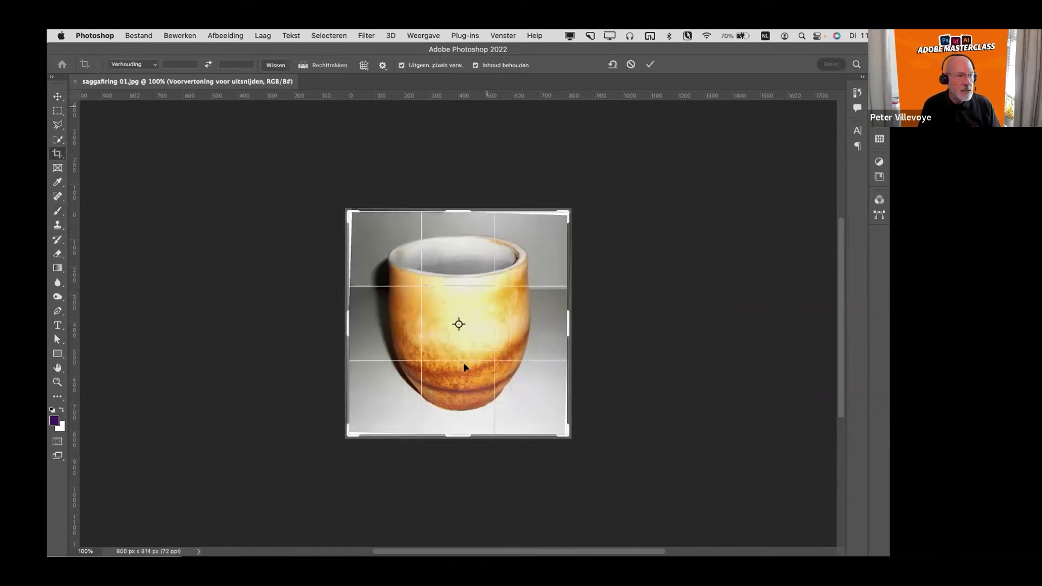
left_click_drag(463, 434, 445, 431)
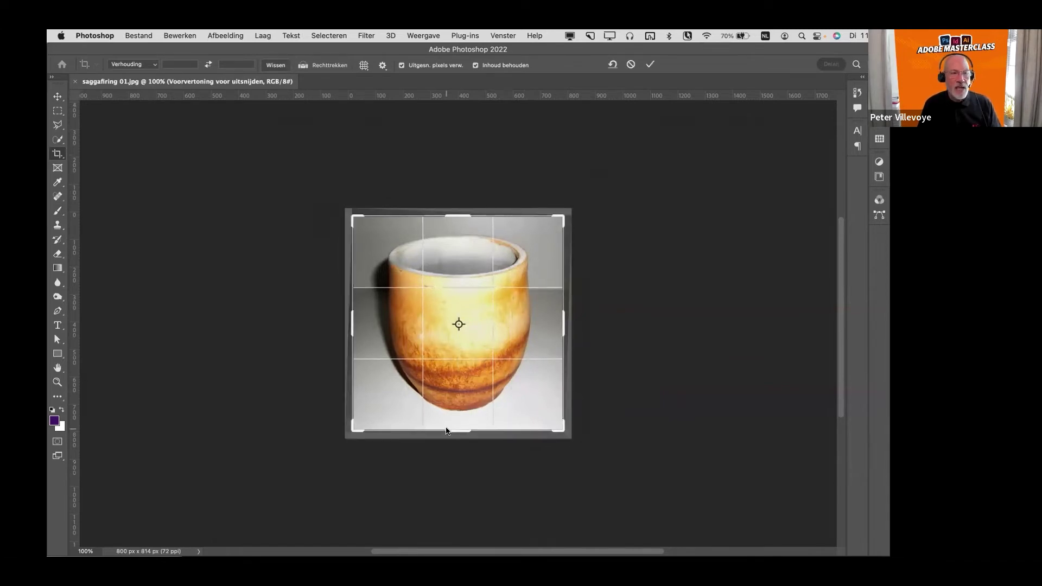
key("Return")
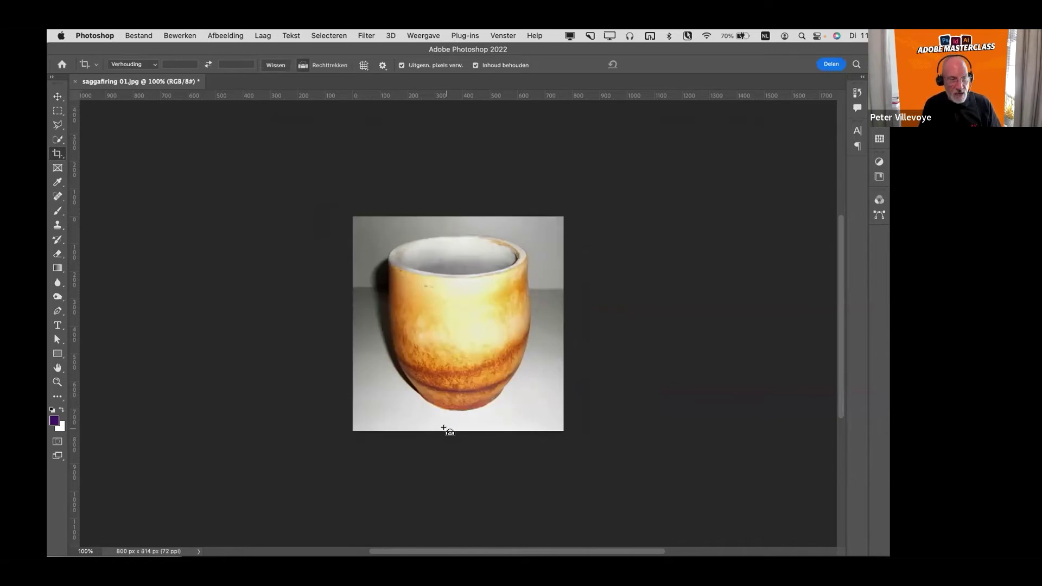
key("super+w")
key("super+Tab")
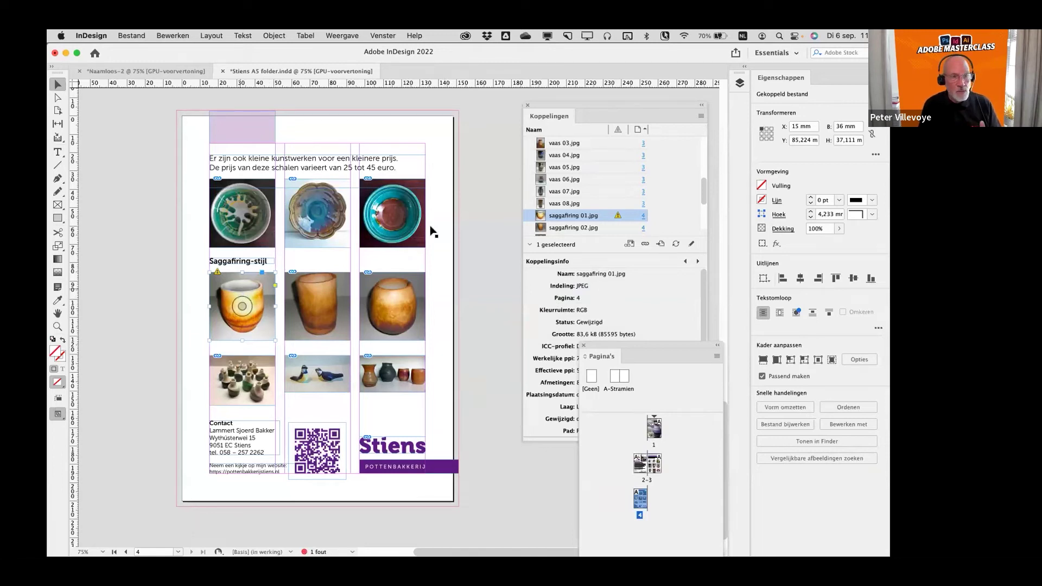
- Update the modified link saggafiring 01.jpg, and view the link information of the second and first cup images
left_click(618, 216)
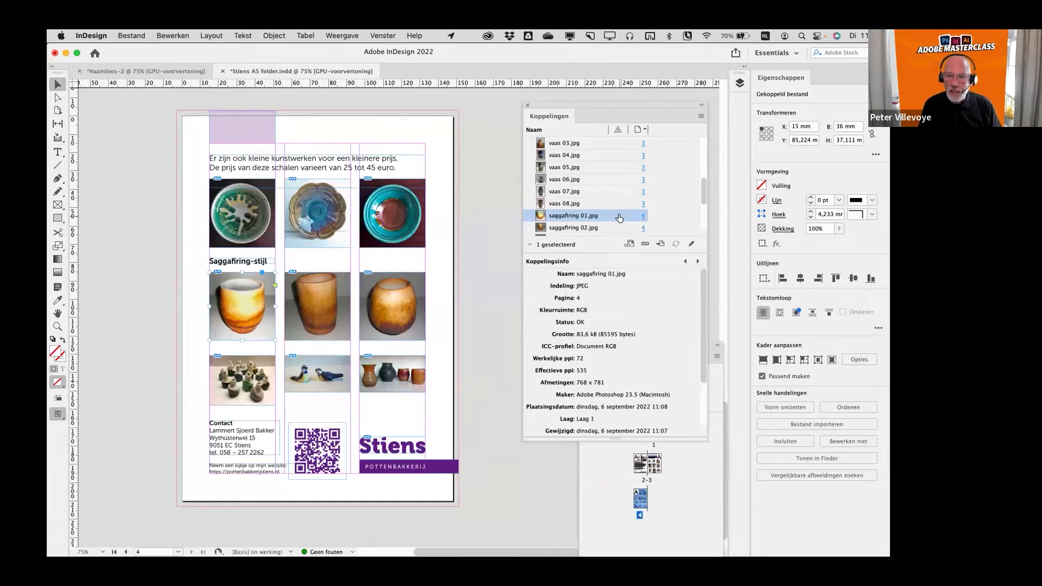
left_click(335, 336)
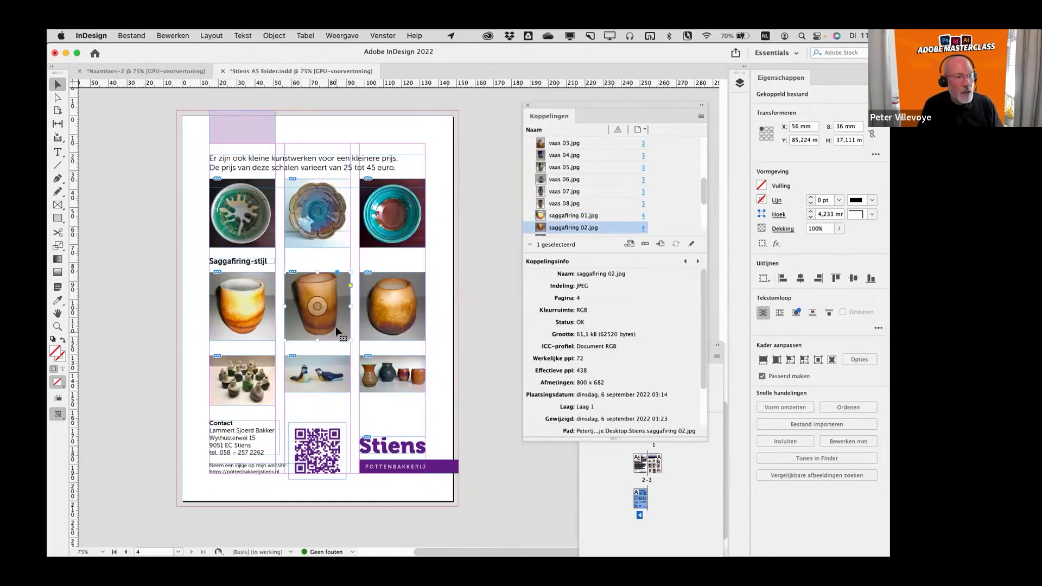
left_click(268, 333)
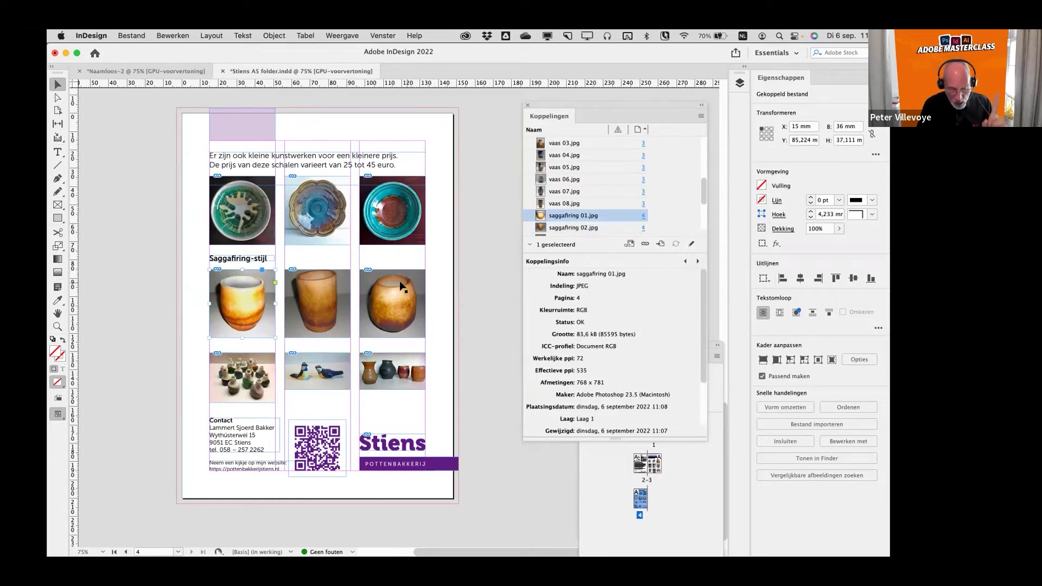
- Open the original of saggafiring 02.jpg in Photoshop and straighten the cup with a rotated crop that fills the corners content-aware
double_click(333, 329, "alt")
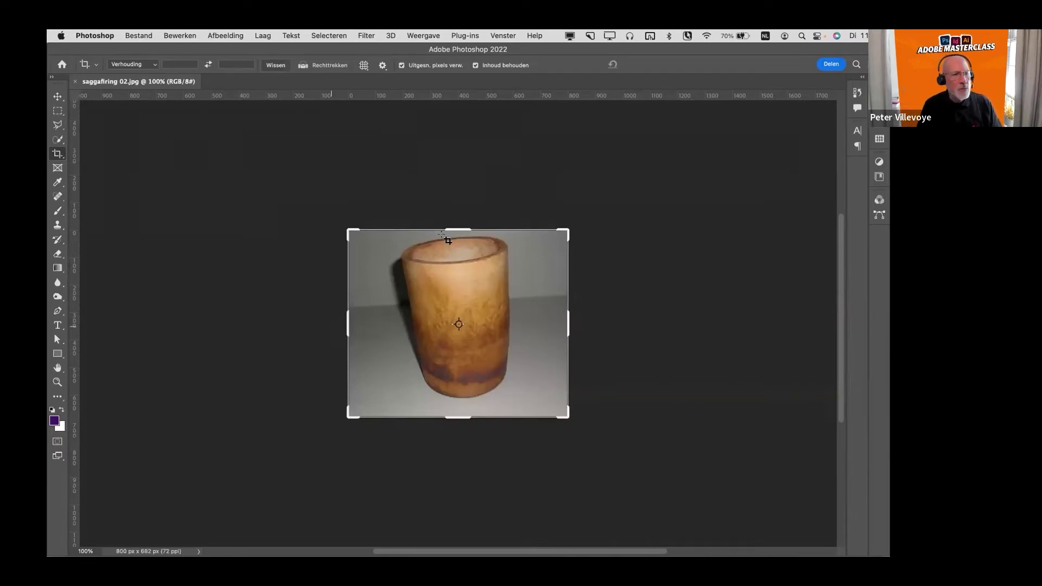
left_click_drag(579, 224, 593, 233)
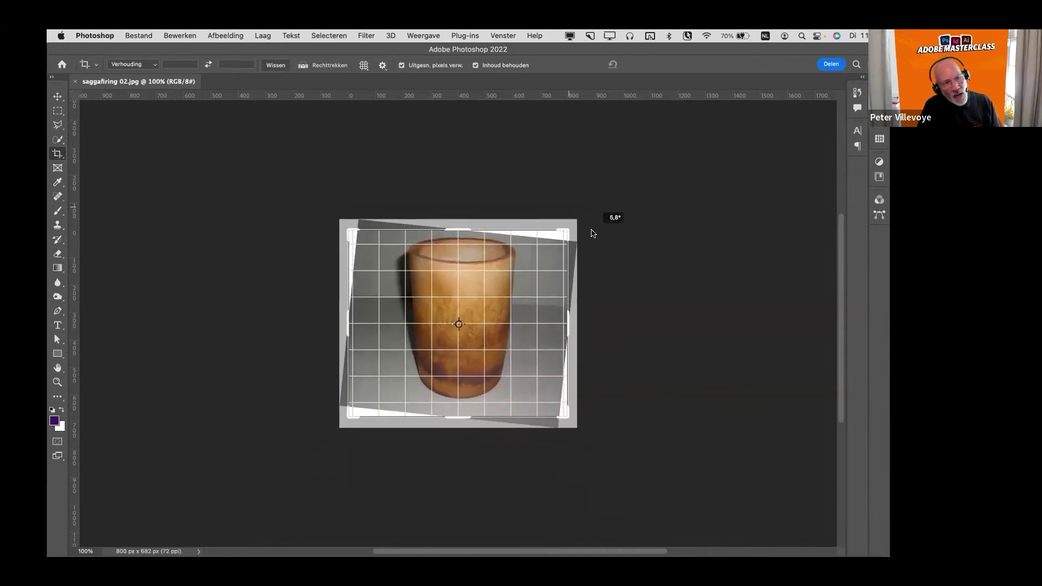
left_click_drag(590, 230, 591, 231)
left_click_drag(465, 224, 468, 217)
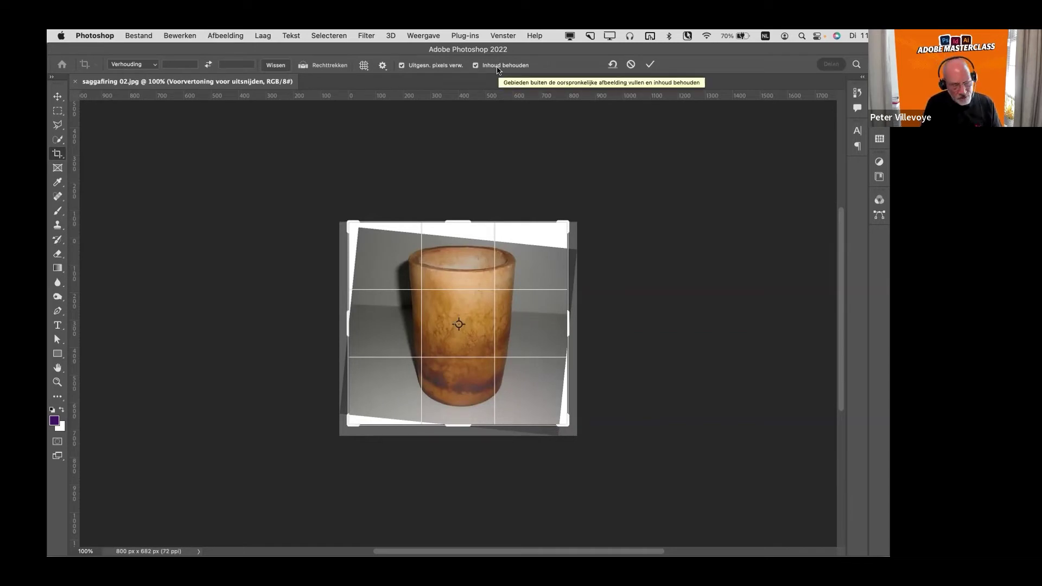
key("Return")
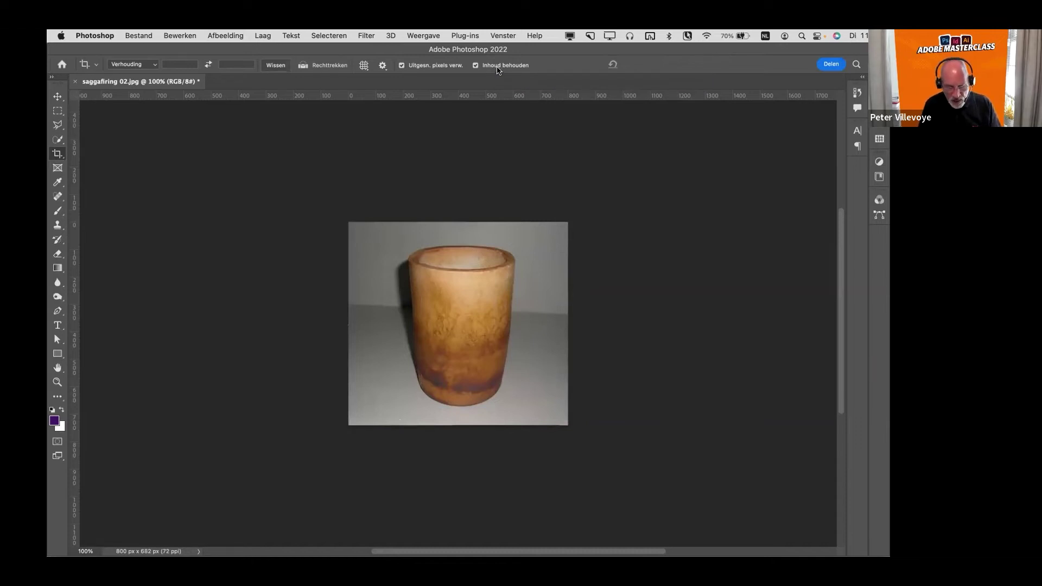
- Save and close saggafiring 02.jpg, return to the InDesign folder and deselect the image
key("super+w")
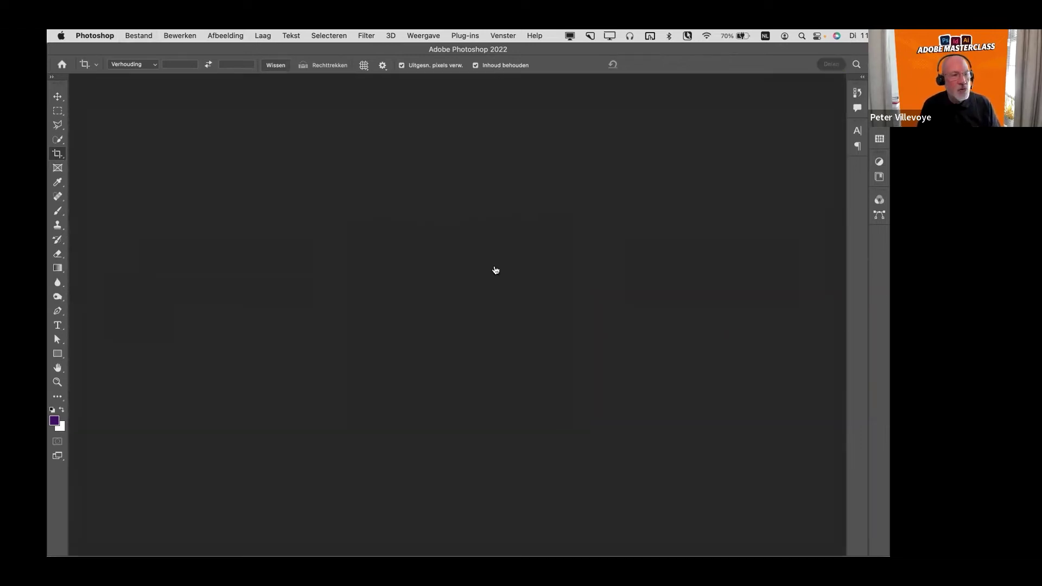
key("super+Tab")
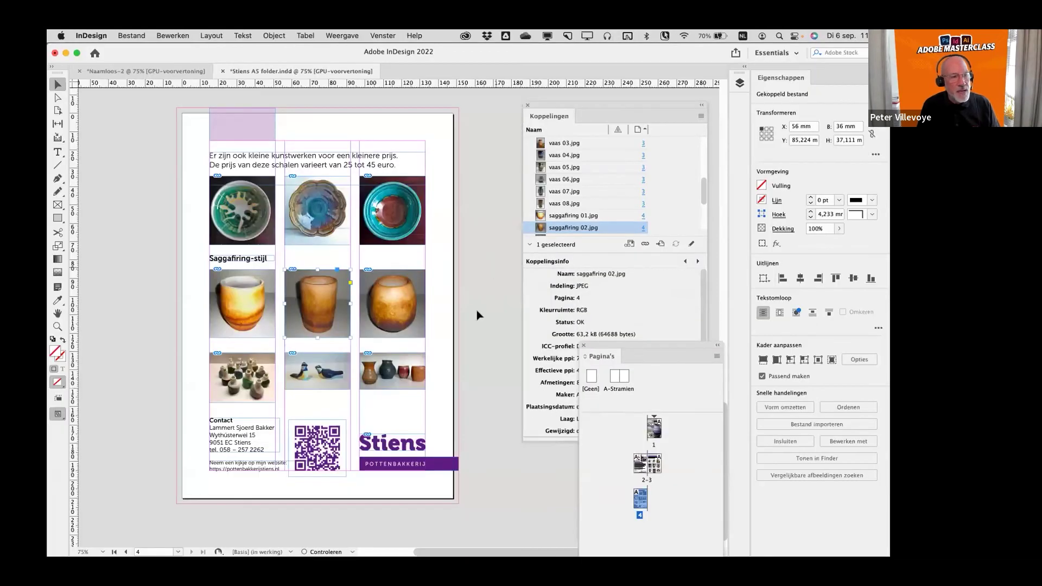
left_click(476, 312)
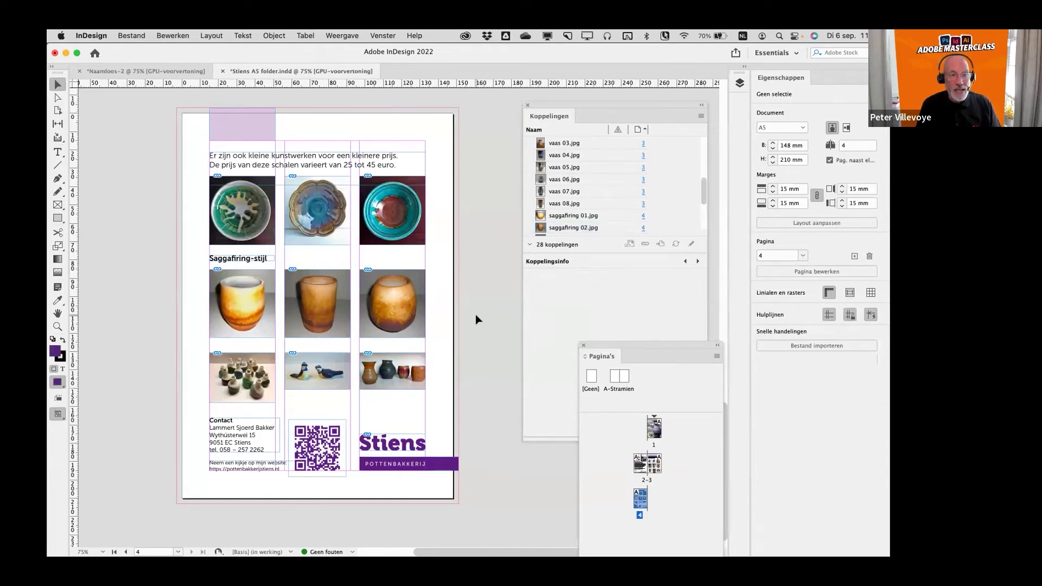
- Look through the Bewerken met list of alternative editing programs for the third Saggafiring cup image
scroll(476, 320, "up", 1)
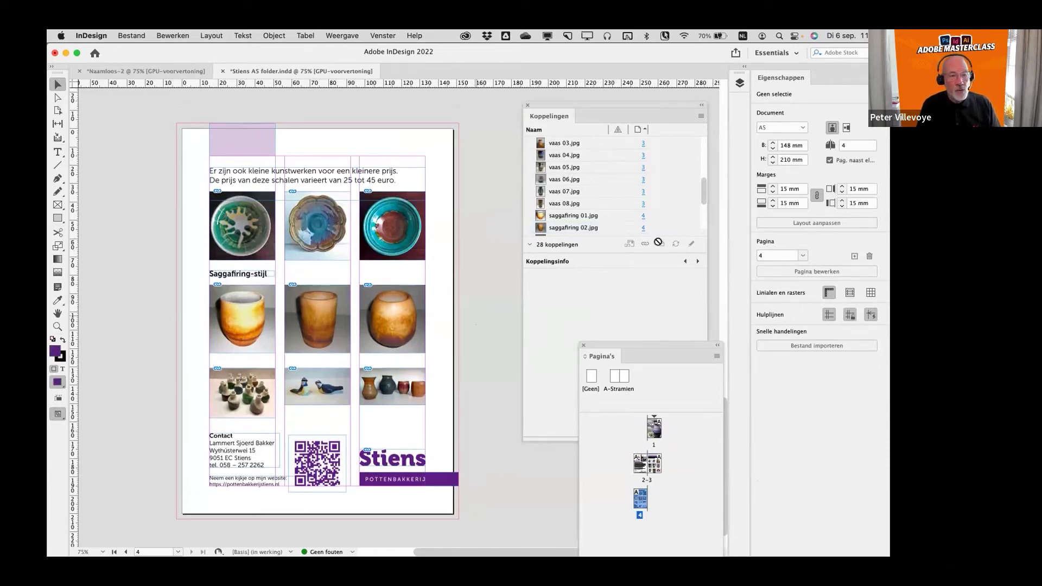
left_click(412, 334)
right_click(412, 334)
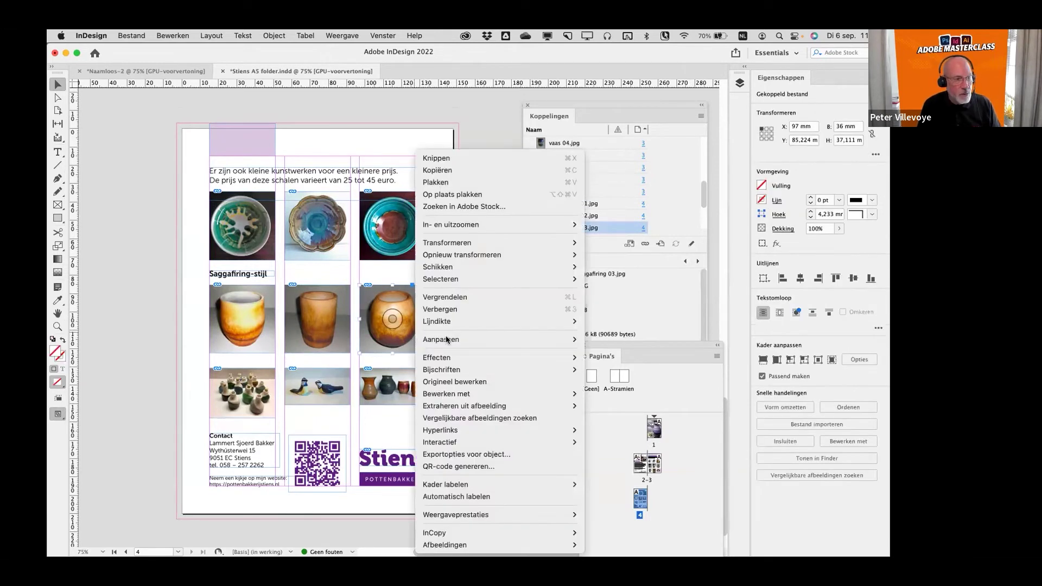
mouse_move(454, 395)
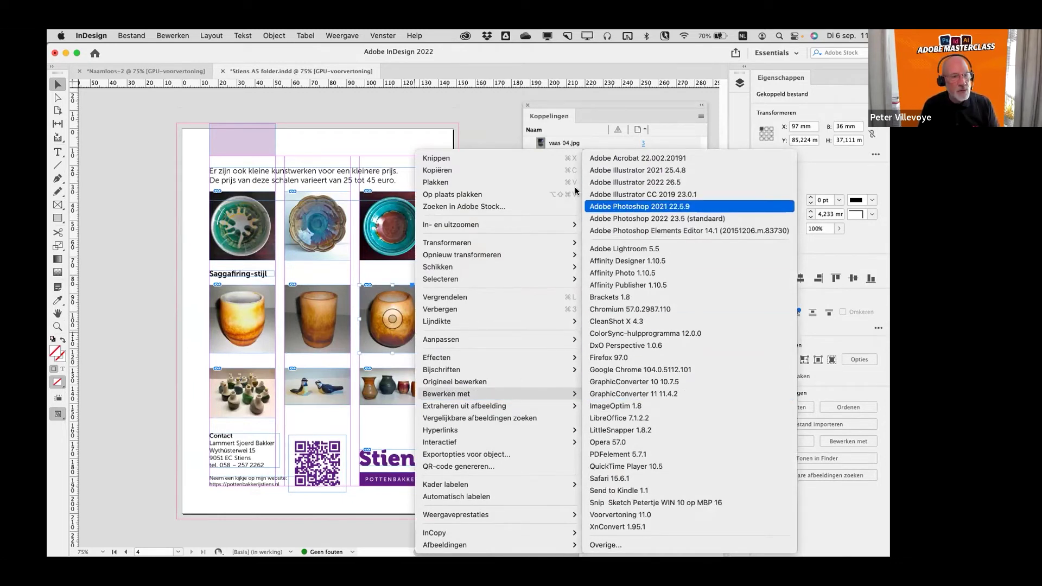
left_click(632, 207)
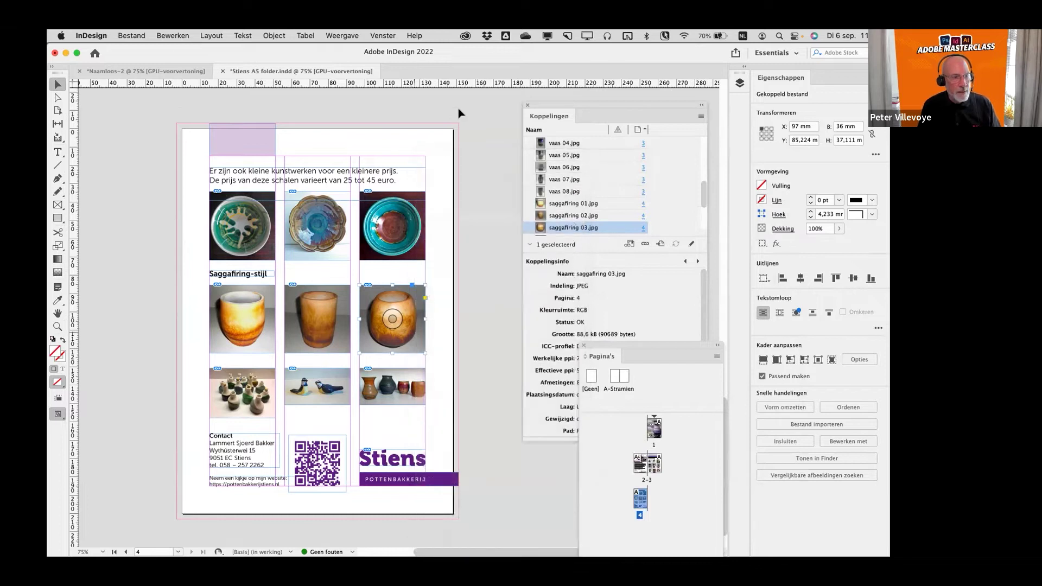
- Open the original of the purple Stiens logo PDF in Voorvertoning, close it and return to InDesign
left_click(407, 466)
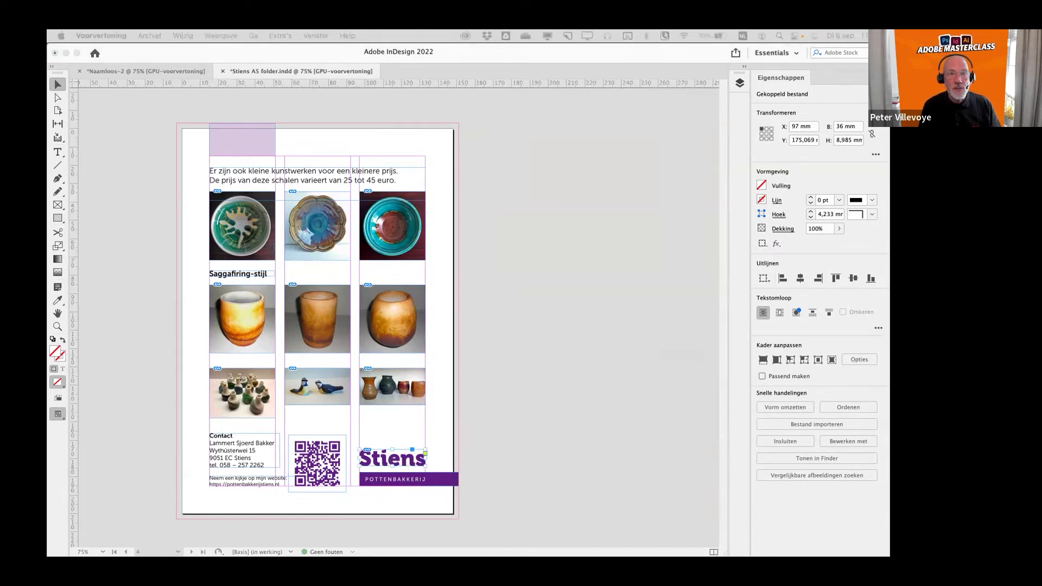
key("super+w")
left_click(540, 303)
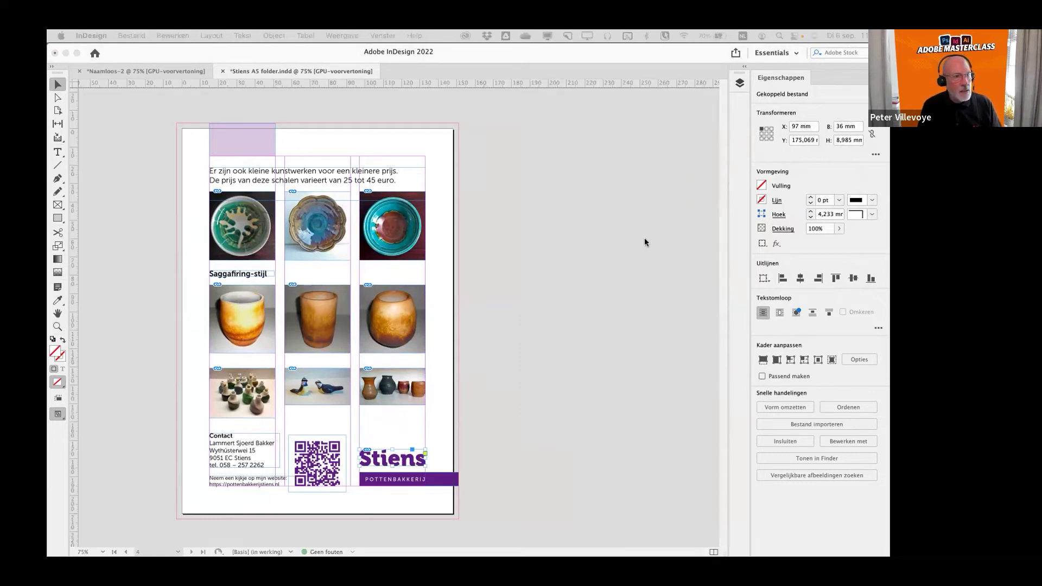
left_click(645, 242)
- Go to page 1 of Stiens A5 folder.indd
key("super+j")
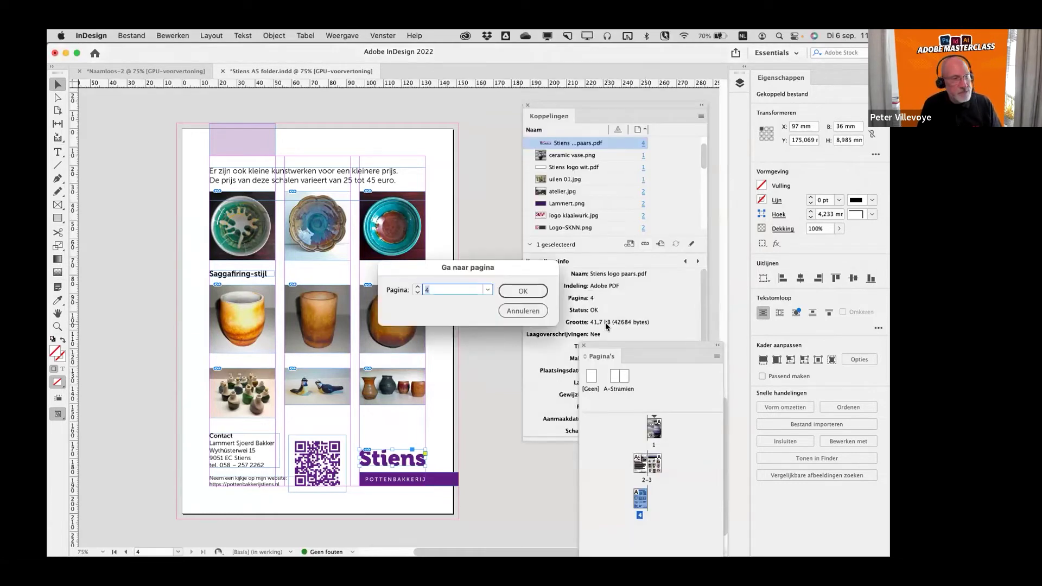
type("1")
key("Return")
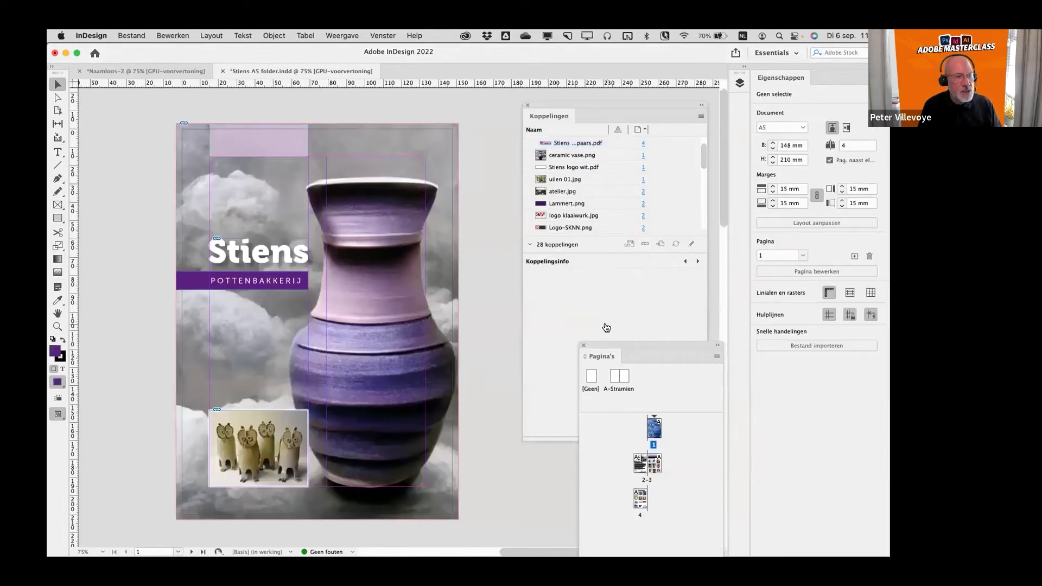
- Switch to Bridge, preview atelier.jpg, bring the whole window into view and examine the images in the Stiens folder
key("super+Tab")
key("super+Tab")
key("super+Tab")
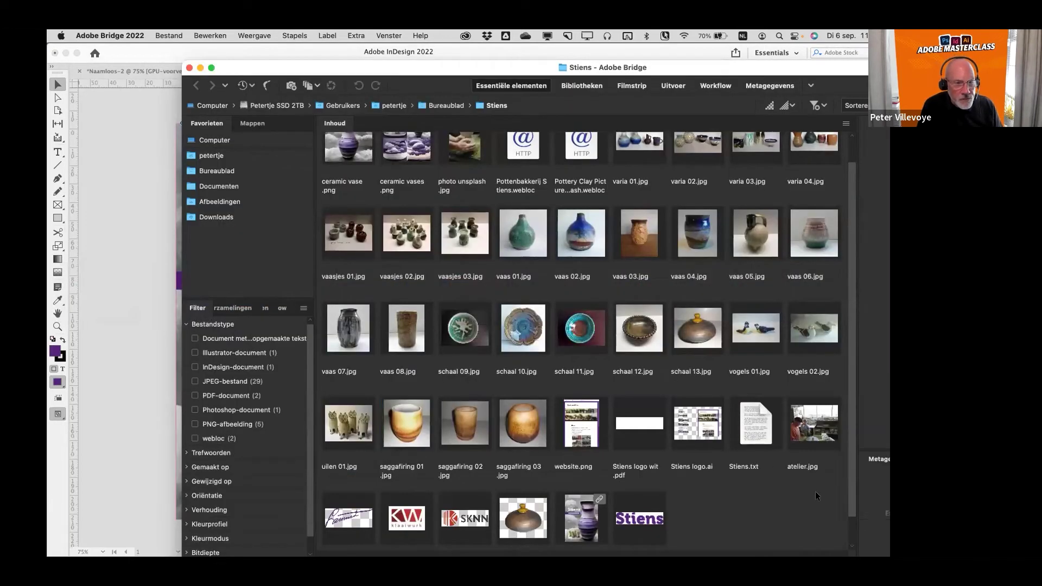
left_click(815, 434)
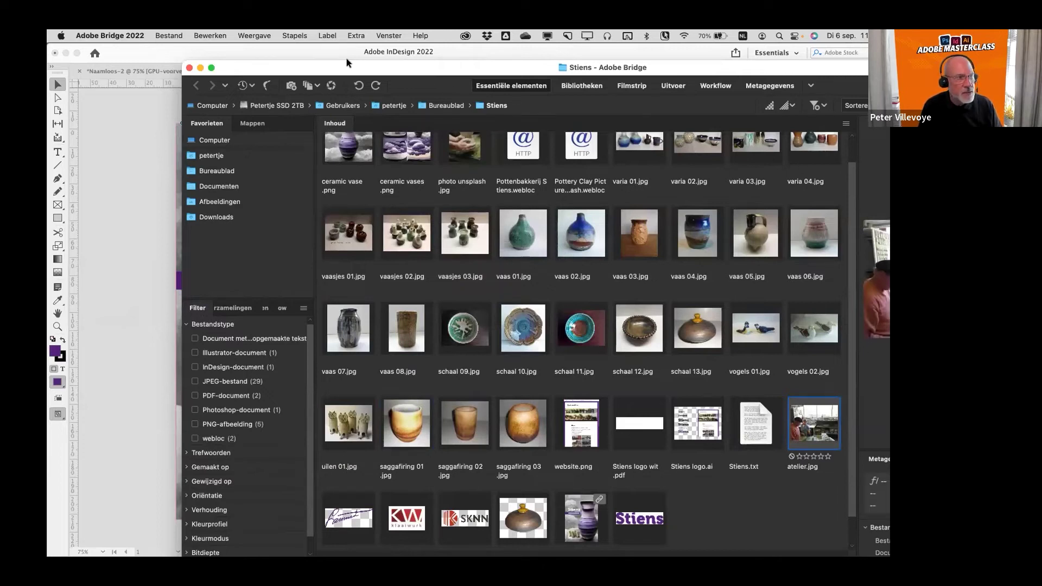
left_click_drag(345, 70, 229, 47)
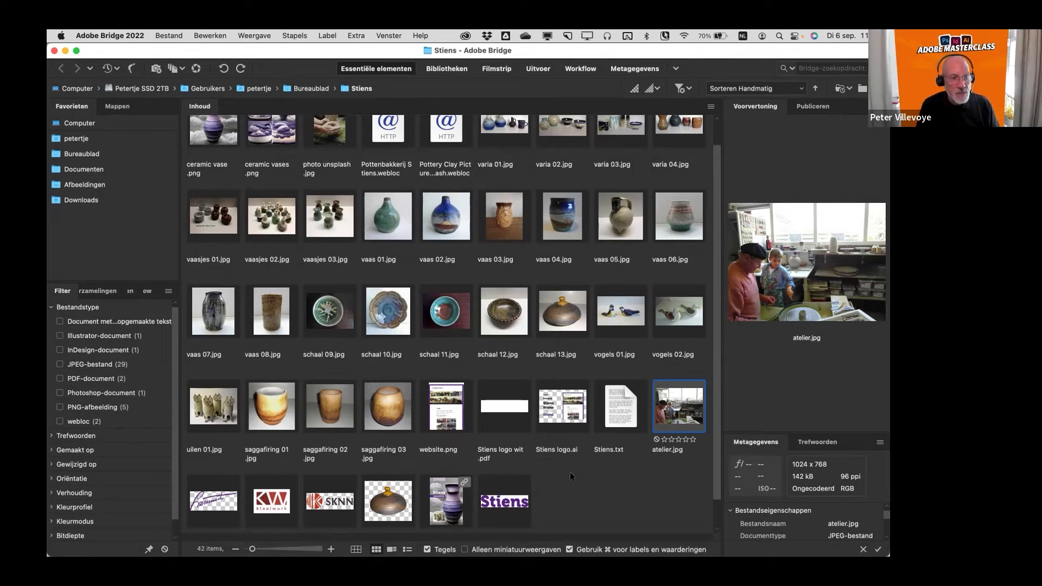
scroll(577, 370, "up", 1)
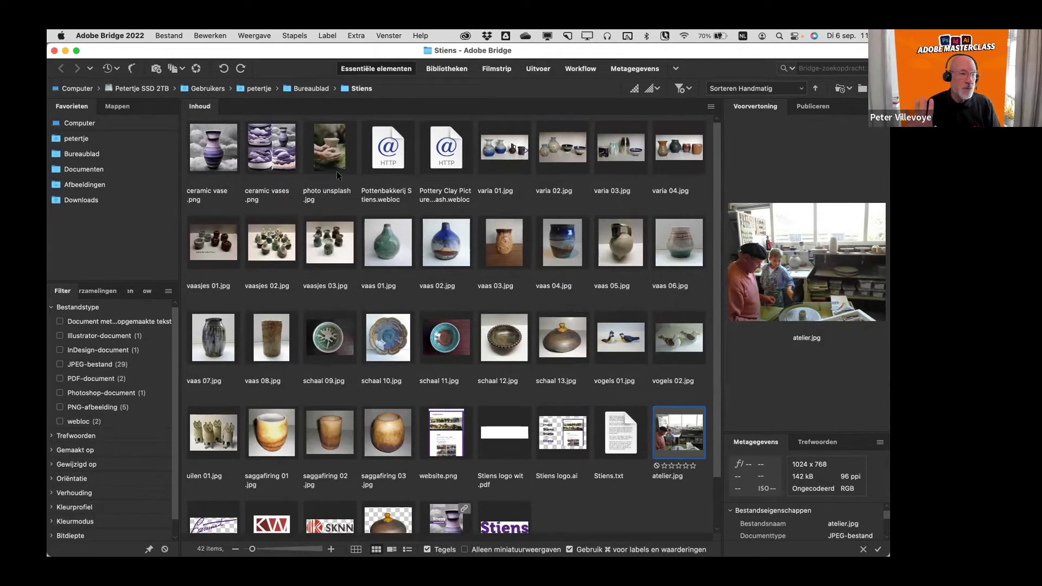
- Switch to Safari and open the website unsplash.com
key("super+Tab")
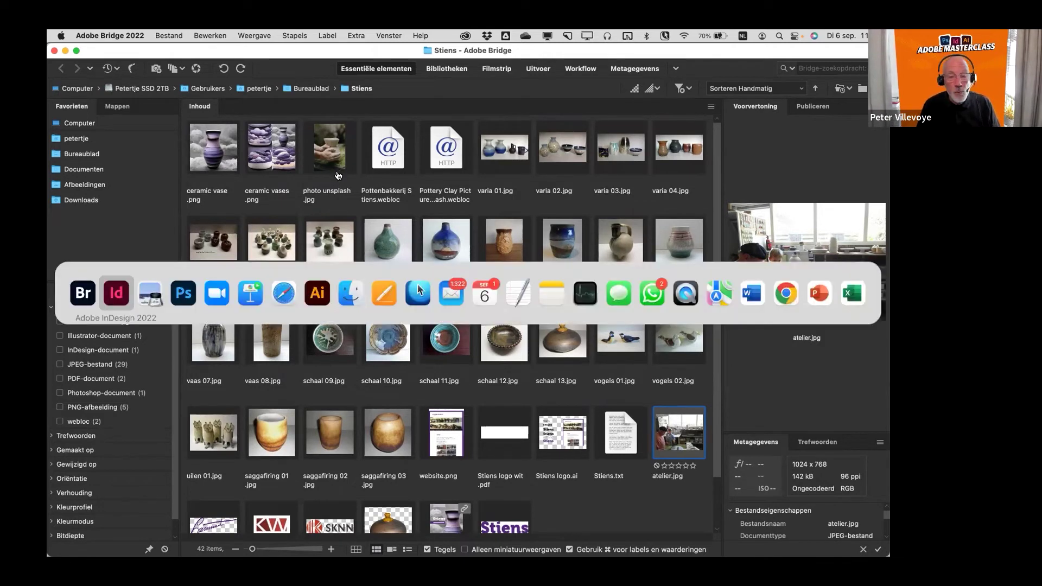
key("super+Tab")
key("super+Tab")
key("super+Tab")
key("super+Tab")
key("super+Tab")
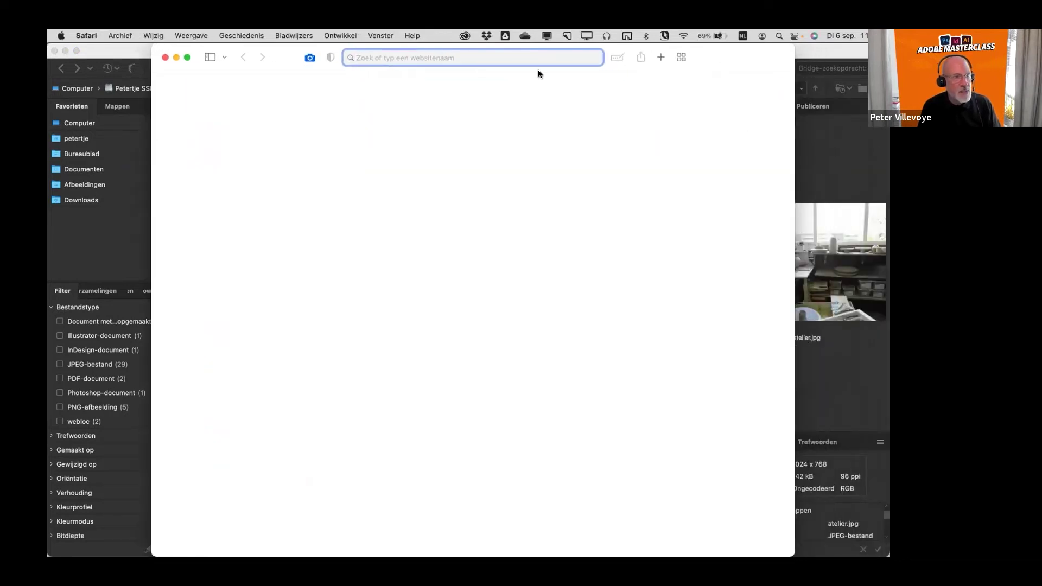
type("unsplash.")
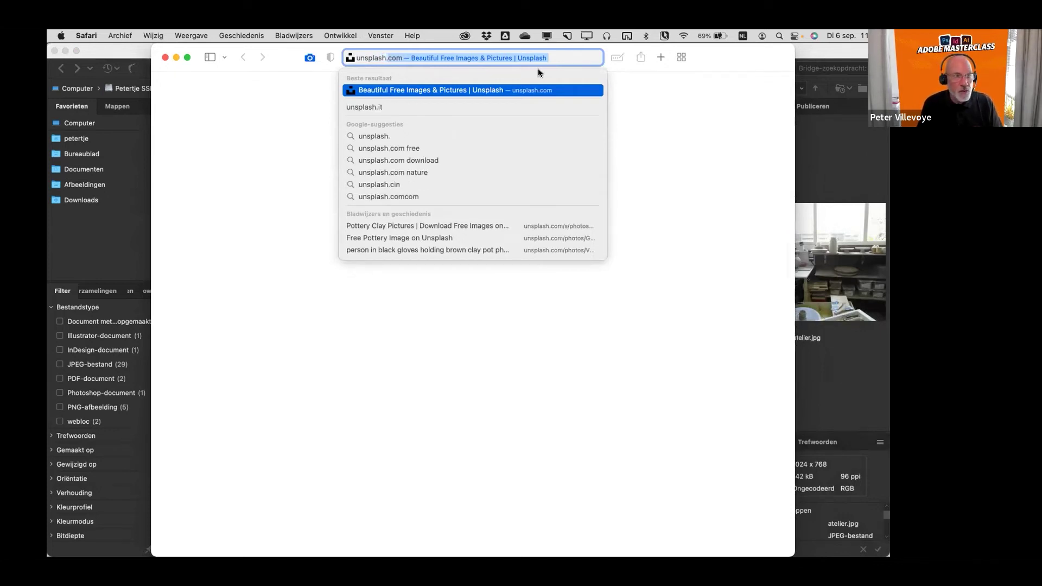
key("Return")
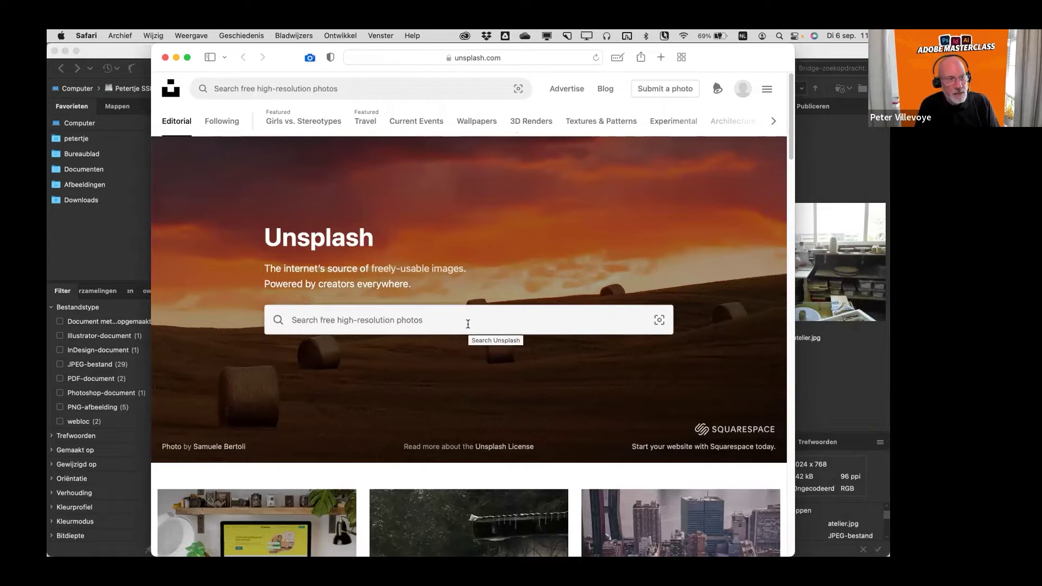
- Glance through the featured photos on the Unsplash home page and search the site for "clay pottery workshop"
scroll(468, 324, "down", 5)
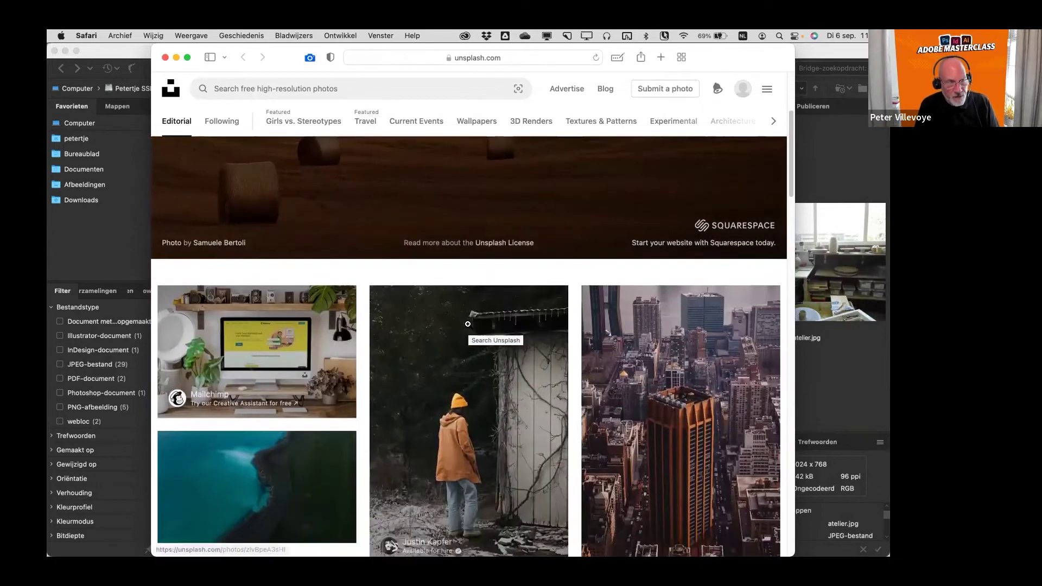
scroll(468, 325, "down", 5)
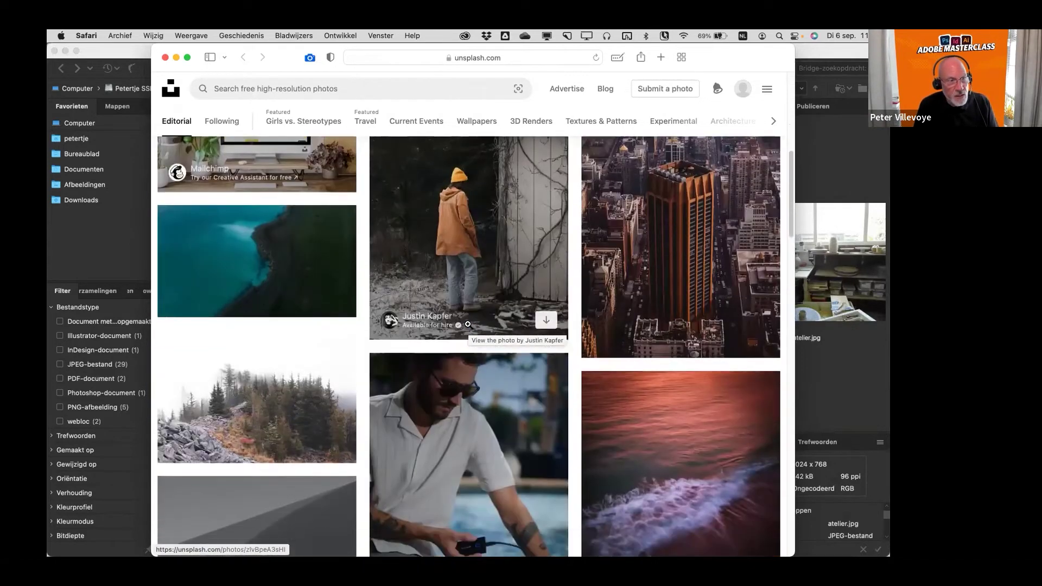
scroll(468, 324, "up", 10)
left_click(304, 88)
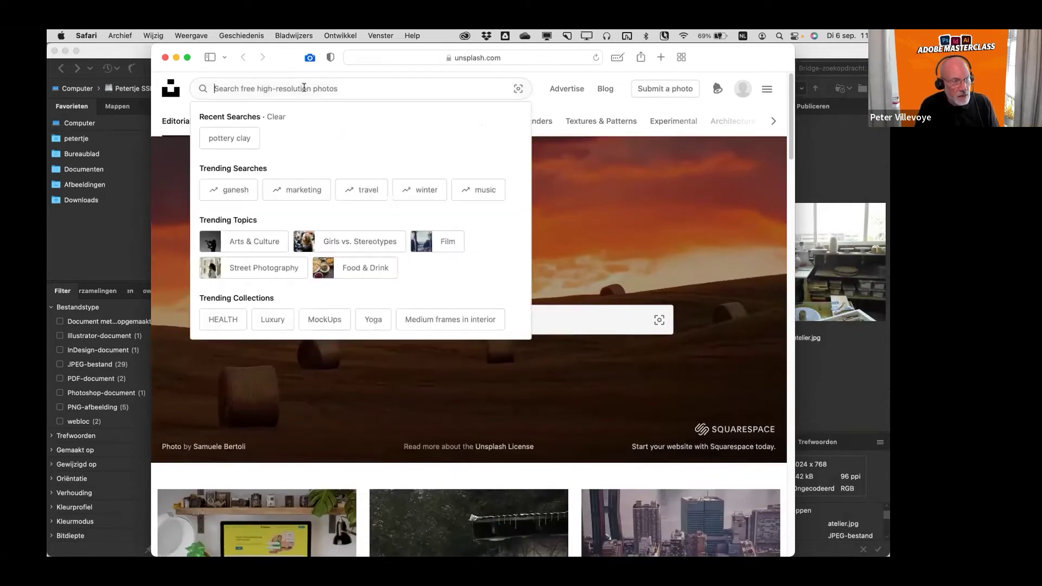
type("clay p")
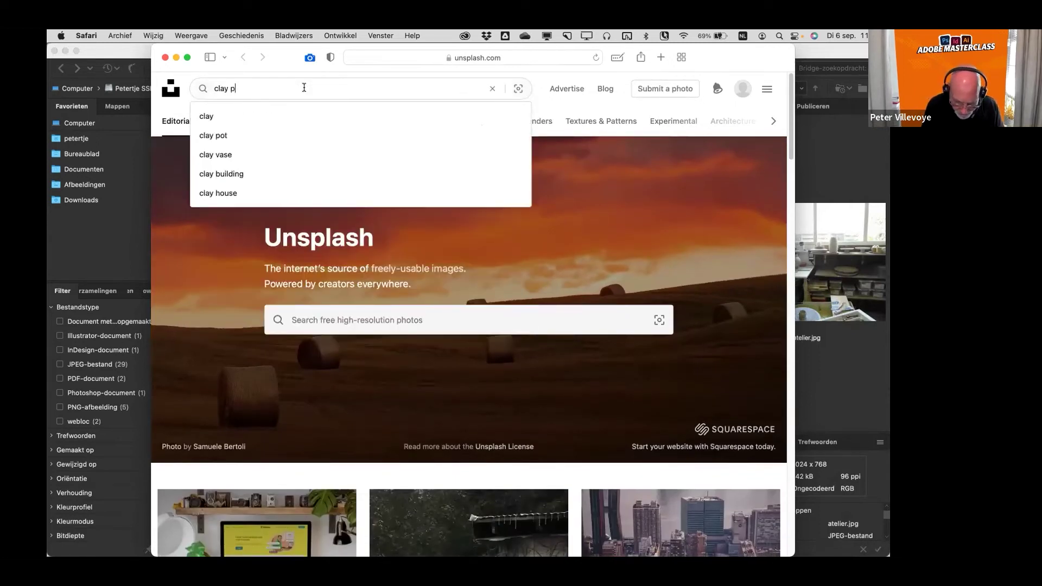
type("ottery wo")
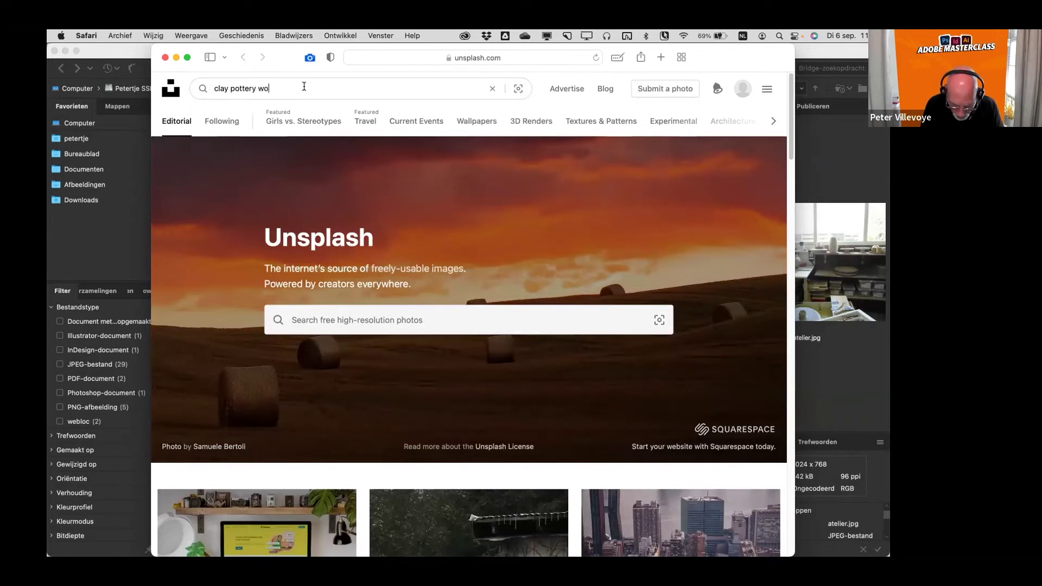
type("rkshop")
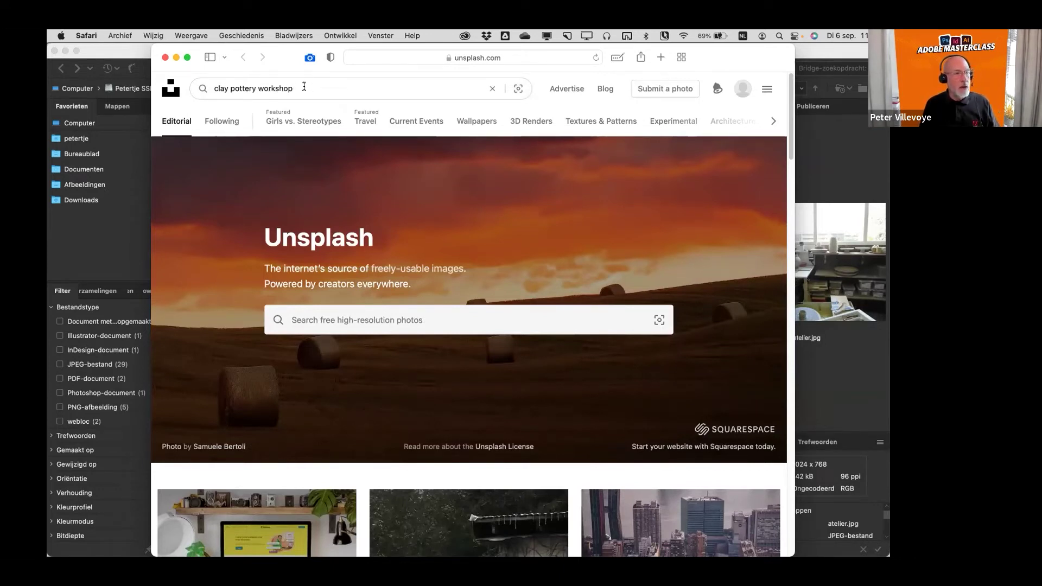
key("Return")
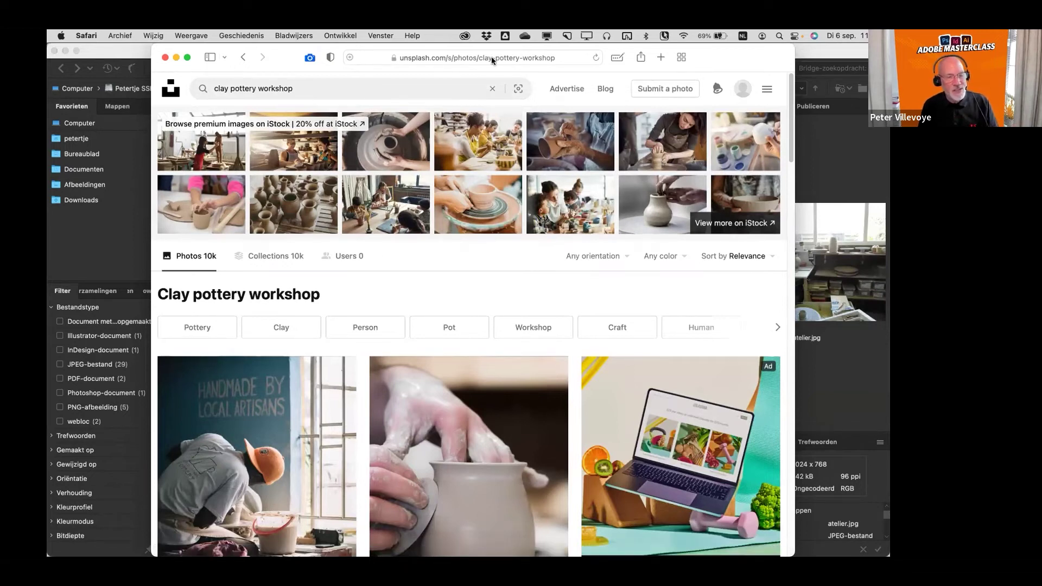
- Look through the Unsplash photo results for clay pottery workshop, down to the workshop interiors and related collections
scroll(500, 289, "down", 10)
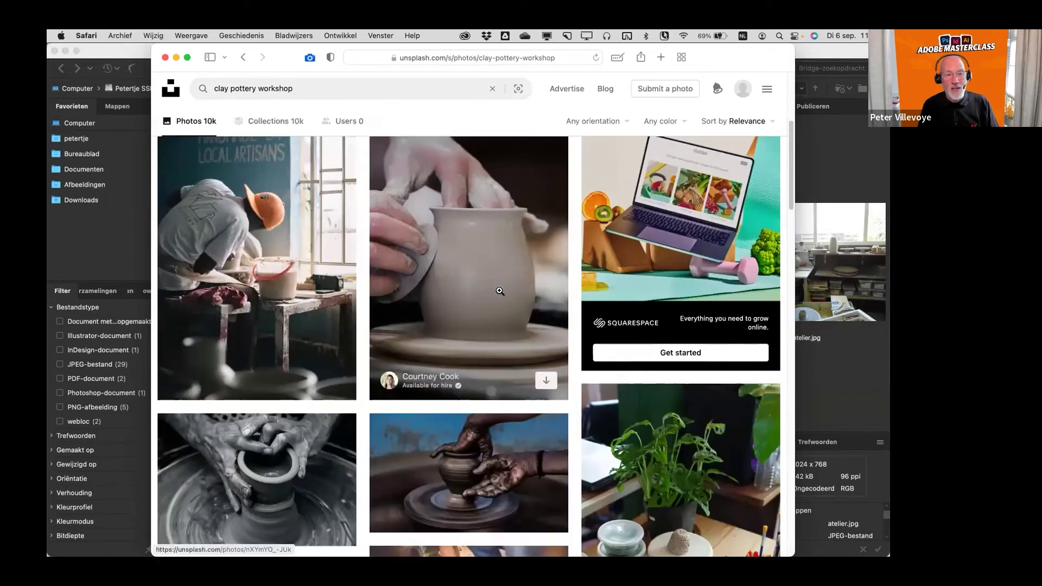
scroll(499, 291, "up", 10)
scroll(499, 291, "down", 3)
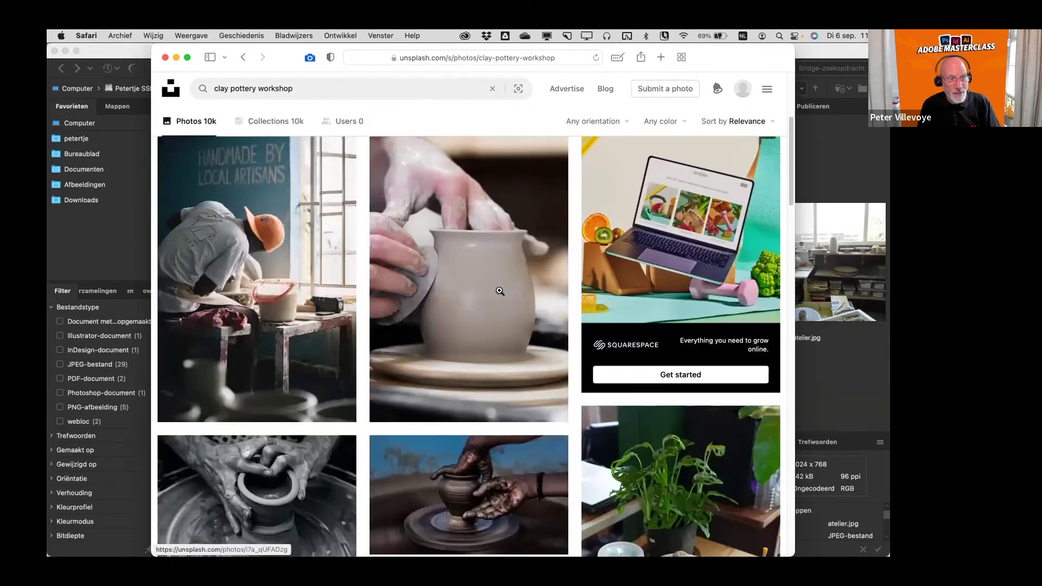
scroll(500, 291, "up", 5)
scroll(499, 292, "down", 1)
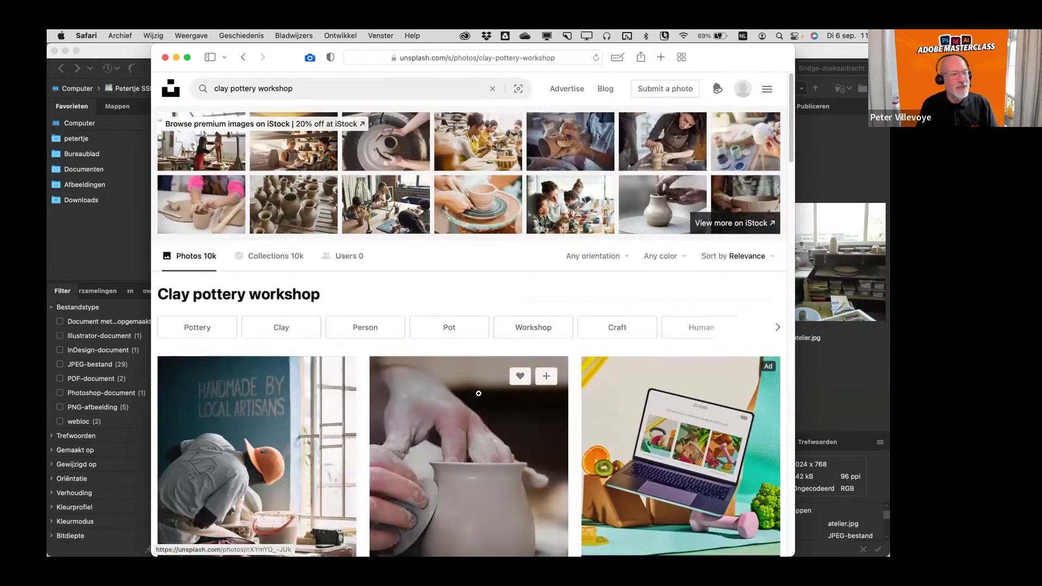
scroll(479, 393, "down", 5)
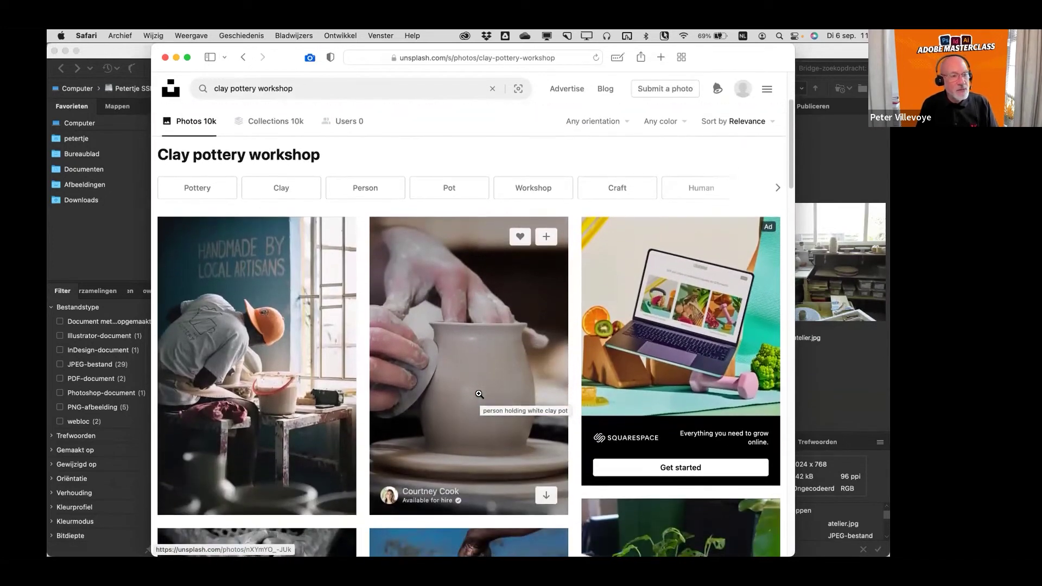
scroll(487, 368, "down", 15)
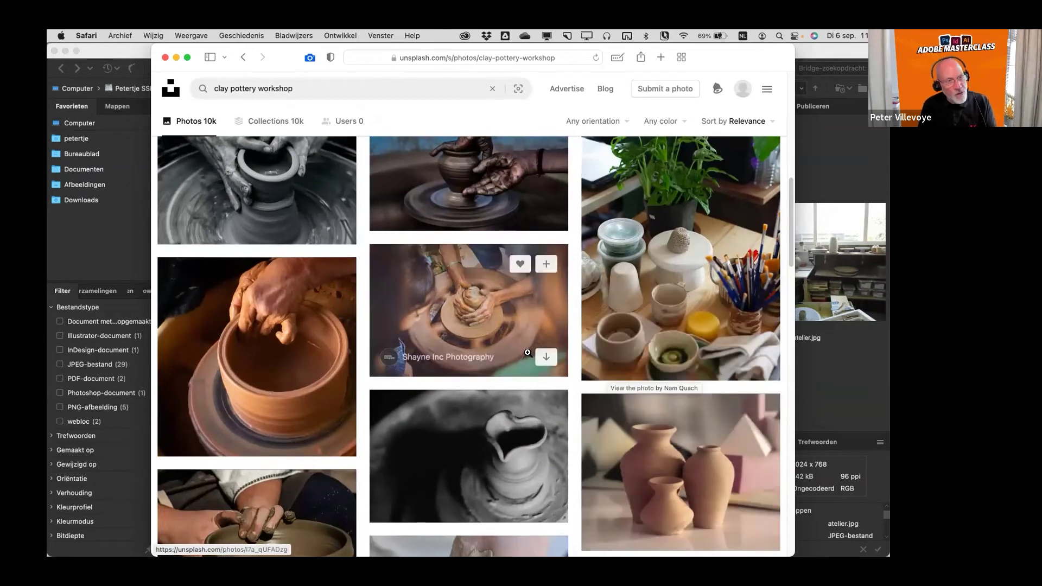
scroll(526, 352, "down", 10)
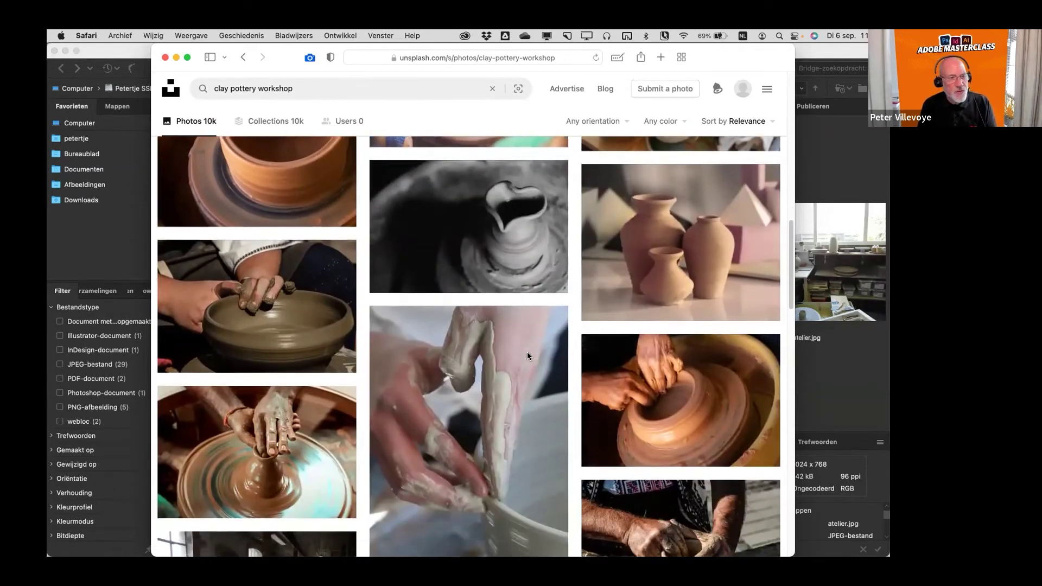
scroll(530, 354, "down", 2)
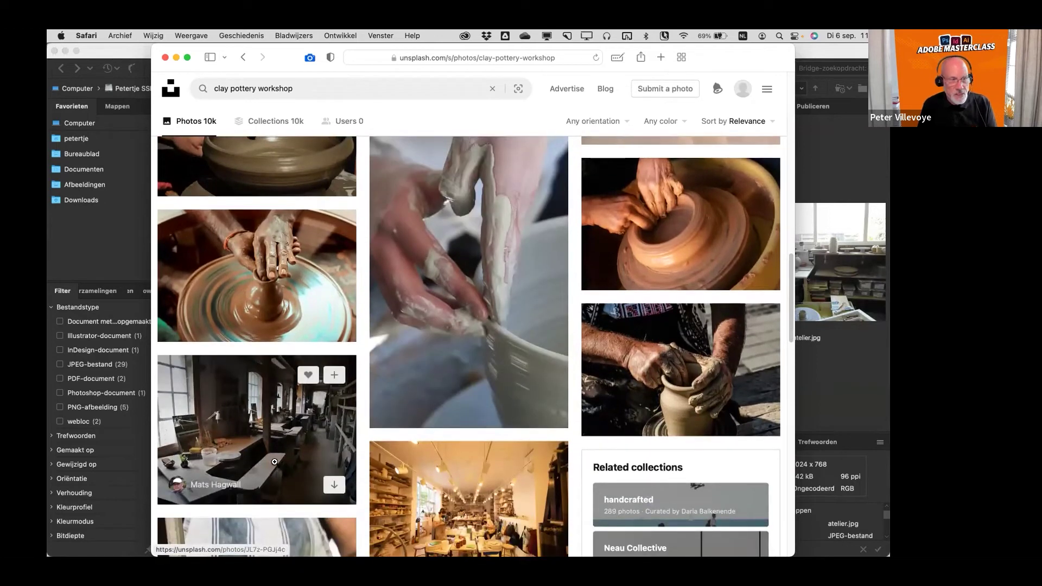
scroll(274, 462, "down", 4)
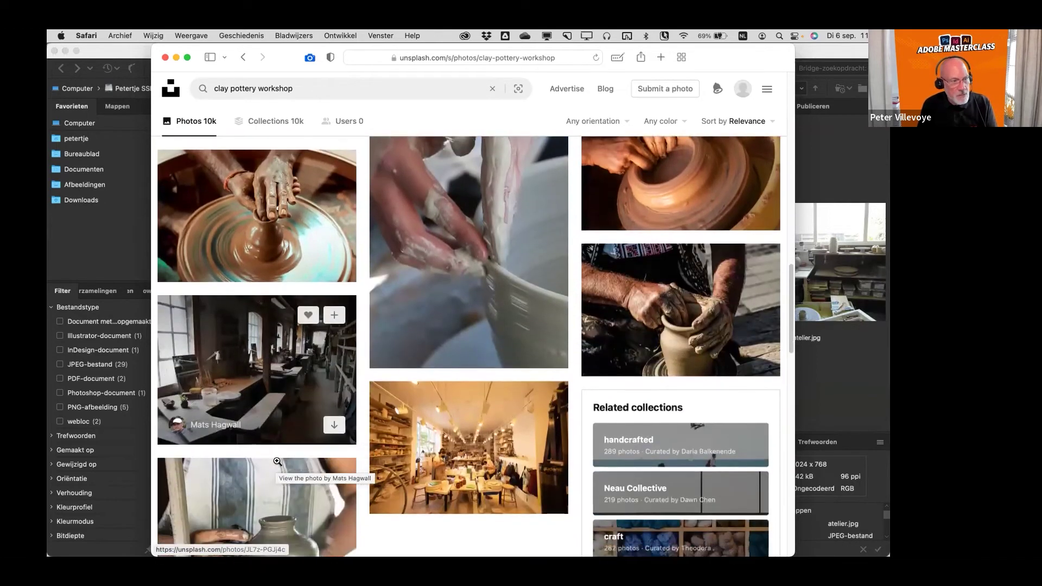
- Open the photo of the grey clay pot on a potter's wheel, view it enlarged, and return to browsing the results
left_click(281, 460)
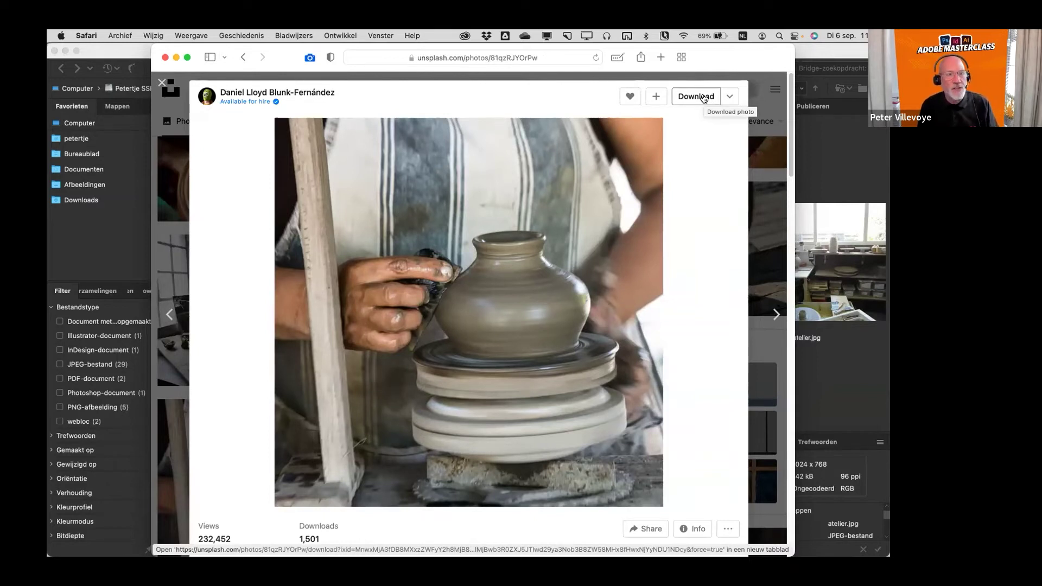
left_click(546, 309)
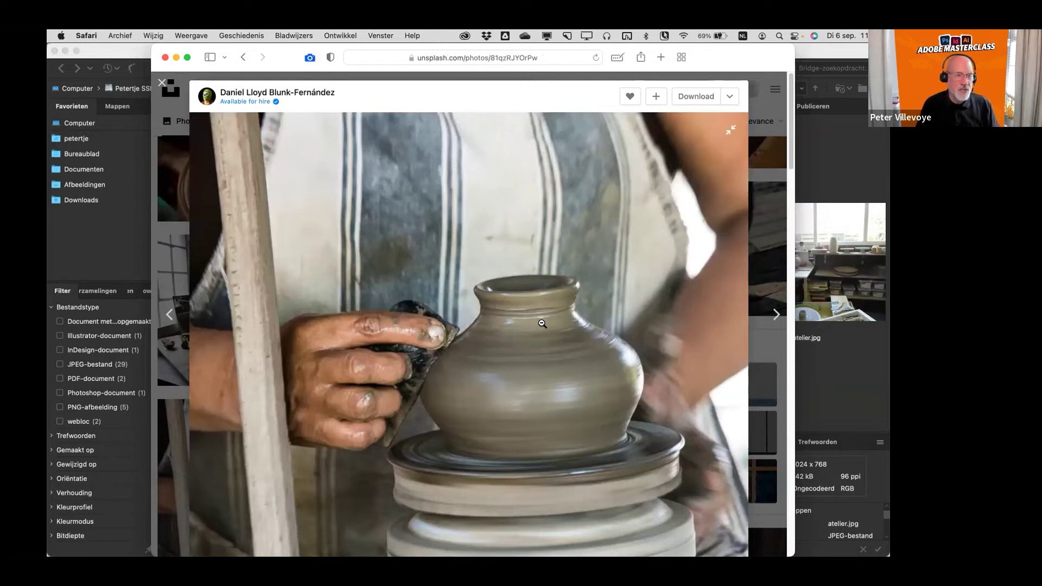
key("Escape")
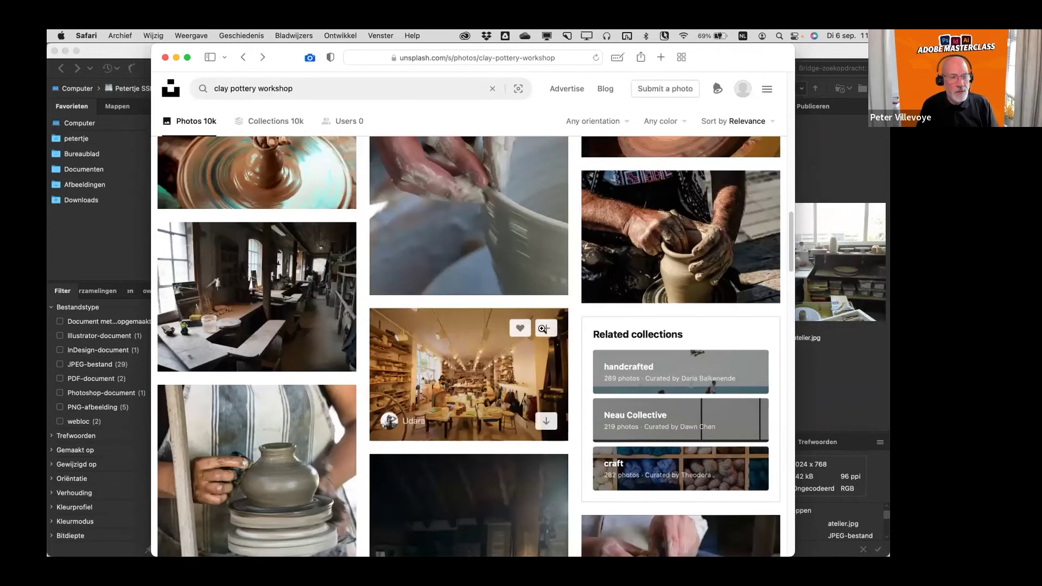
scroll(519, 365, "down", 1)
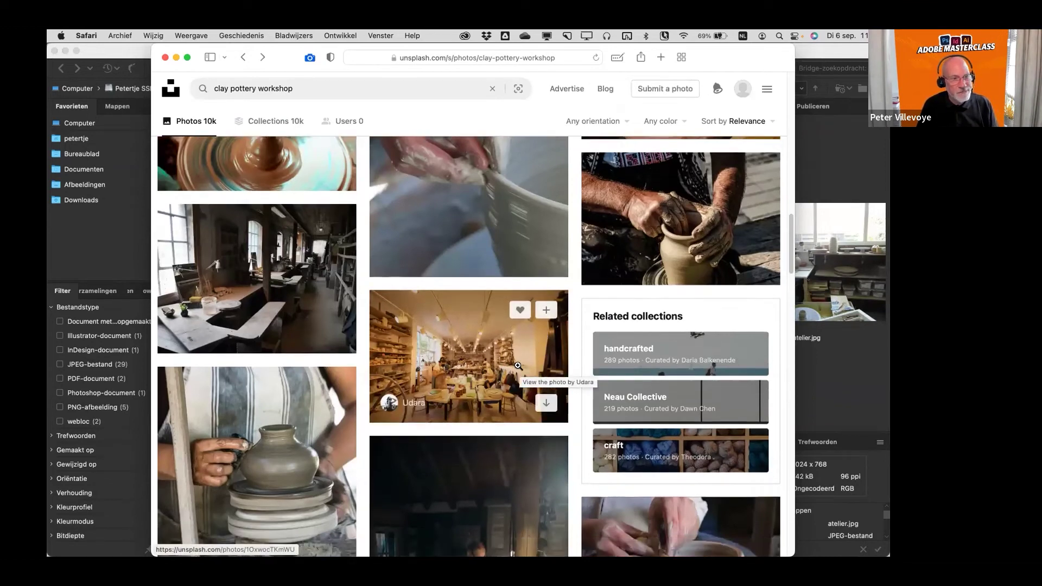
scroll(518, 366, "down", 10)
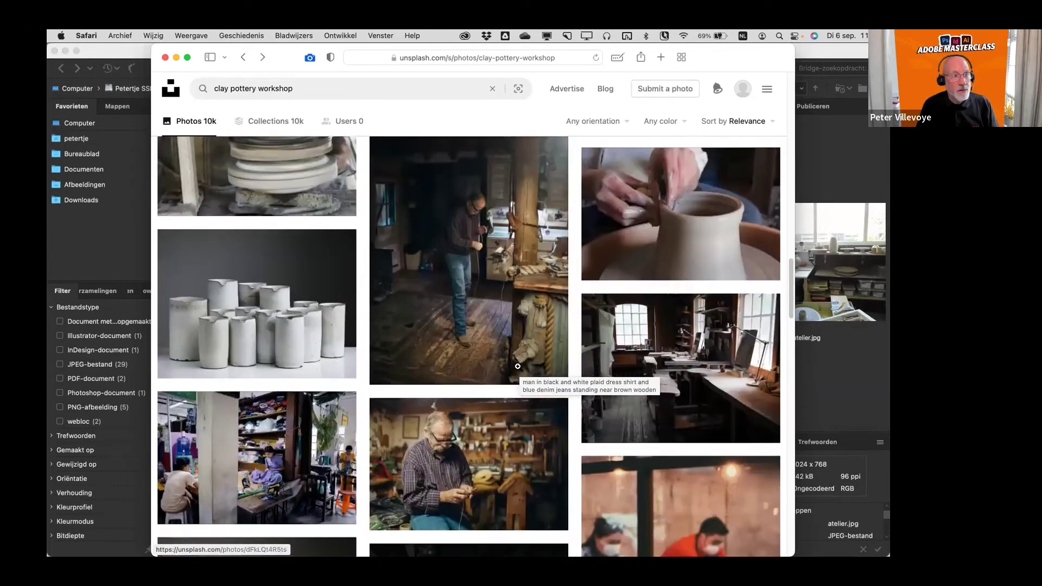
scroll(518, 366, "up", 7)
- Go to pexels.com and look through the trending free stock photos on its home page
left_click(413, 59)
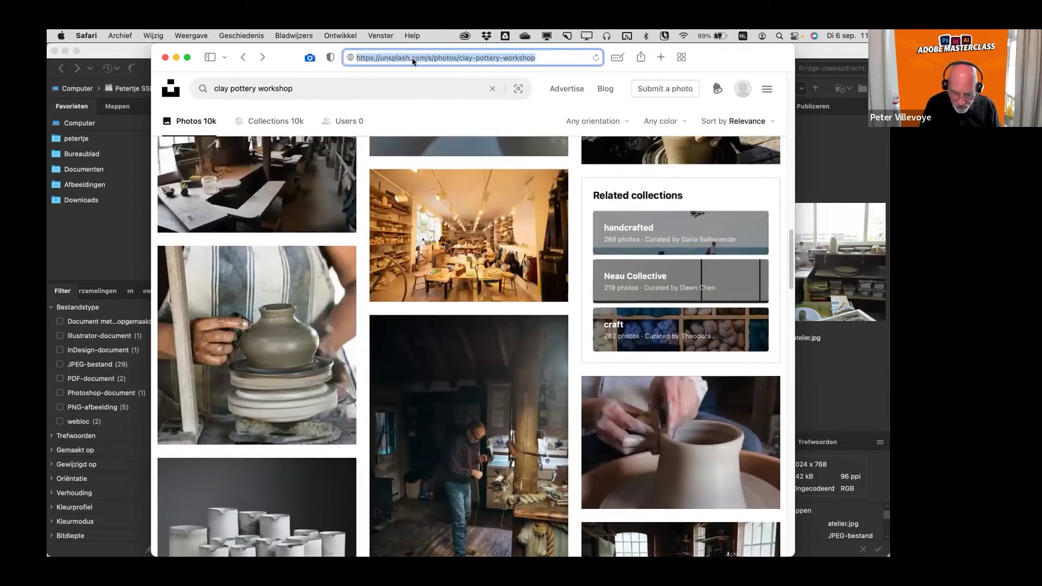
type("pexels.com")
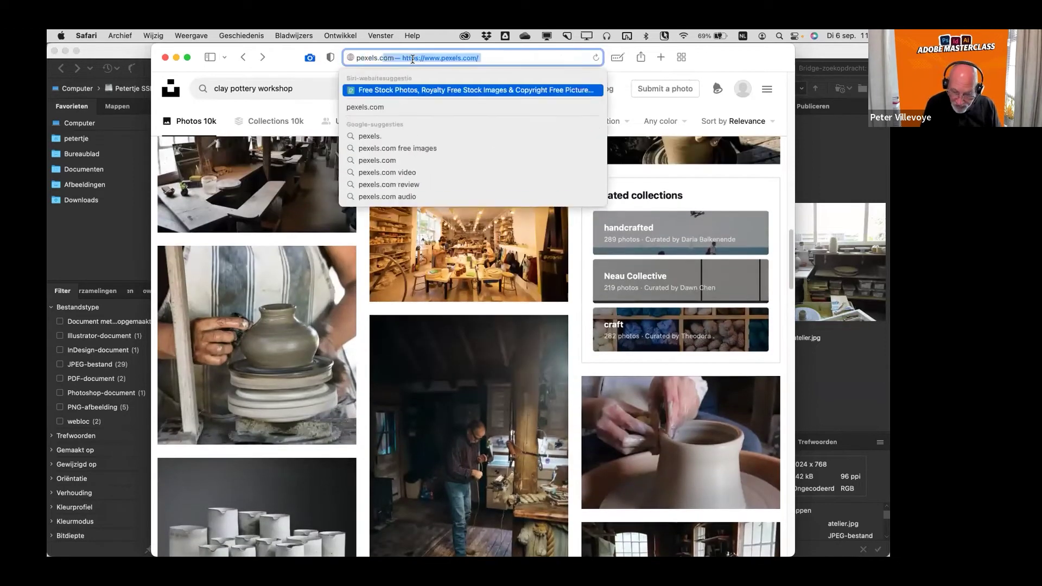
key("Return")
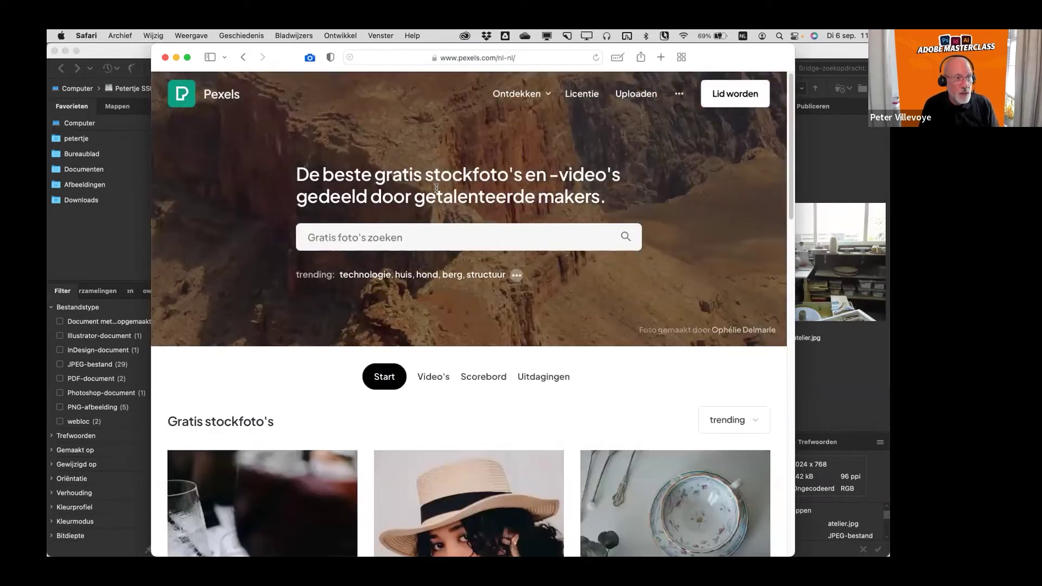
scroll(423, 224, "down", 5)
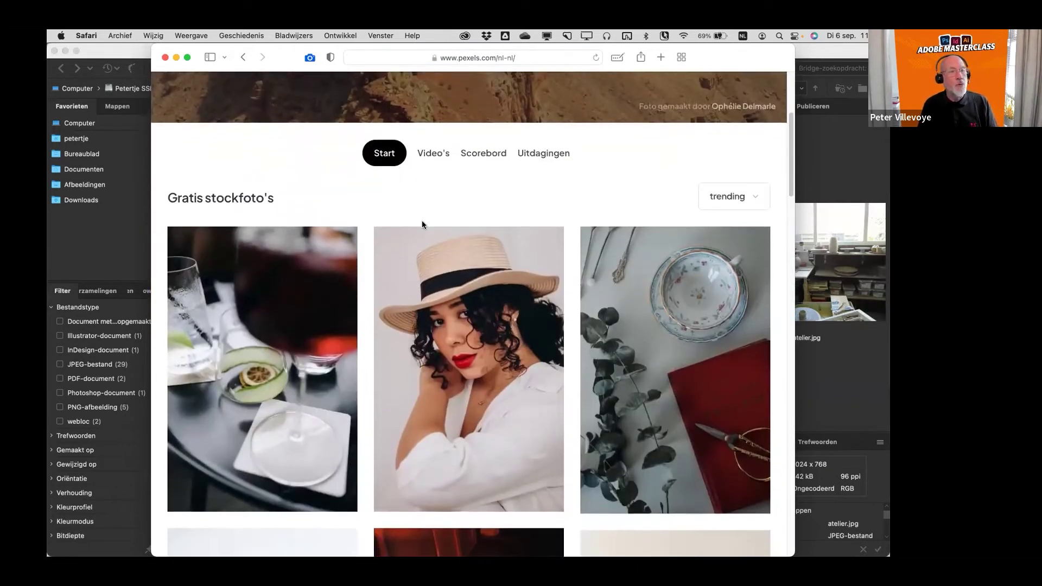
scroll(423, 224, "down", 4)
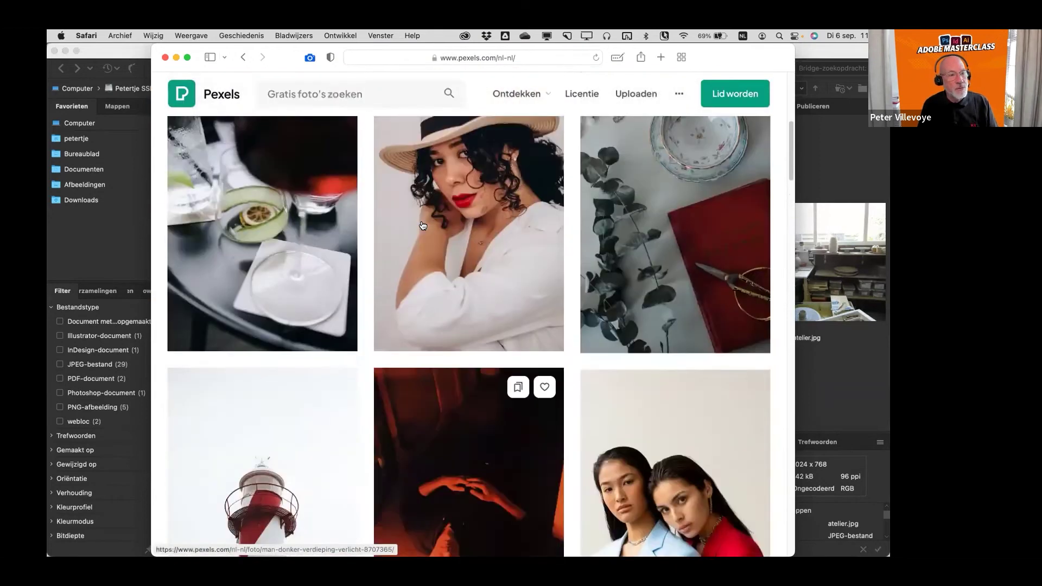
scroll(422, 225, "up", 4)
scroll(423, 225, "down", 10)
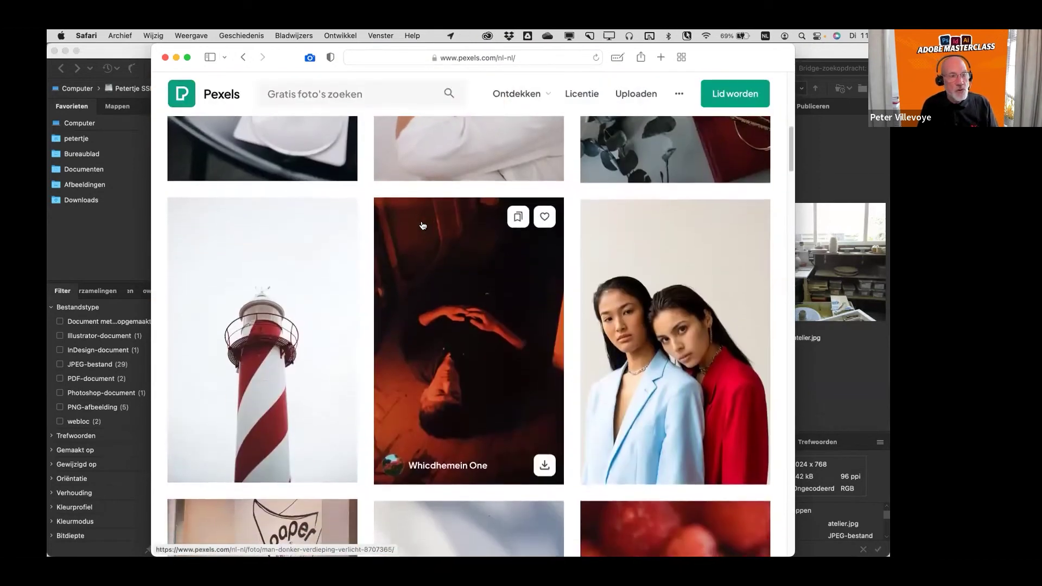
scroll(423, 225, "down", 4)
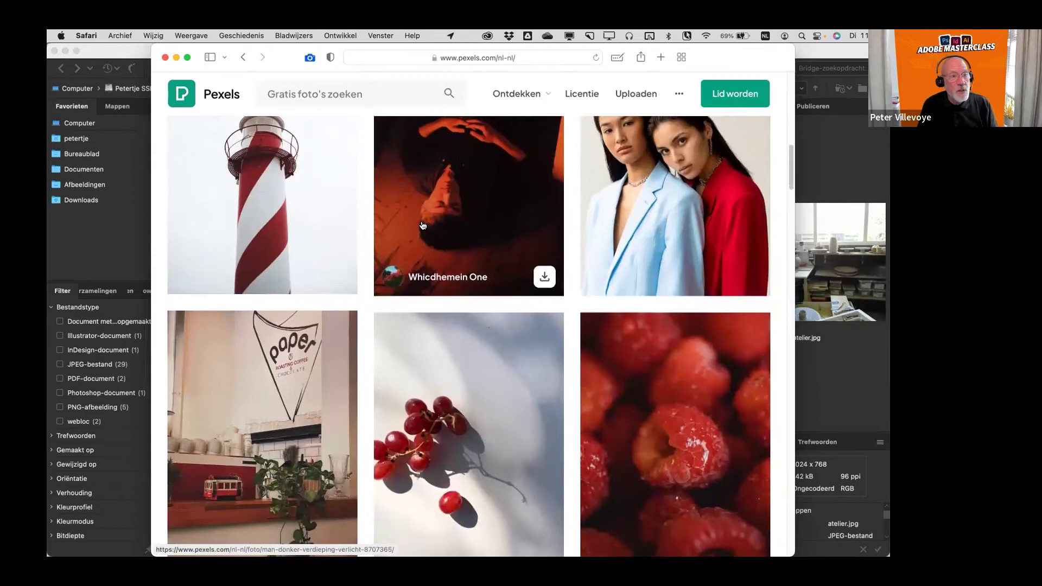
- Search Pexels for "utrecht tower"
scroll(423, 225, "up", 15)
left_click(422, 225)
type("utrecht tower")
key("Return")
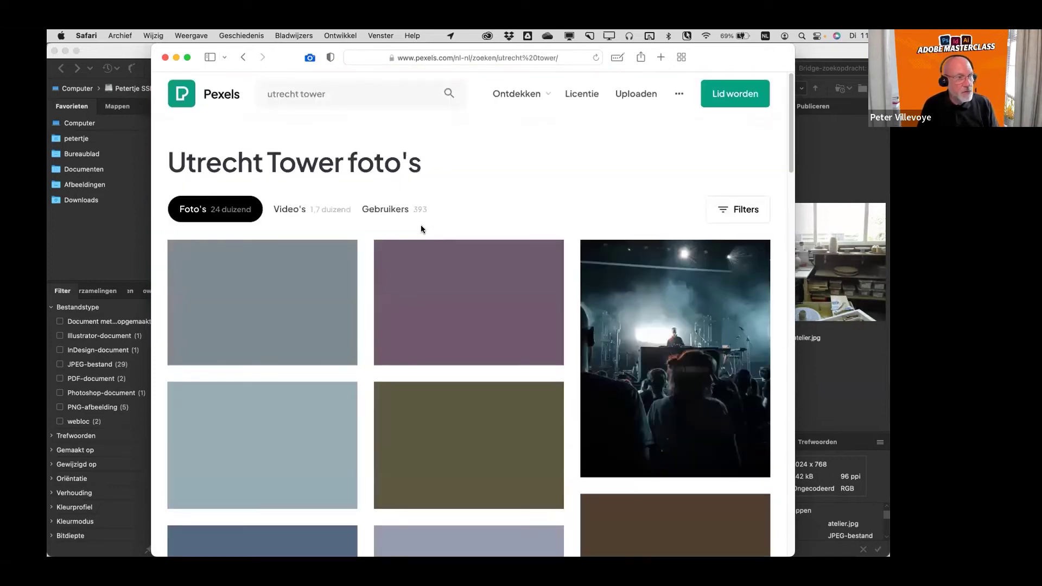
- Look through the Pexels photos of Utrecht towers and close the browser window to return to Bridge
scroll(308, 363, "down", 3)
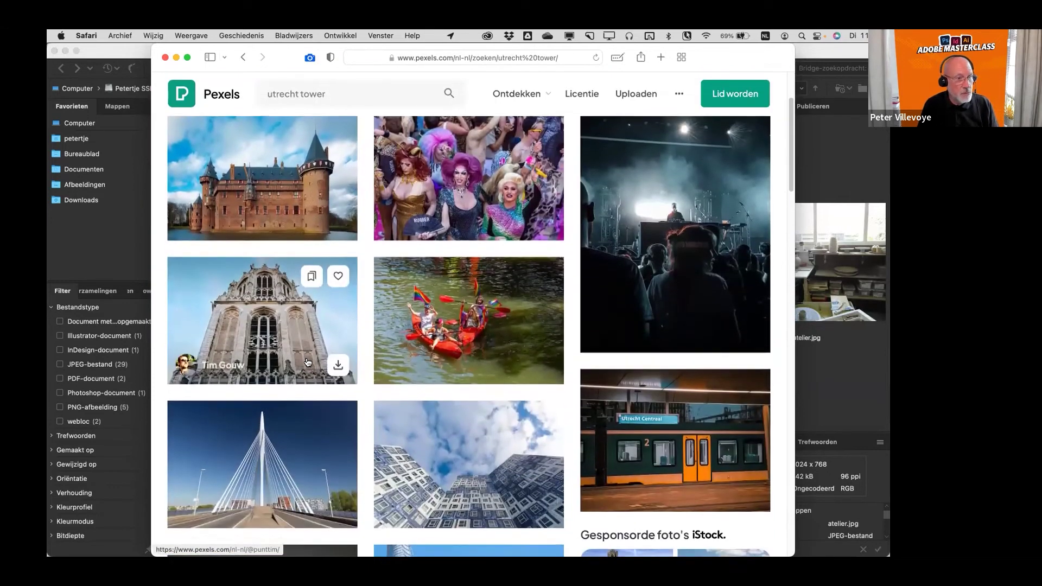
scroll(312, 361, "down", 6)
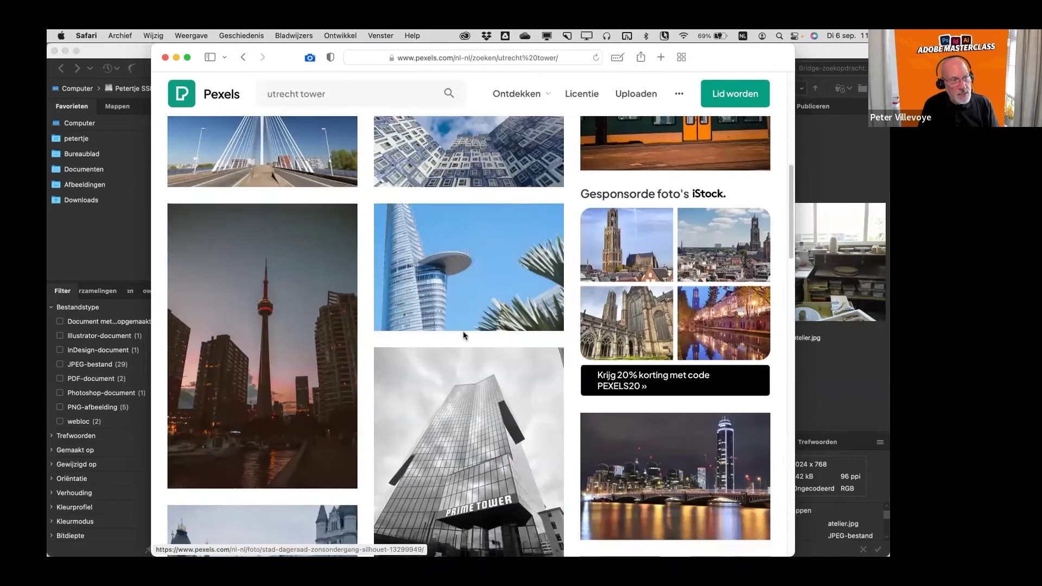
key("super+w")
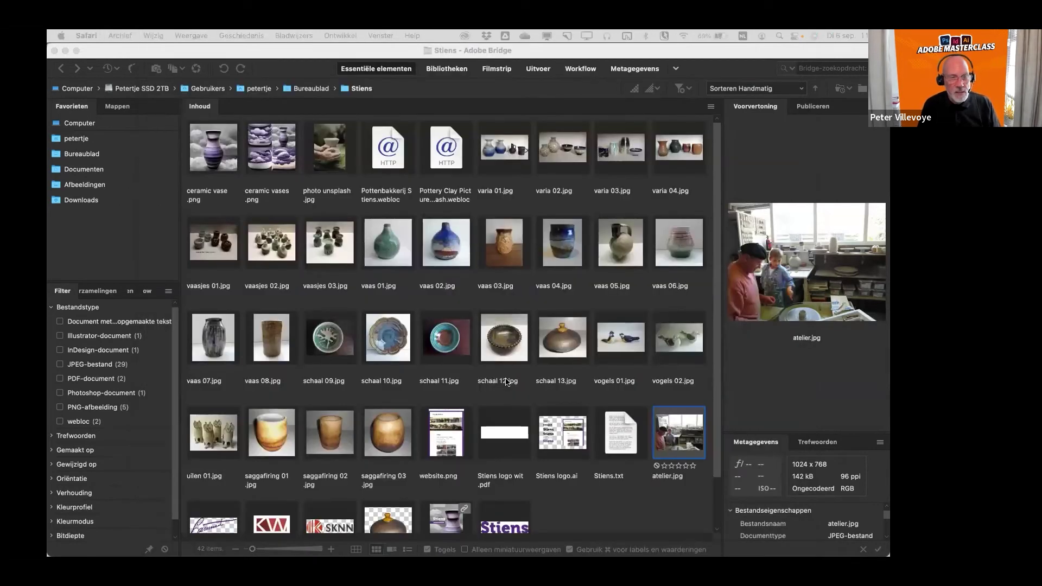
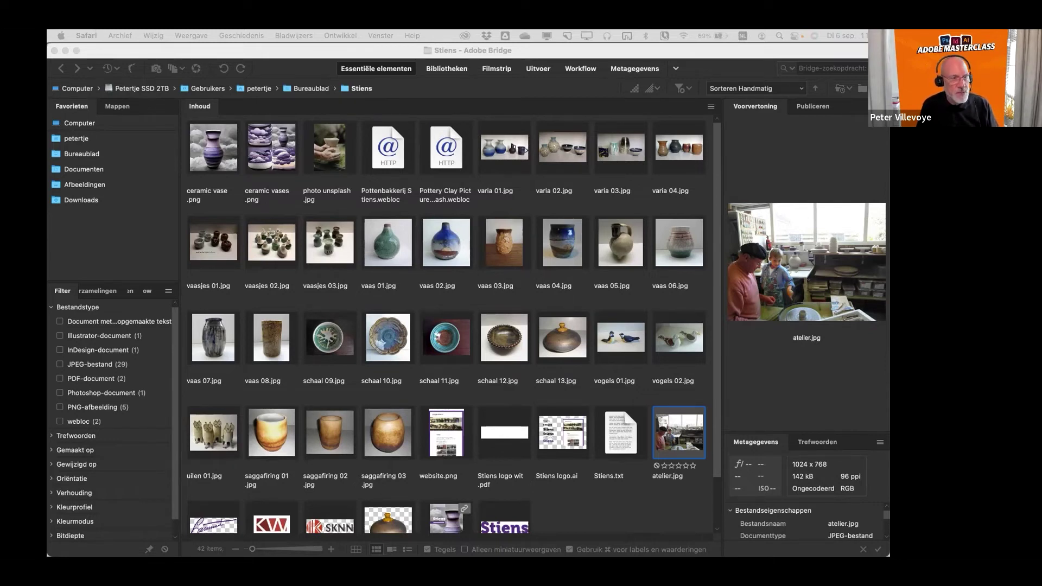
- View the ceramic vases.png image full screen and return to the Stiens folder contents
left_click(270, 168)
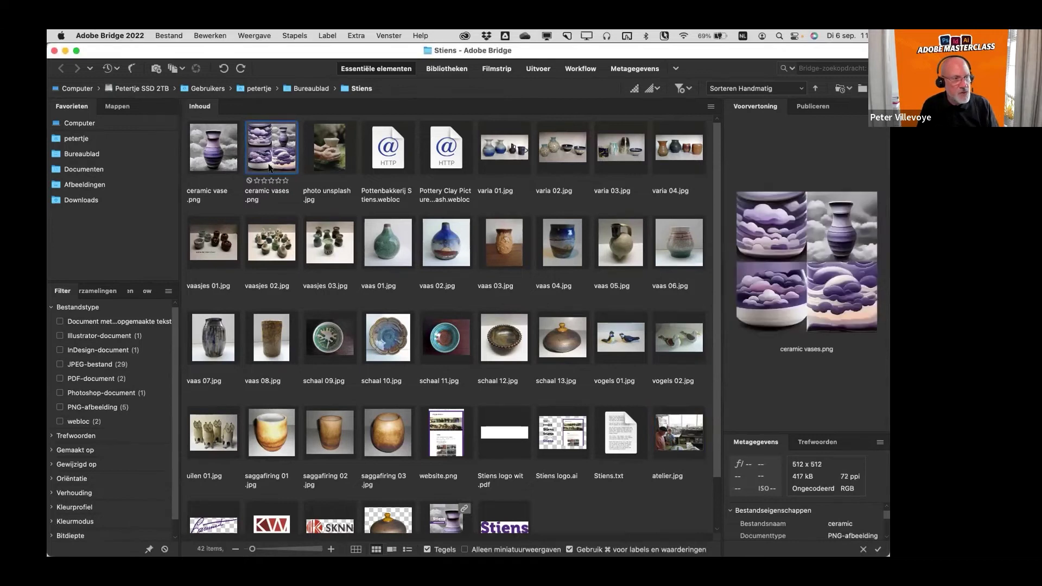
key("space")
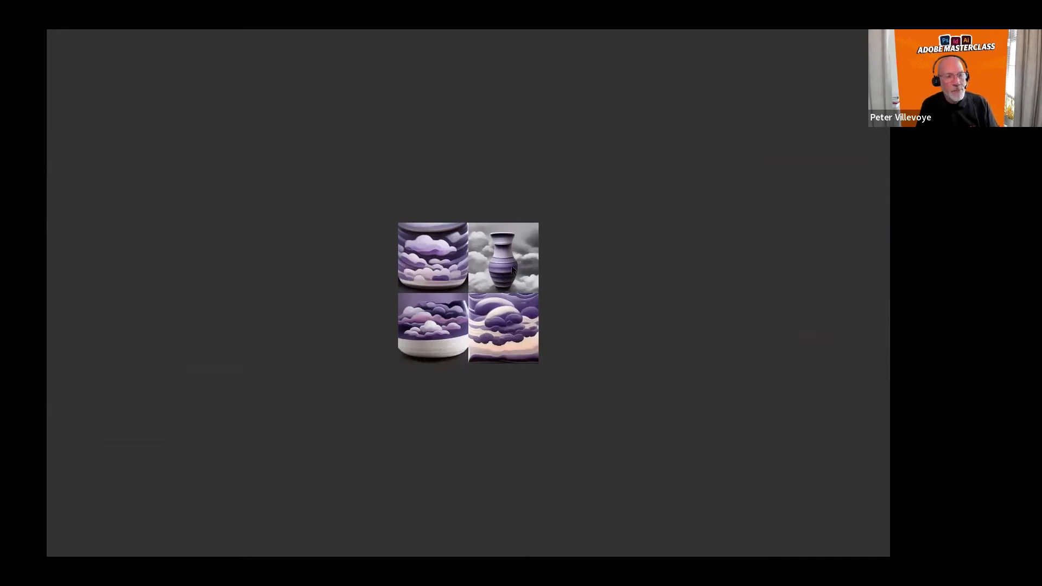
key("space")
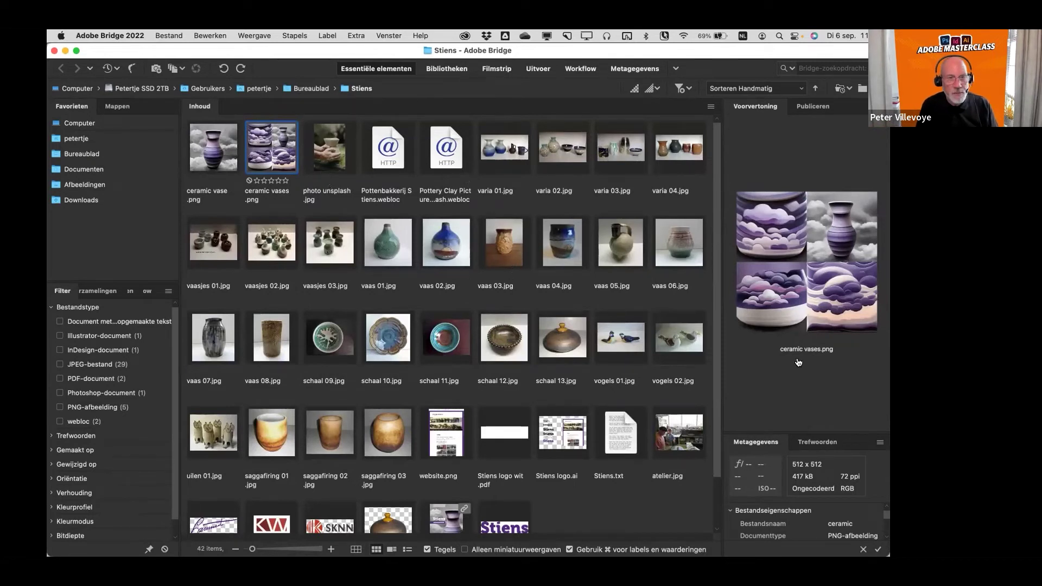
- Switch to Safari, look at the midjourney.com home page, then close its window and preview ceramic vase.png in Bridge
key("super+Tab")
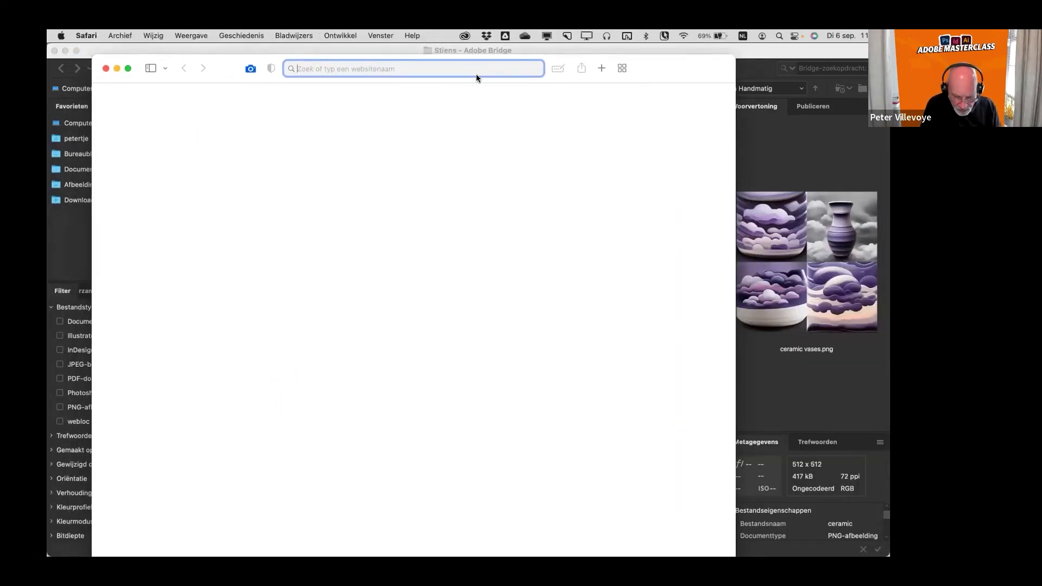
type("midjou")
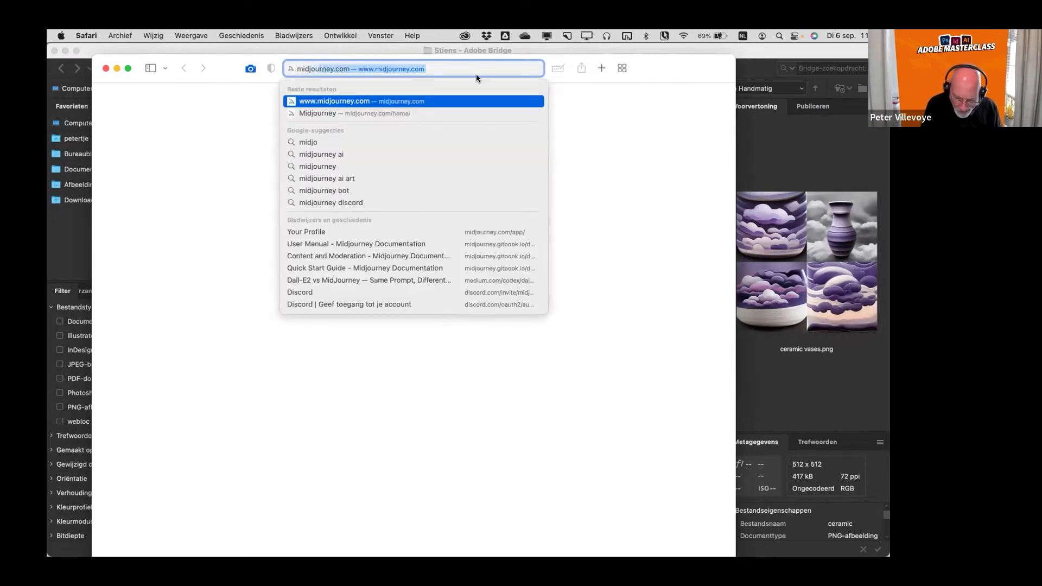
type("rney.com")
key("Return")
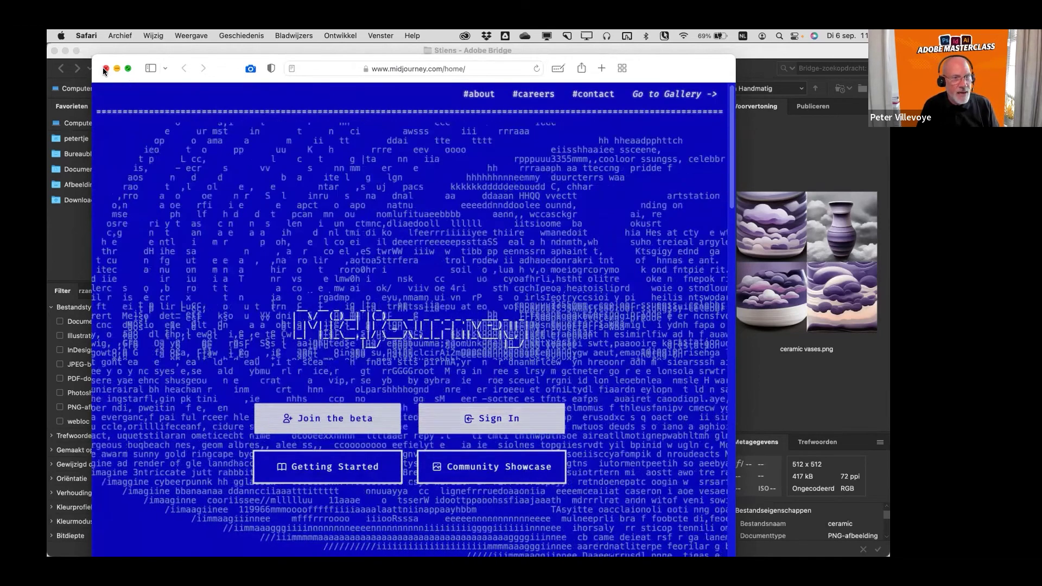
left_click(103, 67)
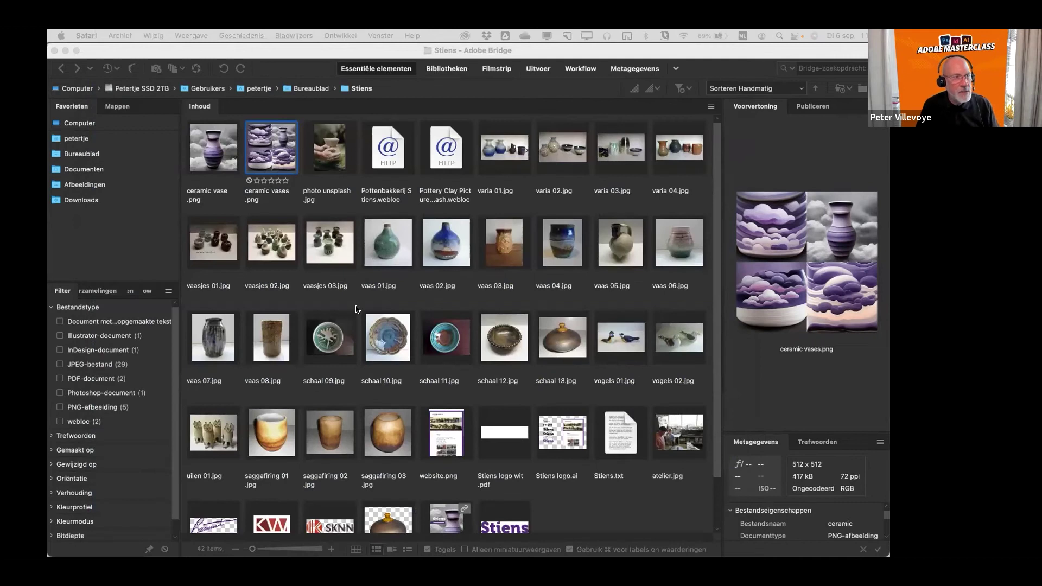
left_click(224, 161)
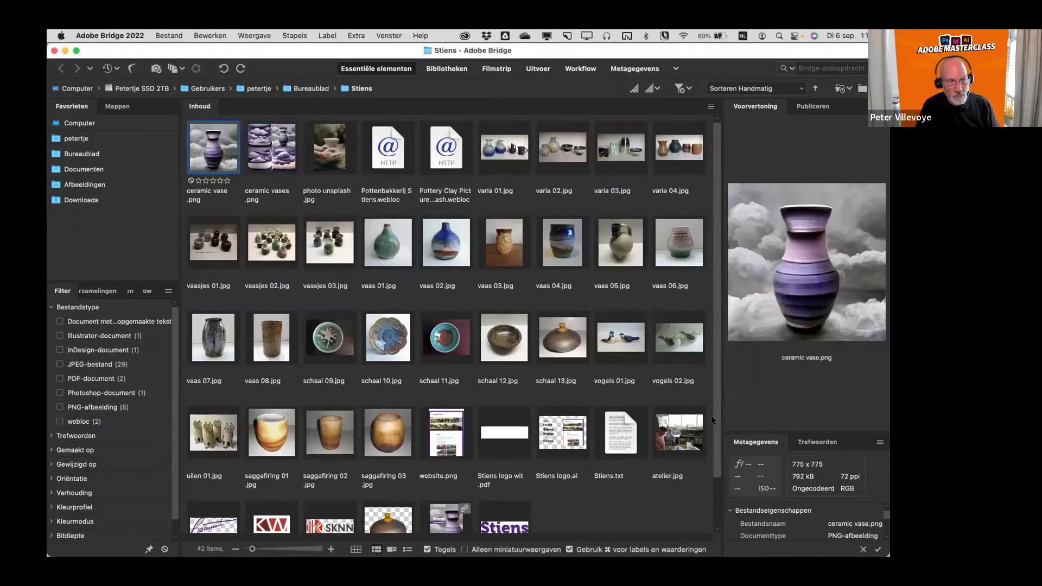
- Switch to Finder and open the document vragen-Adobe-Masterclass-InDesign from the AID 220906 folder on the desktop
key("super+Tab")
key("super+Tab")
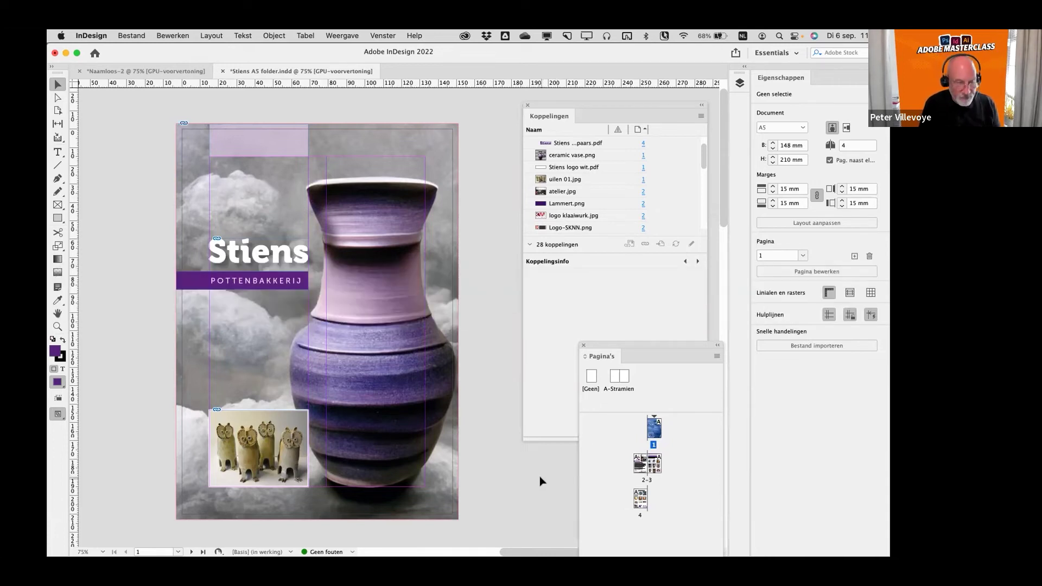
key("super+Tab")
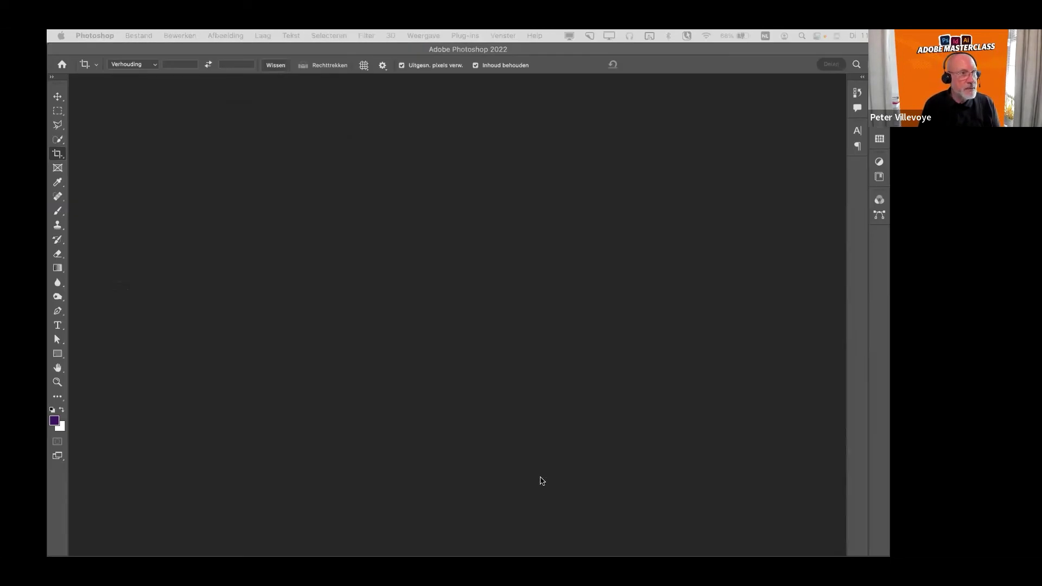
key("super+Tab")
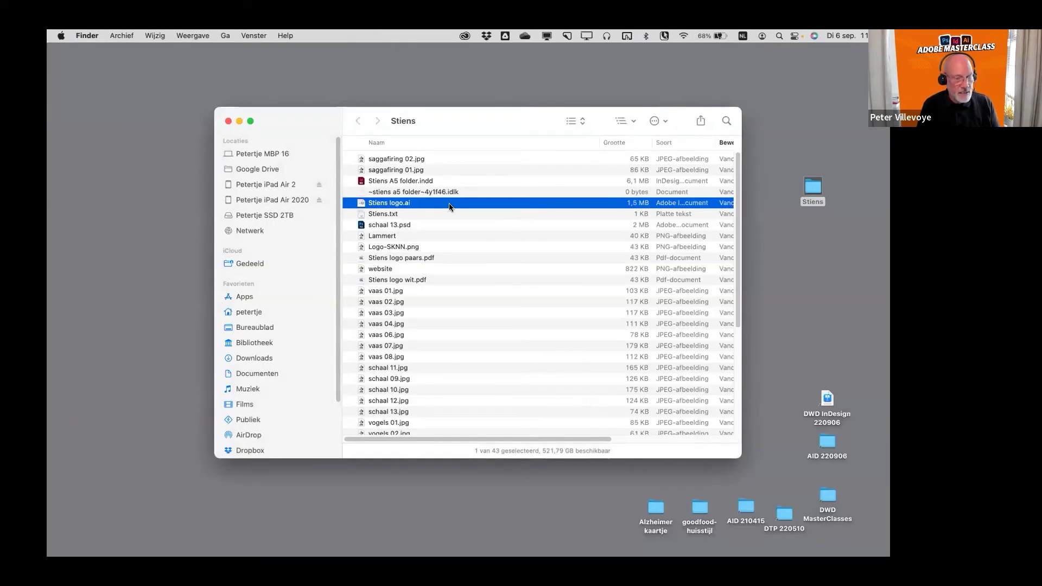
key("super+Up")
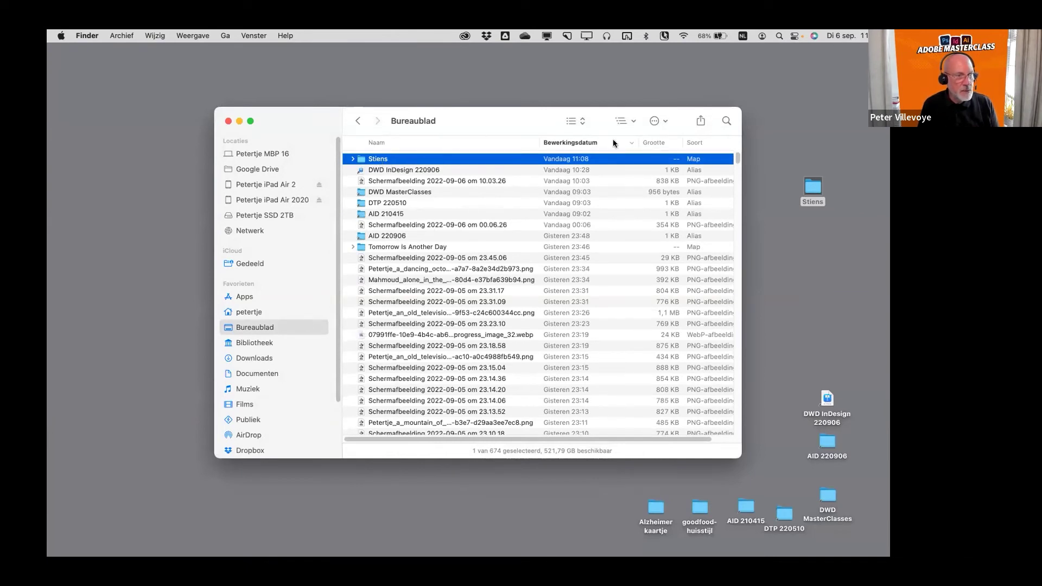
left_click(798, 376)
left_click(827, 444)
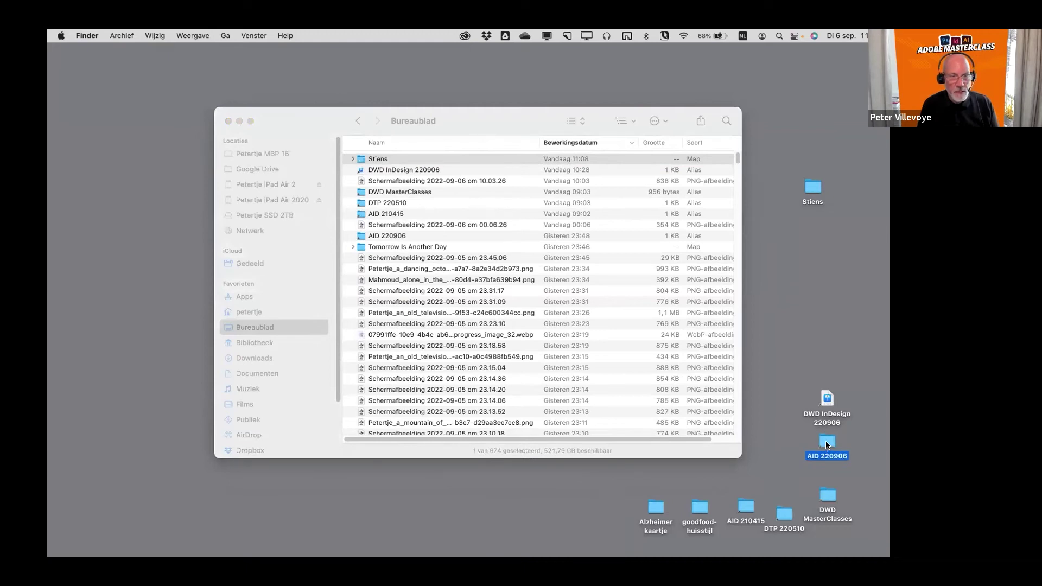
double_click(827, 444)
left_click_drag(458, 156, 397, 181)
left_click(387, 225)
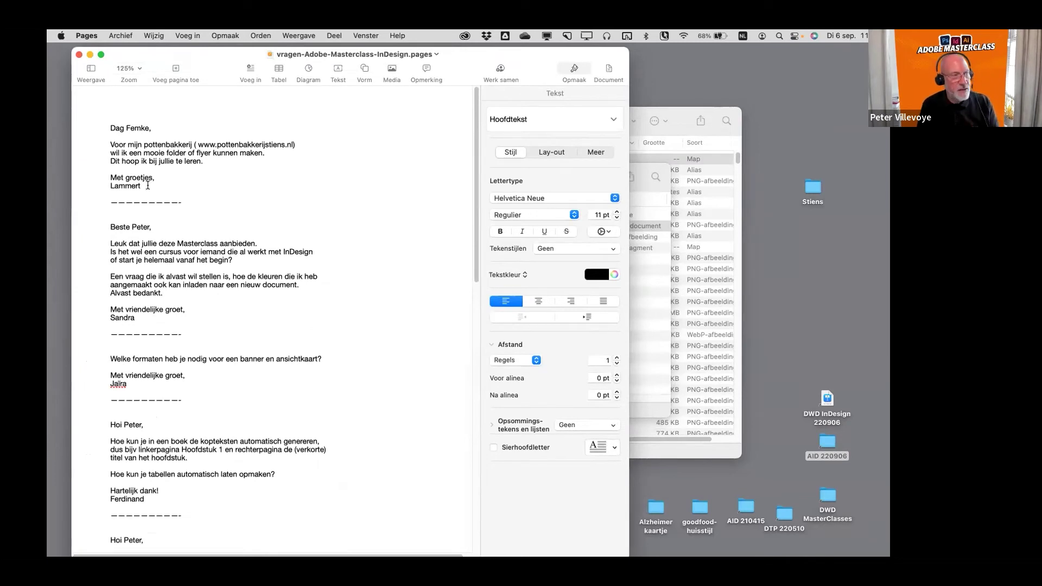
- Read the questions about the course's starting level and loading existing colours into a new document, highlighting each paragraph
triple_click(158, 241)
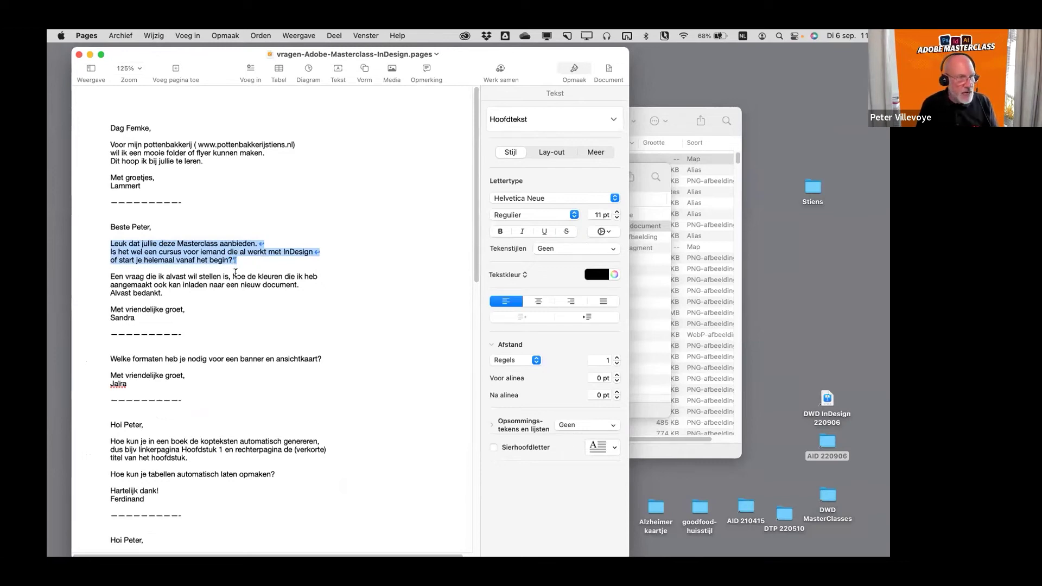
scroll(235, 273, "down", 2)
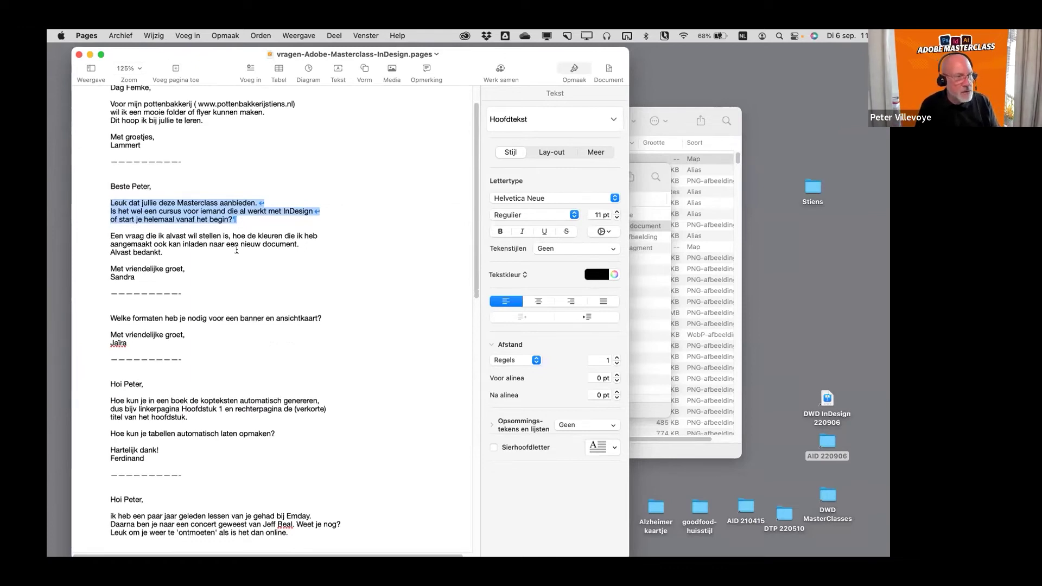
triple_click(262, 236)
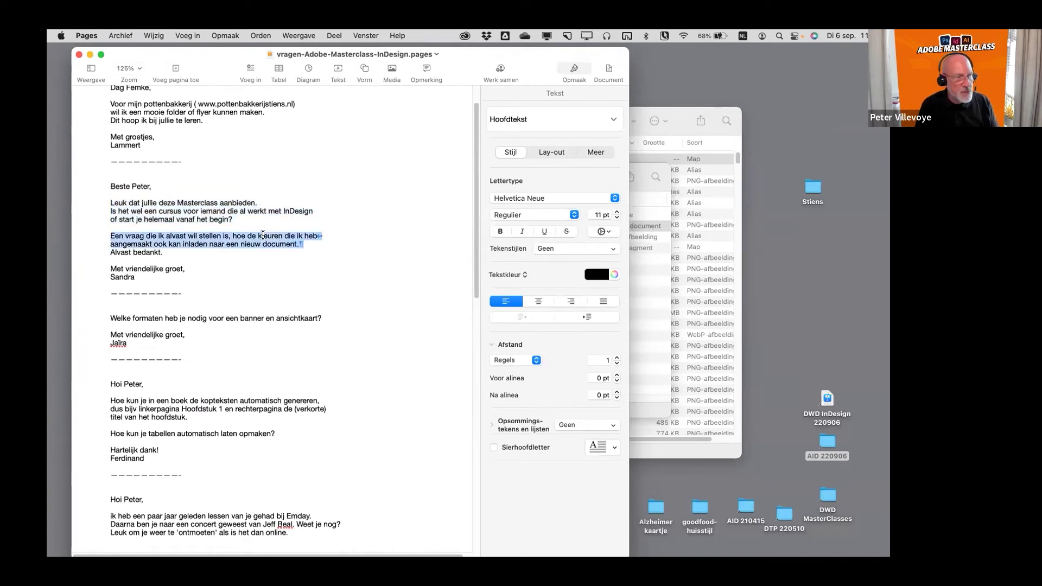
left_click(256, 266)
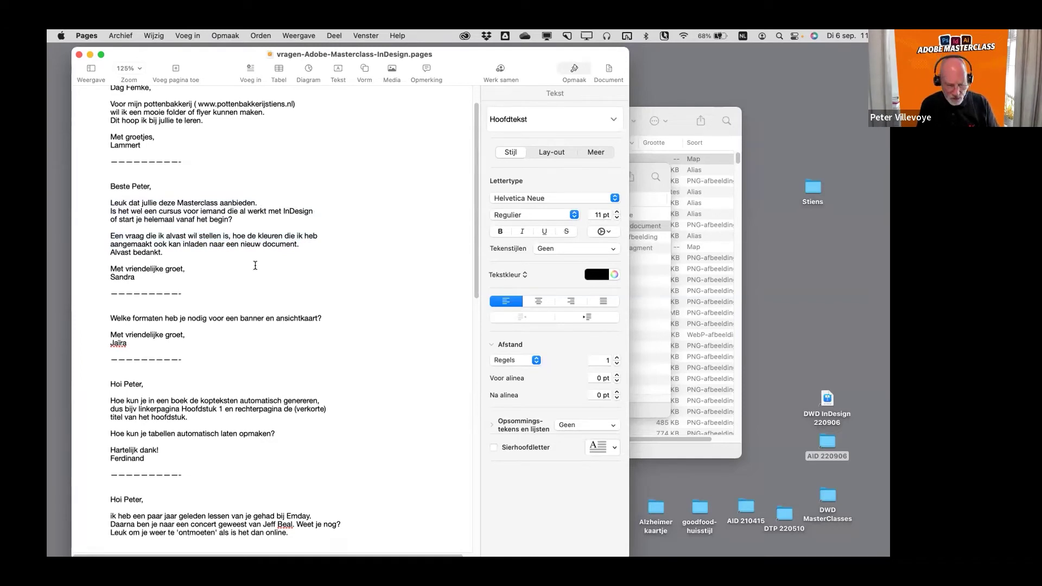
- Switch to InDesign and clear the floating Links and Pages panels from the Stiens A5 folder layout
key("super+Tab")
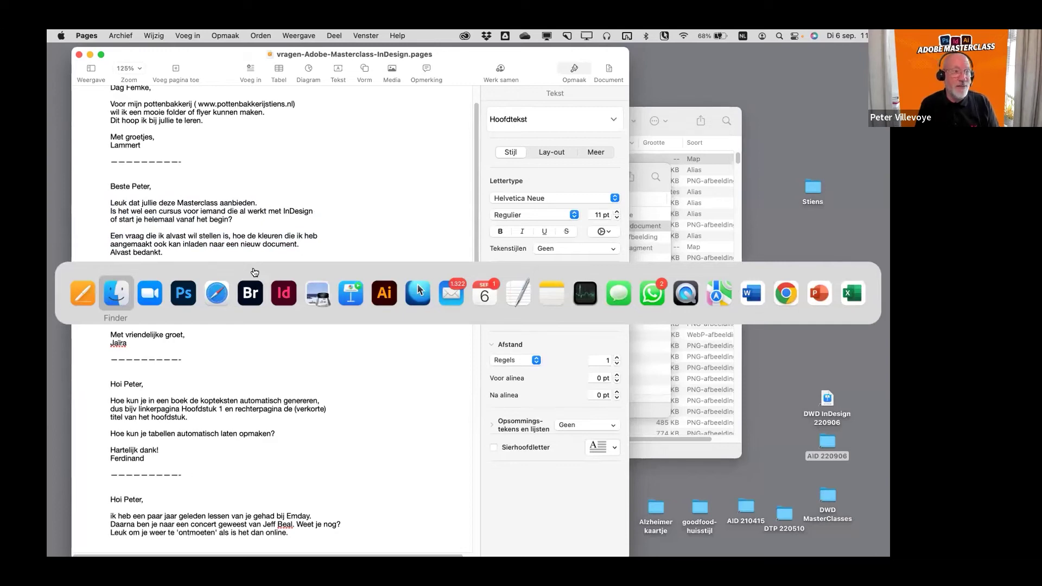
left_click(274, 298)
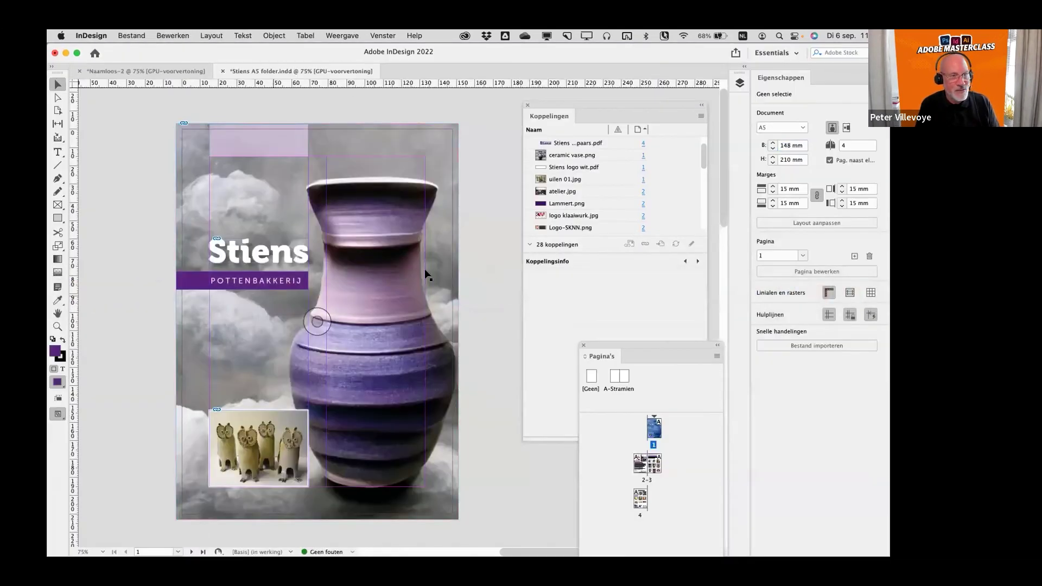
left_click(528, 107)
left_click(528, 106)
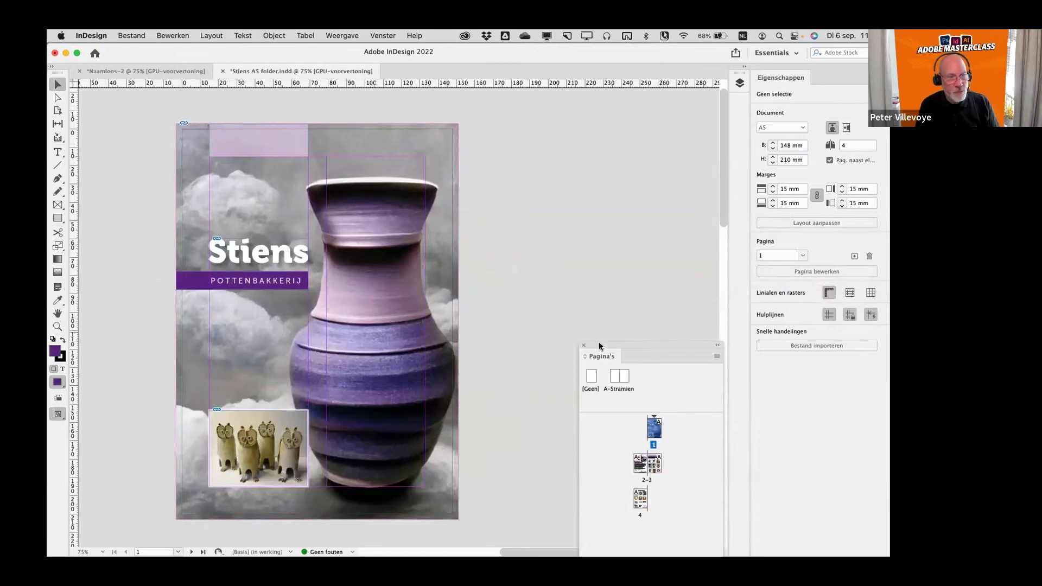
left_click(579, 344)
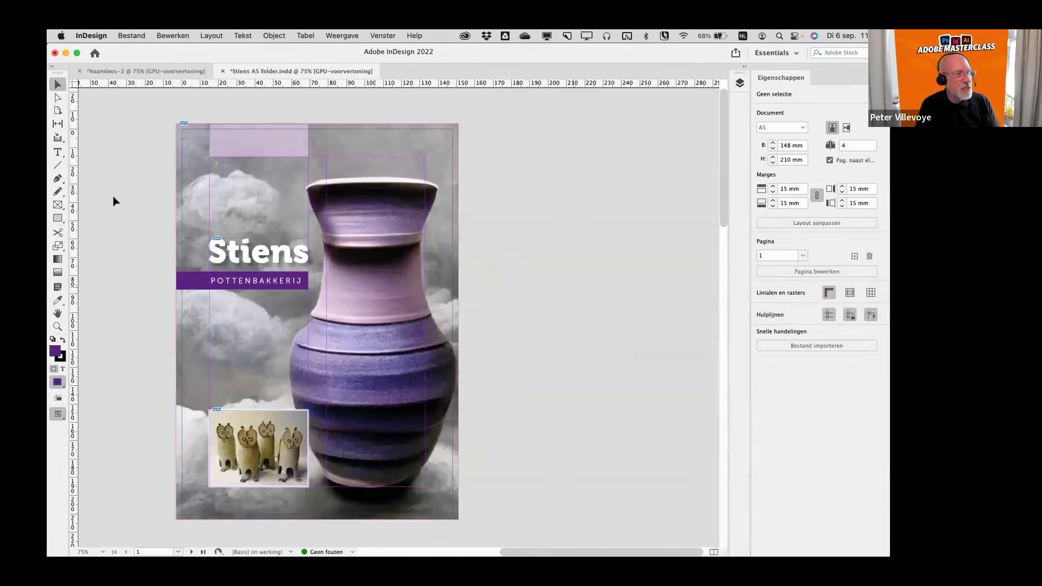
- Show the Swatches panel and float it over the empty pasteboard beside the cover page
key("F5")
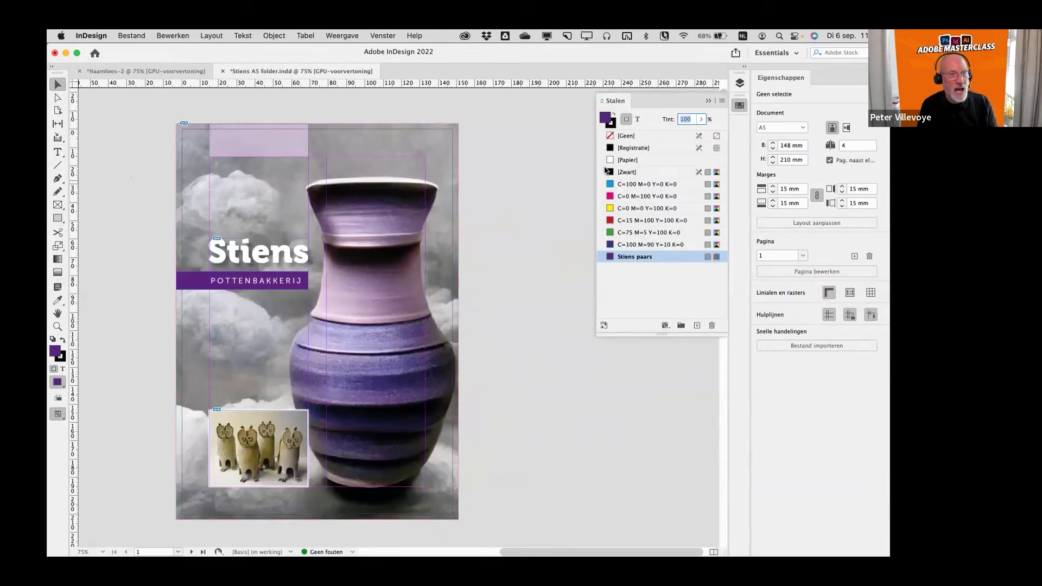
left_click_drag(562, 158, 559, 160)
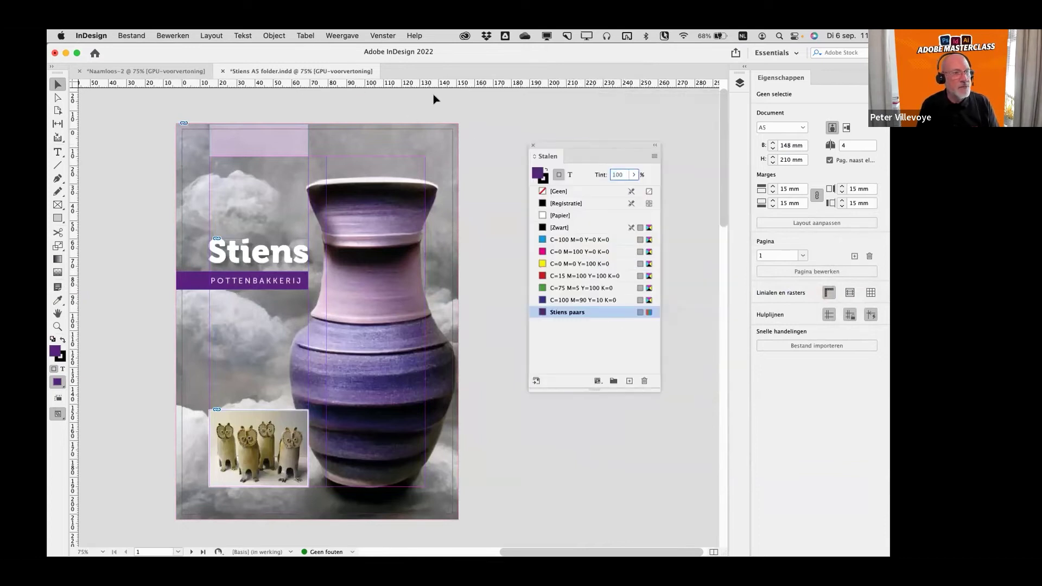
left_click(385, 35)
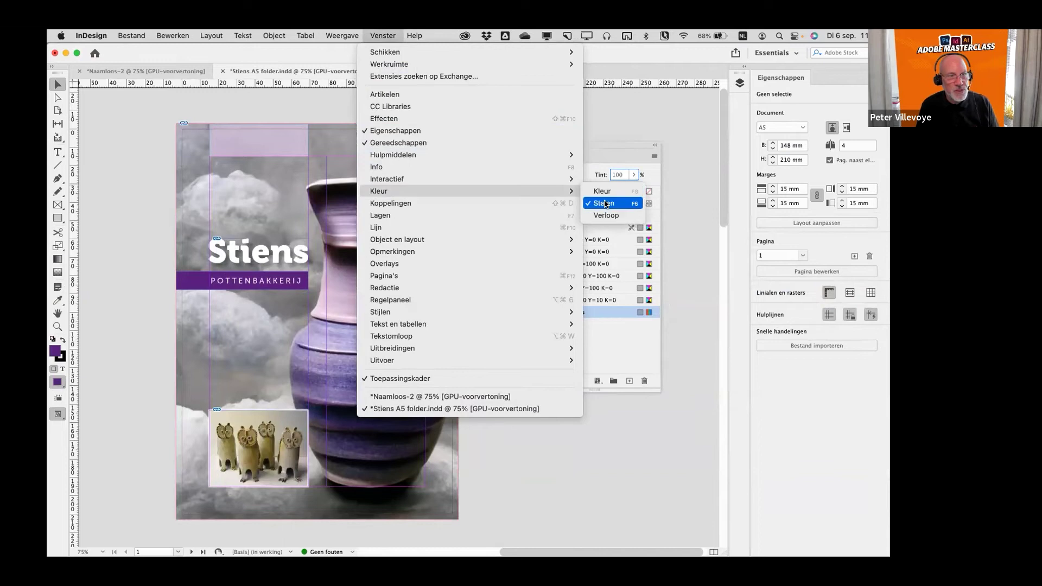
left_click(714, 243)
left_click_drag(622, 149, 624, 140)
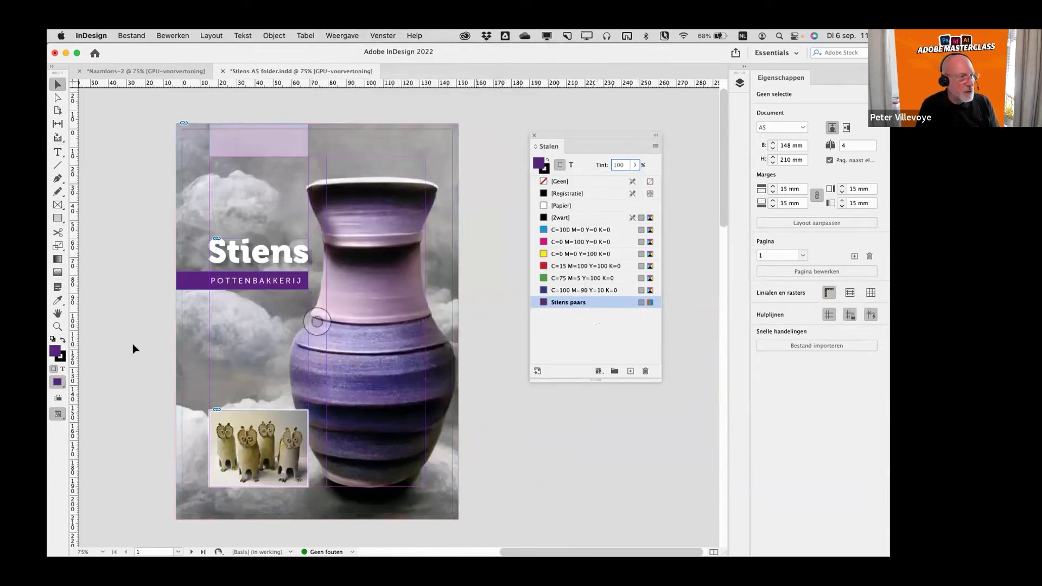
- Sample a brown from the owl photo with the Eyedropper and add it as swatch R=103 G=77 B=42
key("i")
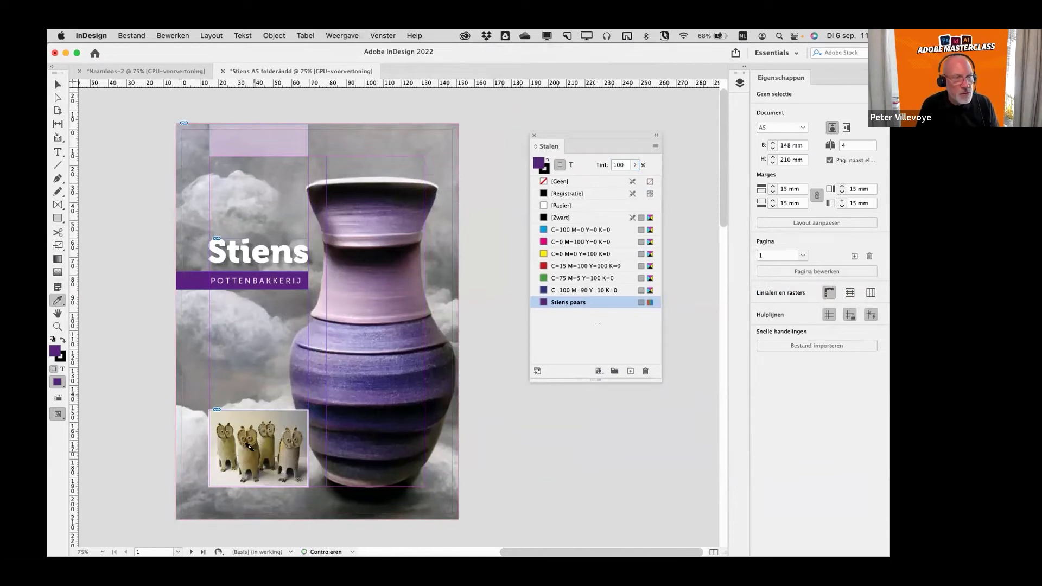
left_click(256, 448)
left_click_drag(538, 164, 572, 308)
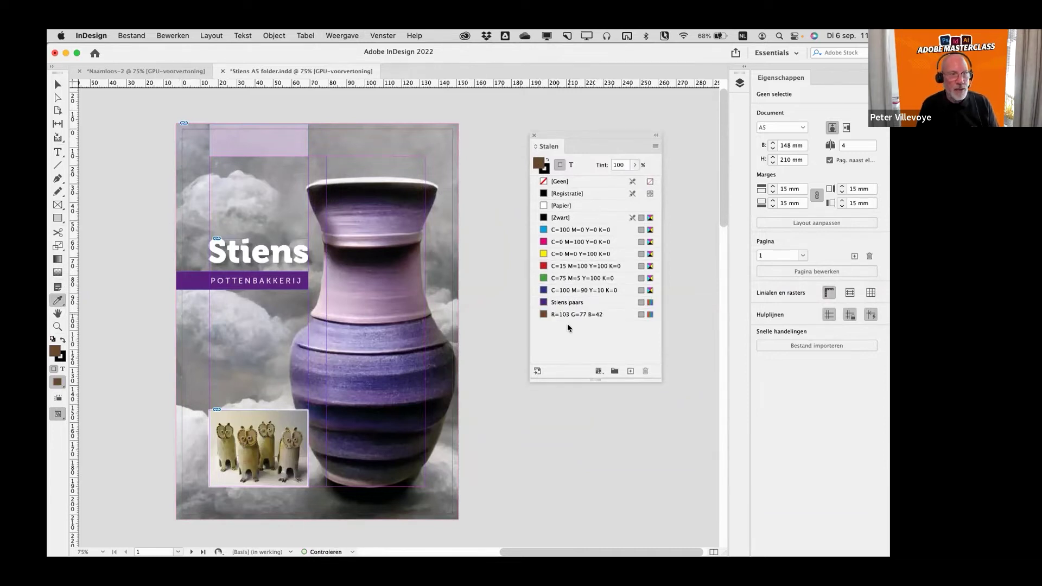
- Reduce the tint of the brown colour to 41% and store it as a separate tint swatch
left_click(635, 165)
left_click_drag(635, 179, 601, 180)
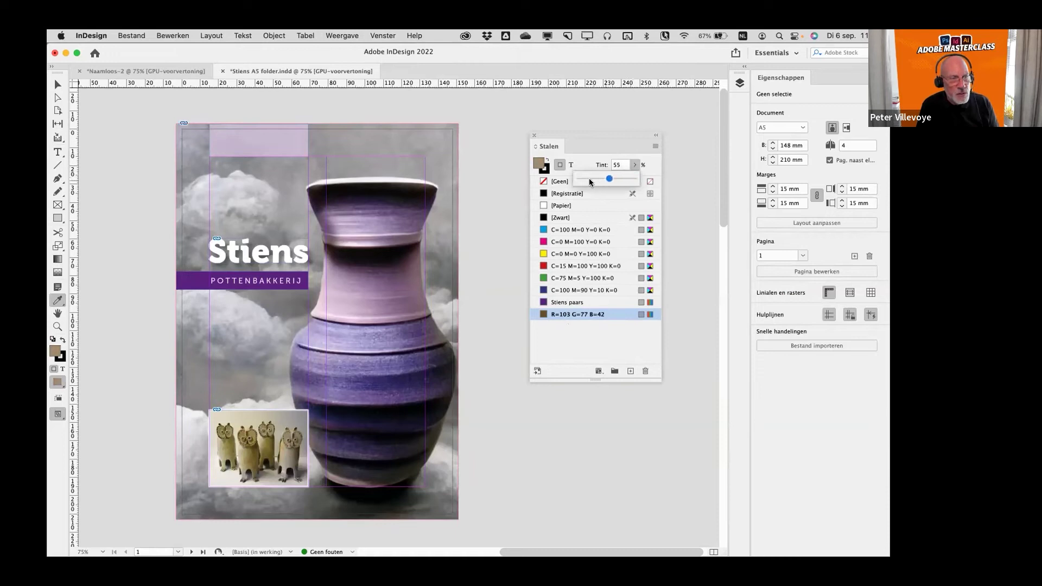
left_click(554, 314, "super")
left_click_drag(555, 314, 555, 325)
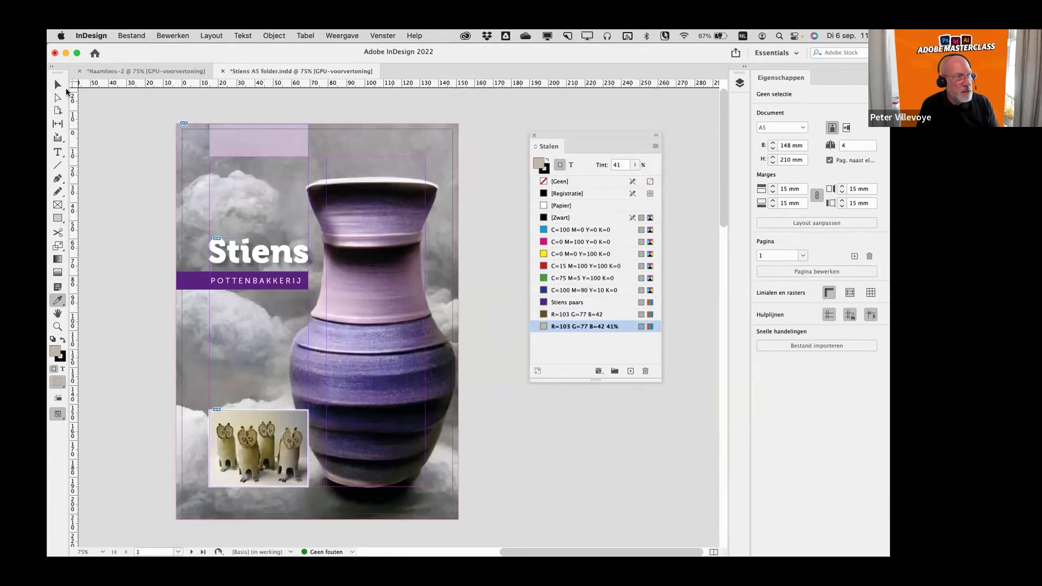
- Select the light purple rectangle at the top of the cover and store its 25% Stiens paars fill as a swatch
key("v")
left_click(262, 132)
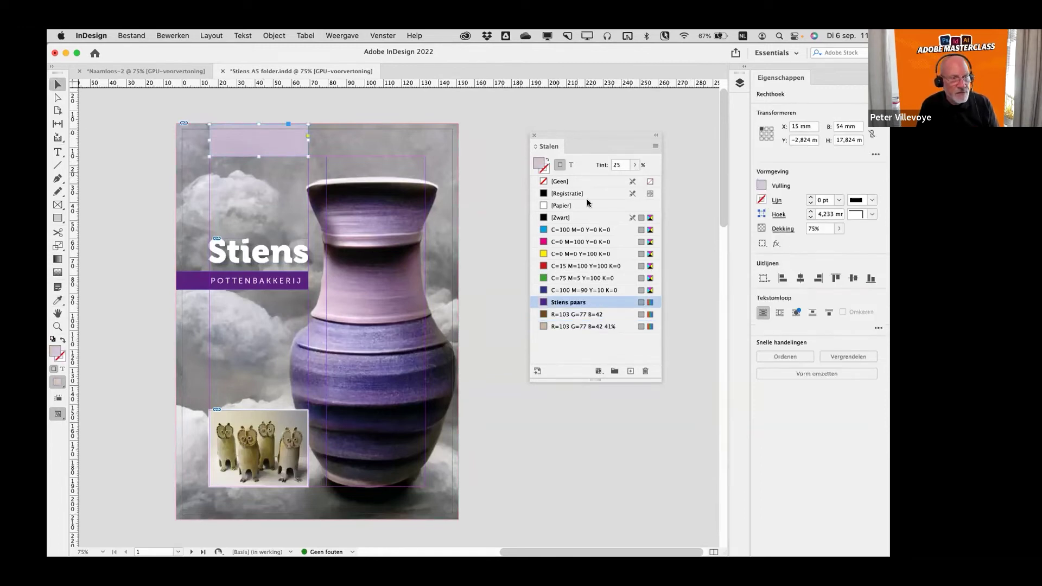
left_click(630, 372)
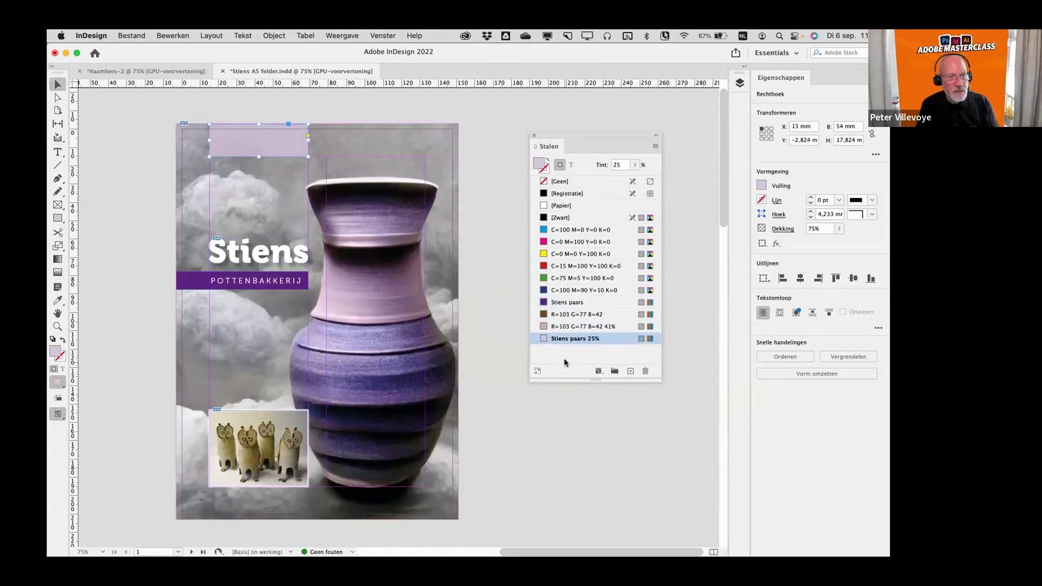
- Select all unused swatches in the Stiens A5 folder document
left_click(655, 146)
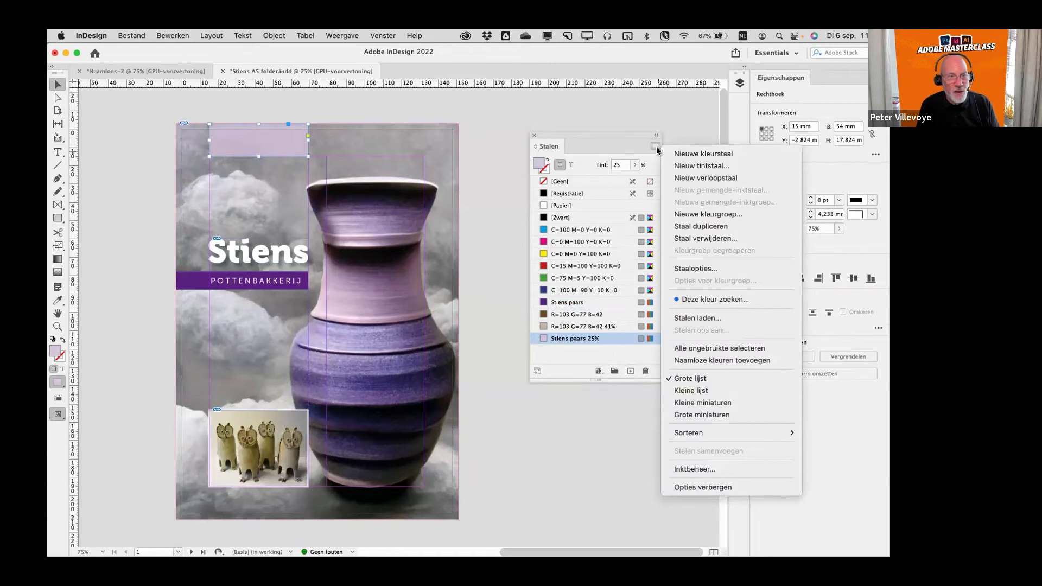
left_click(688, 348)
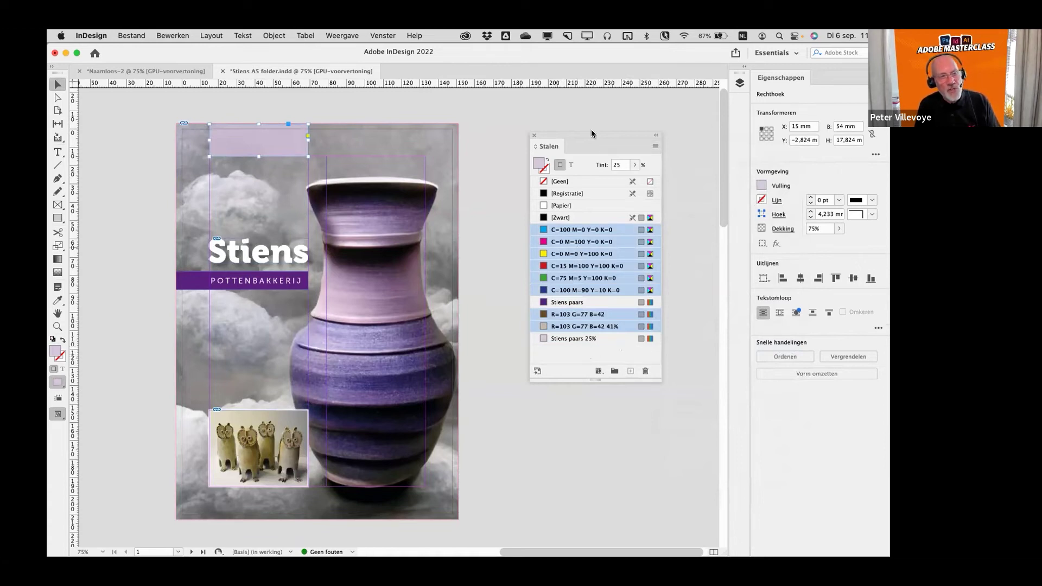
left_click_drag(591, 134, 575, 120)
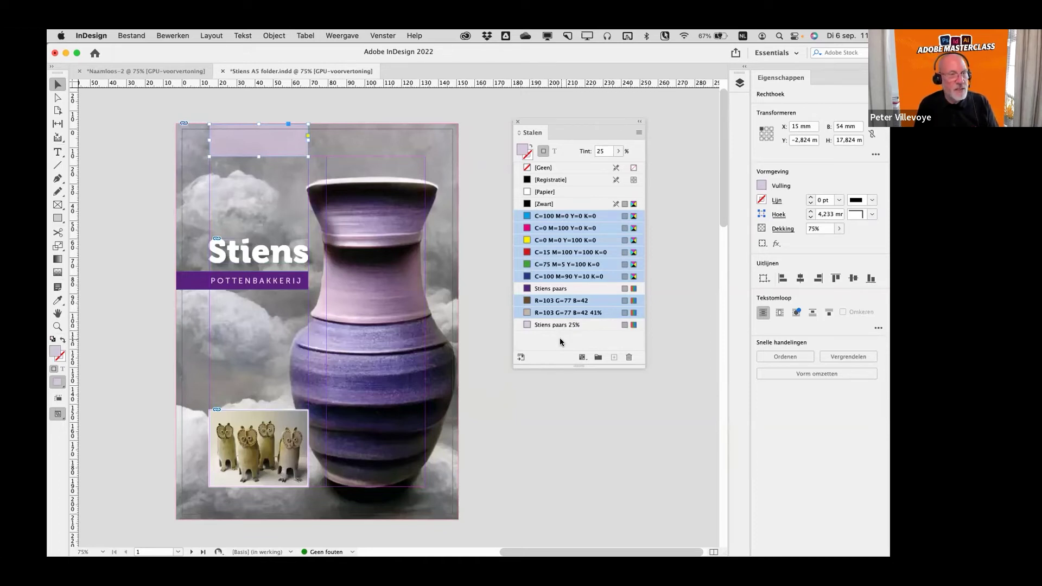
- Switch to the Naamloos-2 document and select both yellow bars along the bottom of the spread, keeping the swatch list alongside
key("super+grave")
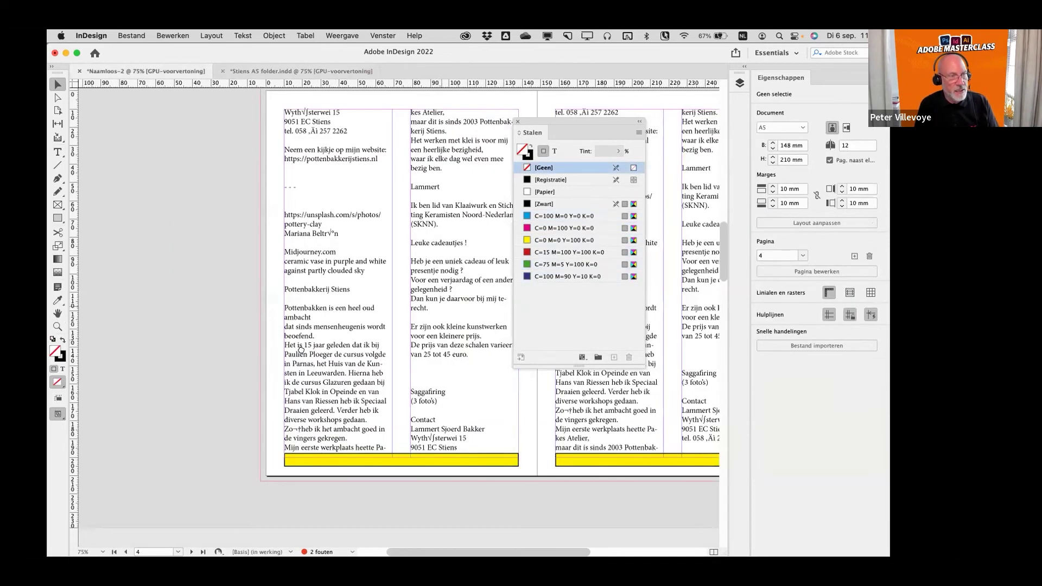
scroll(301, 350, "right", 6)
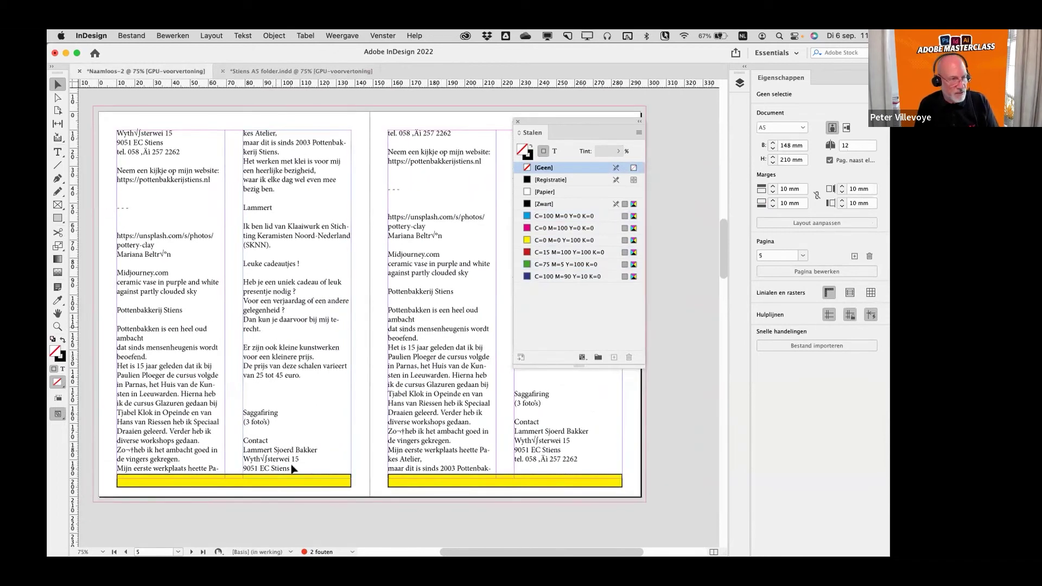
left_click(293, 485)
left_click(456, 482, "shift")
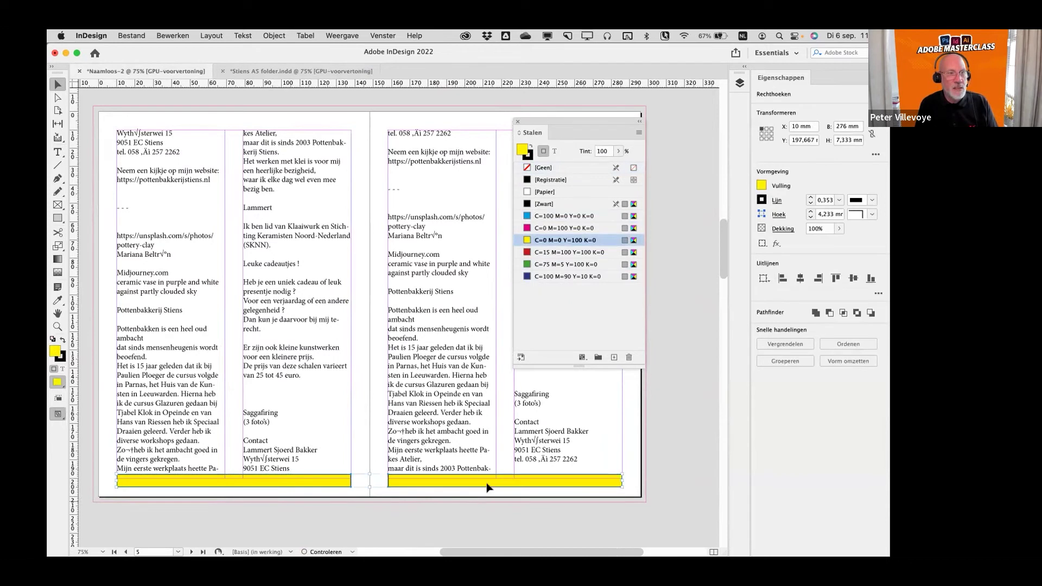
left_click_drag(558, 118, 617, 92)
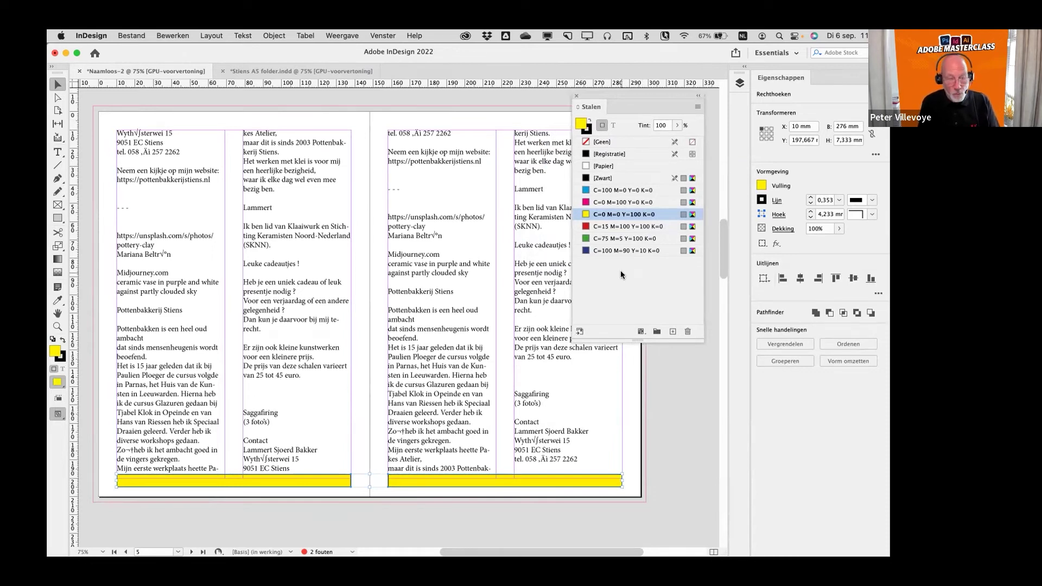
- Copy the purple POTTENBAKKERIJ text frame from the Stiens A5 folder cover and paste it into the Naamloos-2 spread
key("super+grave")
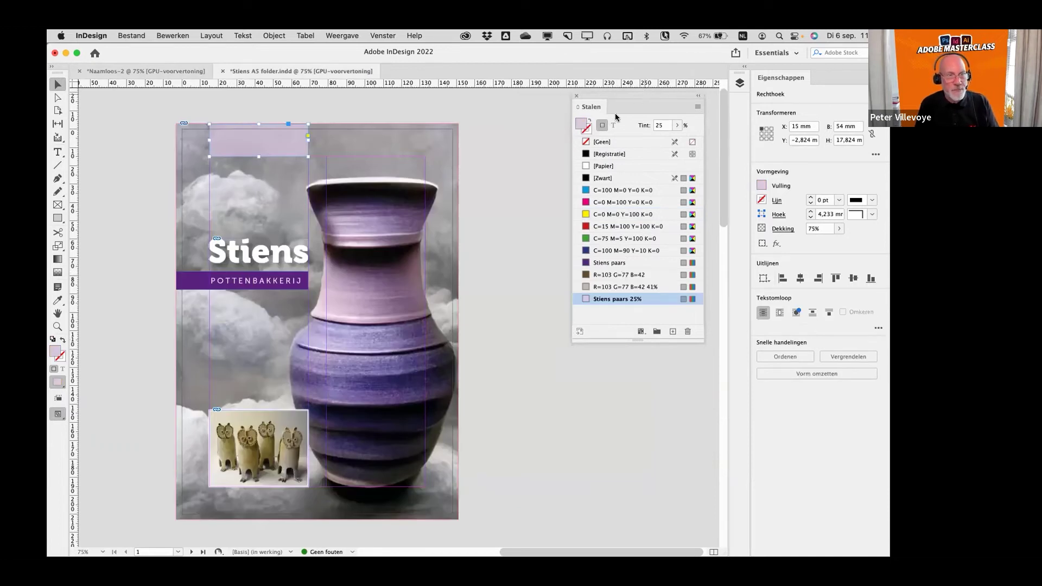
left_click_drag(642, 98, 608, 120)
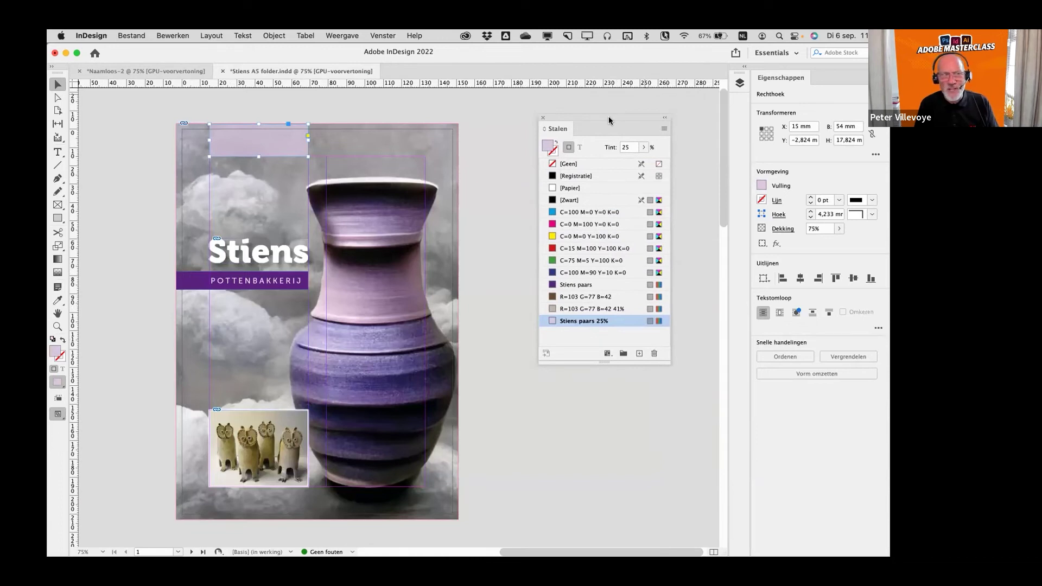
left_click(199, 286)
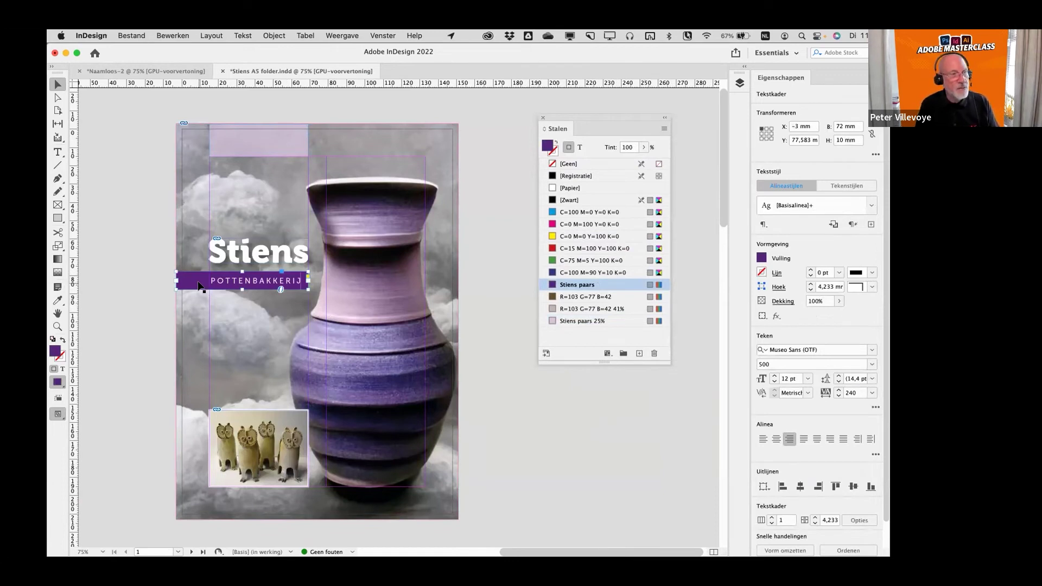
key("super+grave")
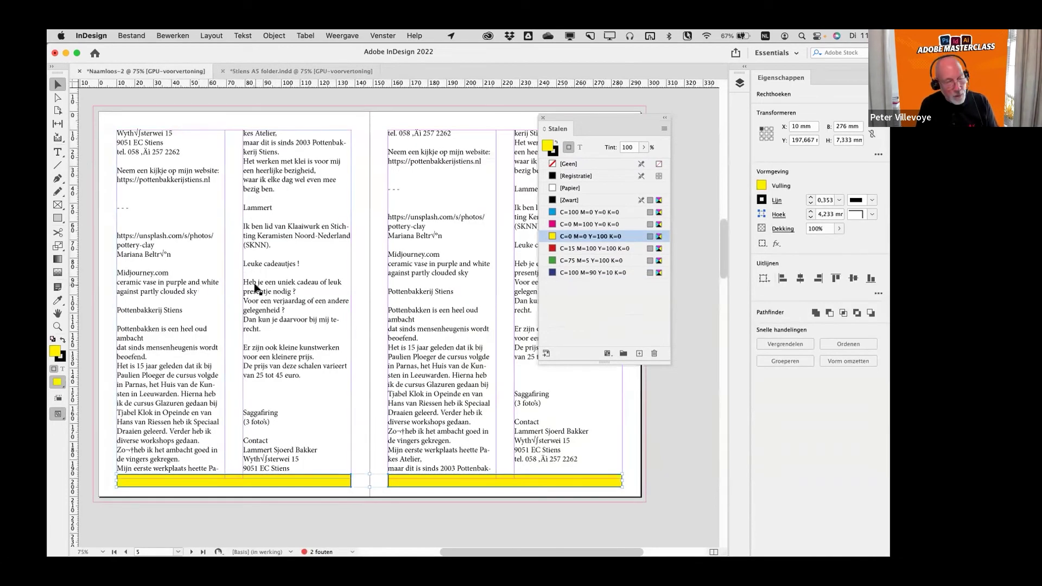
key("super+v")
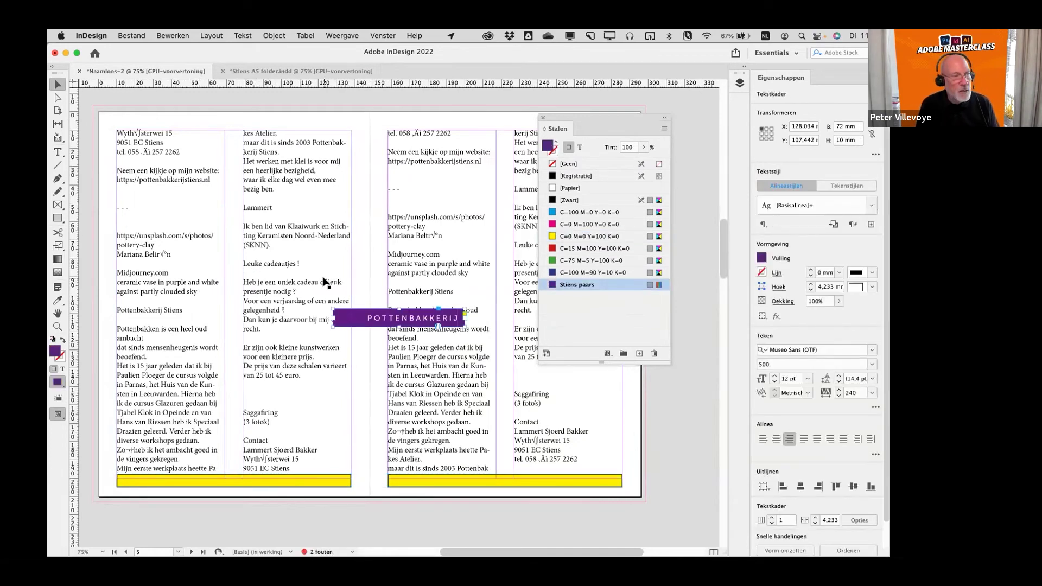
- Delete the pasted POTTENBAKKERIJ frame from the Naamloos-2 spread
left_click(380, 122)
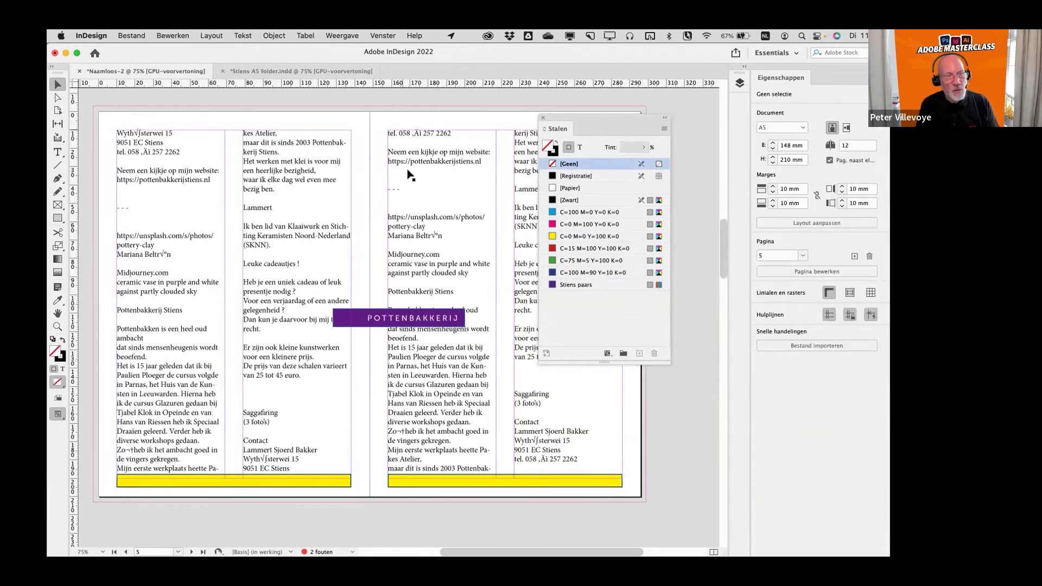
left_click(380, 324)
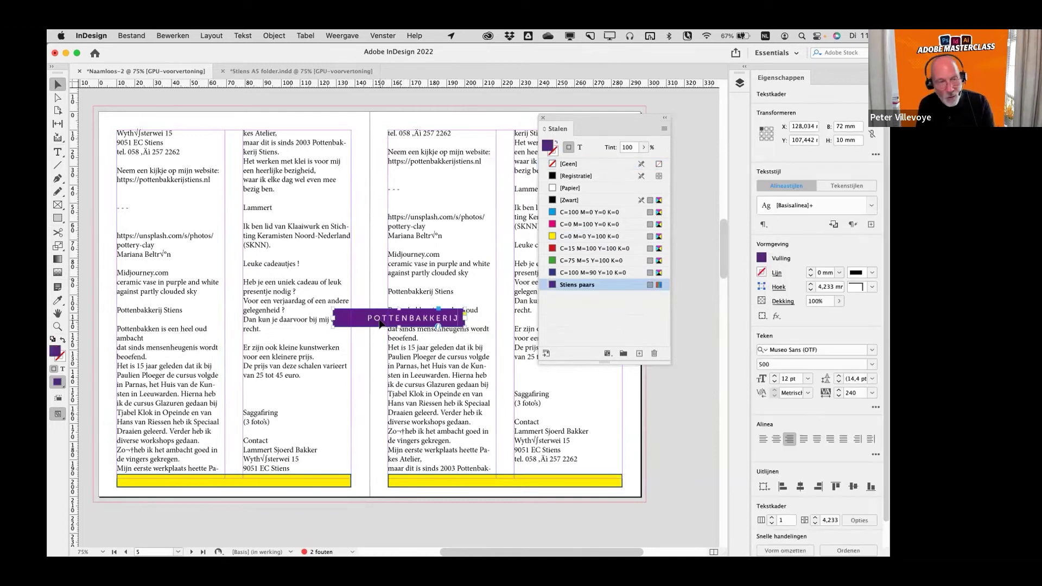
key("Delete")
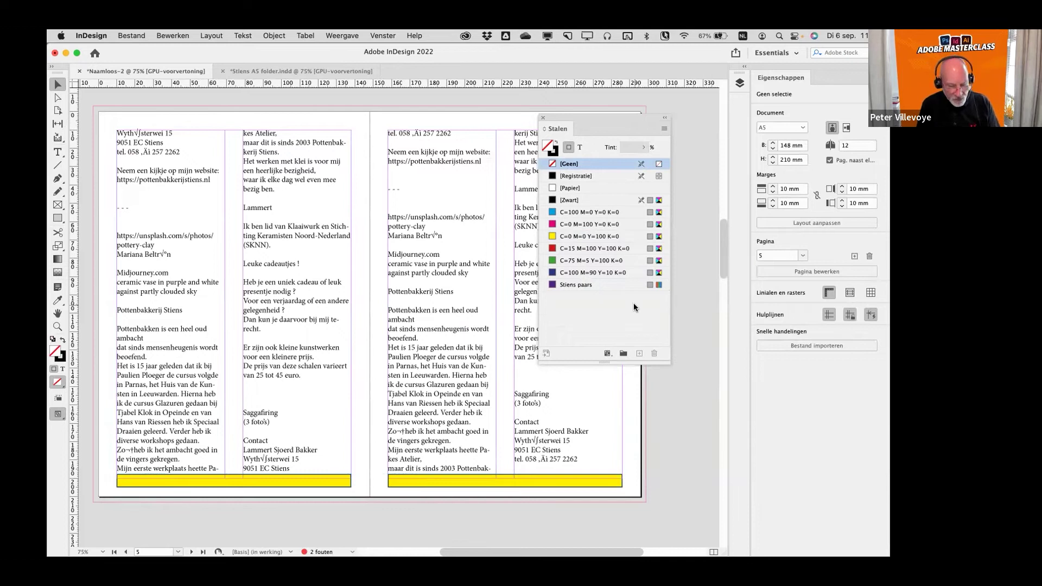
- Return to the Stiens A5 folder document and select the four swatches from Stiens paars through Stiens paars 25%
key("super+grave")
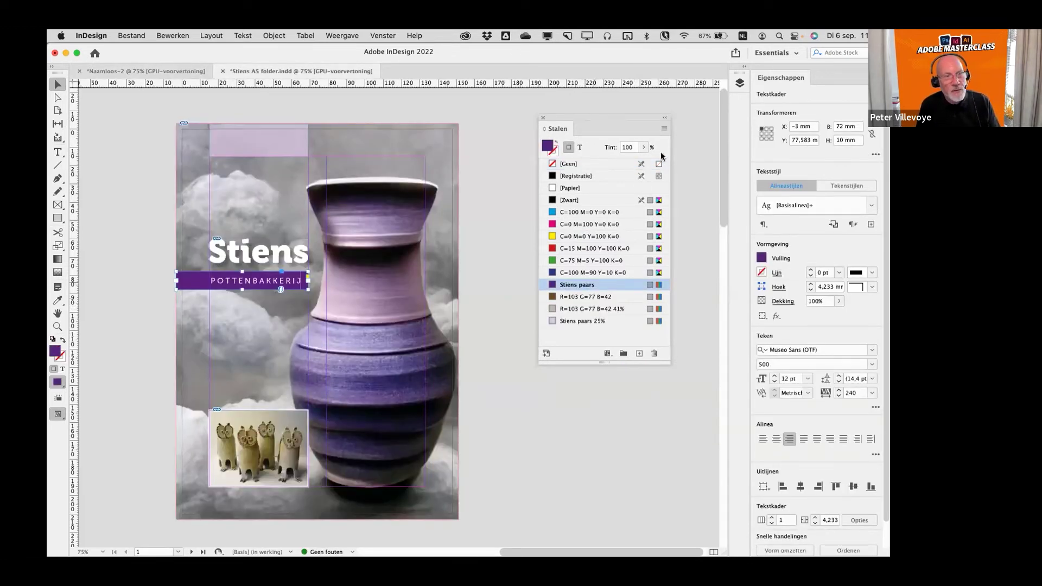
left_click(663, 131)
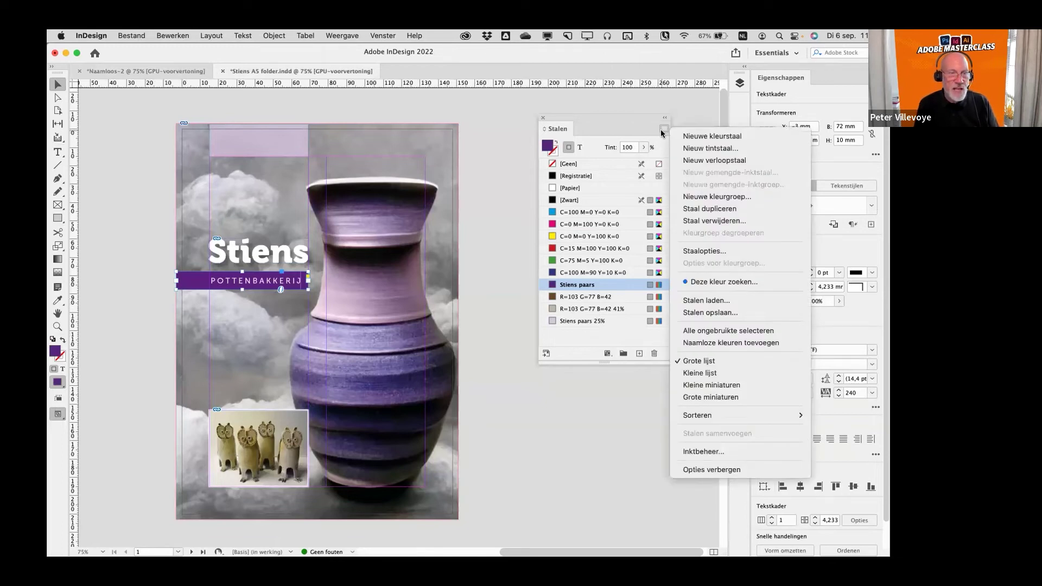
left_click(686, 313)
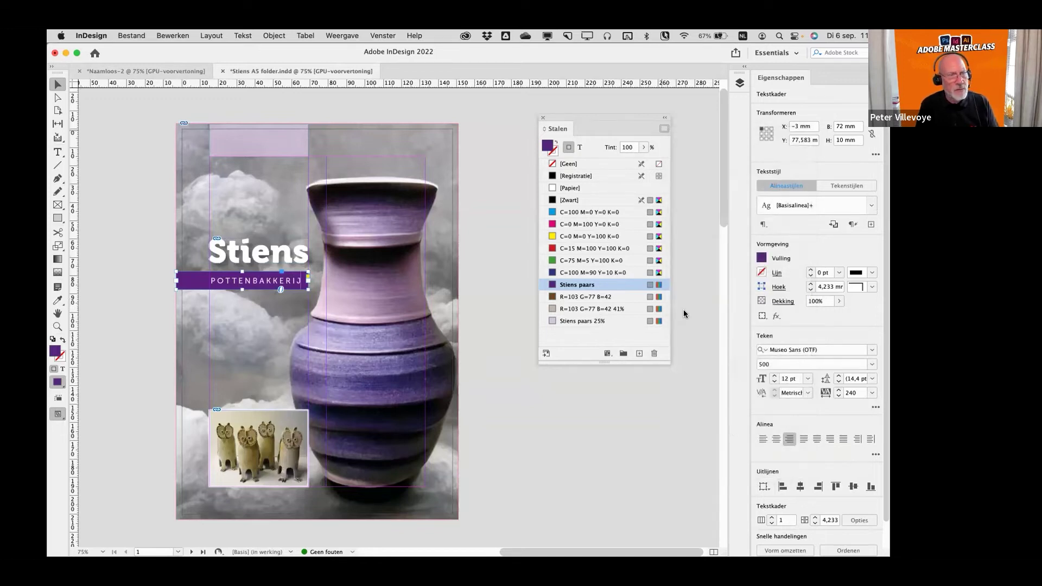
left_click(630, 378)
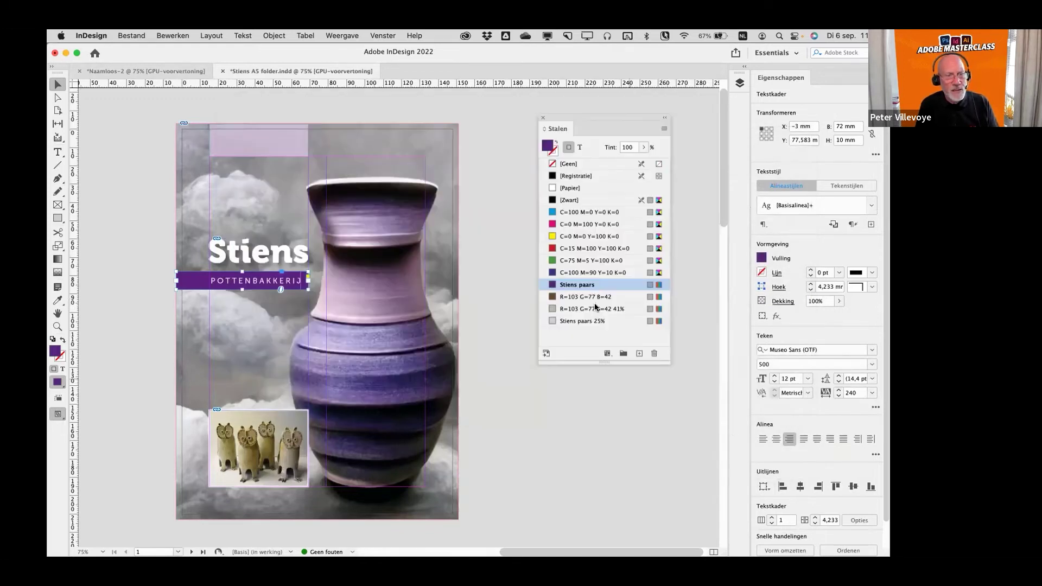
left_click(591, 321, "shift")
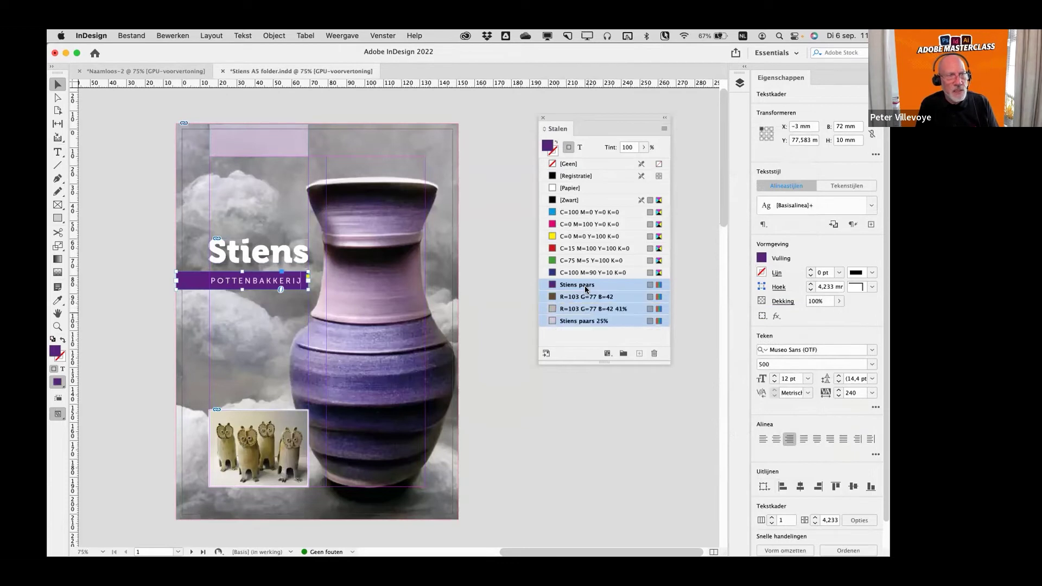
- Save the selected swatches to the Stiens folder as a swatch file named "stalen uit Stien"
left_click(664, 130)
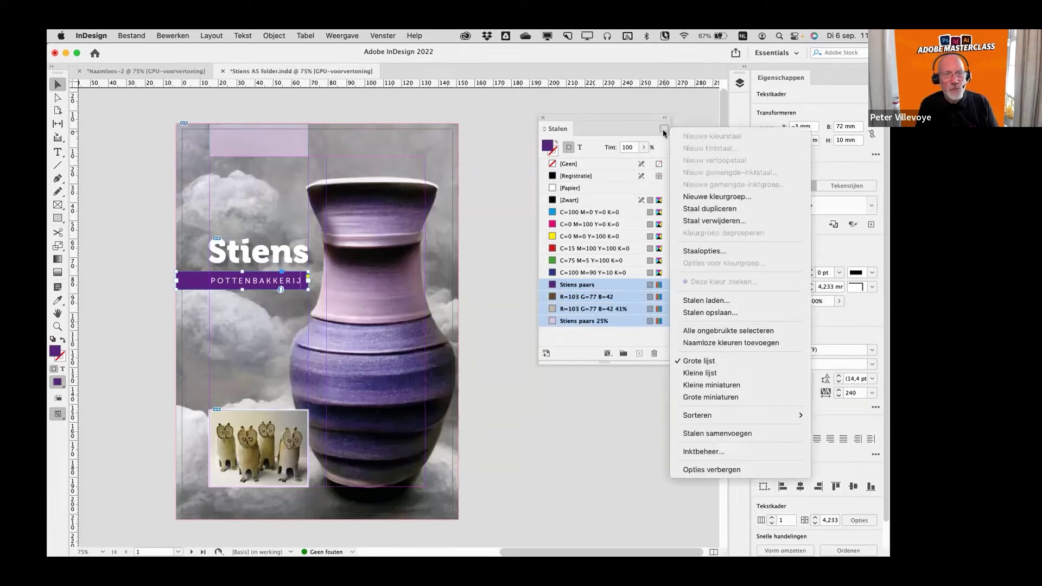
left_click(701, 313)
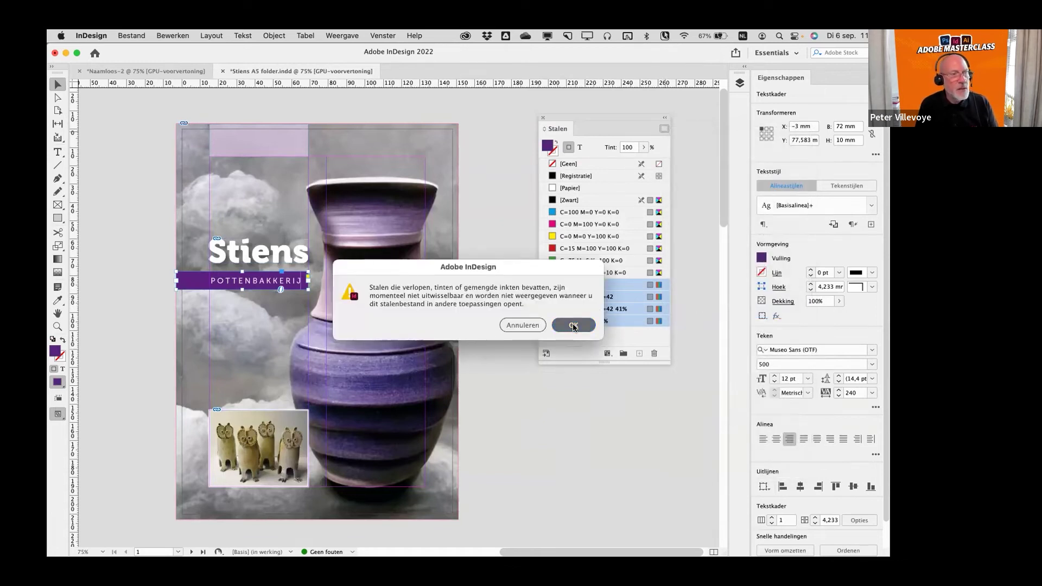
left_click(574, 325)
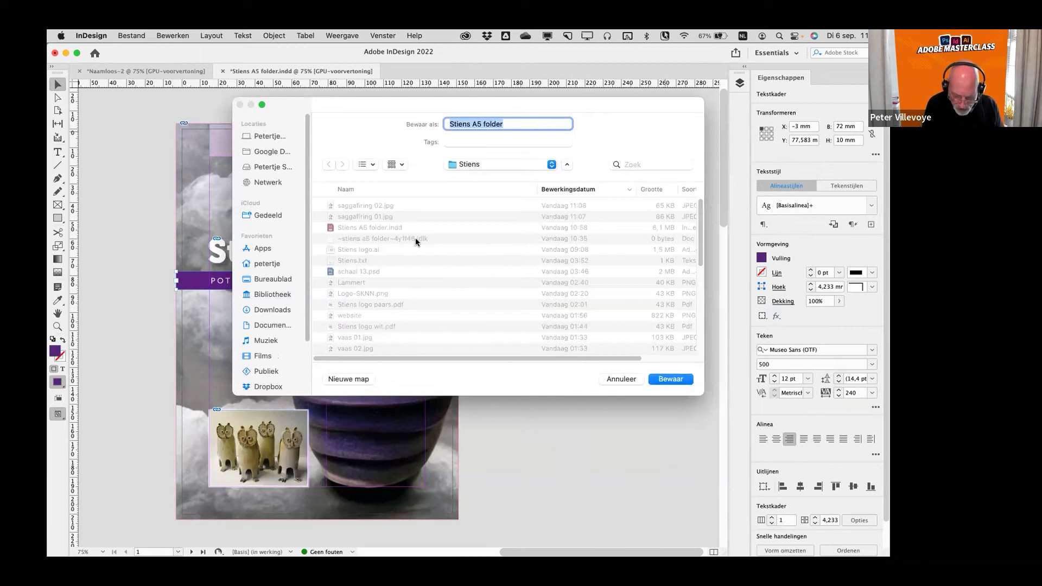
type("stalen uit Stien")
key("Return")
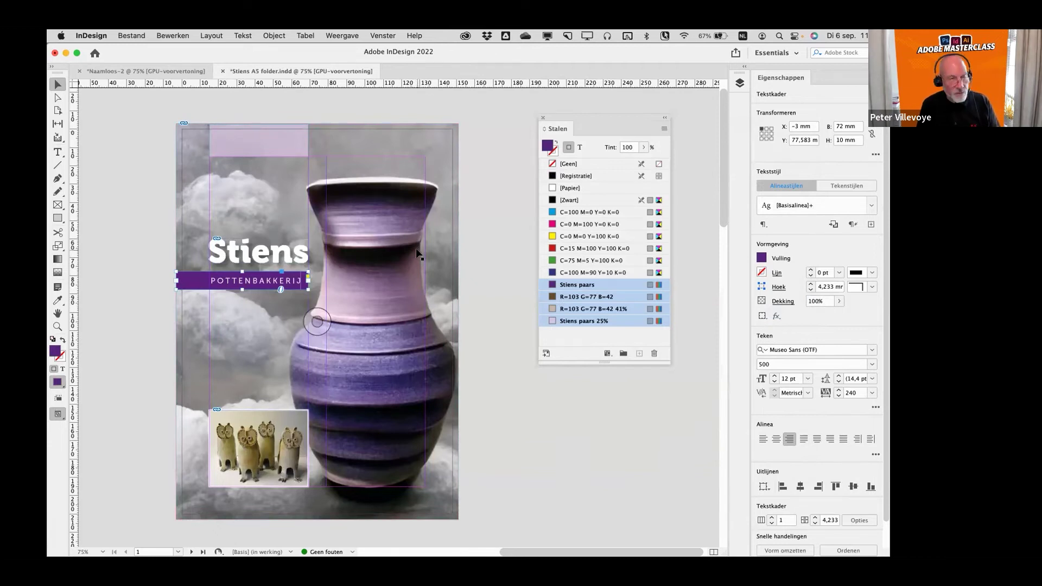
- Go back to the Naamloos-2 document and reposition the floating Swatches panel lower over the spread
key("super+w")
key("super+w")
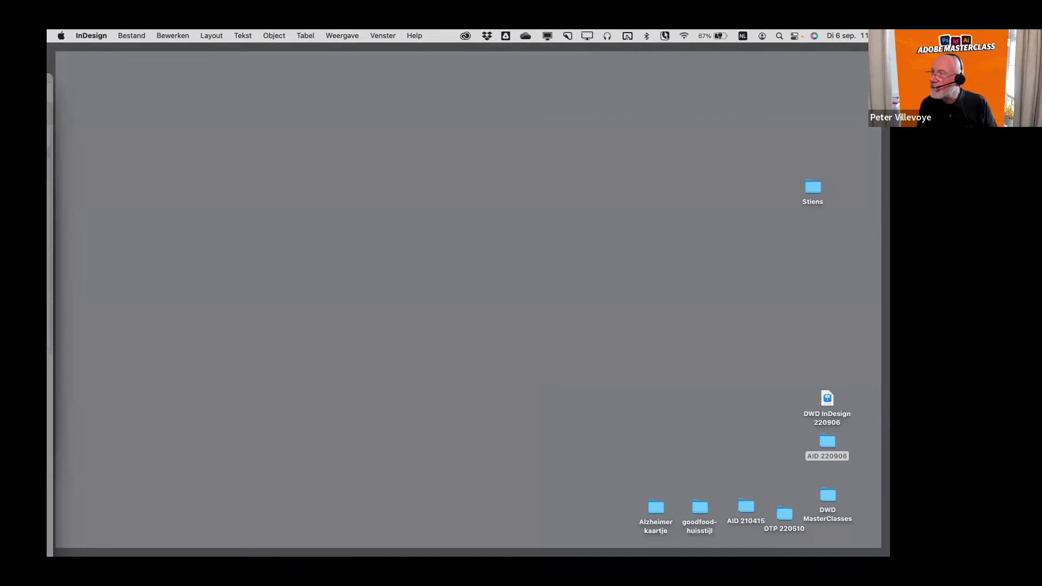
key("super+q")
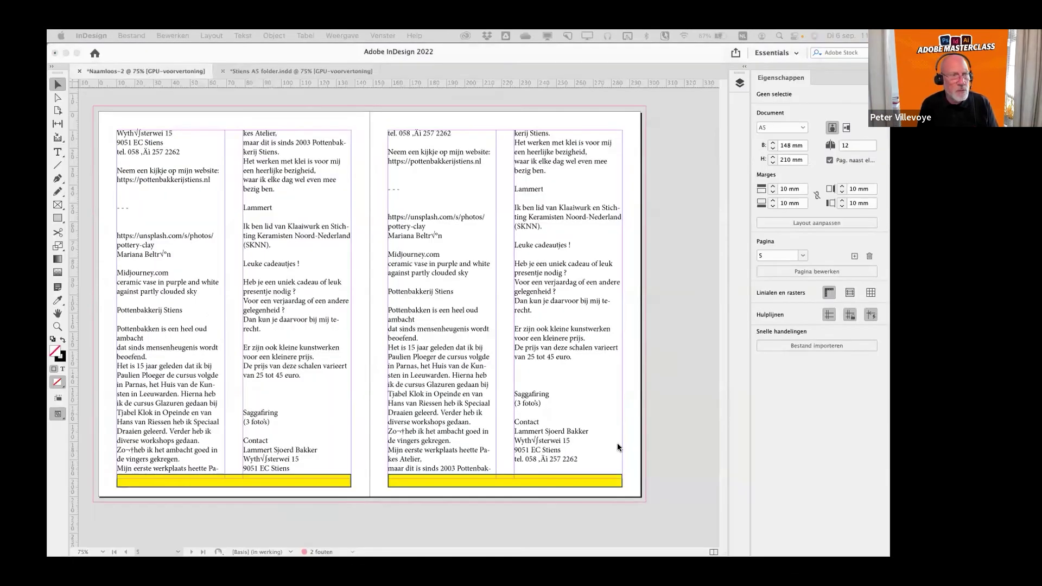
left_click(629, 401)
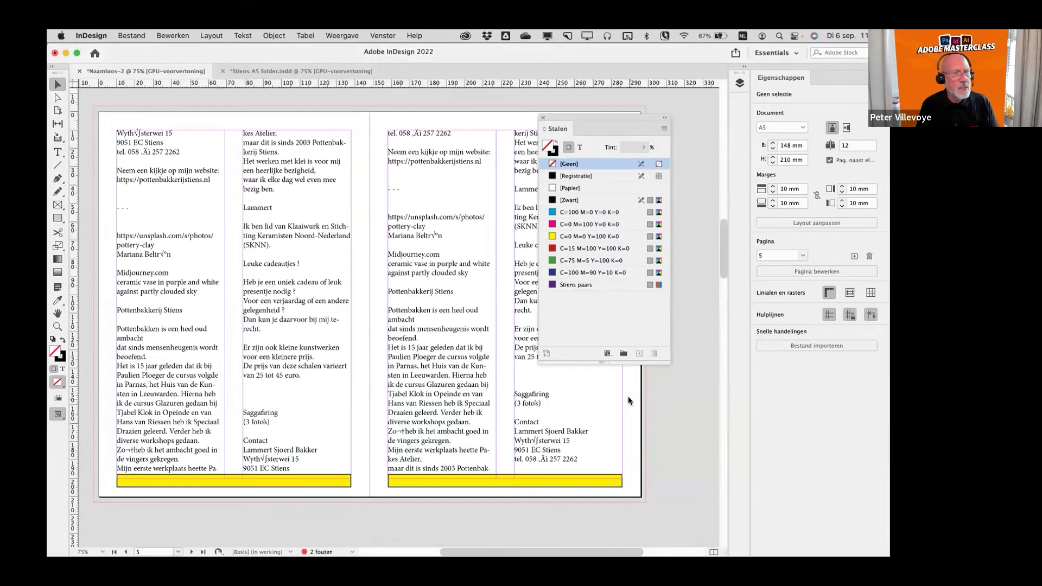
left_click_drag(597, 119, 599, 183)
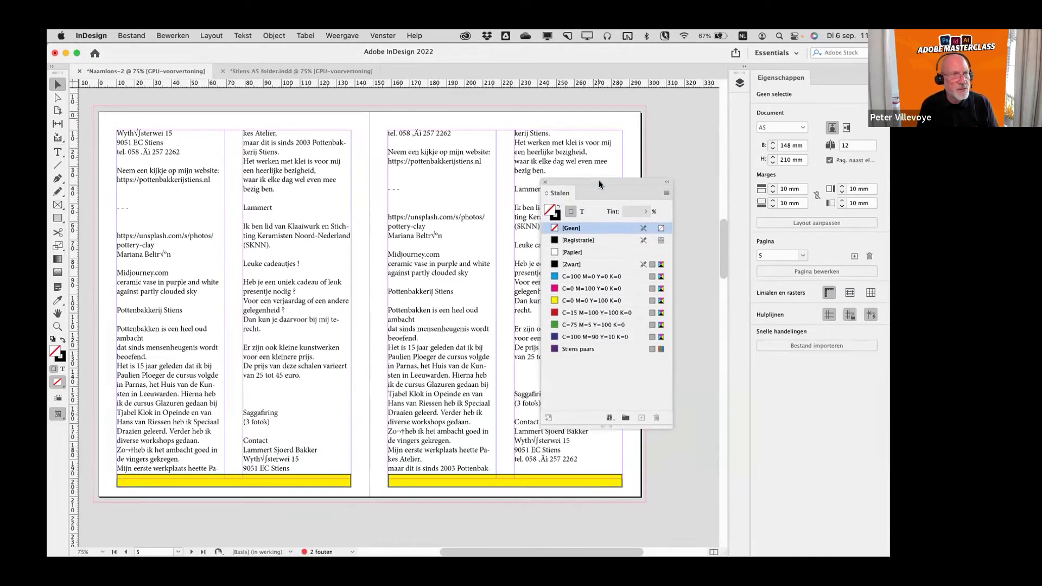
- Load the swatches from stalen uit Stien.ase into the Naamloos-2 document
left_click(666, 195)
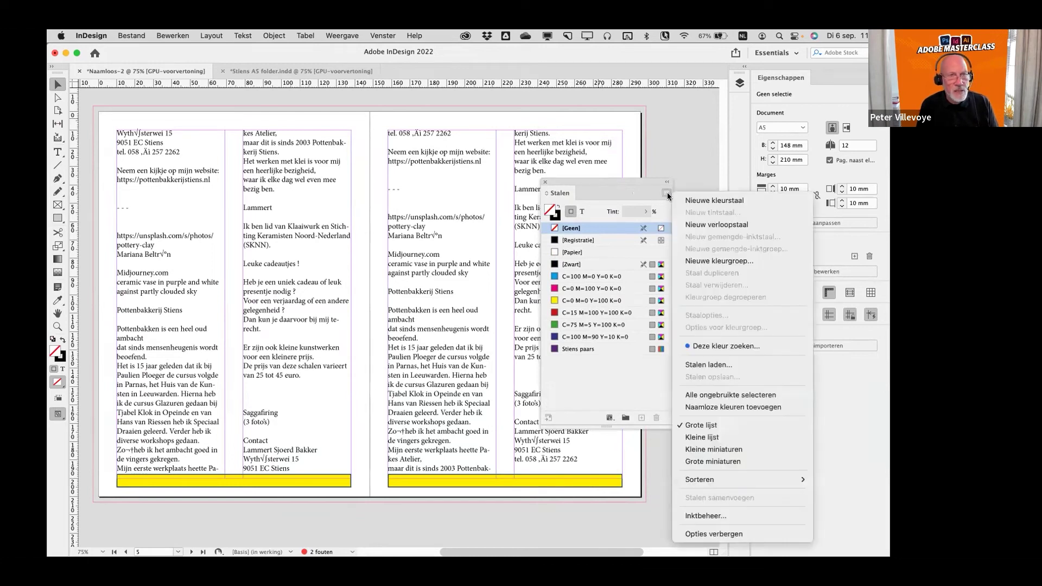
left_click(695, 364)
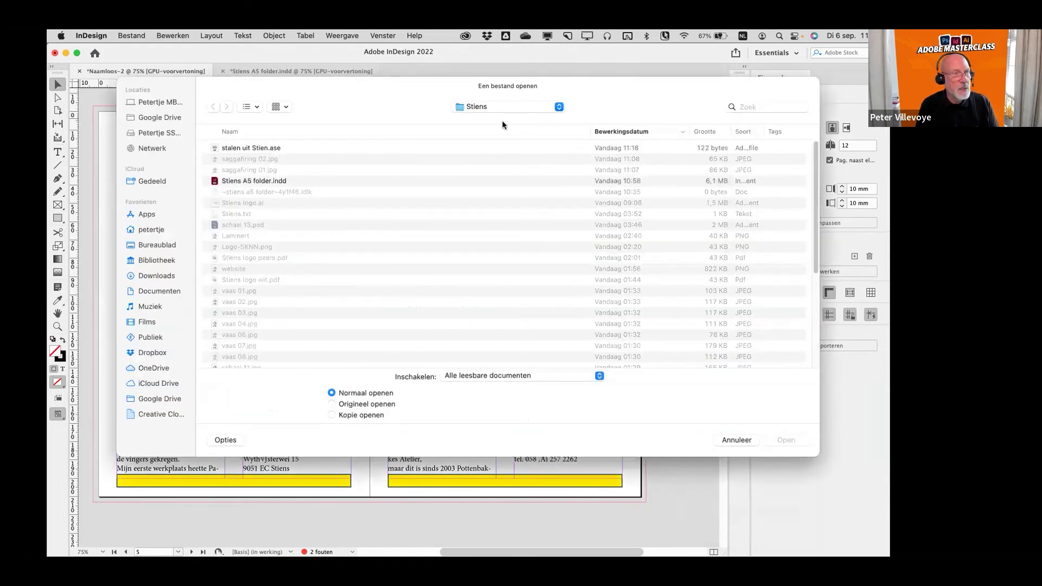
left_click(279, 147)
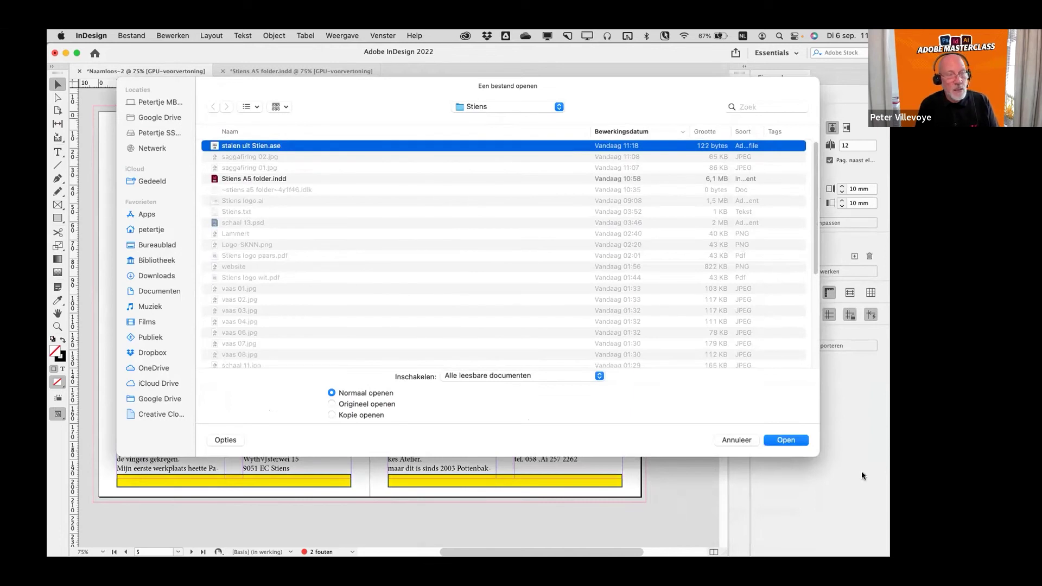
scroll(366, 161, "down", 1)
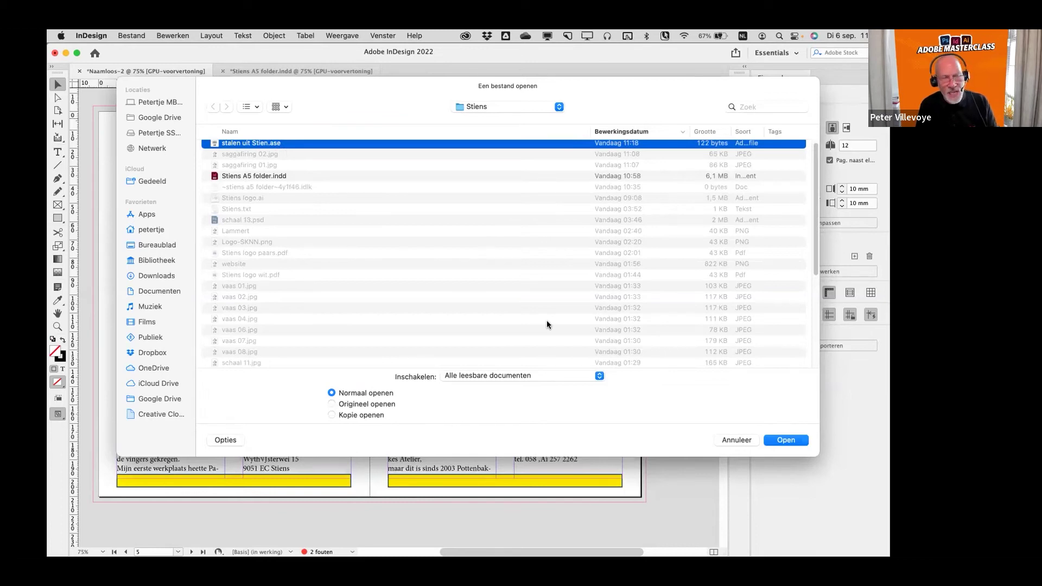
left_click(787, 441)
- Select the loaded brown swatch R=103 G=77 B=42 and look over the available swatch commands
left_click(589, 373)
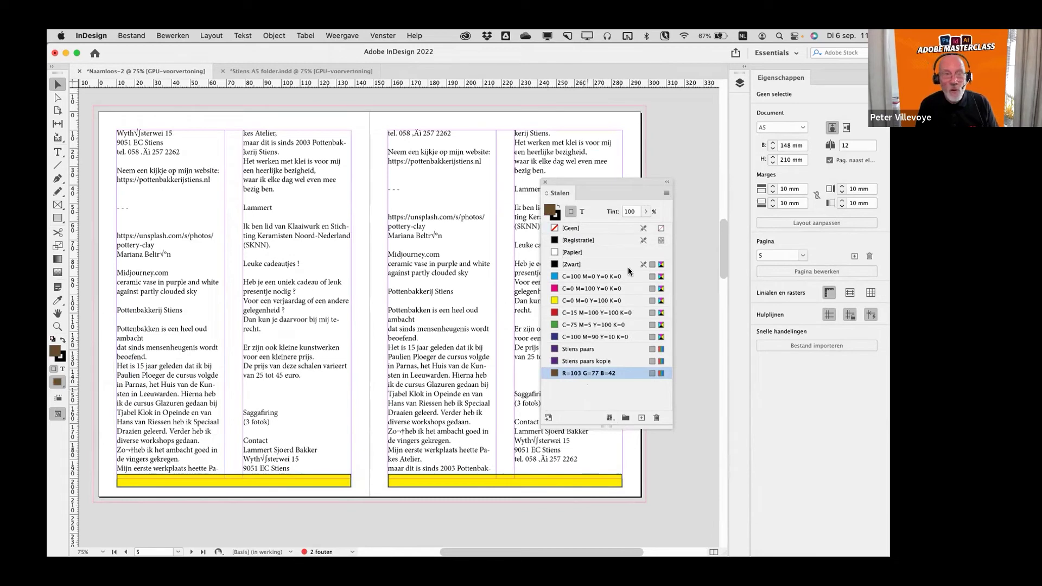
left_click(666, 193)
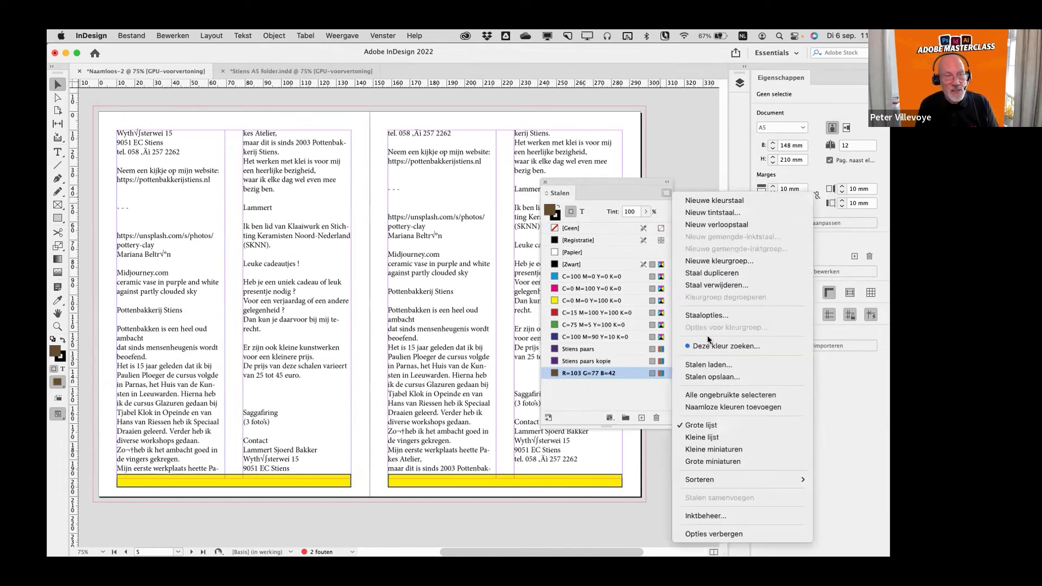
left_click(653, 88)
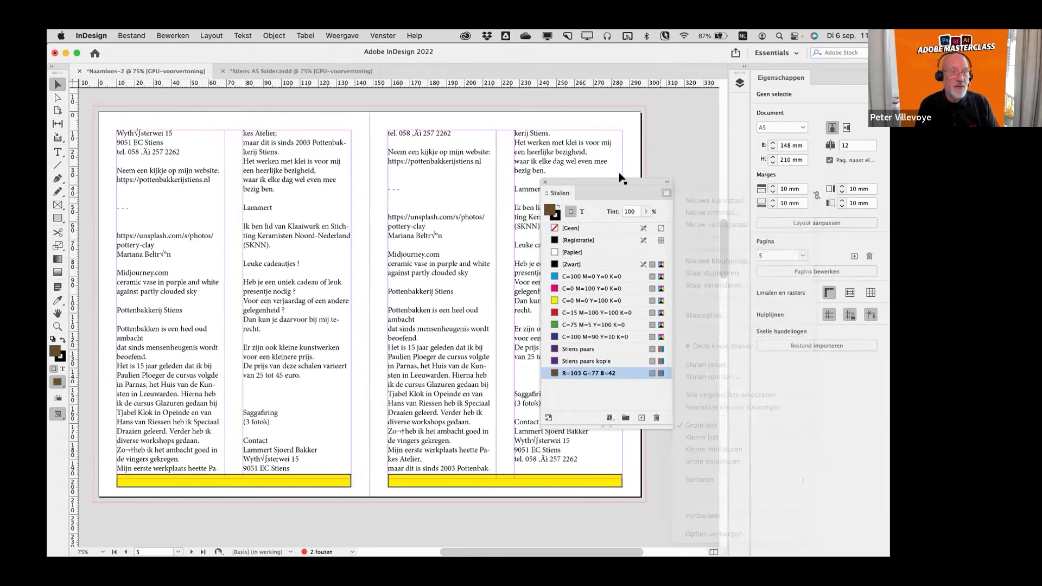
- Show the CC Libraries, browse the assets and colours in the Seats & Sofas CC test library, and close the libraries again
left_click(383, 36)
mouse_move(385, 65)
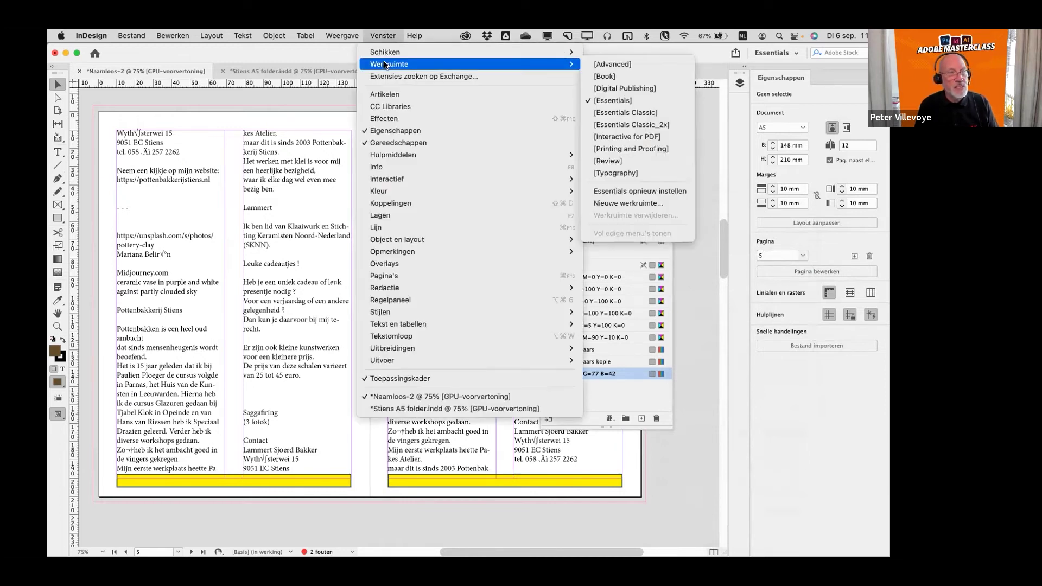
left_click(385, 107)
left_click_drag(473, 191, 675, 117)
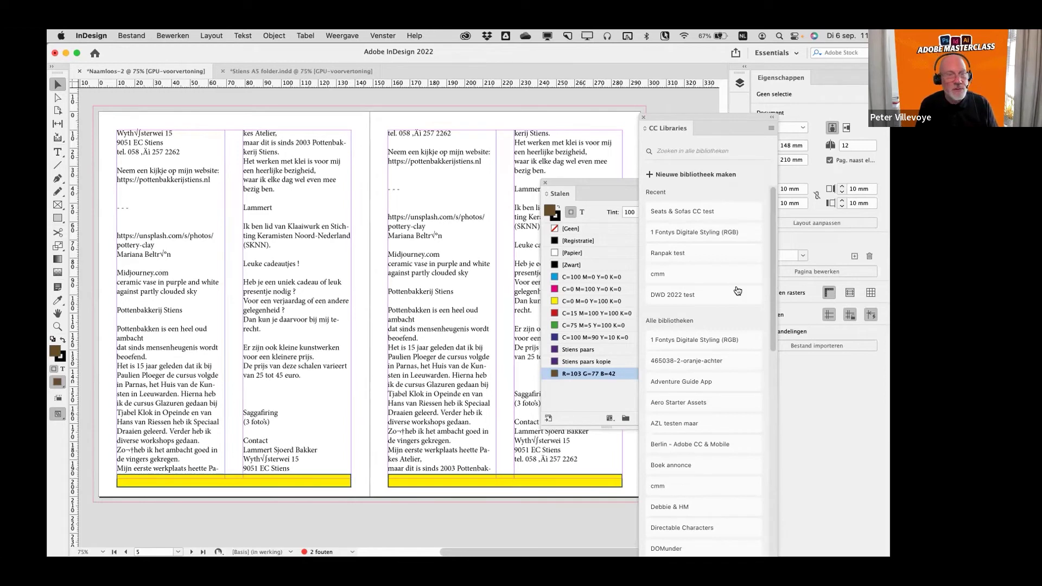
scroll(732, 292, "down", 5)
scroll(733, 292, "up", 5)
left_click(683, 212)
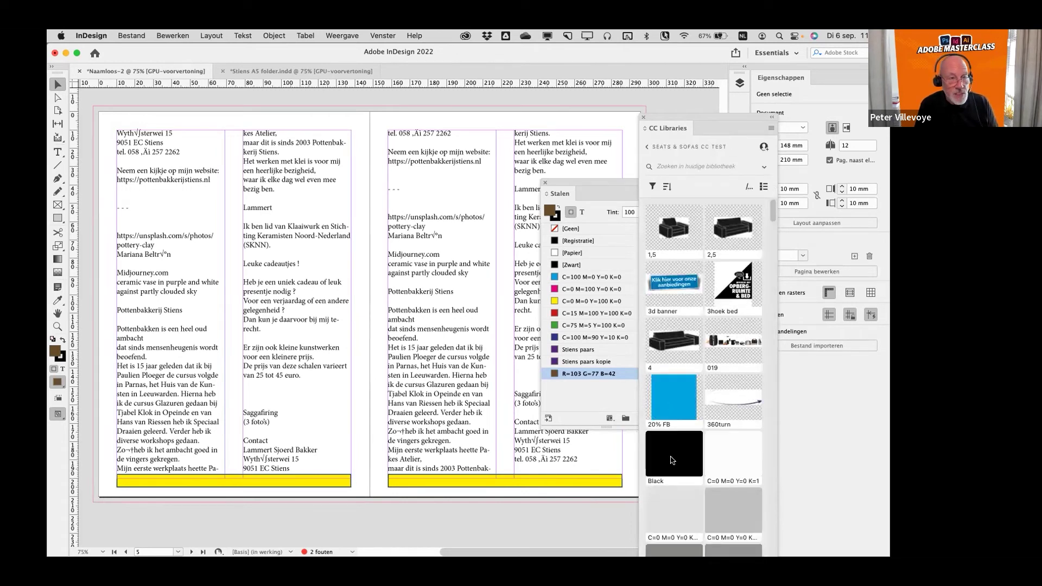
scroll(719, 483, "down", 5)
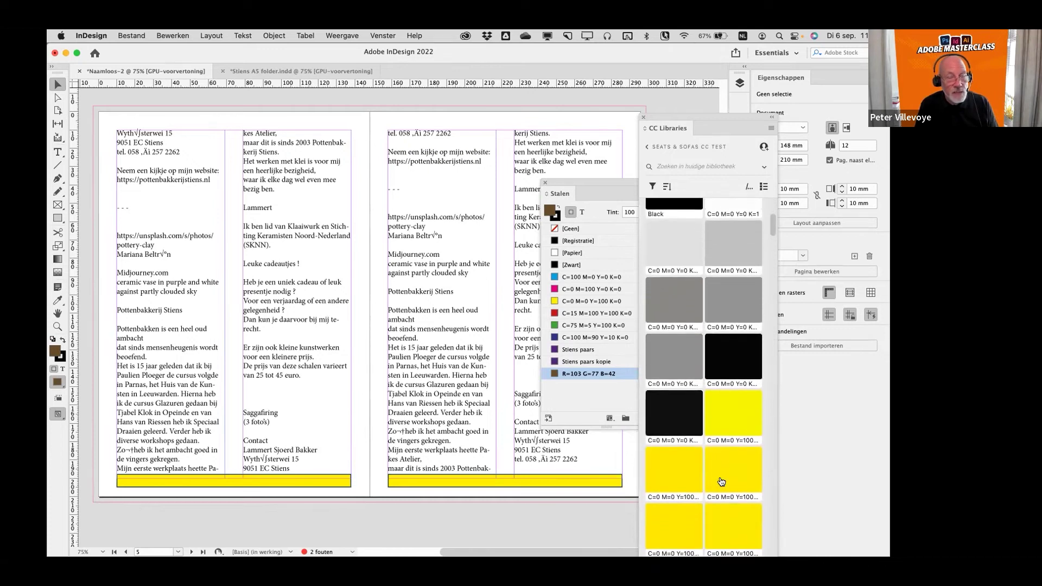
scroll(719, 477, "up", 5)
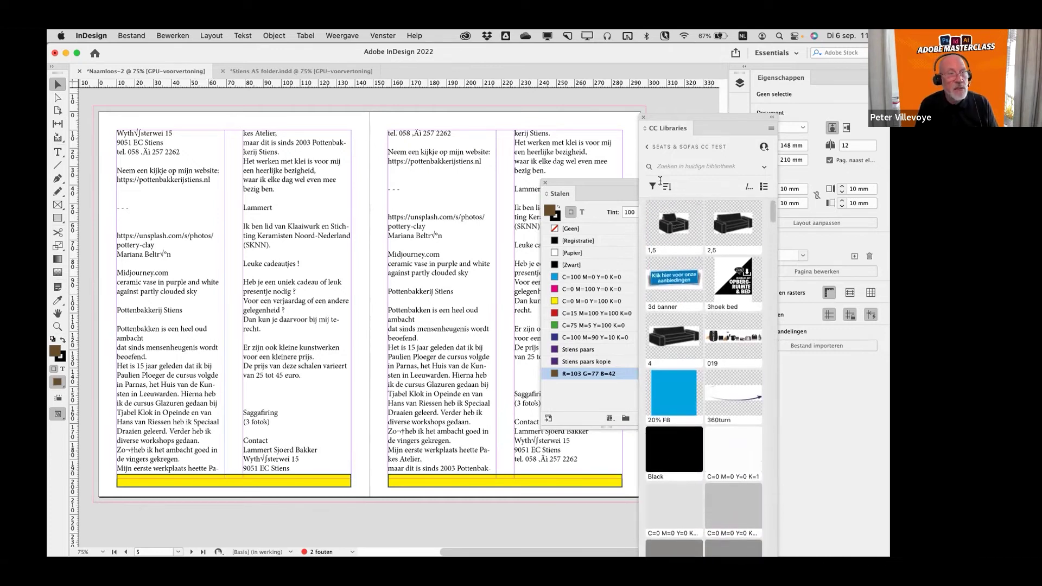
left_click(644, 118)
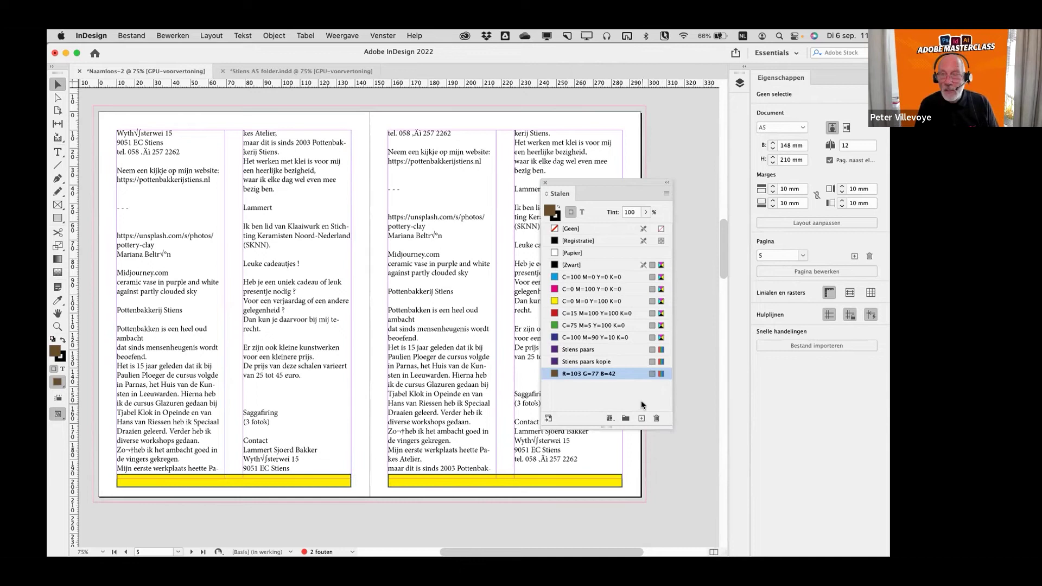
- Switch to the Pages document with participant questions and read the question about formats for a banner and postcard
key("super+Tab")
key("super+Tab")
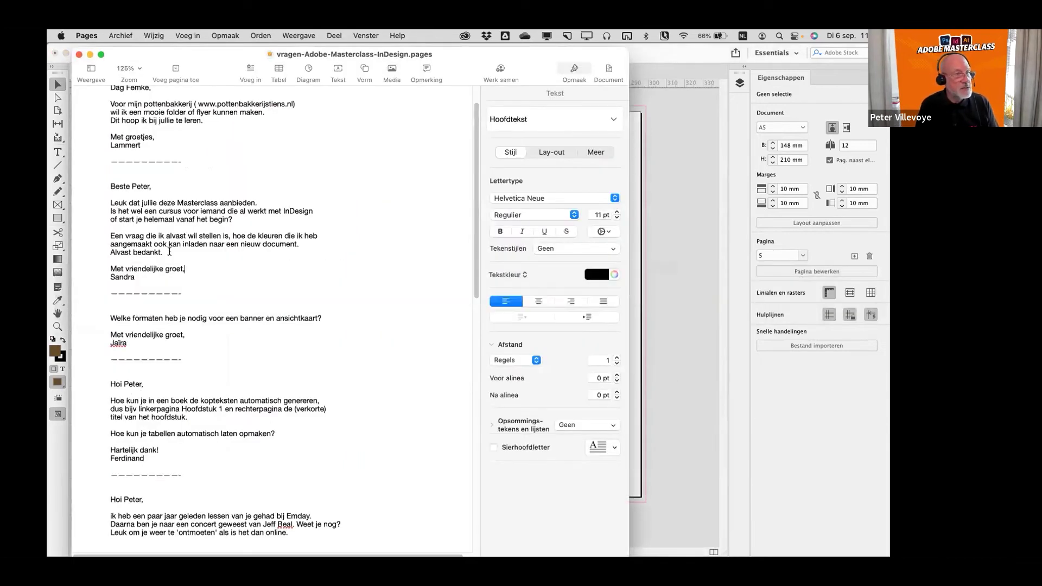
triple_click(165, 320)
left_click(325, 350)
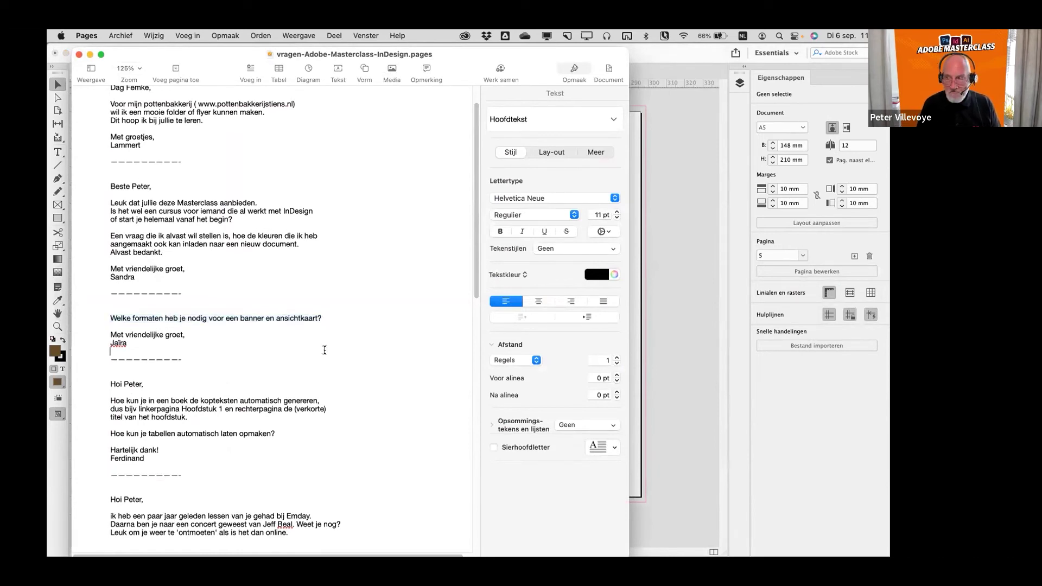
- Switch back to InDesign and examine the new document presets and settings without creating a document
key("super+Tab")
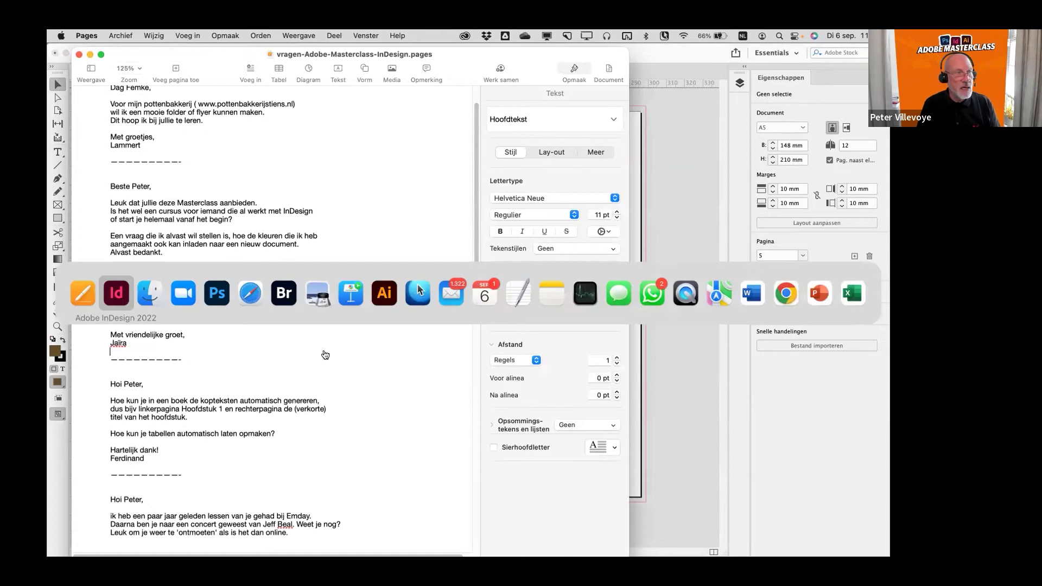
key("super+n")
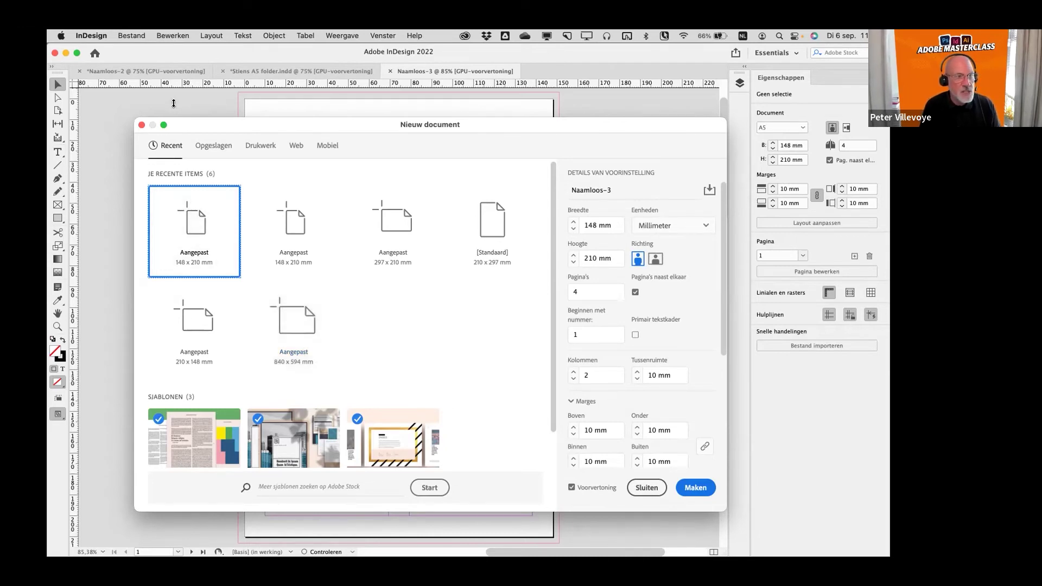
left_click(647, 488)
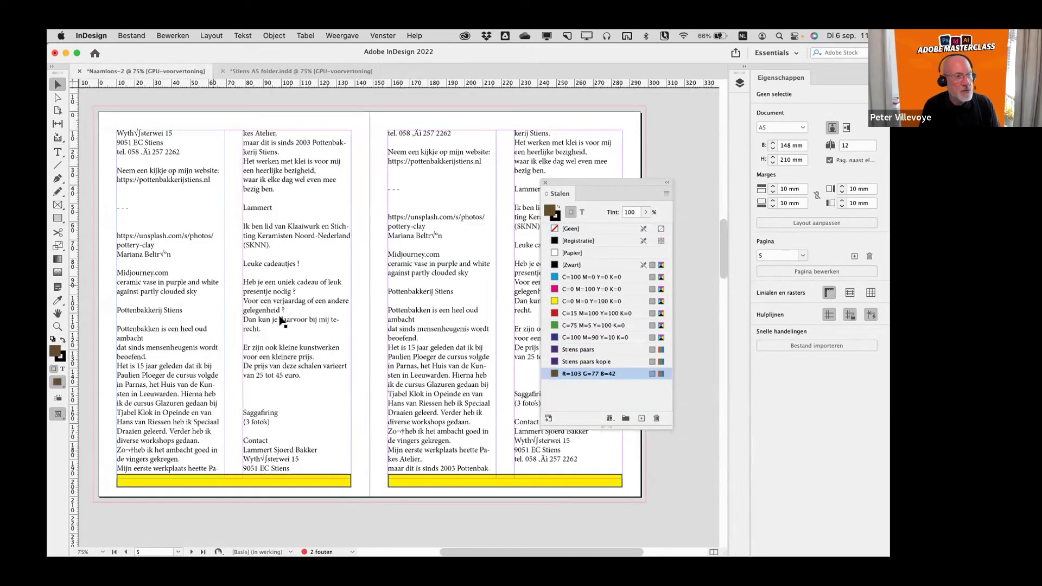
- Bring up the Stiens A5 folder document and show its cover page in preview mode
key("super+grave")
left_click(491, 324)
key("w")
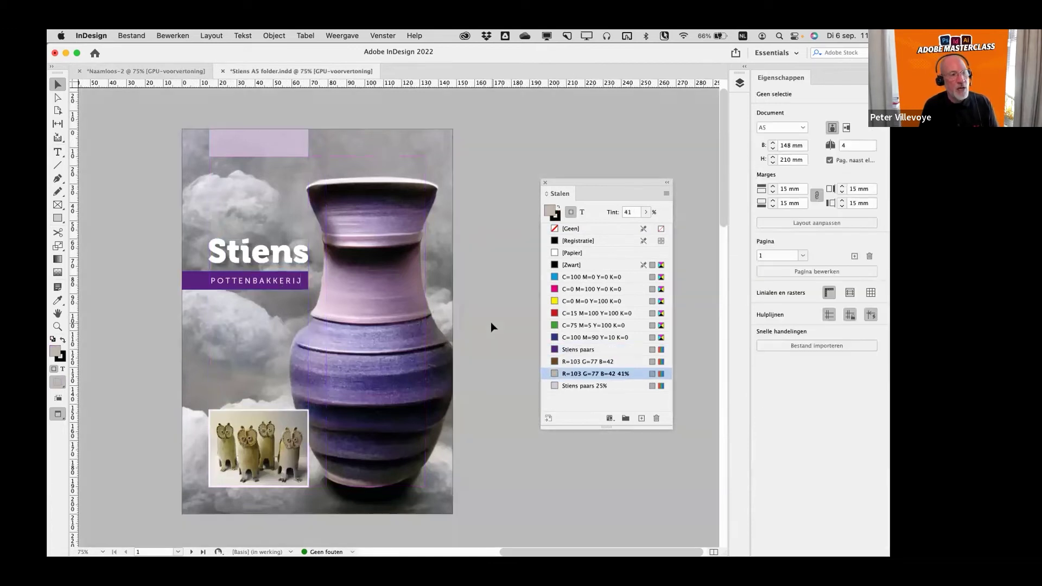
left_click(140, 35)
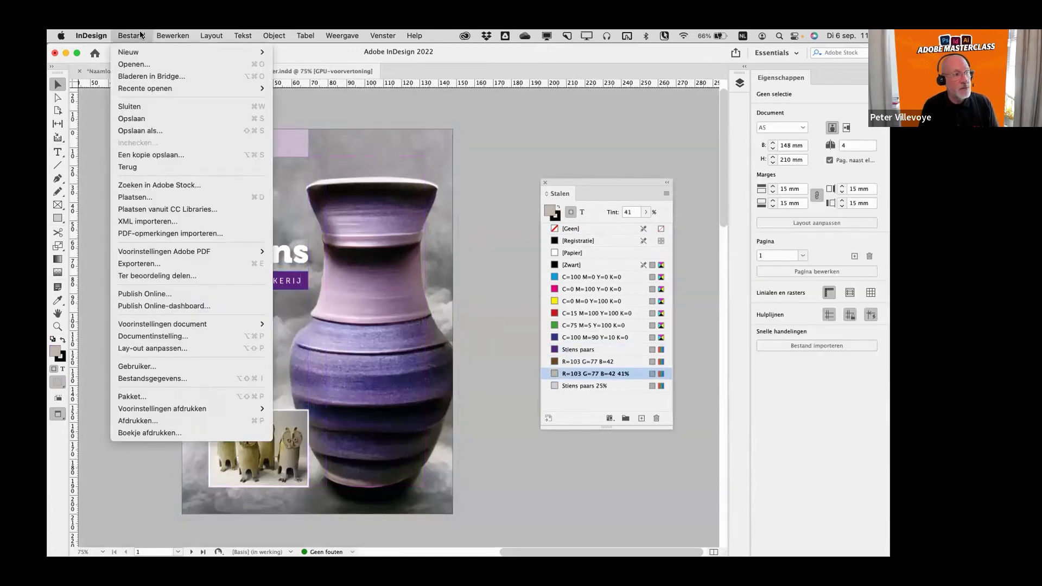
left_click(138, 267)
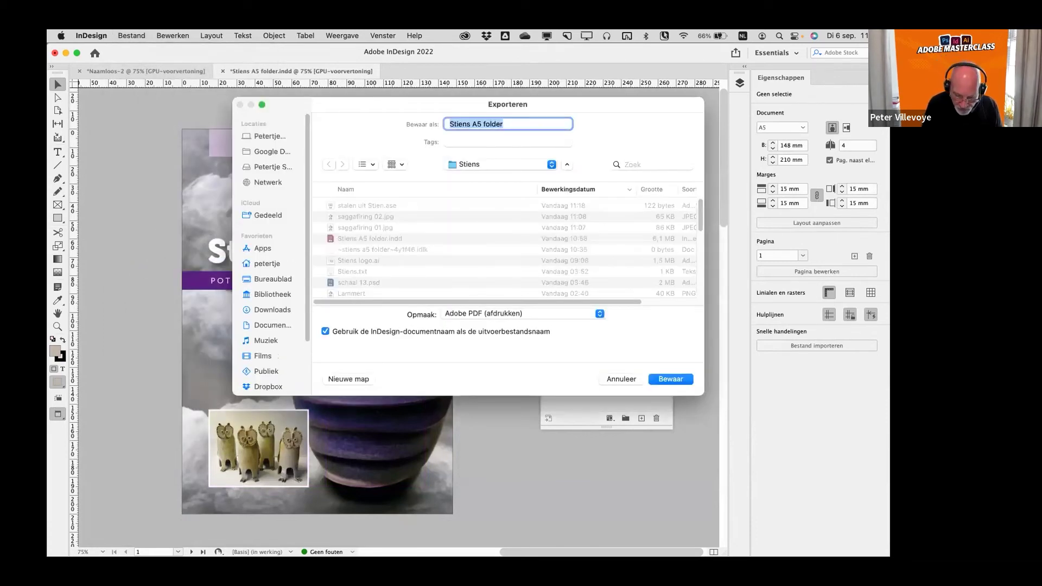
type("social post")
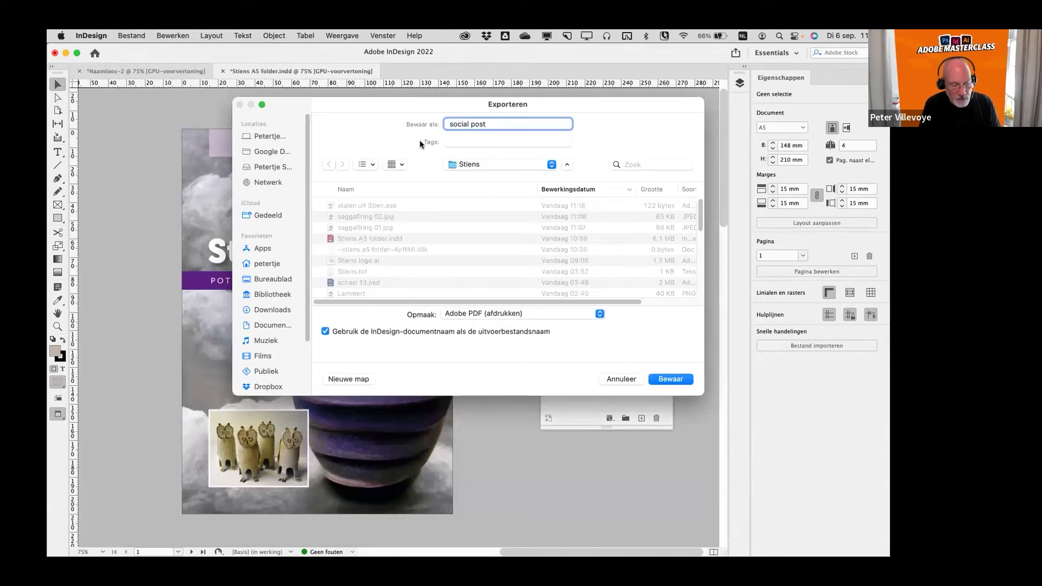
key("super+d")
key("Return")
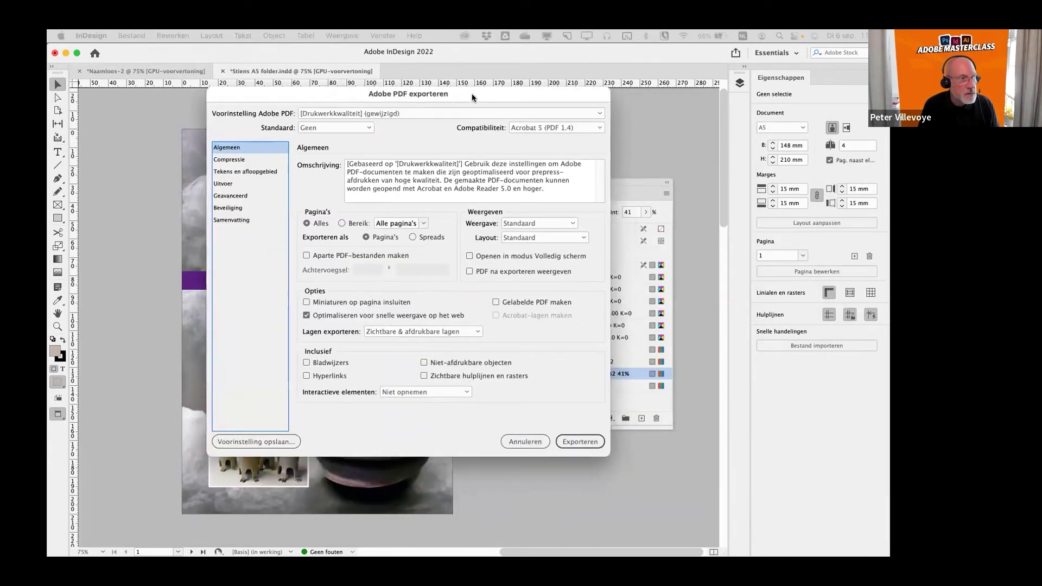
left_click(519, 443)
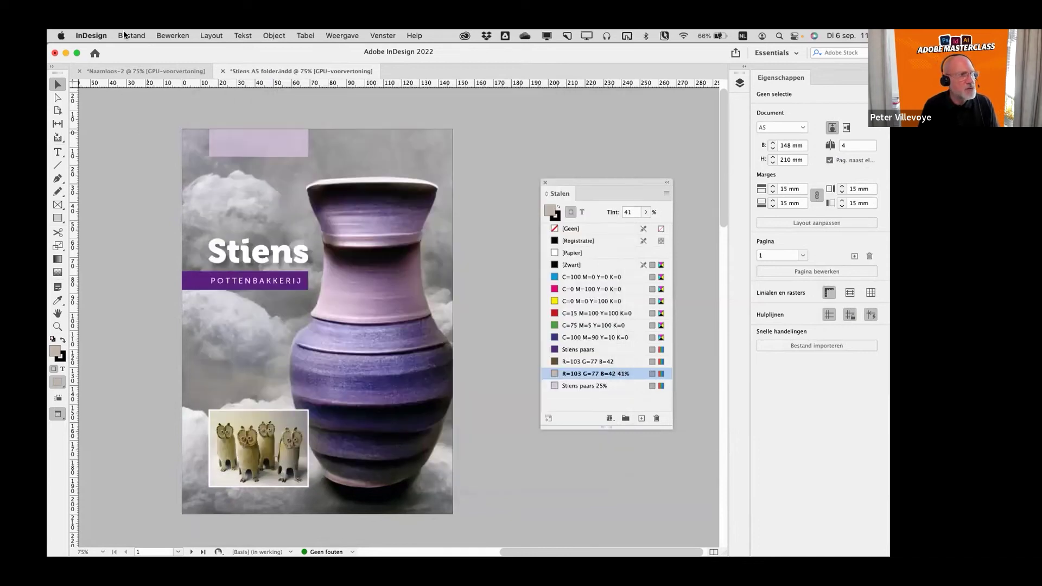
- Start a JPEG export of the Stiens A5 folder to the desktop, examine the available resolutions, and cancel the export
left_click(127, 36)
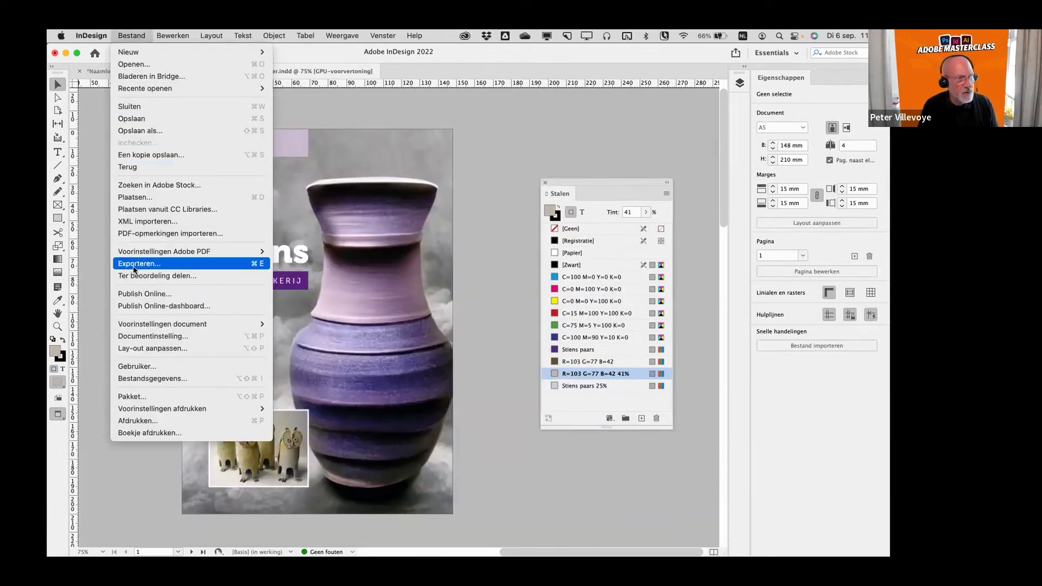
left_click(274, 286)
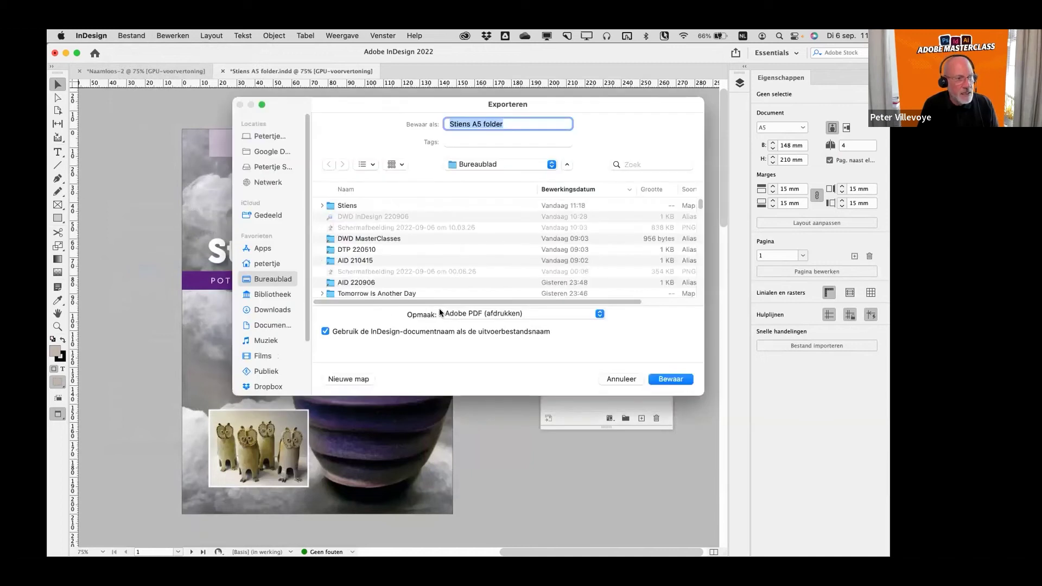
left_click(454, 316)
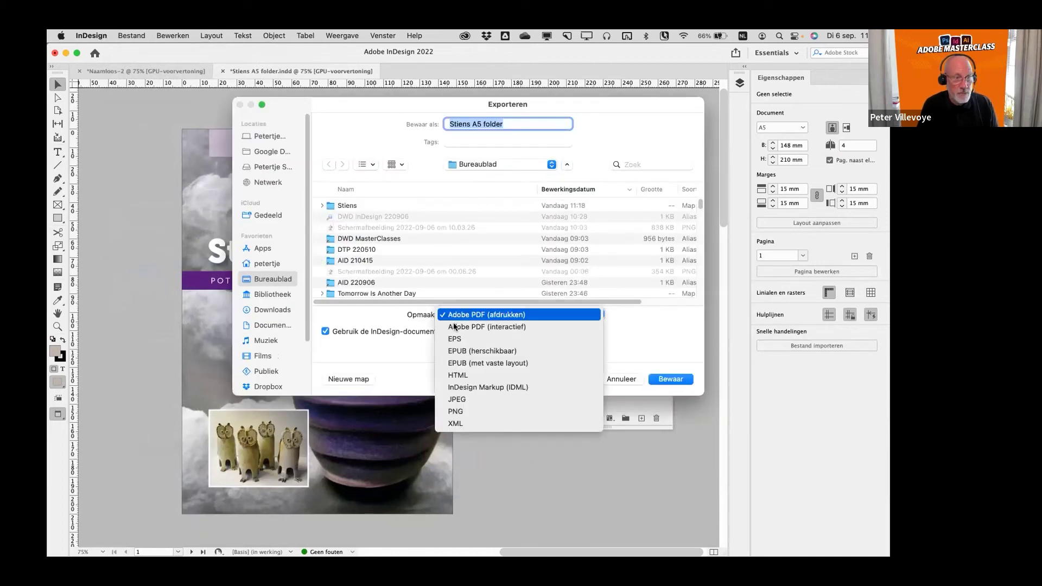
left_click(456, 400)
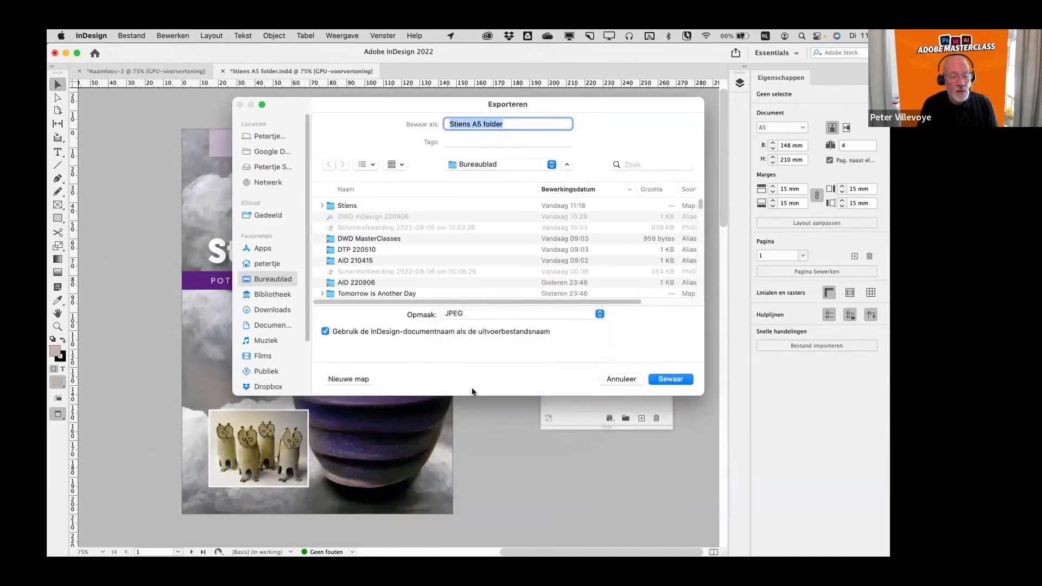
left_click(662, 379)
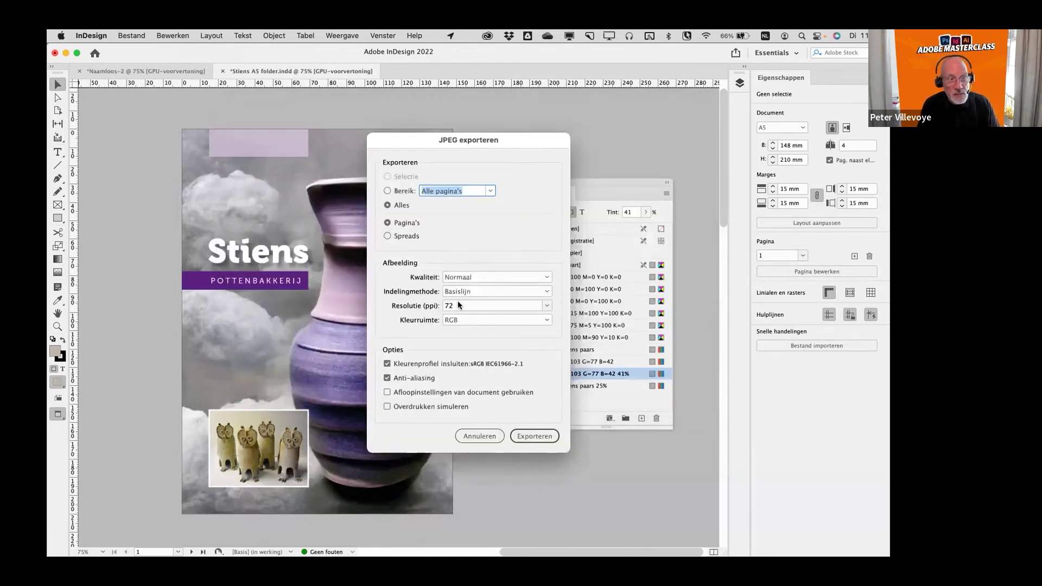
left_click(547, 306)
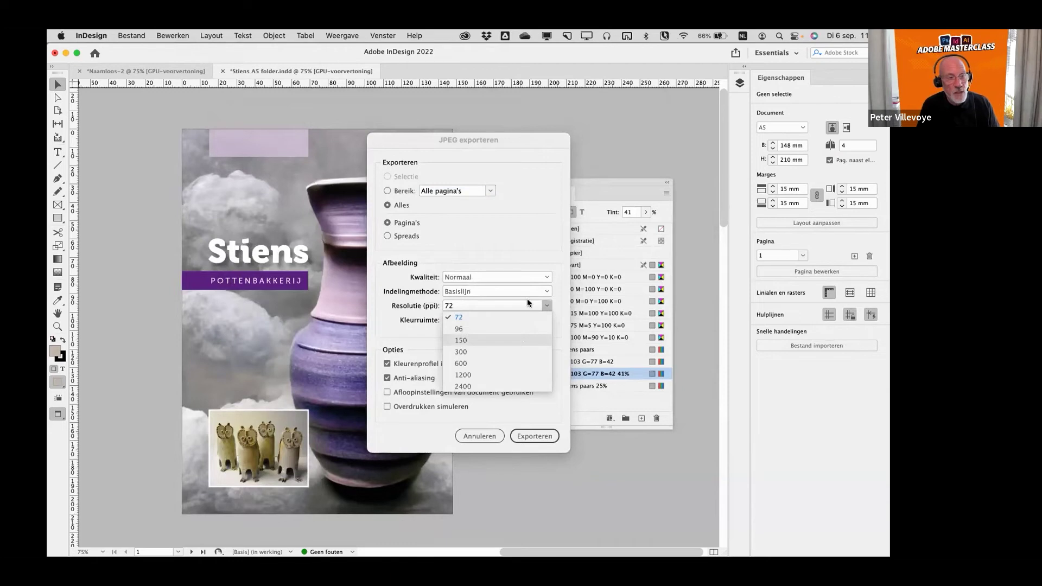
left_click_drag(532, 138, 529, 118)
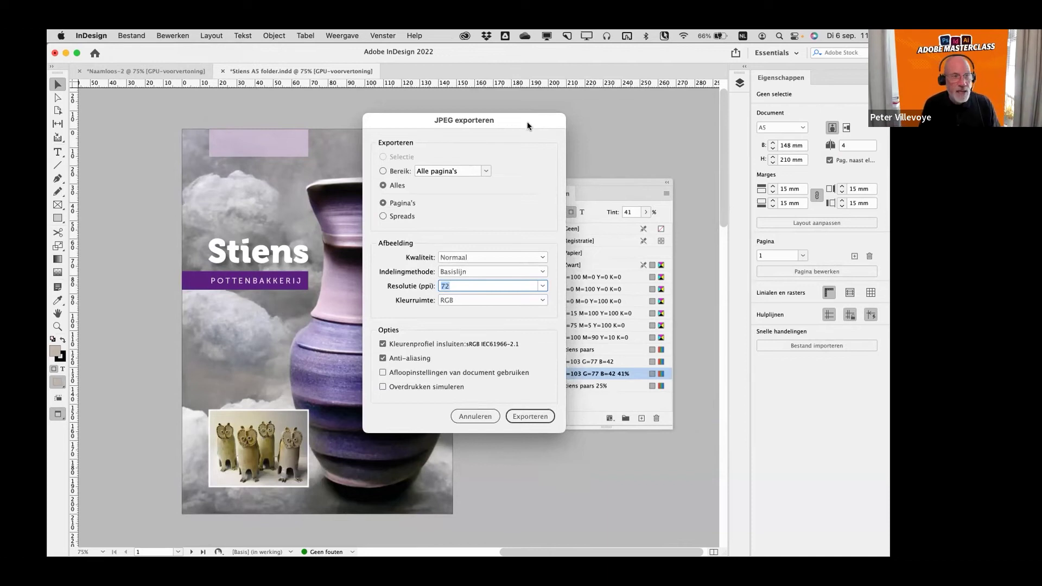
key("Escape")
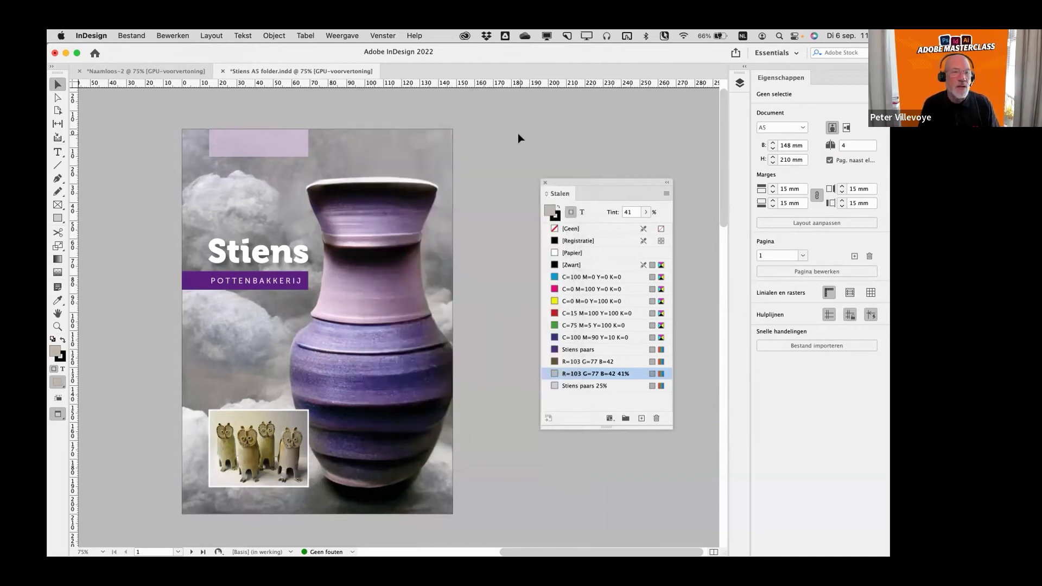
- Switch to Safari and search the web for "iab standard formats" in a new window
key("super+Tab")
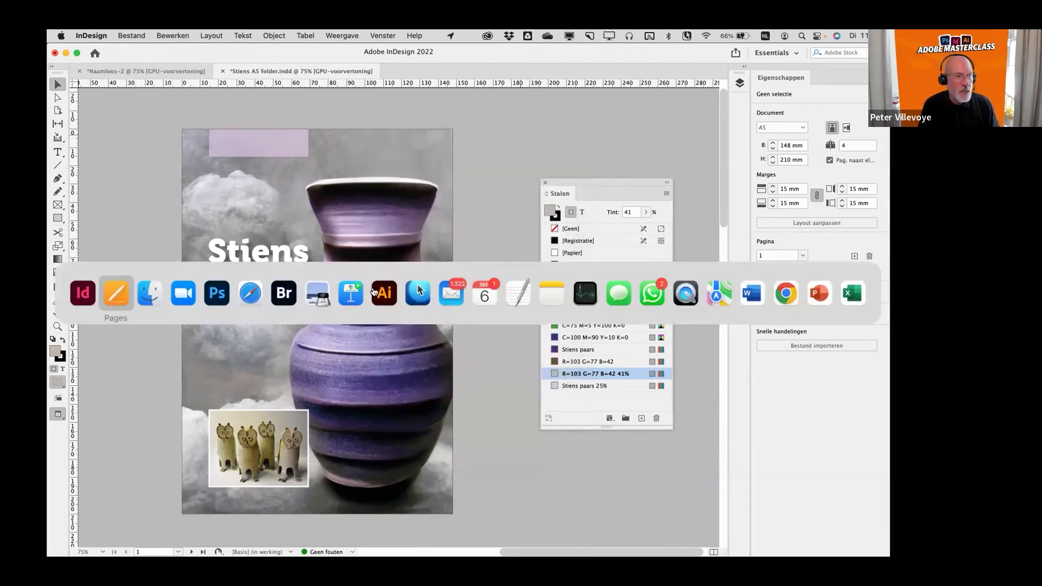
left_click(251, 300)
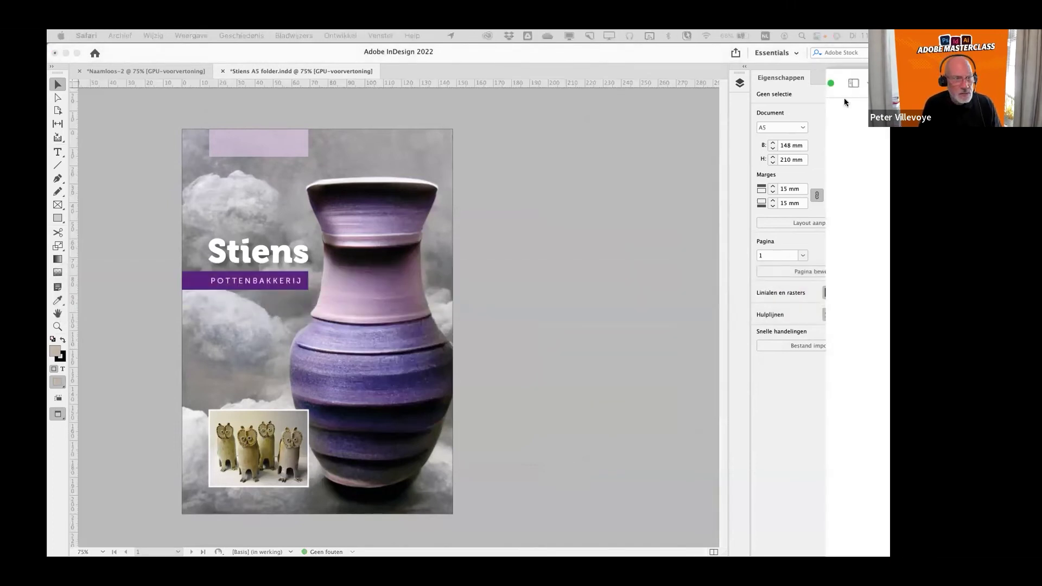
key("super+n")
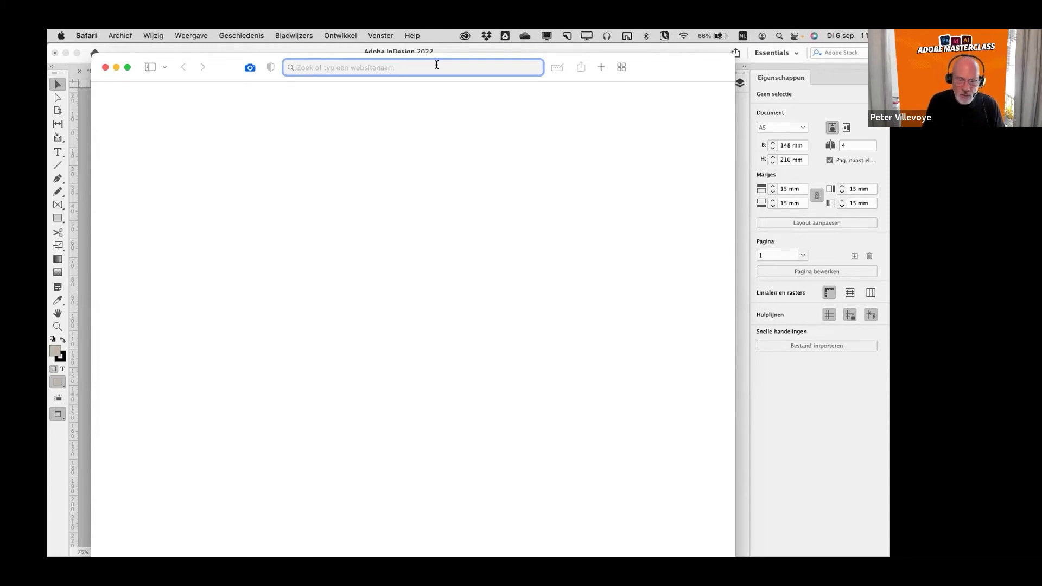
type("iab standard formats")
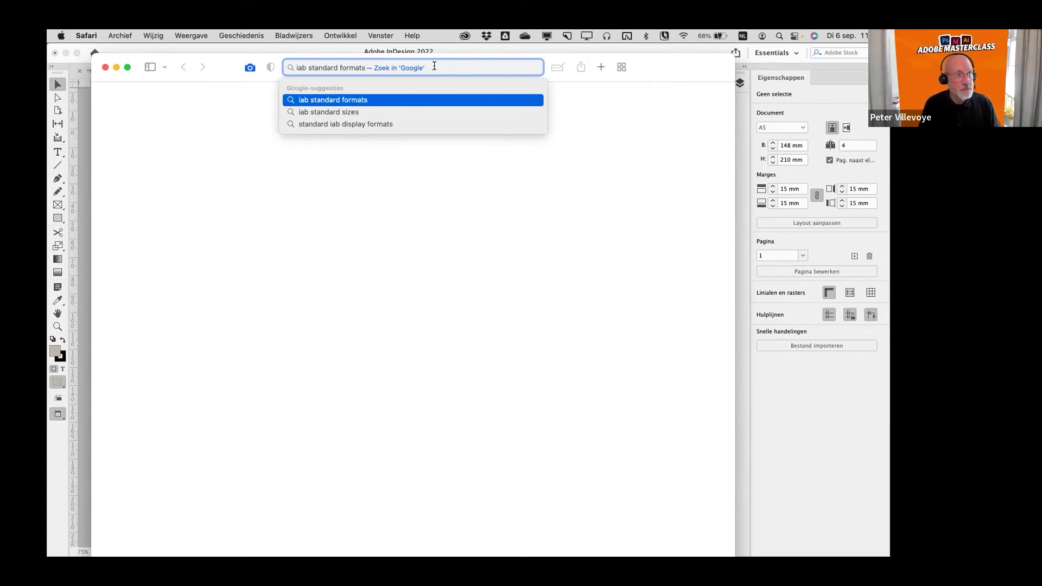
key("Return")
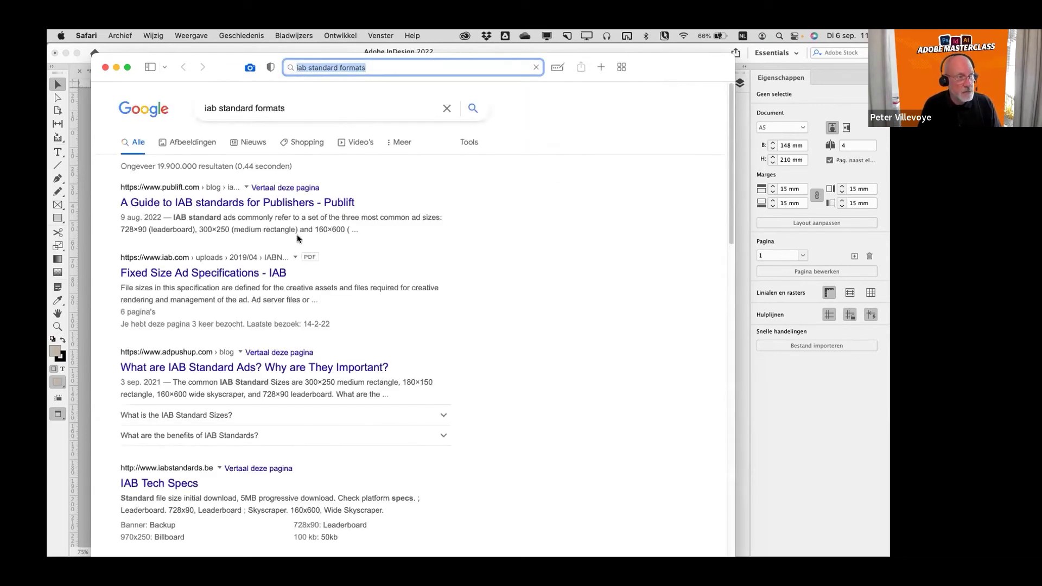
- Read Publift's guide to IAB standards down to the IAB New Ad Portfolio table, and put the browser window away
left_click(239, 205)
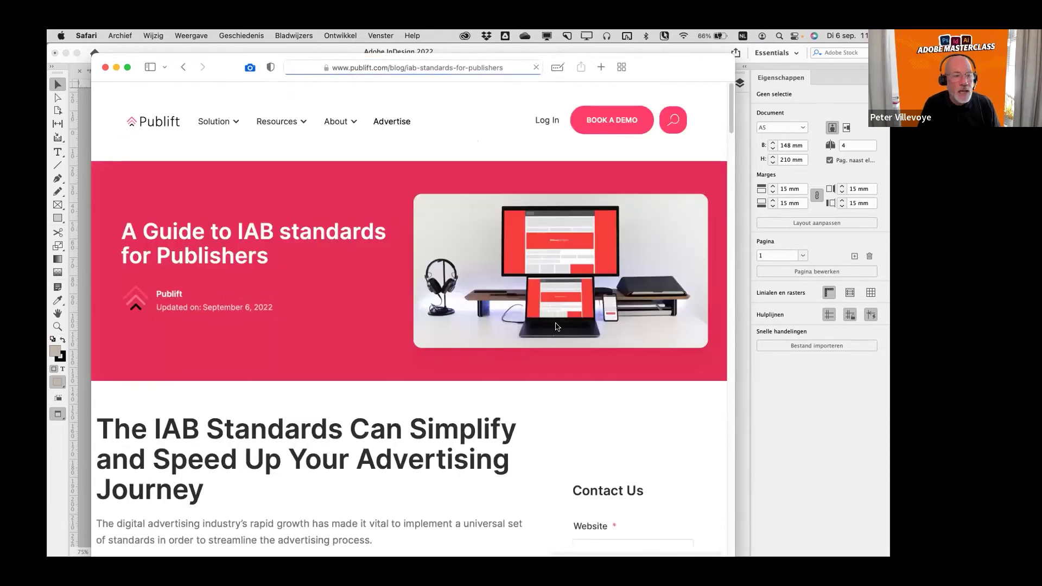
scroll(556, 326, "down", 10)
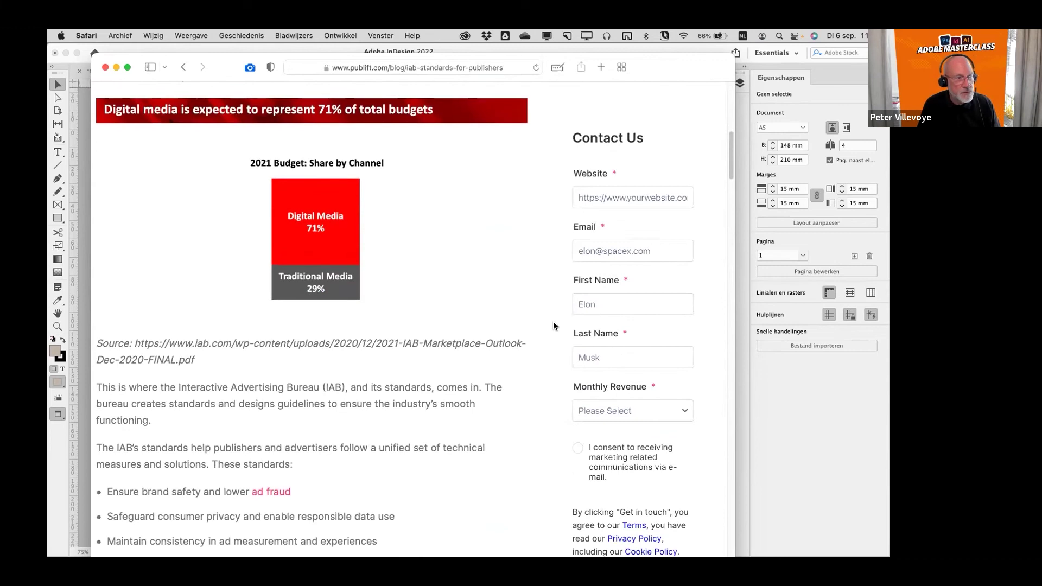
scroll(554, 326, "down", 7)
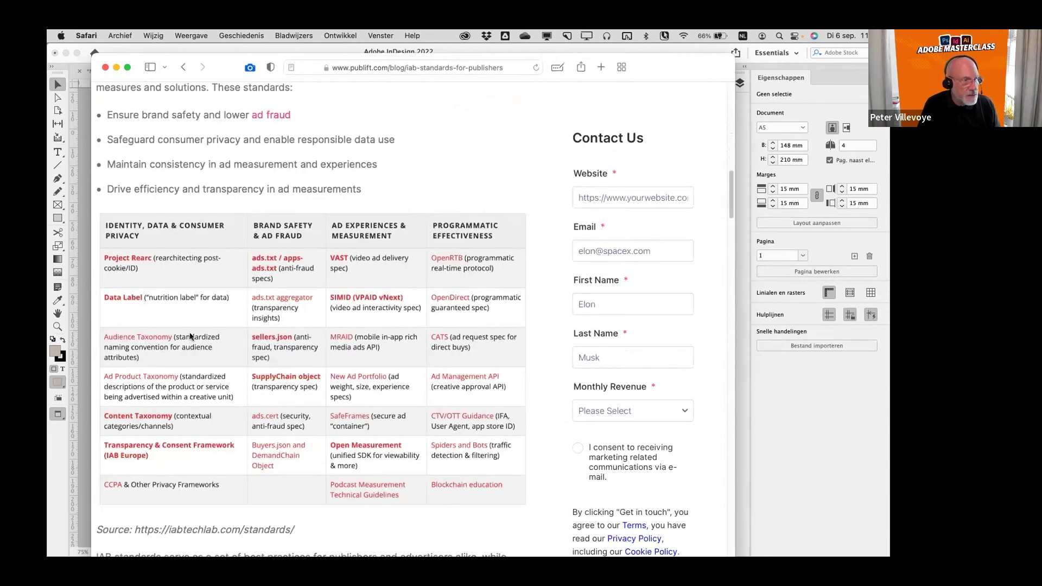
scroll(191, 335, "down", 10)
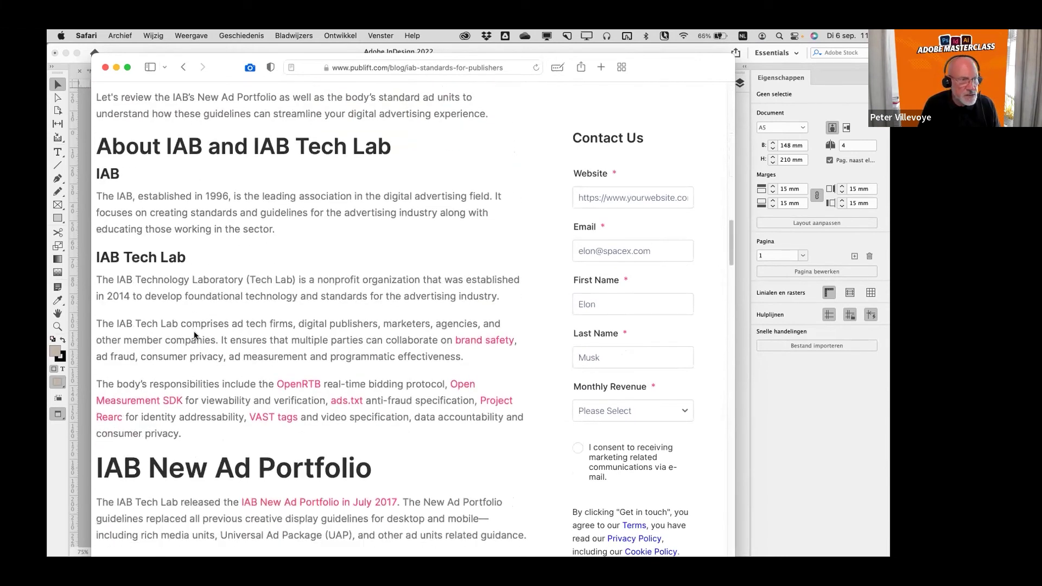
scroll(193, 335, "down", 7)
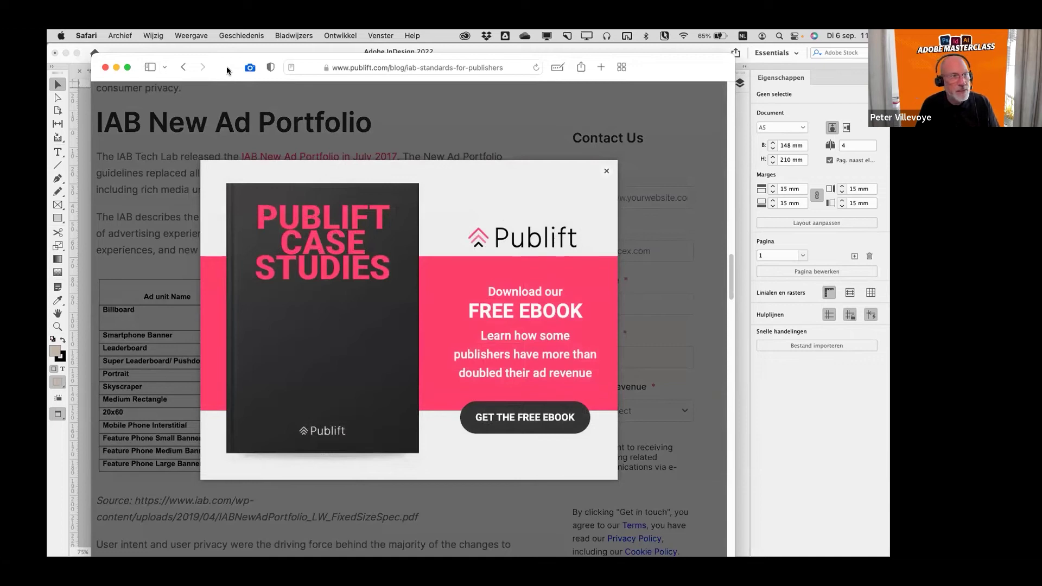
key("super+m")
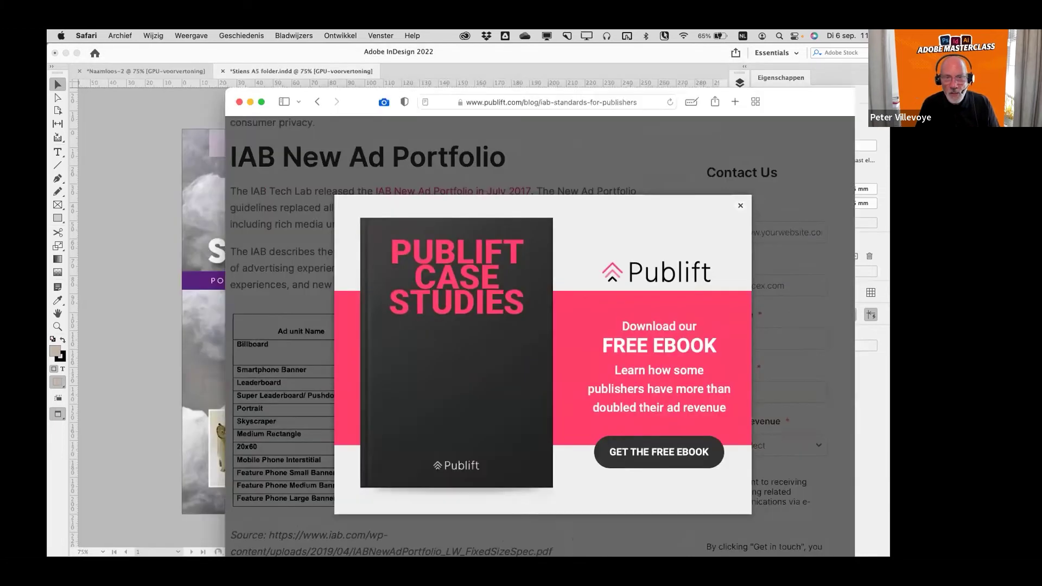
- Return to the participant questions in Pages and read the one about automatic book headers and table formatting
key("super+Tab")
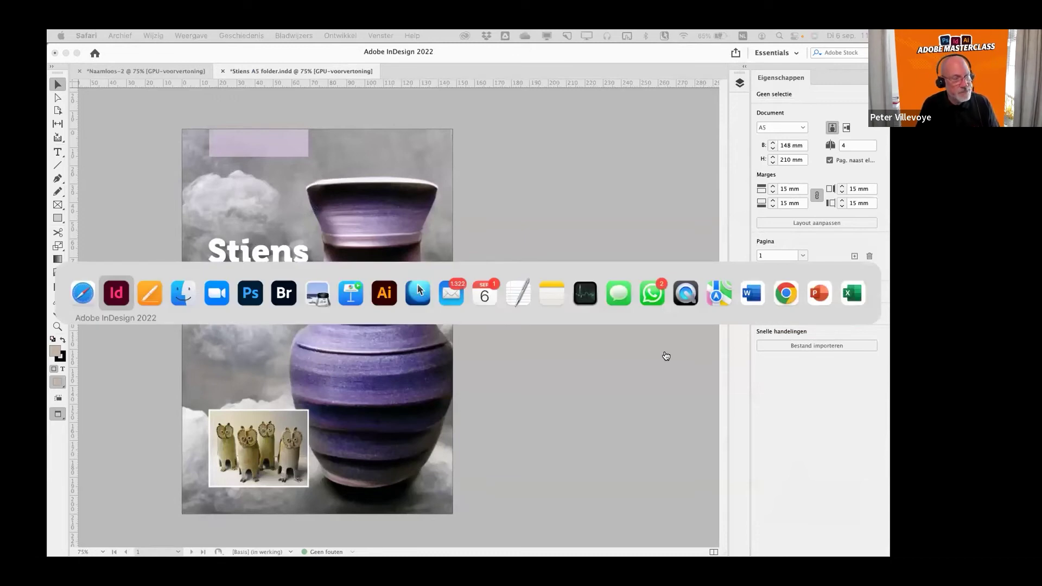
key("super+Tab")
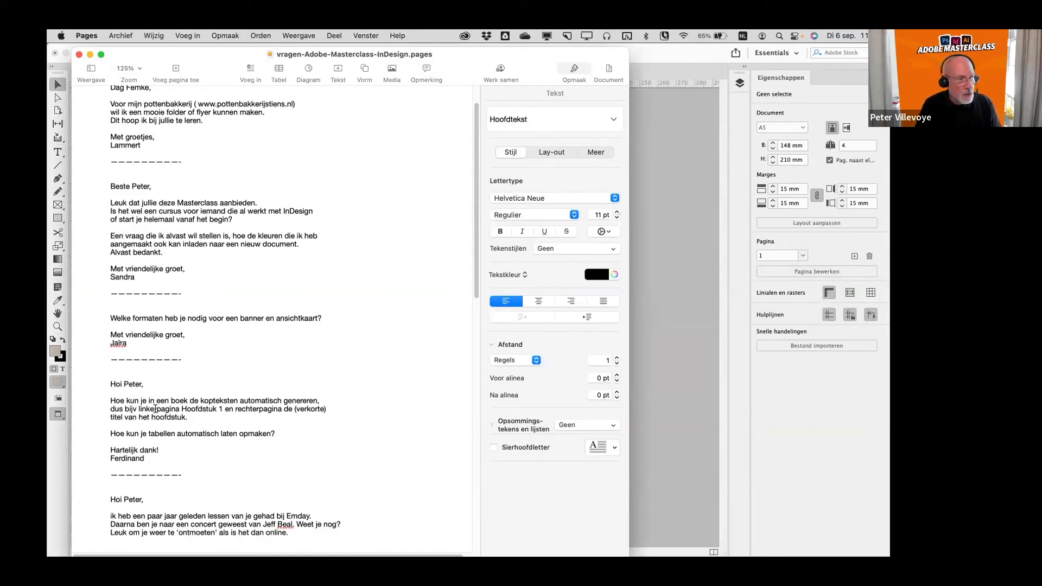
scroll(207, 399, "down", 3)
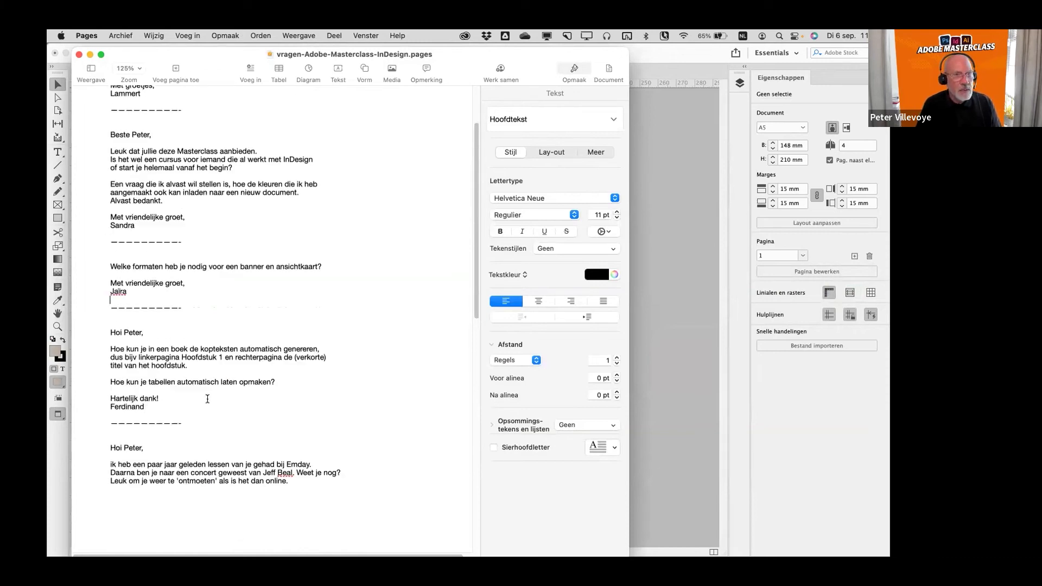